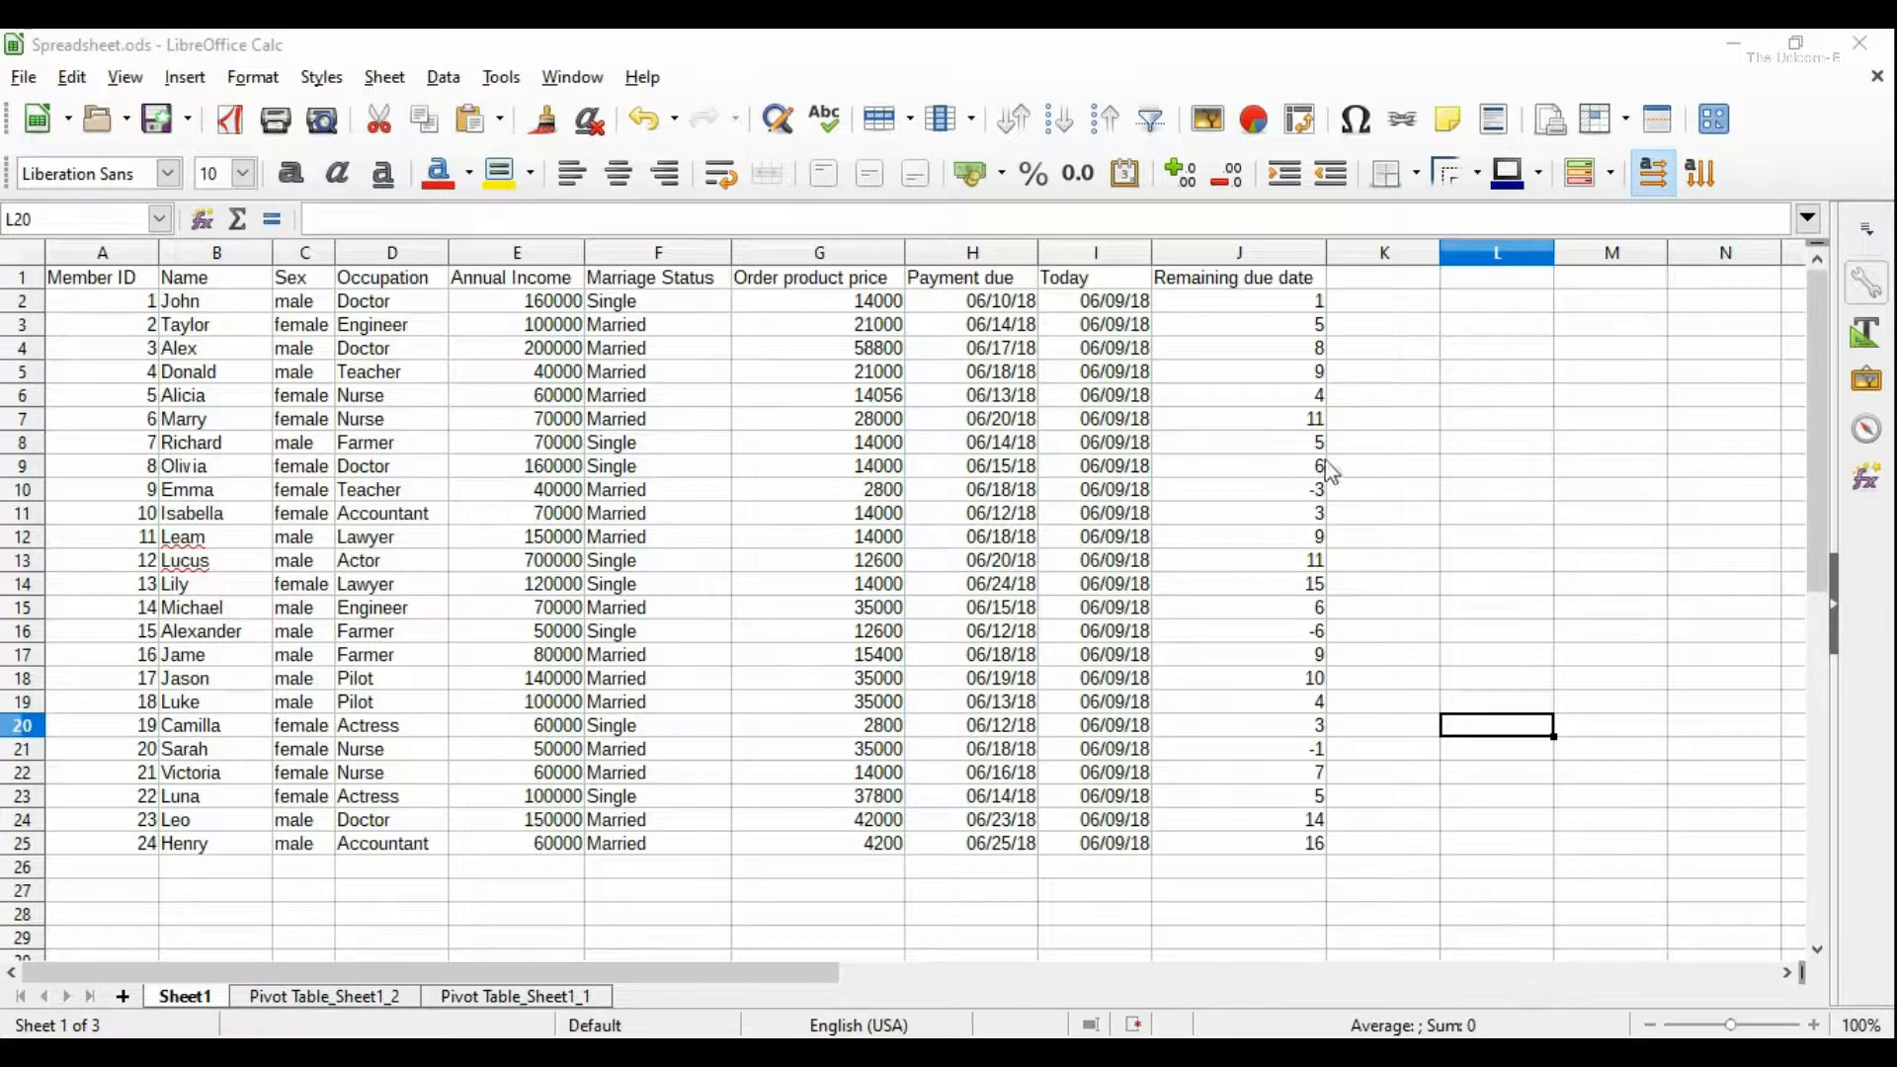
Step: Inspect the formula behind the Remaining due date values, opening cell J2 to see the cells it references
left_click(1276, 353)
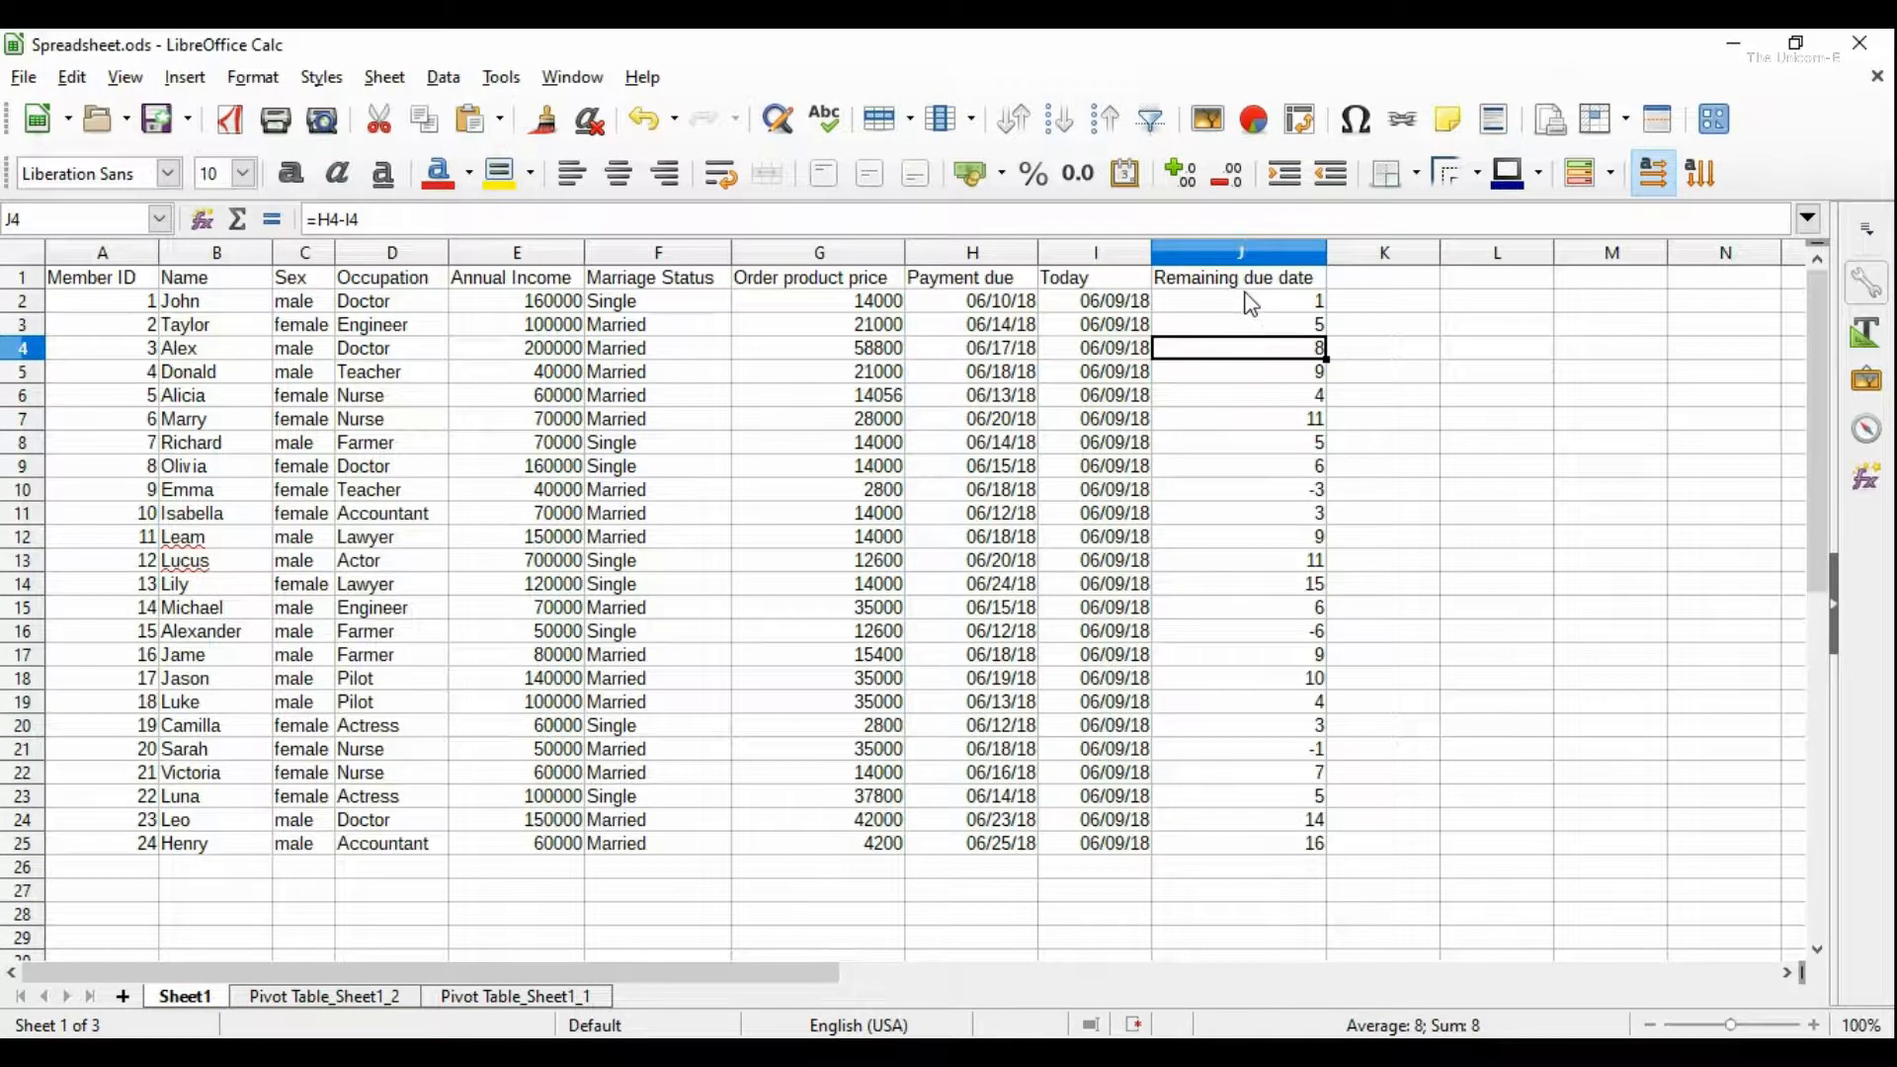
left_click(1249, 303)
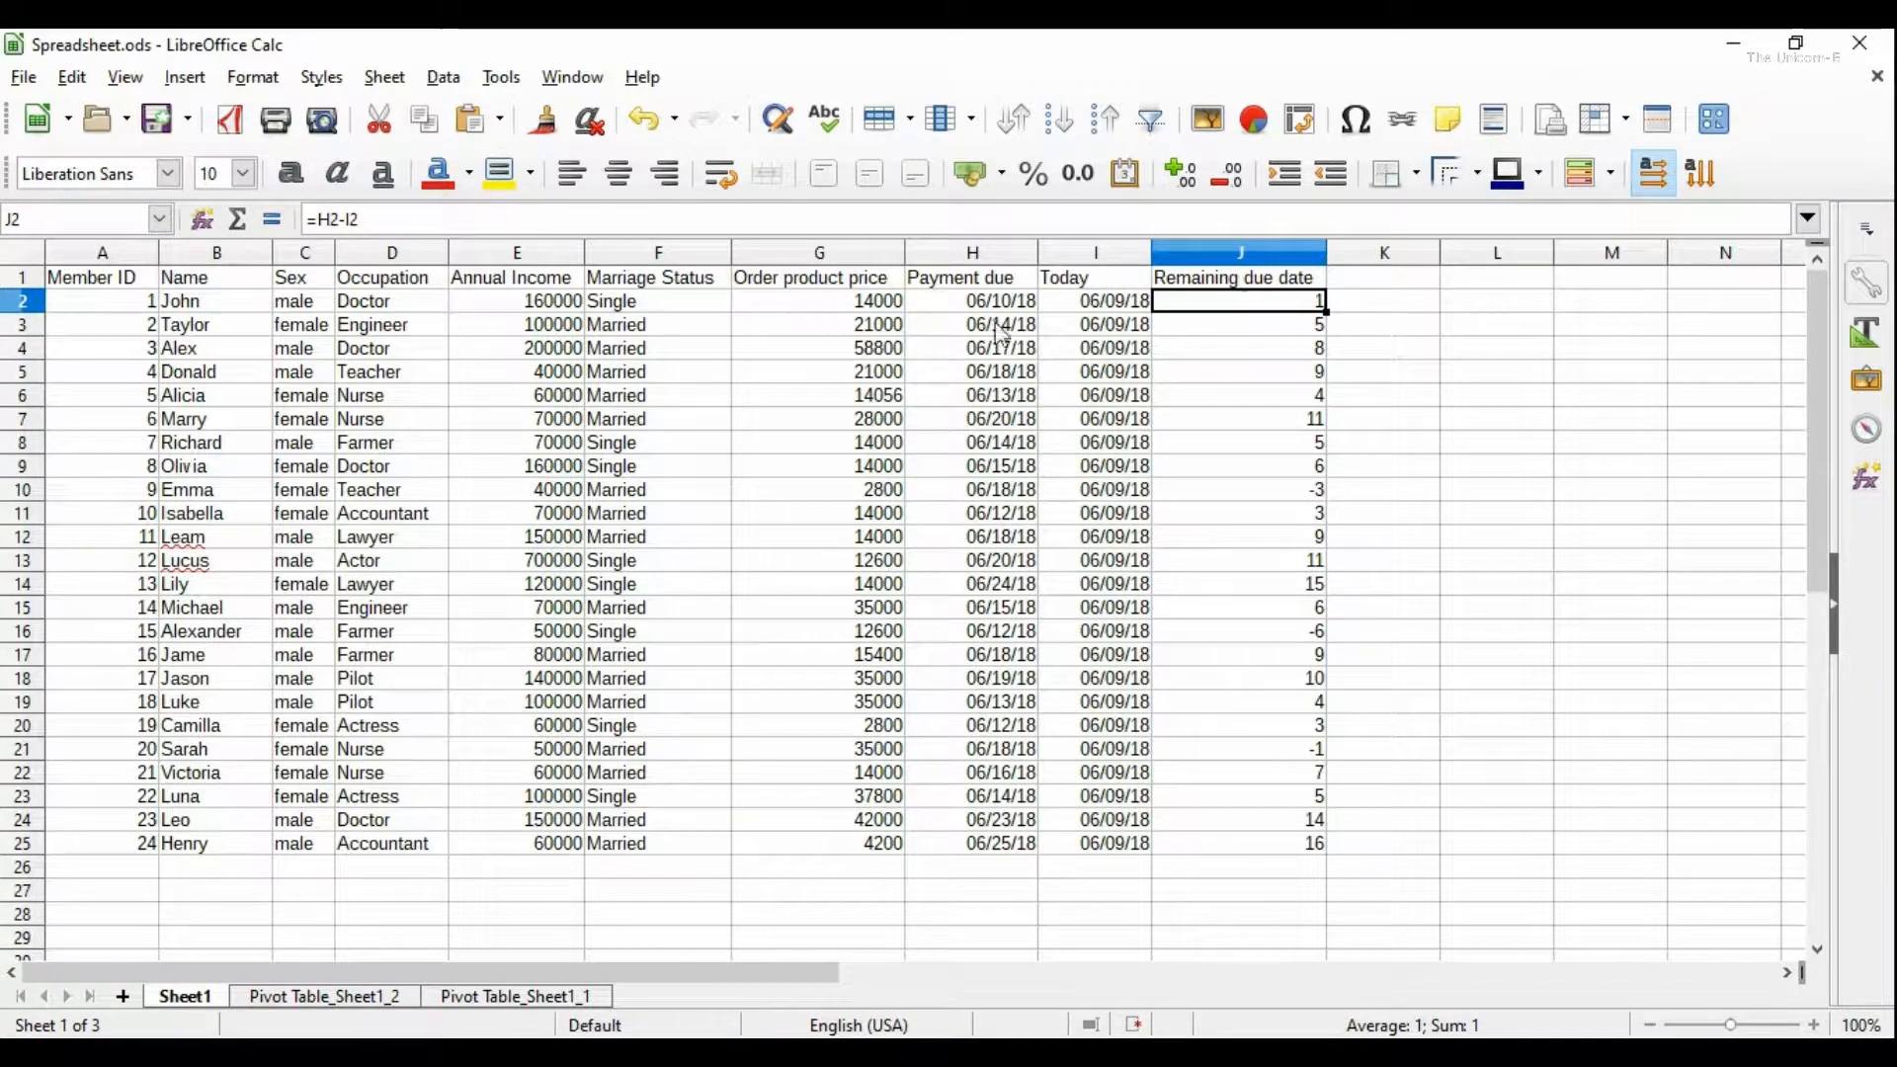
double_click(1206, 303)
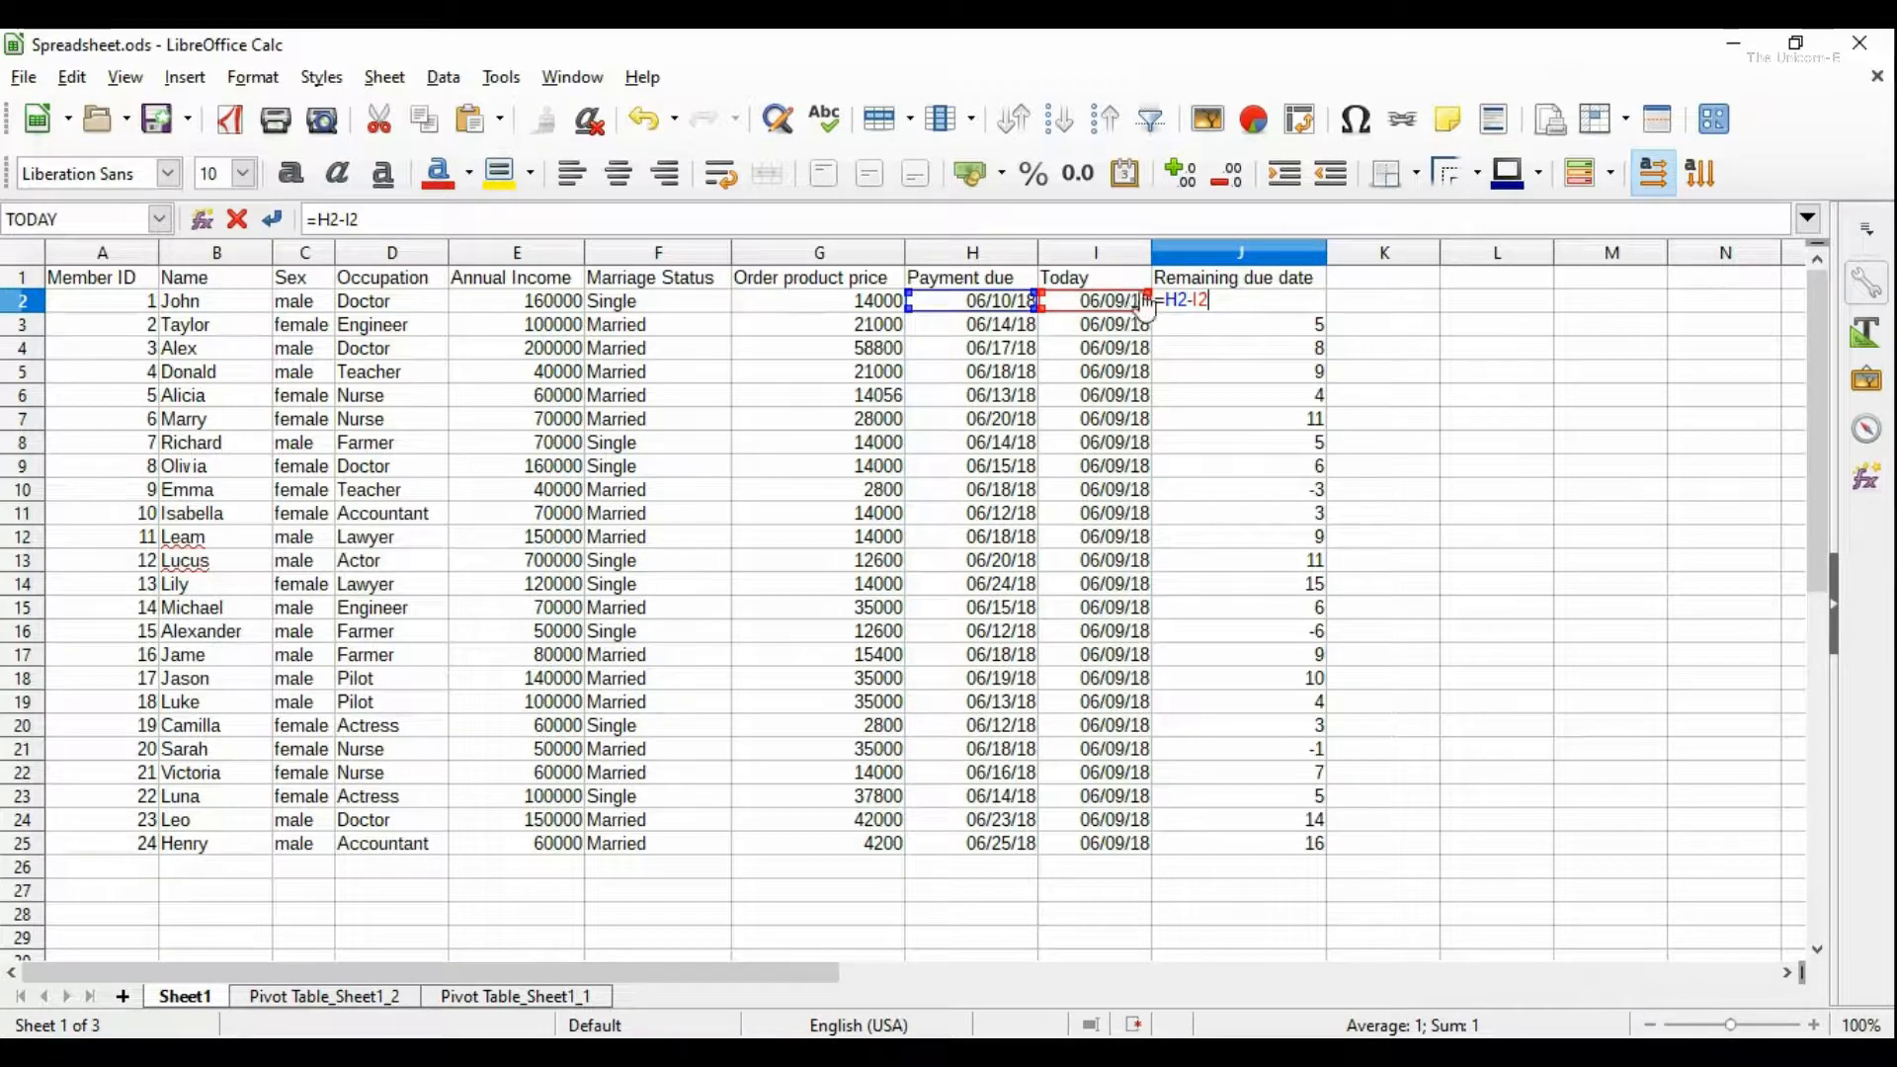
key("Return")
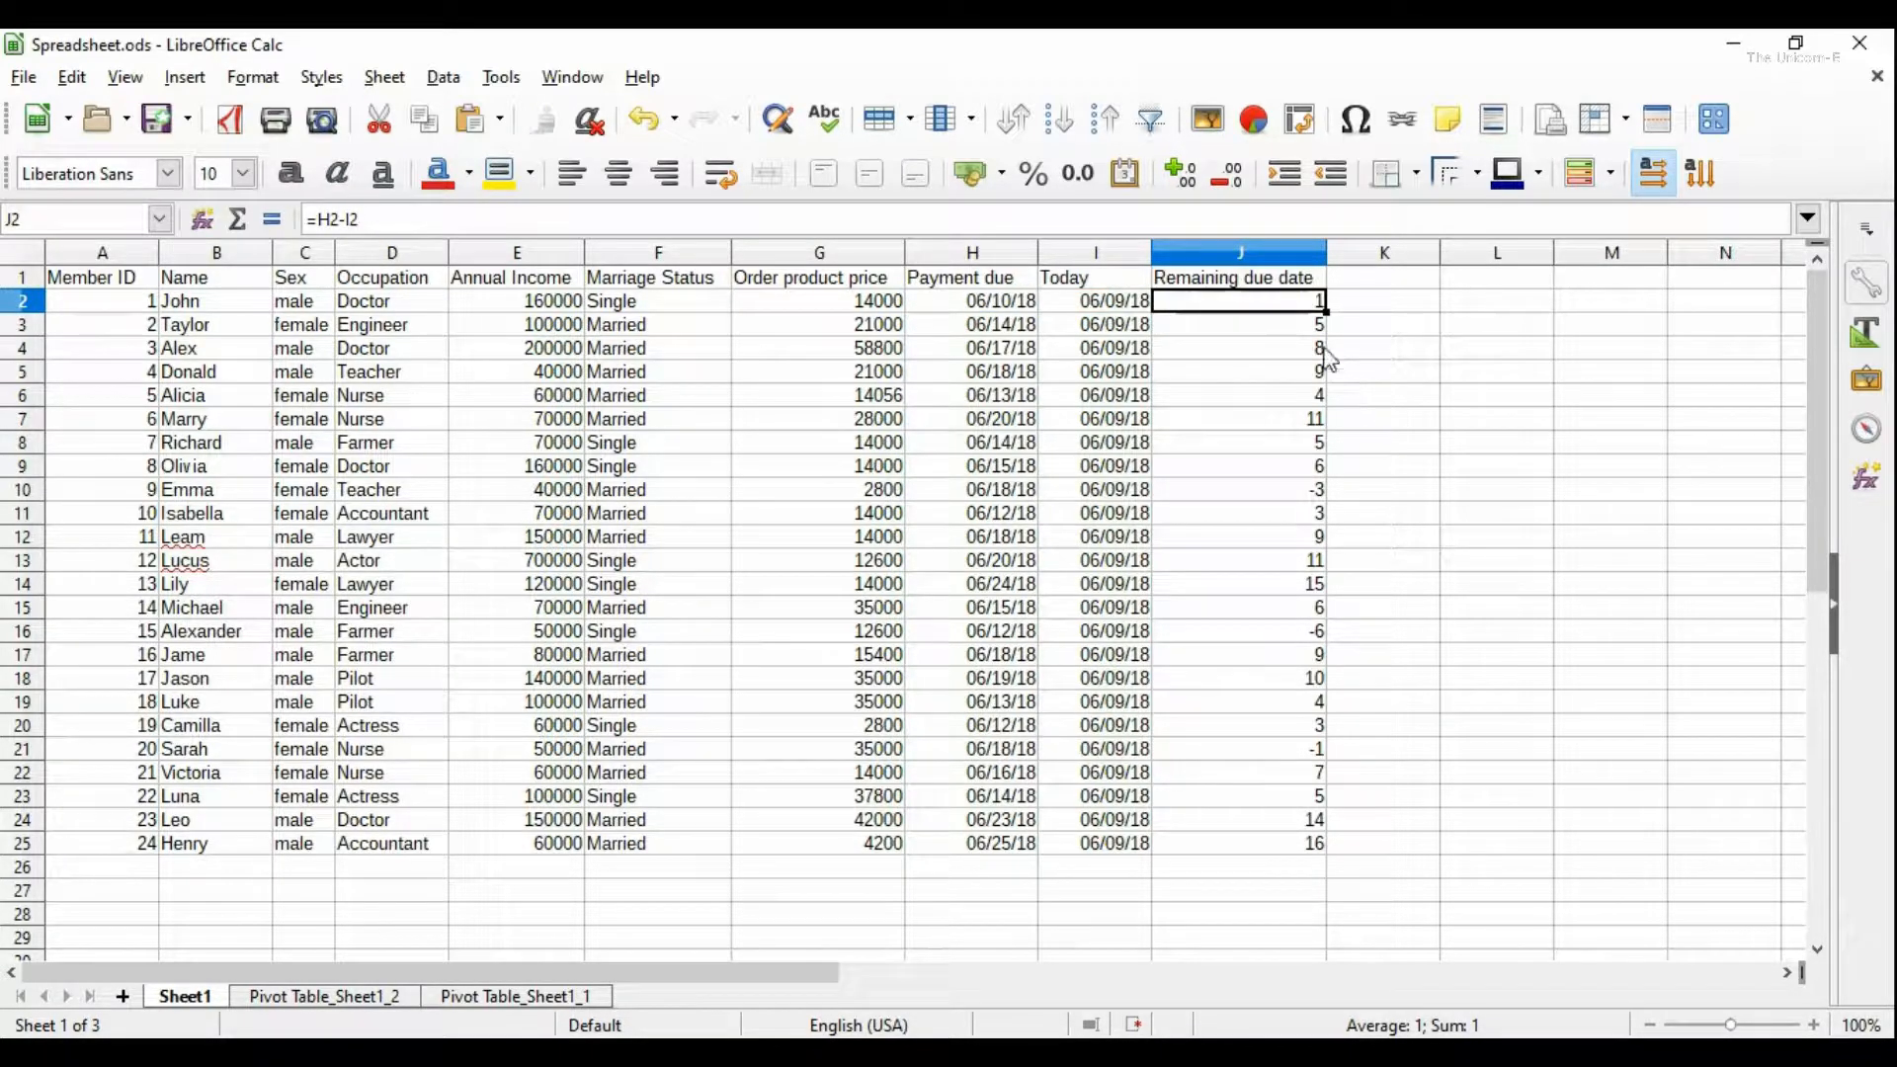
left_click(1274, 307)
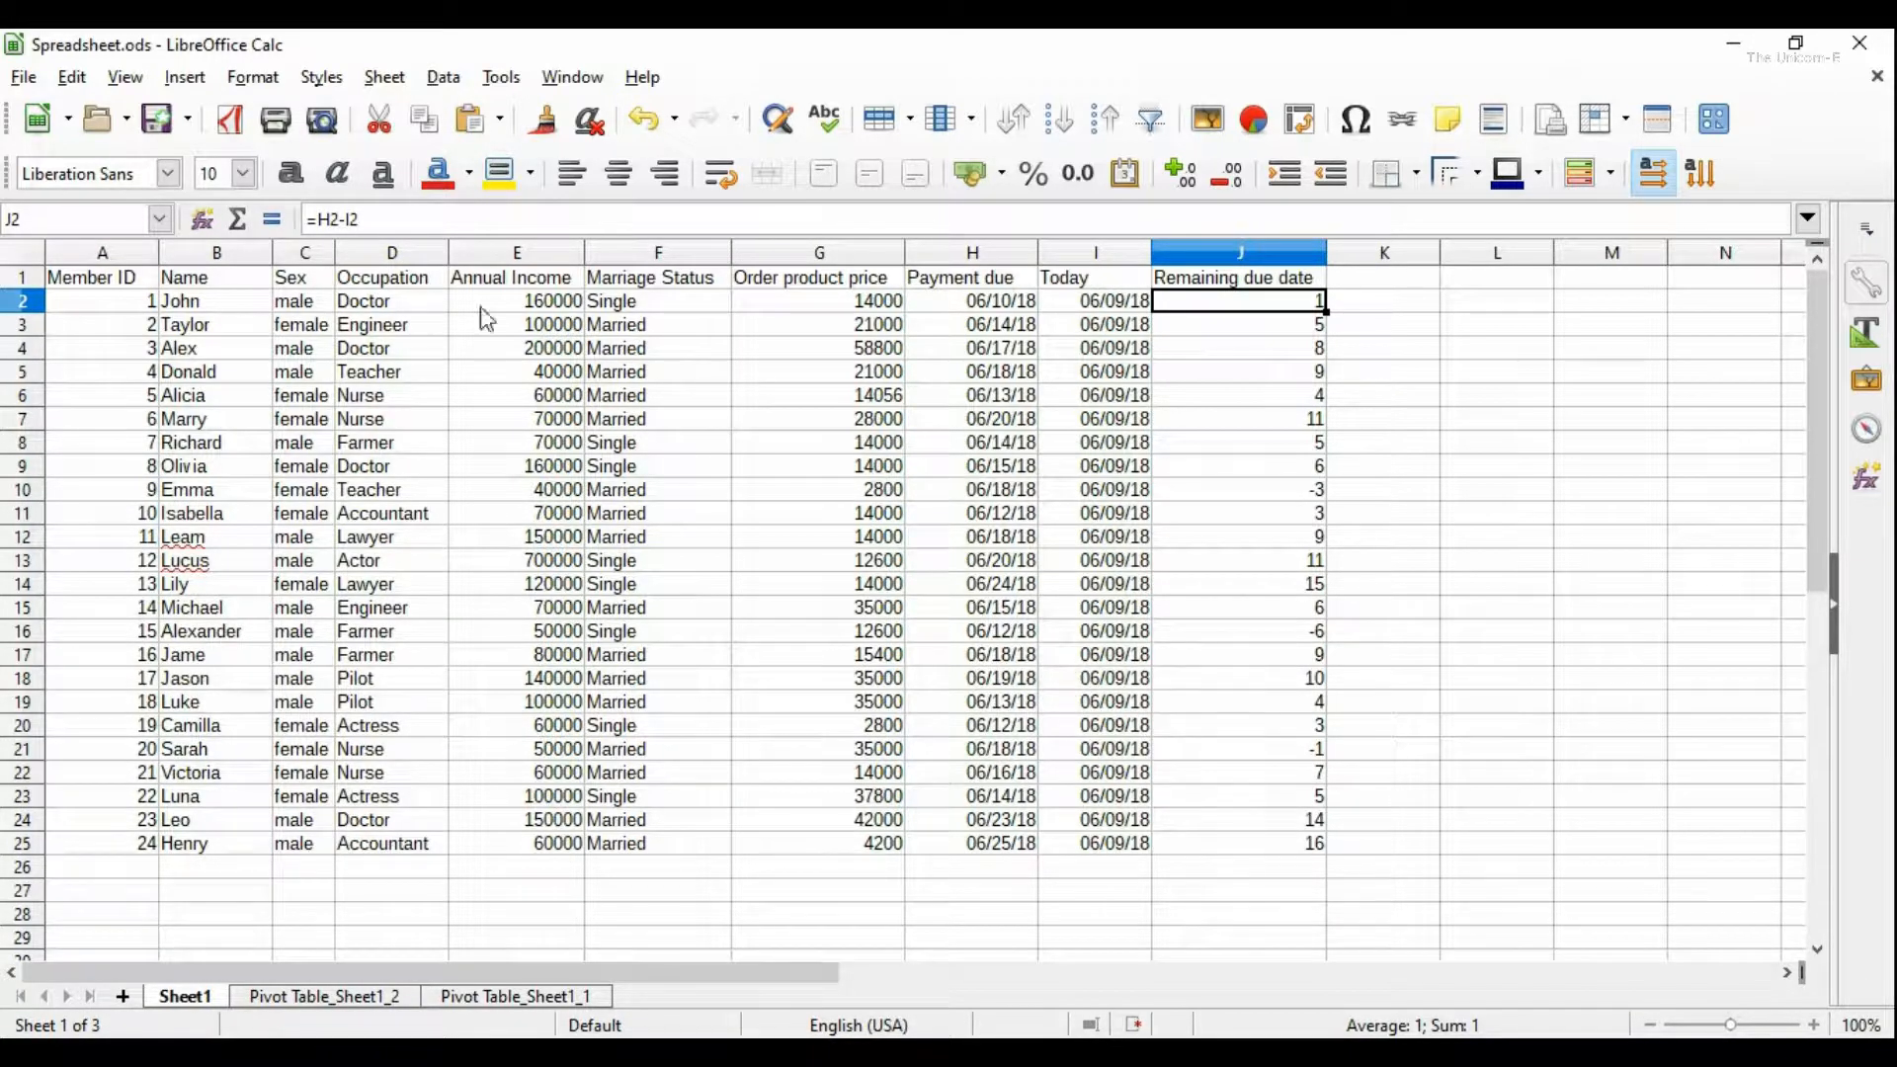
Step: Review the Pivot Table_Sheet1_2 and Pivot Table_Sheet1_1 sheets, and return to Sheet1
left_click(386, 1000)
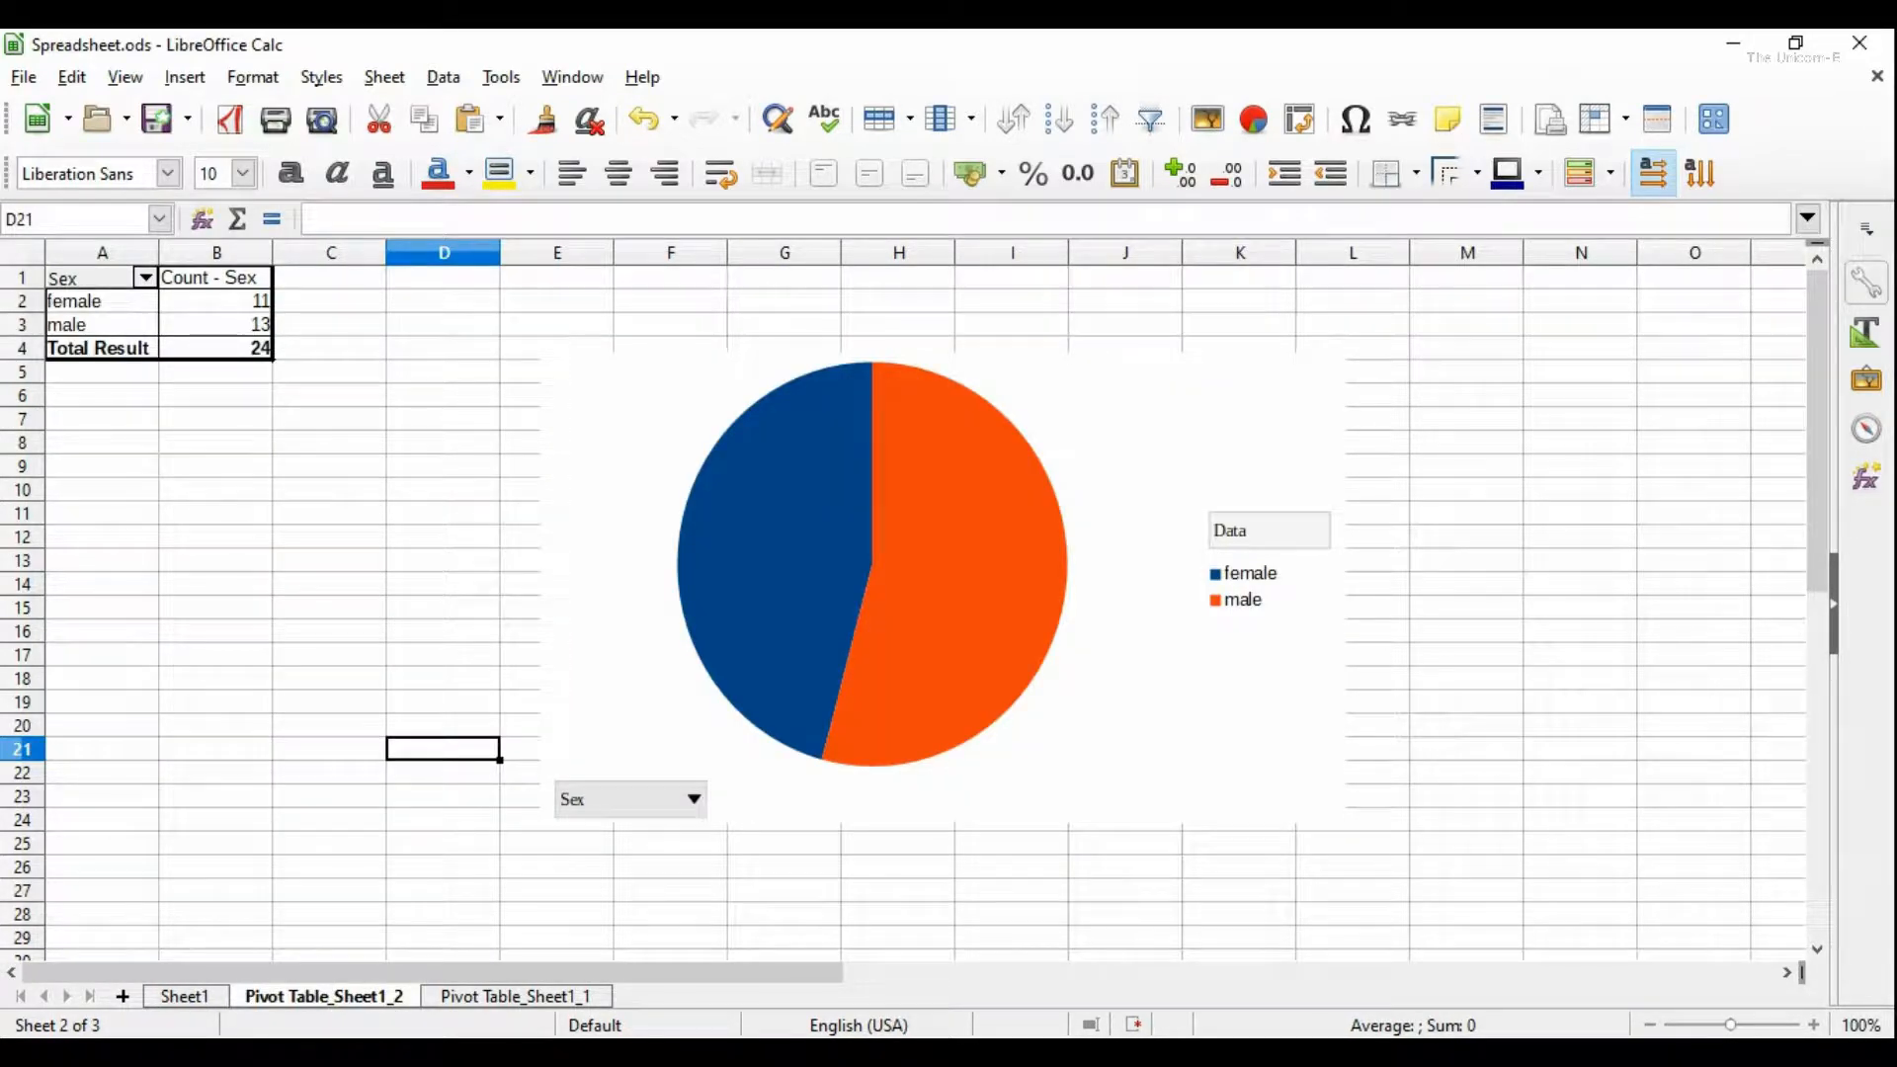
left_click(526, 999)
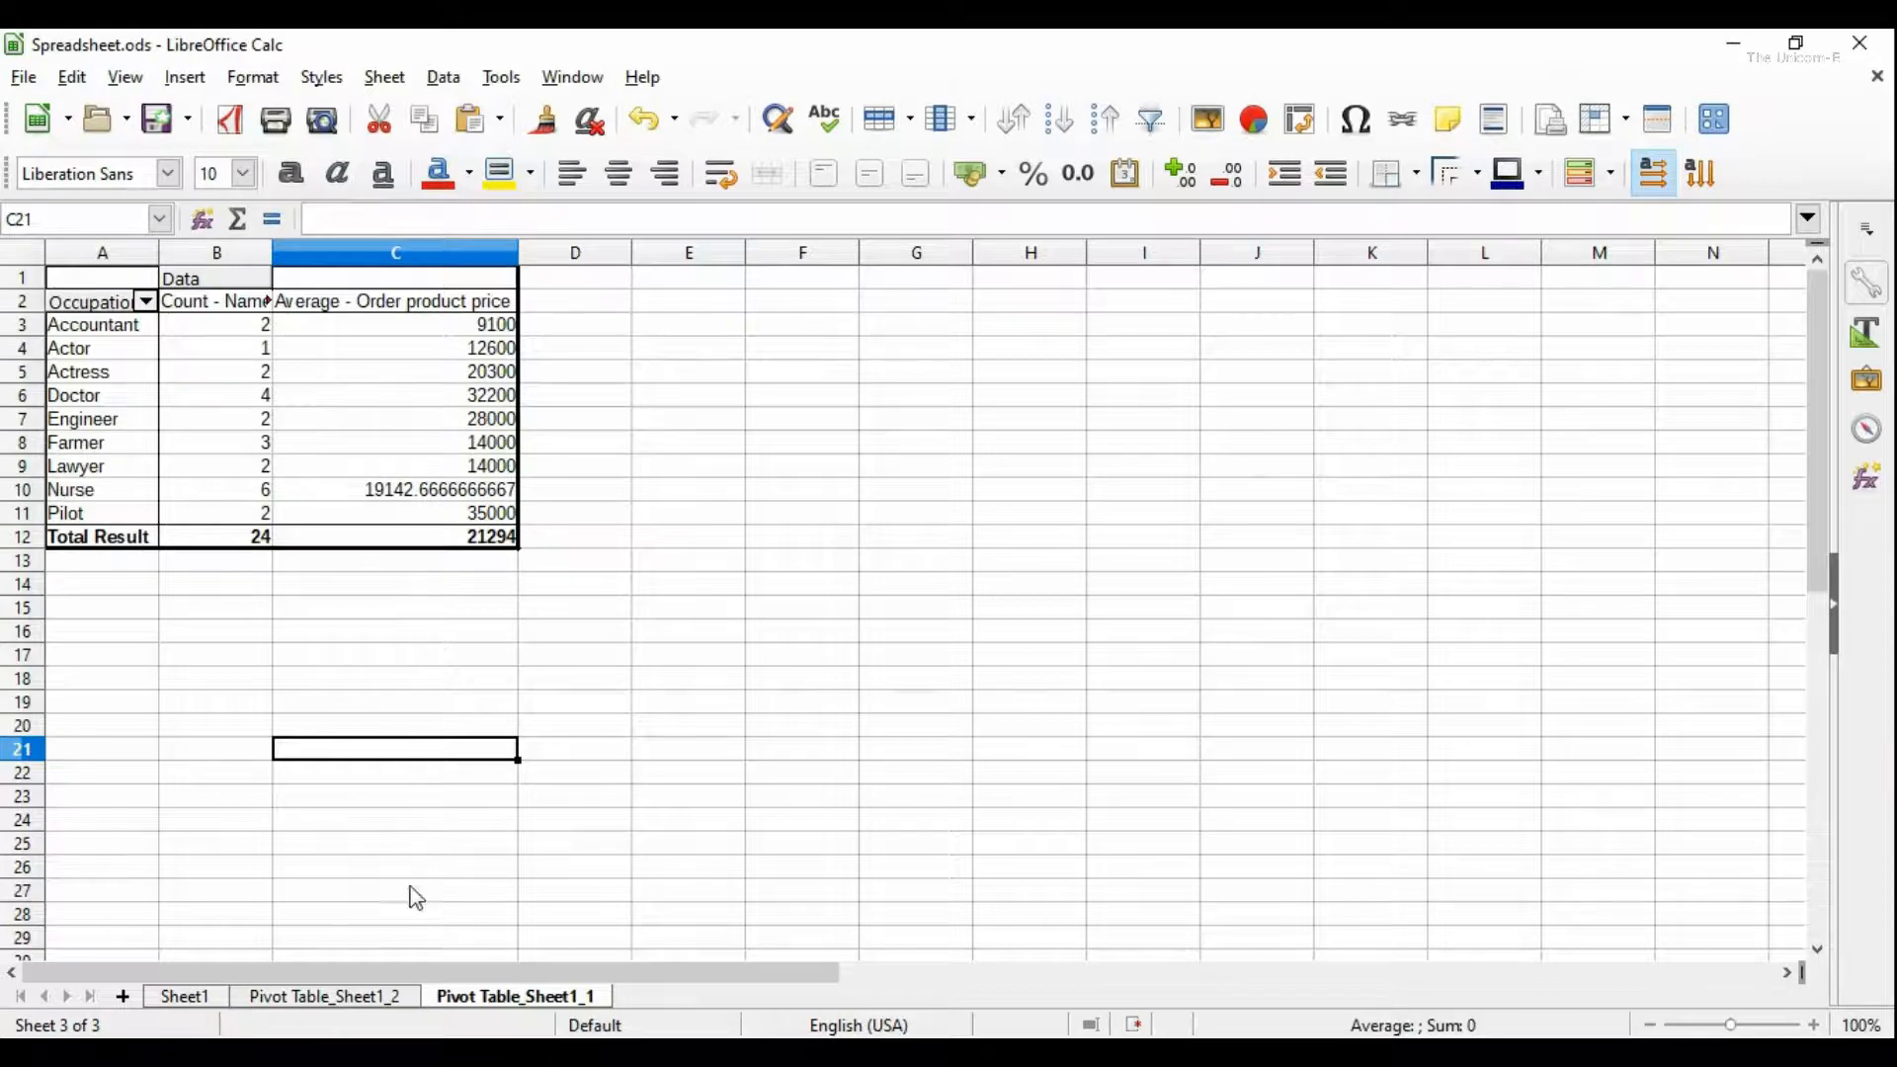
left_click(393, 996)
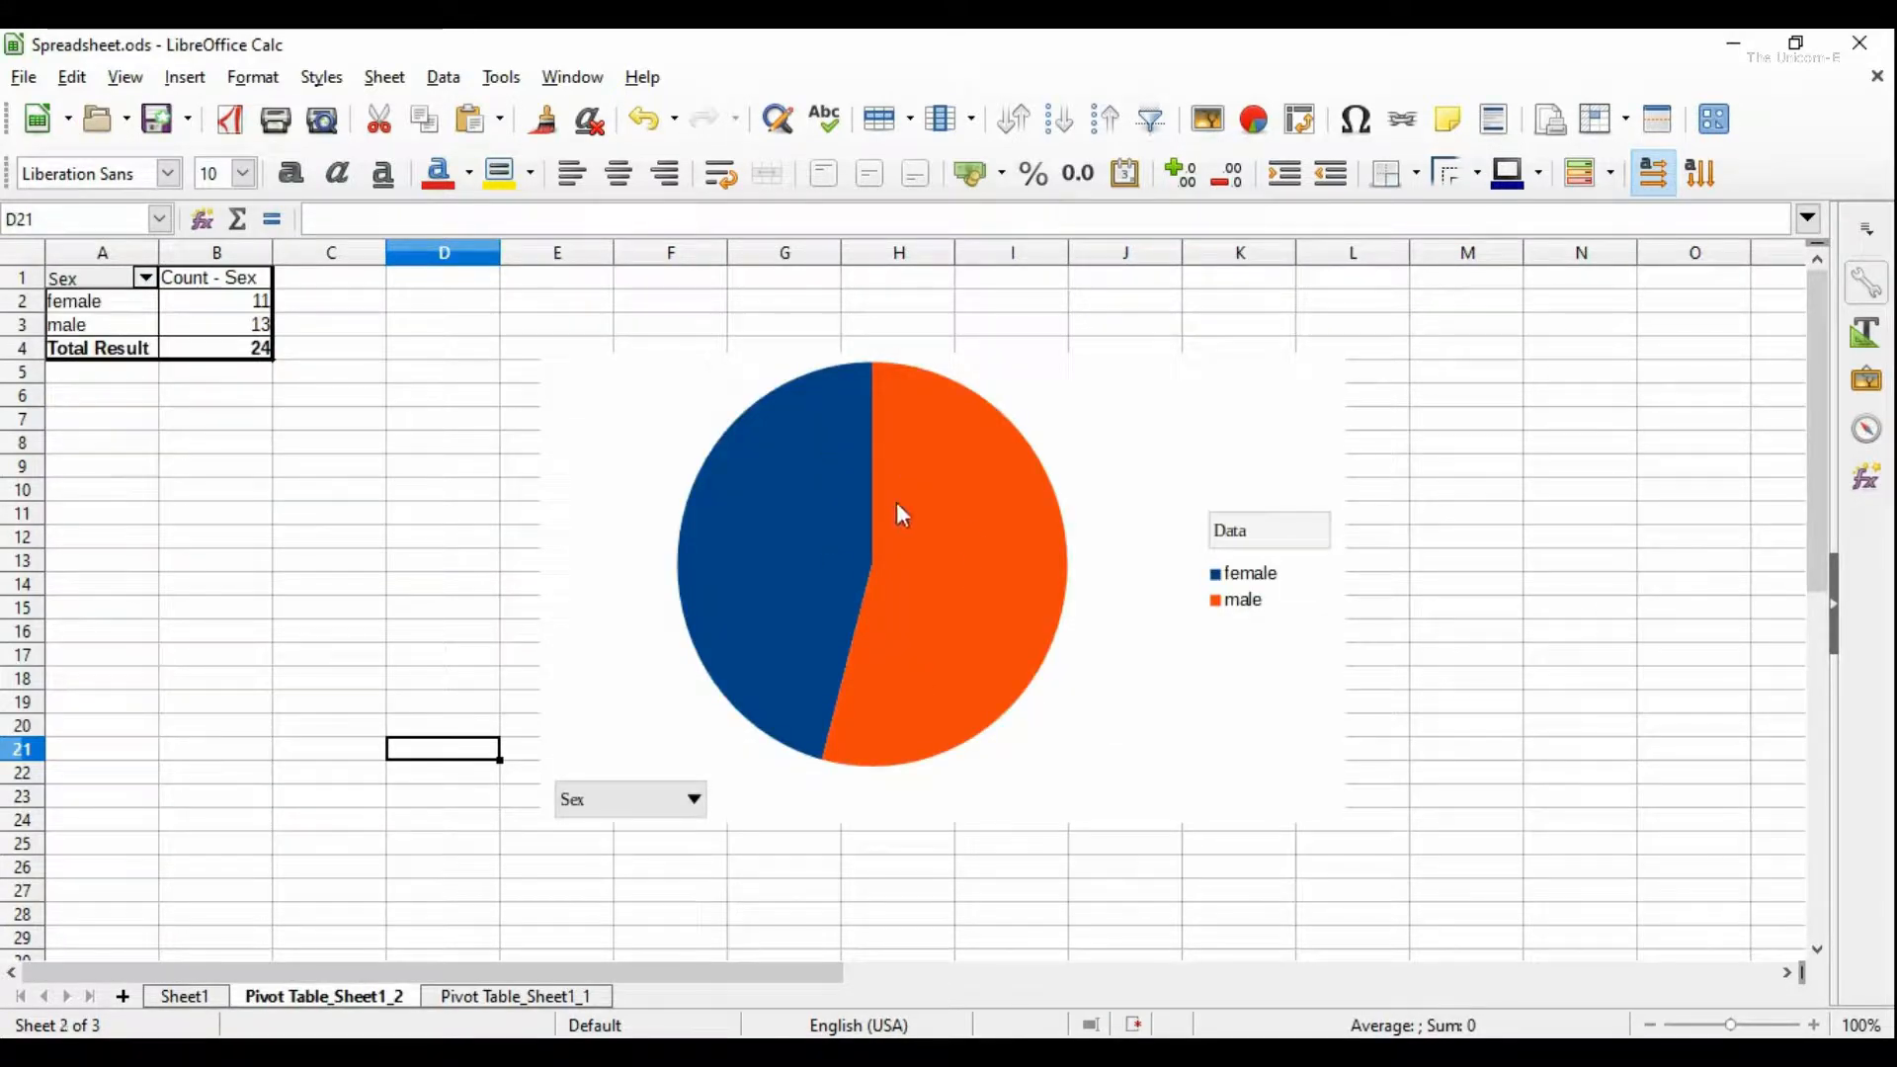
left_click(187, 996)
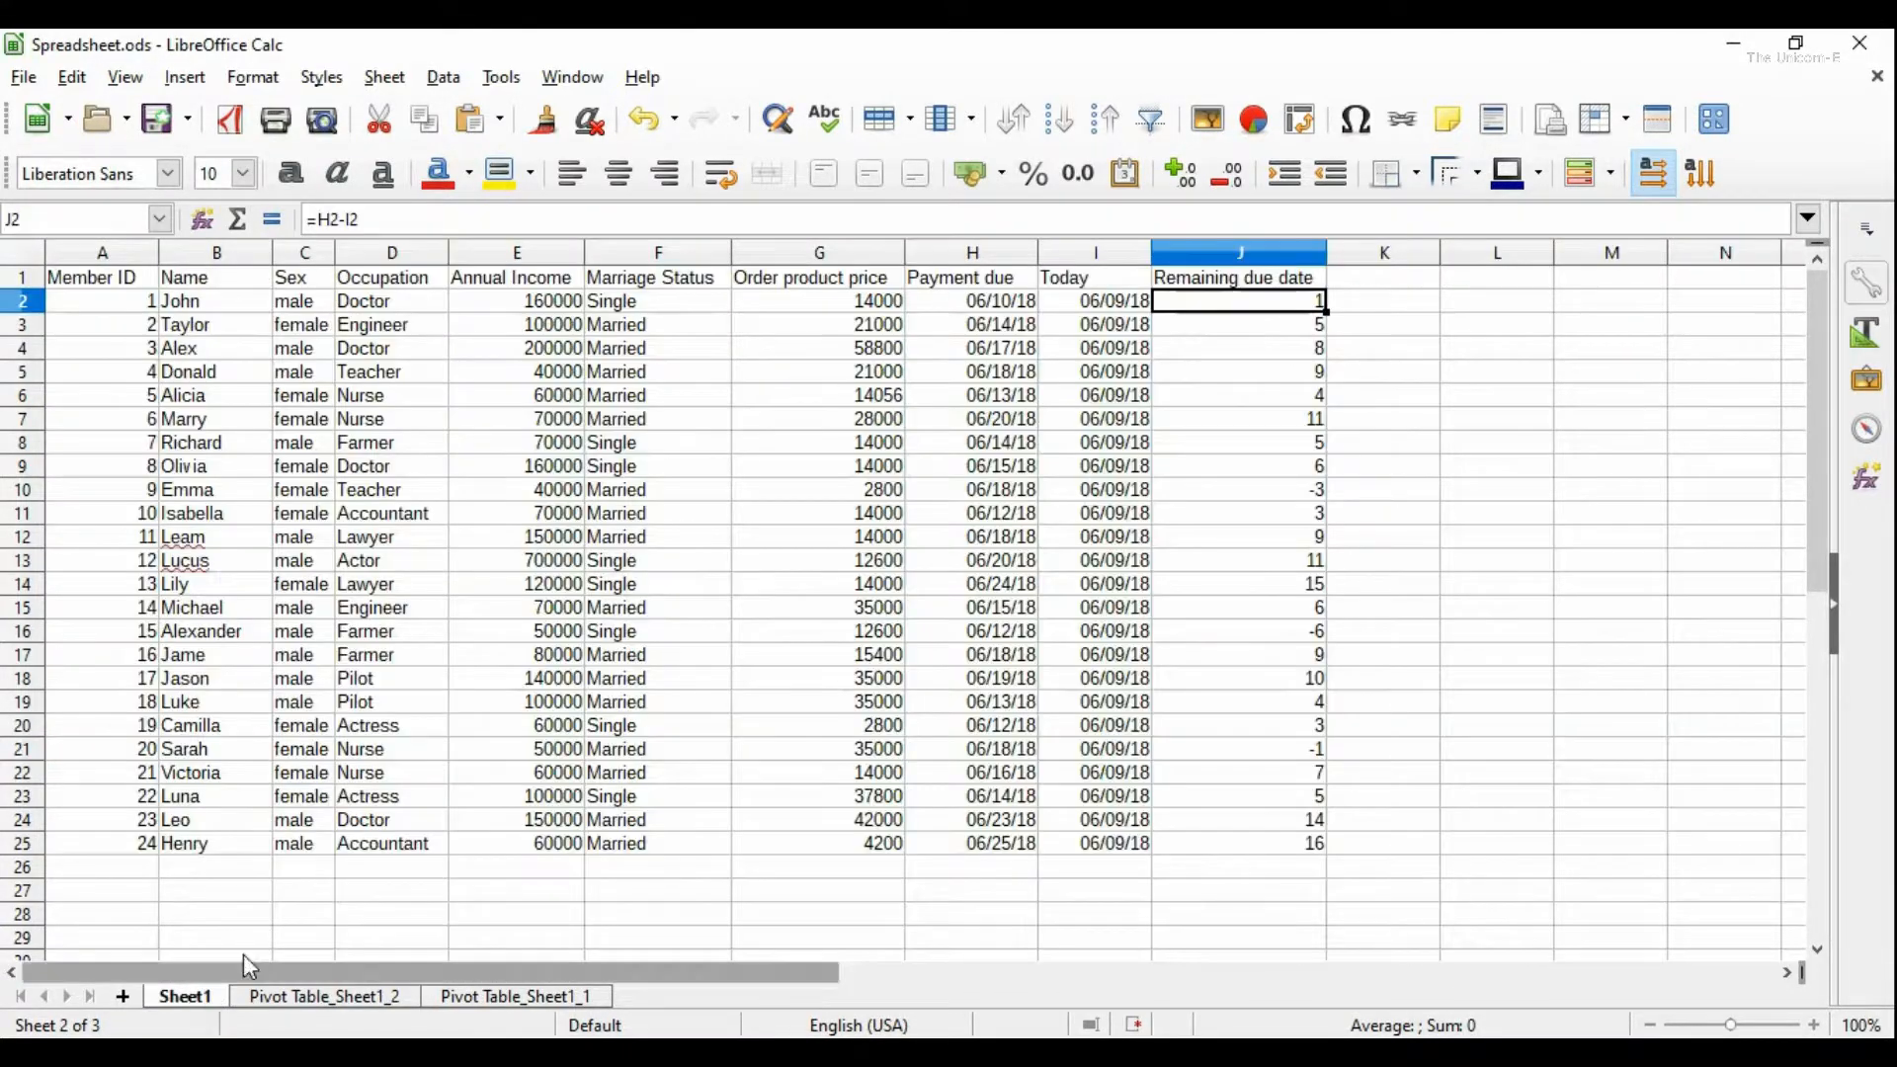
Step: Create a new blank spreadsheet
left_click(24, 79)
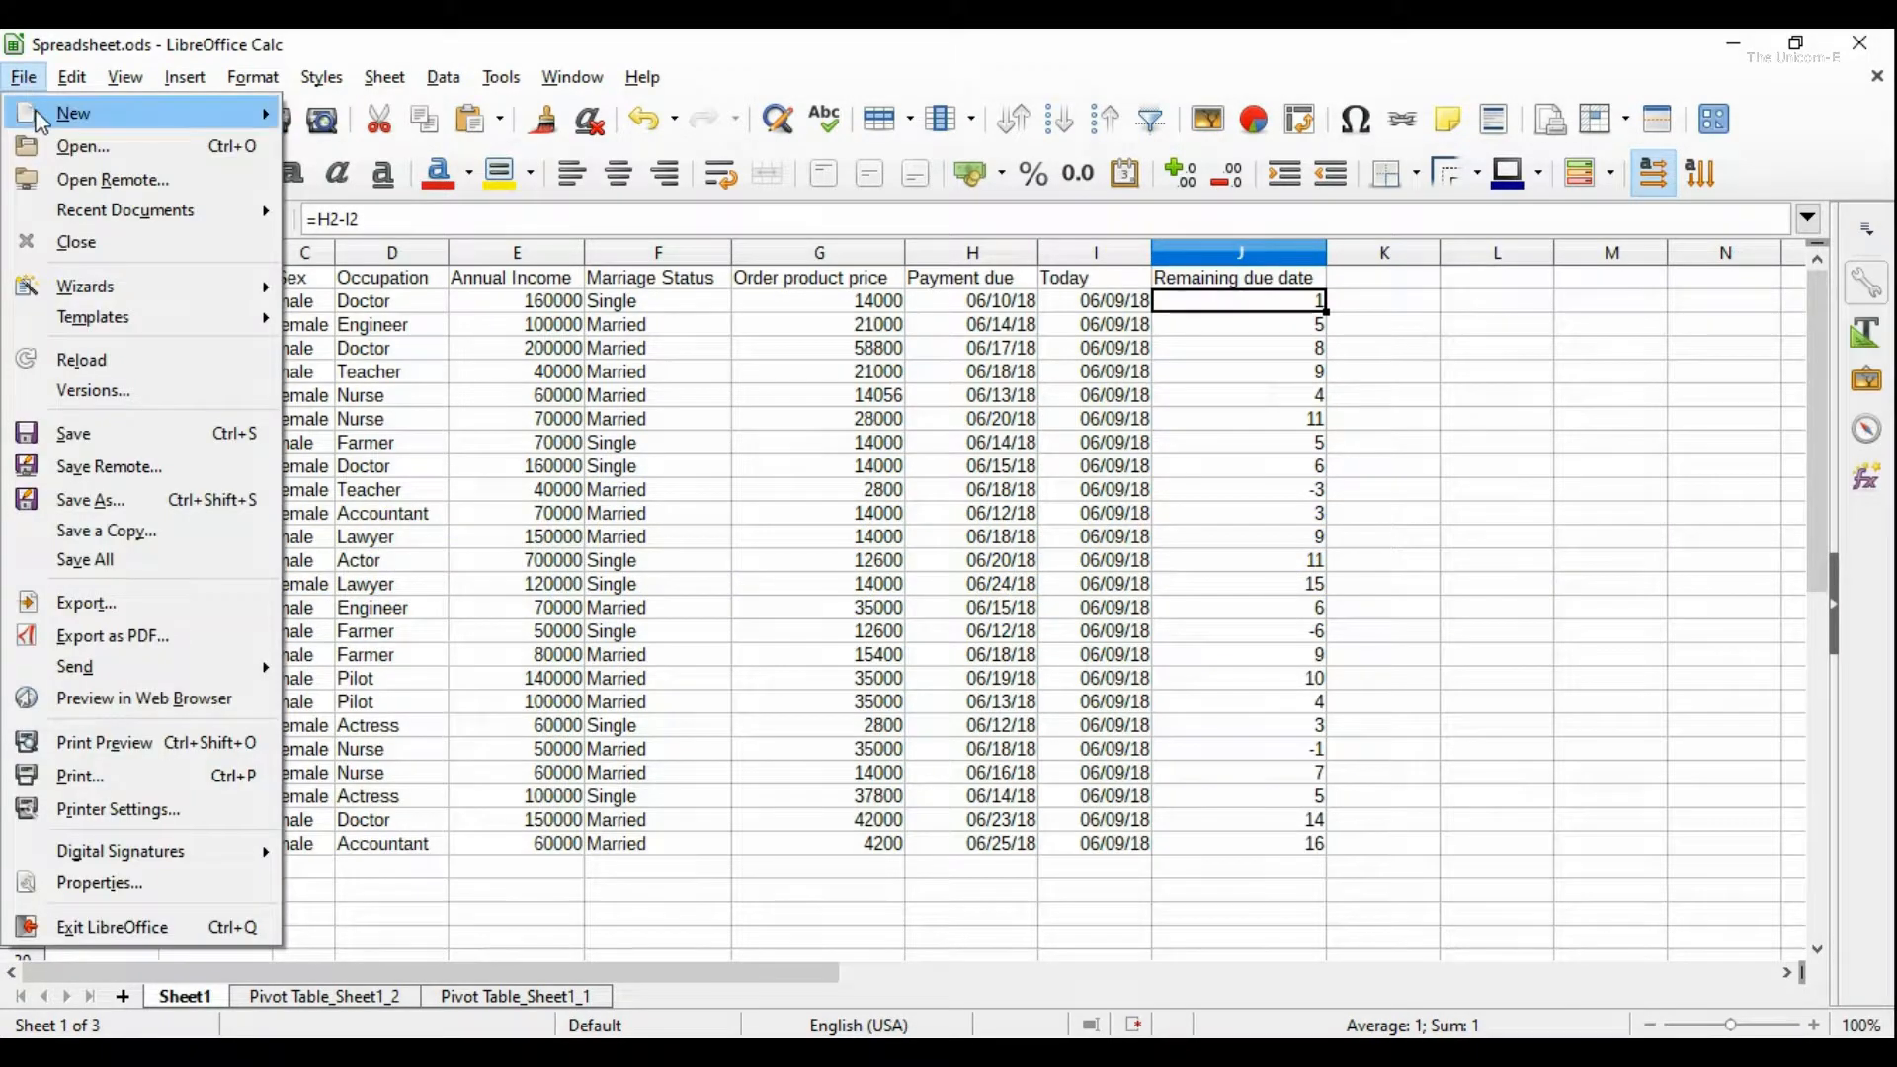
mouse_move(89, 113)
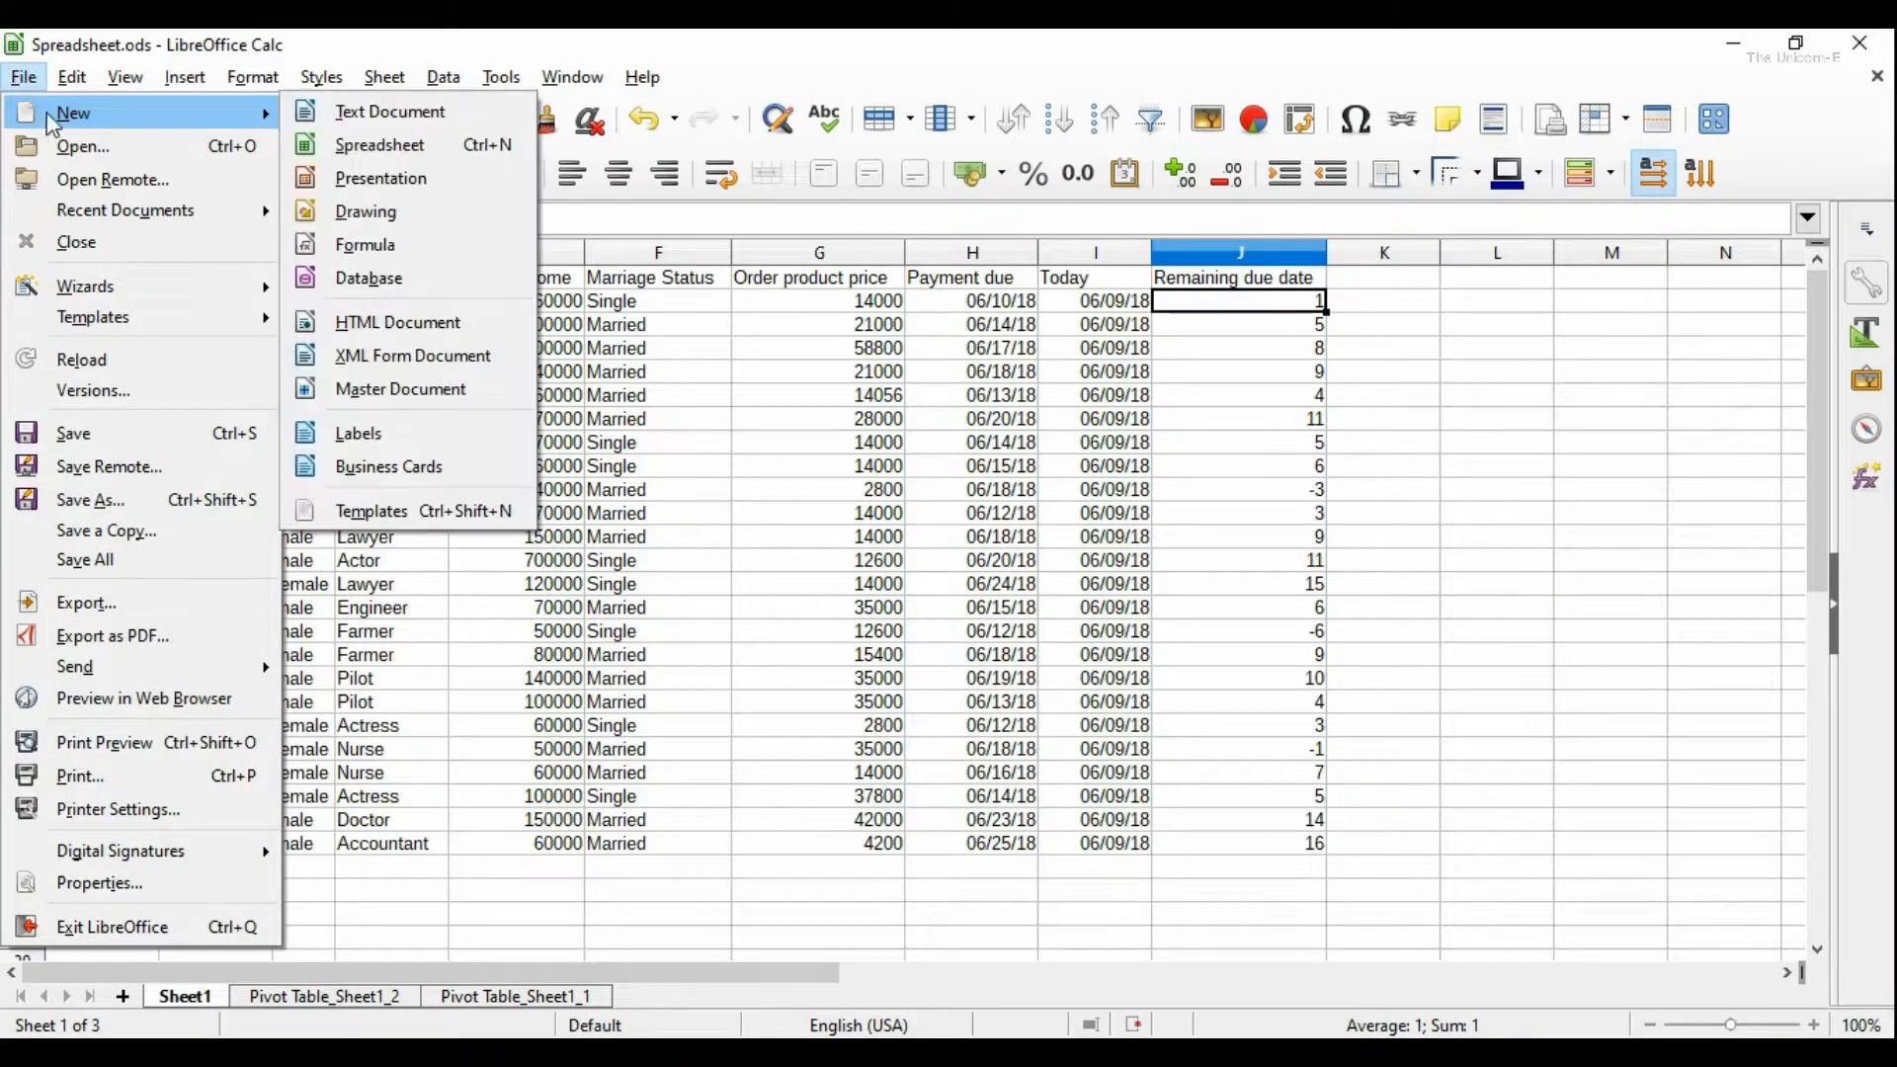
left_click(391, 154)
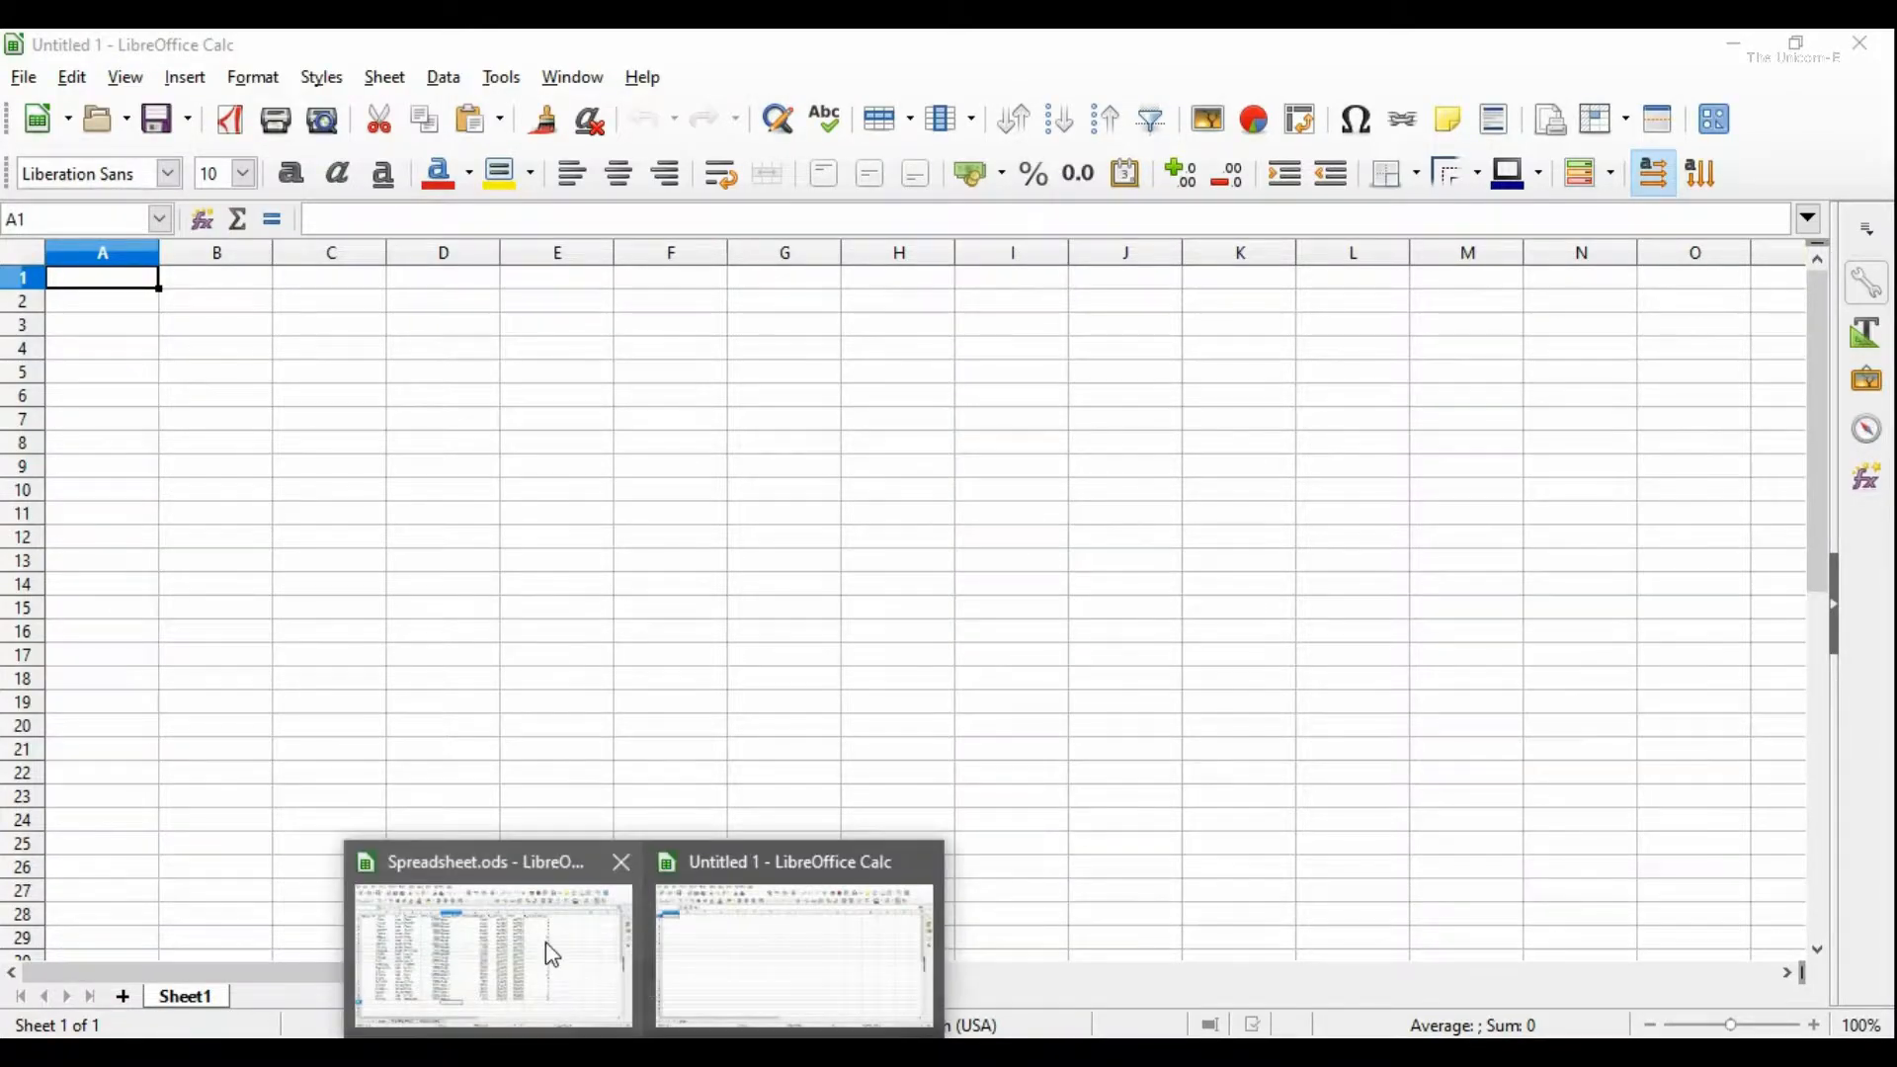
Step: Copy the range A1:H25, from Member ID through Payment due, in Sheet1 of Spreadsheet.ods
left_click(546, 949)
left_click(251, 332)
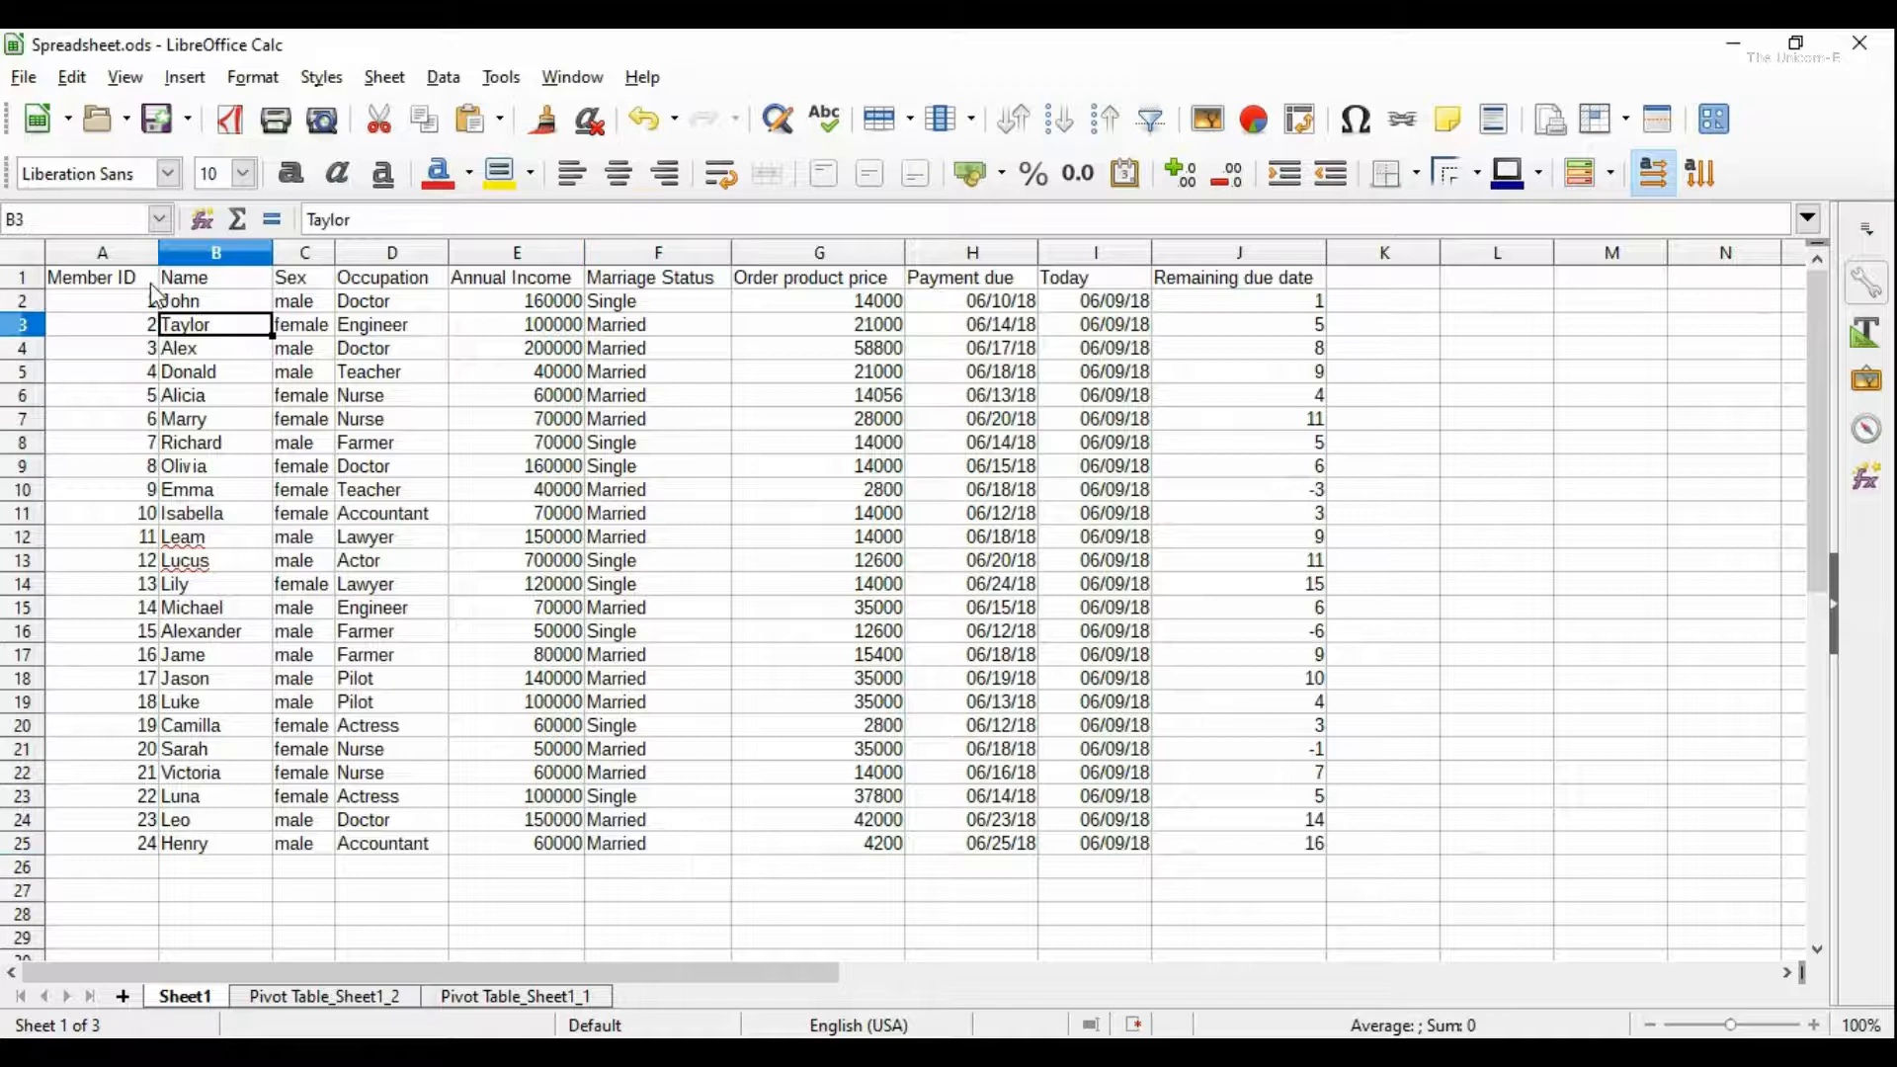
left_click(78, 280)
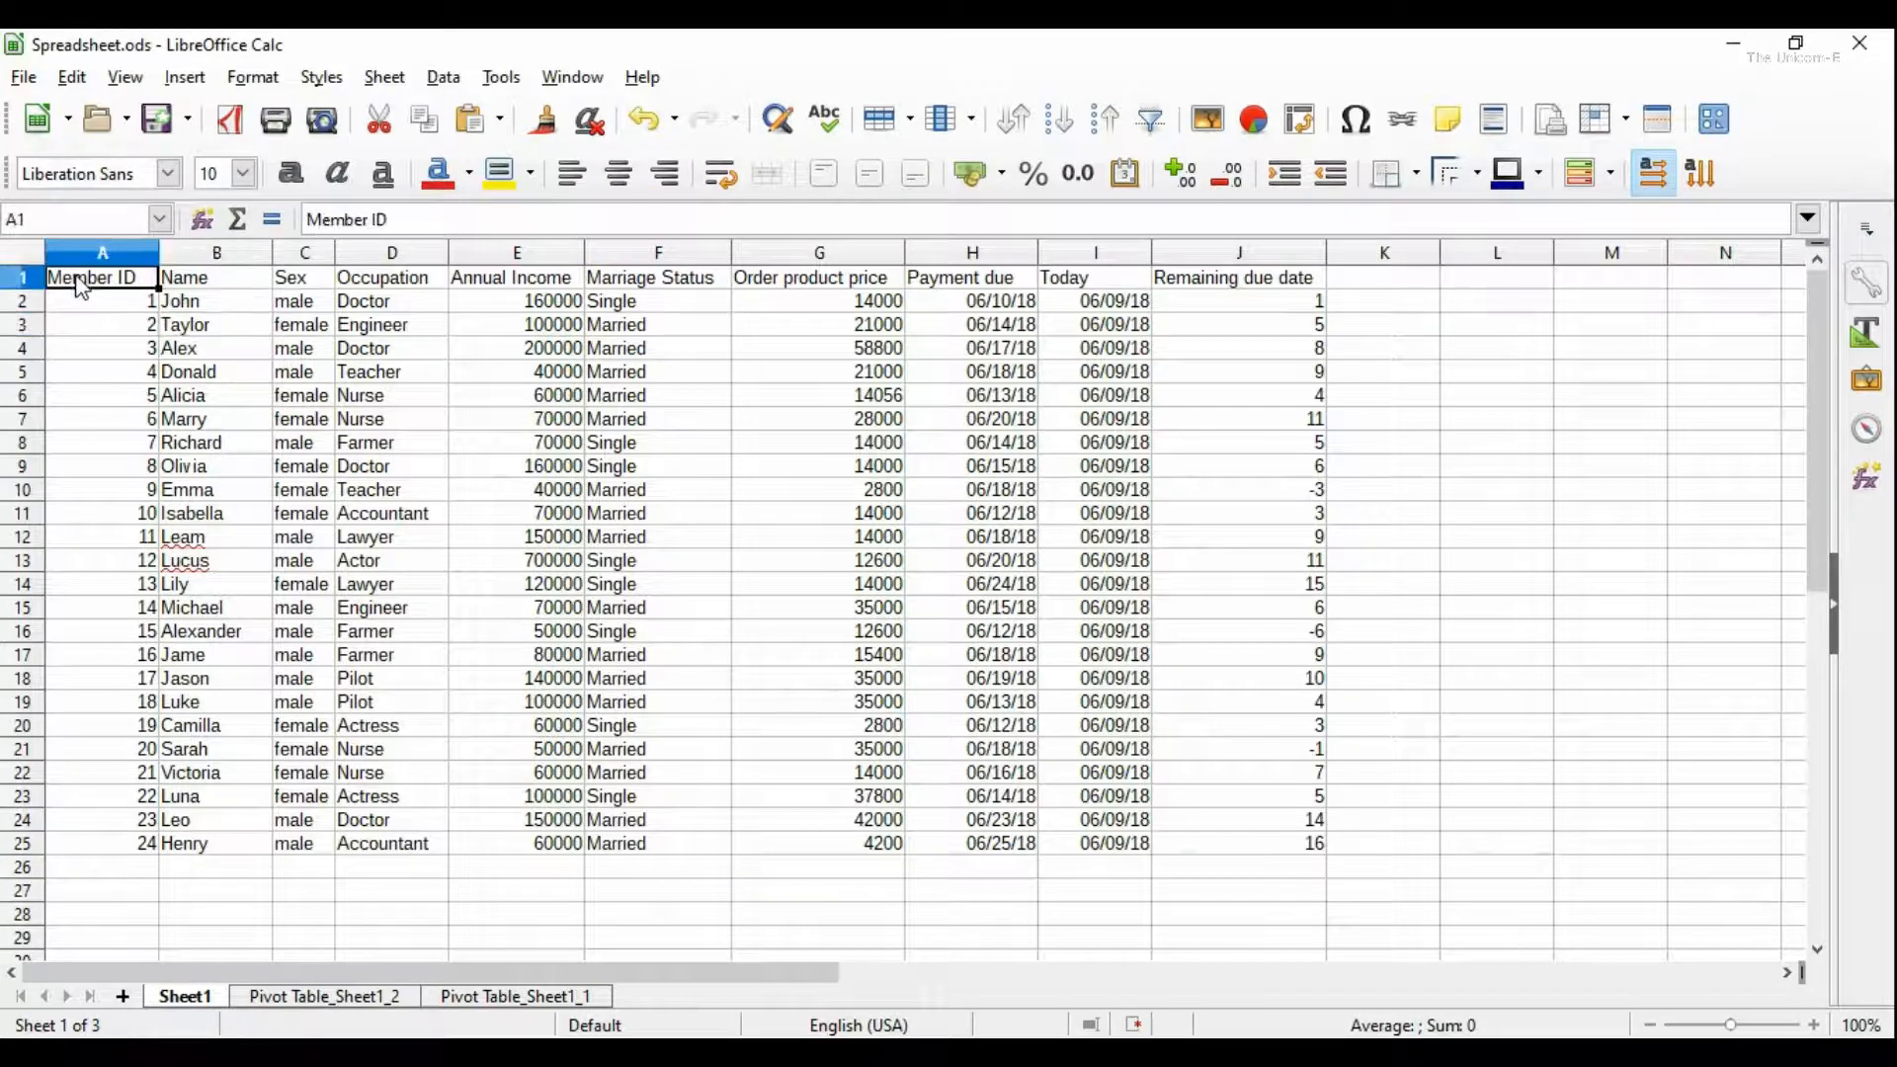
left_click(1015, 851, "shift")
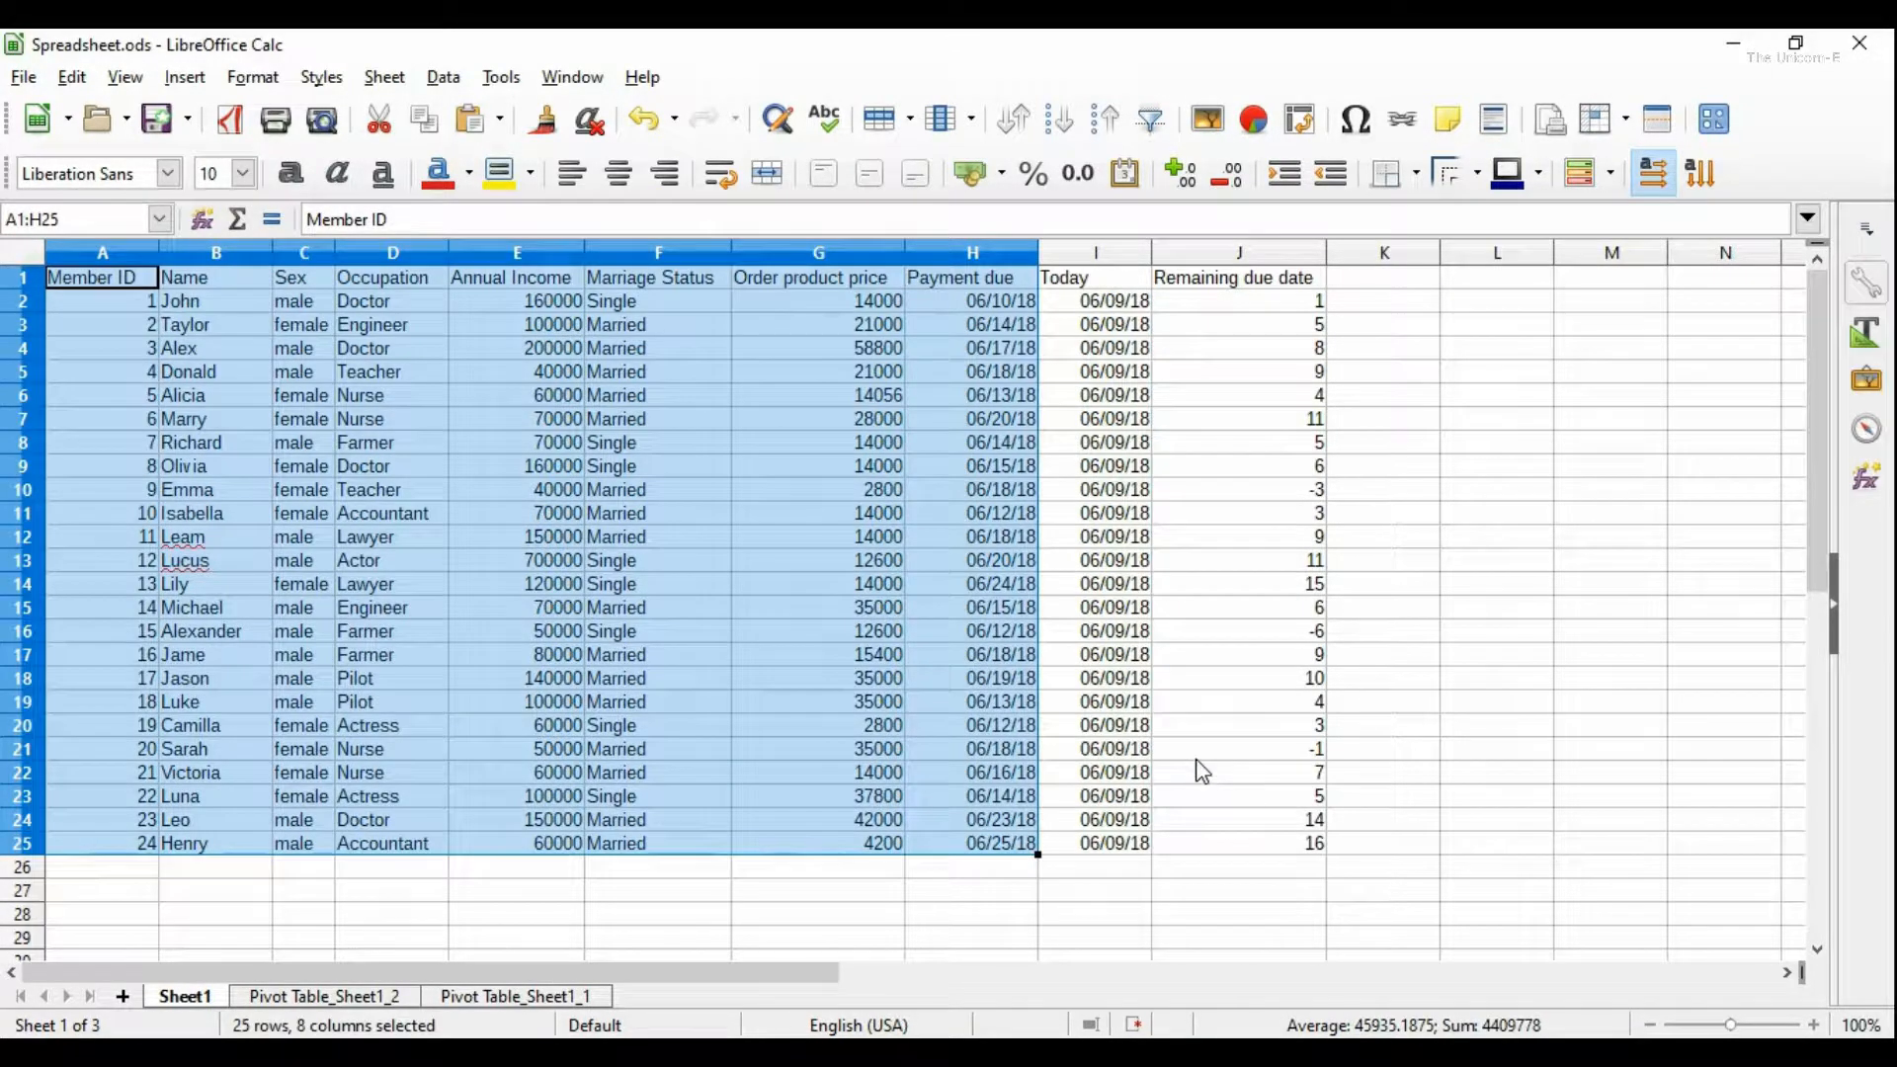
key("ctrl+c")
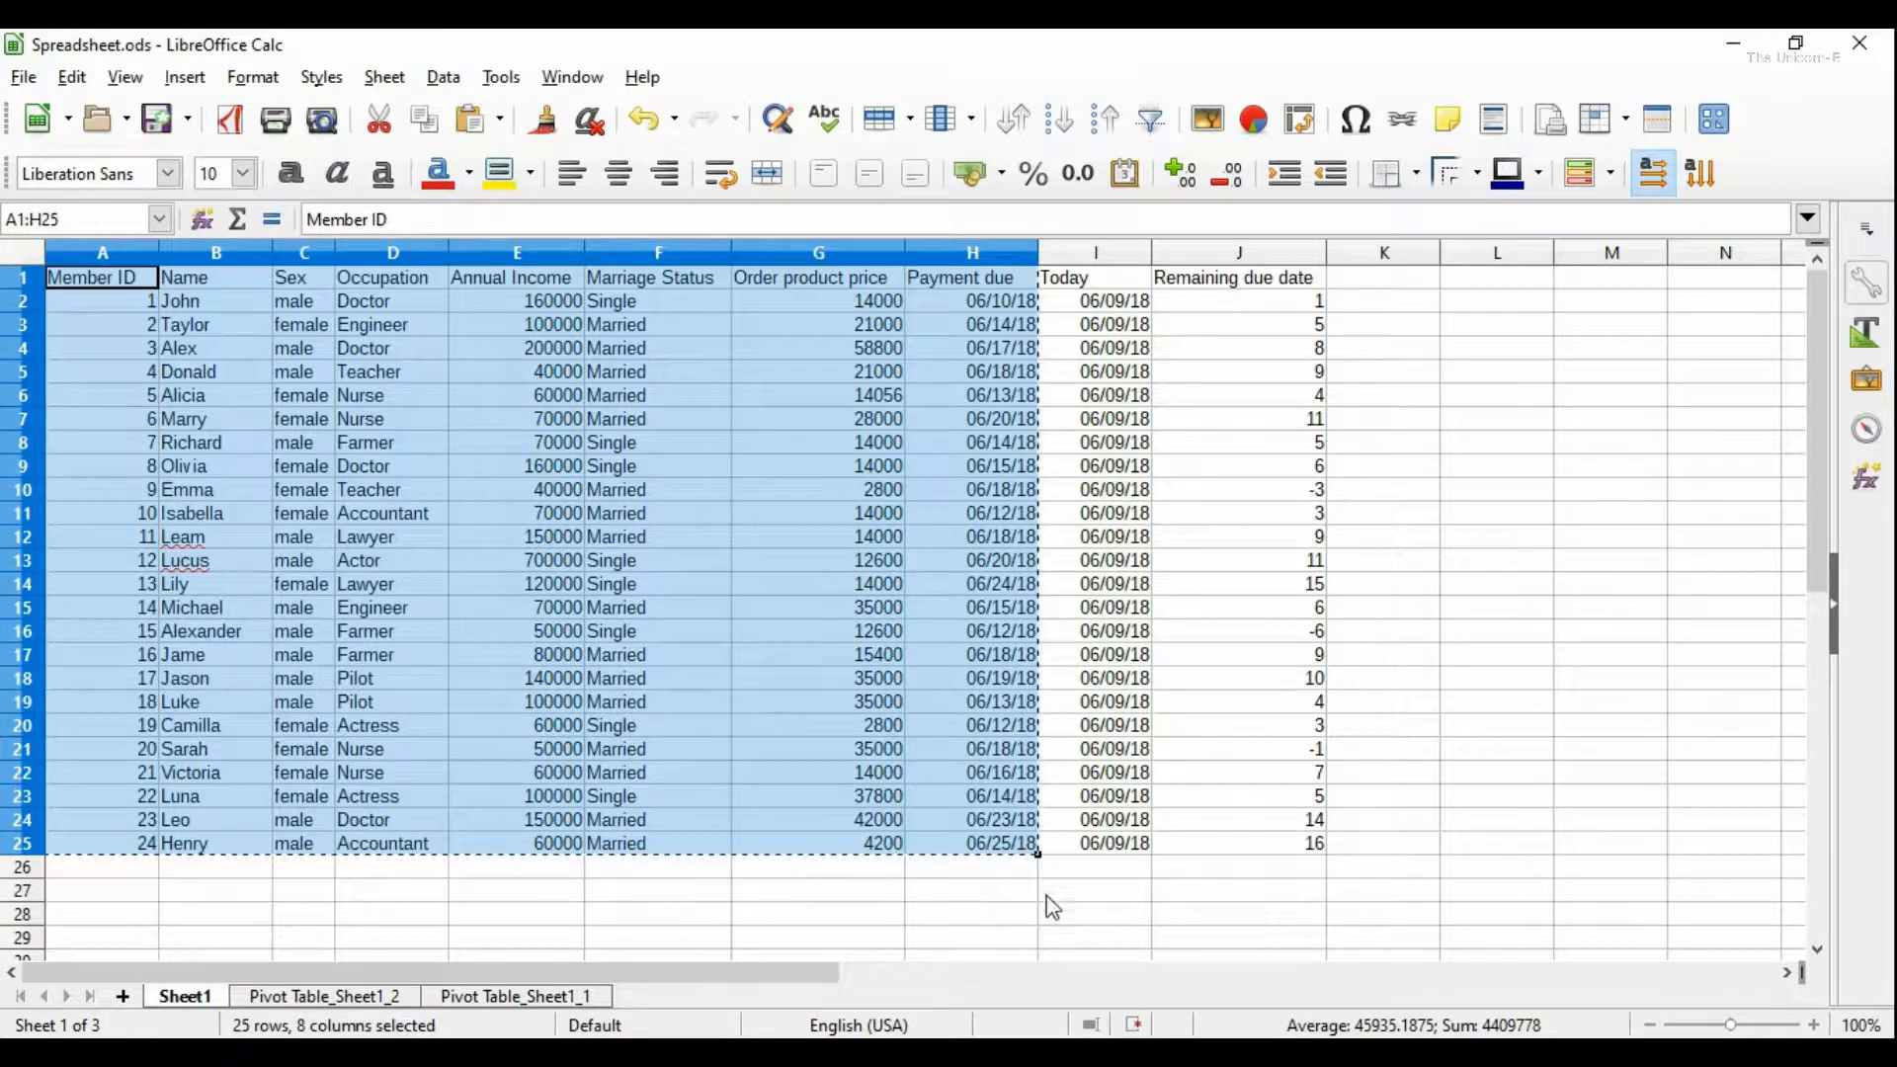
Step: Paste the copied member table into the new untitled spreadsheet, starting at cell A1
left_click(643, 1053)
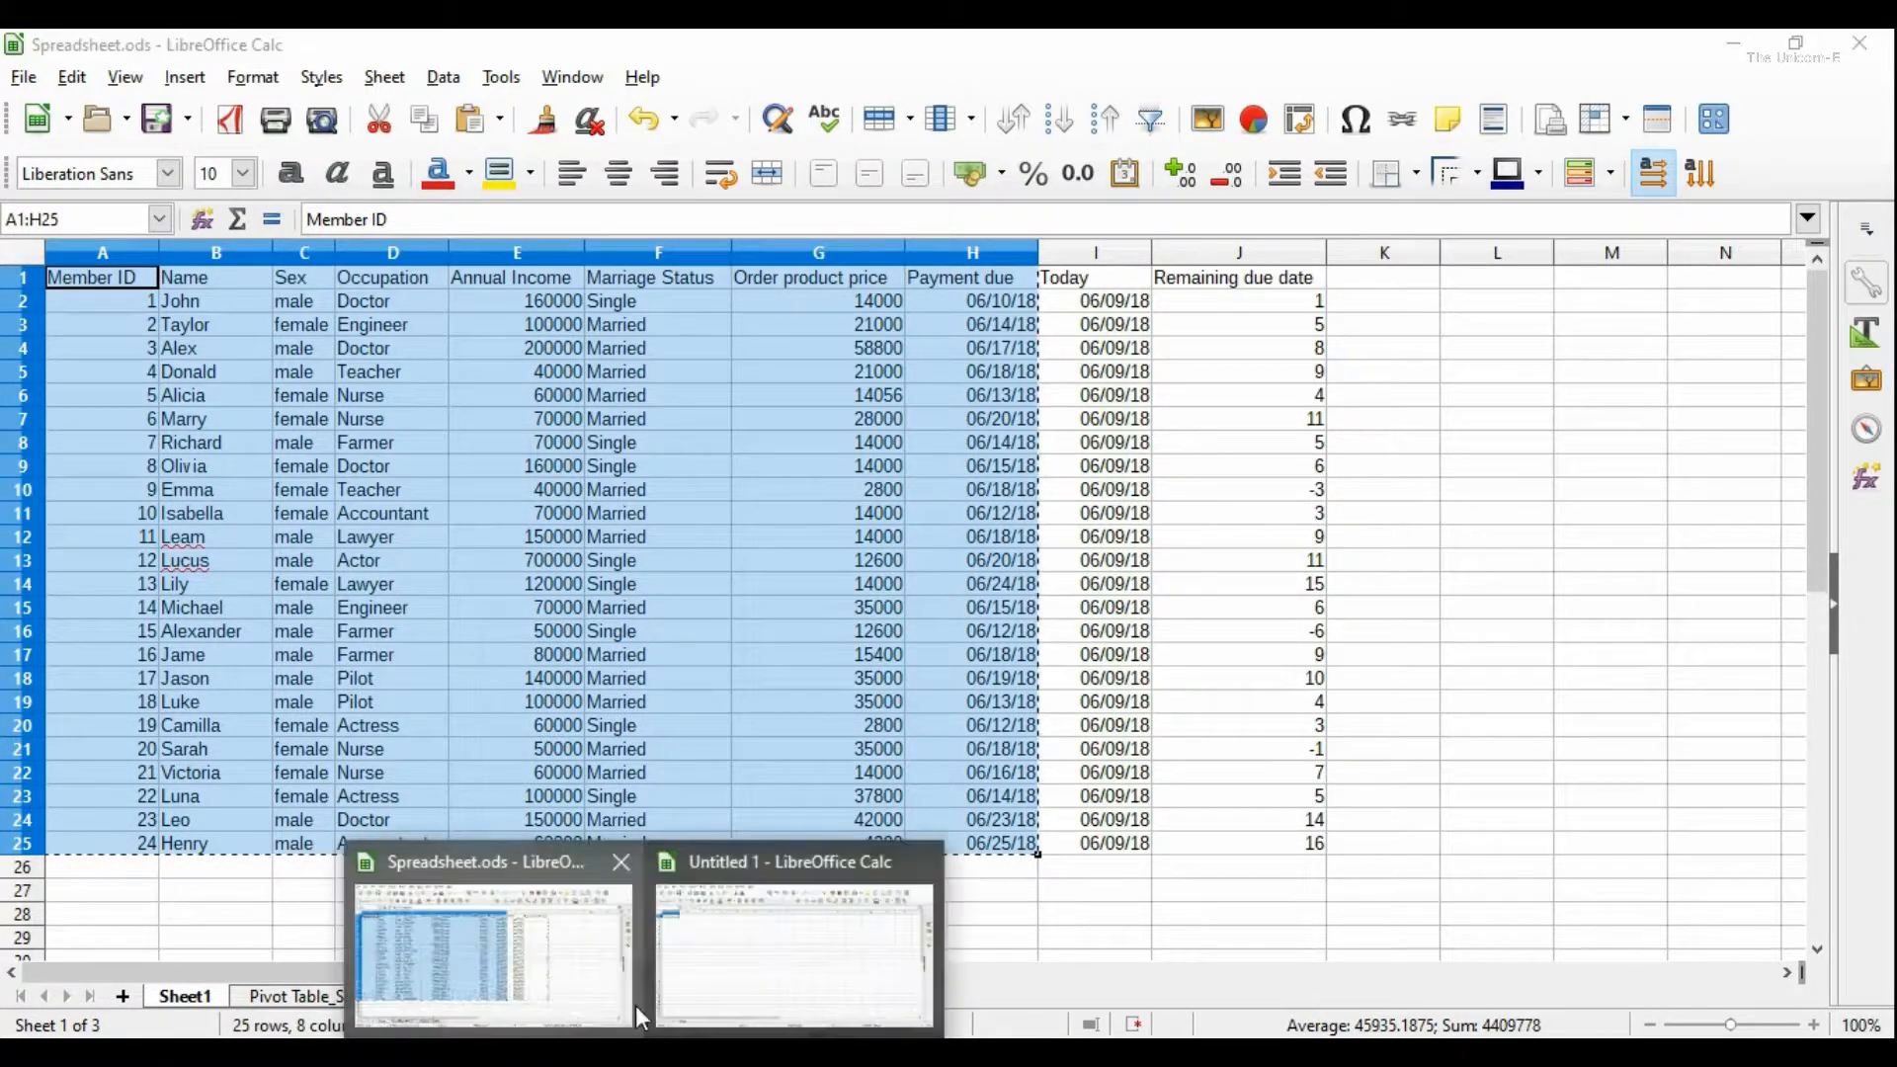
left_click(736, 993)
right_click(119, 278)
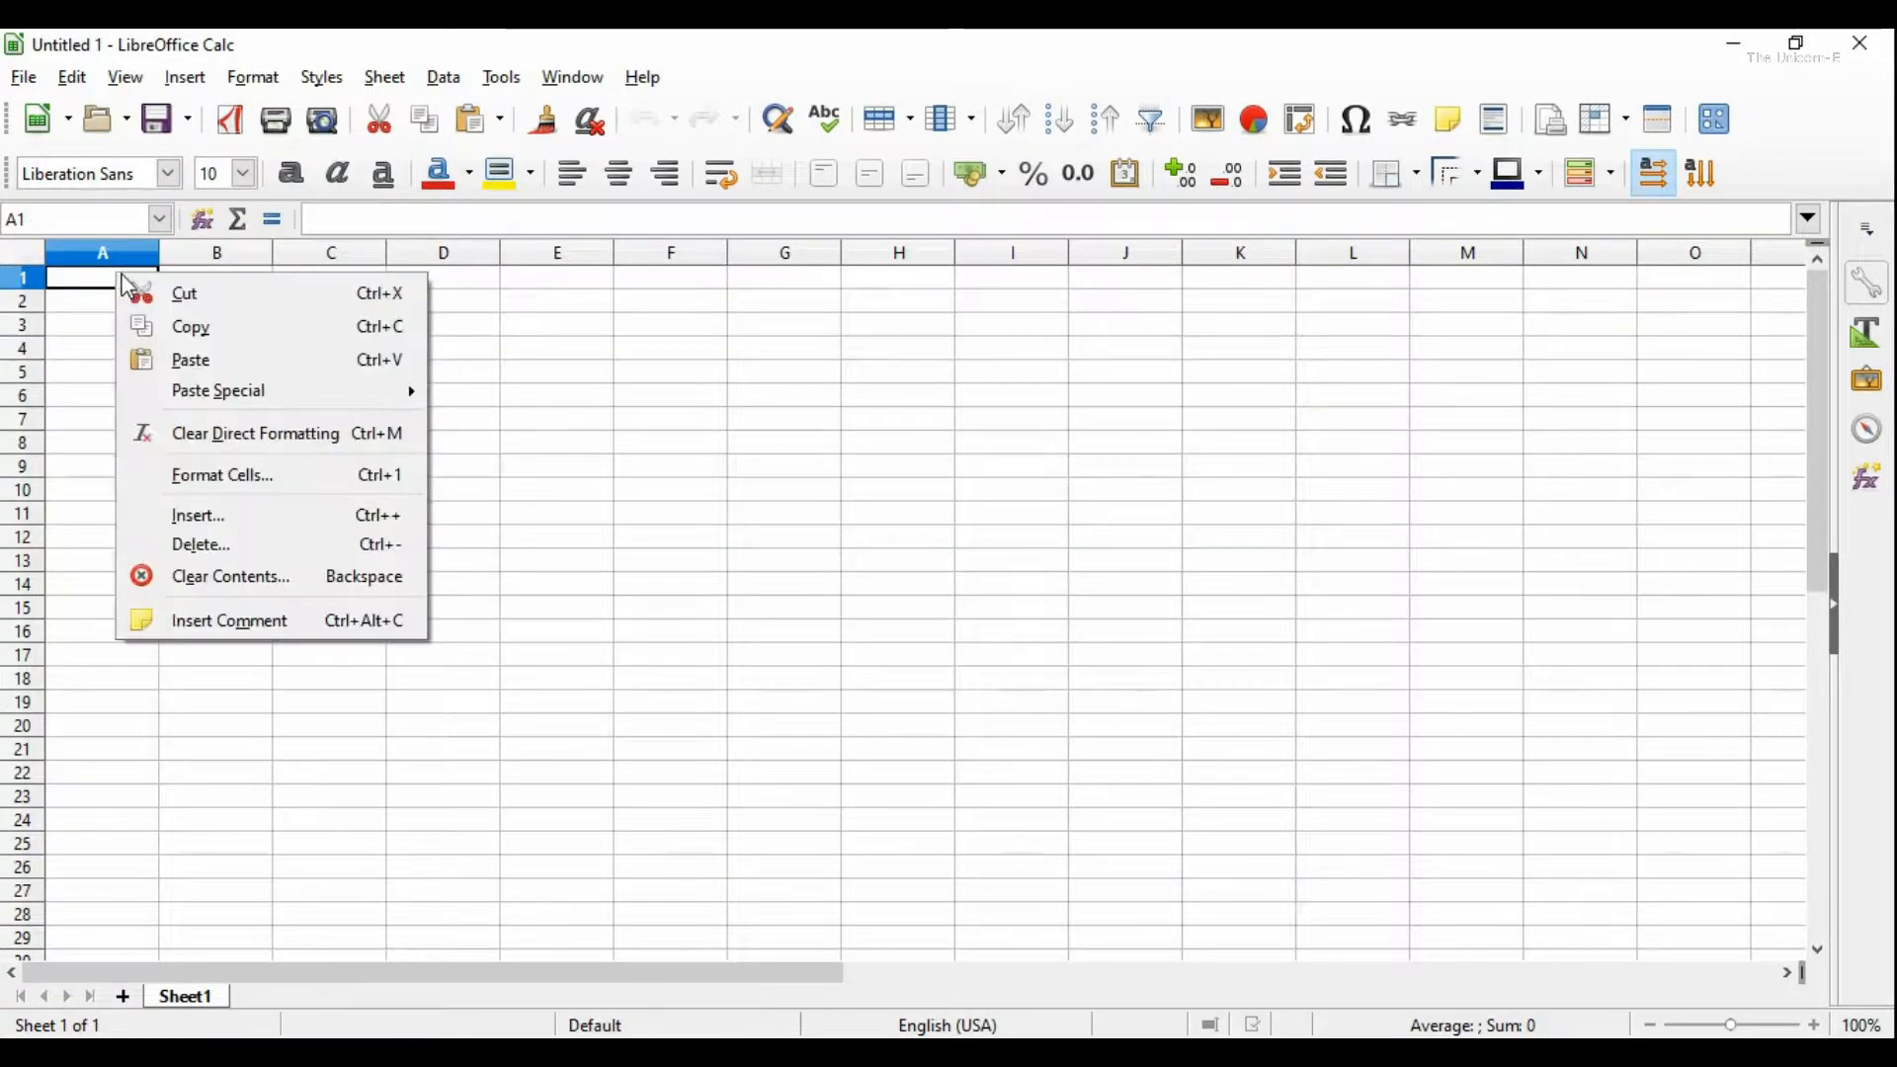
left_click(190, 362)
left_click(1147, 474)
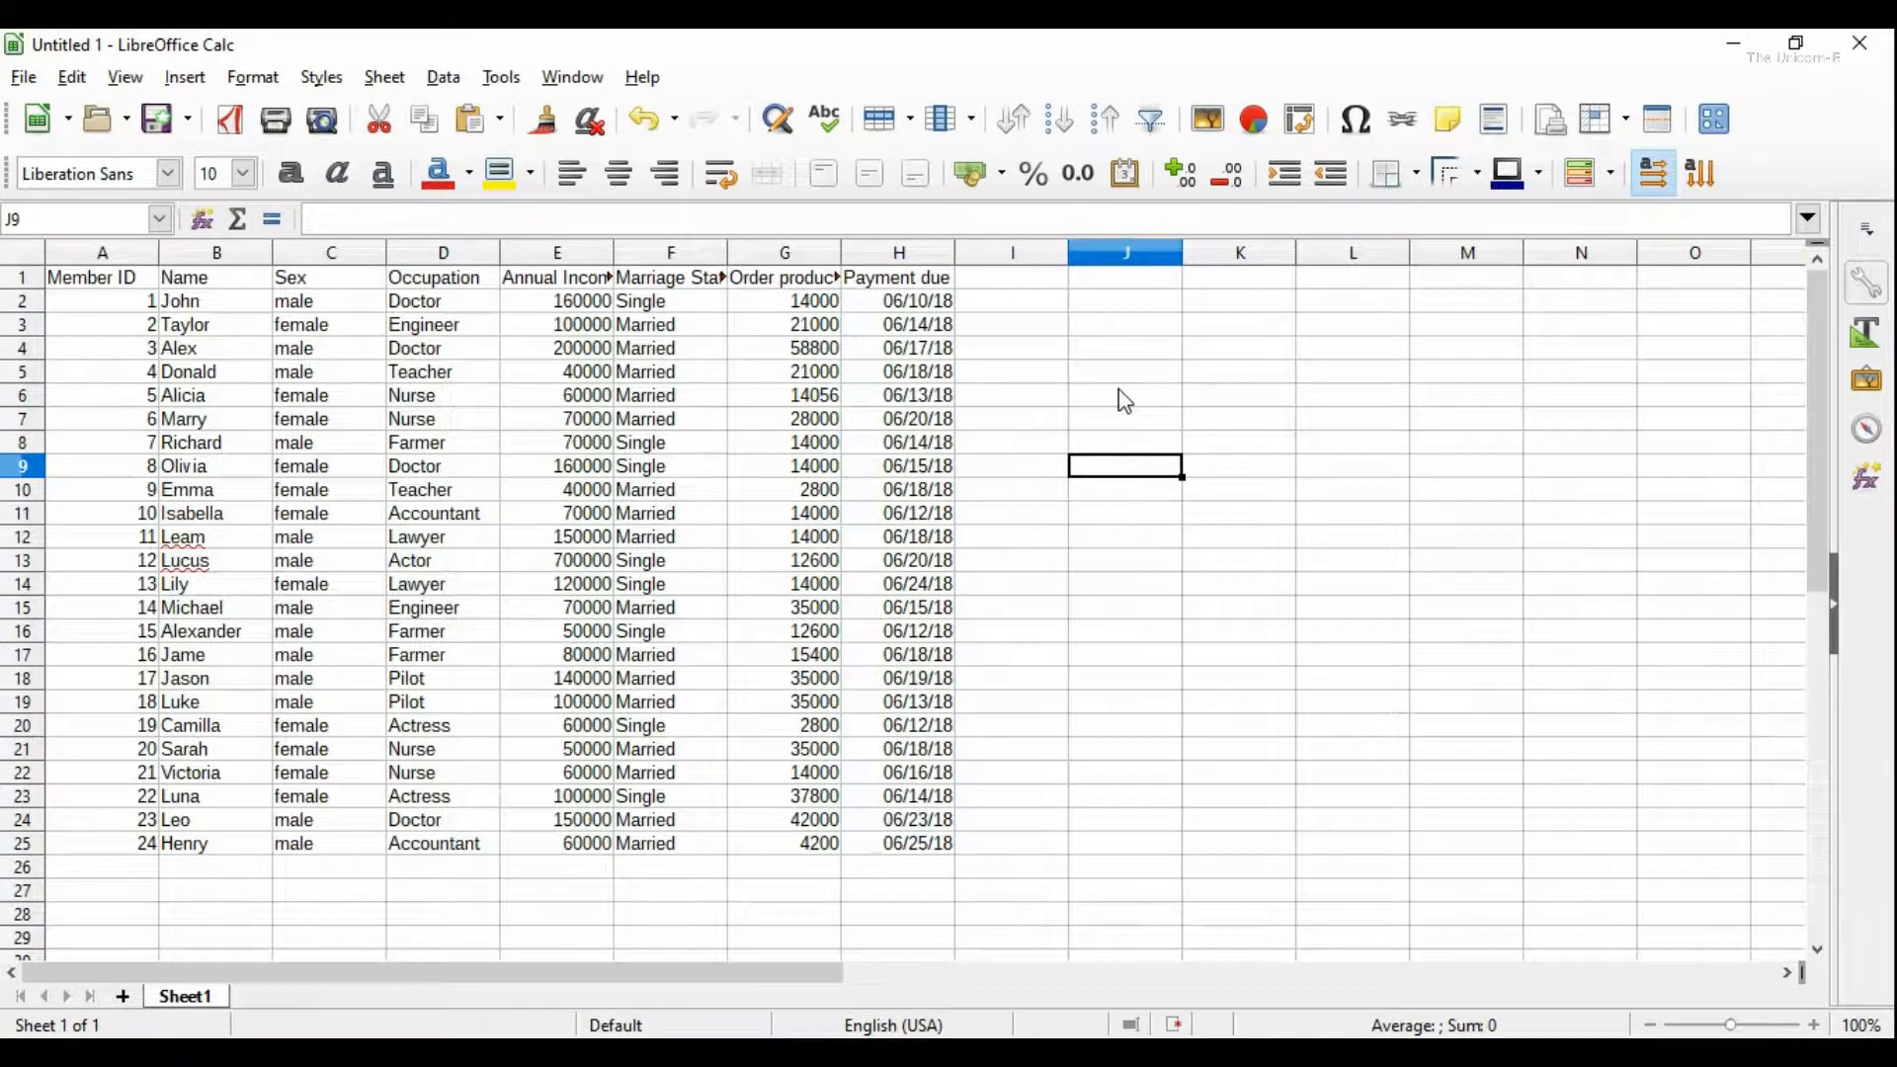
Step: Widen columns E, F, G and H so the Annual Income through Payment due headings fit fully
left_click_drag(1125, 373, 1124, 395)
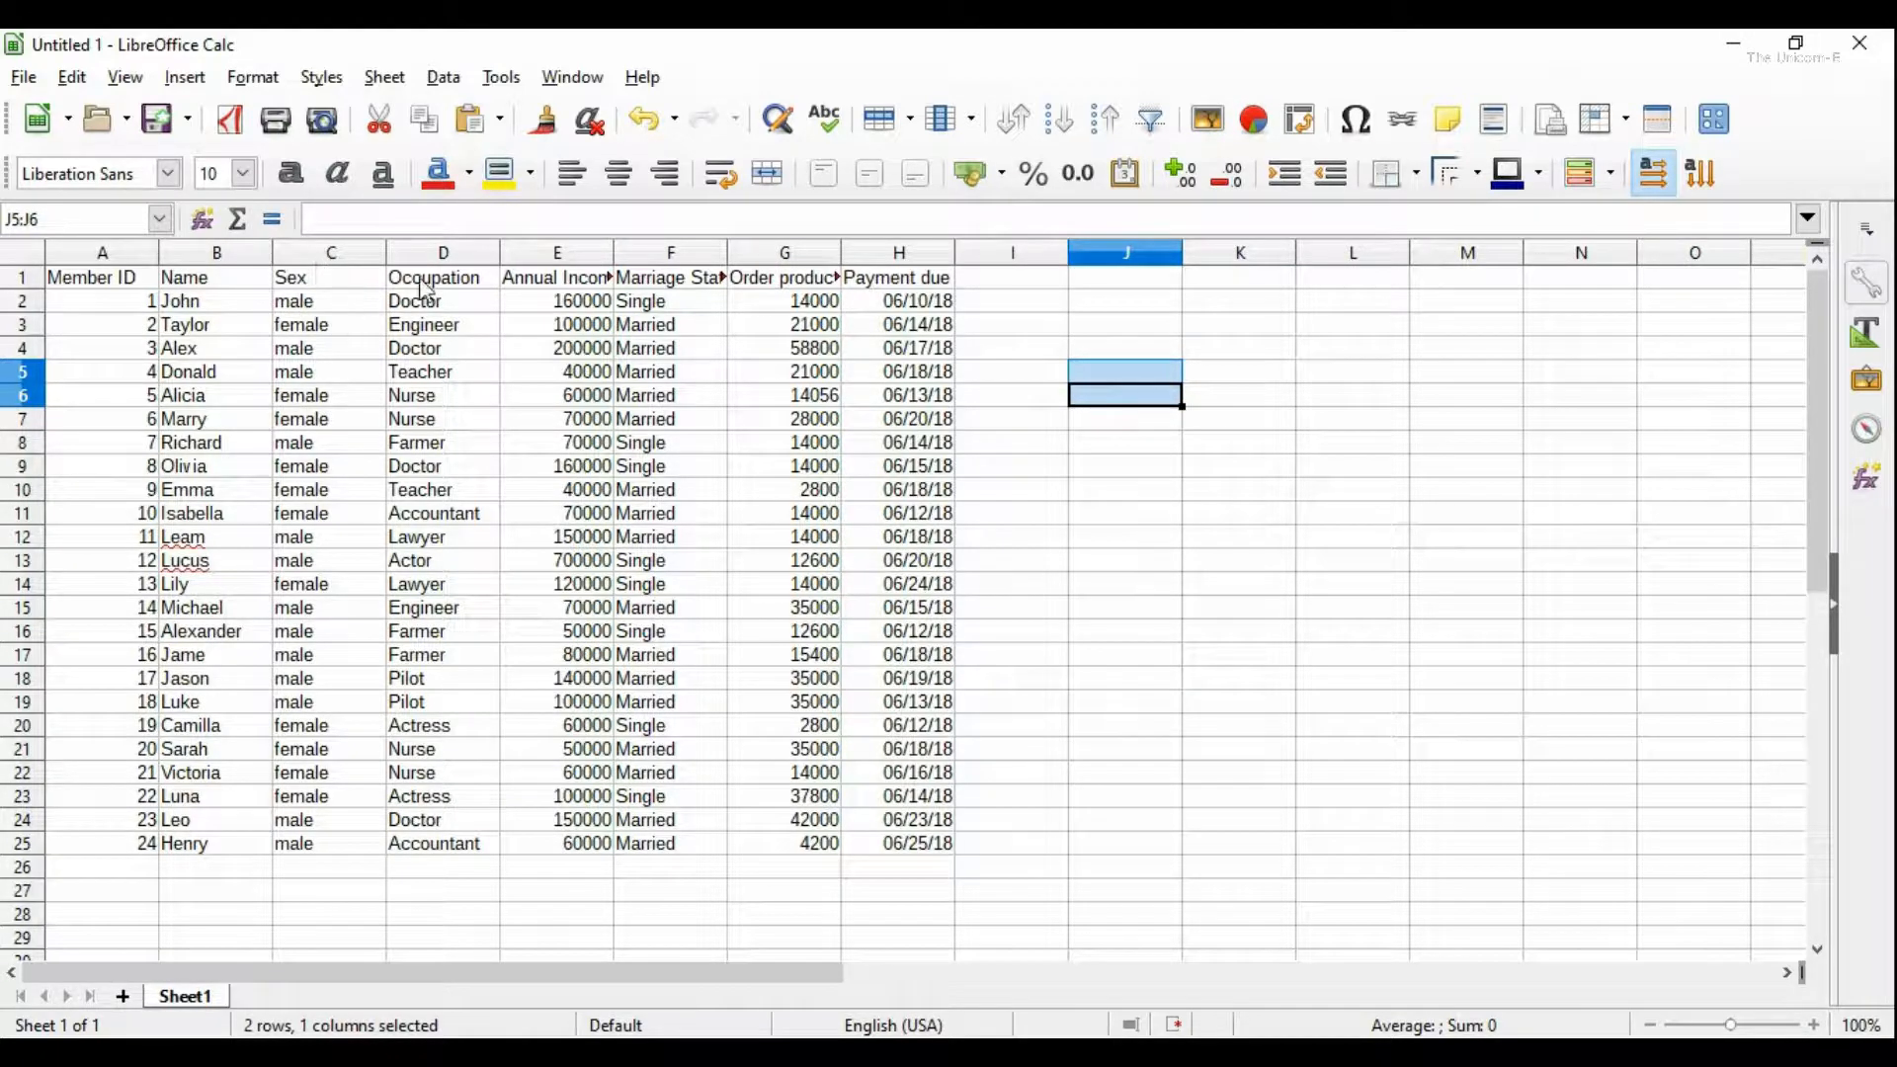
left_click_drag(615, 255, 1003, 246)
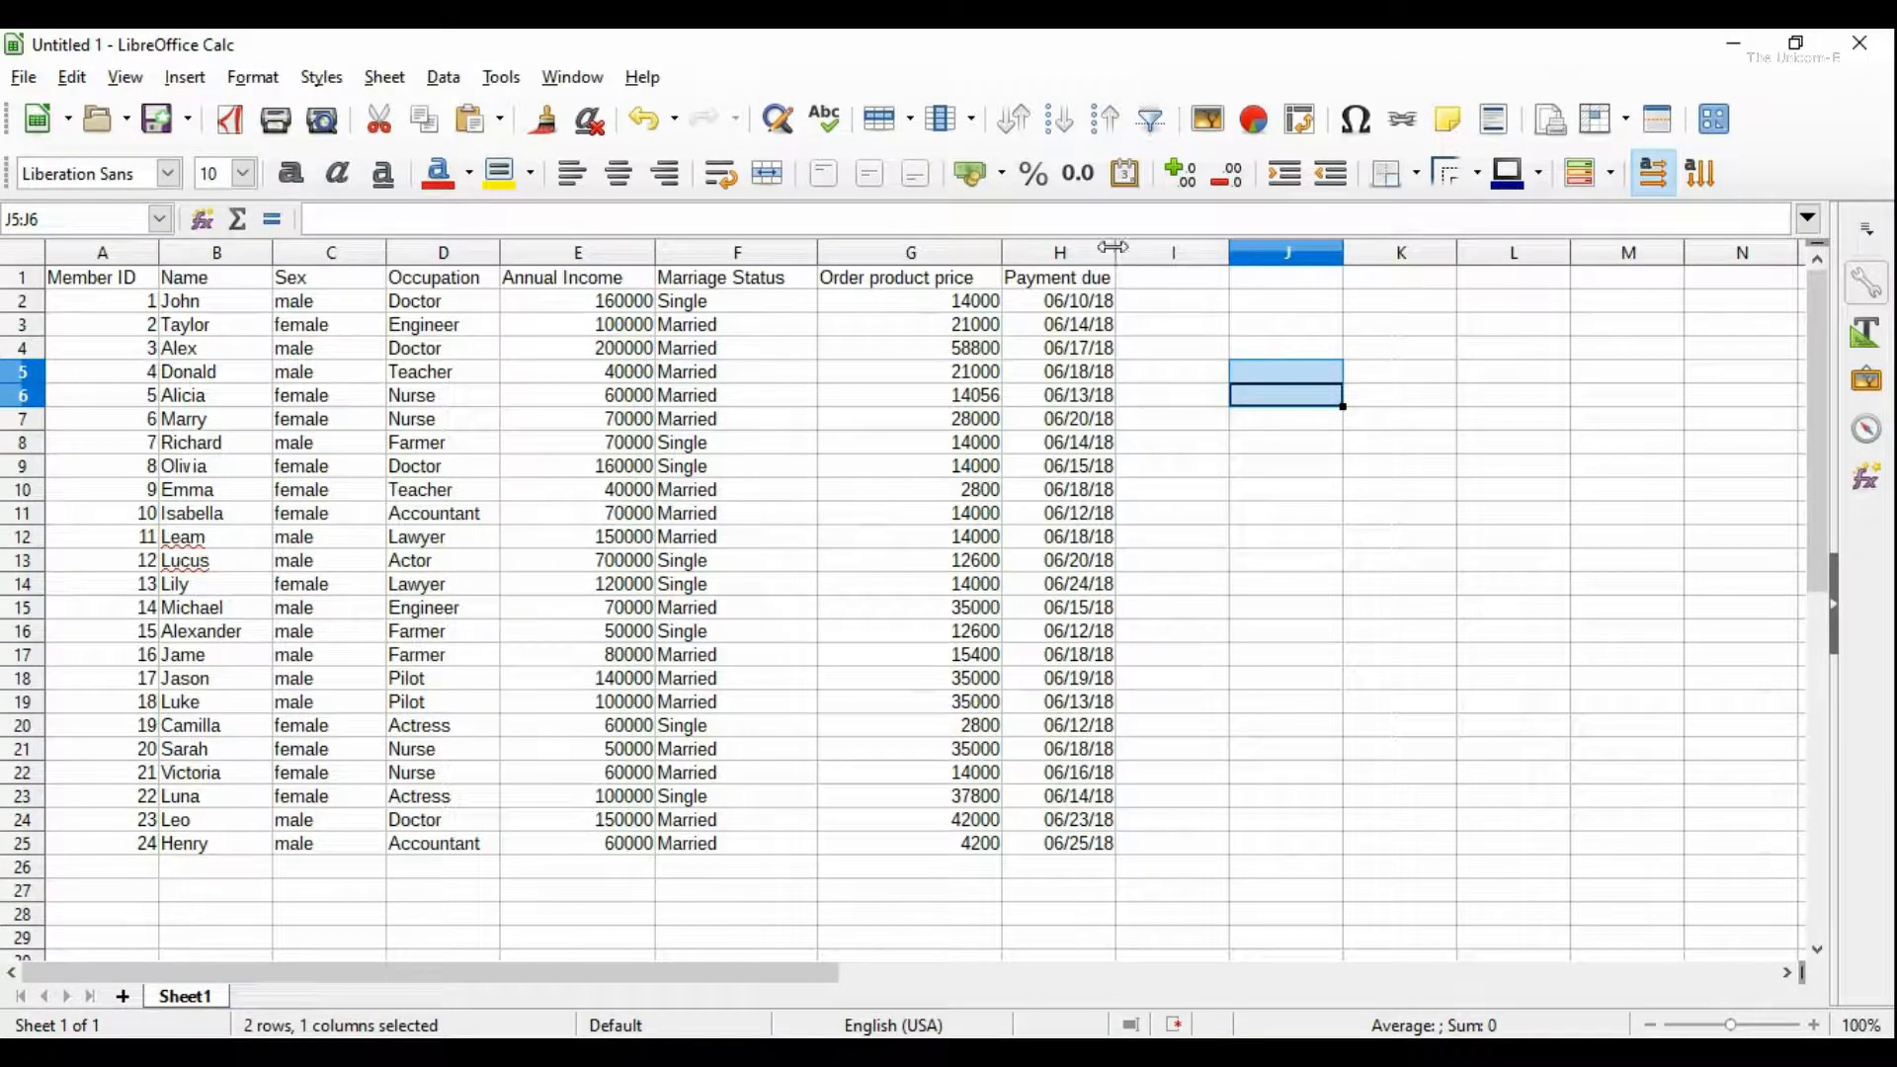
left_click_drag(1116, 259, 1139, 255)
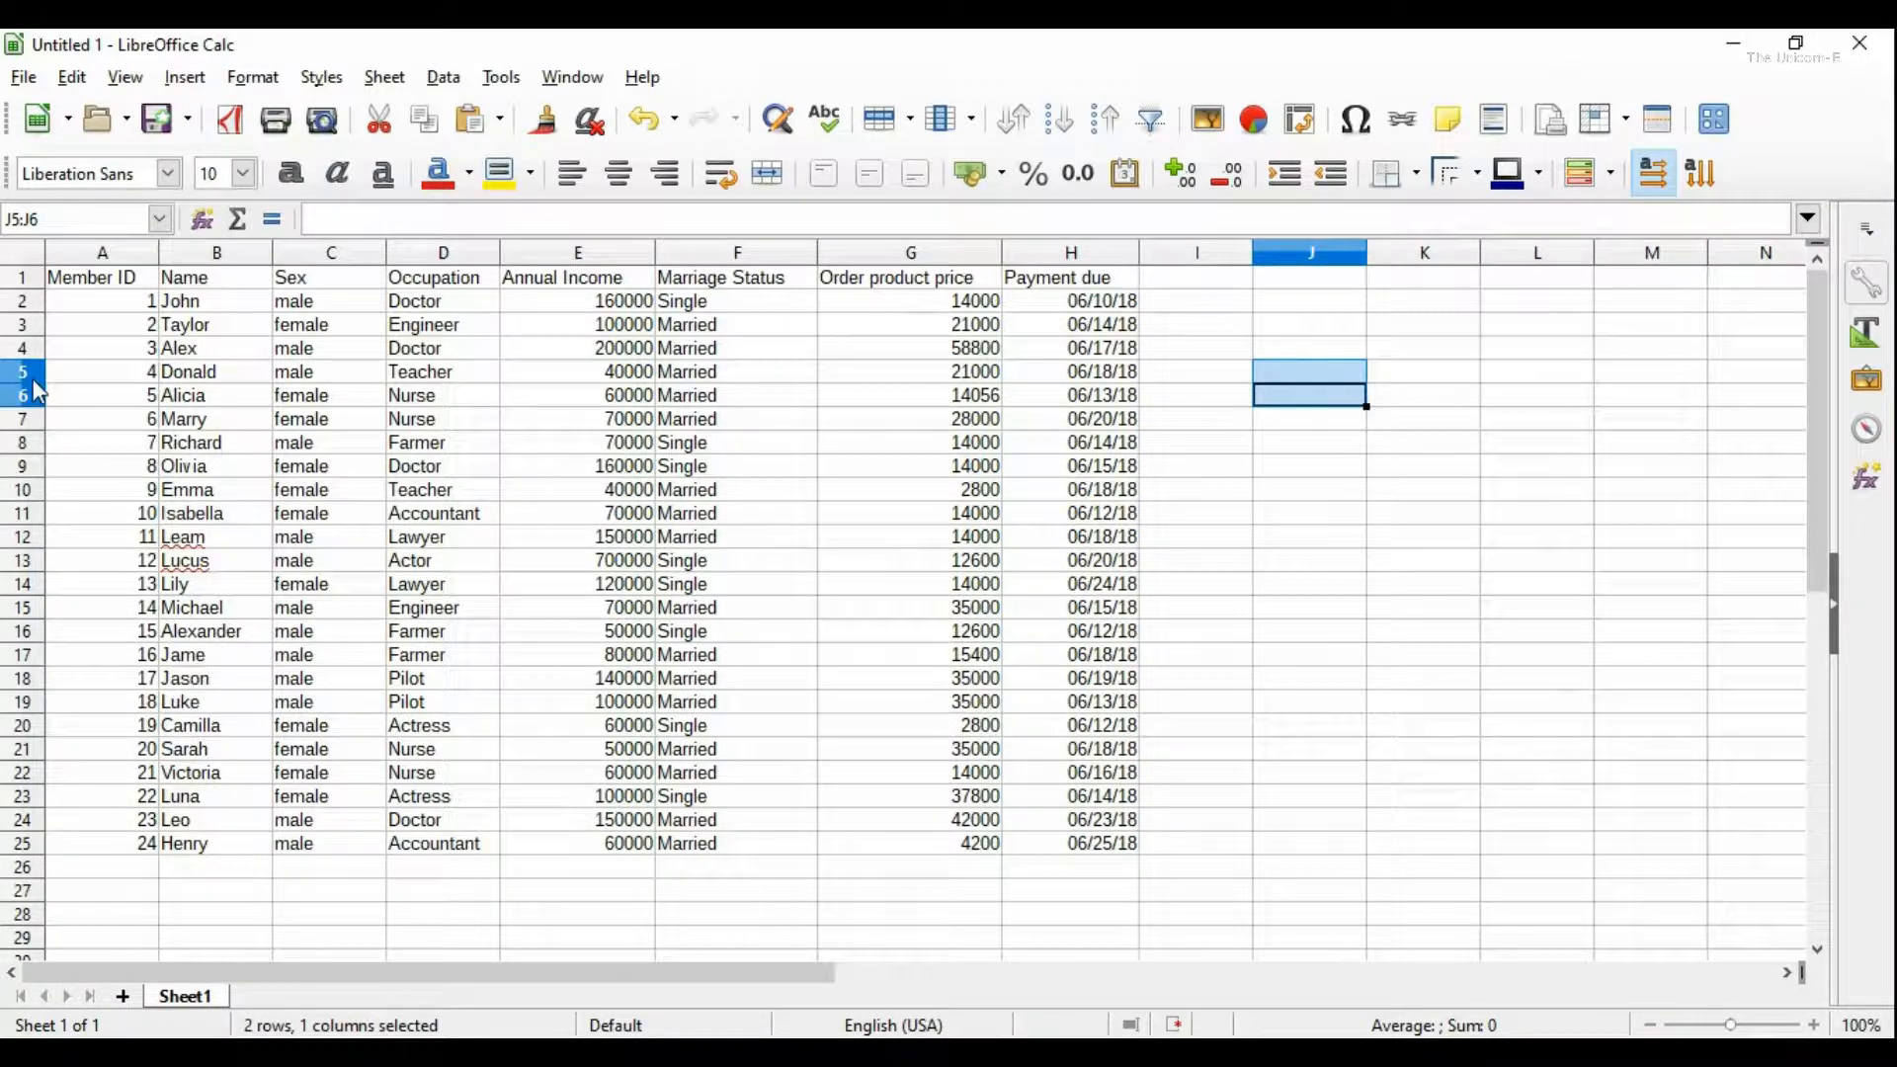
left_click(102, 303)
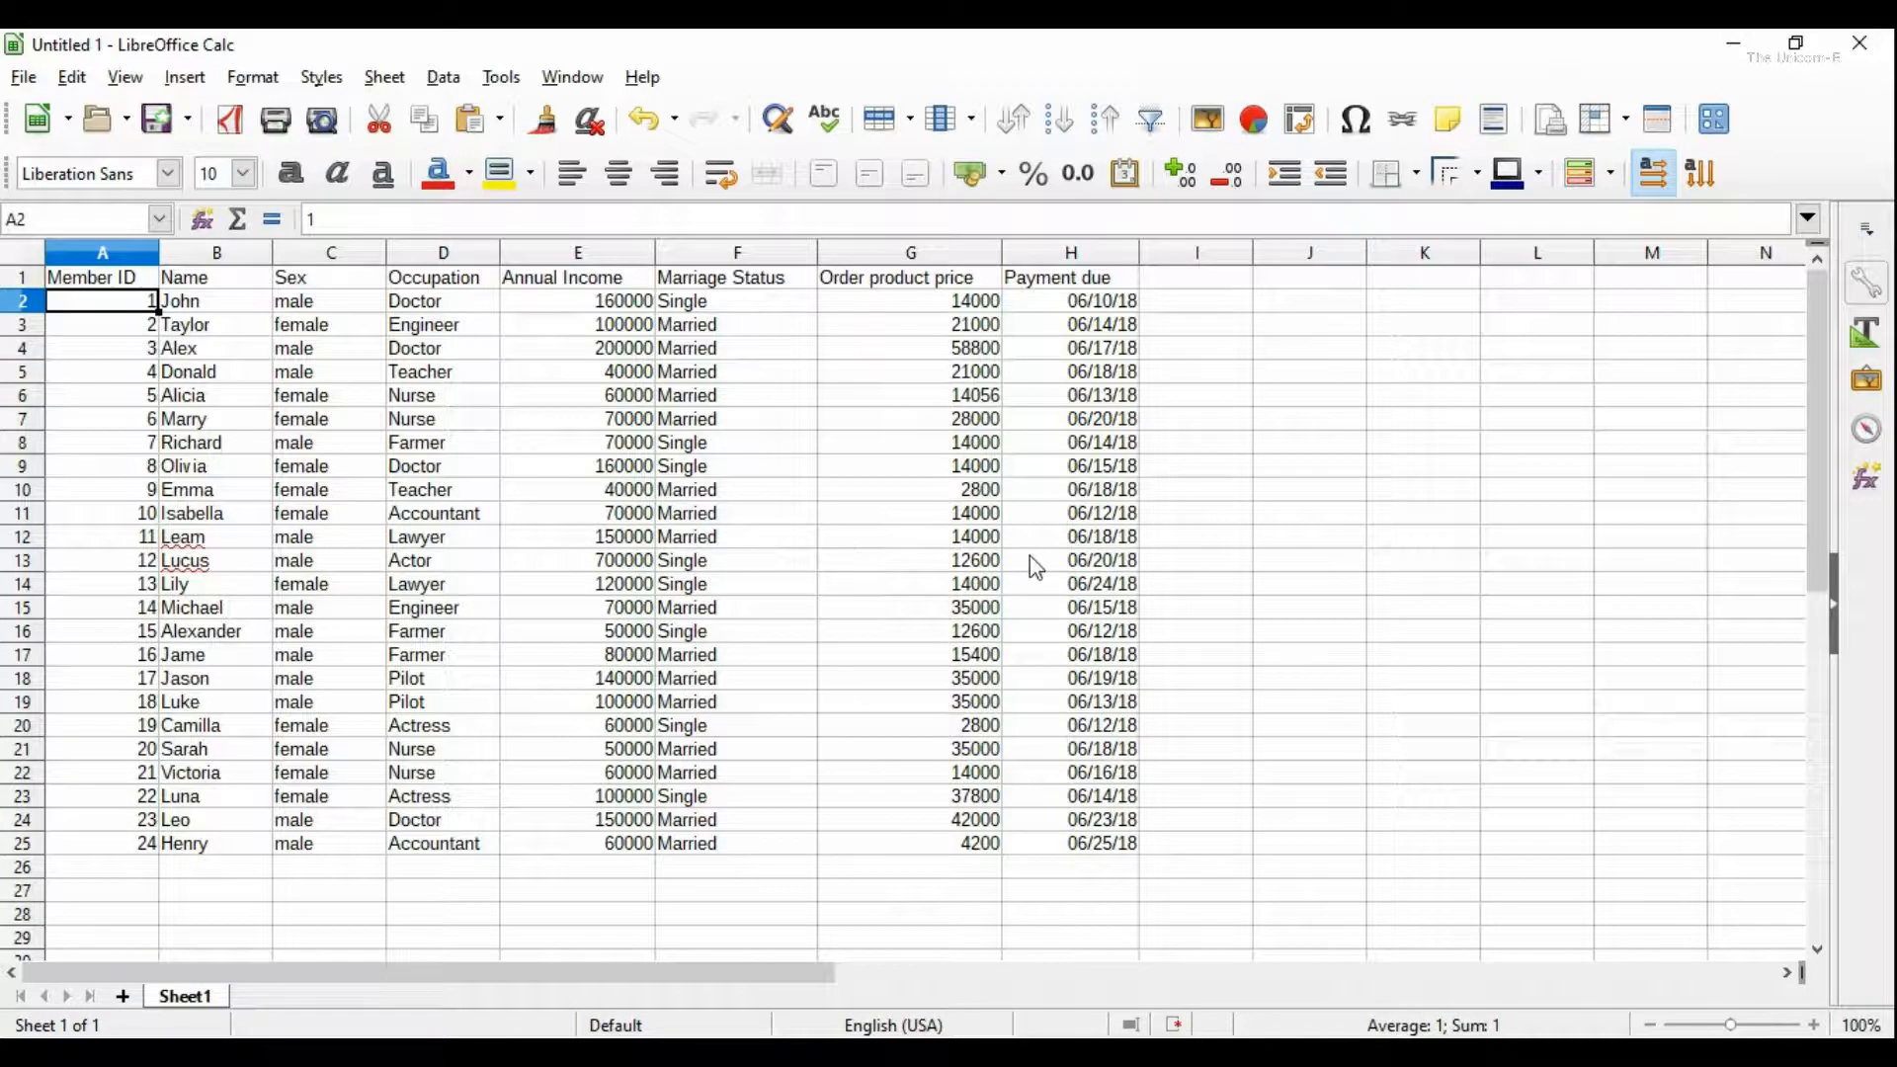
left_click(1289, 492)
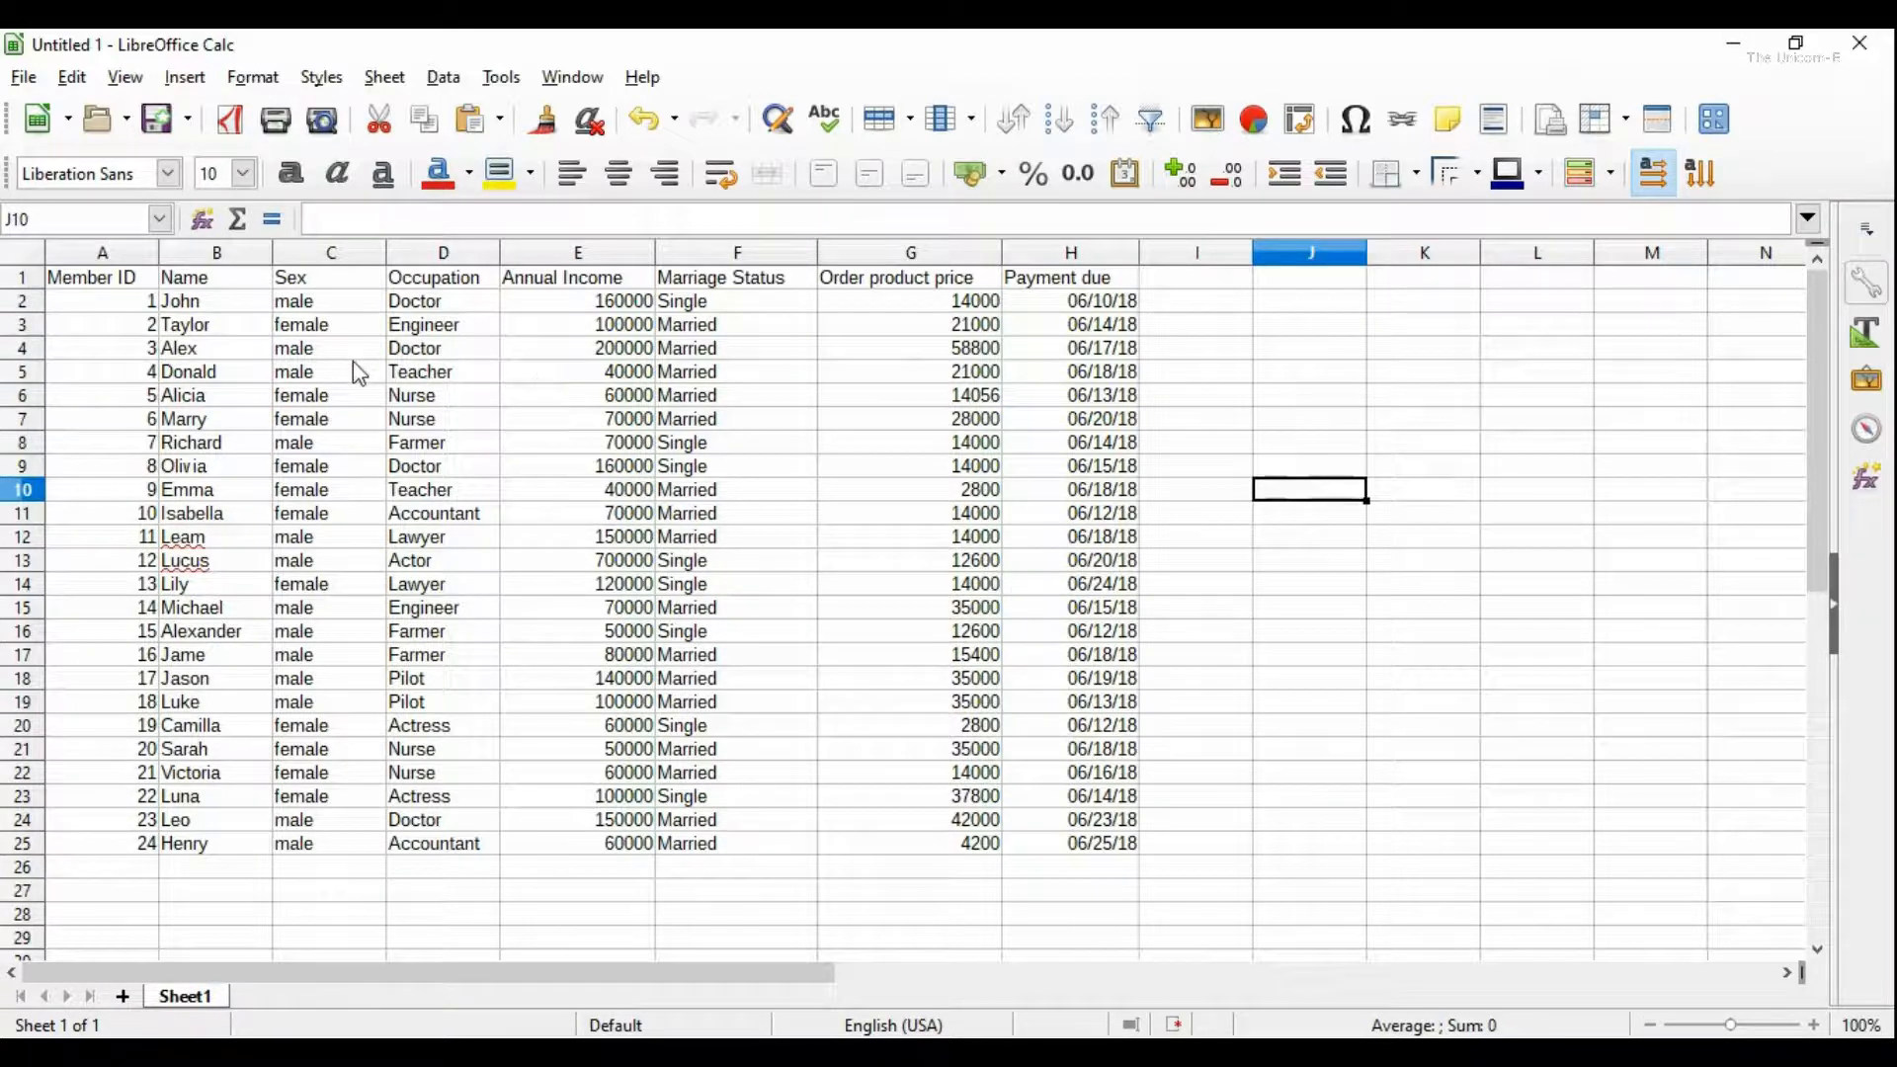
Step: Fill the header row A1:H1 with a yellow background colour
left_click_drag(89, 277, 1067, 286)
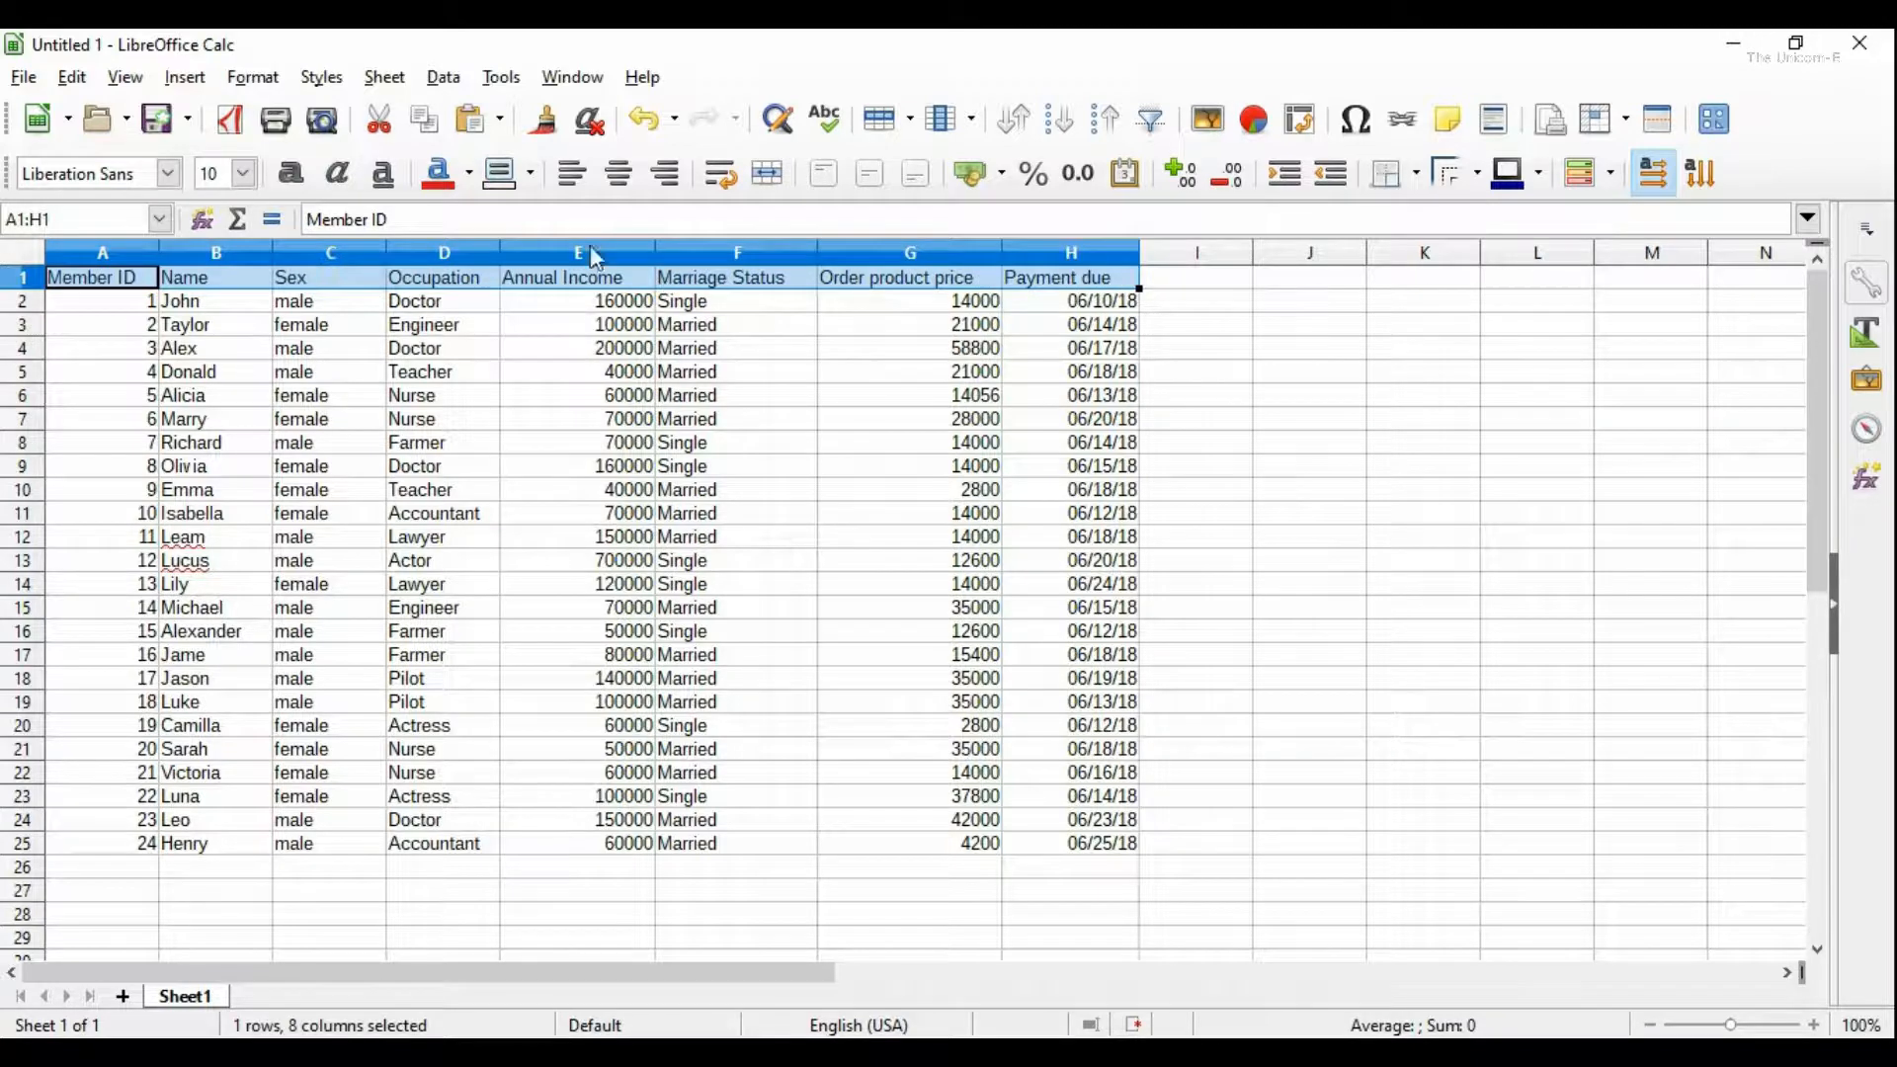
left_click(534, 178)
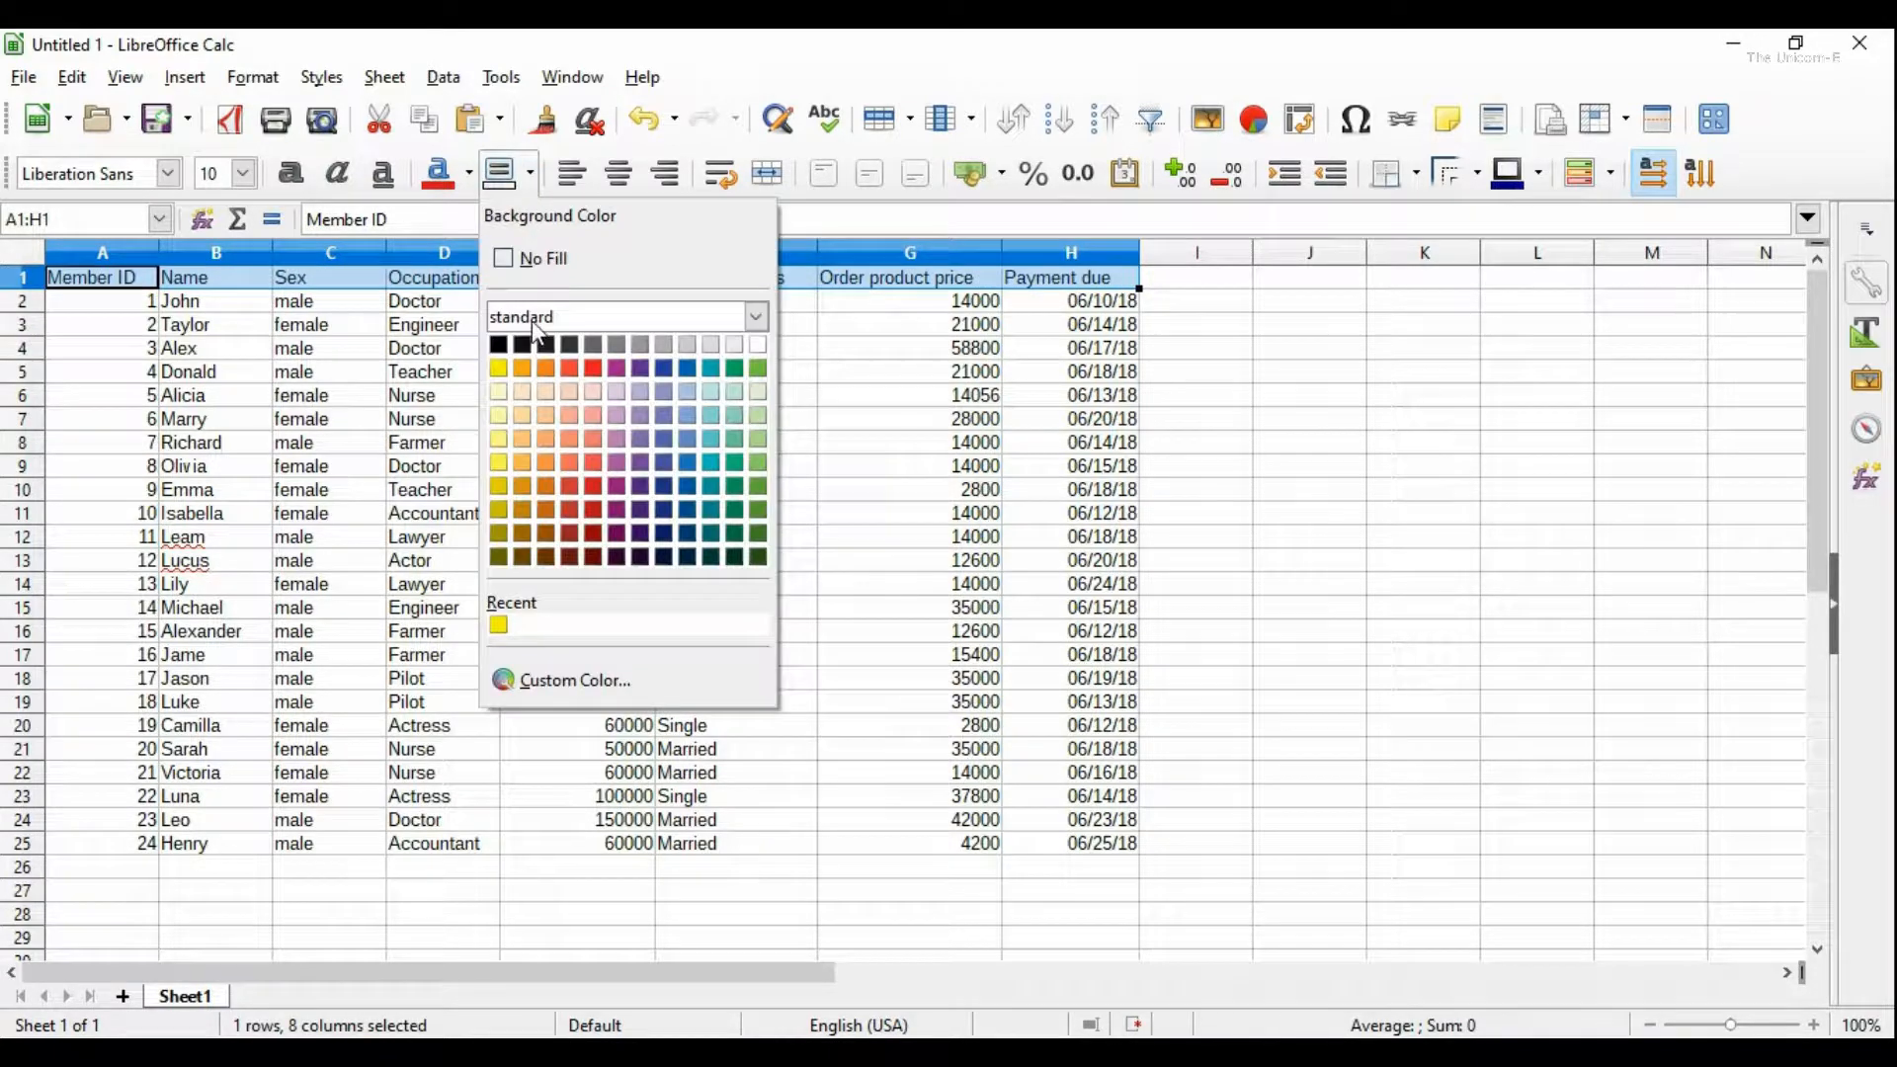
left_click(498, 368)
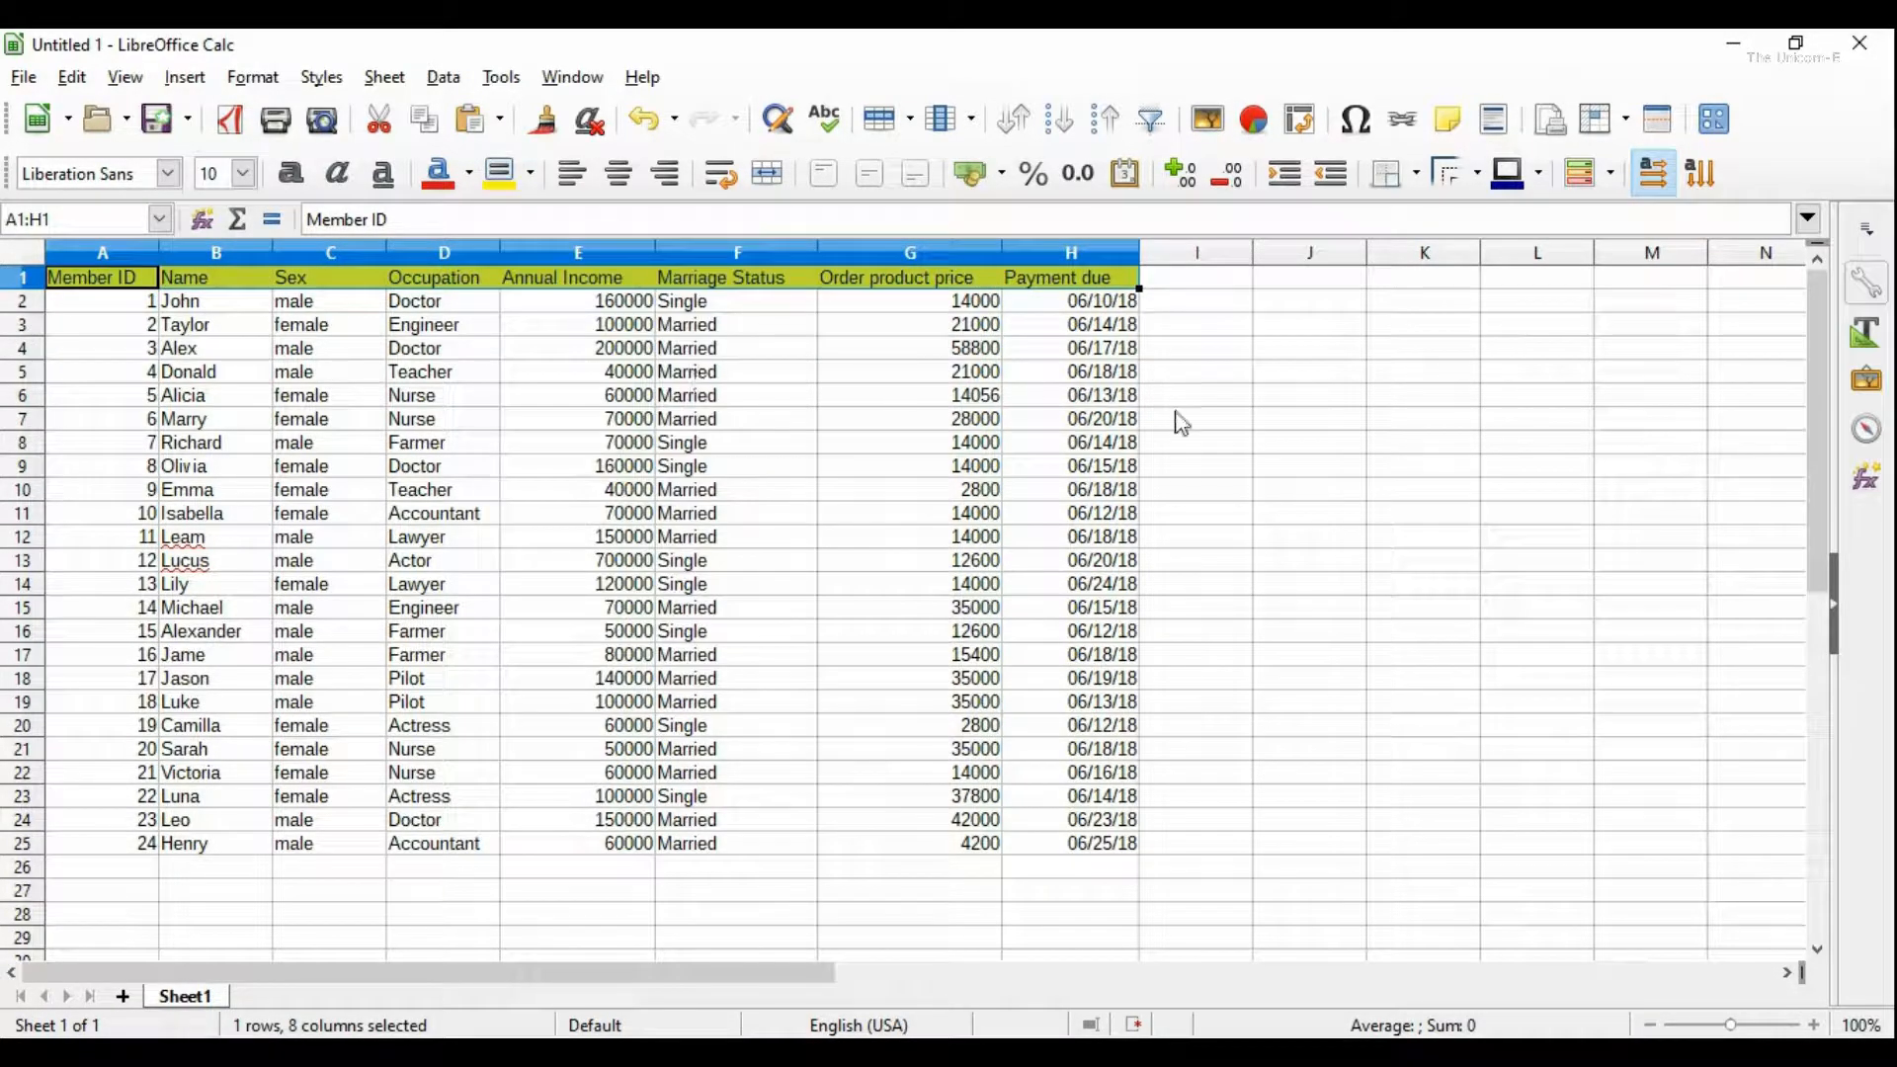
left_click(1185, 441)
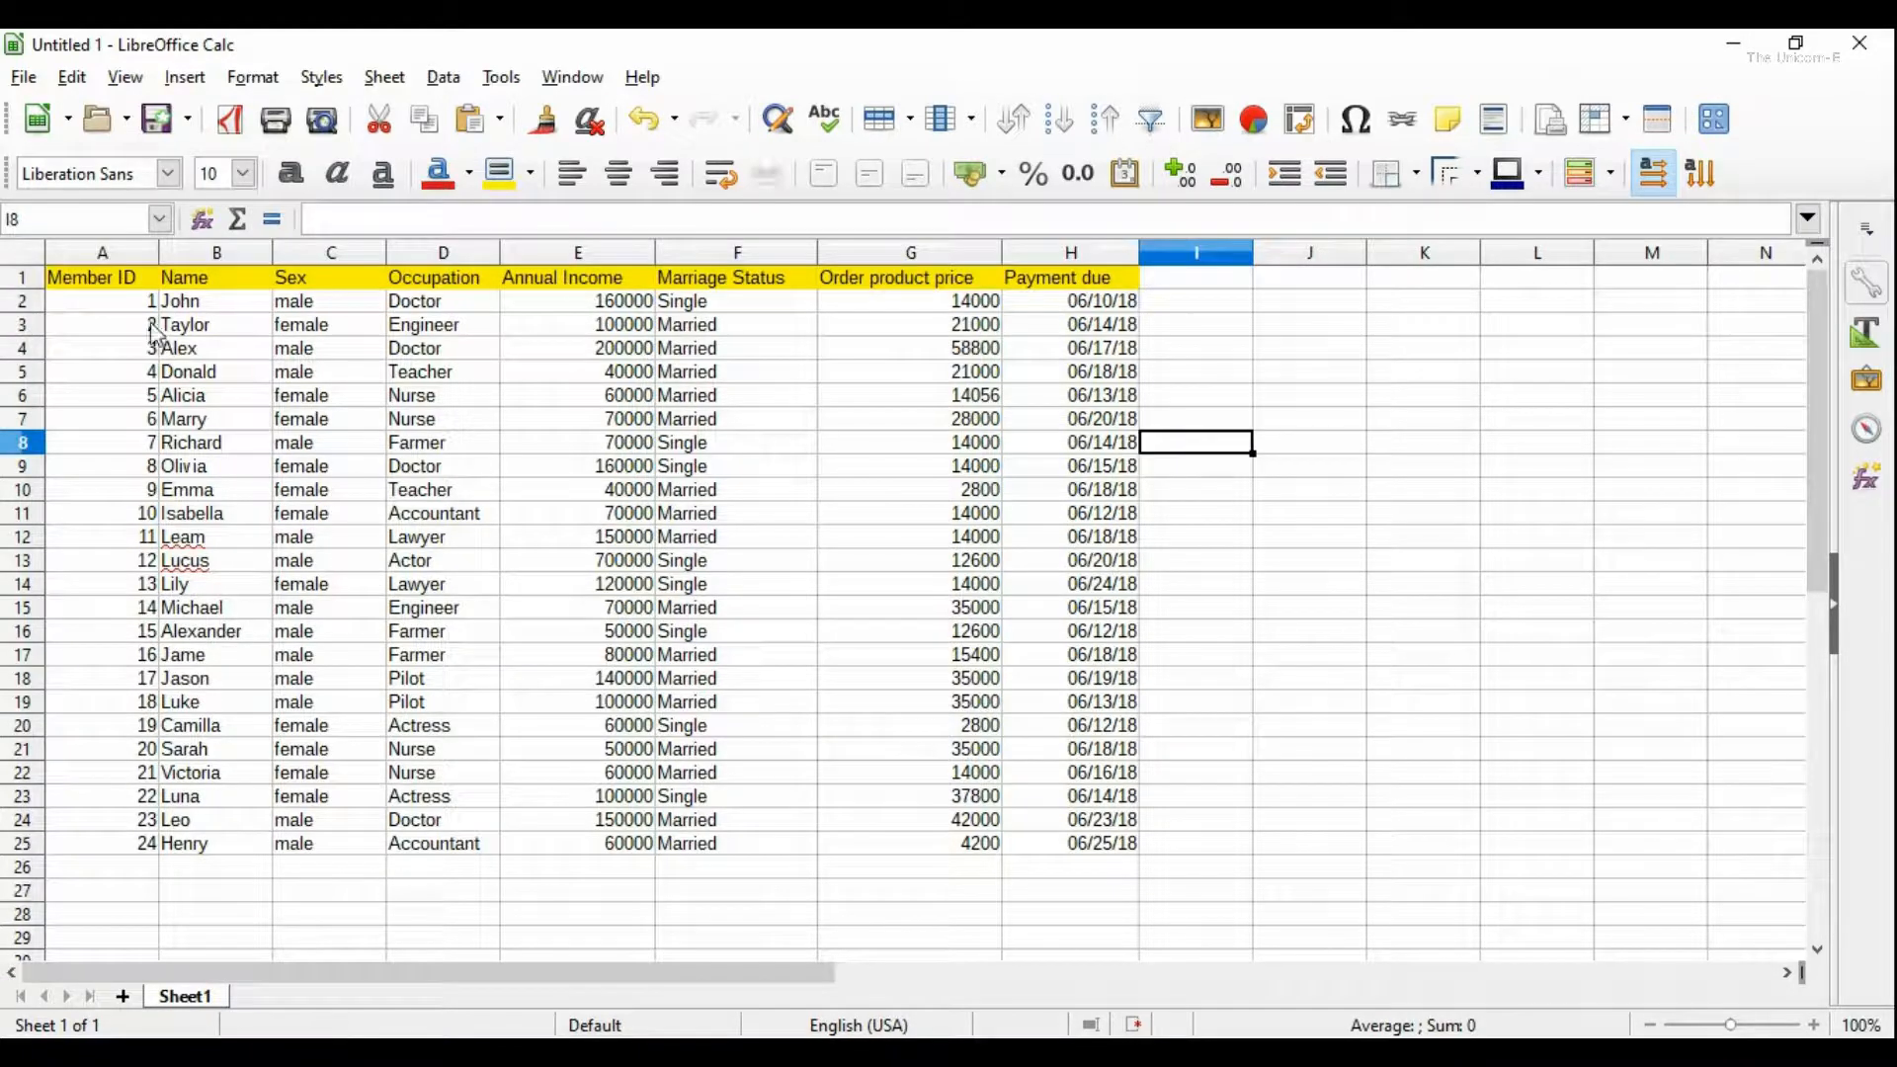
Step: Apply borders around and between all cells of the table A1:H25
left_click_drag(78, 291, 1082, 844)
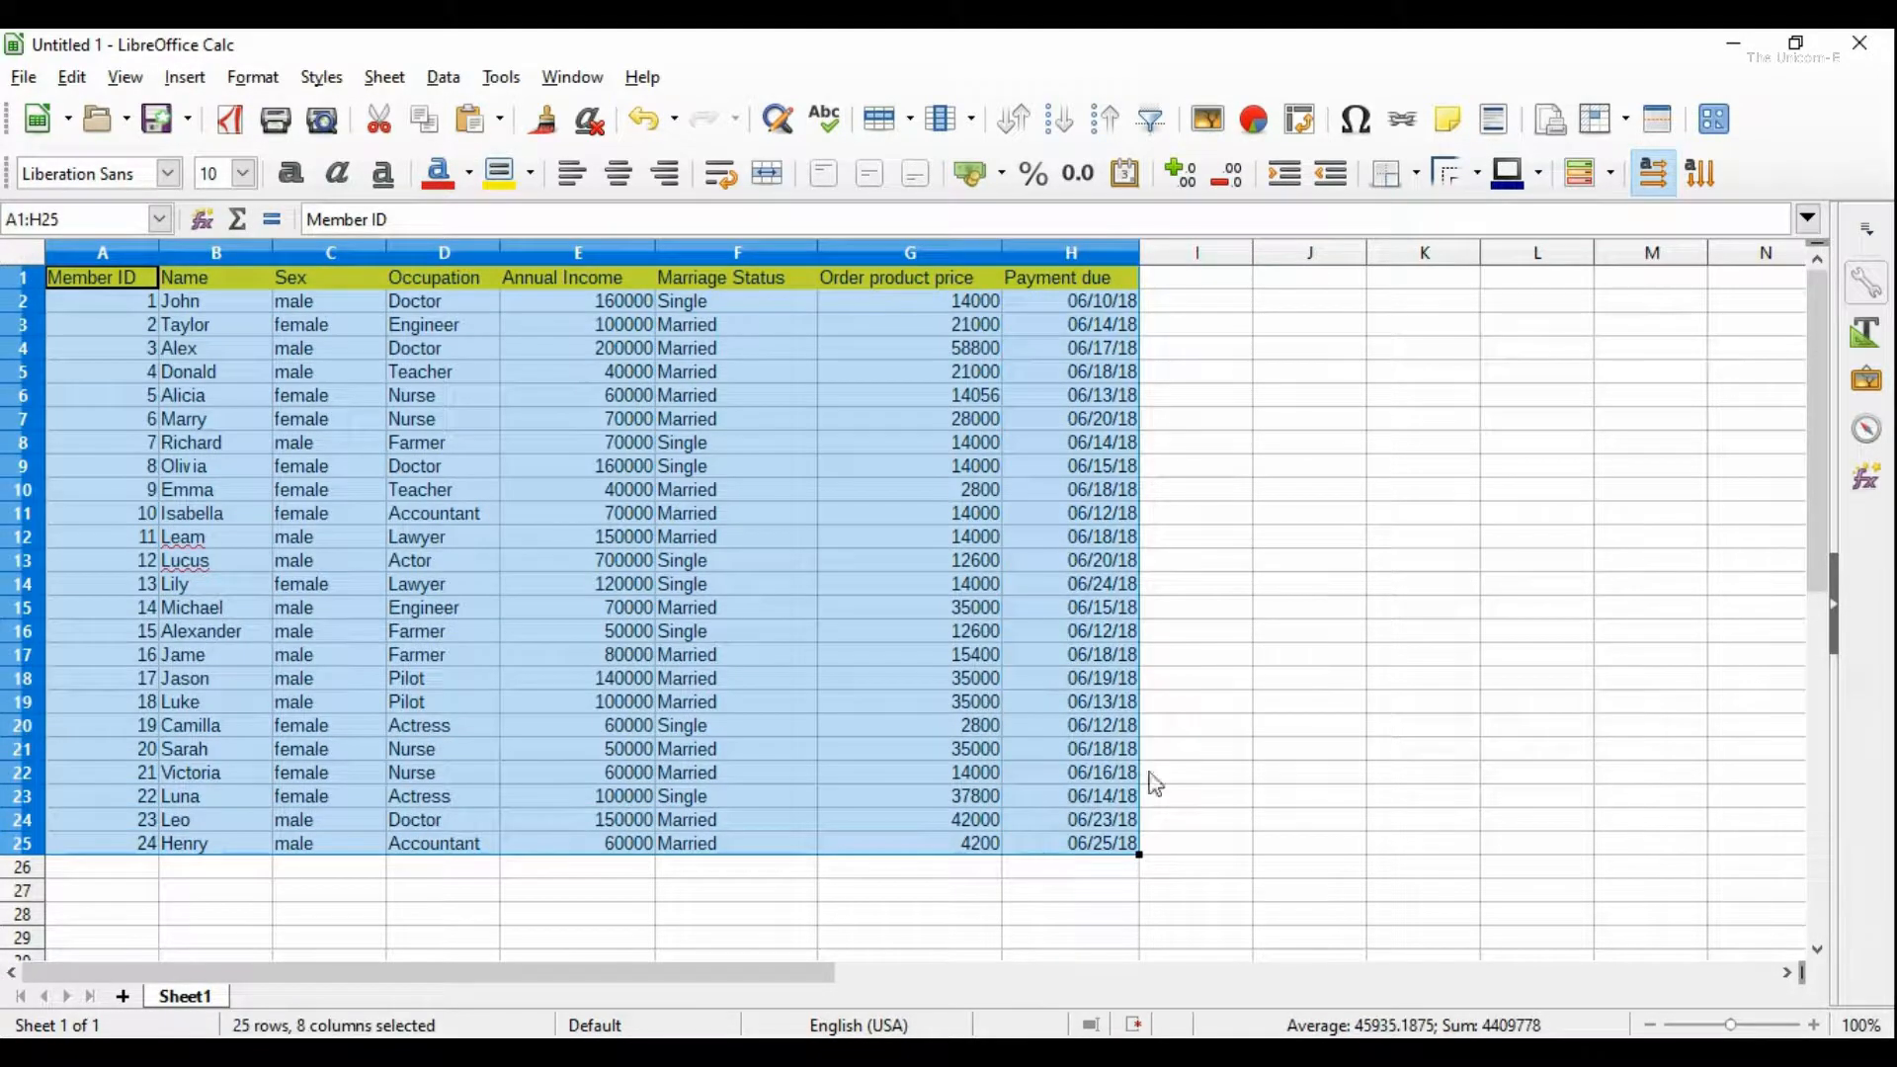
left_click(1419, 182)
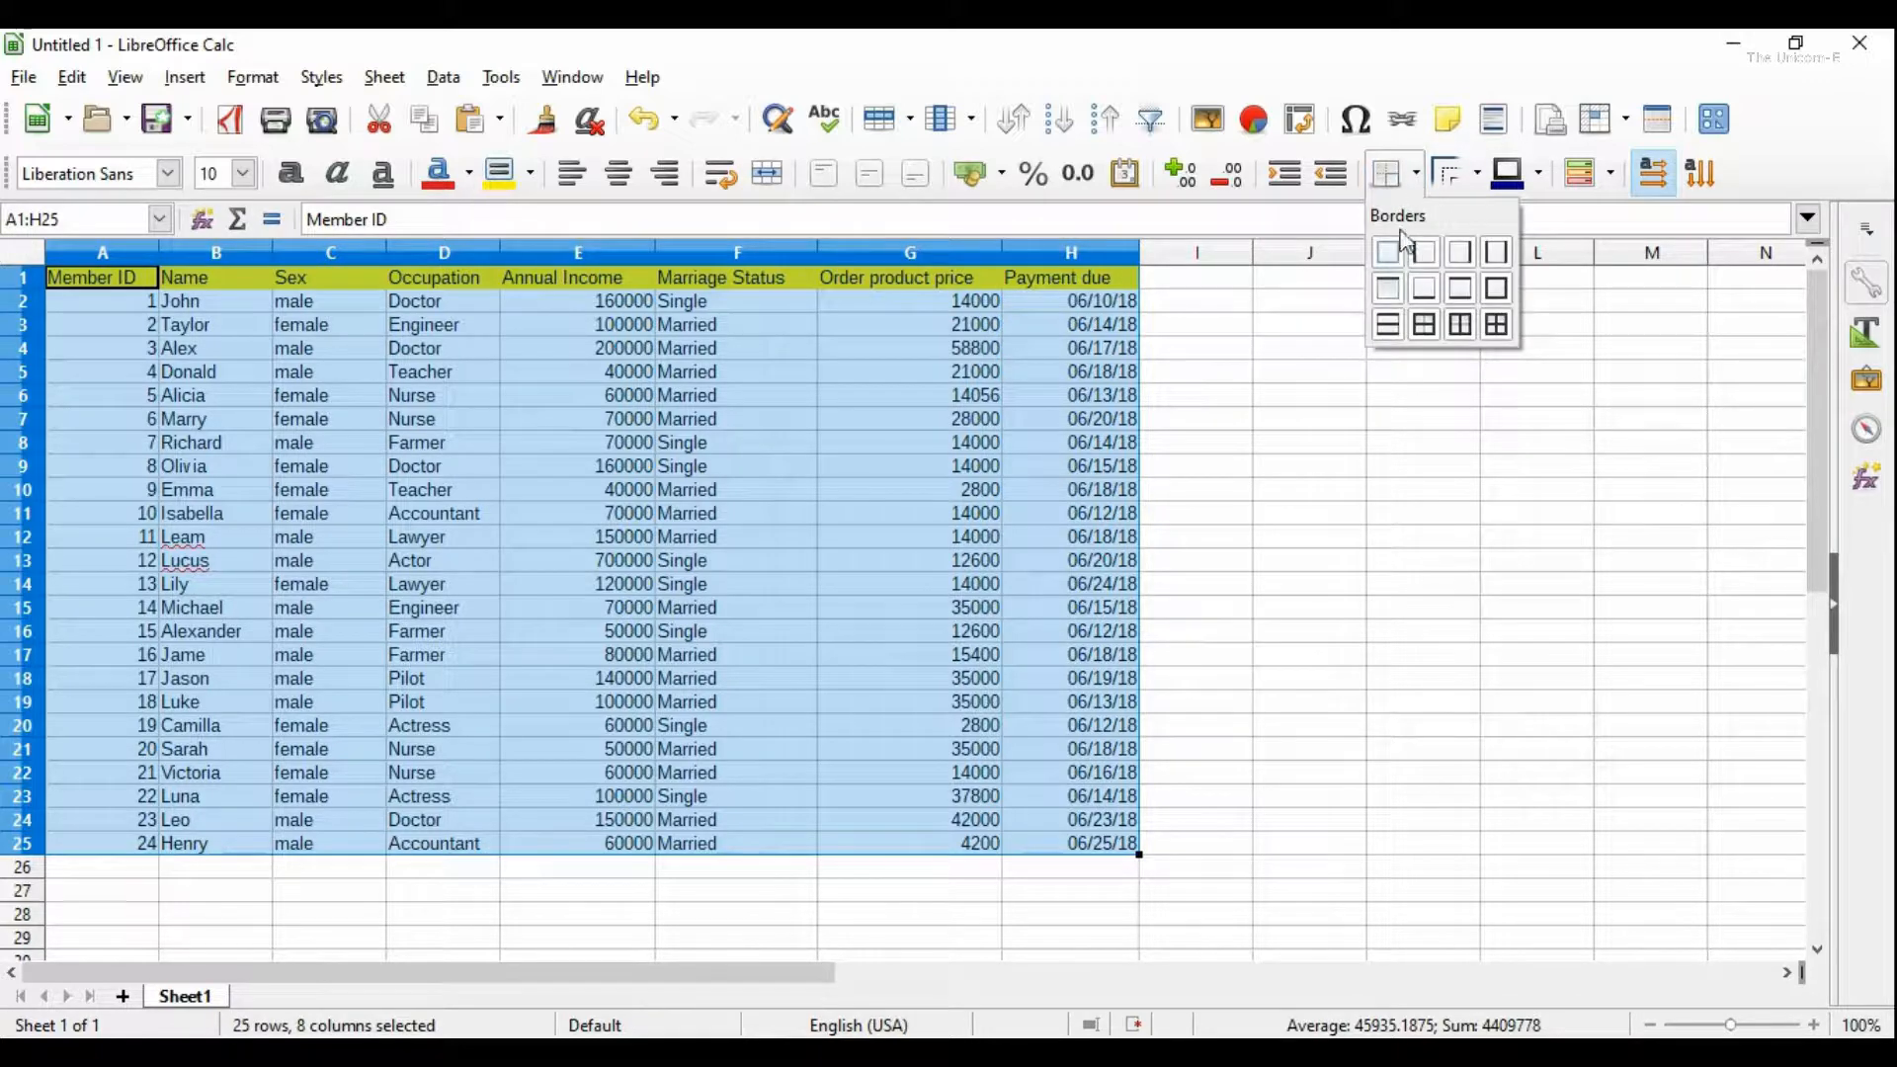
left_click(1497, 326)
left_click(1285, 466)
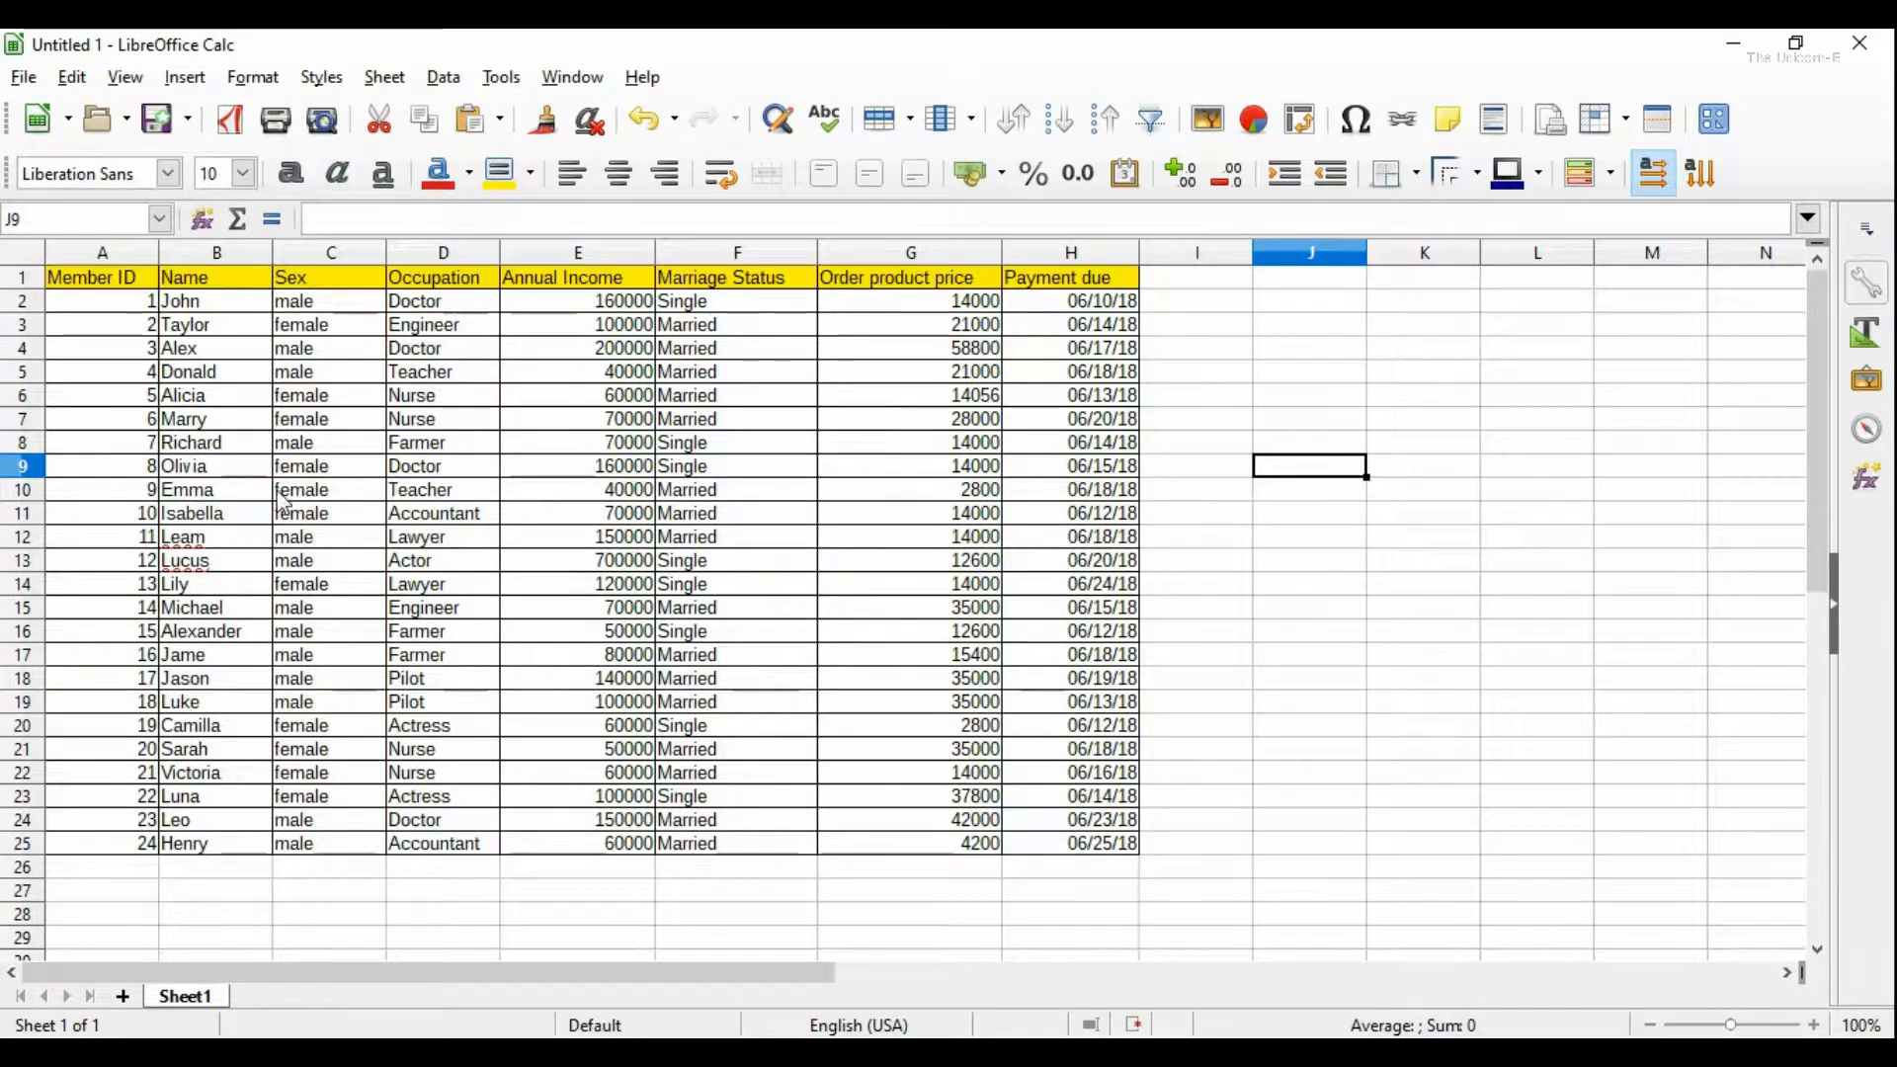
left_click(1242, 469)
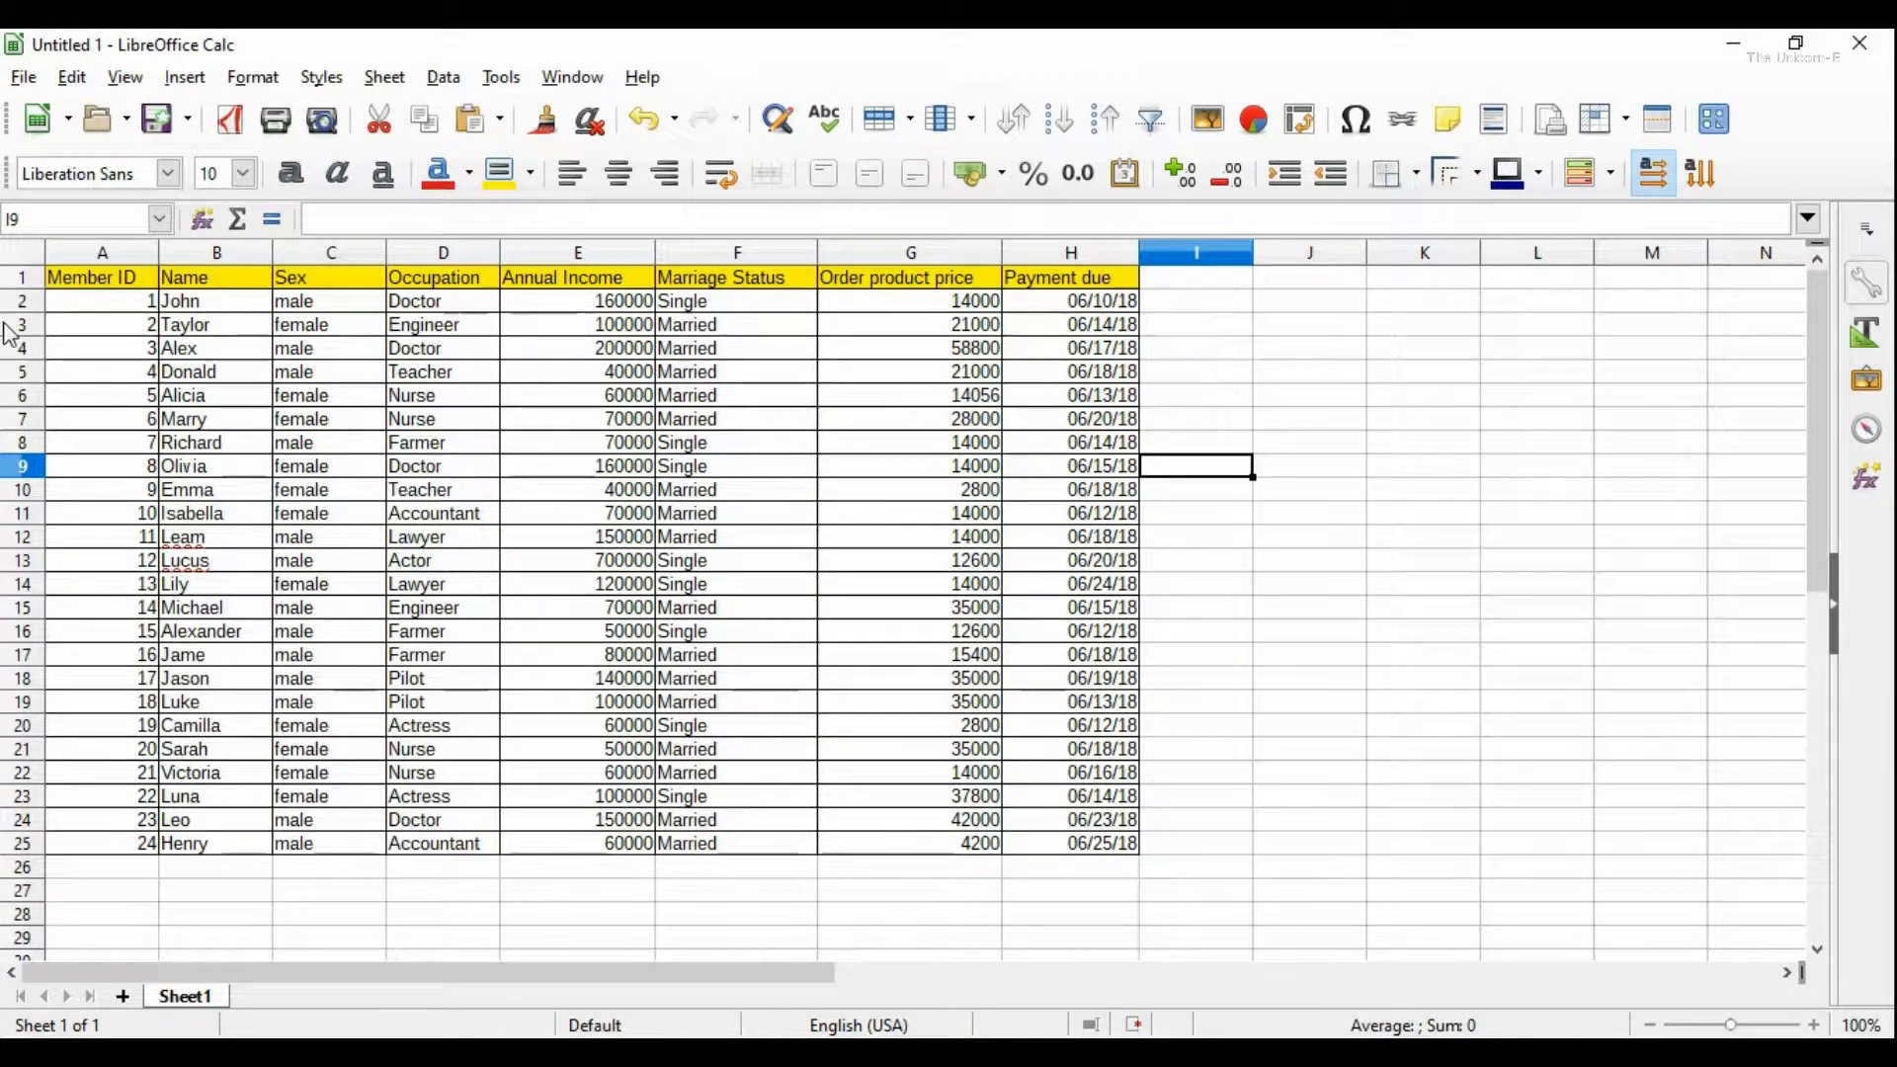
Step: Center the contents of the whole Member ID column horizontally
left_click(111, 259)
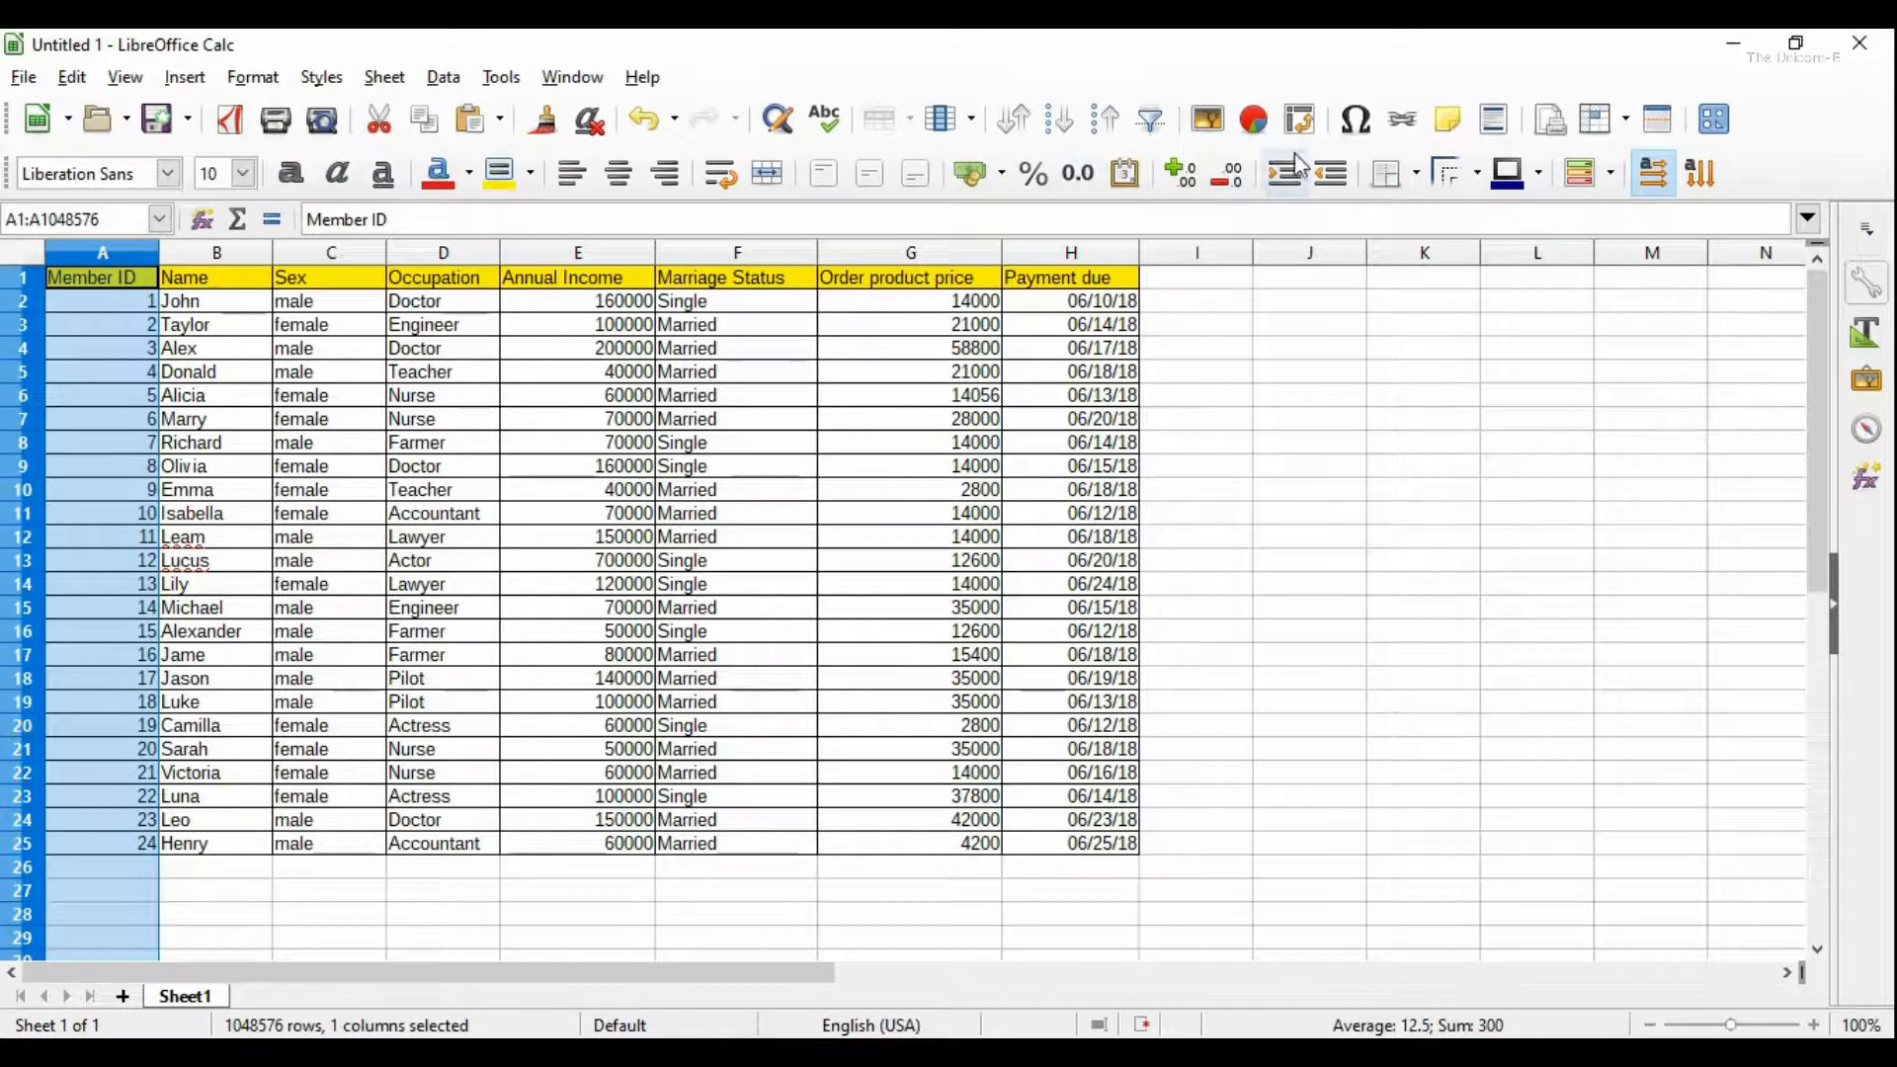
left_click(619, 175)
left_click(1290, 491)
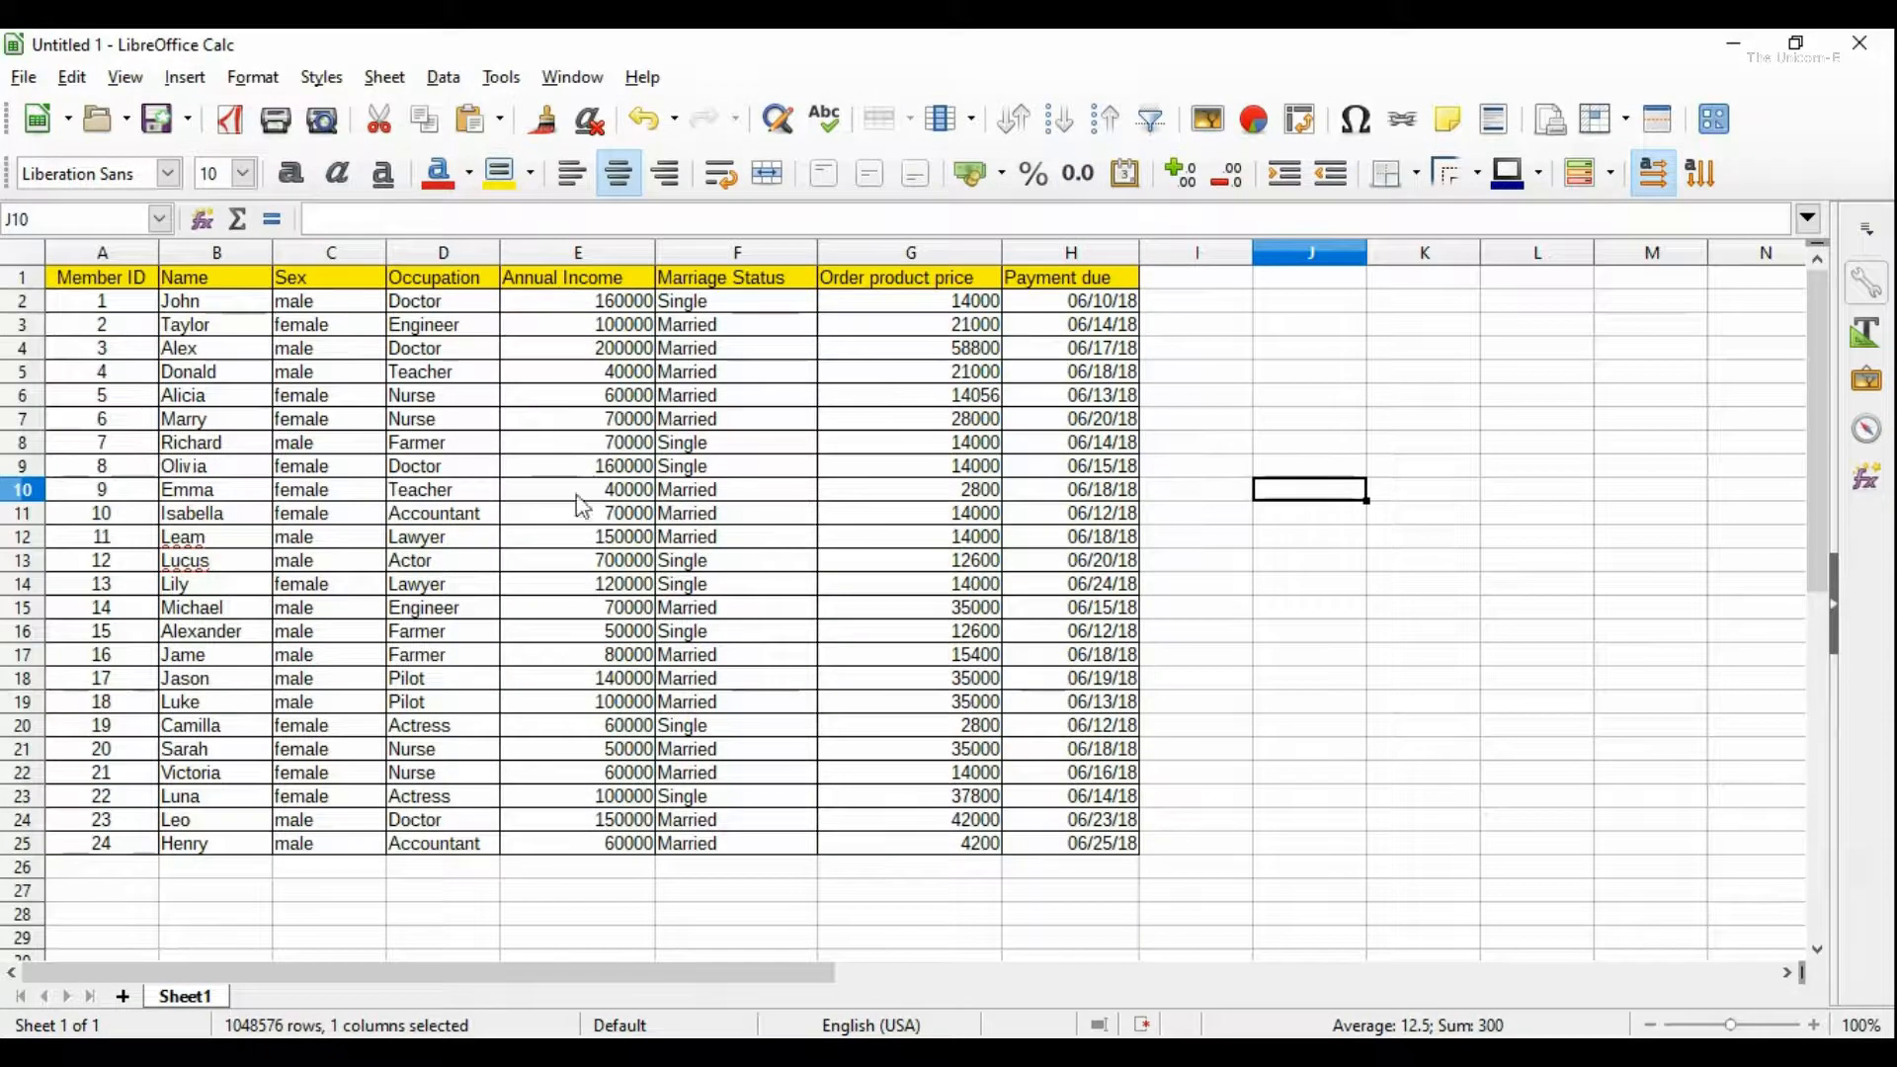
left_click(100, 304)
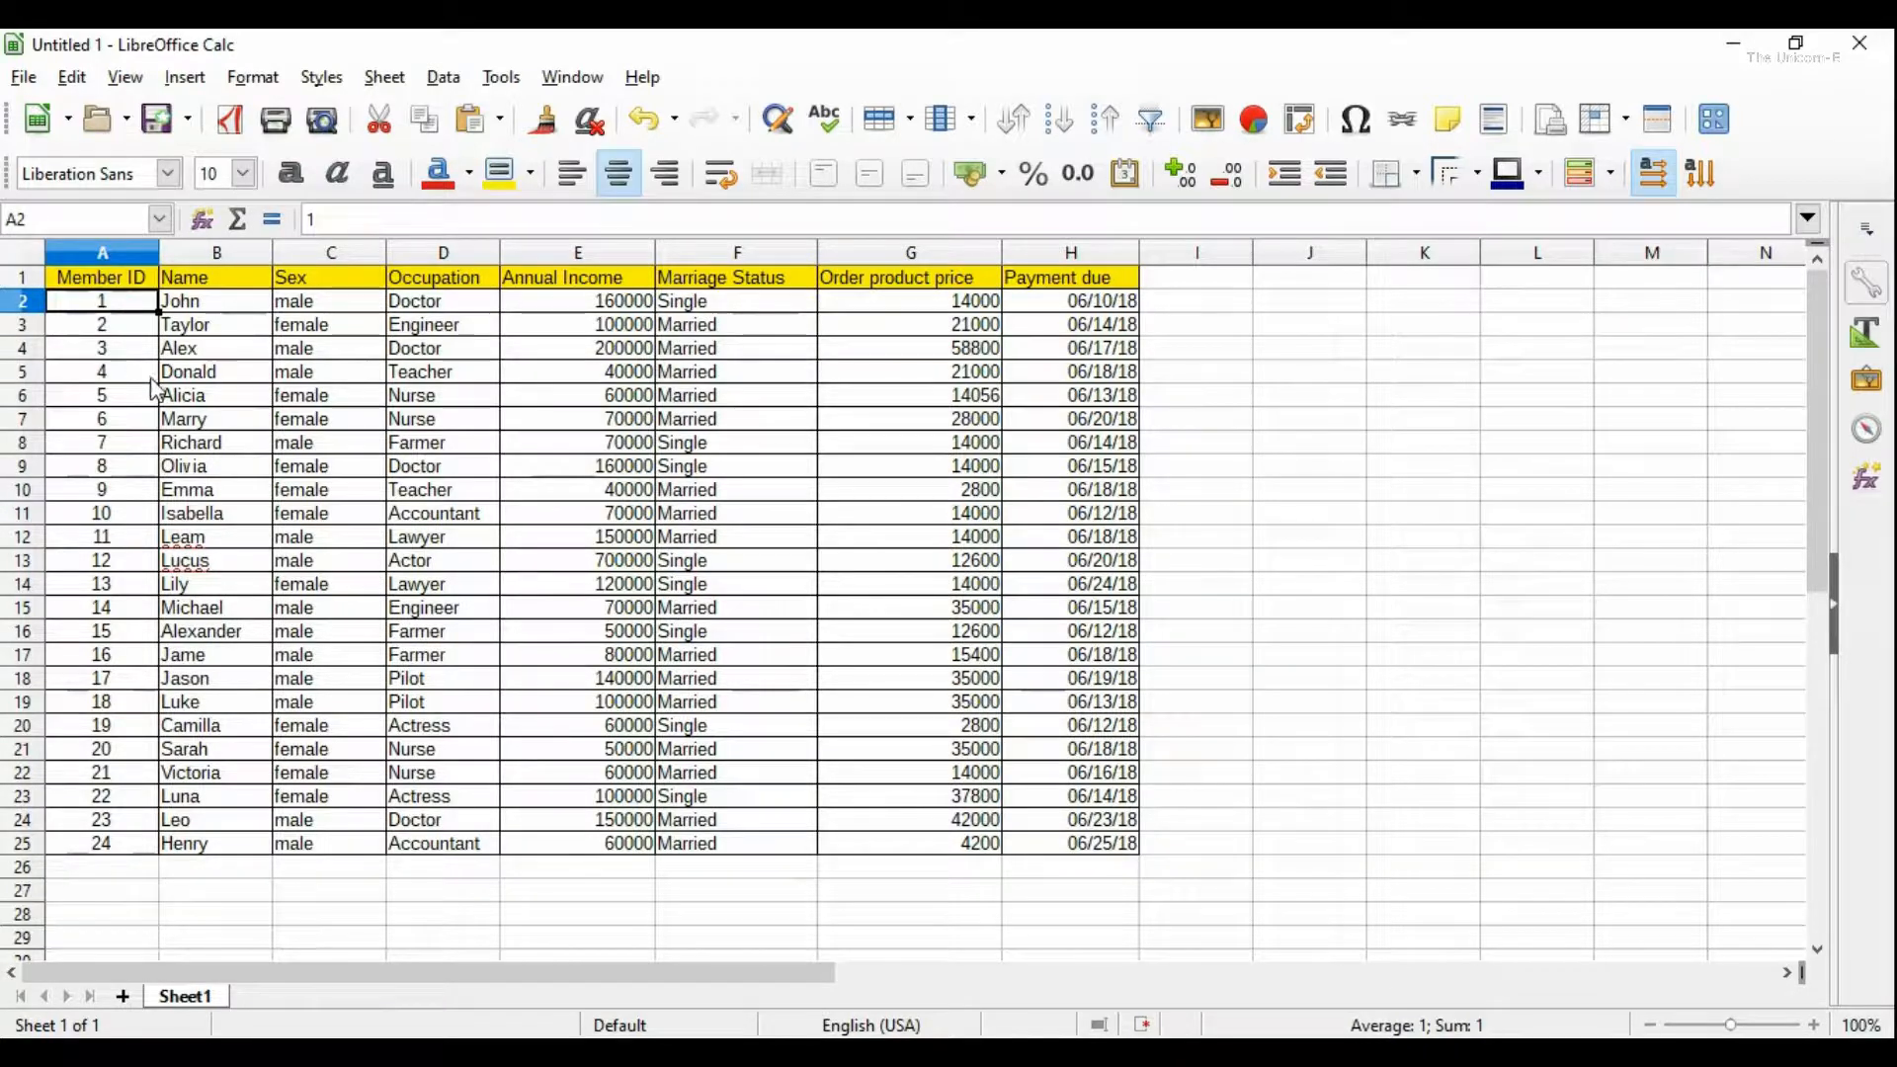
Step: Clear all the Member ID numbers in cells A2:A25
left_click(121, 845, "shift")
key("Delete")
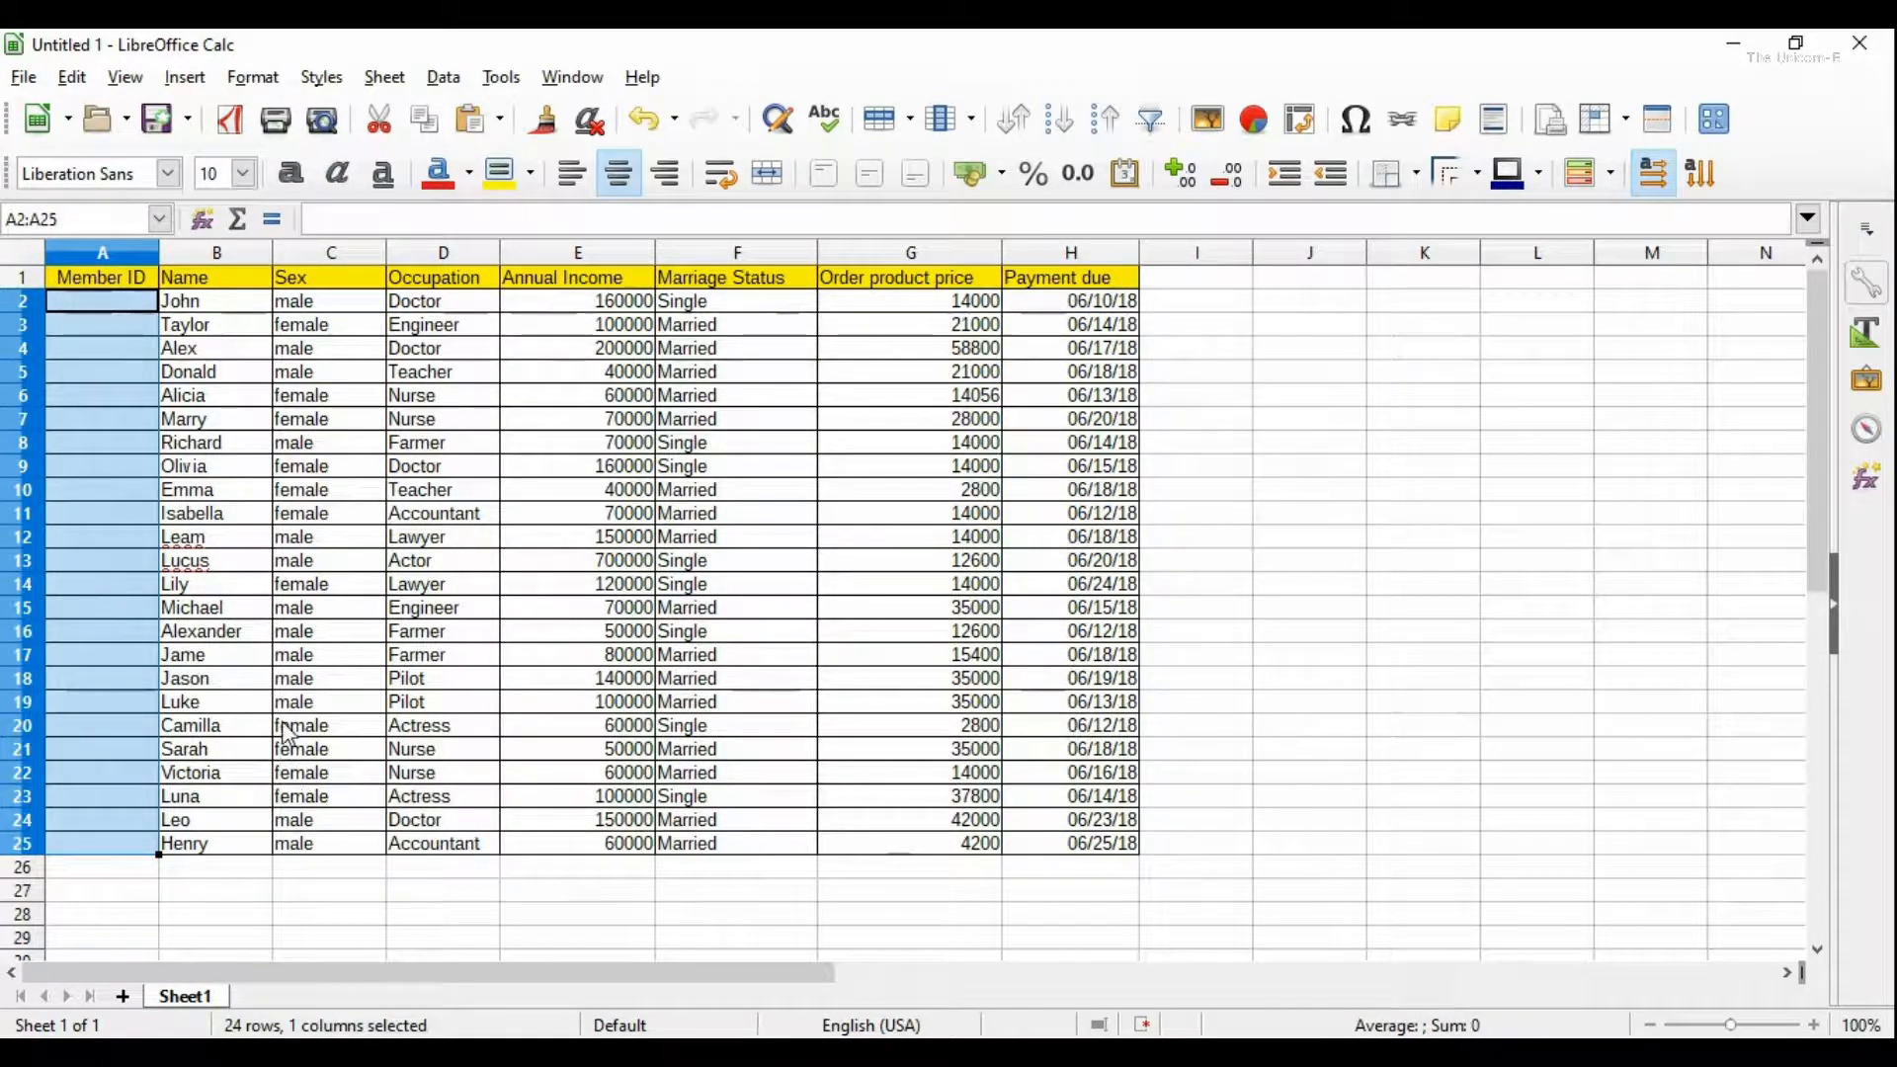
left_click(662, 446)
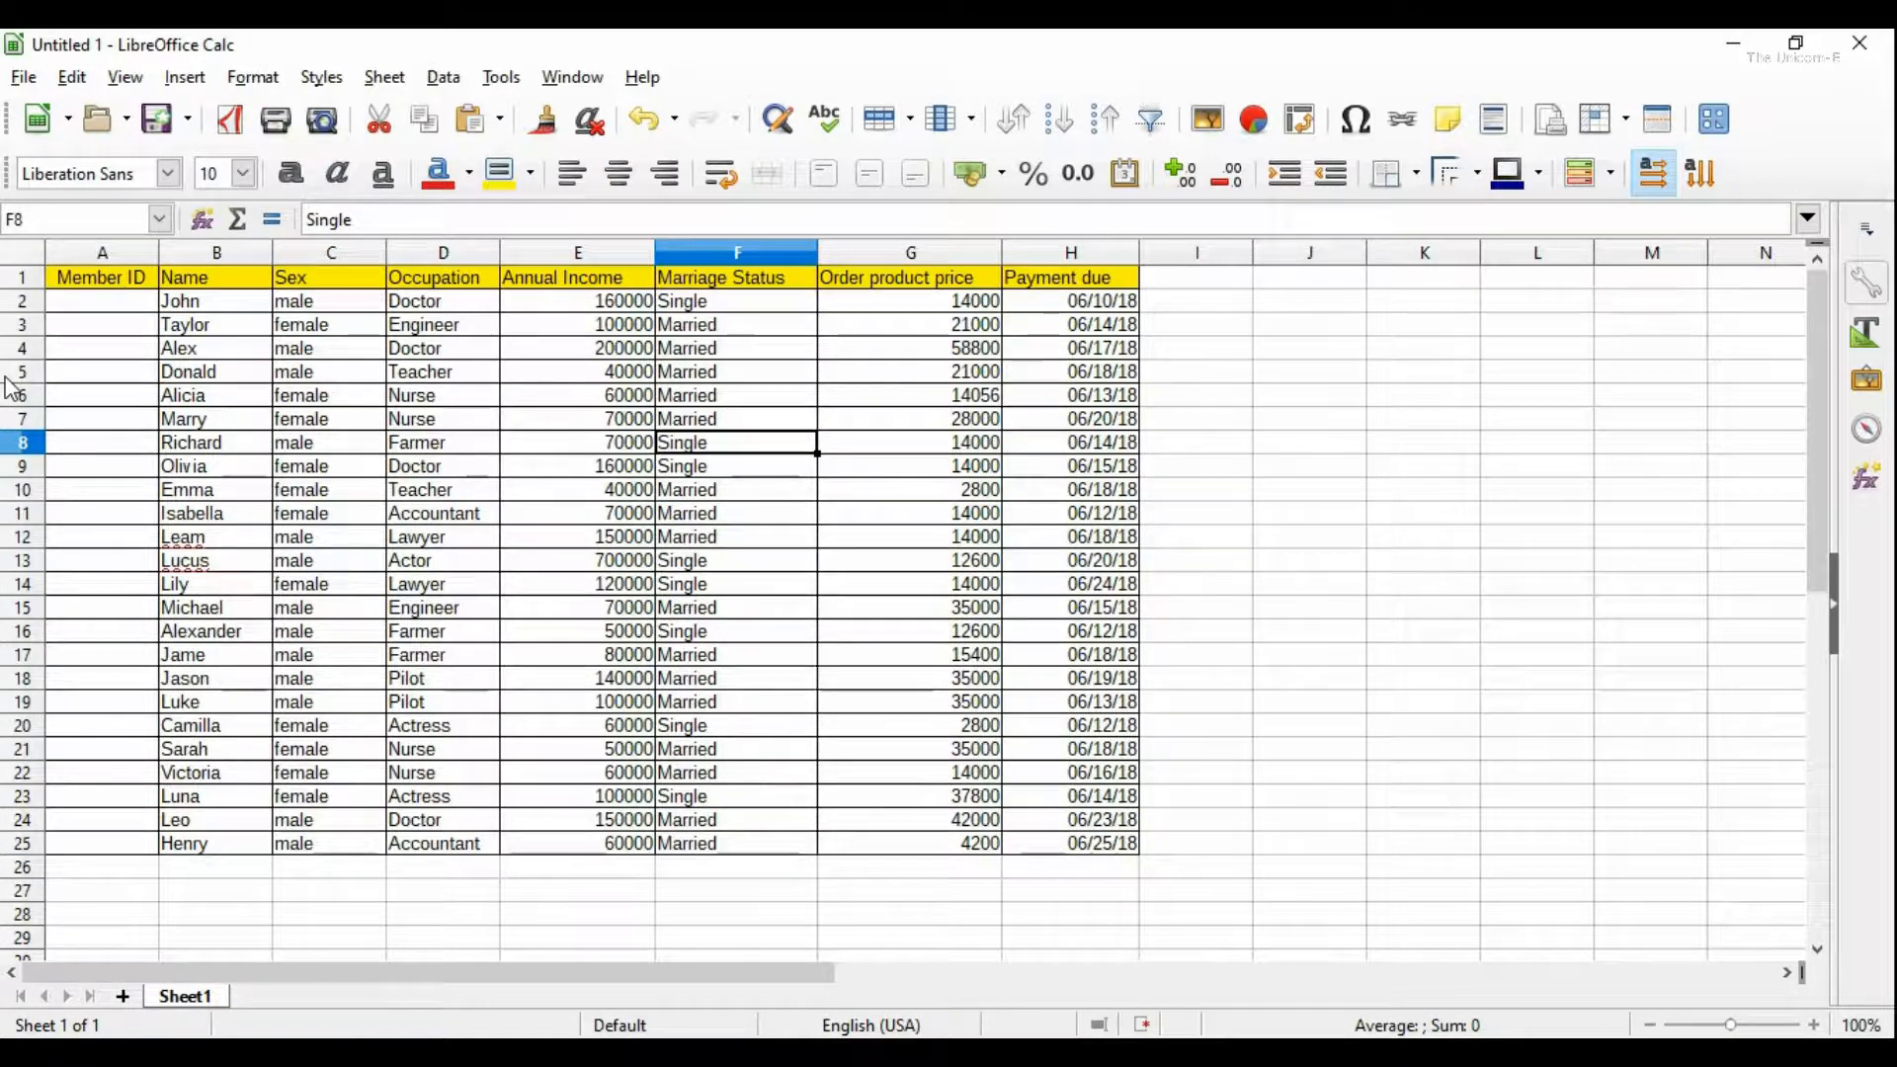
Step: Enter 1 in cell A2 and fill the series down to A25 to number the members 1 to 24
left_click(109, 303)
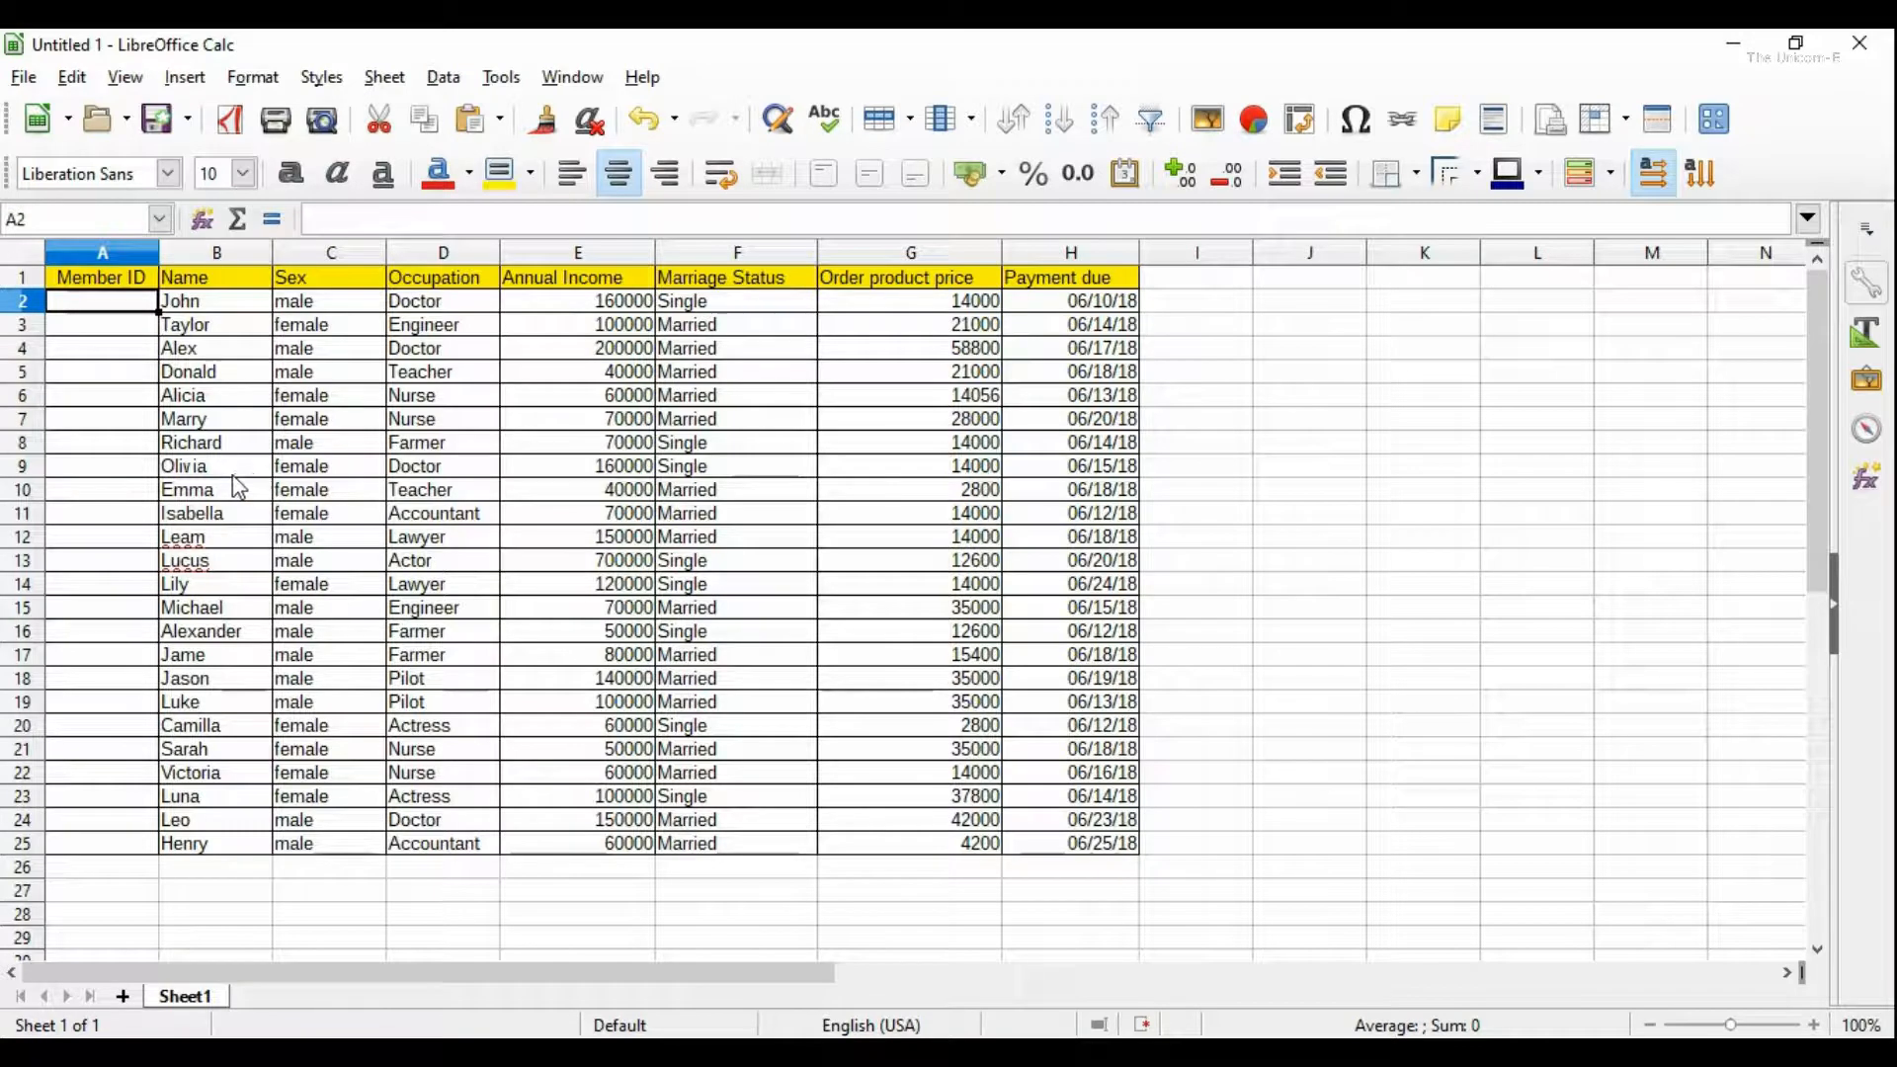
type("1")
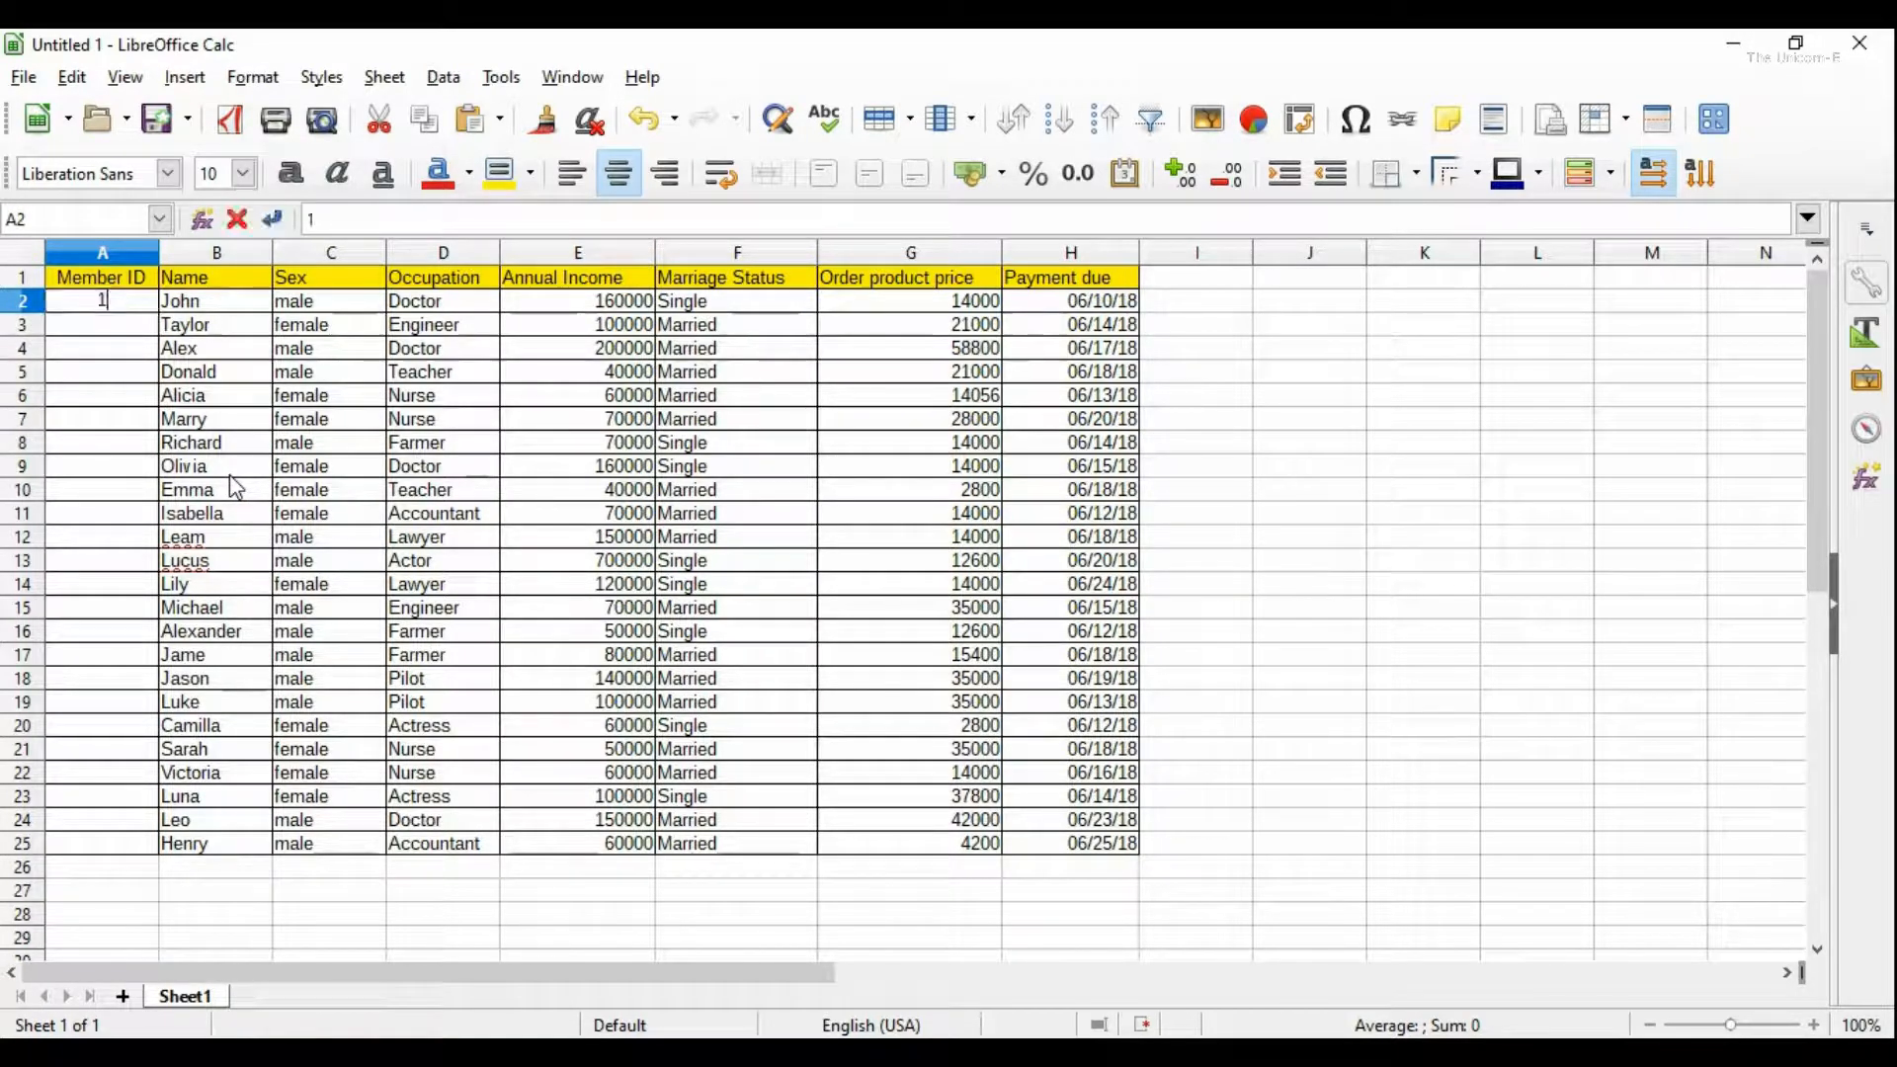
left_click(231, 475)
left_click(98, 315)
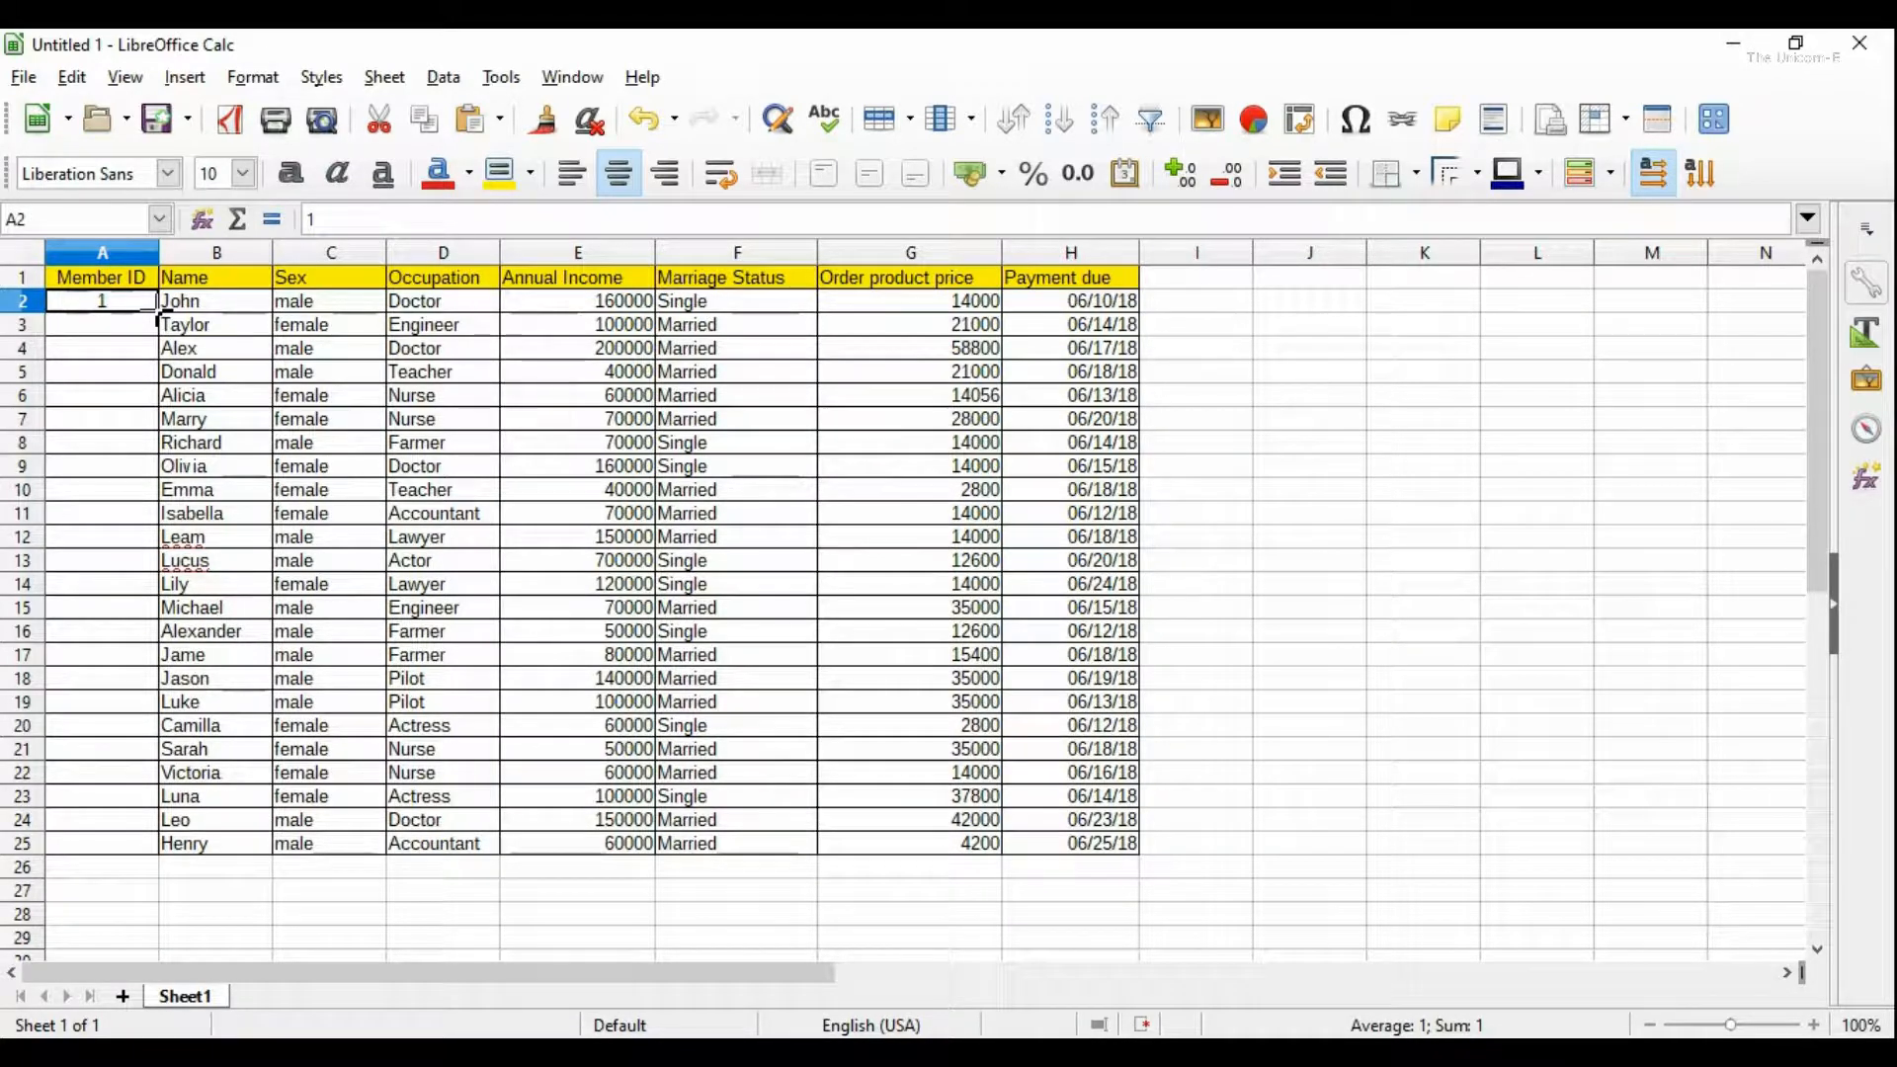
left_click_drag(158, 312, 153, 847)
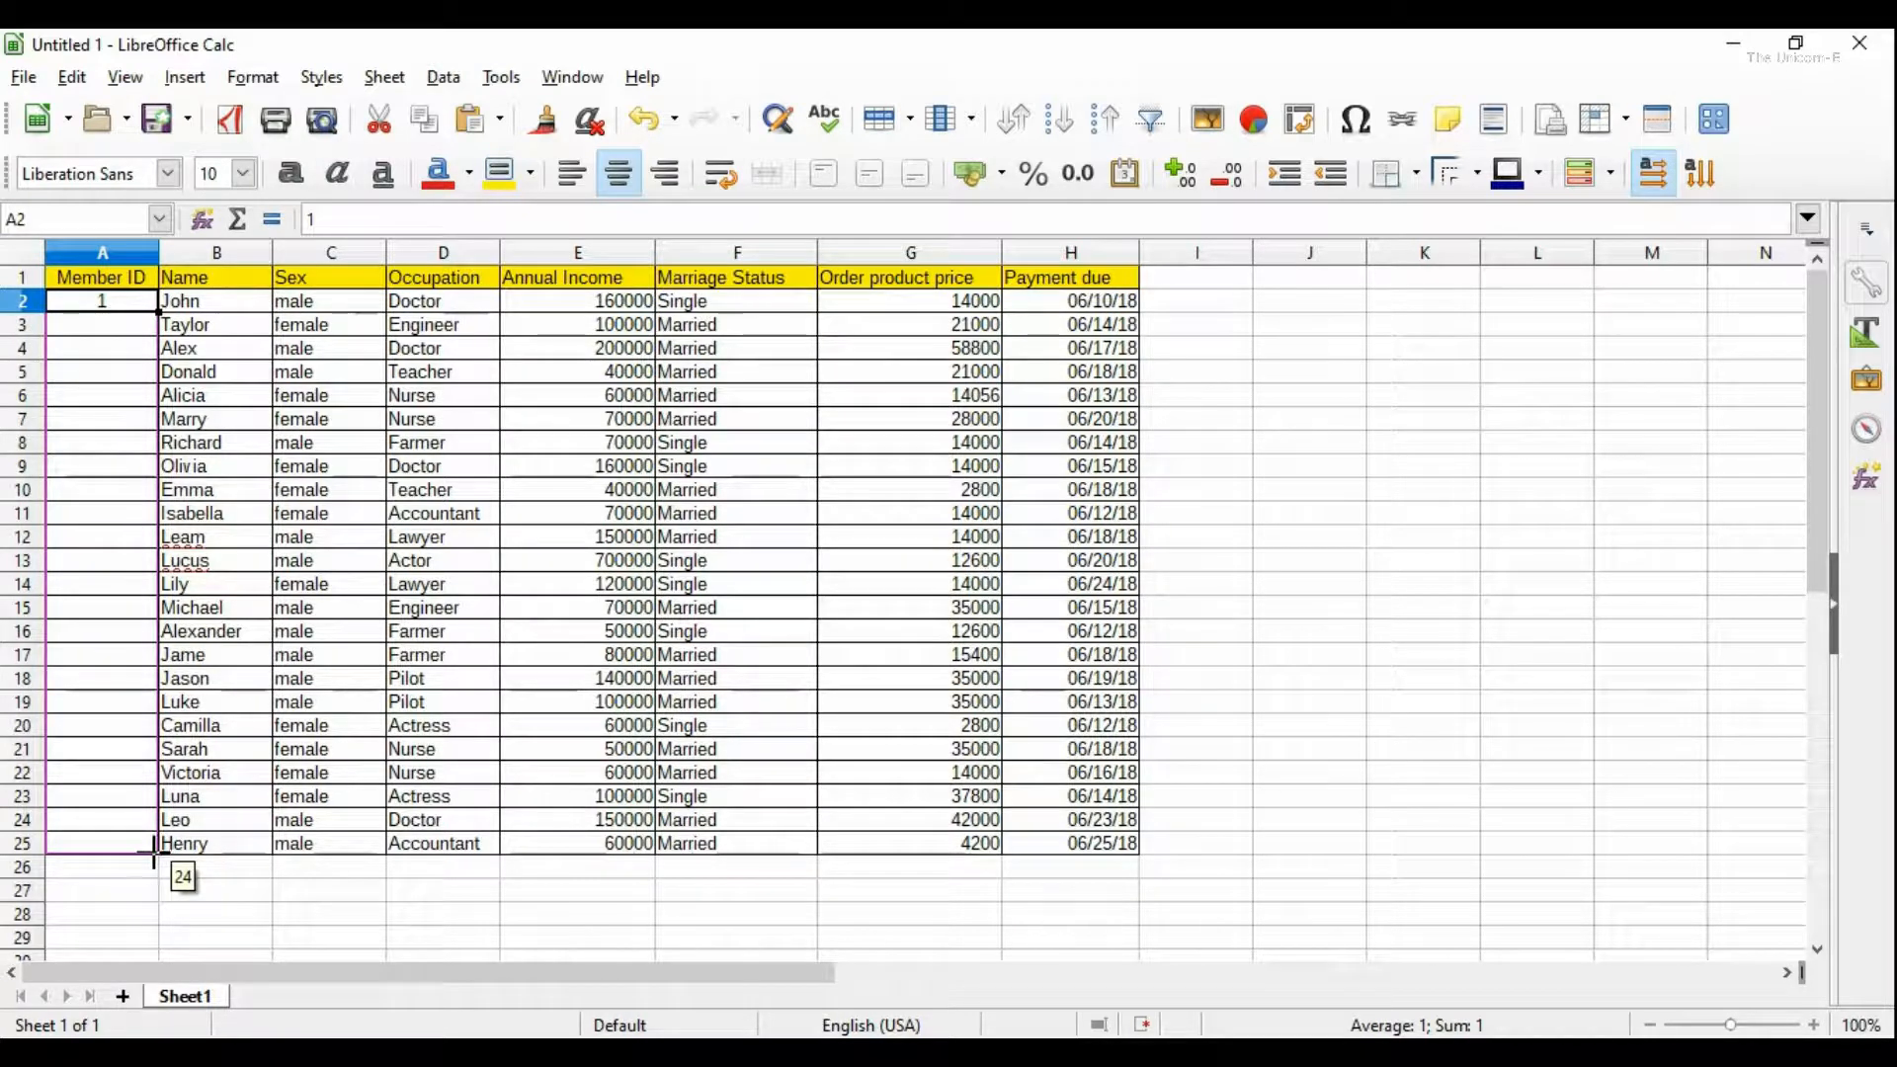
left_click_drag(156, 850, 156, 850)
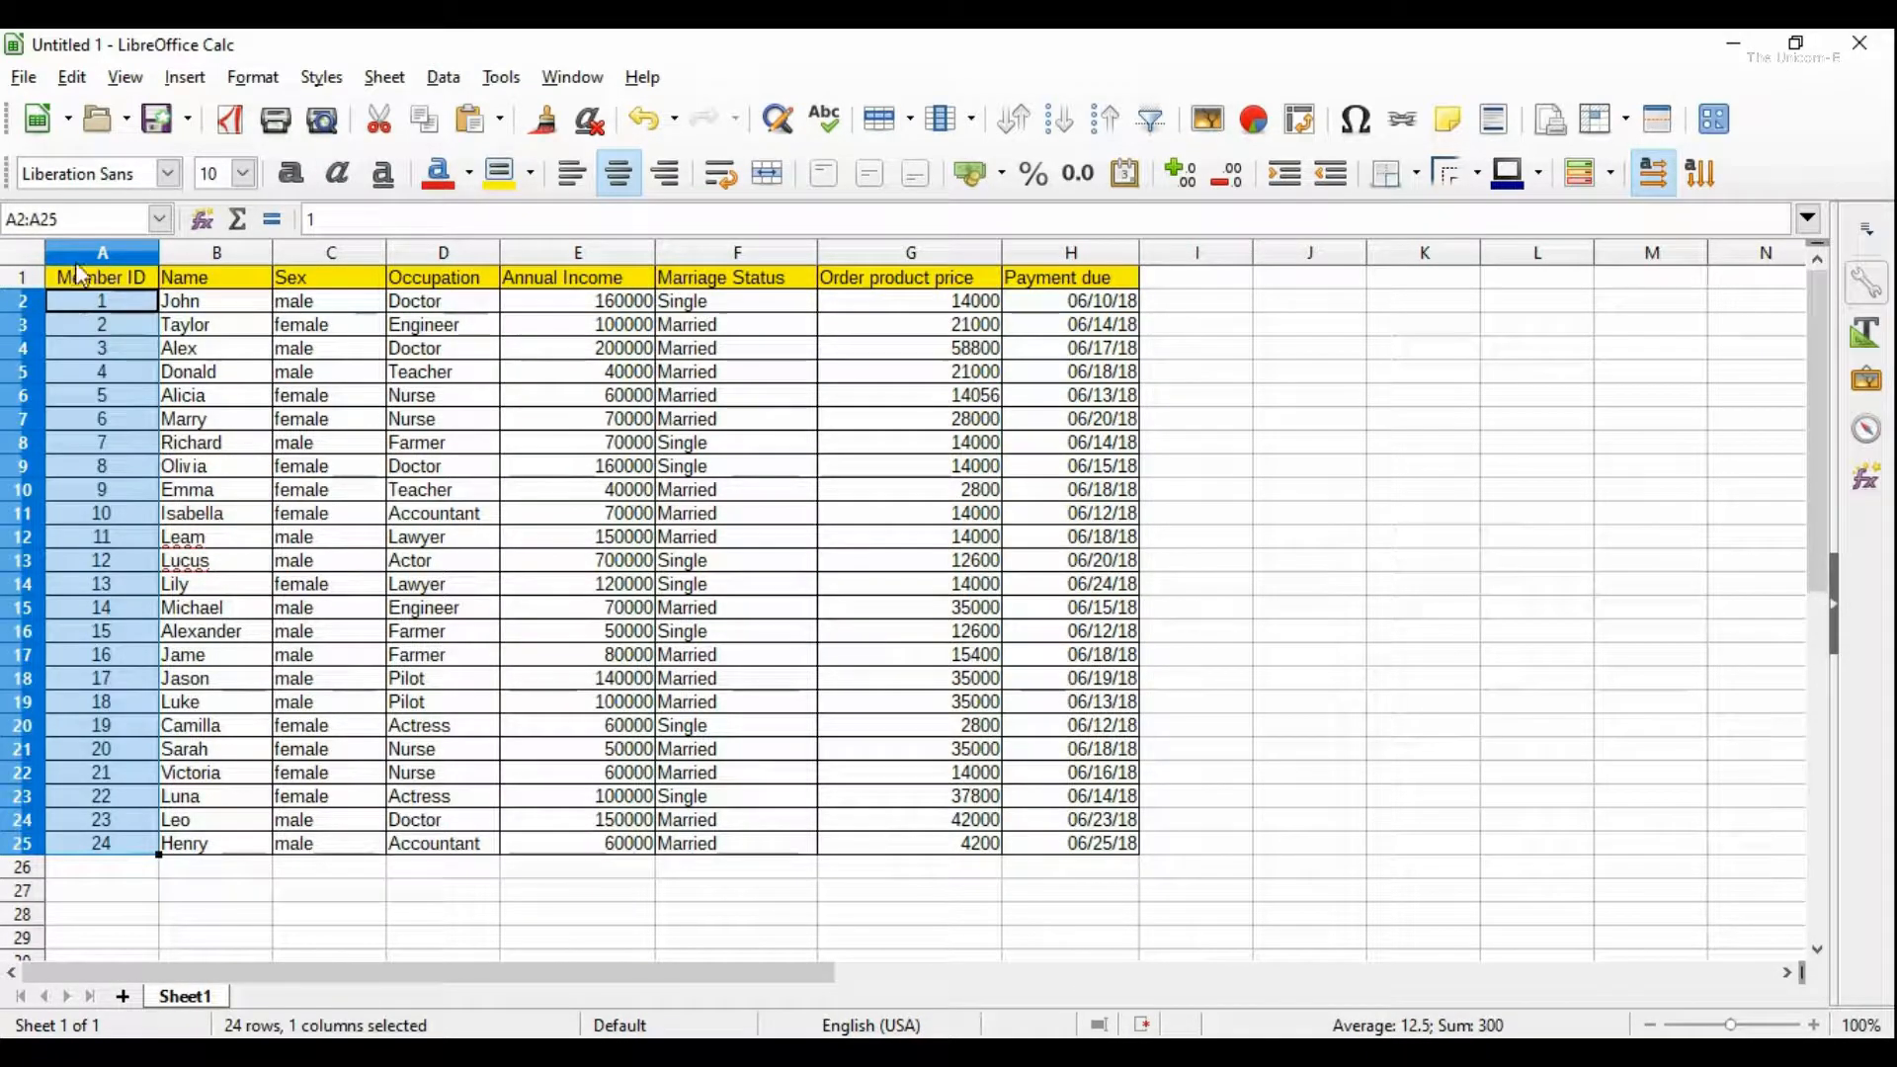
left_click(94, 301)
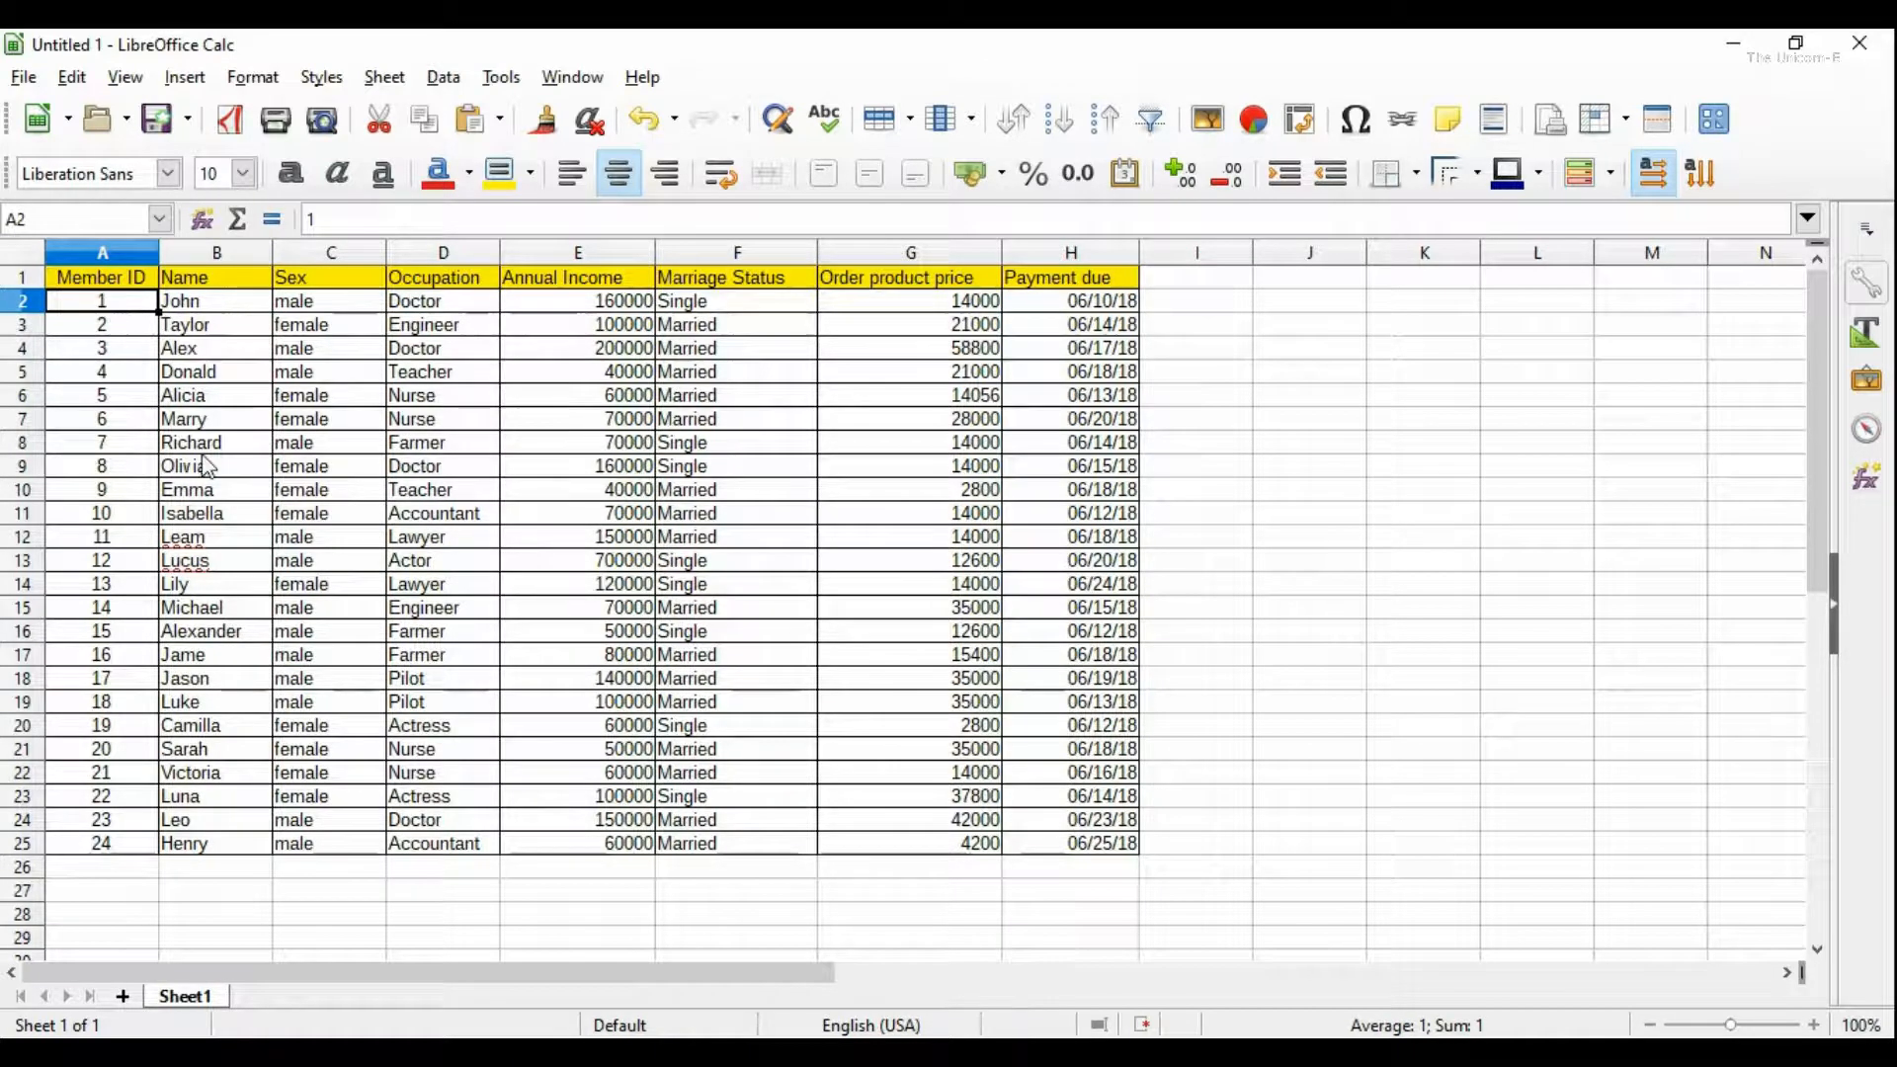
left_click(339, 450)
left_click(1216, 423)
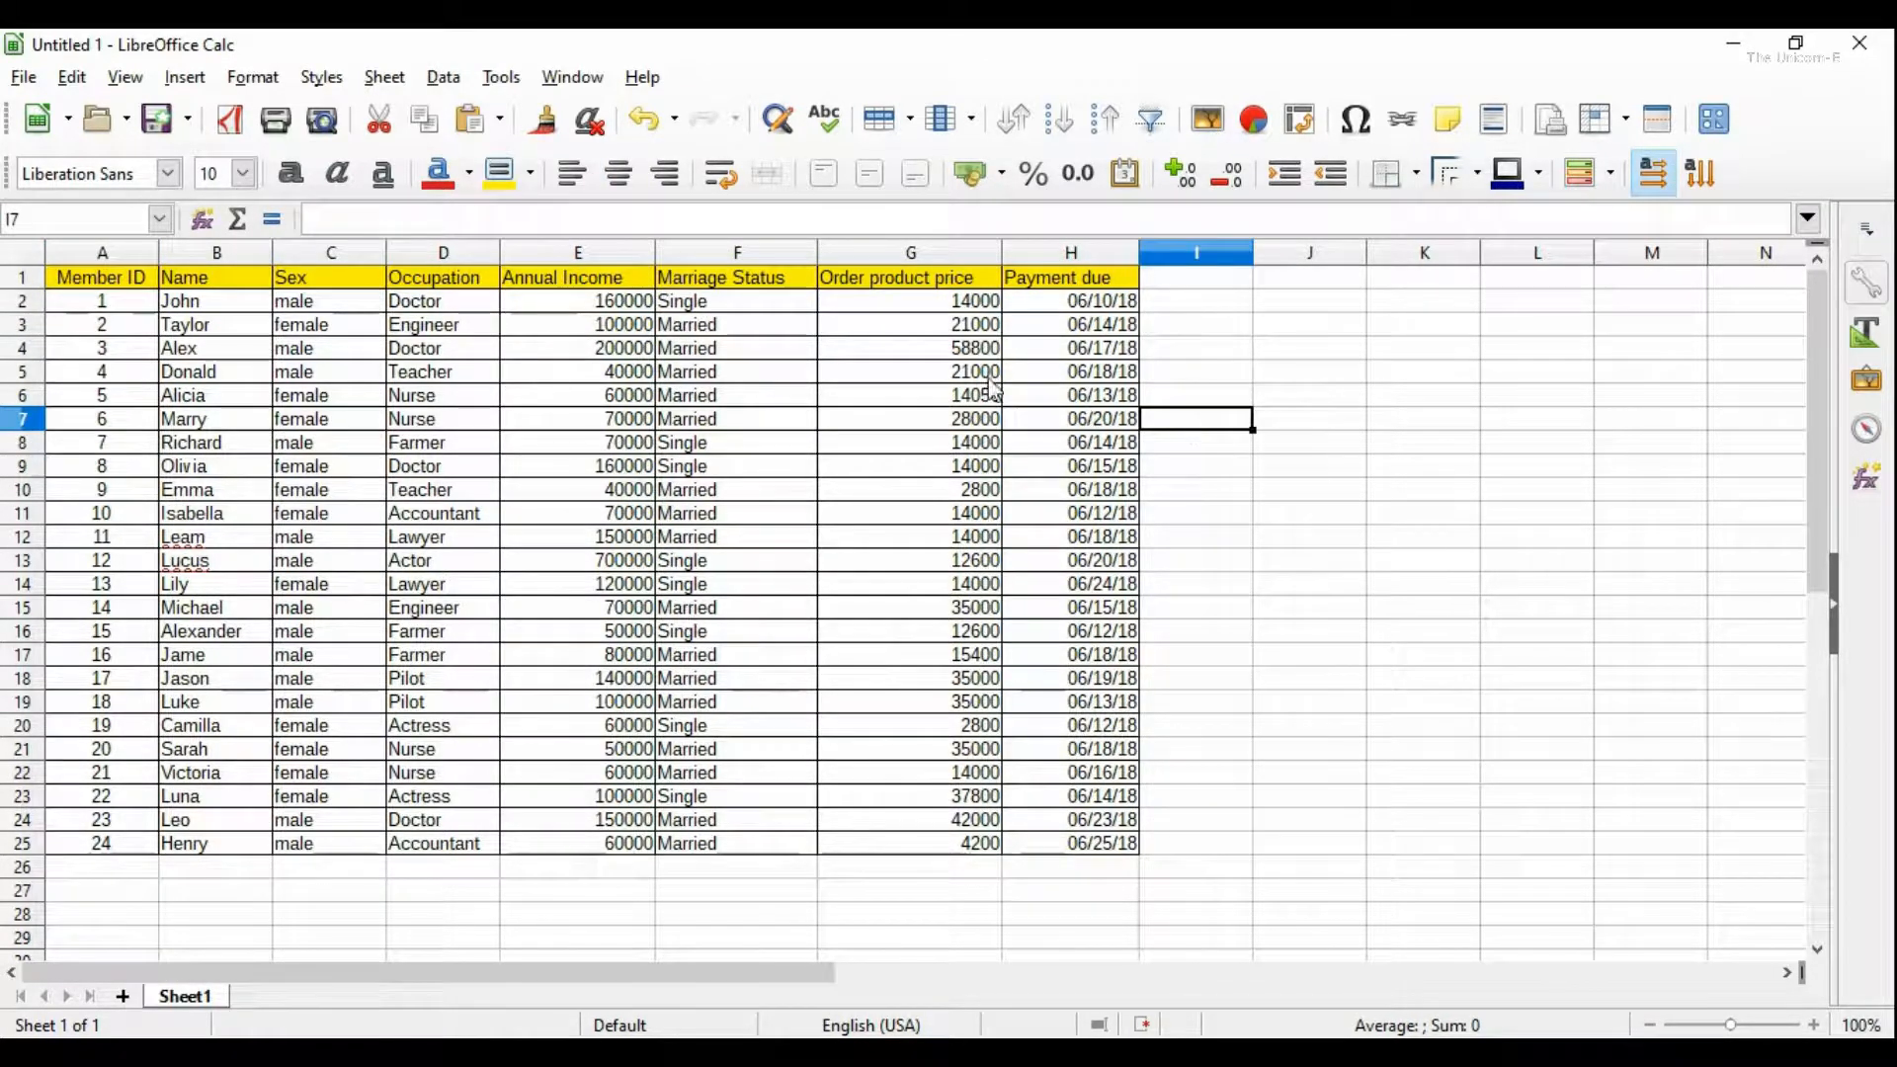
Step: Clear the first two Payment due dates in H2:H3 and enter 6/10/18 in H2
left_click(1095, 308)
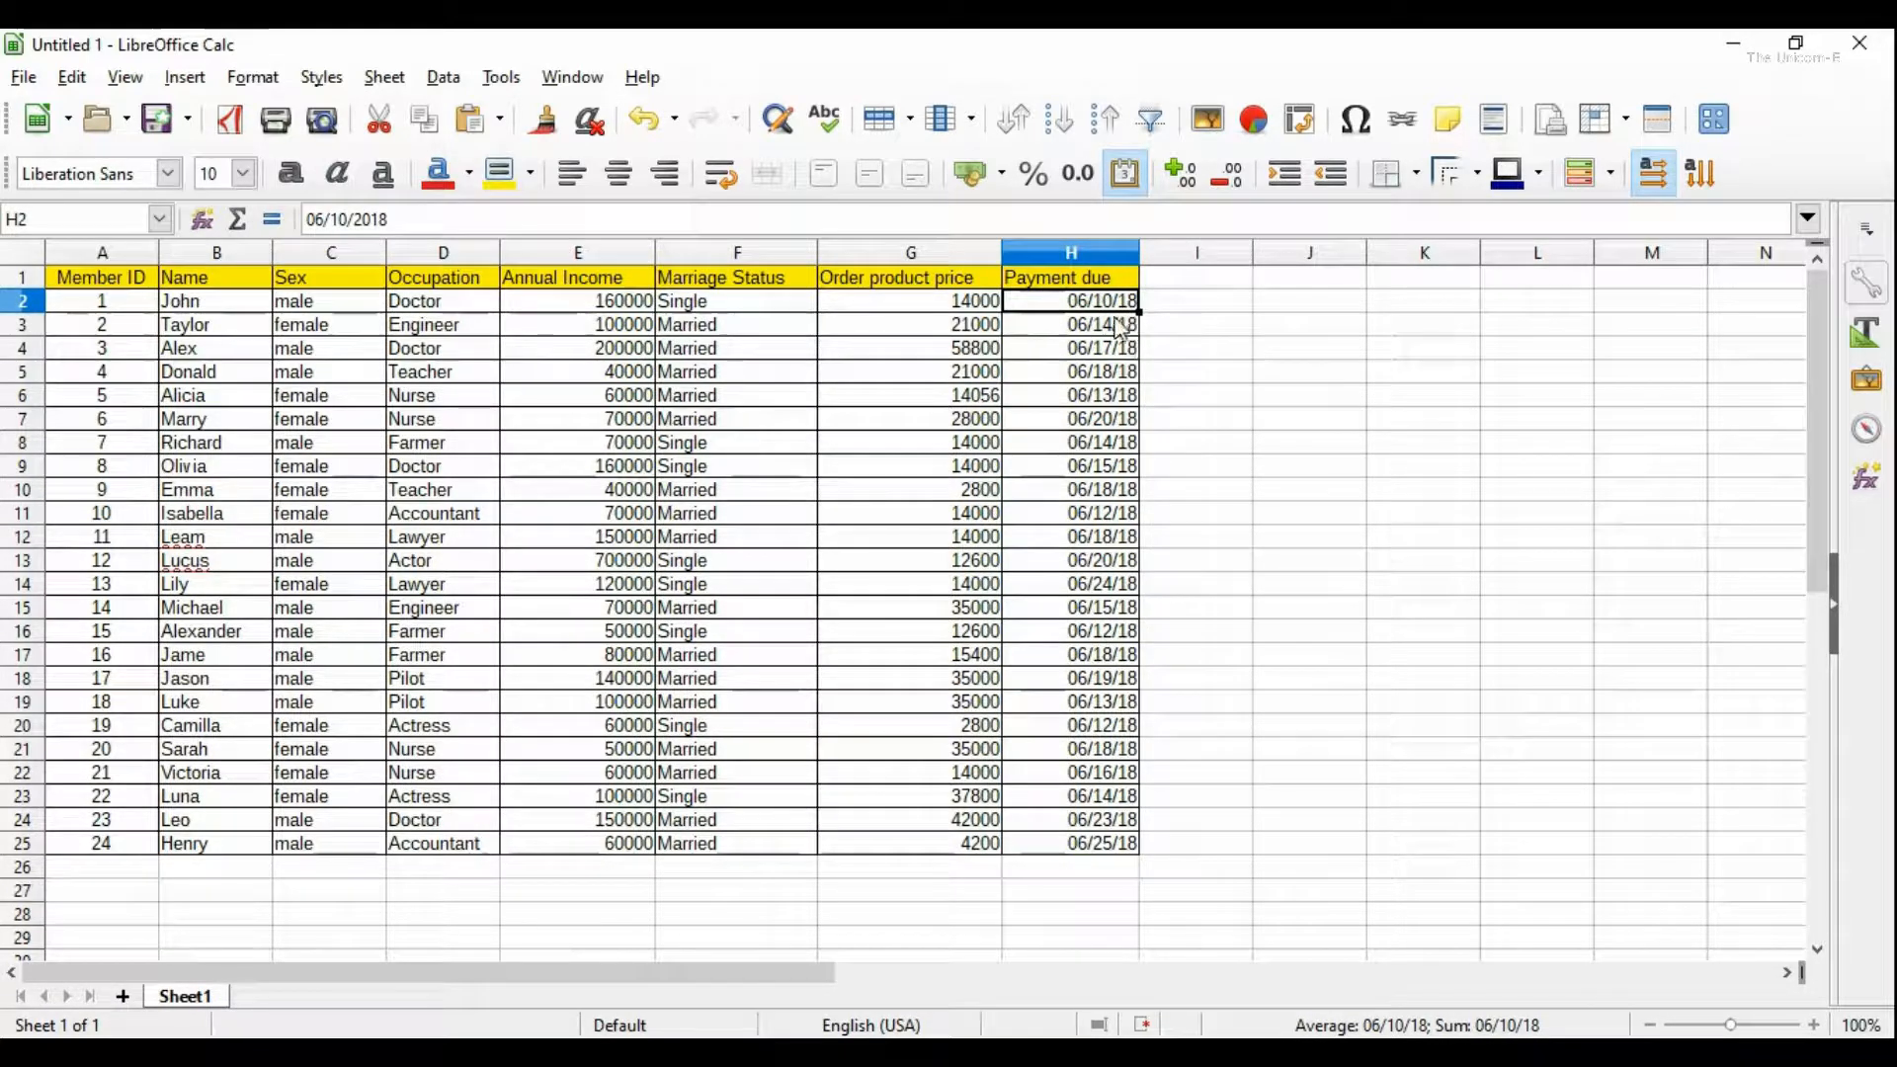
left_click(1115, 330, "shift")
key("Delete")
key("Up")
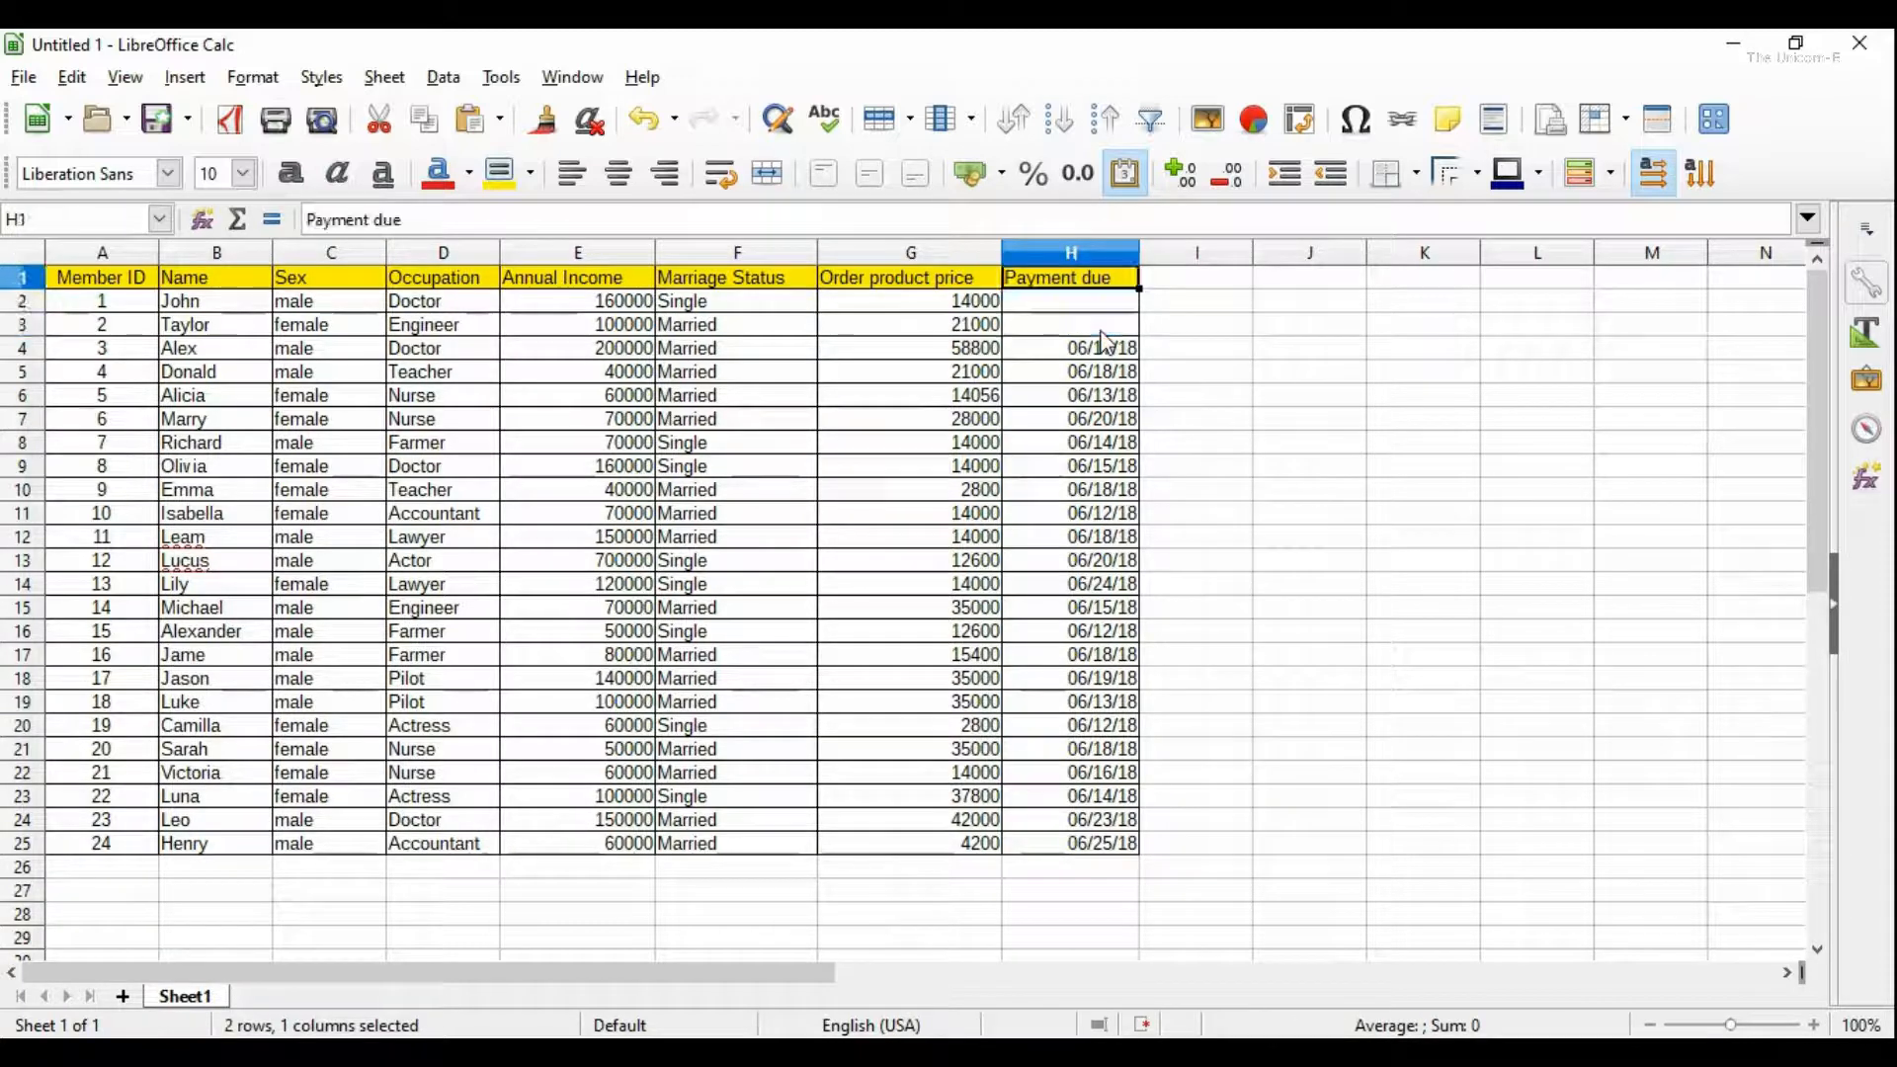
key("Down")
type("6")
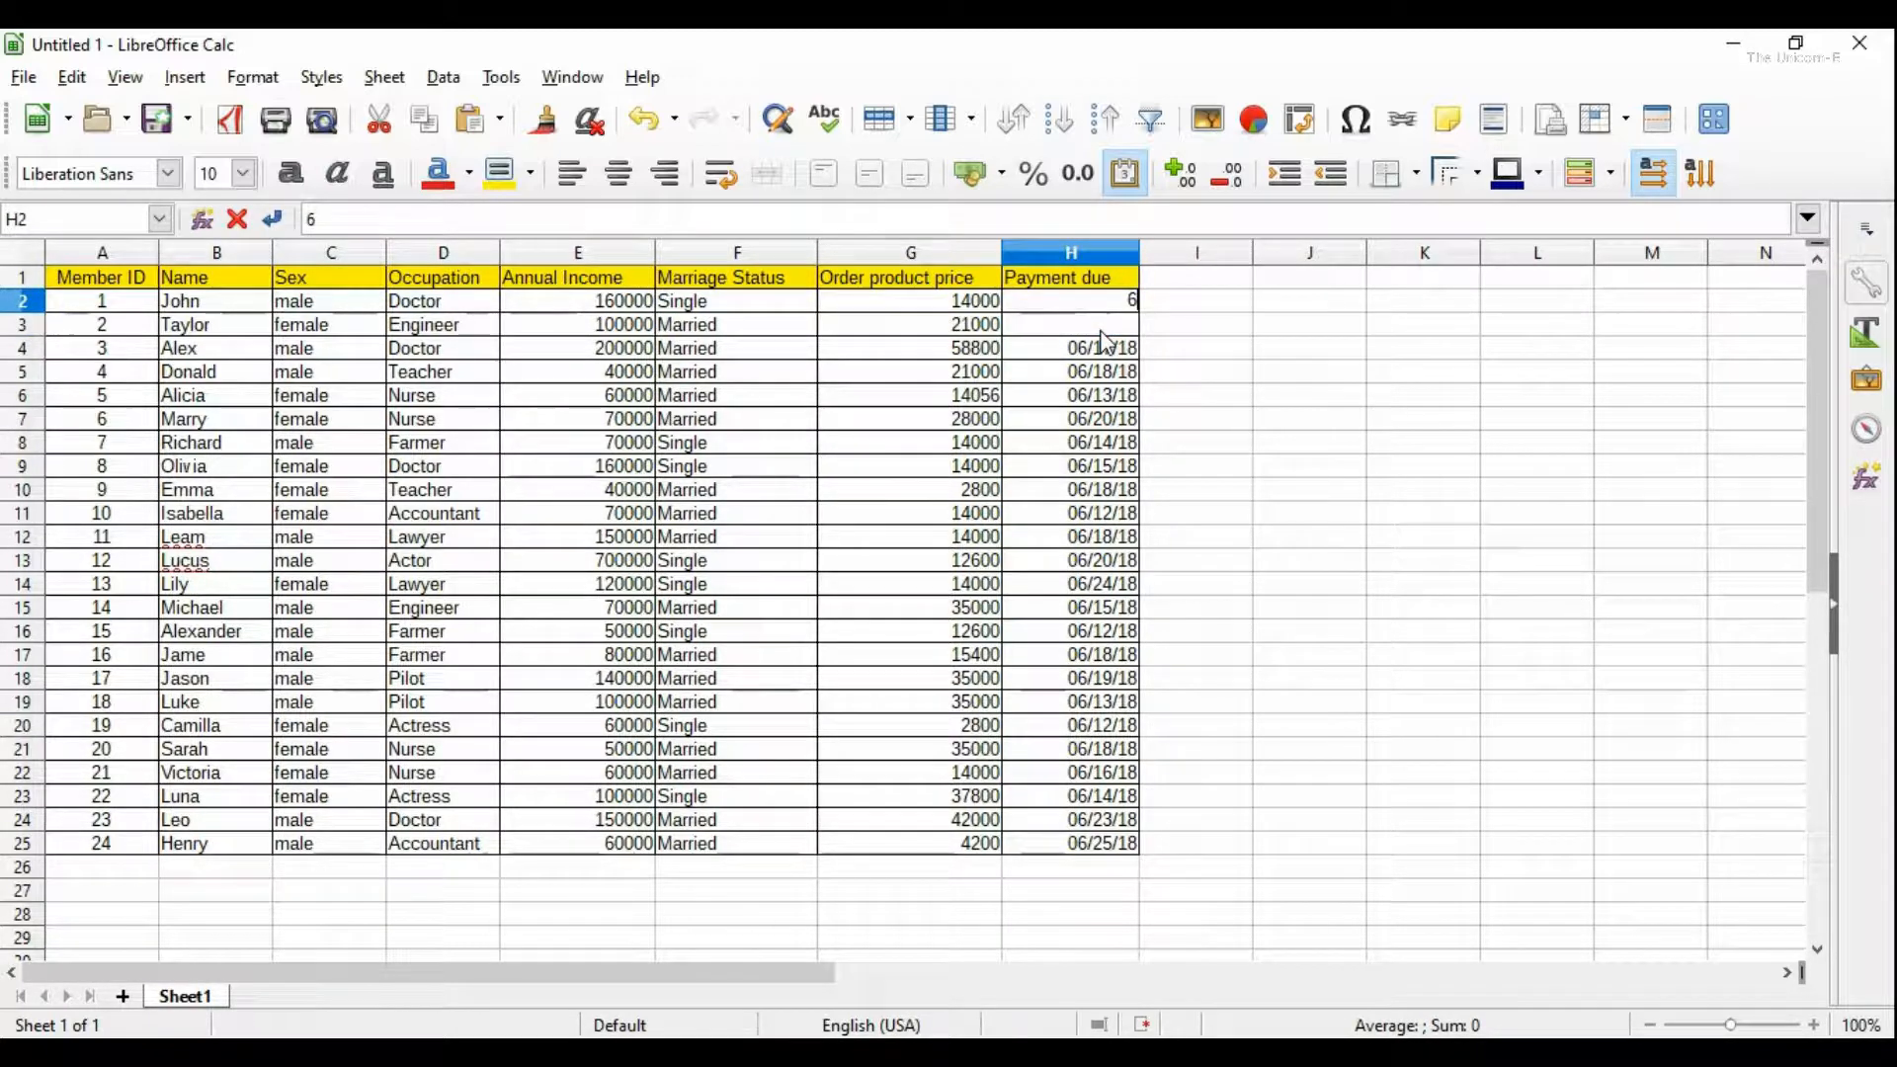
type("/10/")
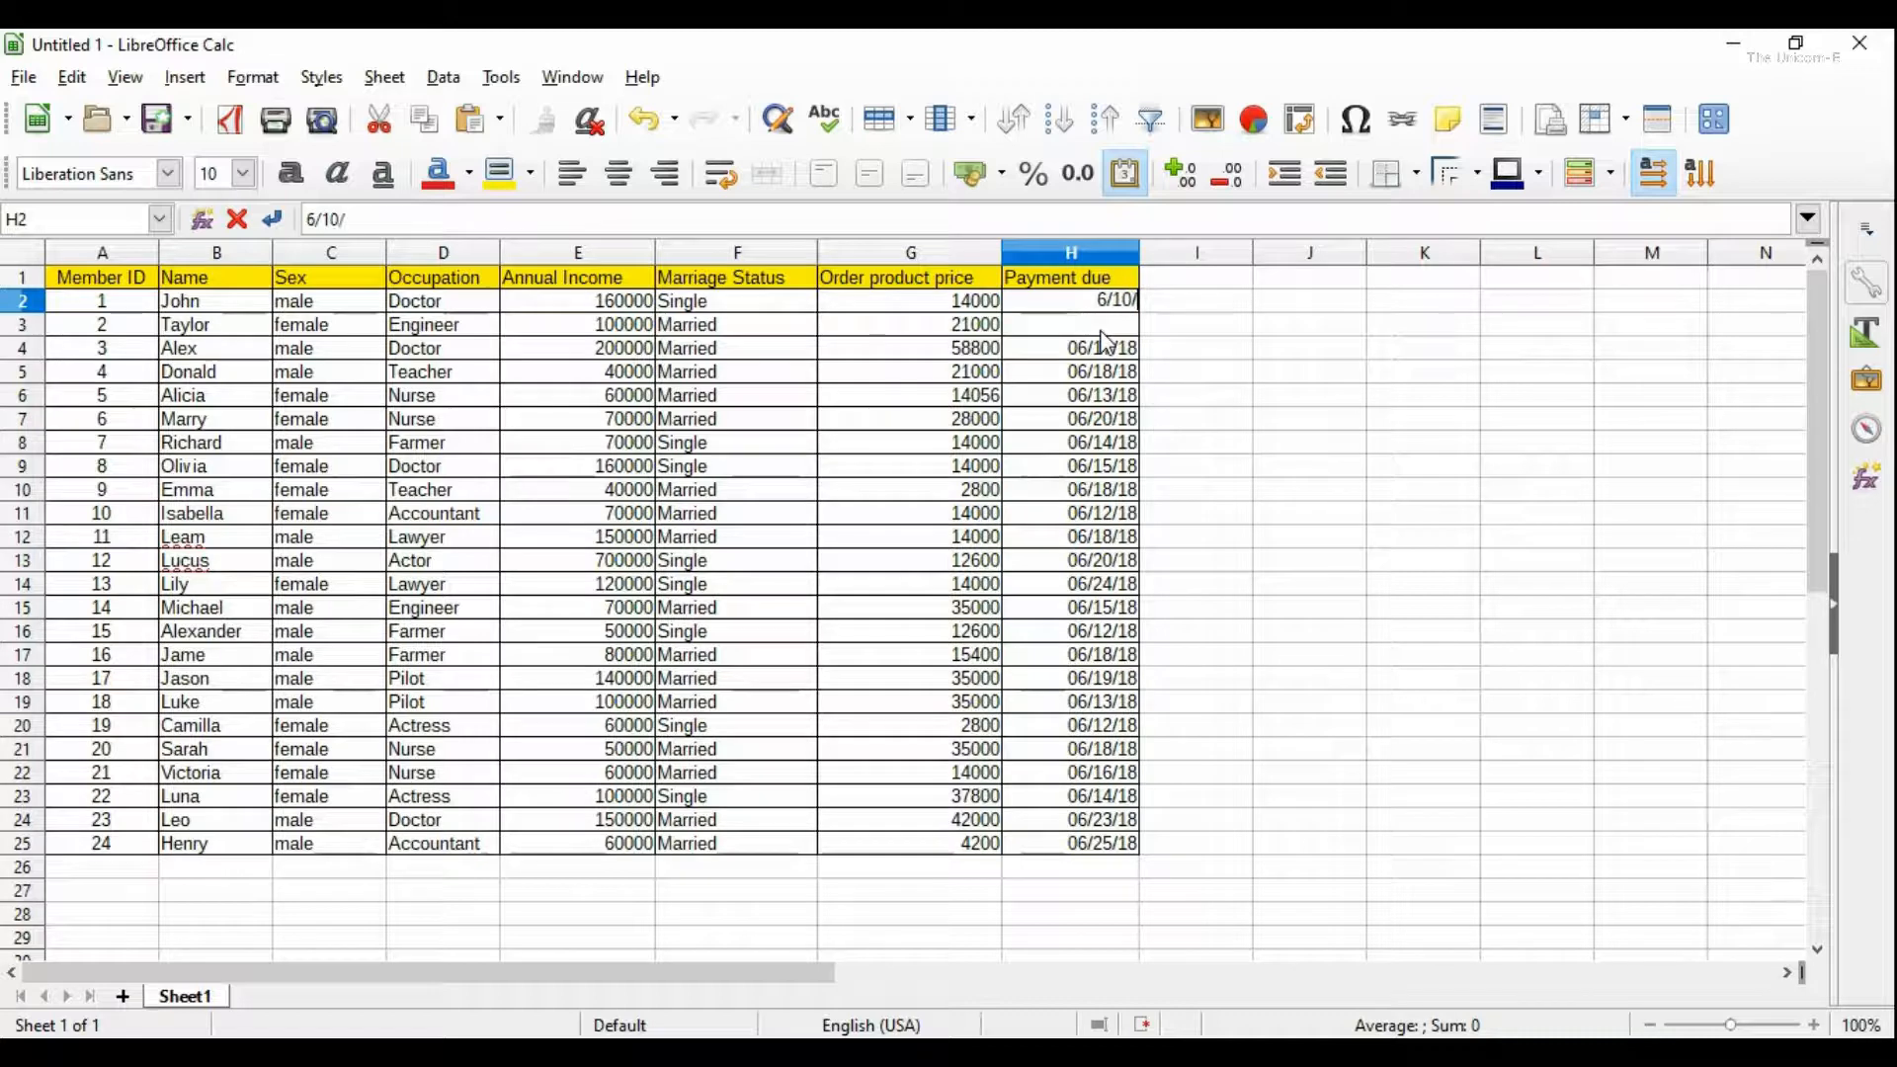
type("18")
key("Return")
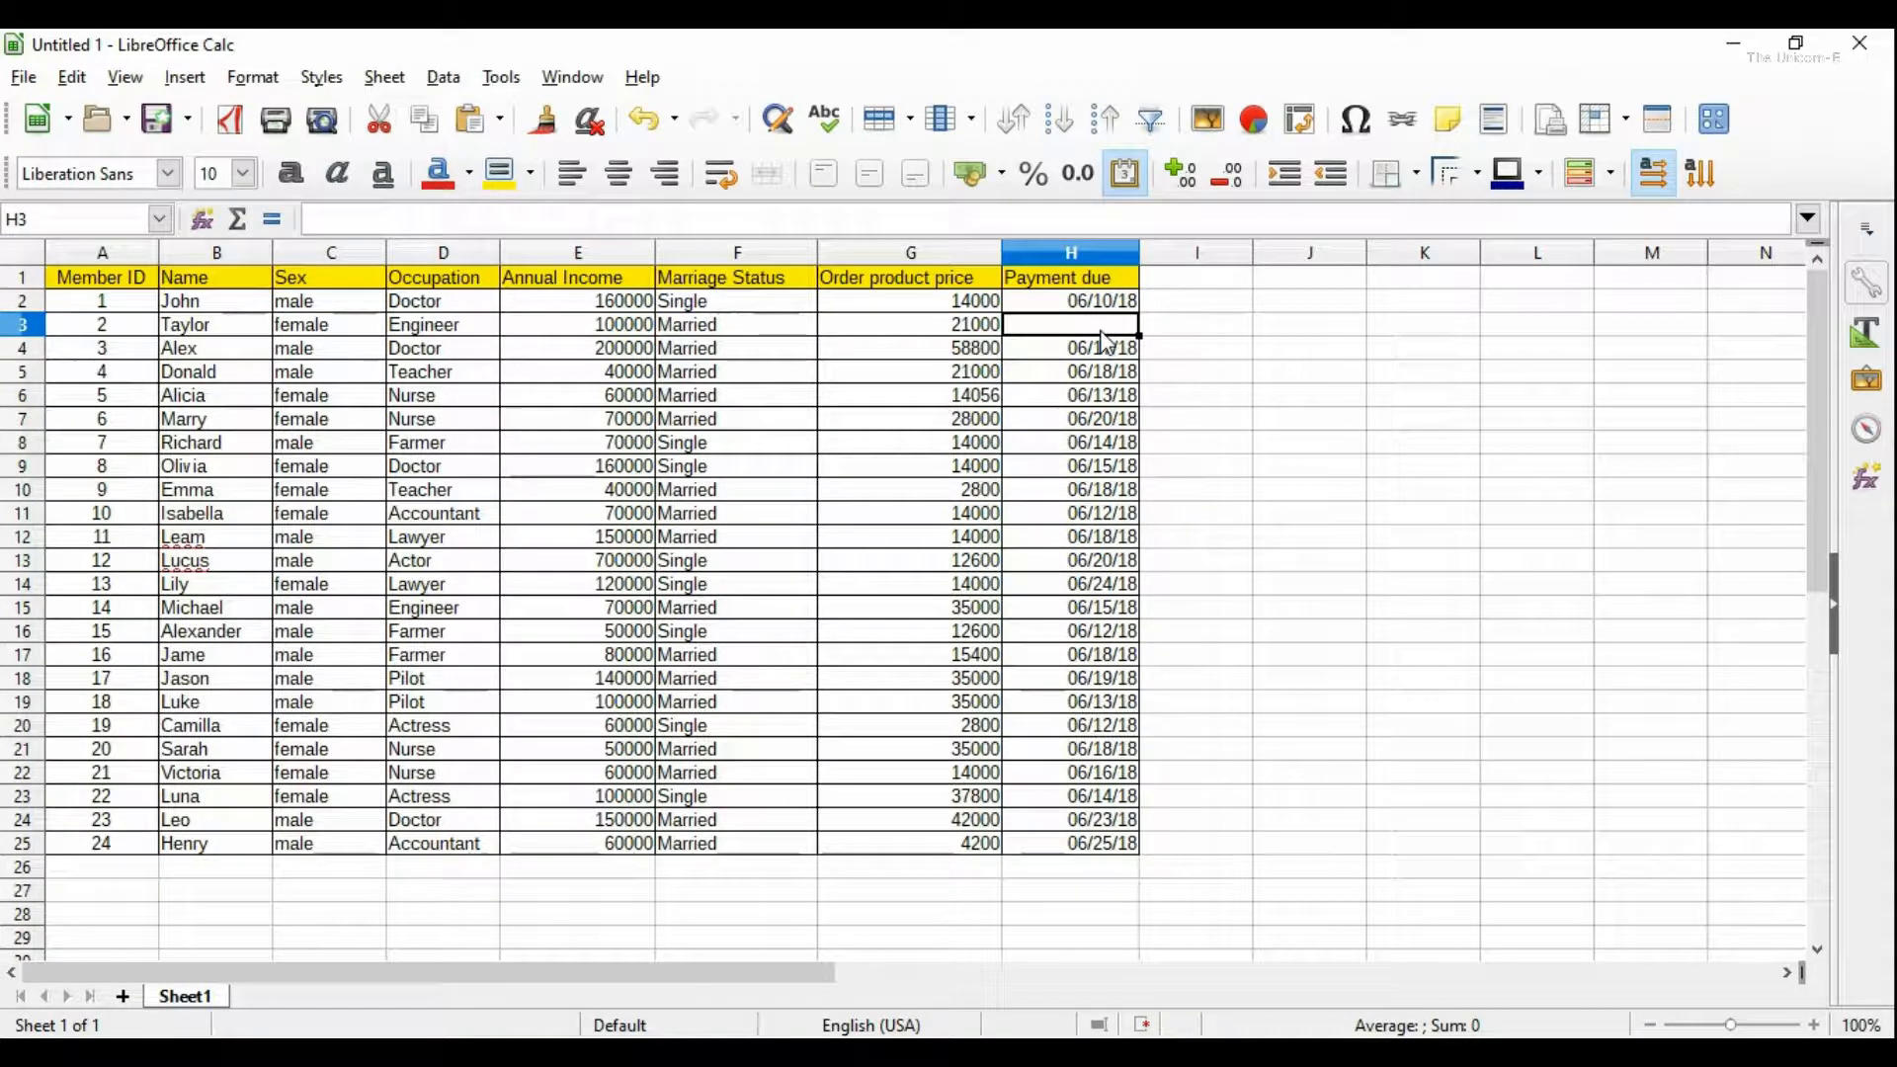
Step: Enter the Payment due date 6/15/18 in cell H3
type("6")
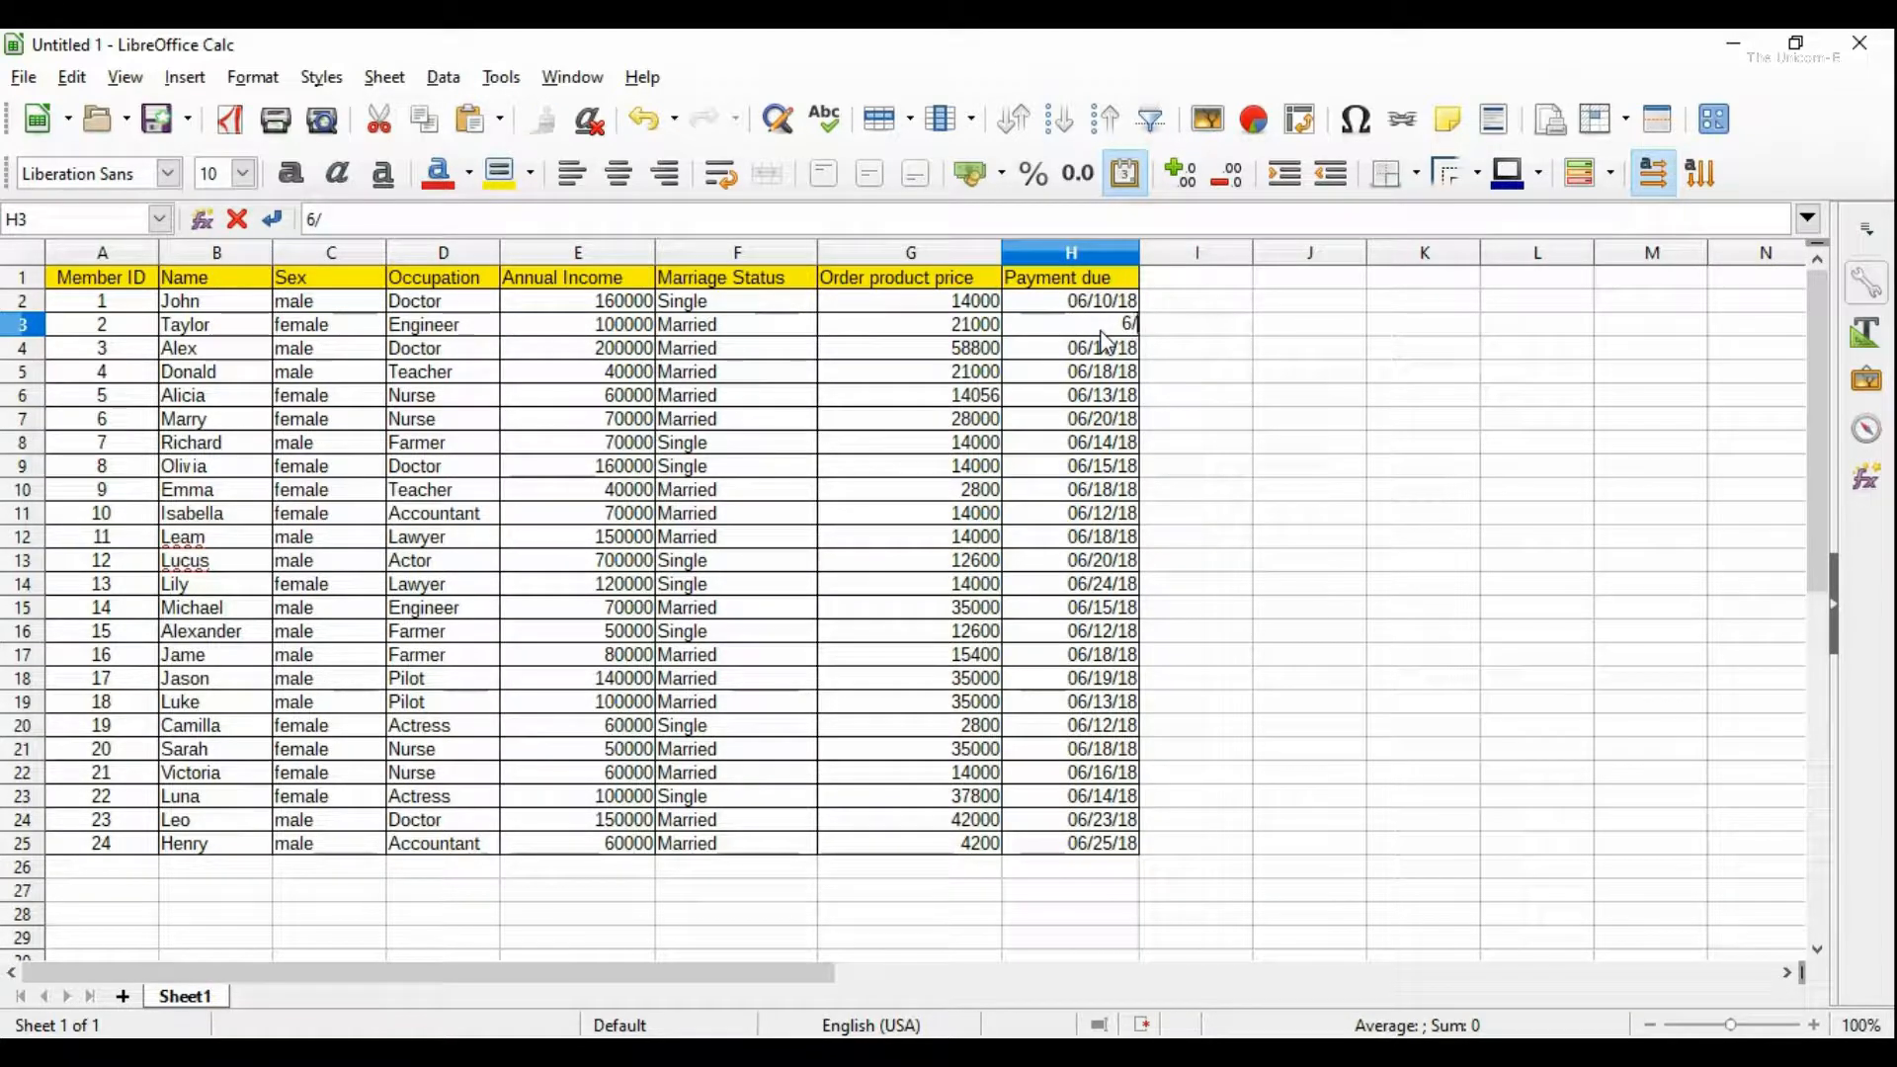
type("/1")
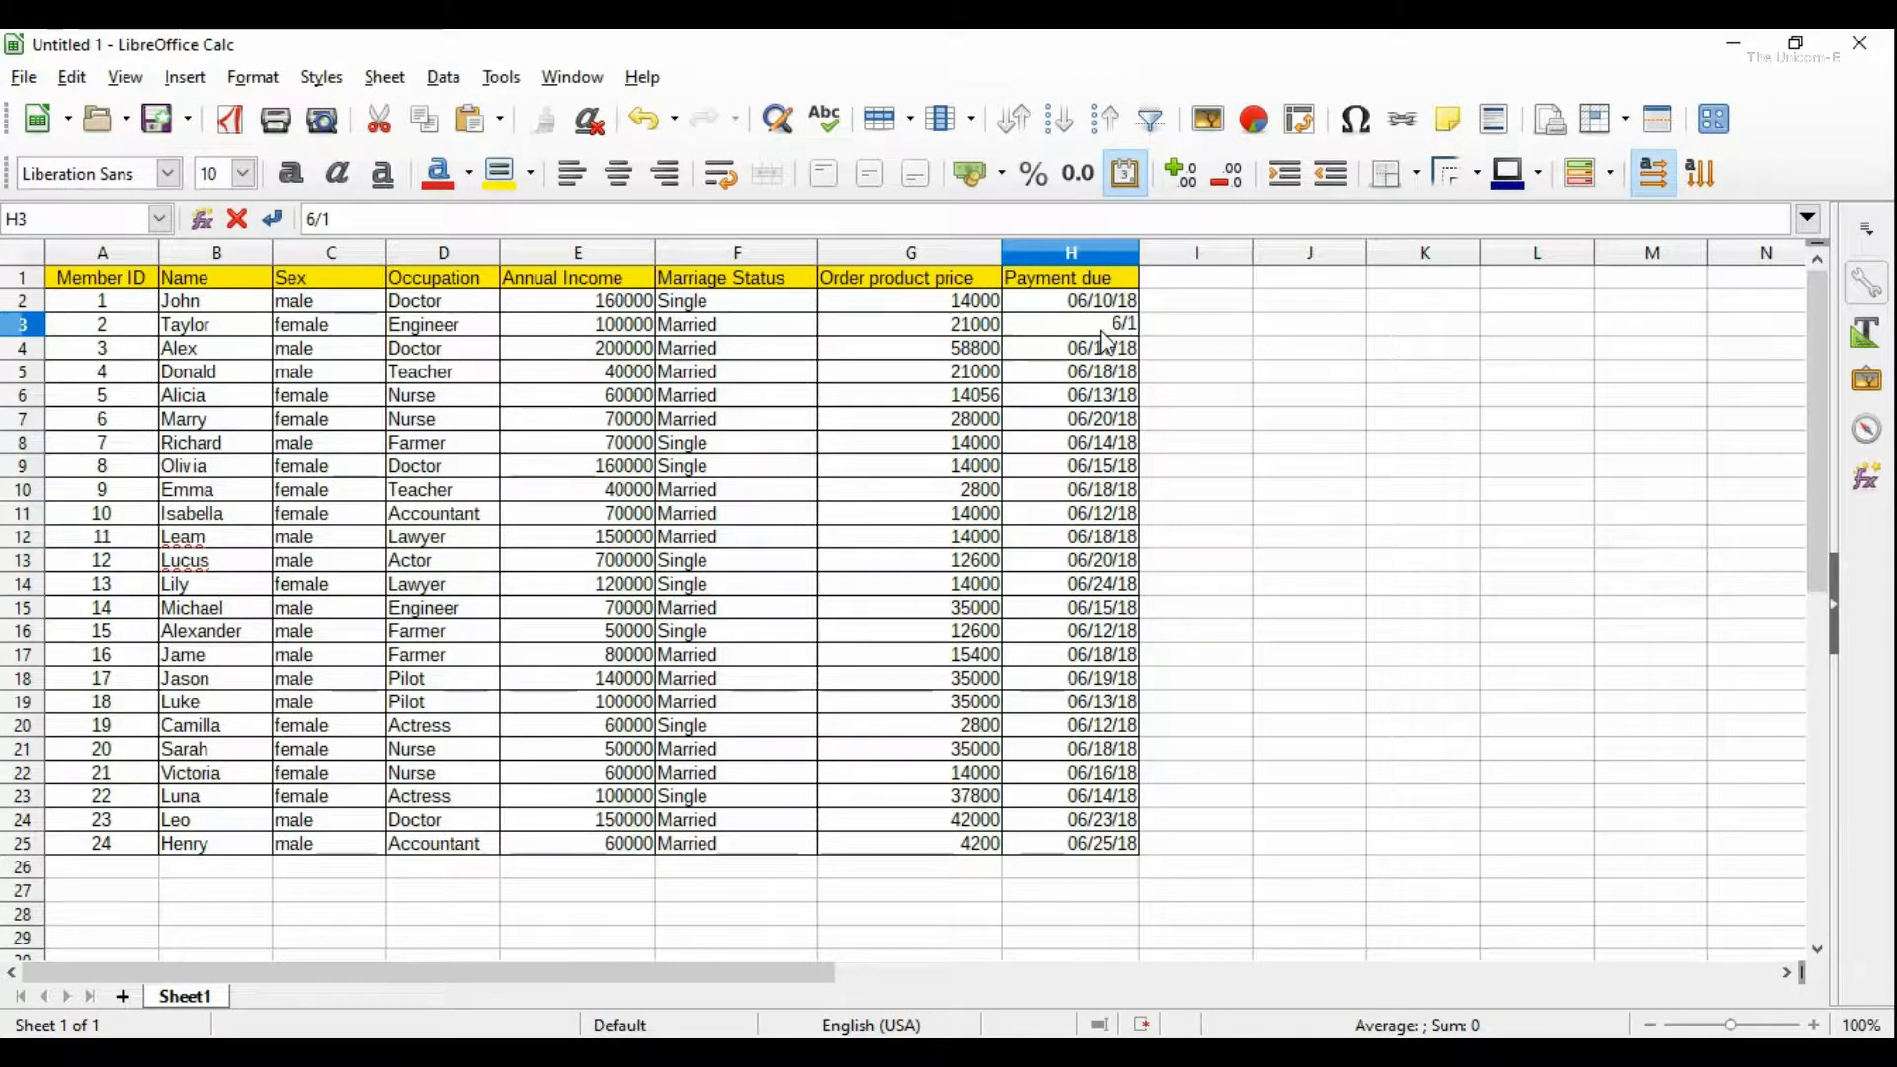
type("5/18")
key("Return")
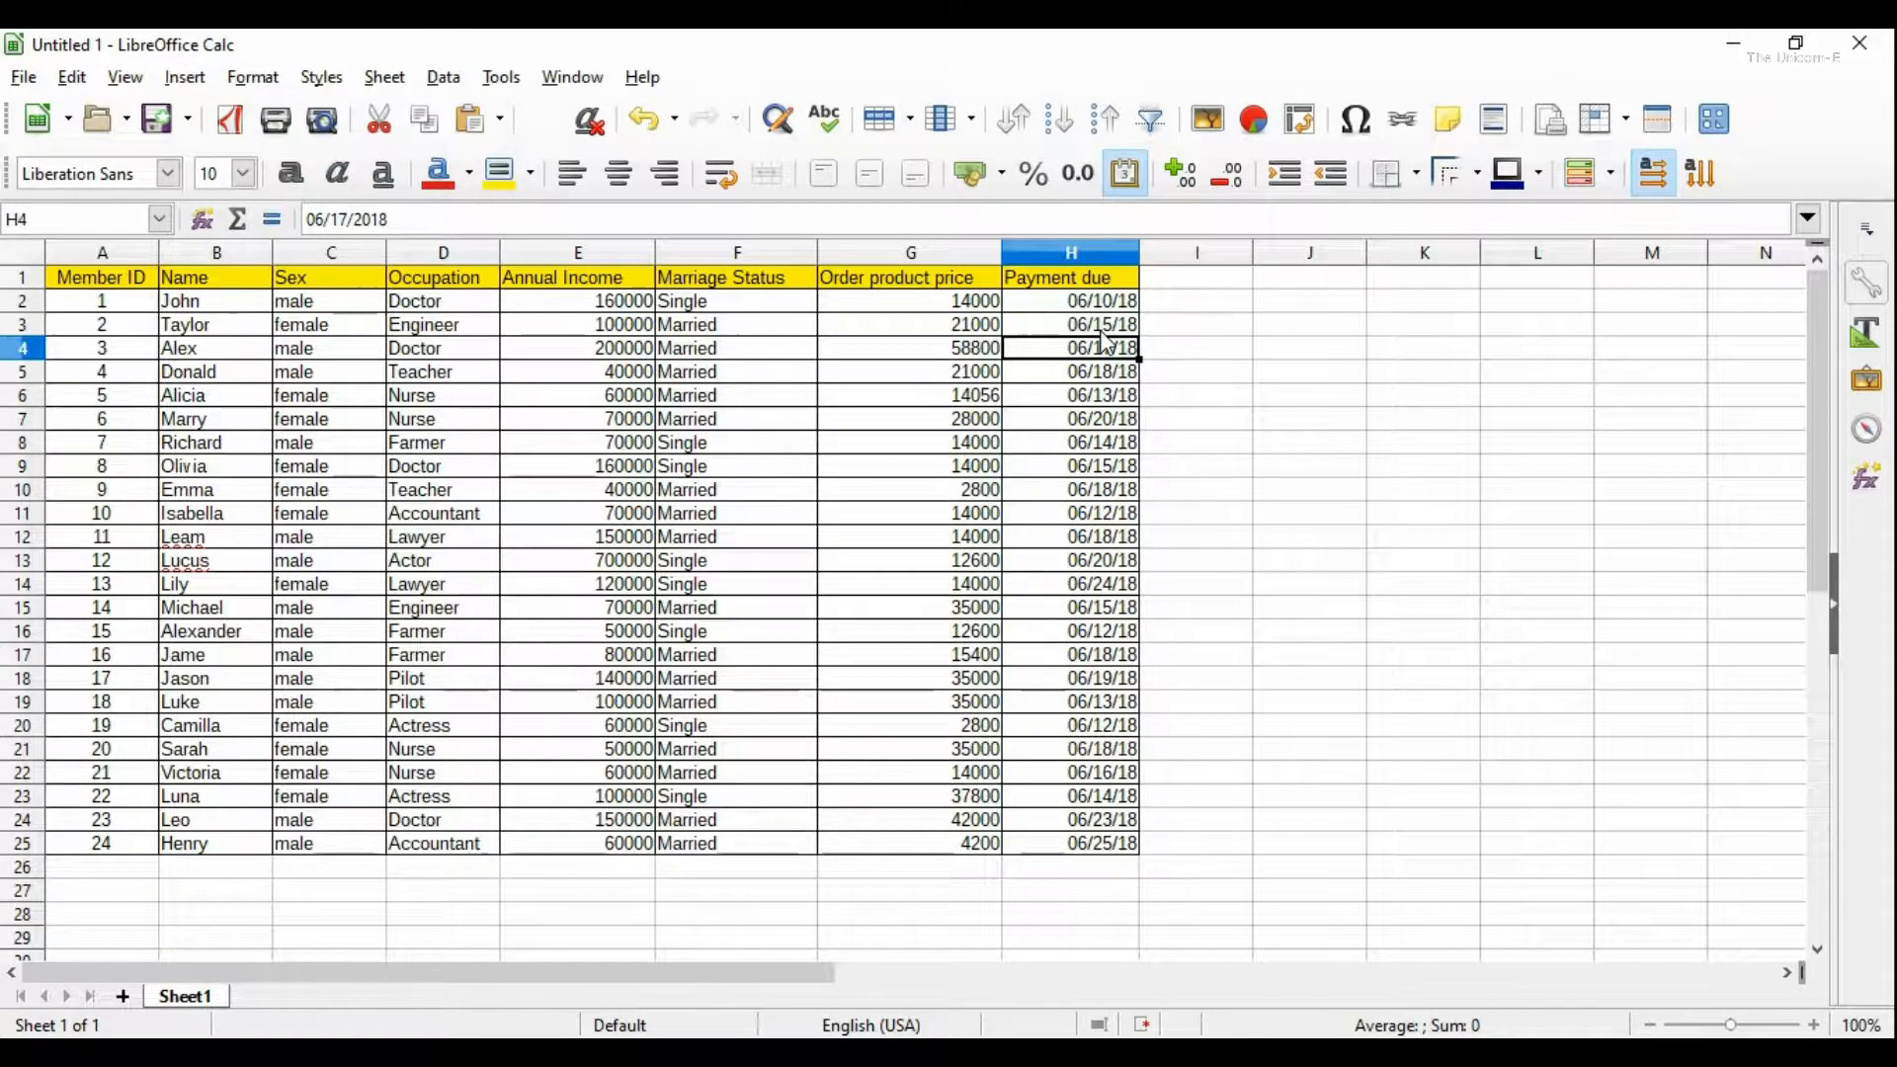
key("Up")
key("Up")
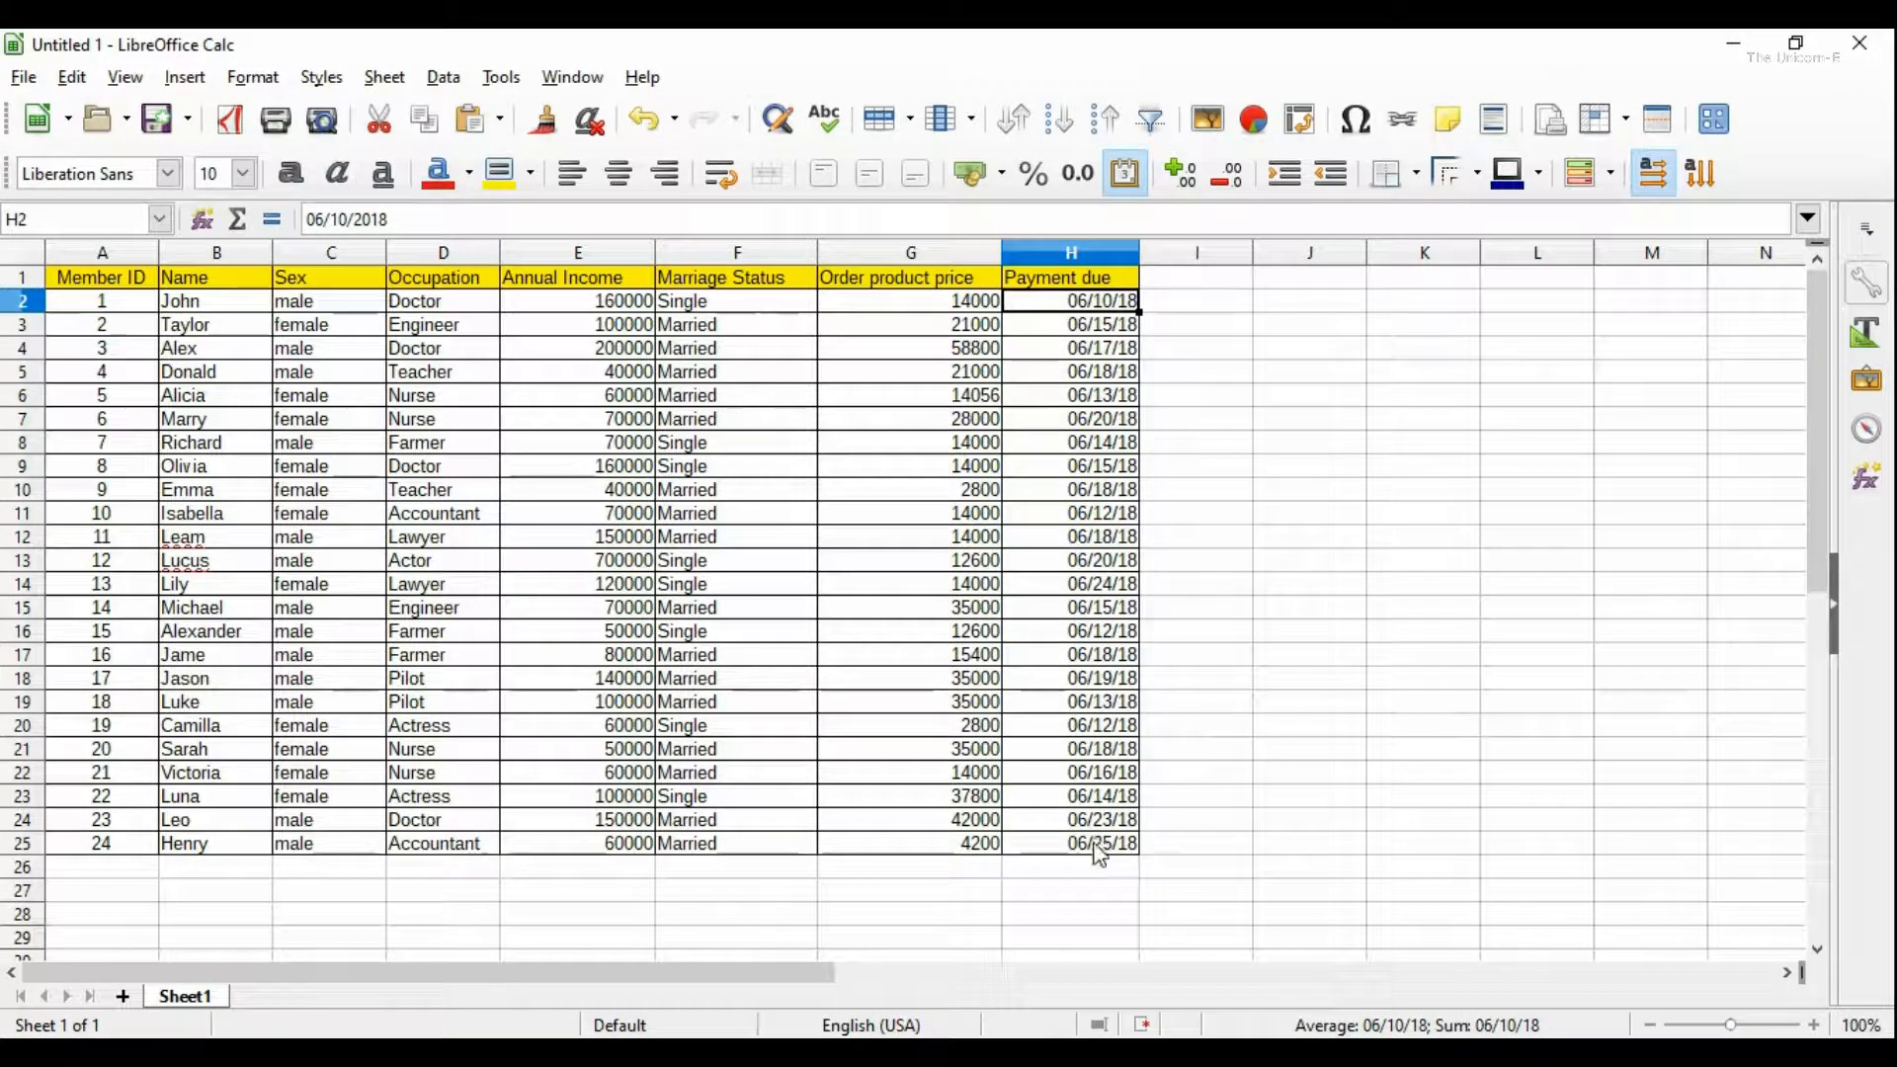
Step: Format the whole Payment due column as dates in the "Dec 31, 1999" style (MMM D, YYYY)
left_click_drag(1100, 857, 1107, 302)
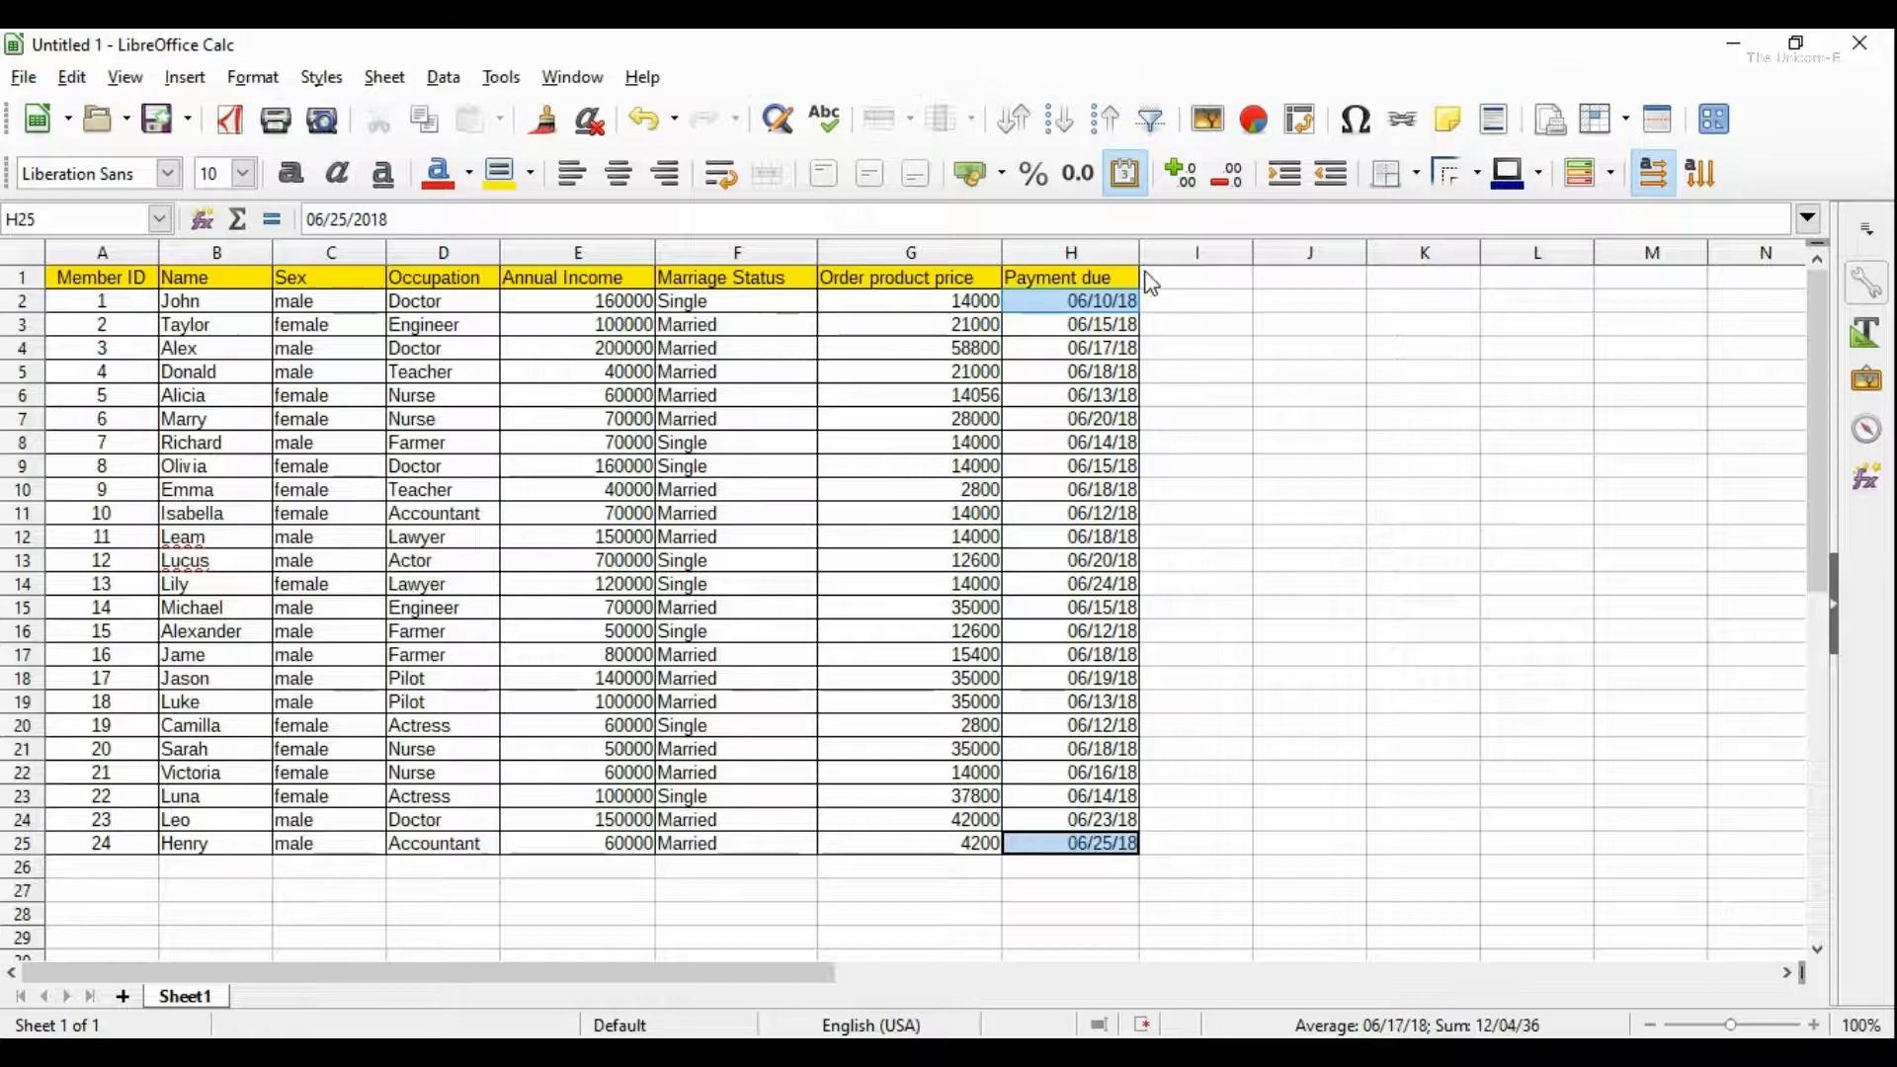
left_click(1097, 252)
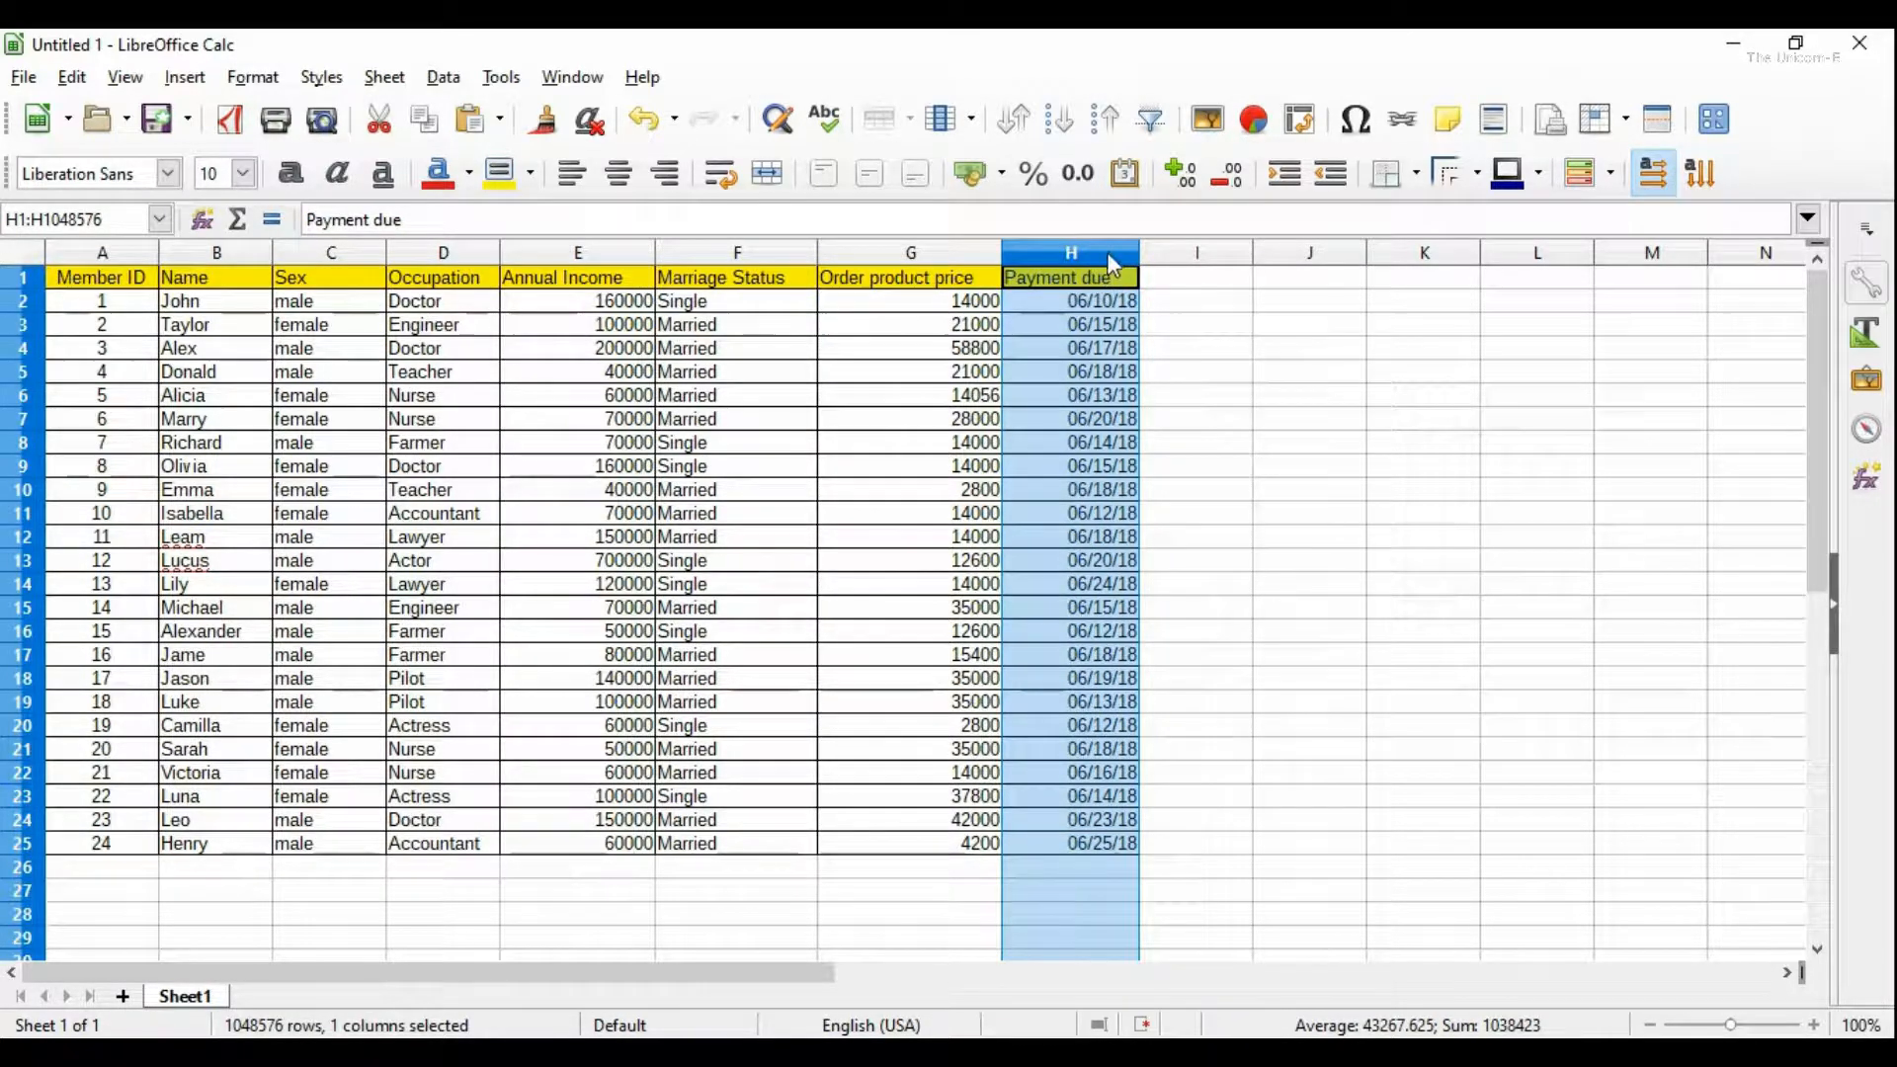
right_click(1109, 259)
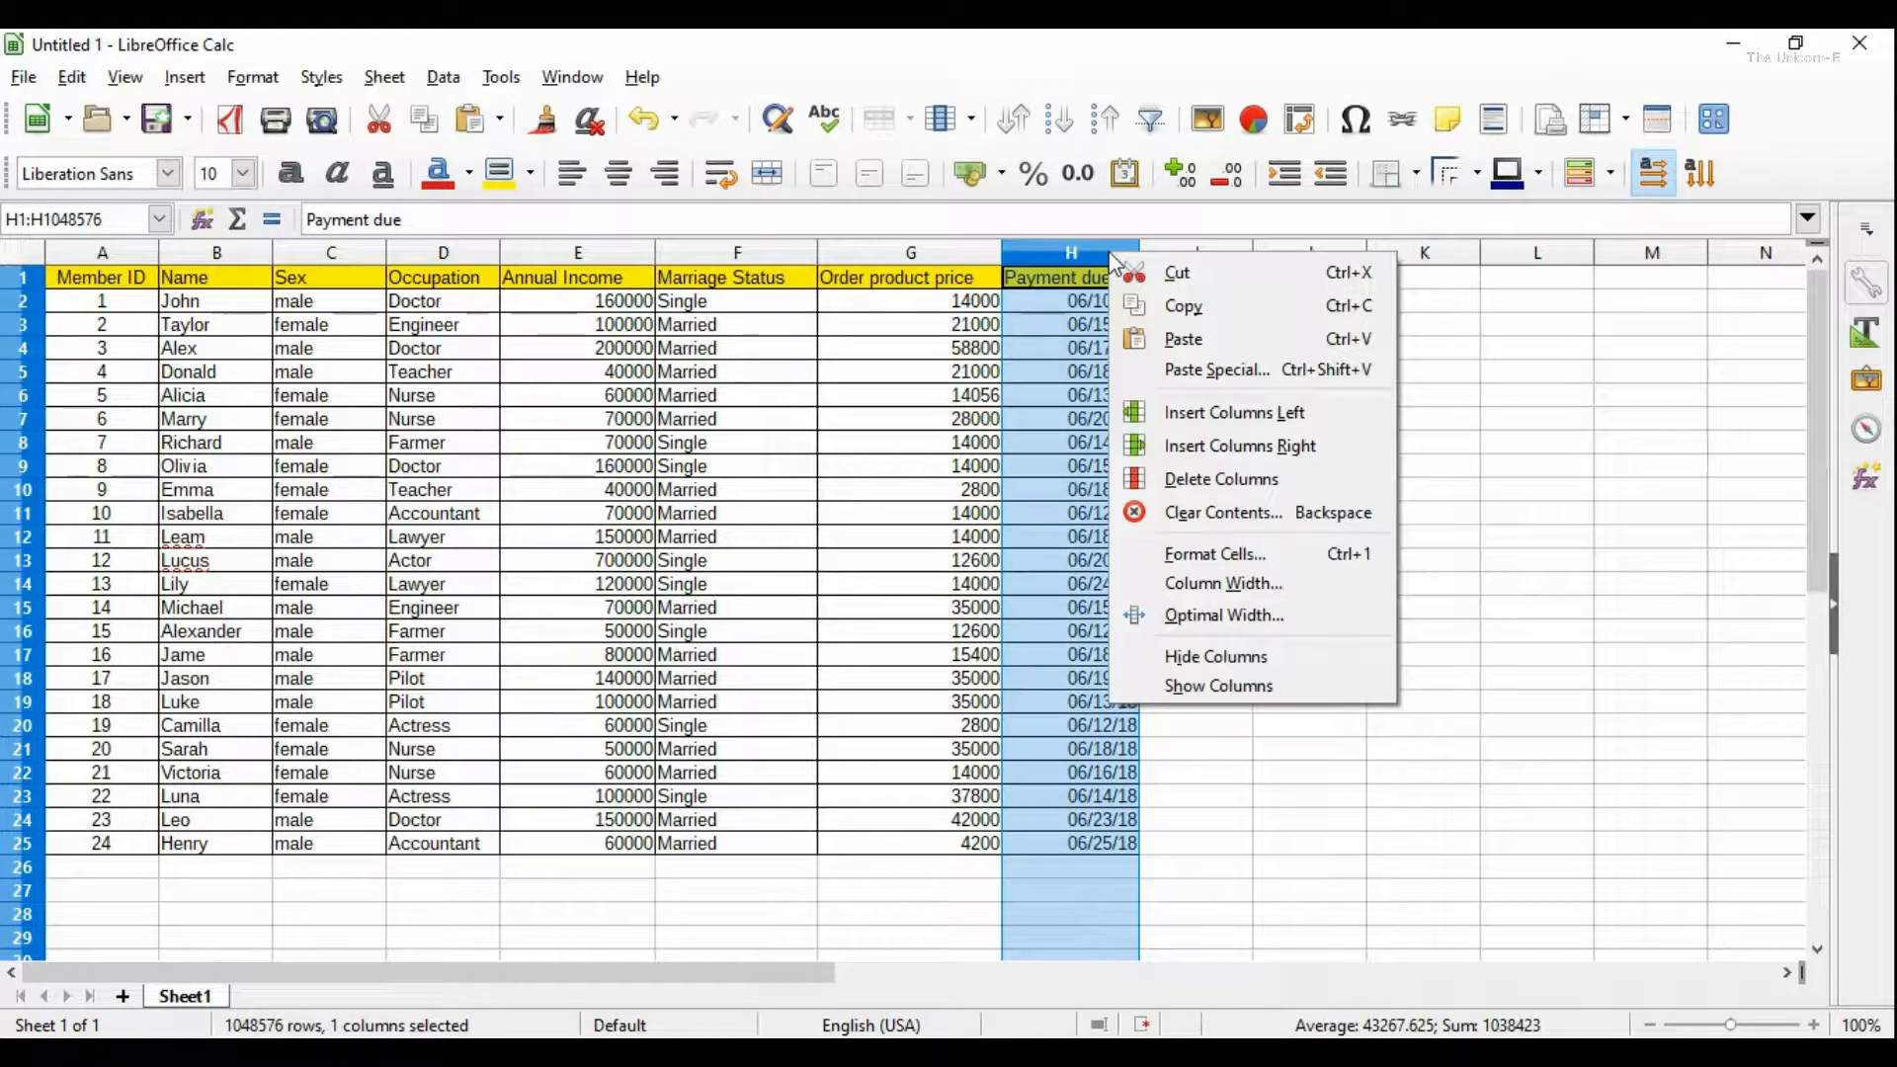
left_click(1213, 563)
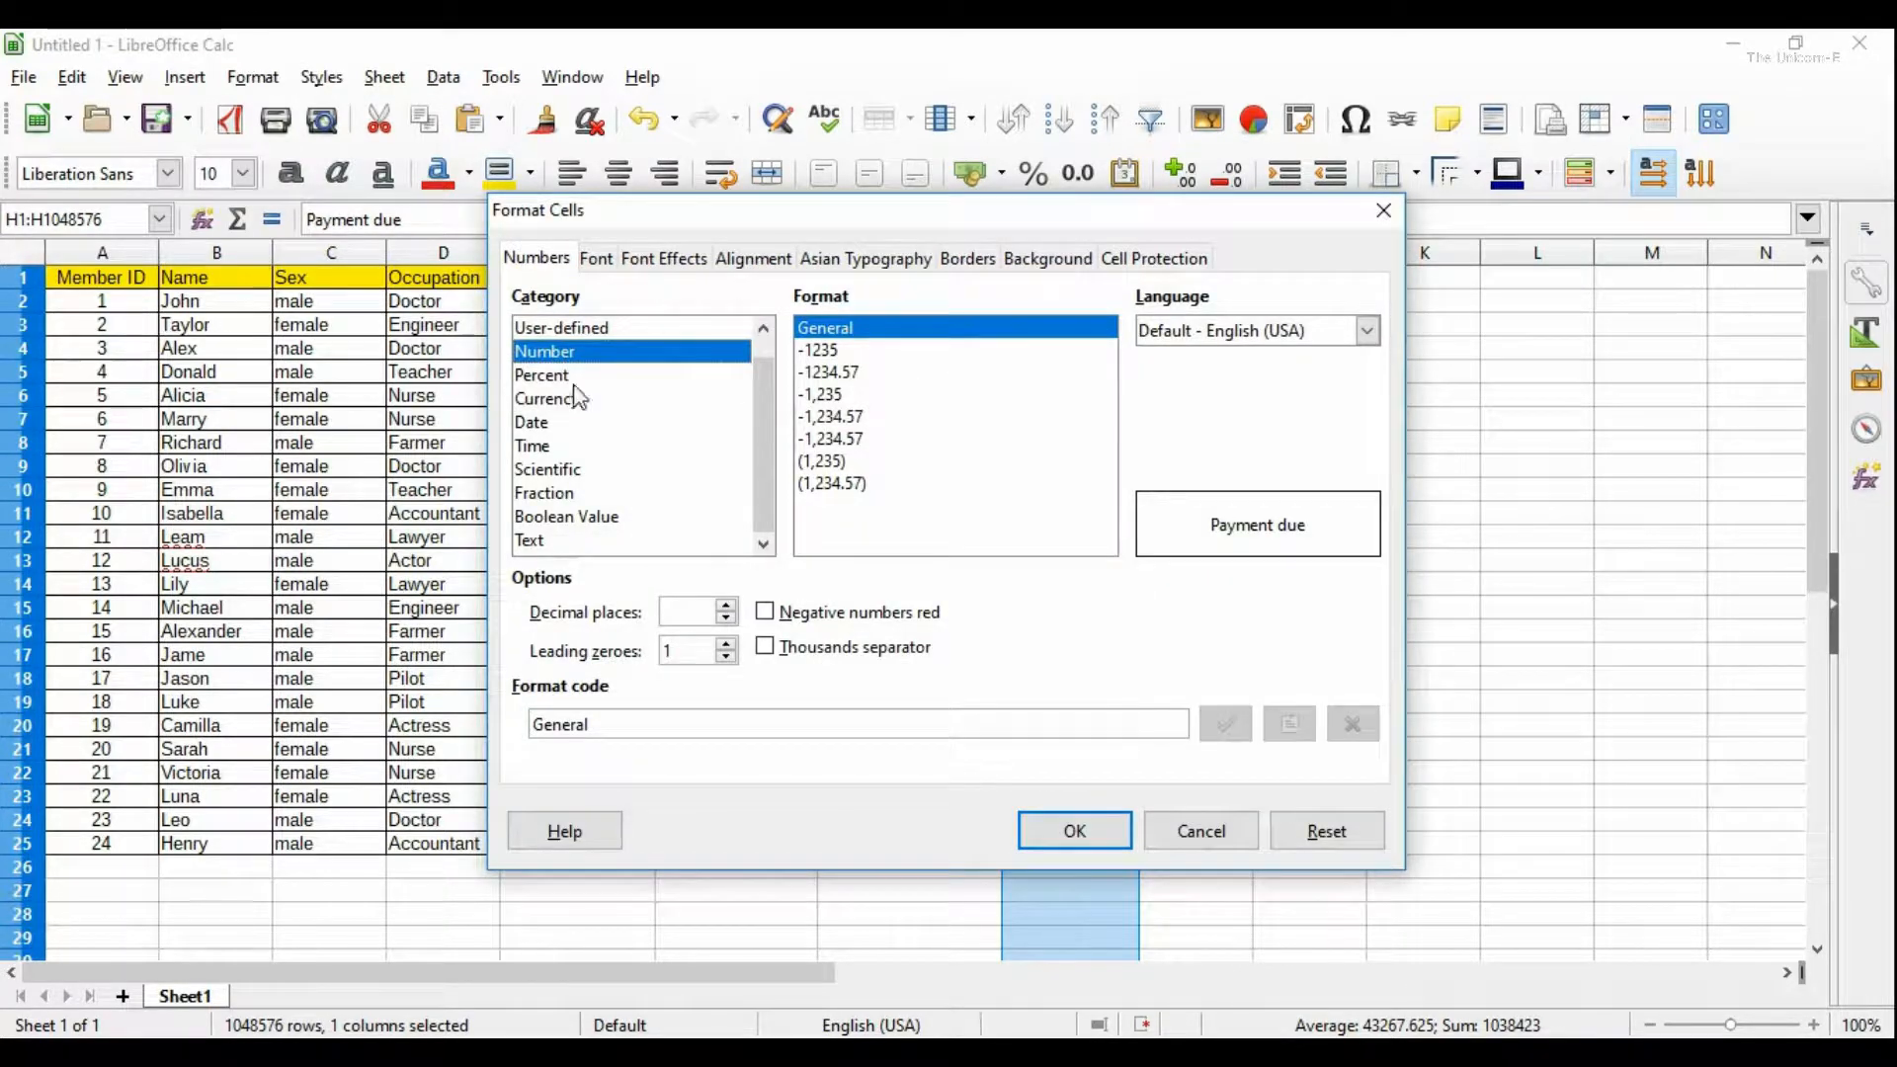
left_click(532, 422)
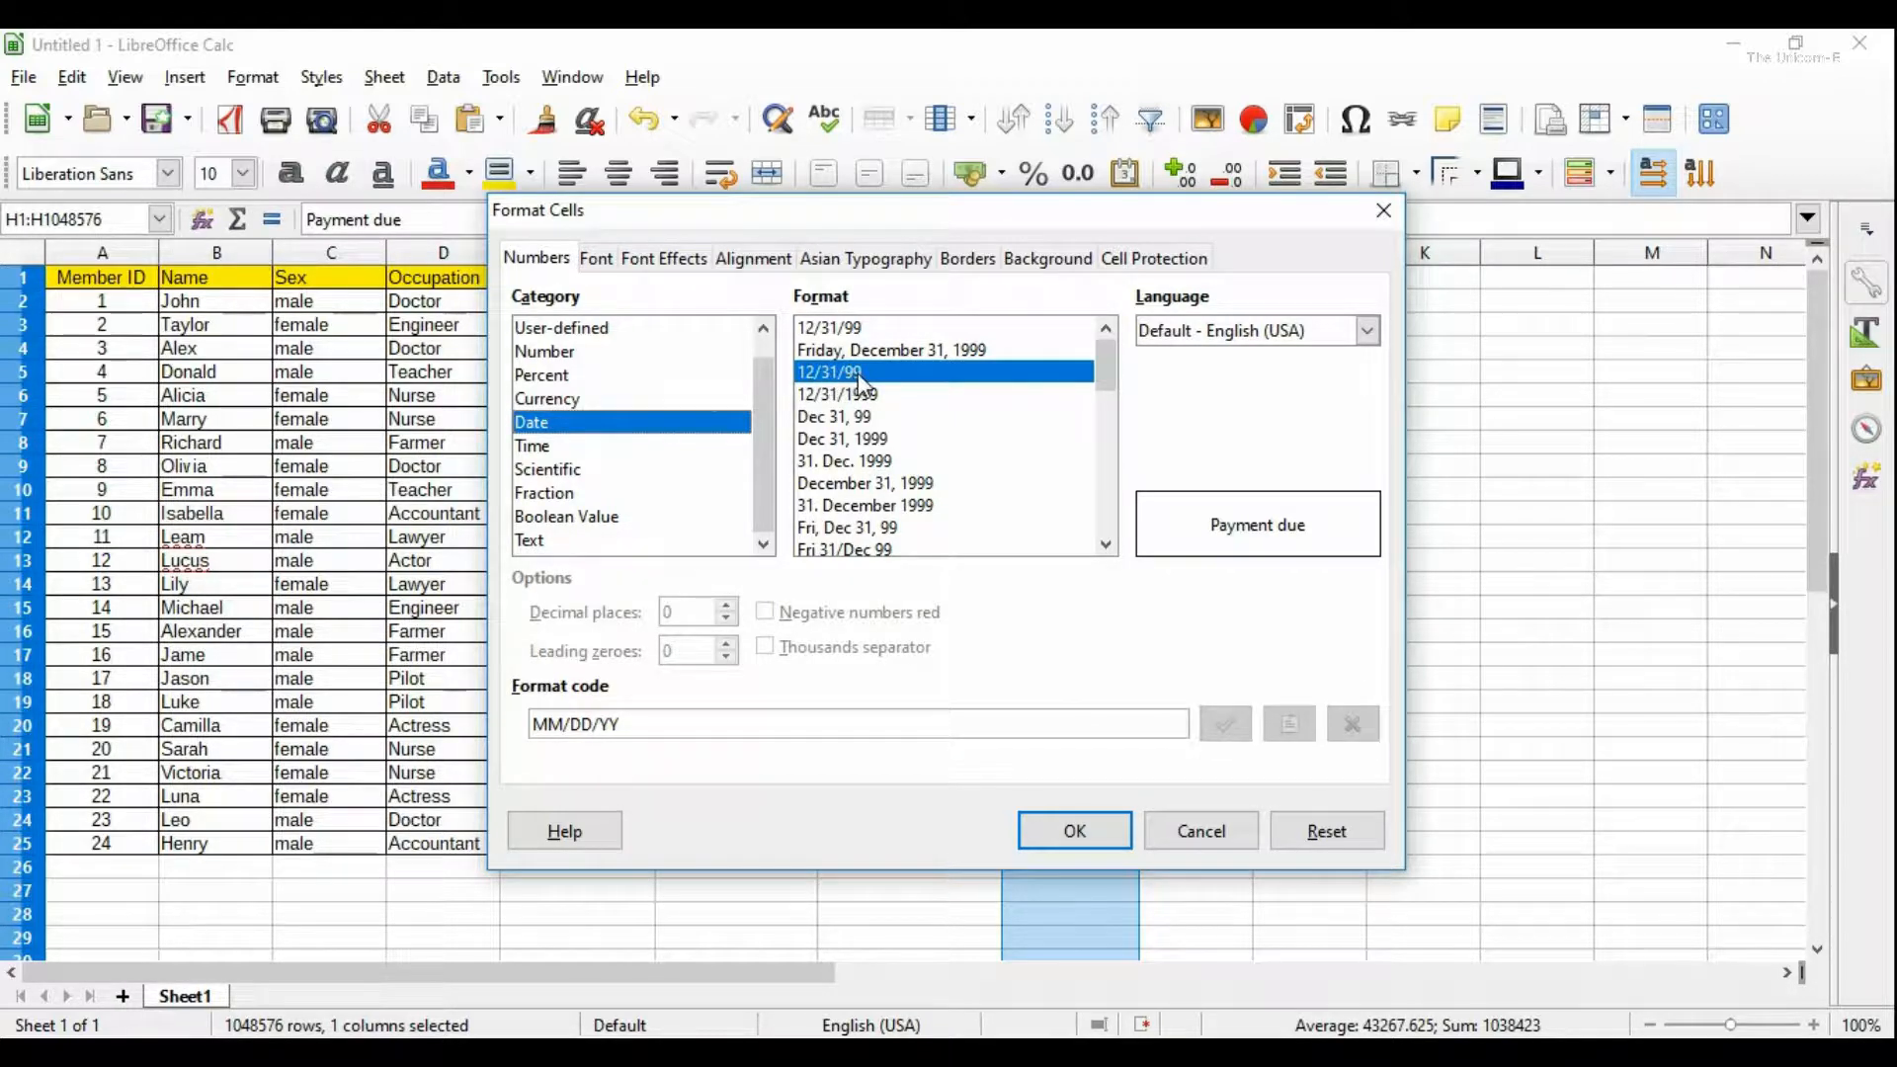
left_click(832, 442)
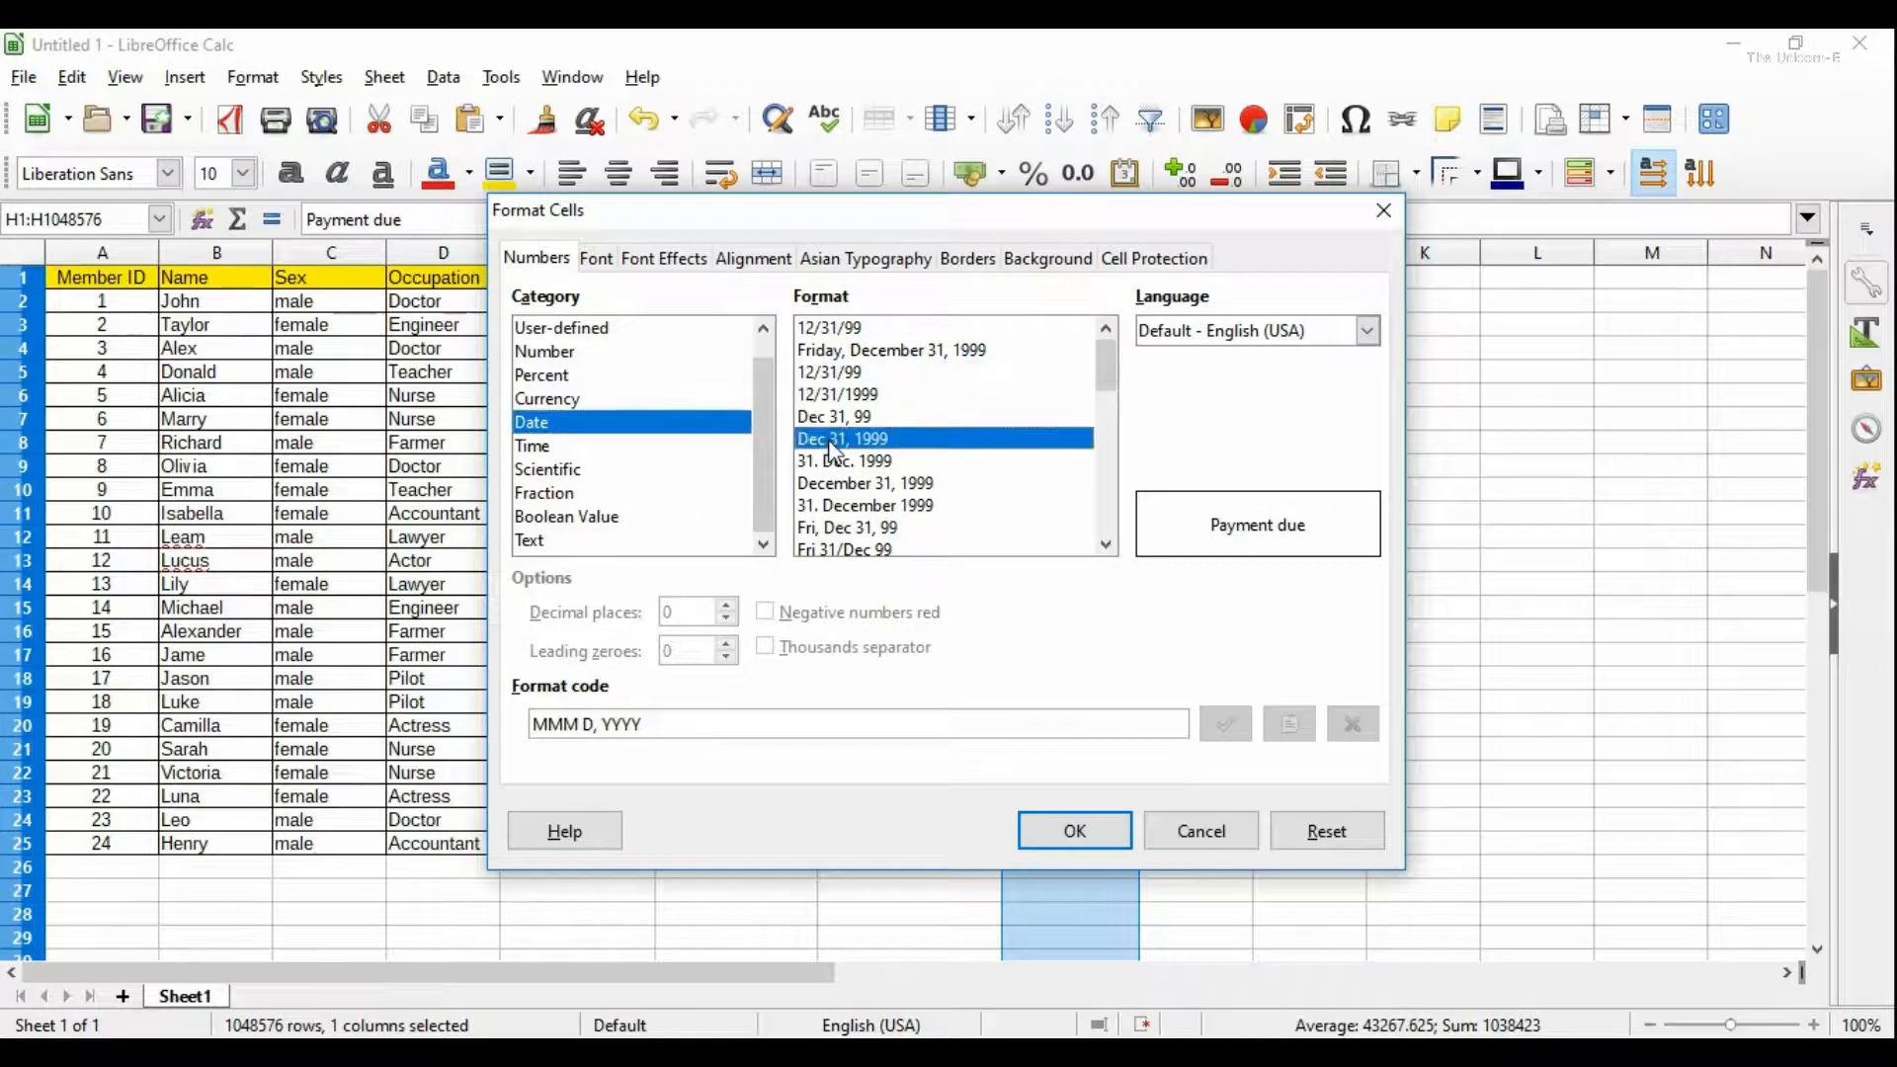
left_click(1077, 830)
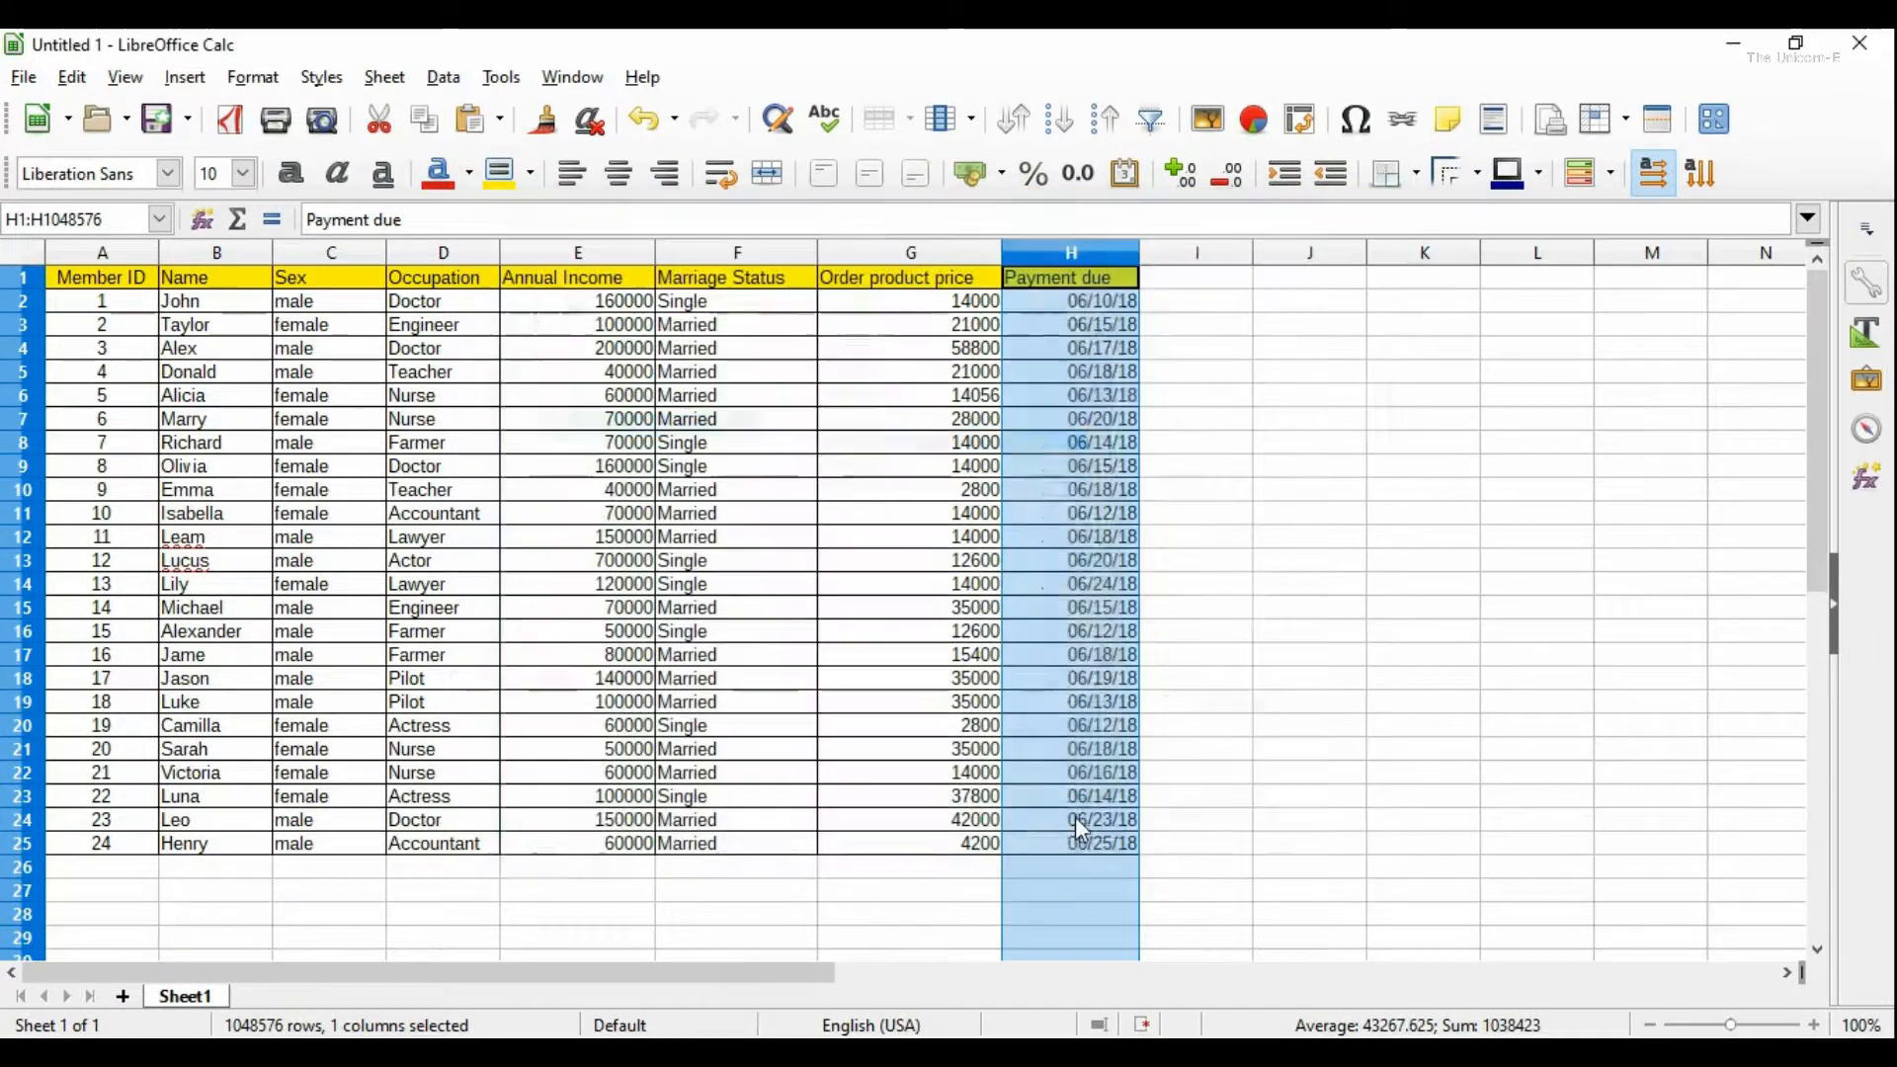
left_click(1267, 555)
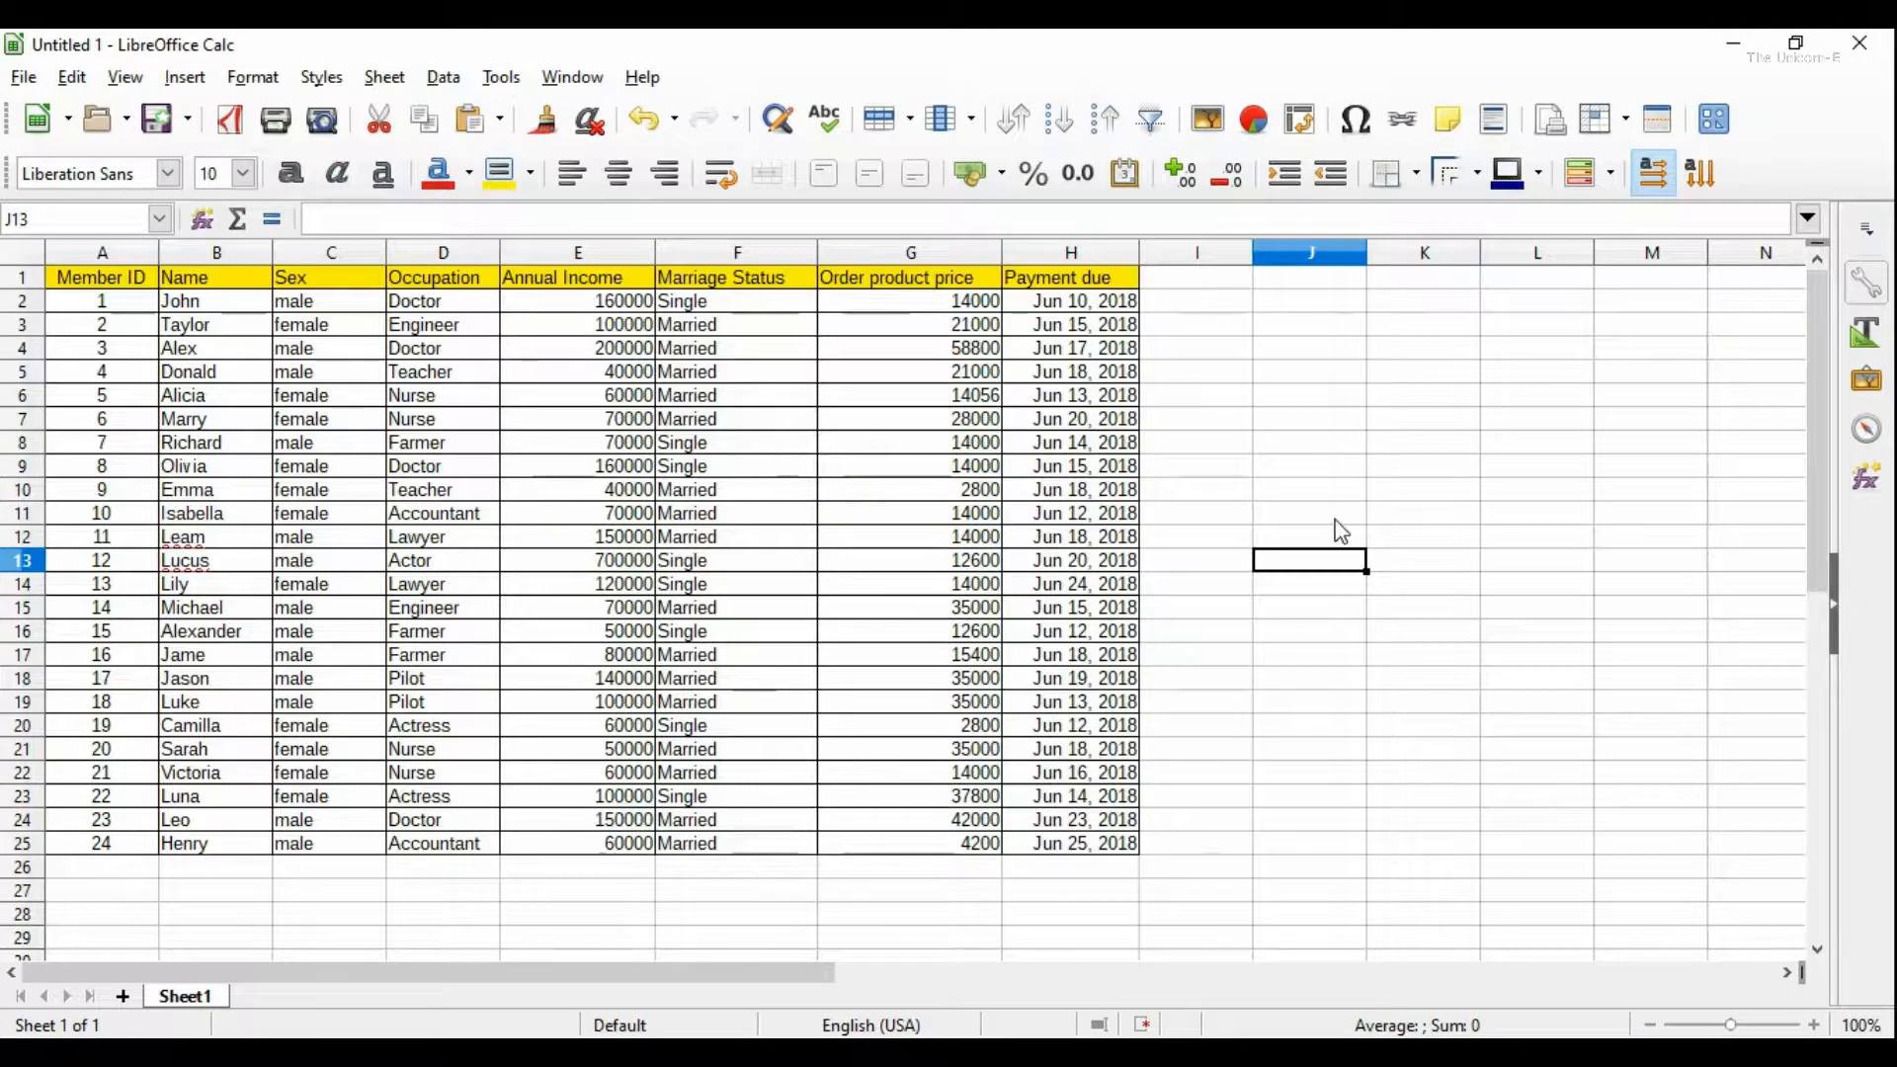
key("Home")
key("ctrl+Down")
key("Down")
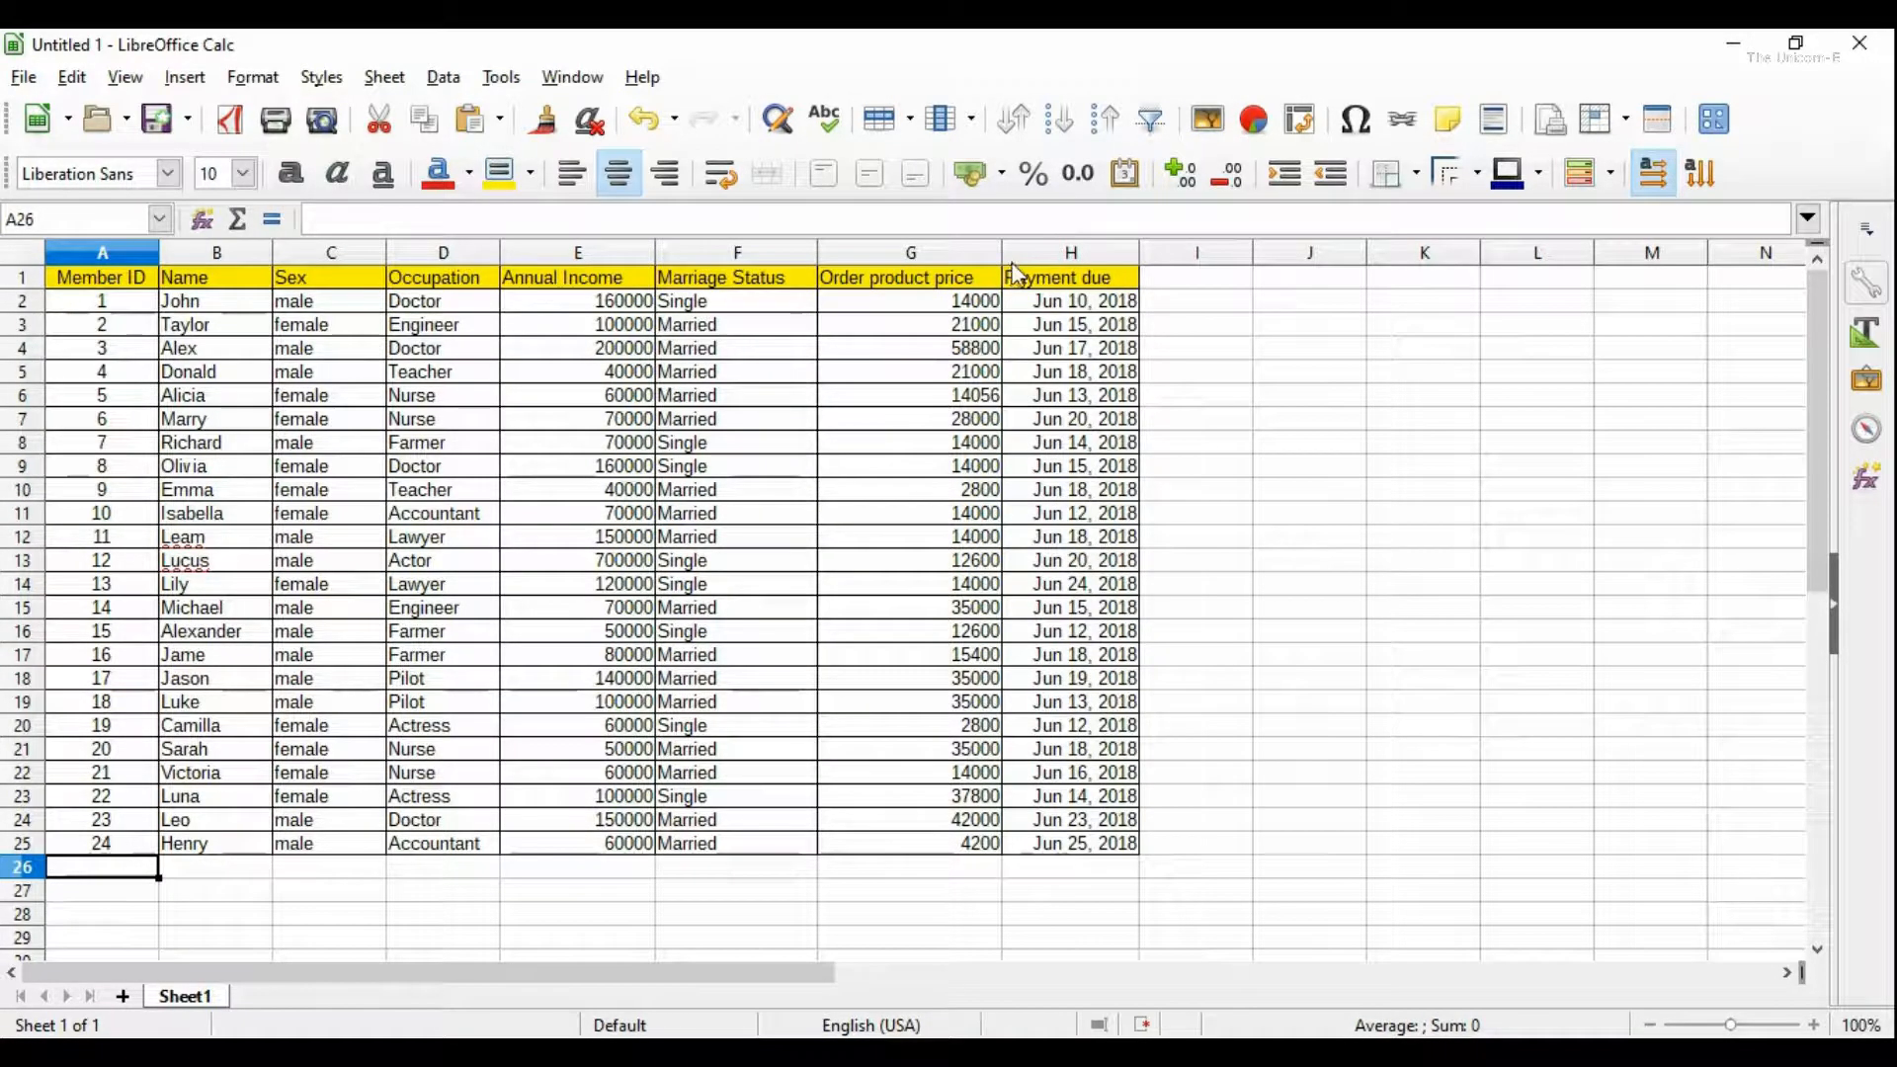
Step: Enter the heading "Remaining days" in cell I1 beside Payment due
left_click(1232, 284)
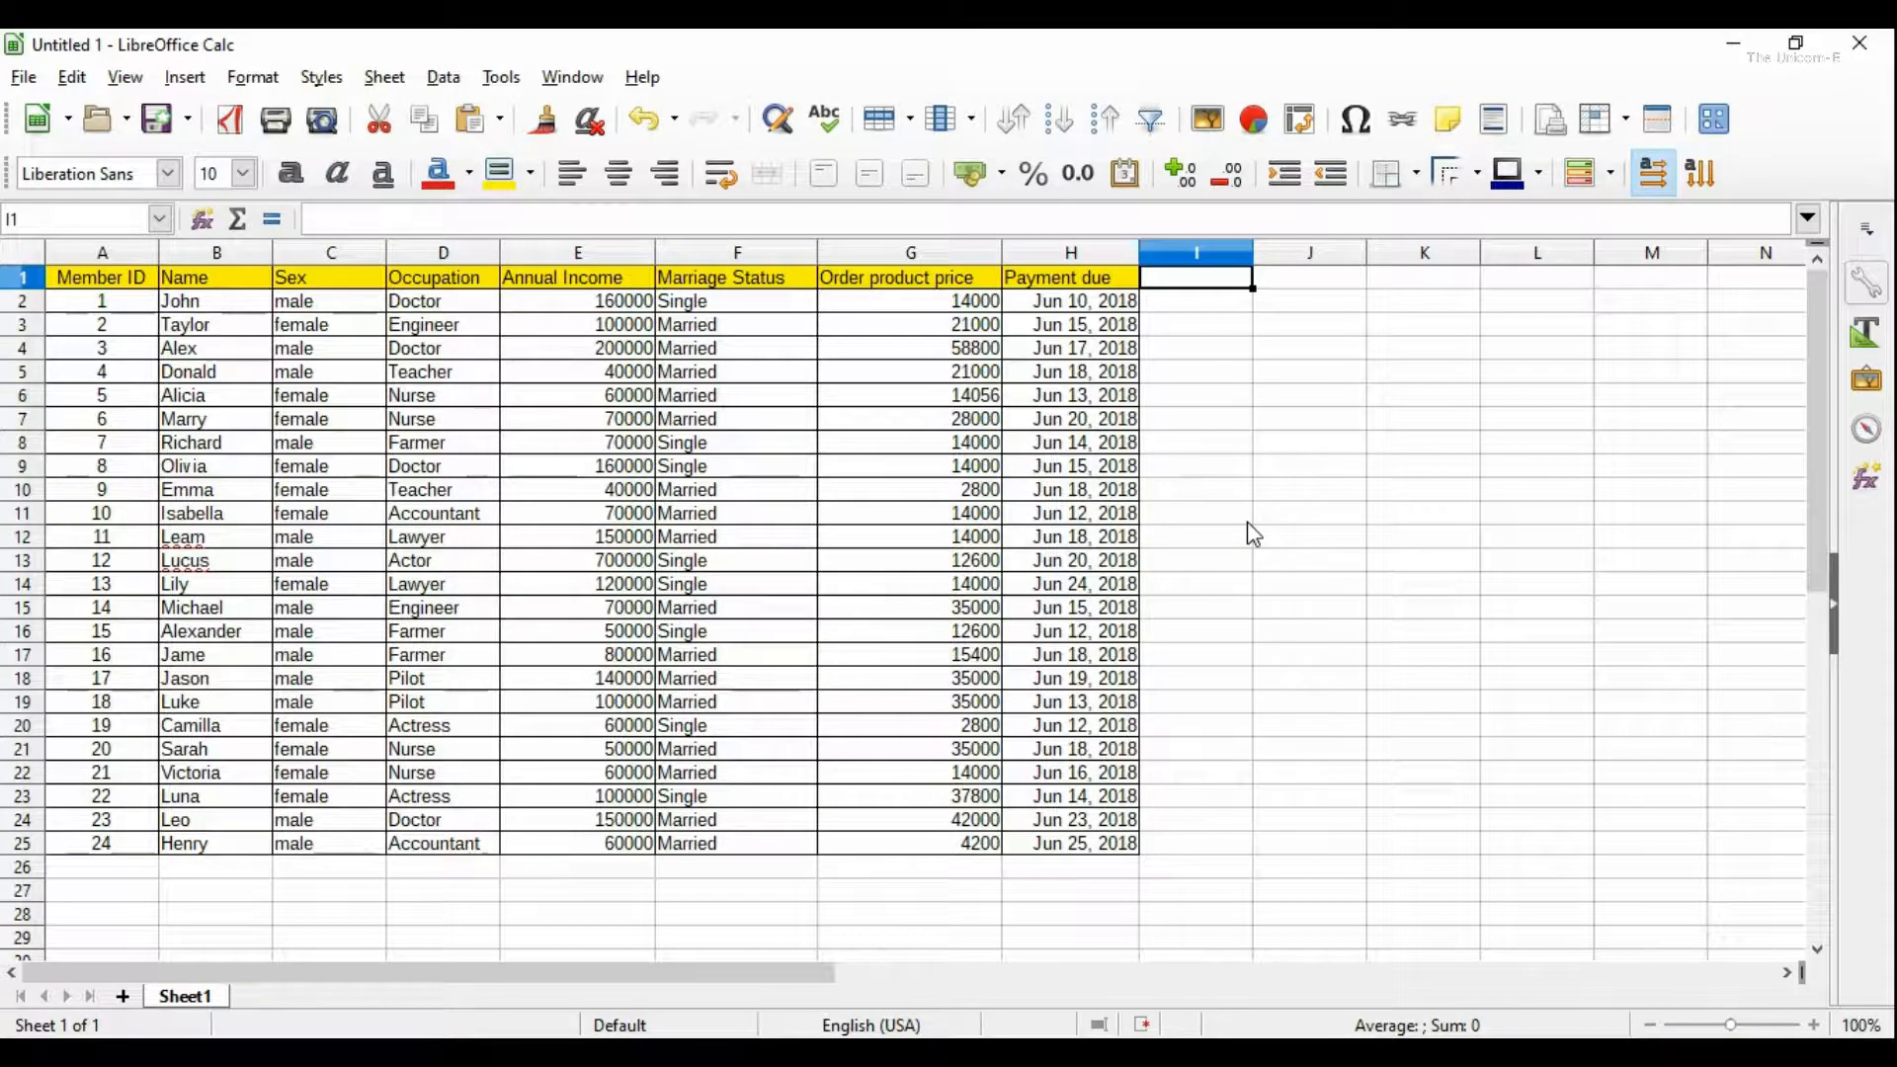
type("Remai")
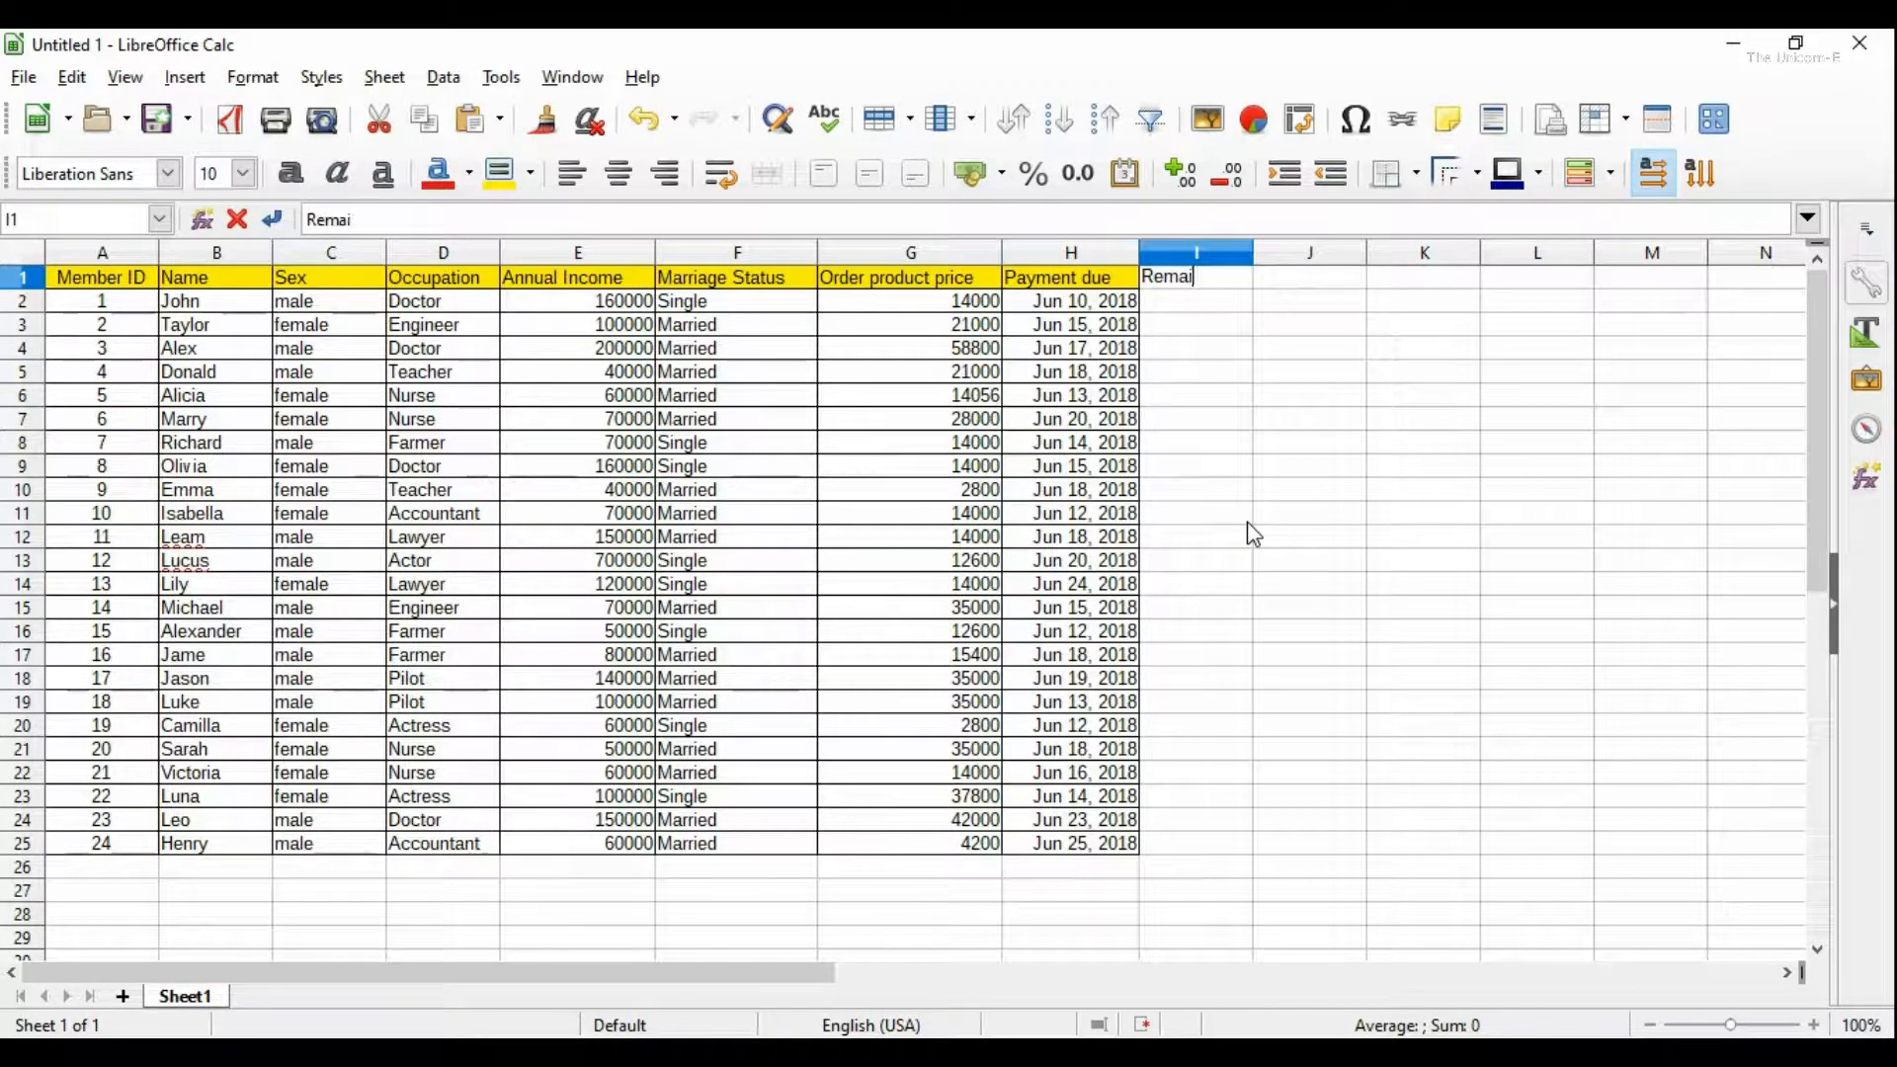
type("ning ")
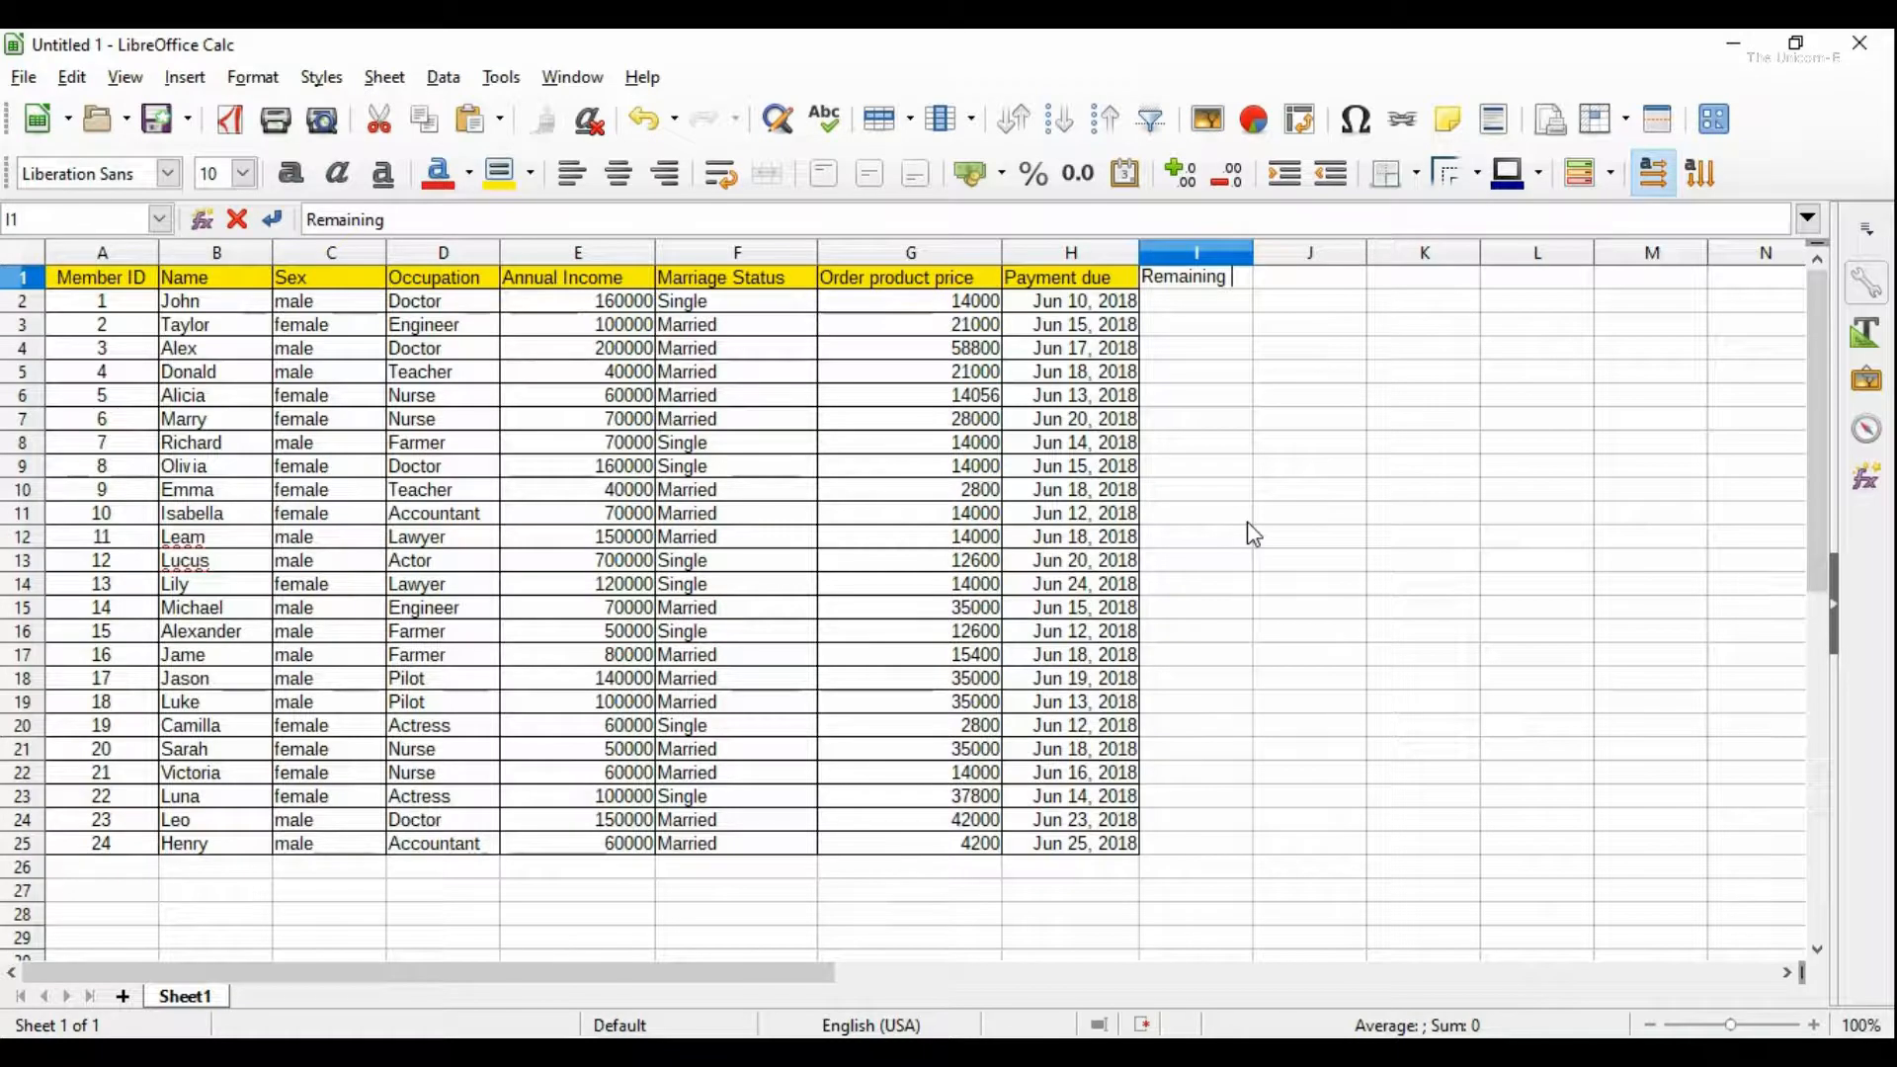
type("days")
key("Return")
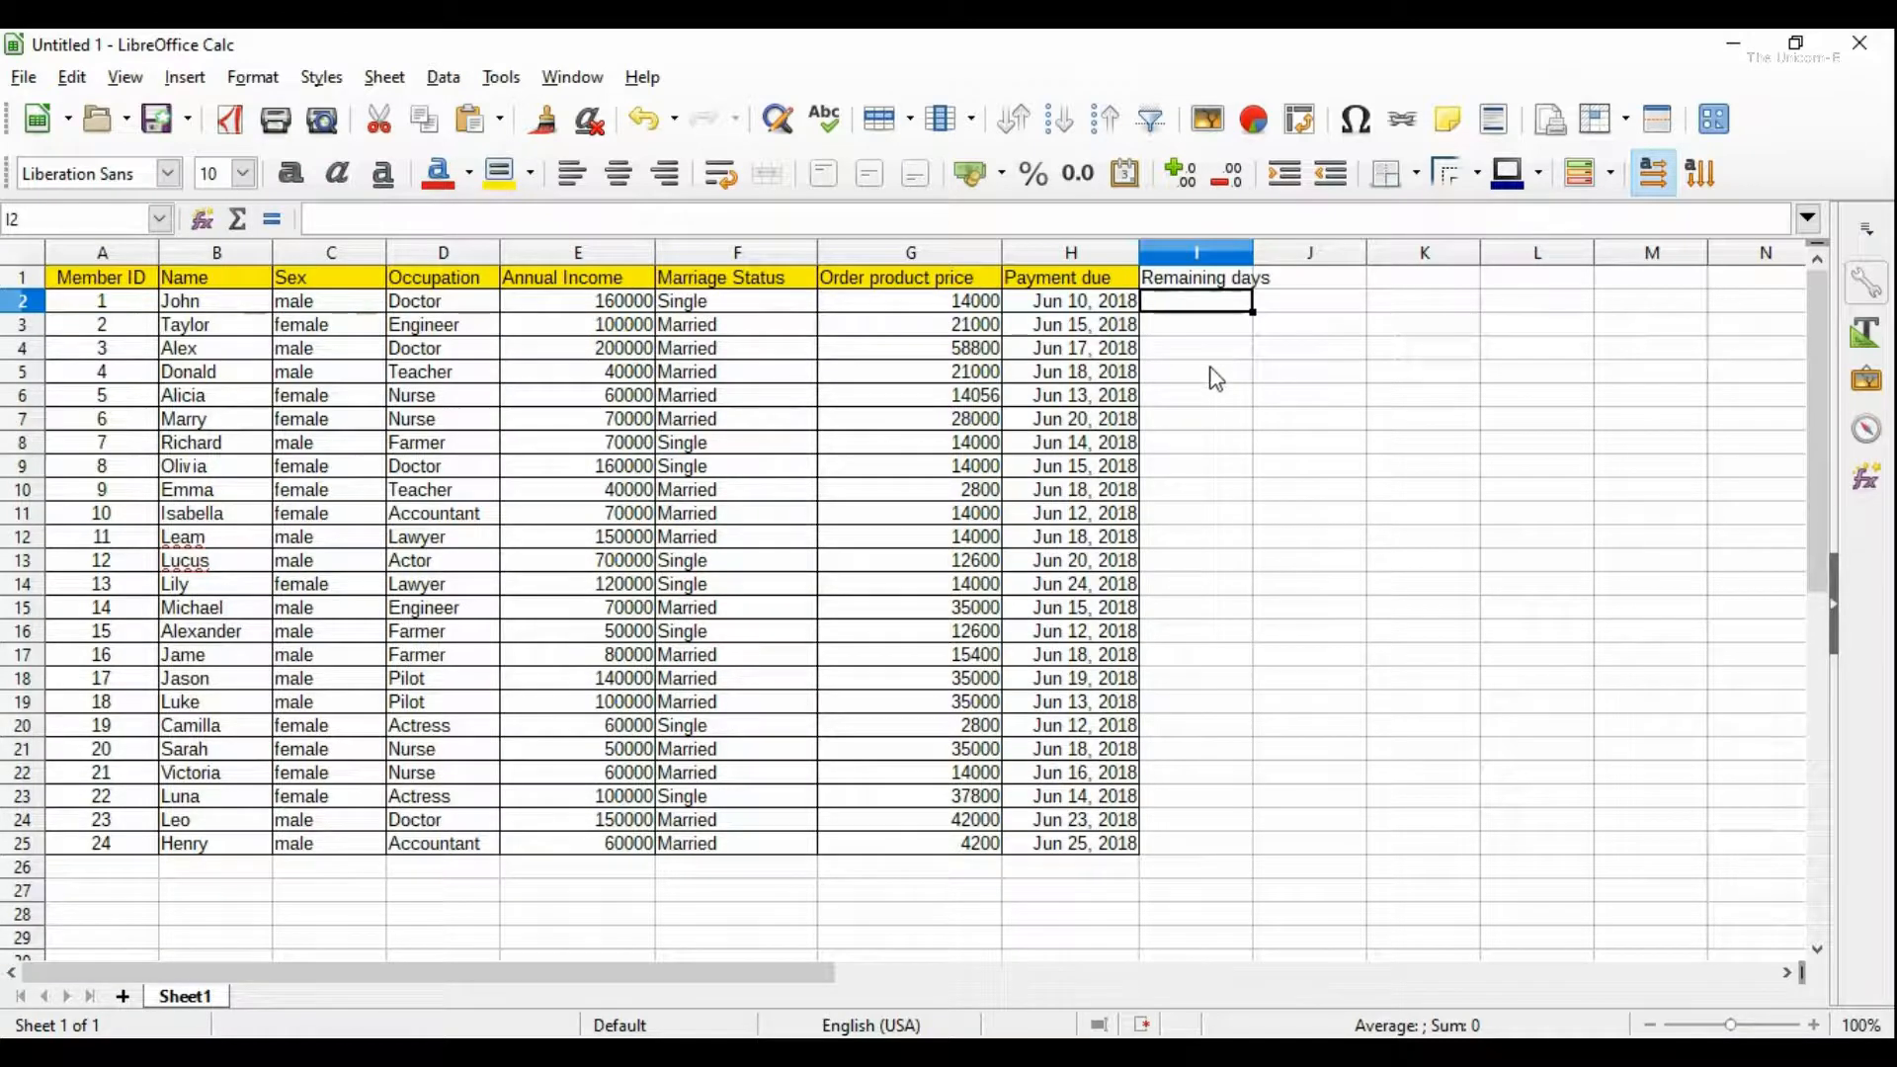
Step: Insert an empty column between the Payment due and Remaining days columns
left_click(1210, 280)
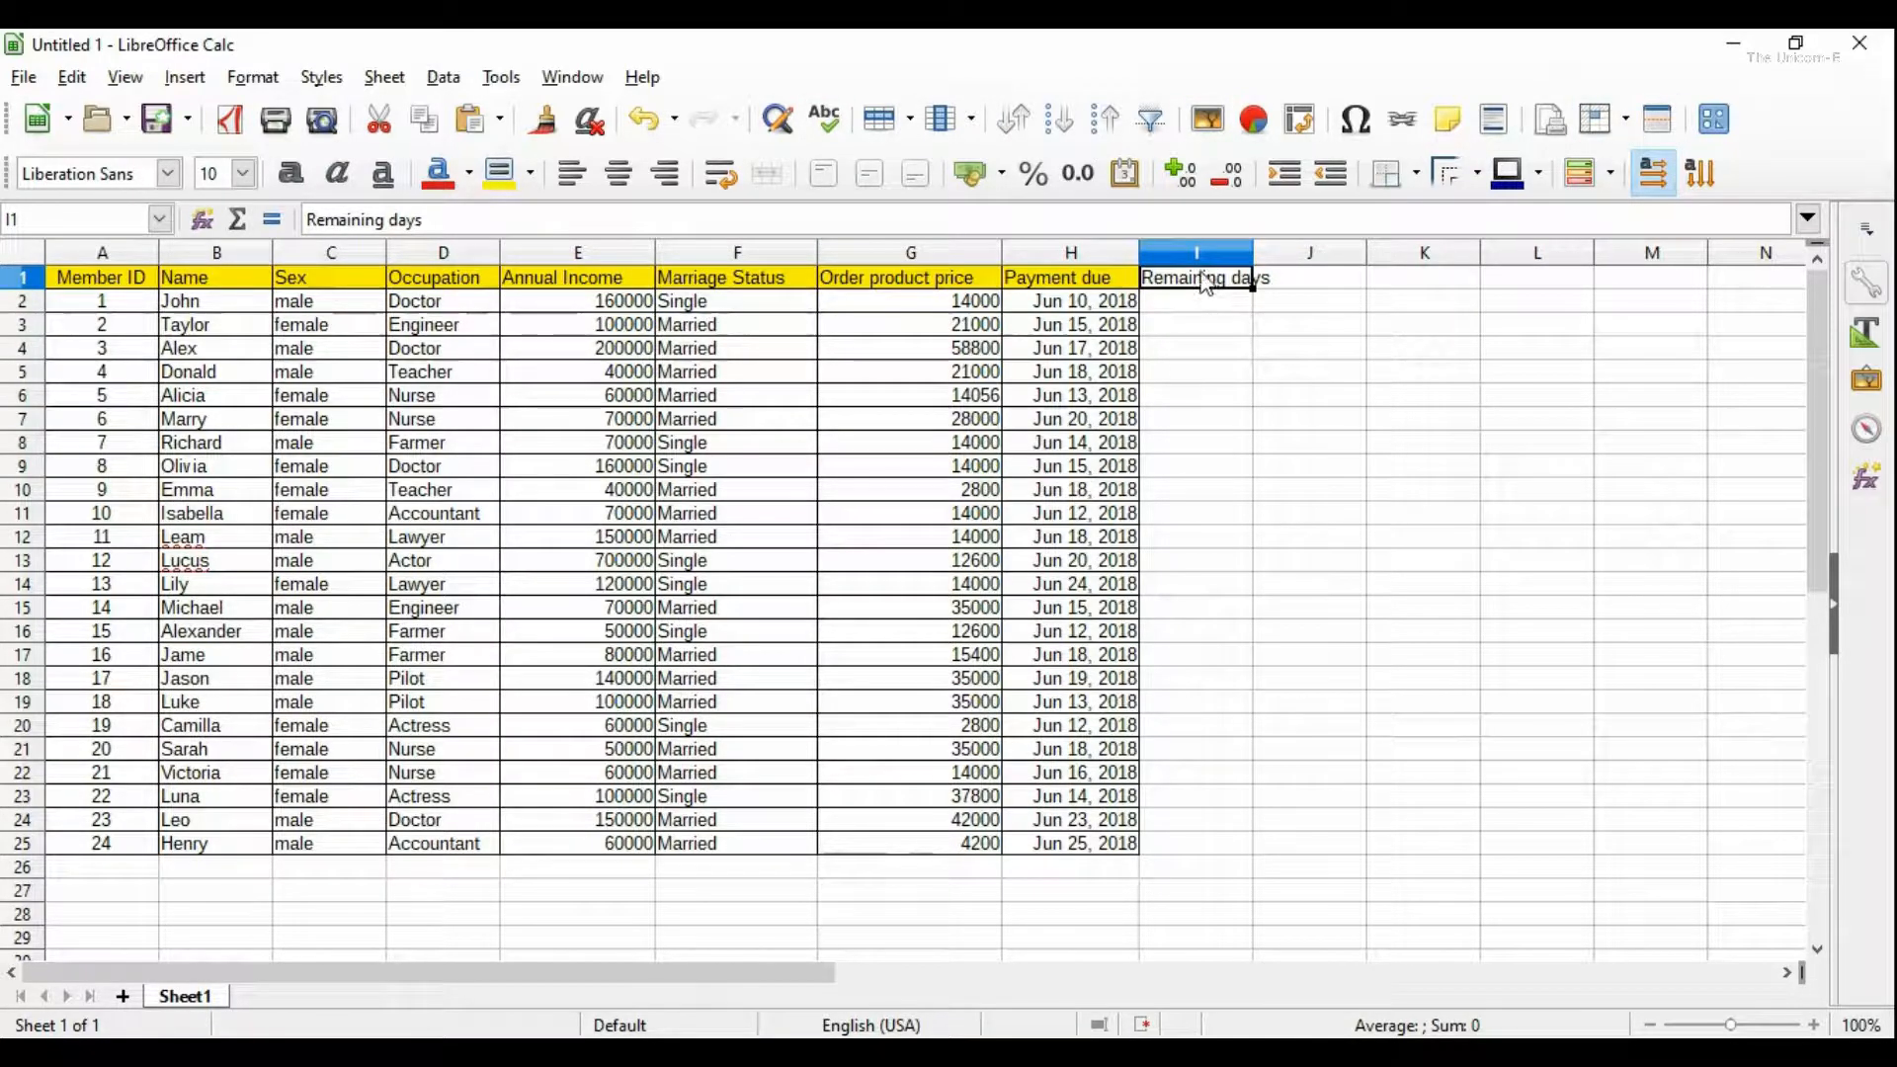
left_click(967, 123)
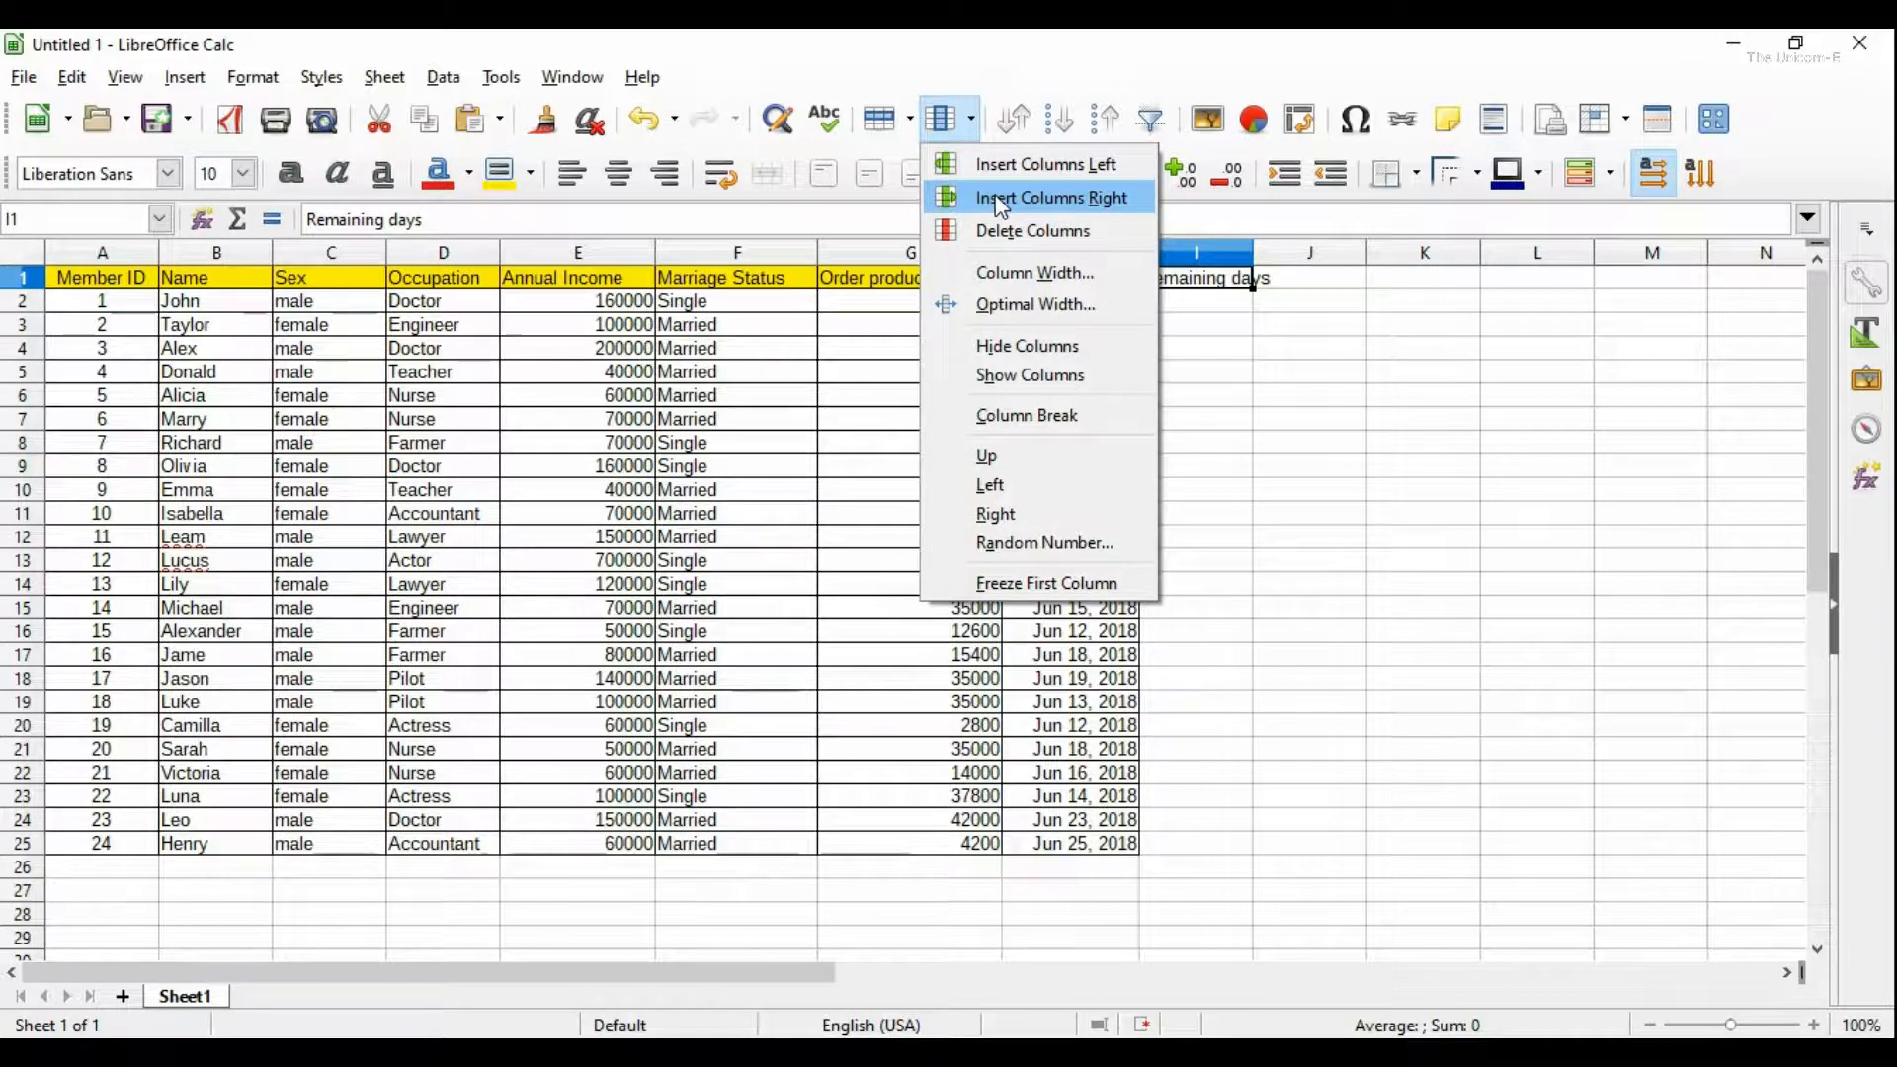
left_click(1000, 166)
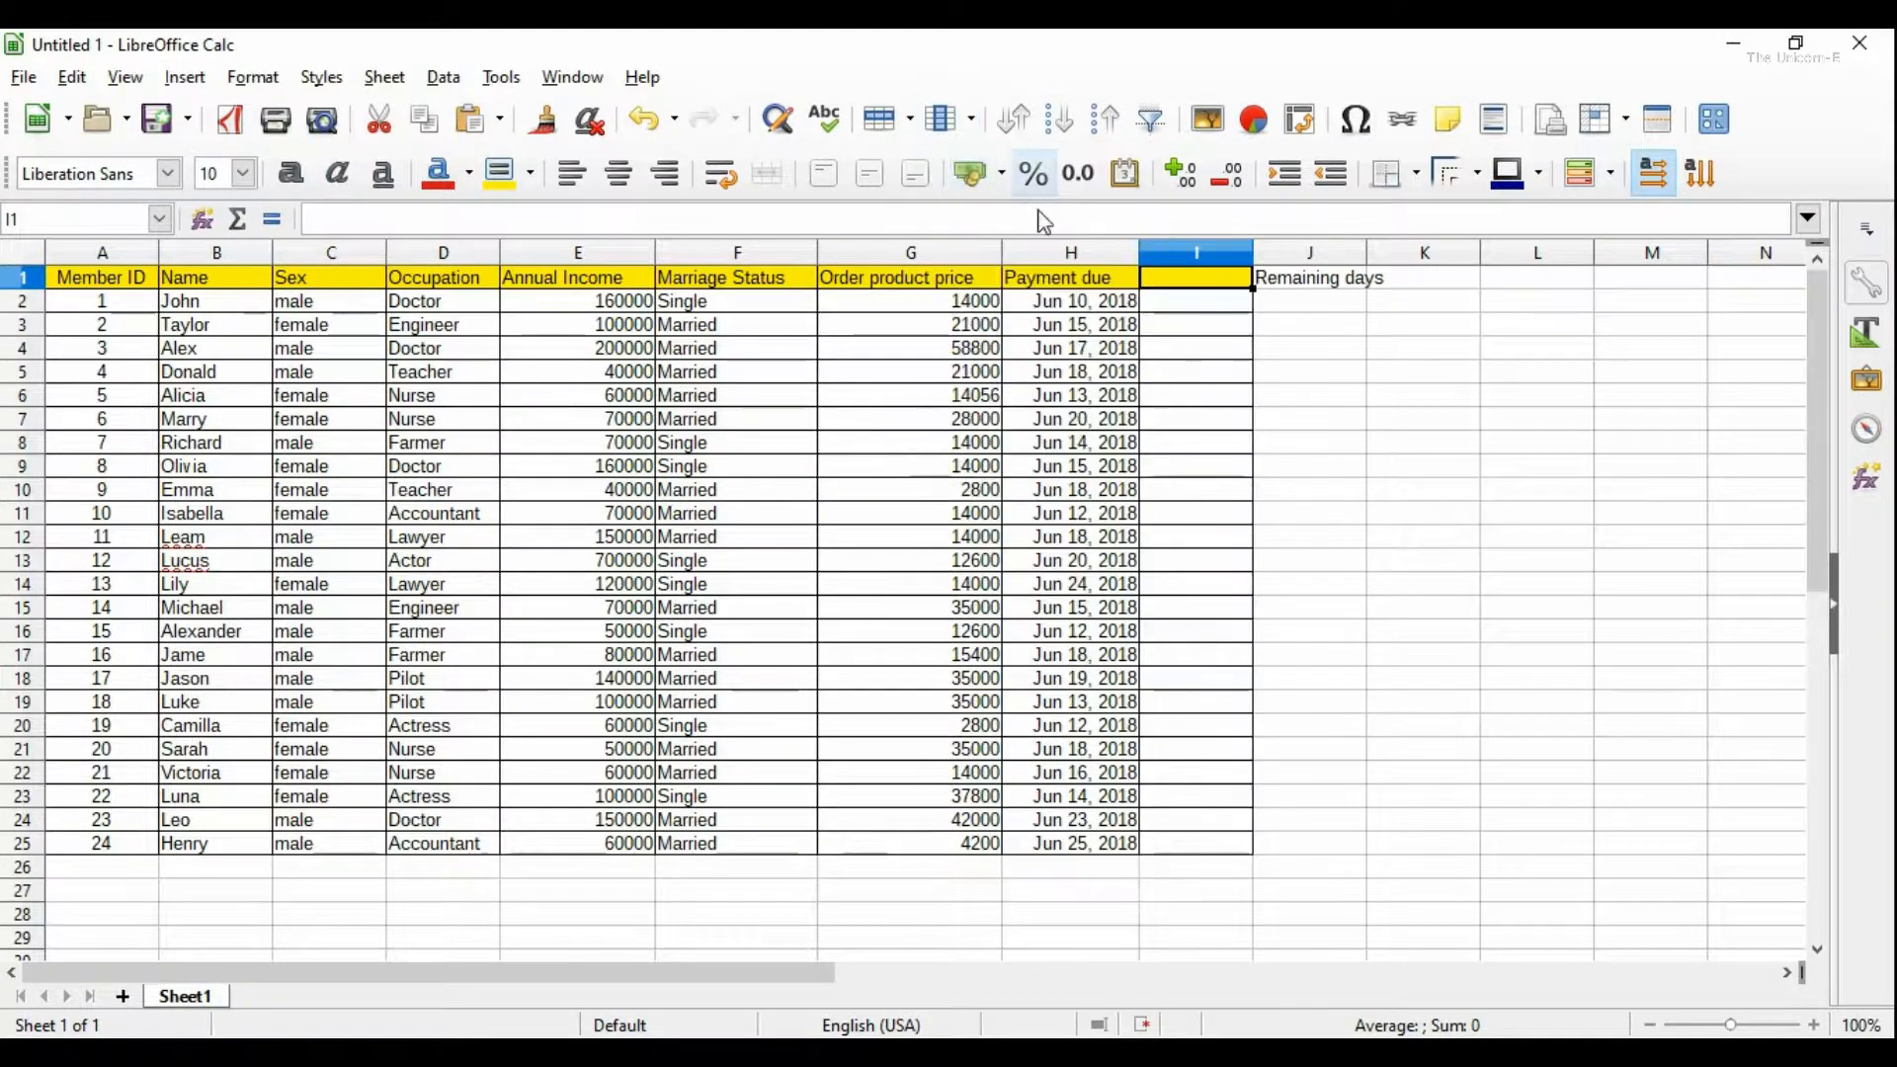
left_click(1318, 375)
left_click(1190, 283)
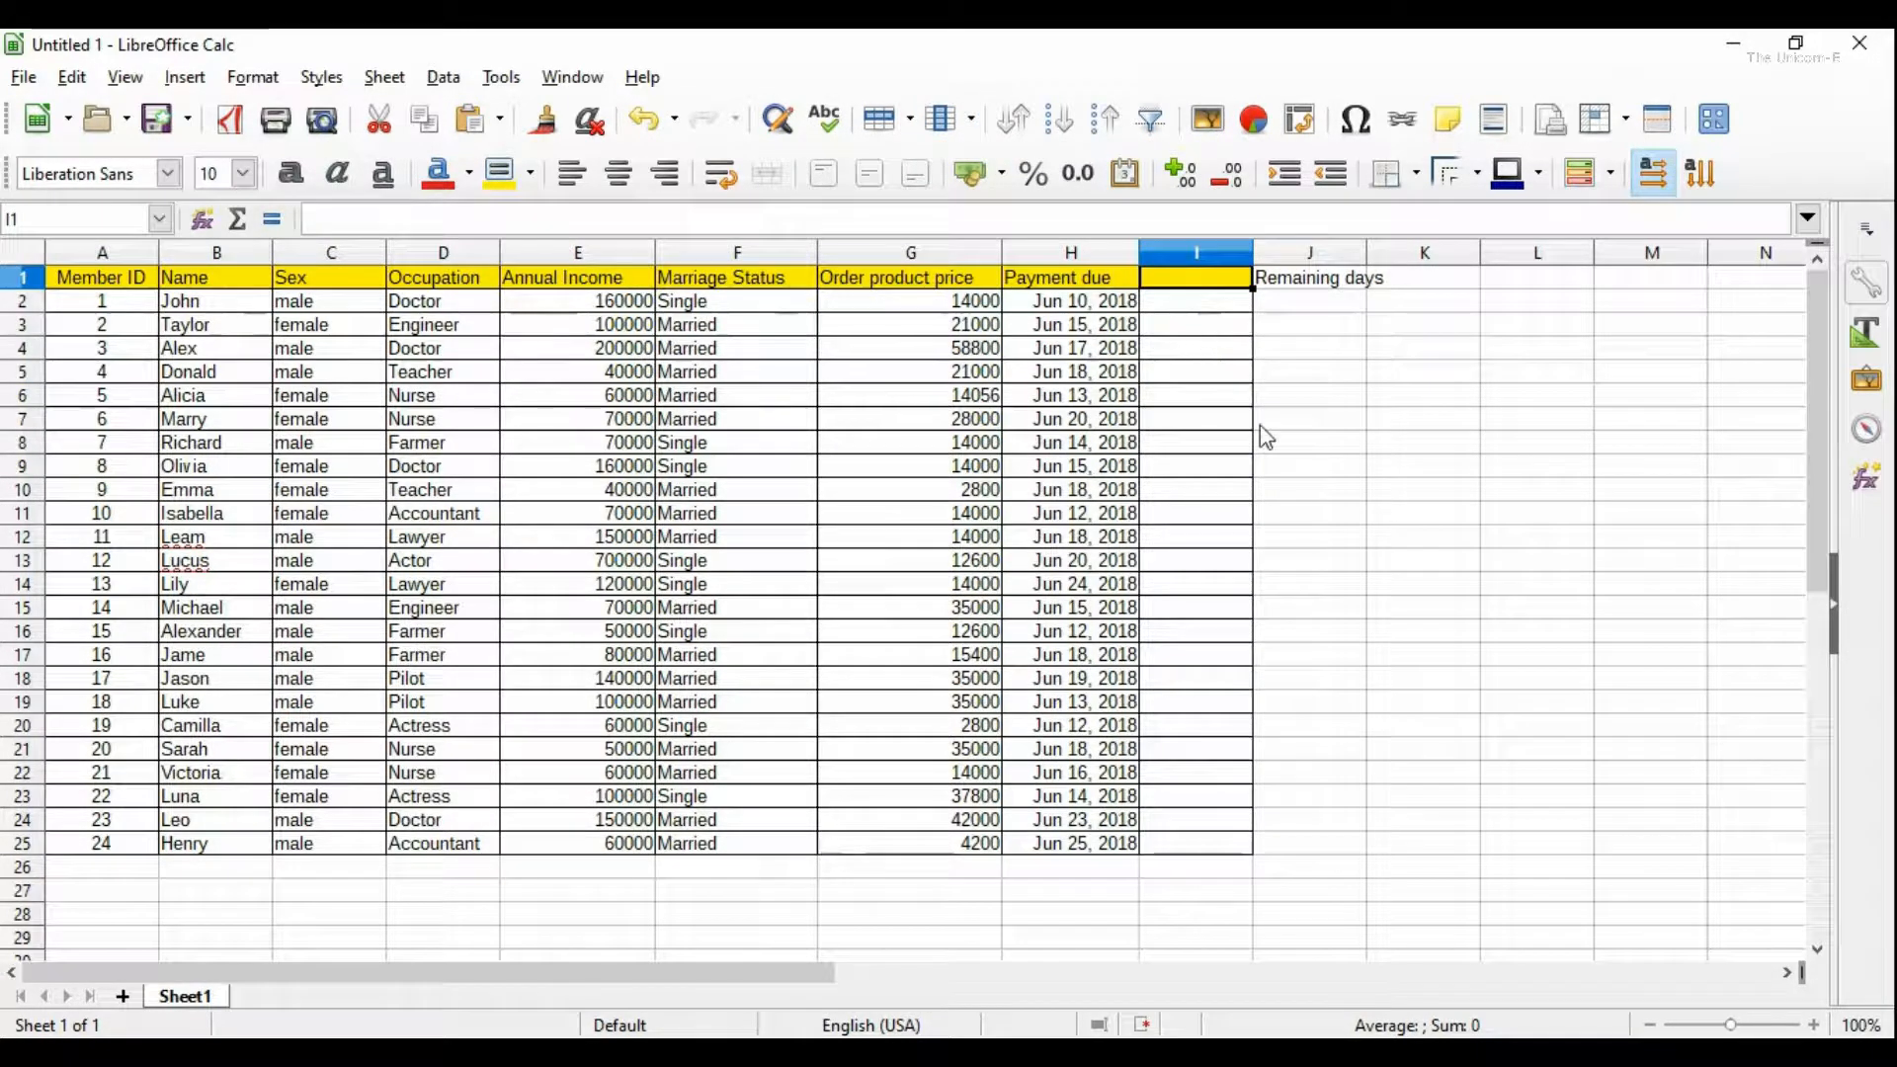
Step: Enter the heading "Today" in cell I1 between Payment due and Remaining days
type("To")
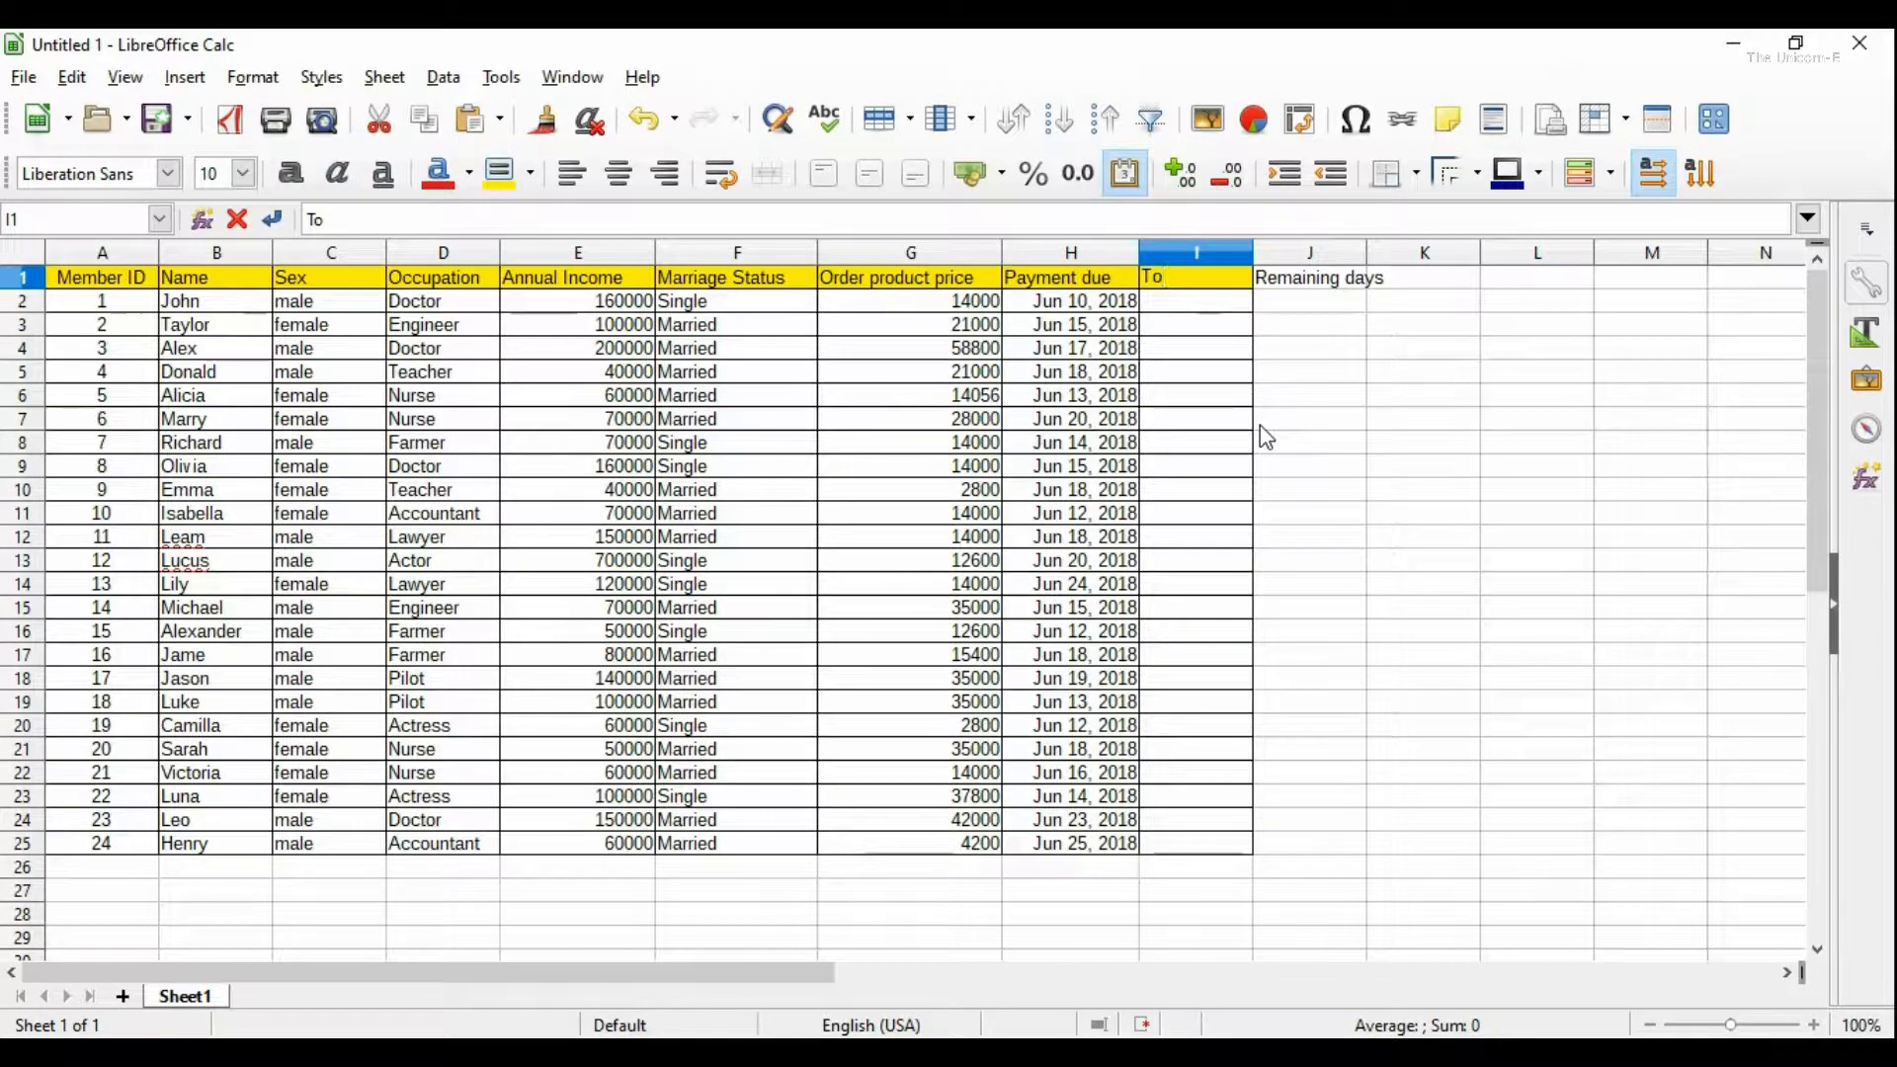
type("day")
key("Return")
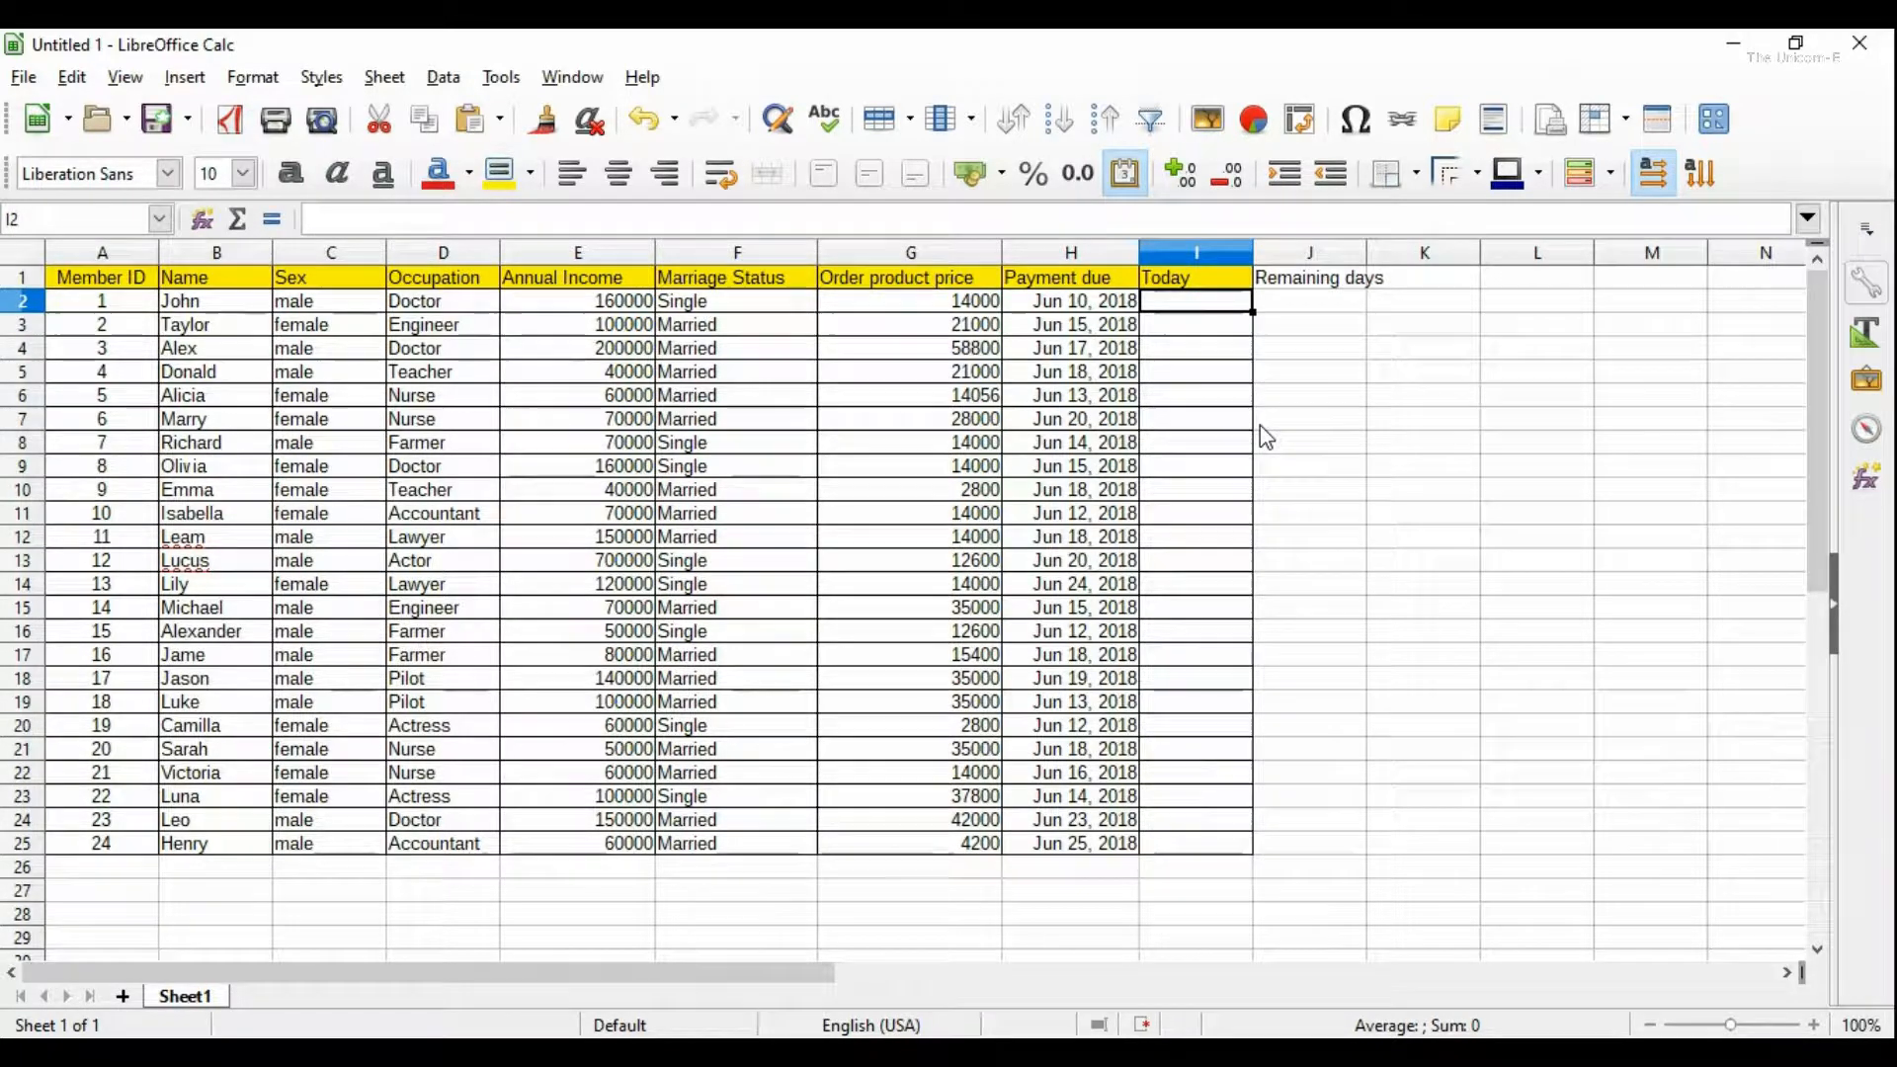
Step: Enter the formula =TODAY() in cell I2 and fill it down the Today column through row 25
type("=")
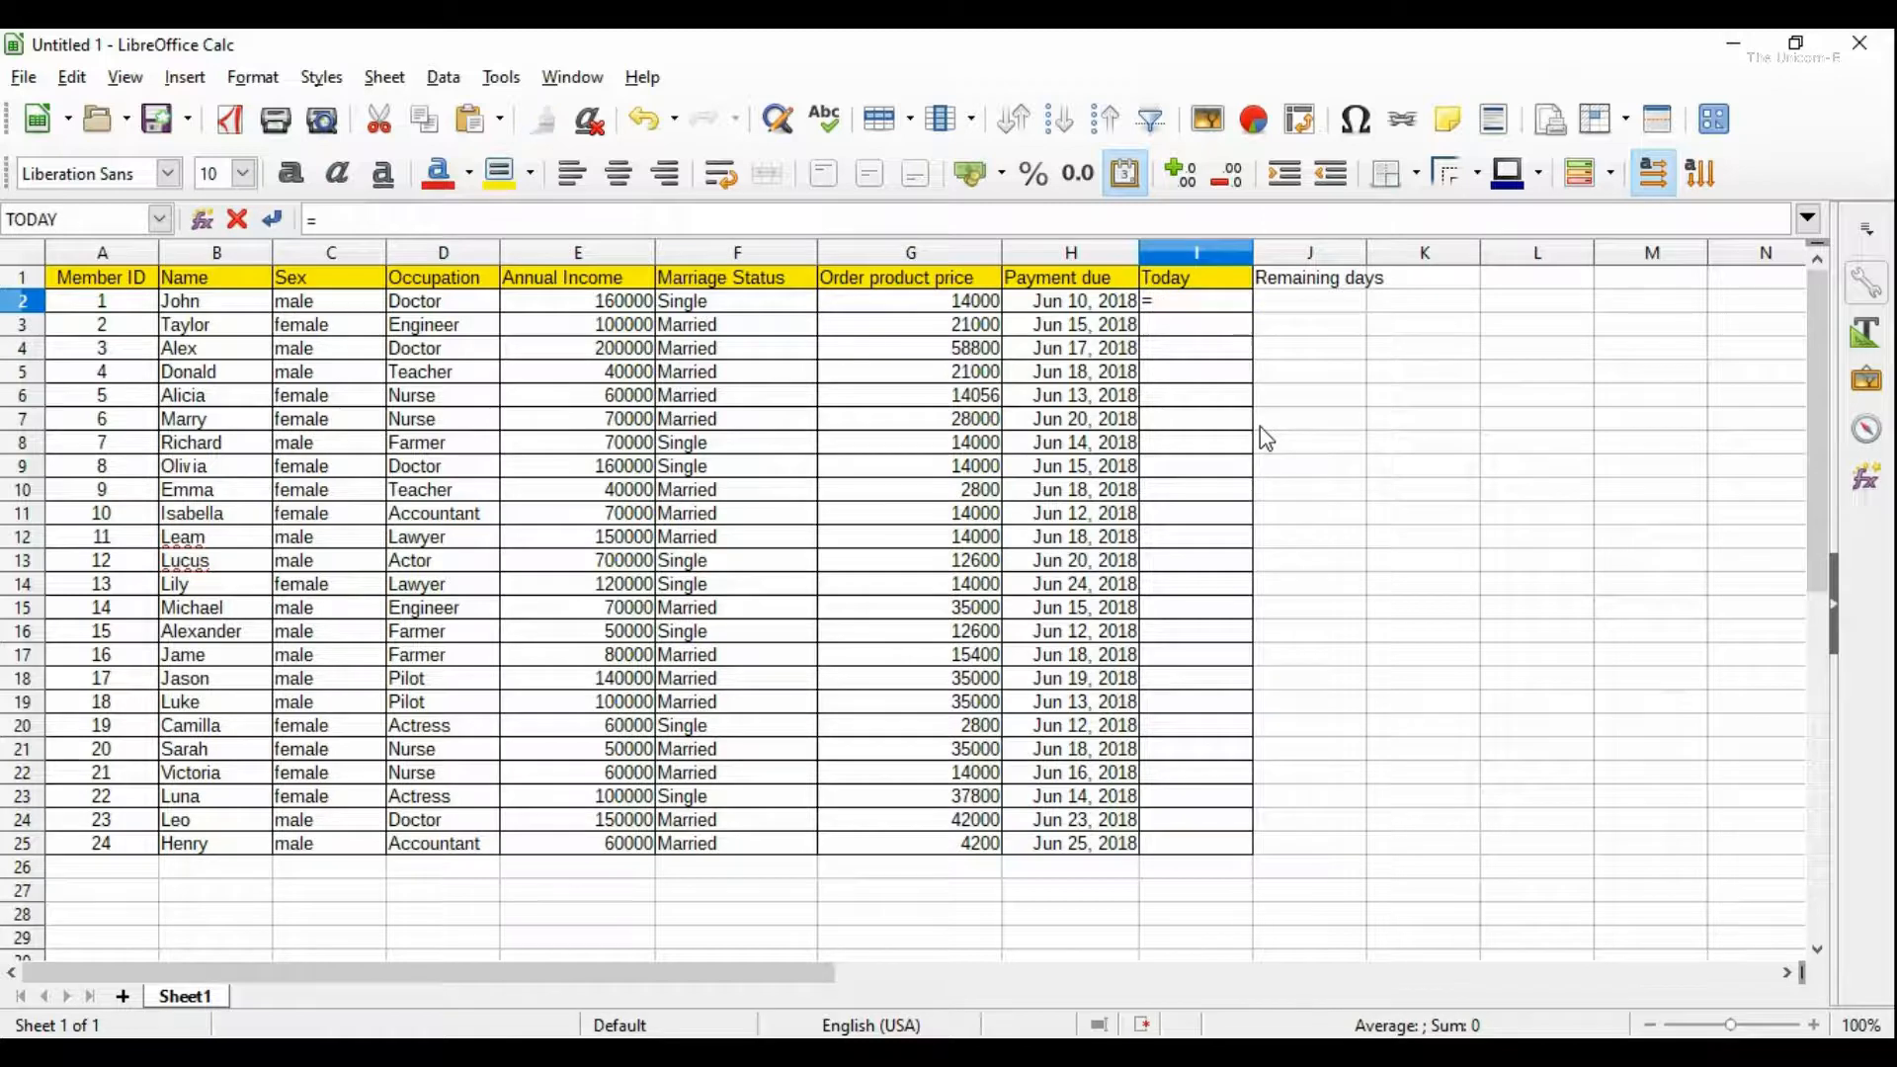
type("today()")
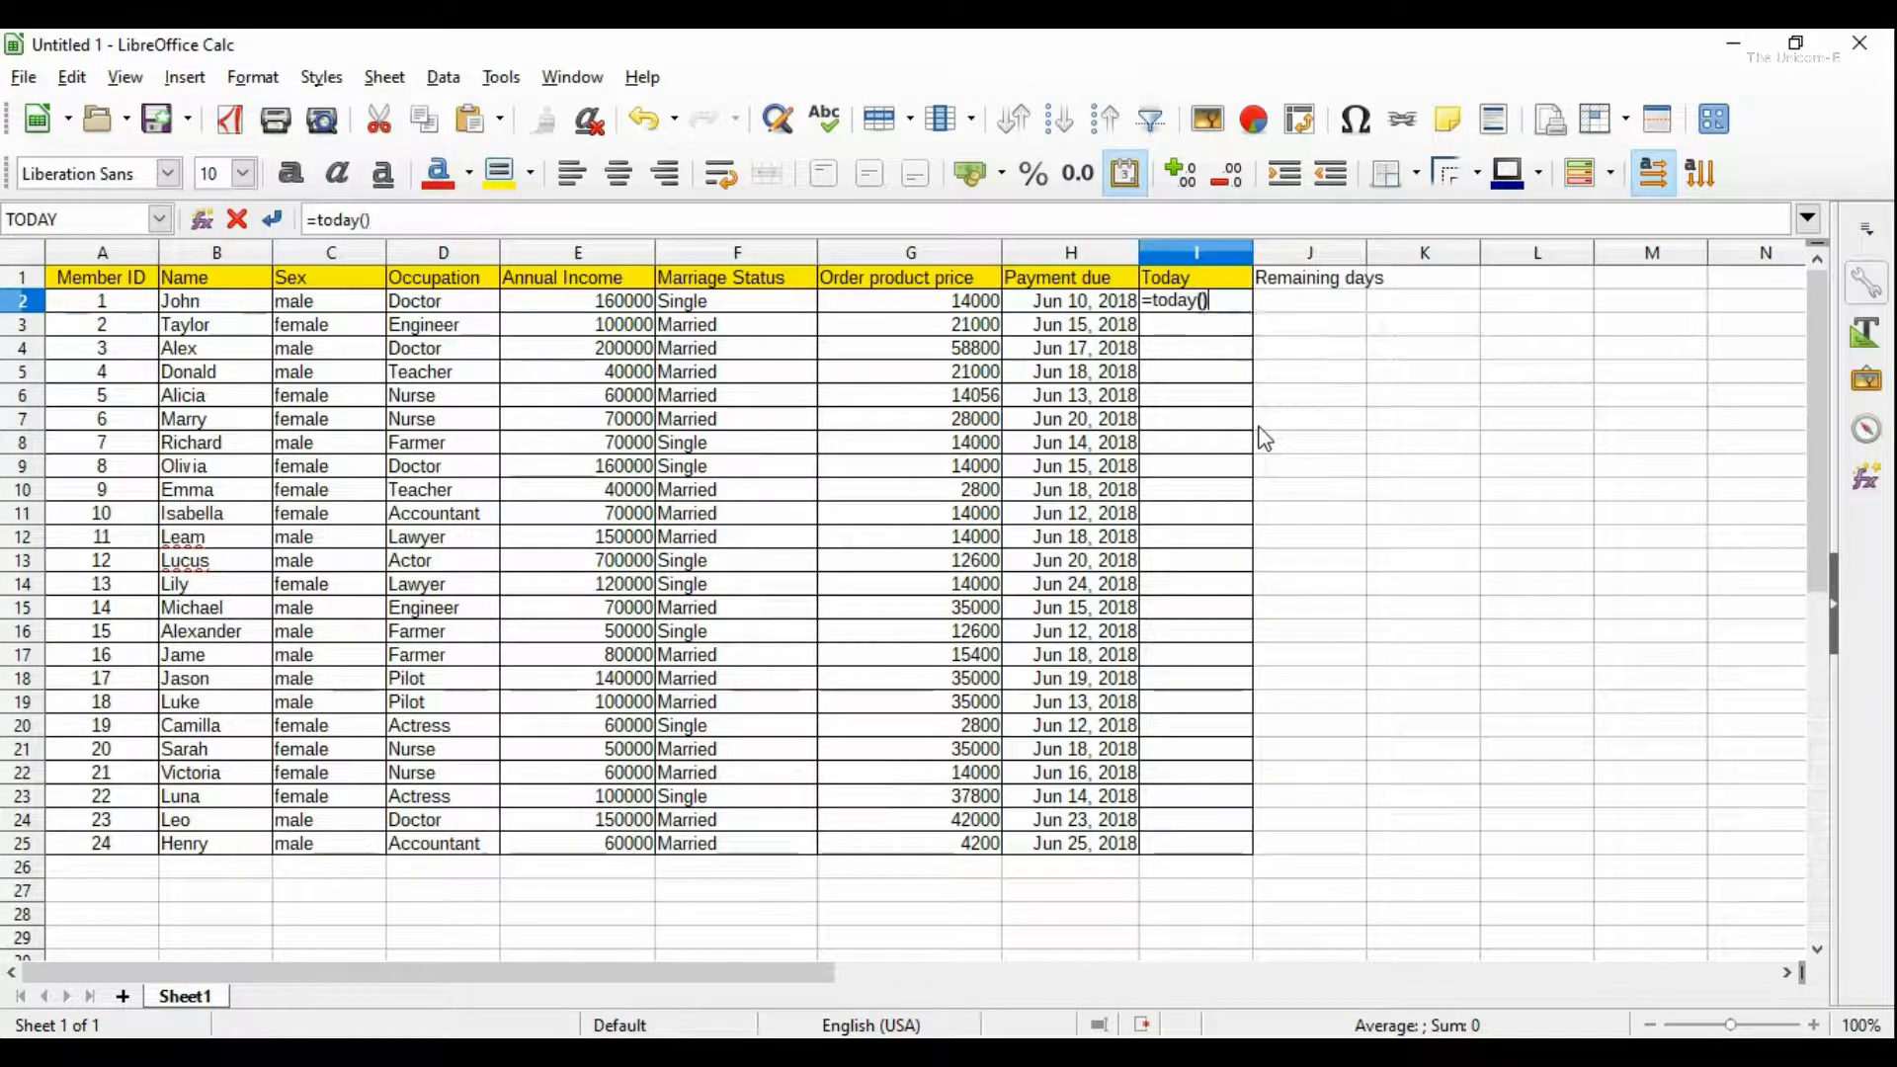
key("Return")
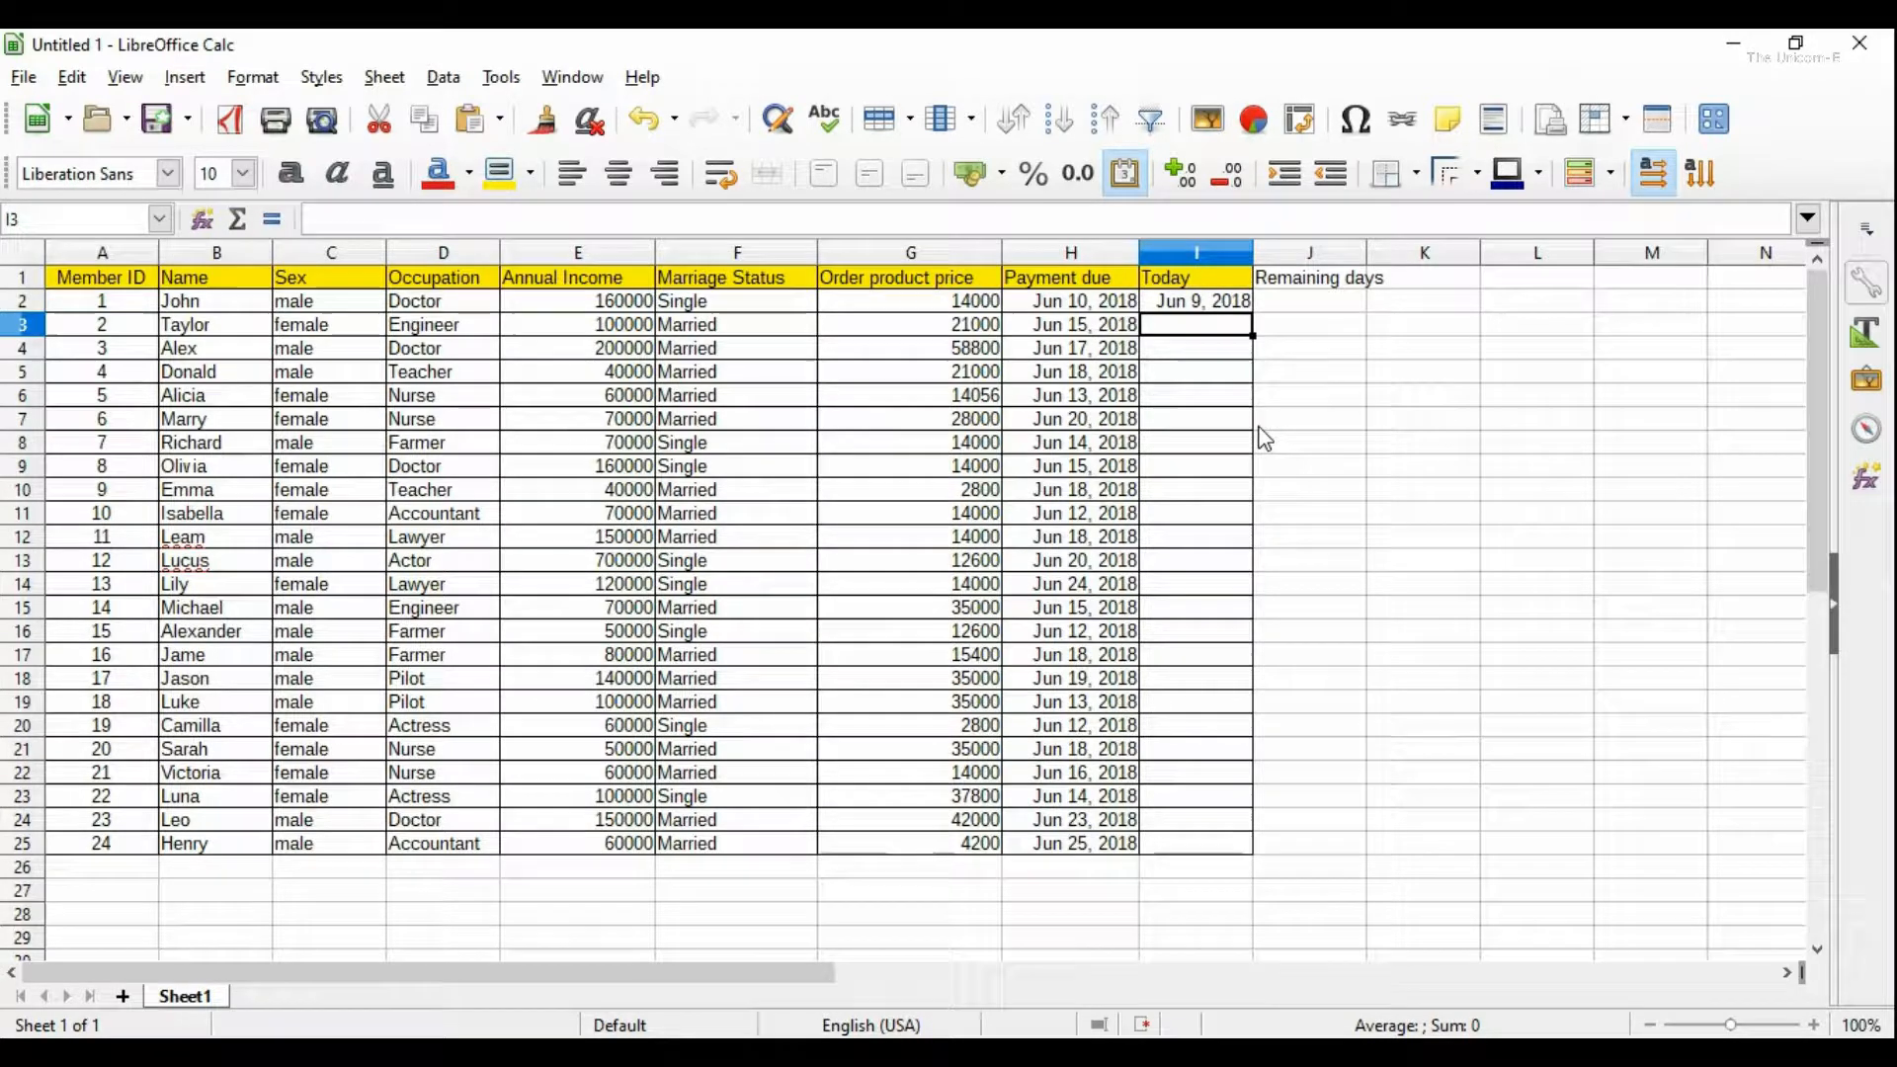
left_click(1213, 302)
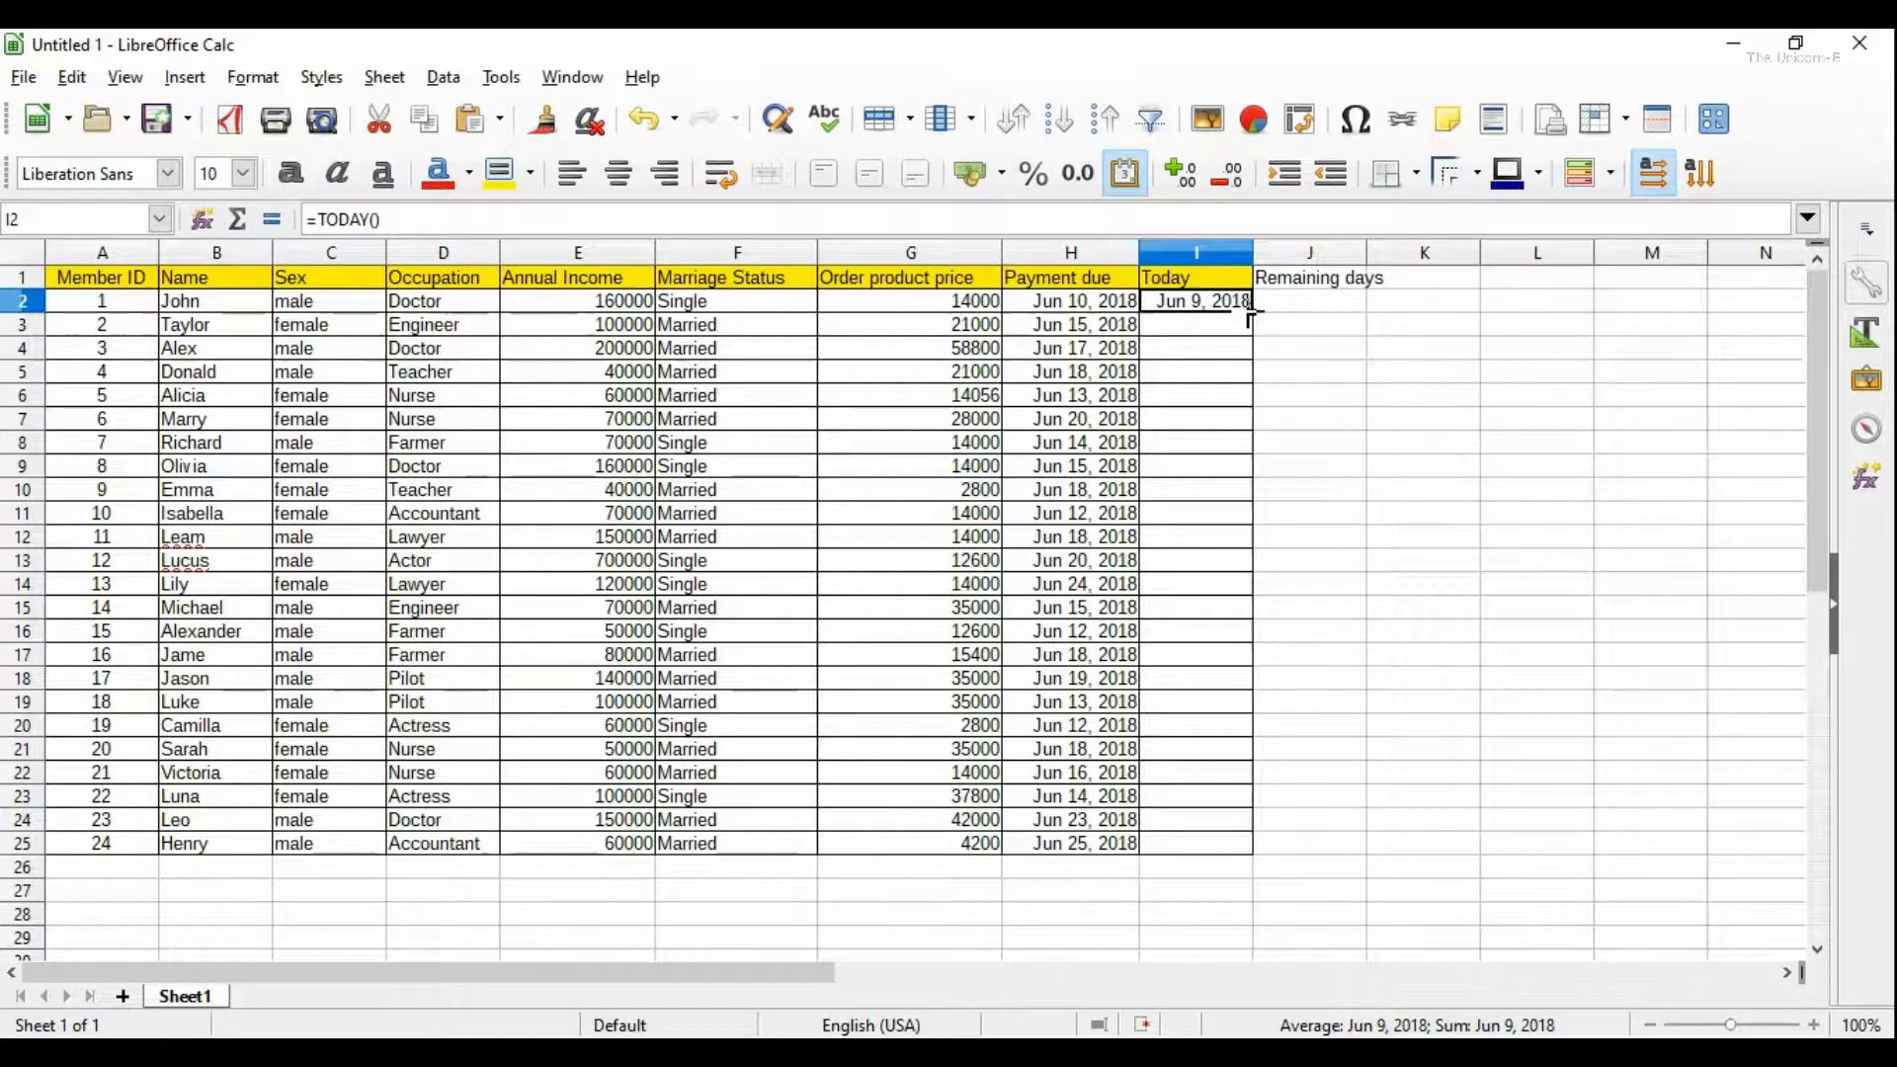
left_click_drag(1249, 312, 1237, 845)
left_click(1335, 754)
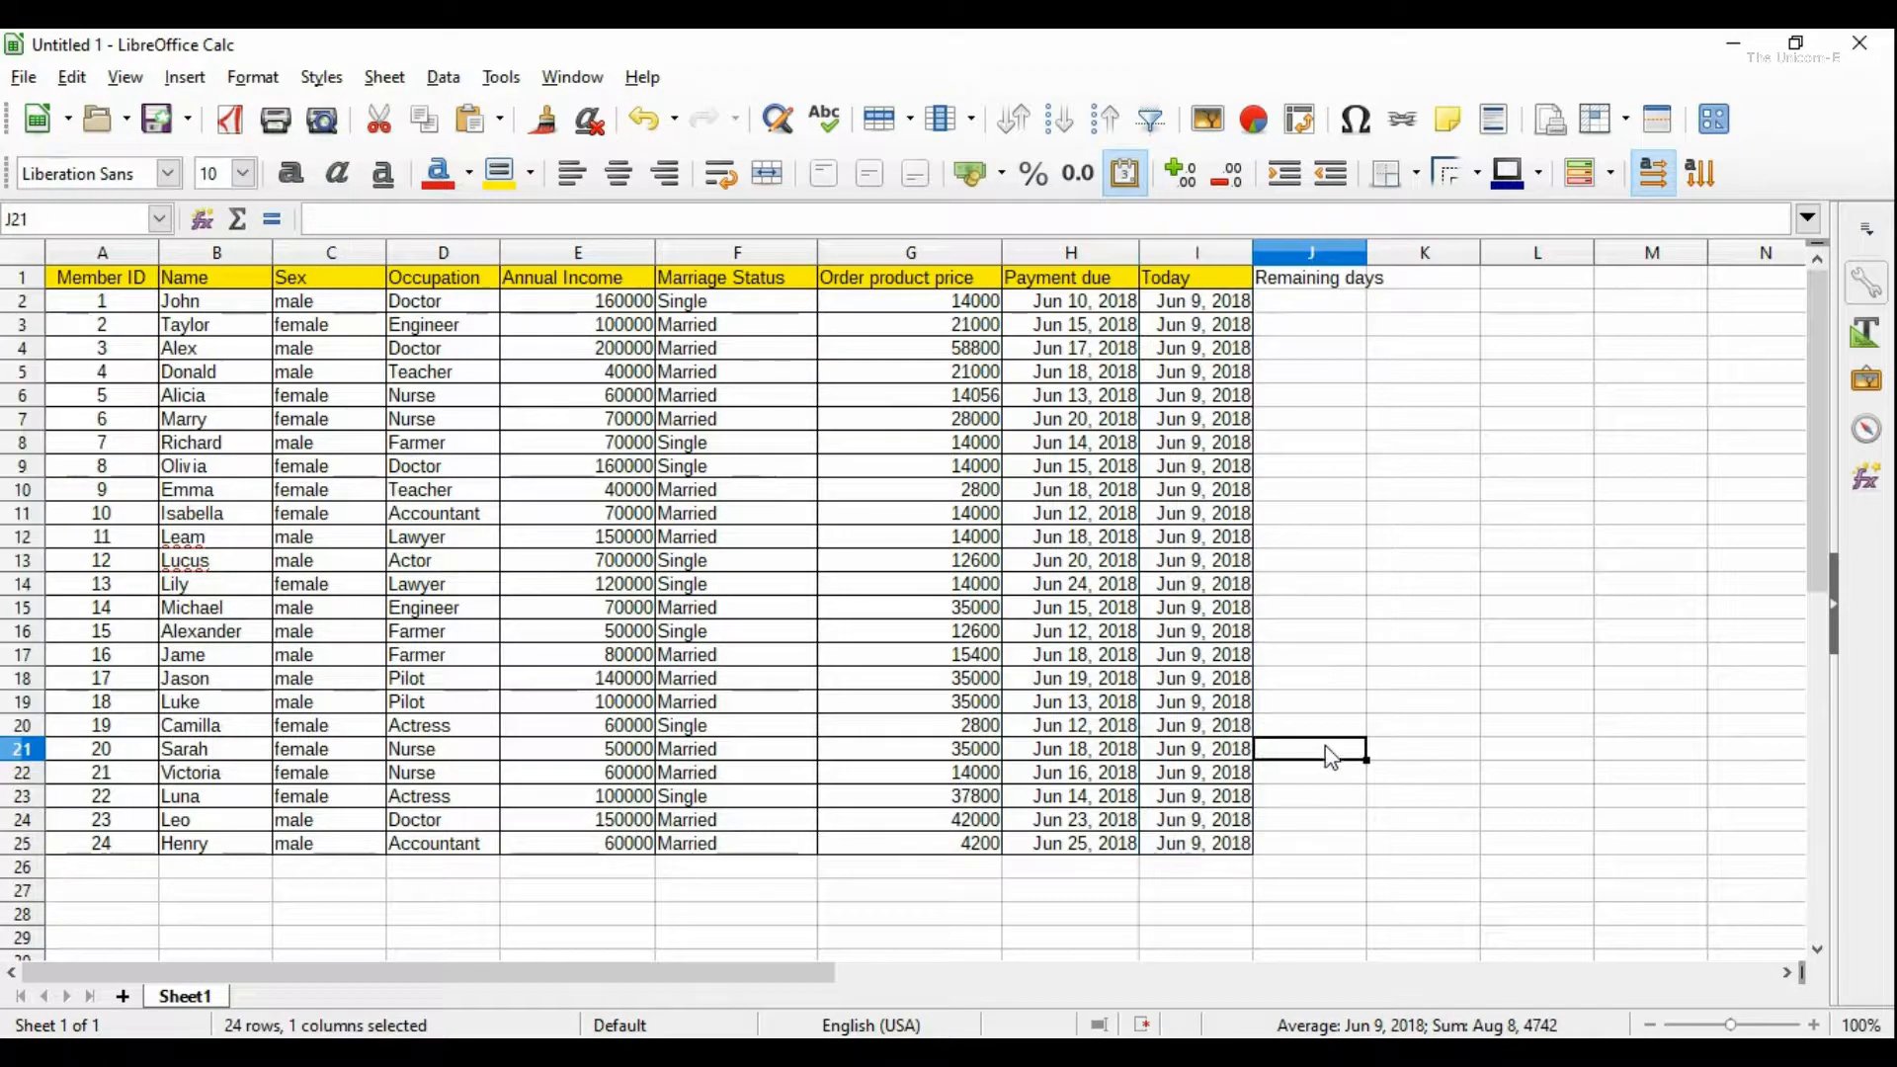
Step: Examine the cells of the Today column one by one to check that each holds the current-date formula
left_click(1194, 398)
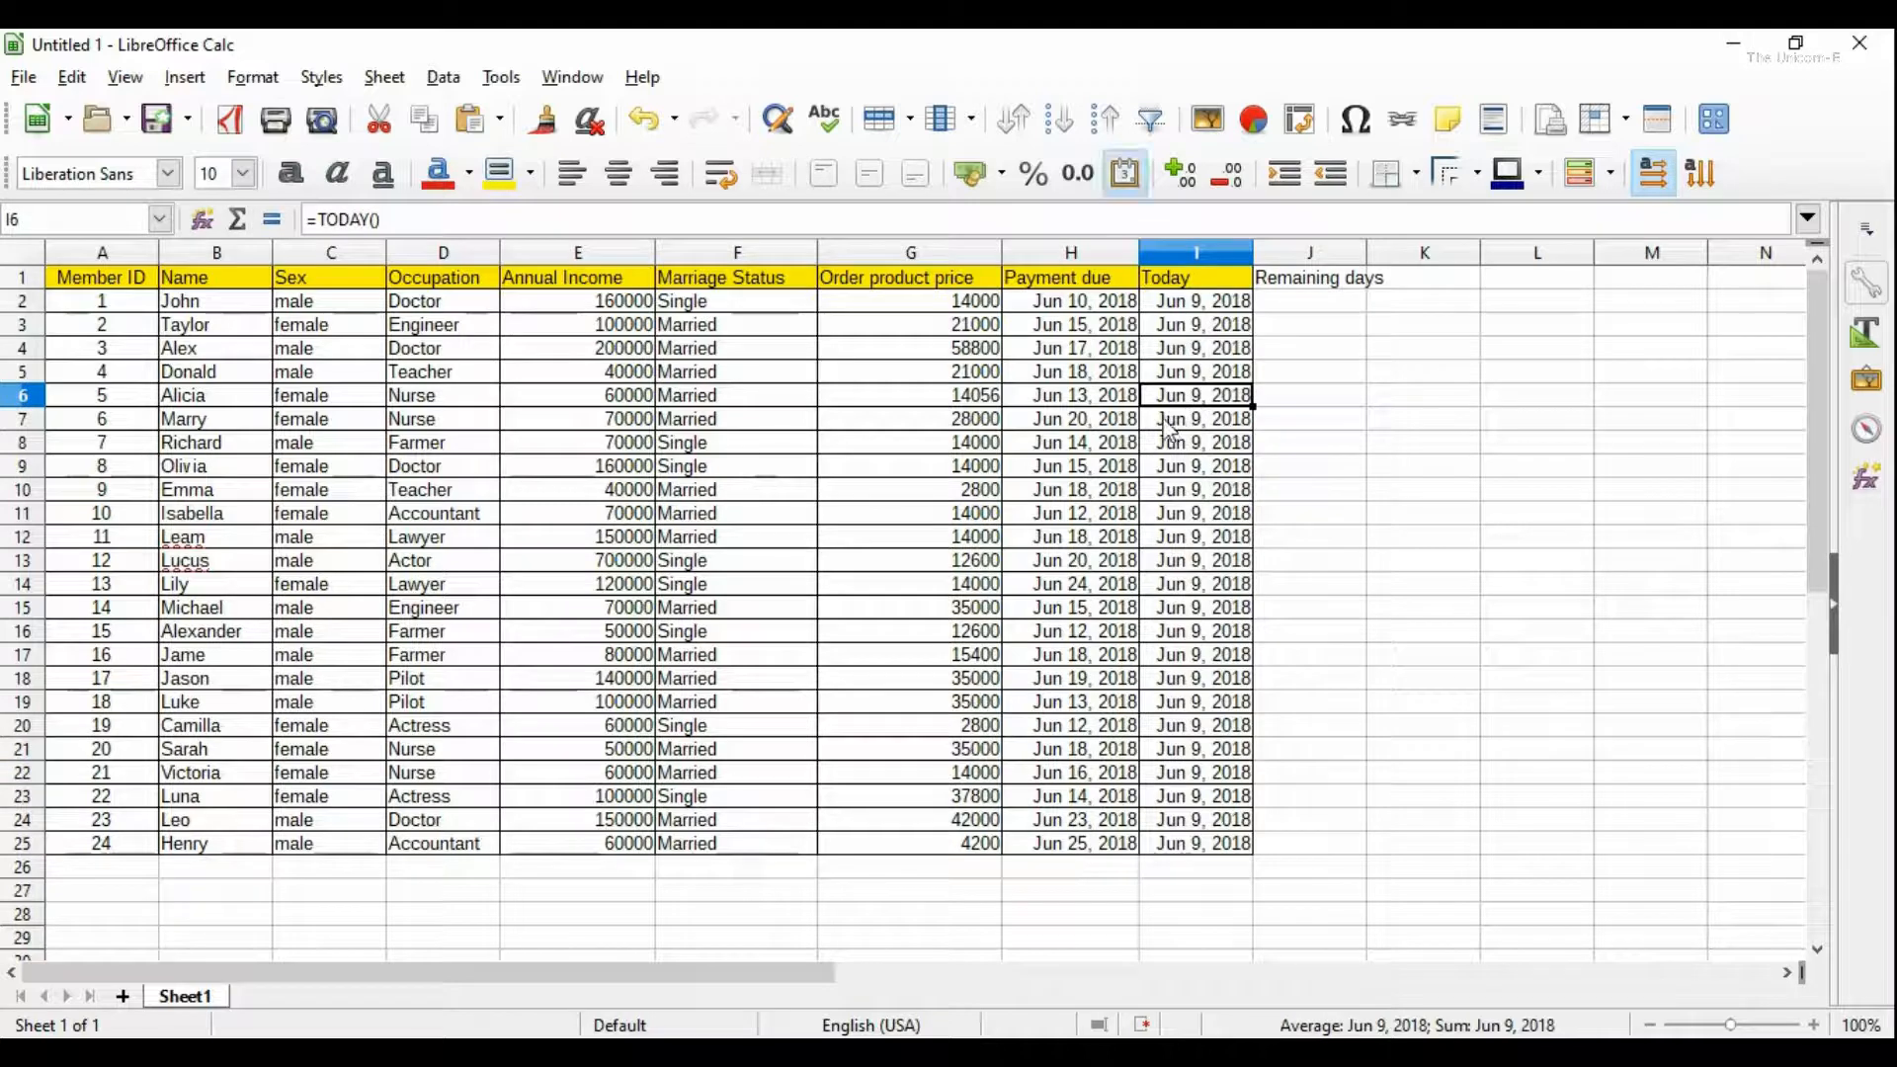
left_click(1171, 427)
key("Down")
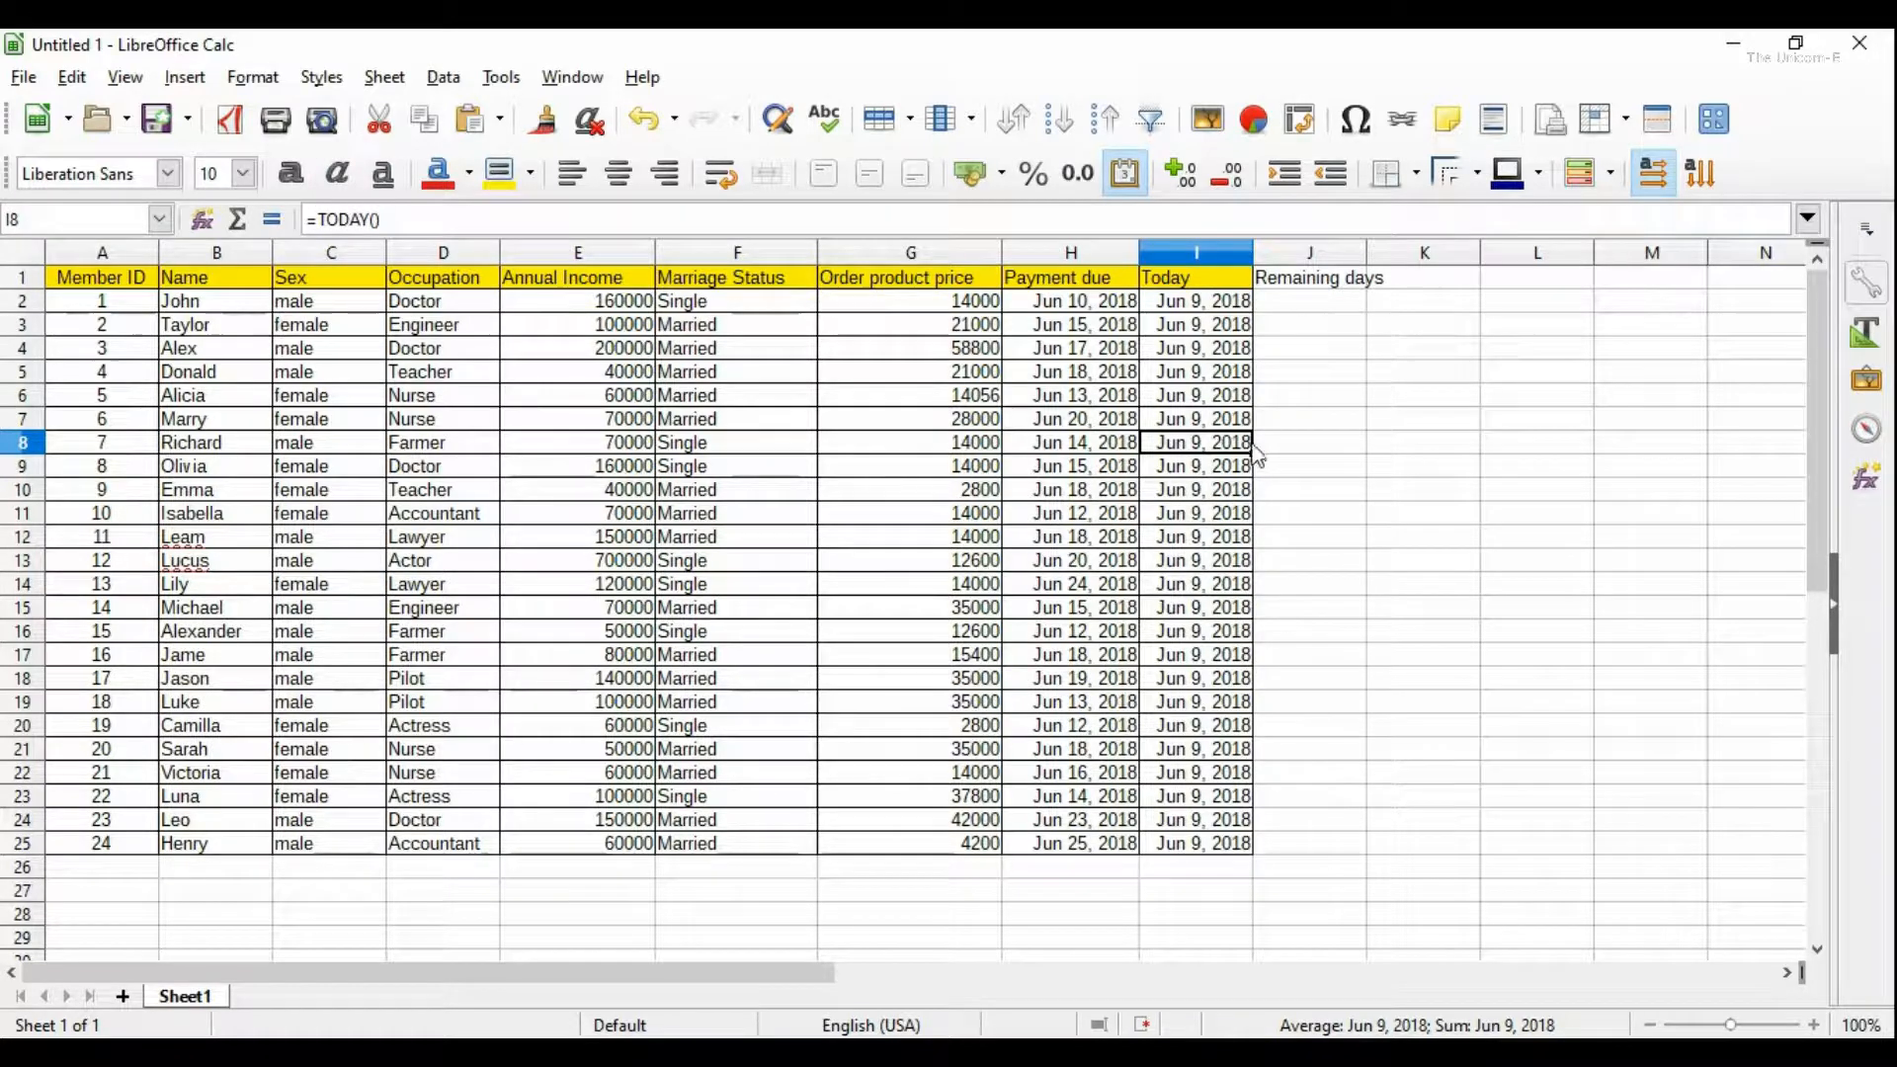
left_click(1215, 475)
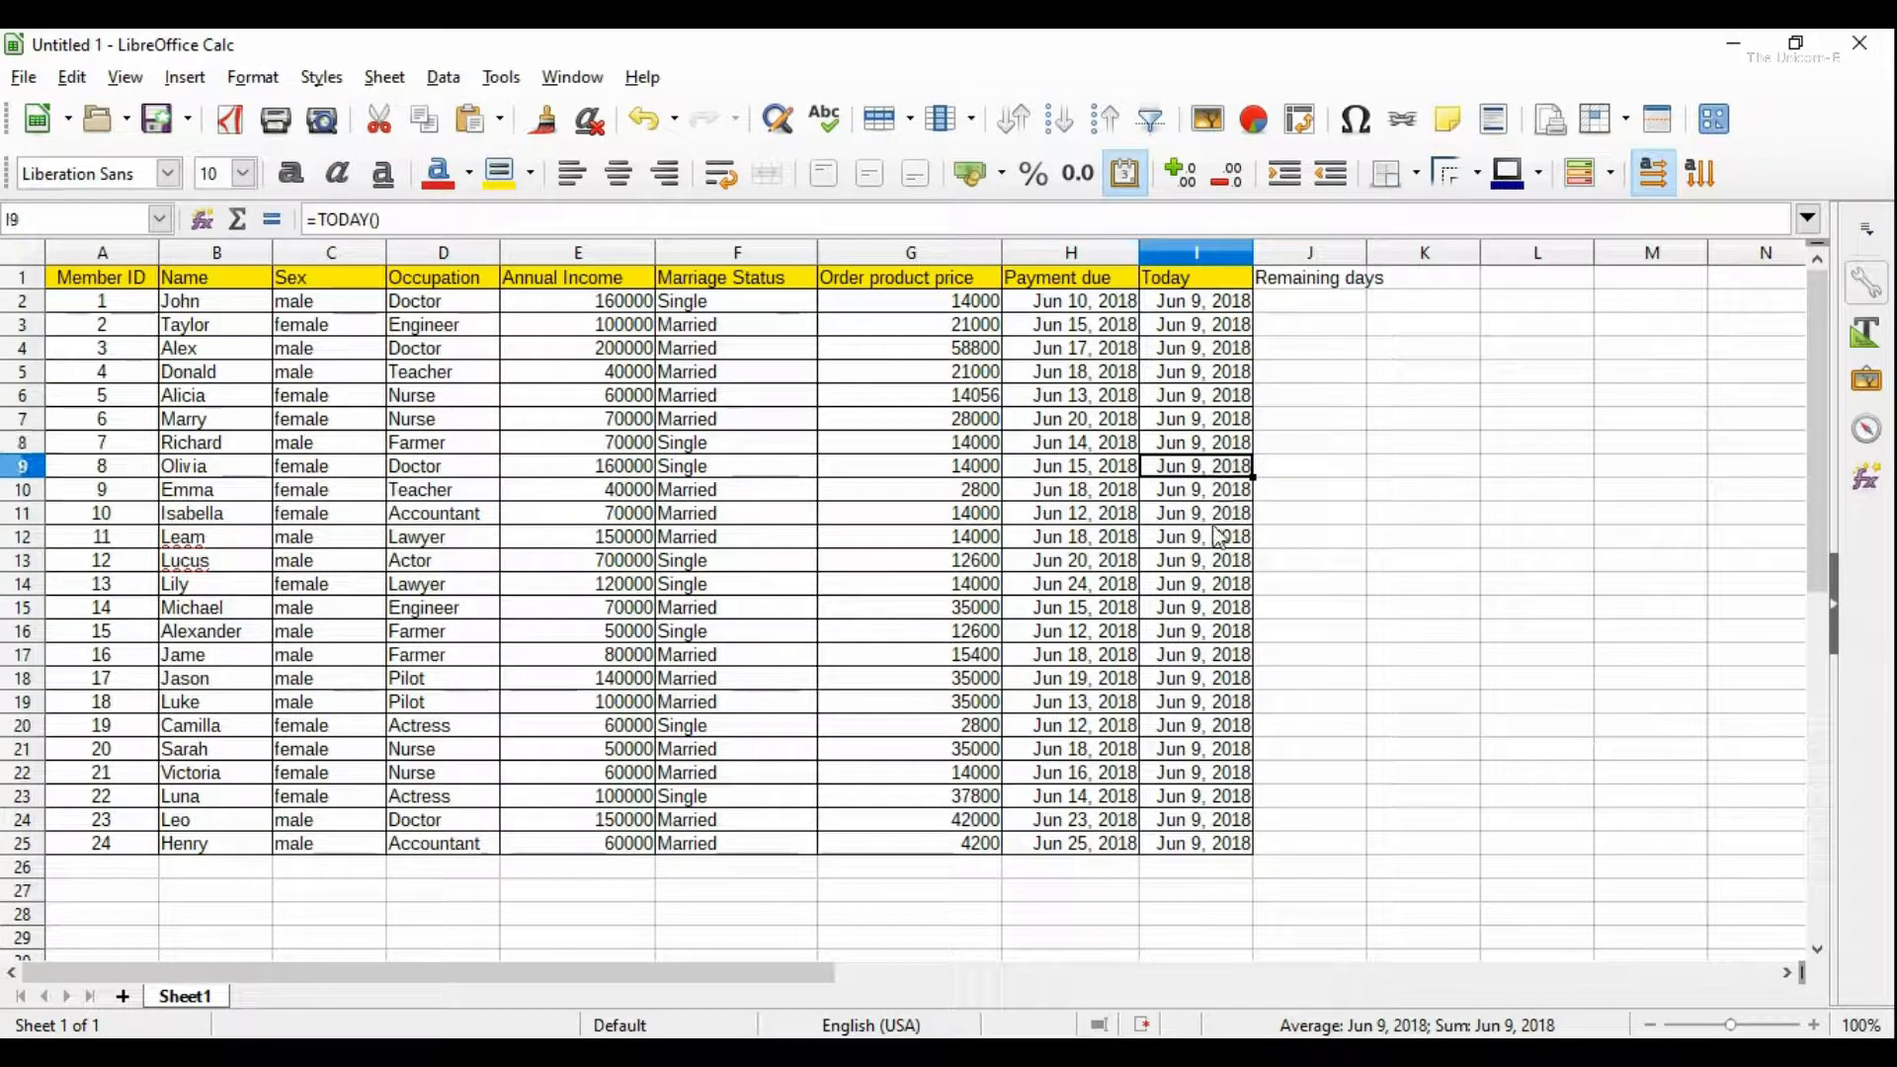
left_click(1215, 523)
left_click(1215, 600)
left_click(1206, 698)
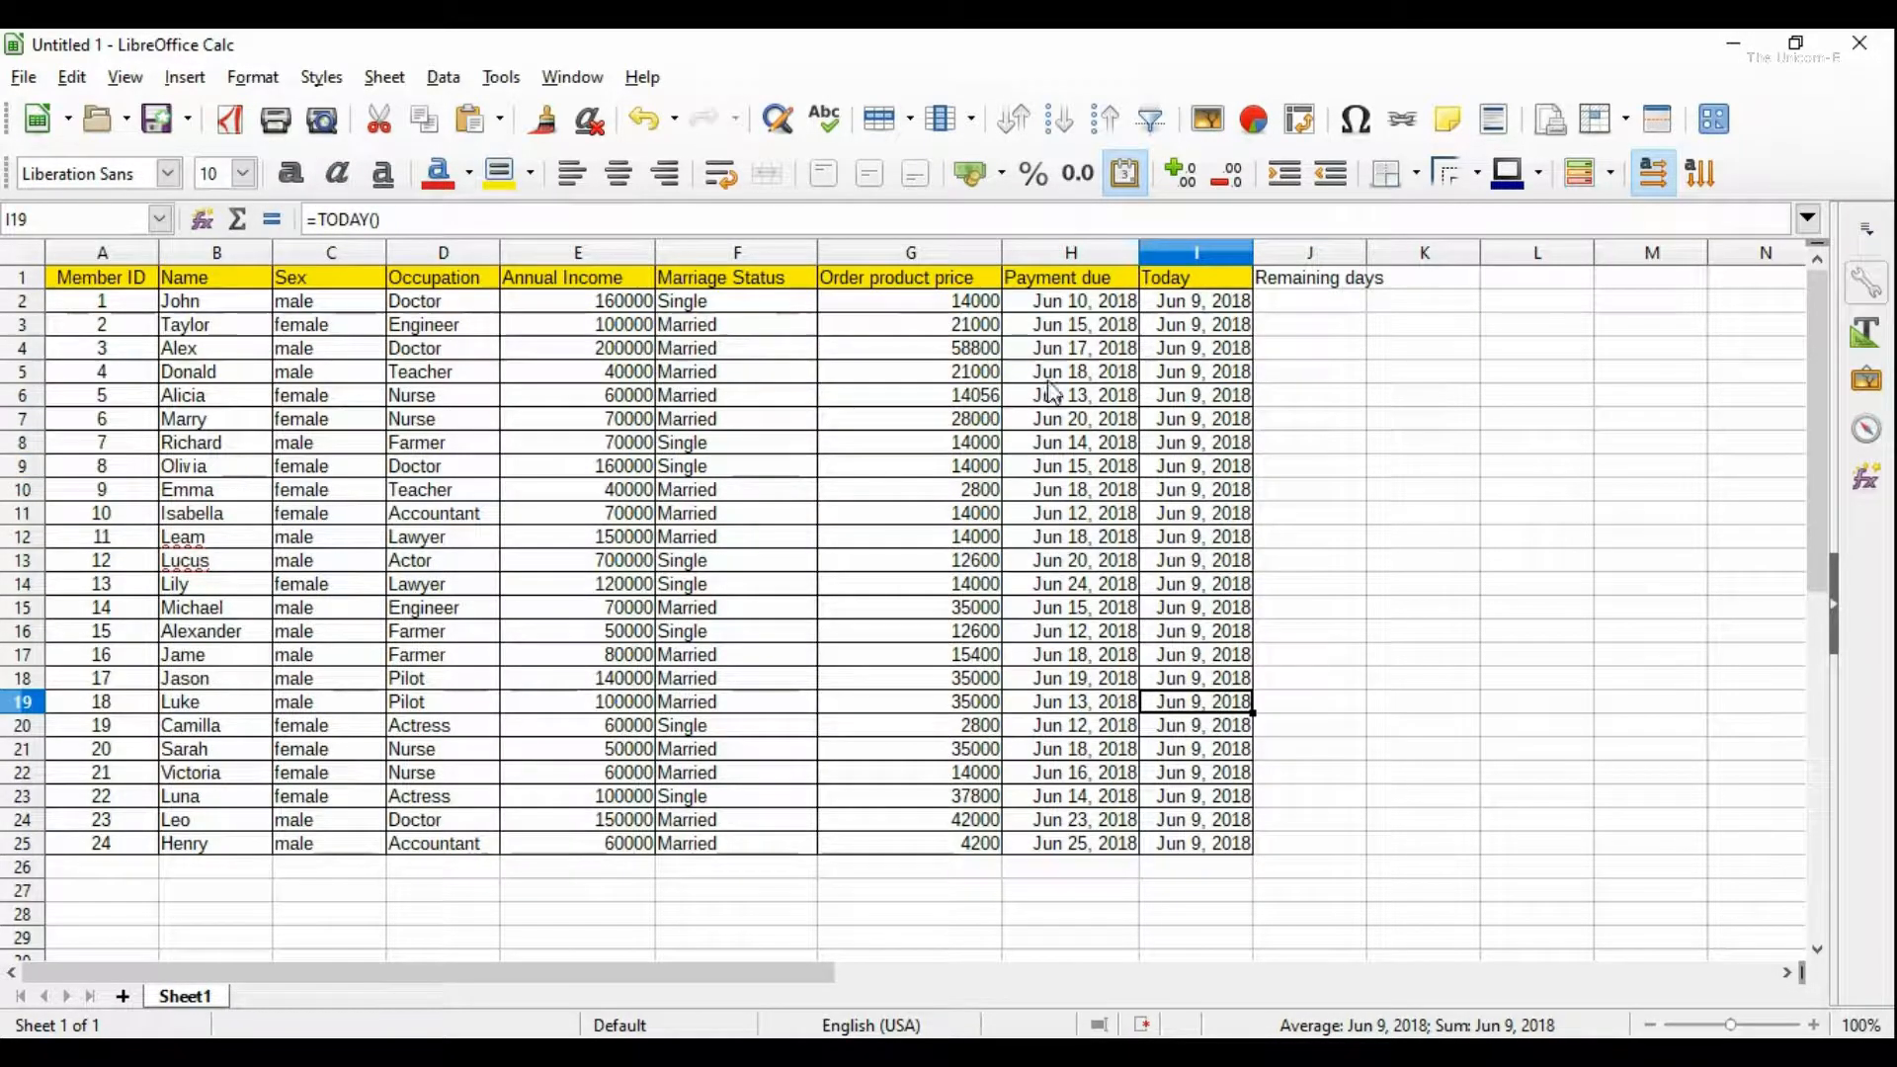
left_click(1217, 326)
key("Down")
key("Down")
key("Down")
key("Down")
key("Down")
key("Down")
key("Down")
key("Down")
key("Down")
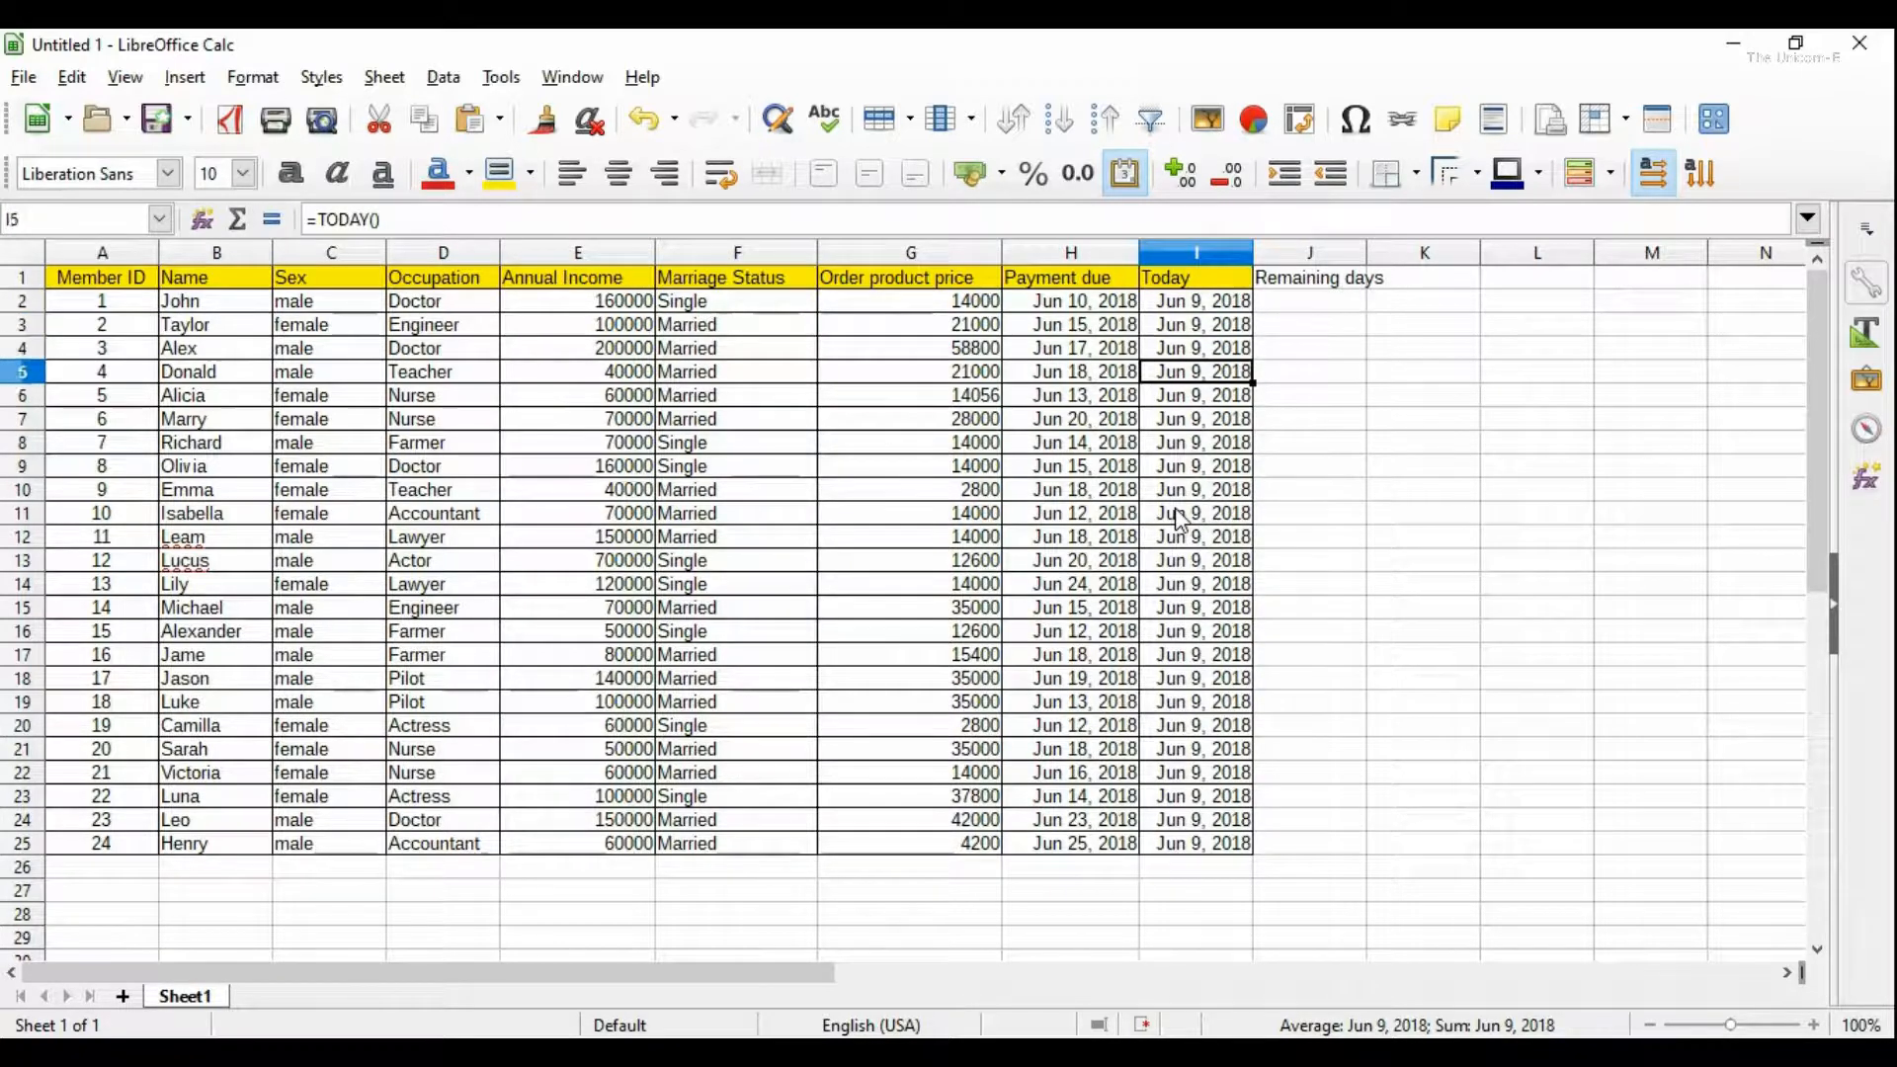
key("Down")
key("Down")
key("Down")
key("Down")
key("Down")
key("Down")
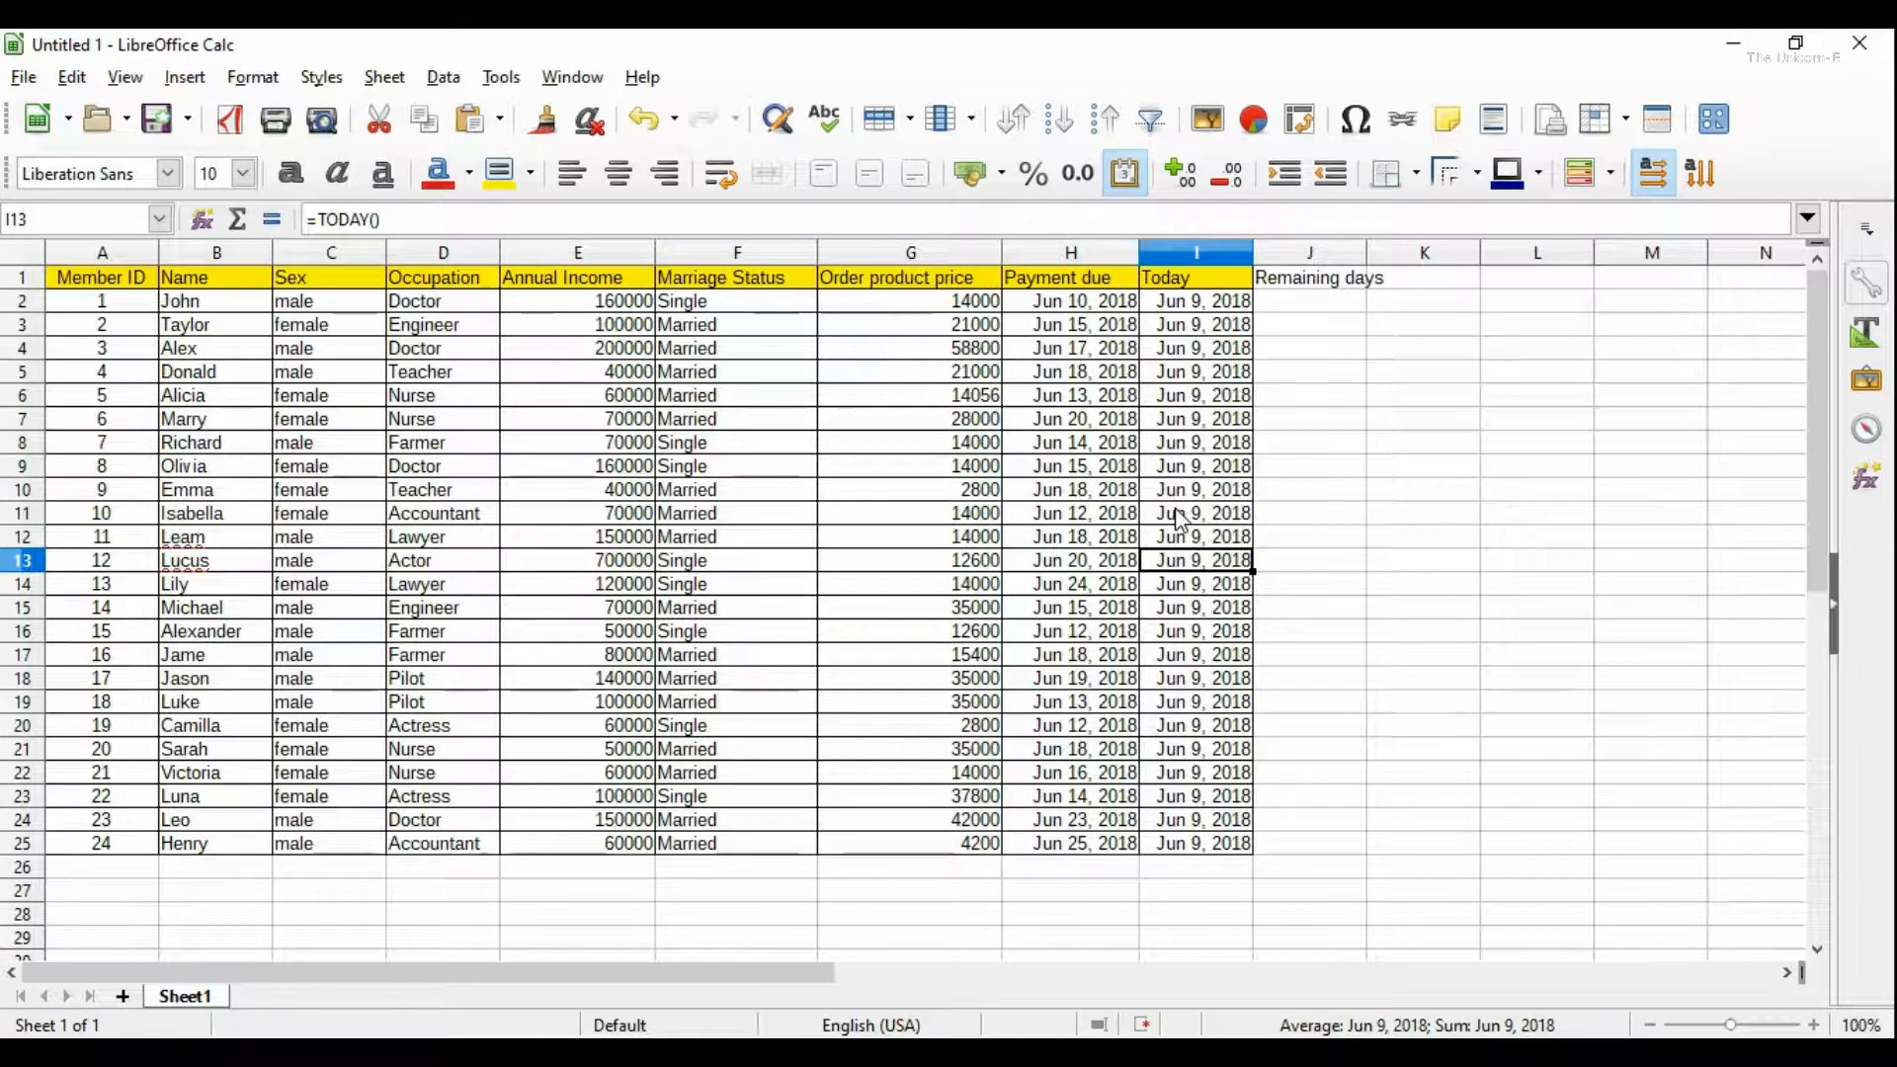
key("Down")
key("Down")
key("Down")
key("Down")
key("Down")
key("Down")
key("Down")
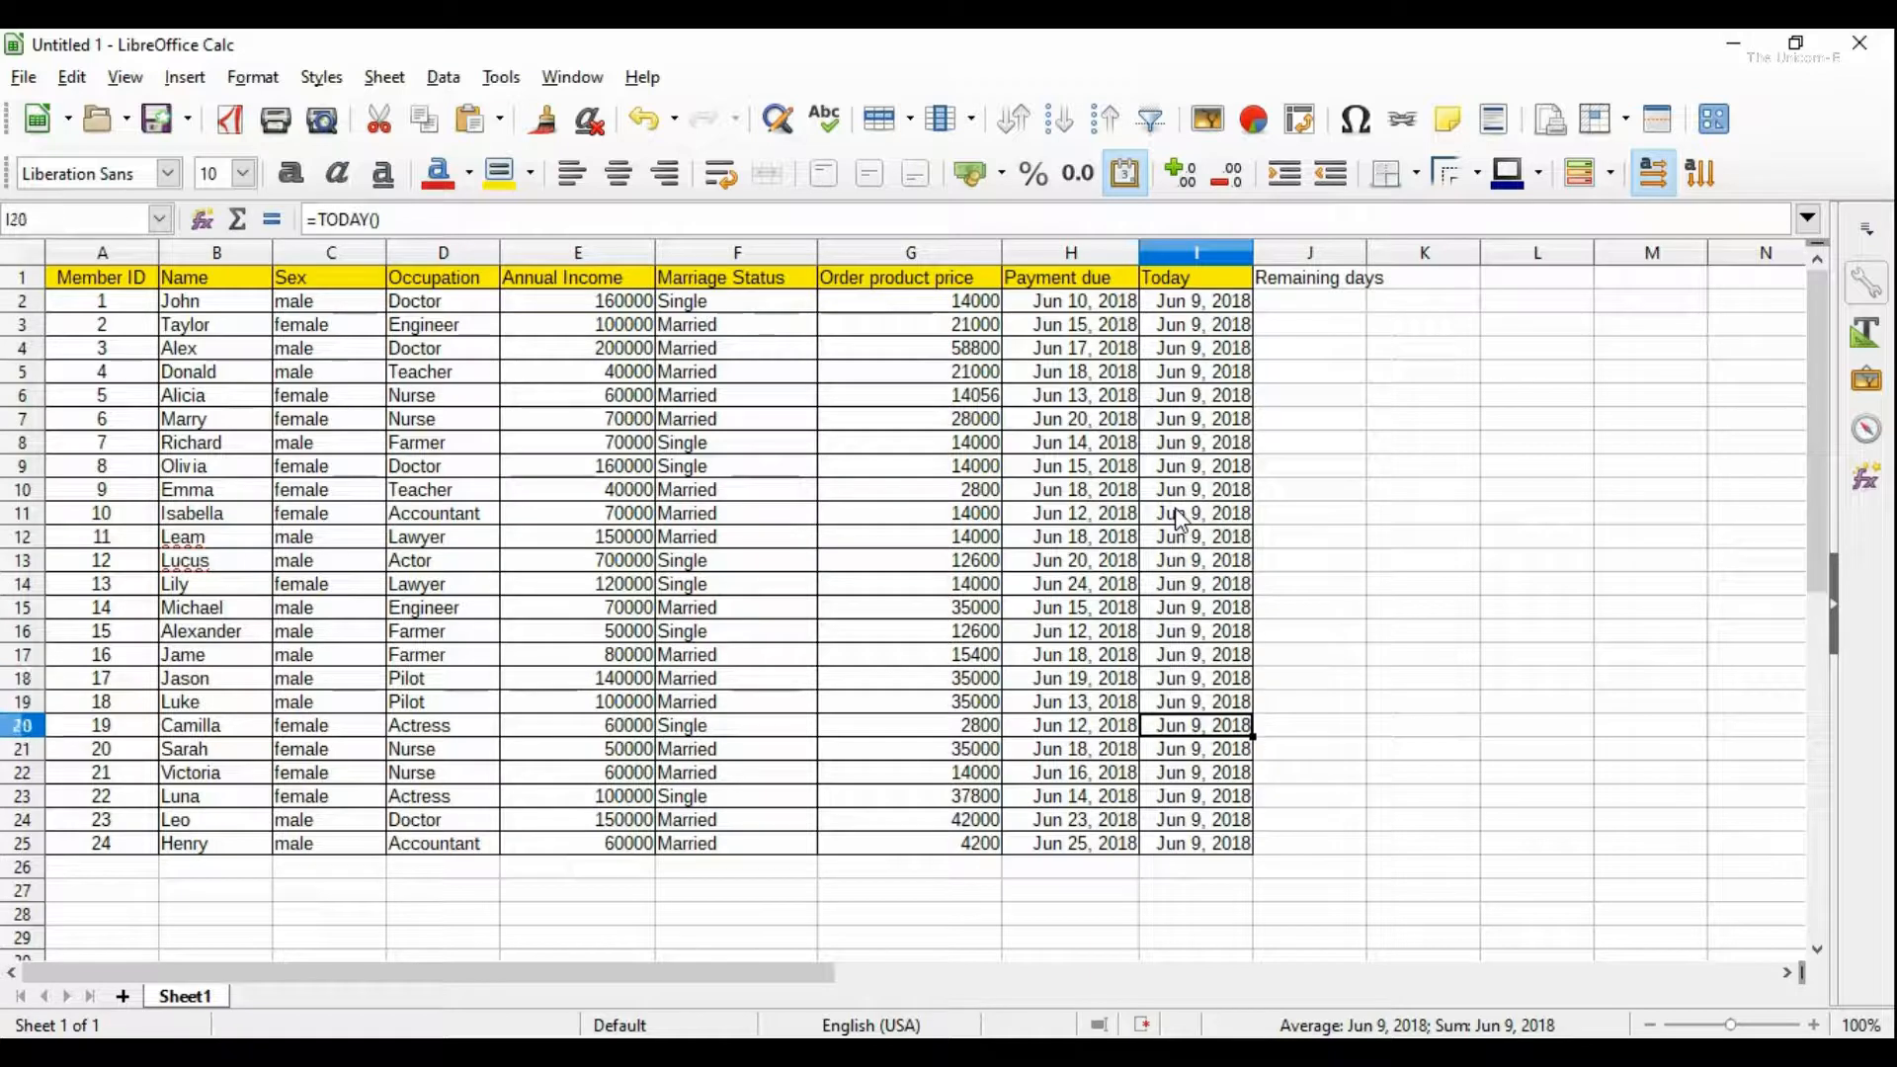
key("Up")
key("Up")
key("Up")
key("Up")
key("Up")
key("Up")
key("Up")
key("Up")
key("Up")
key("Up")
key("Up")
key("Up")
key("Up")
key("Up")
key("Up")
key("Up")
key("Up")
key("Up")
key("Up")
key("Up")
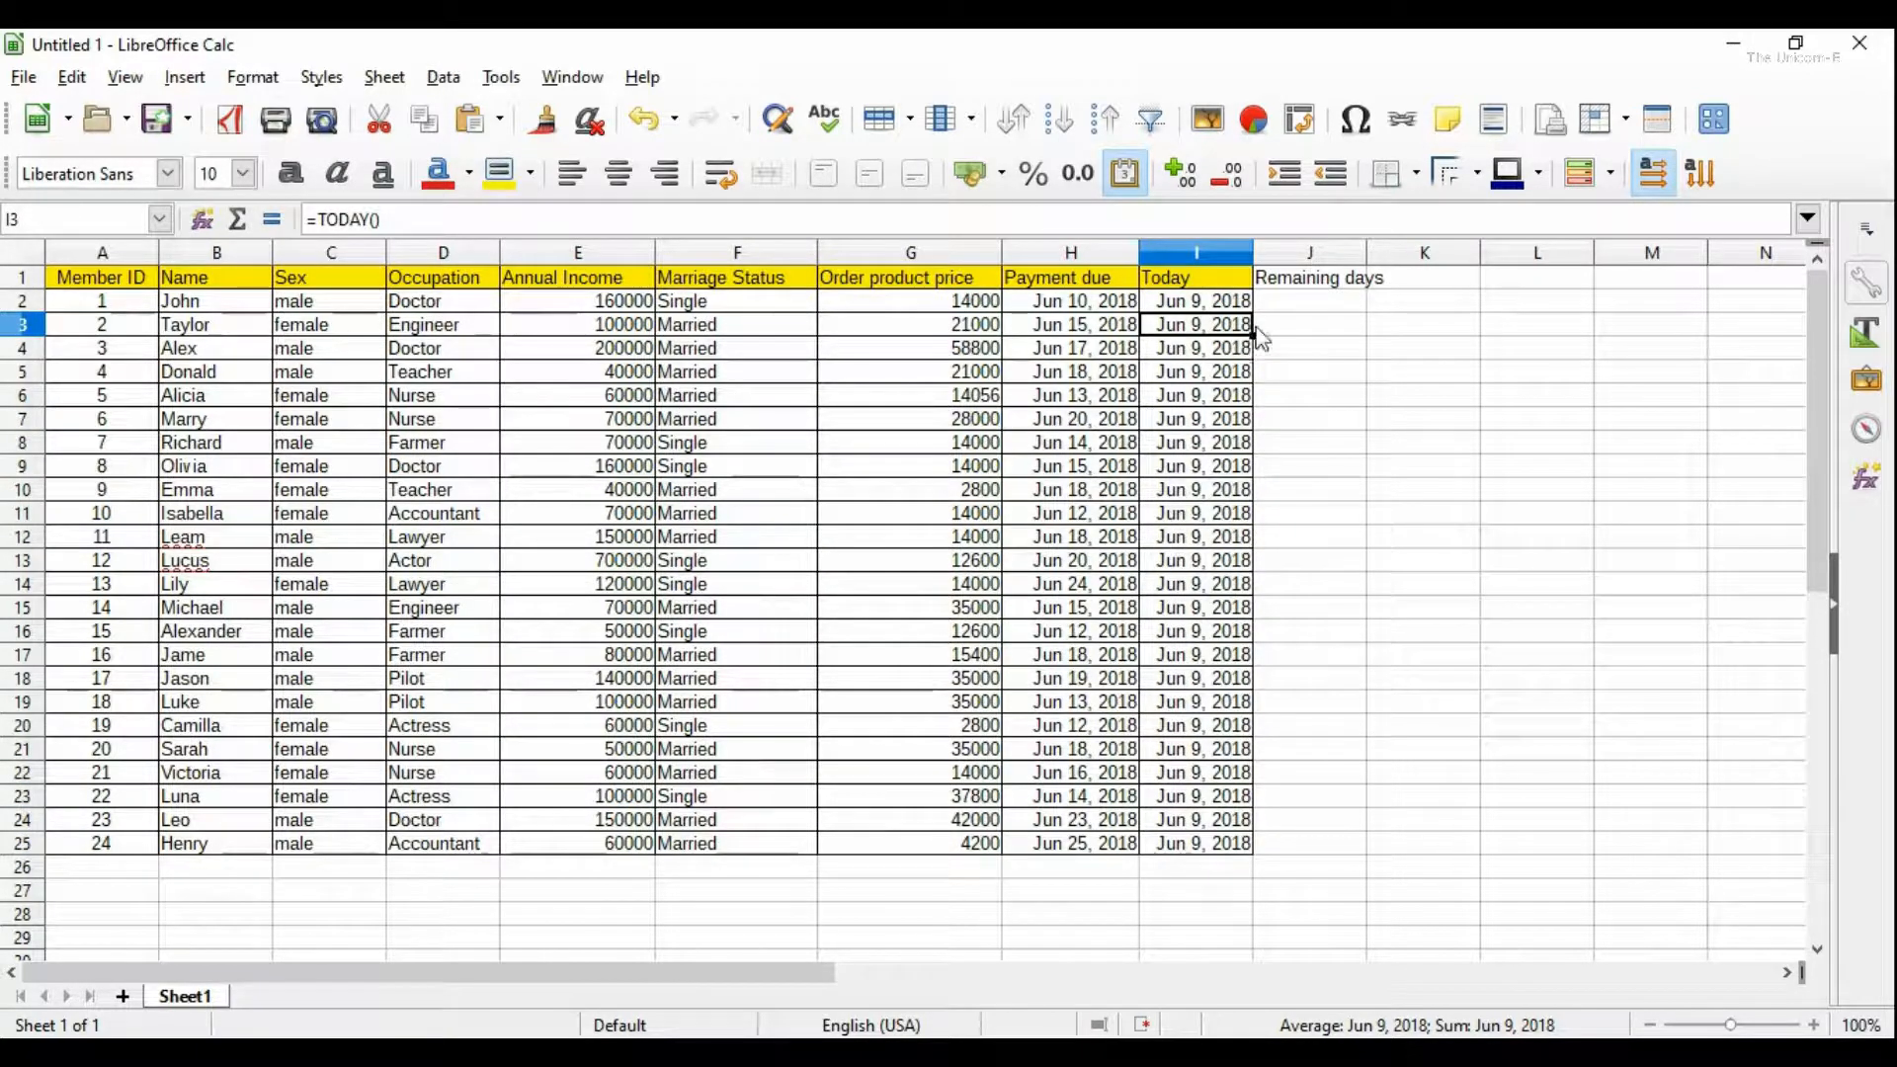
Step: Enter the formula =H2-I2 in cell J2 and fill it down the Remaining days column through row 25
left_click(1300, 303)
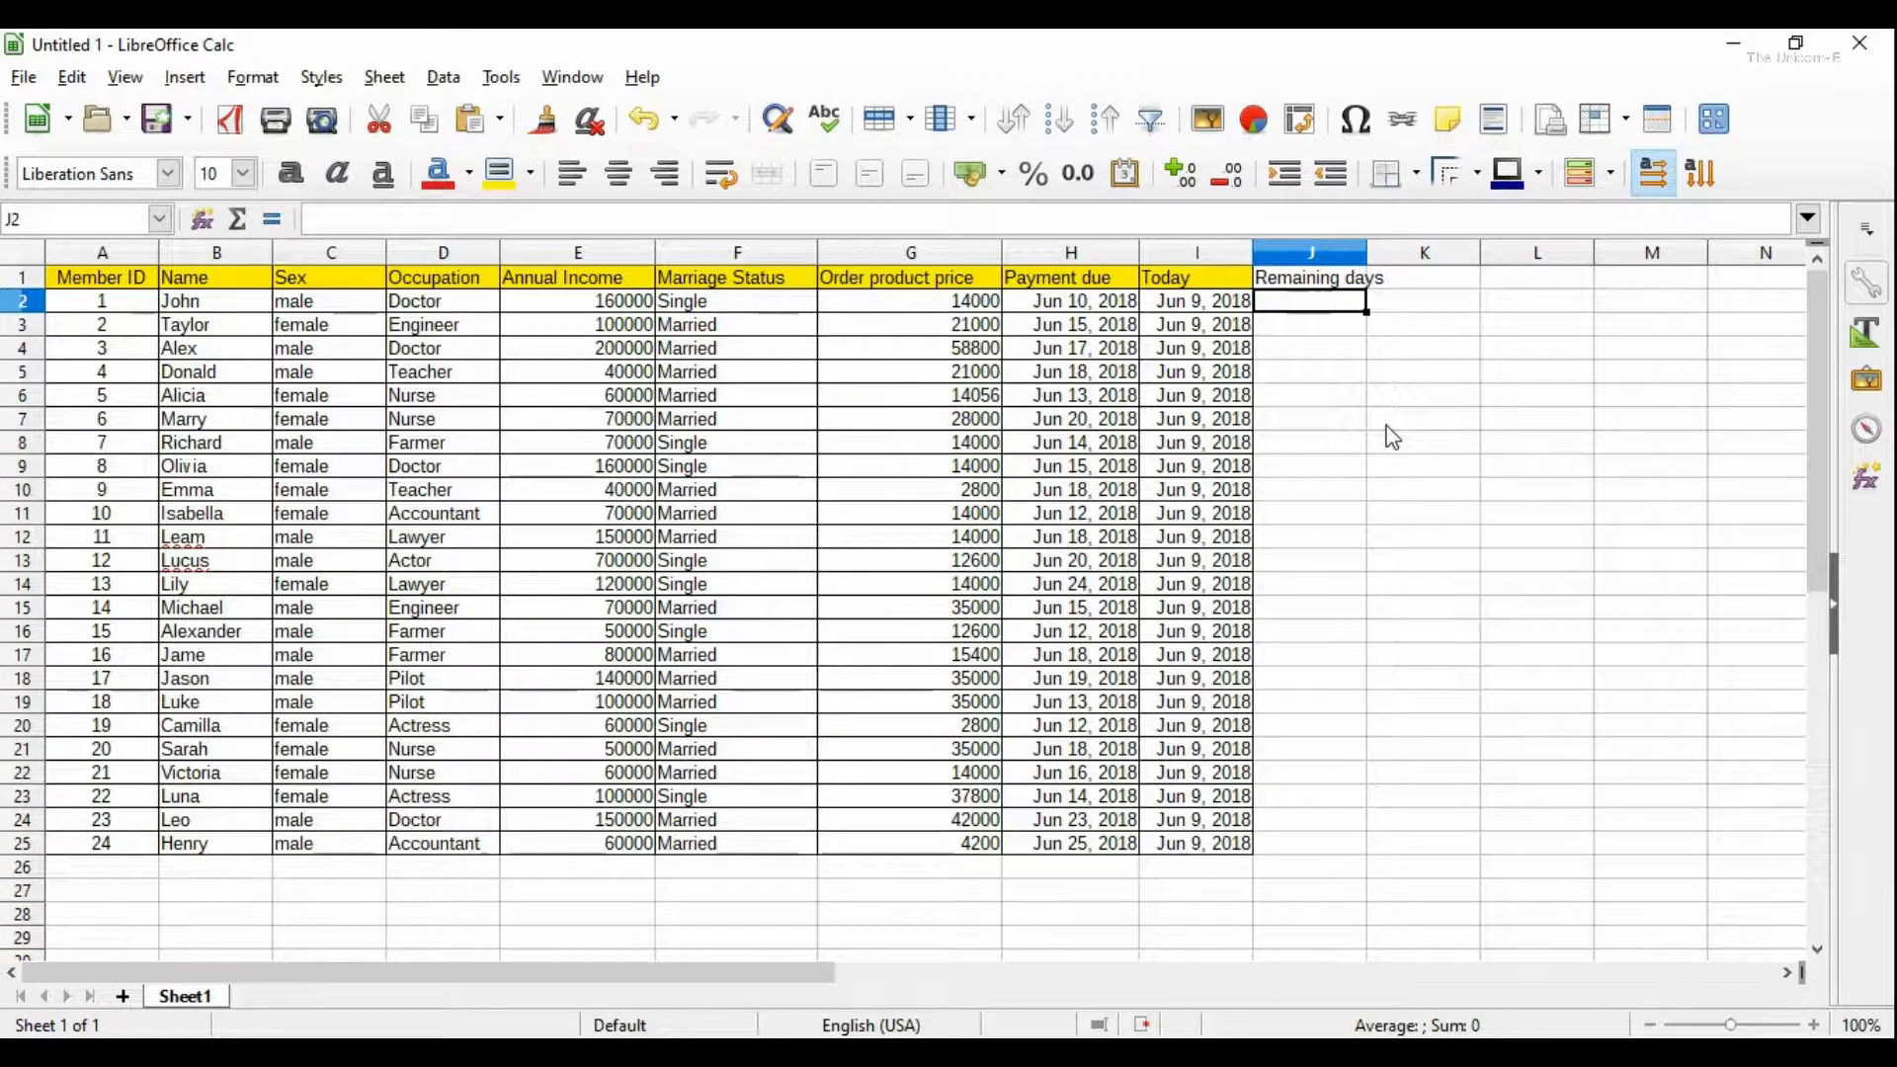
type("=")
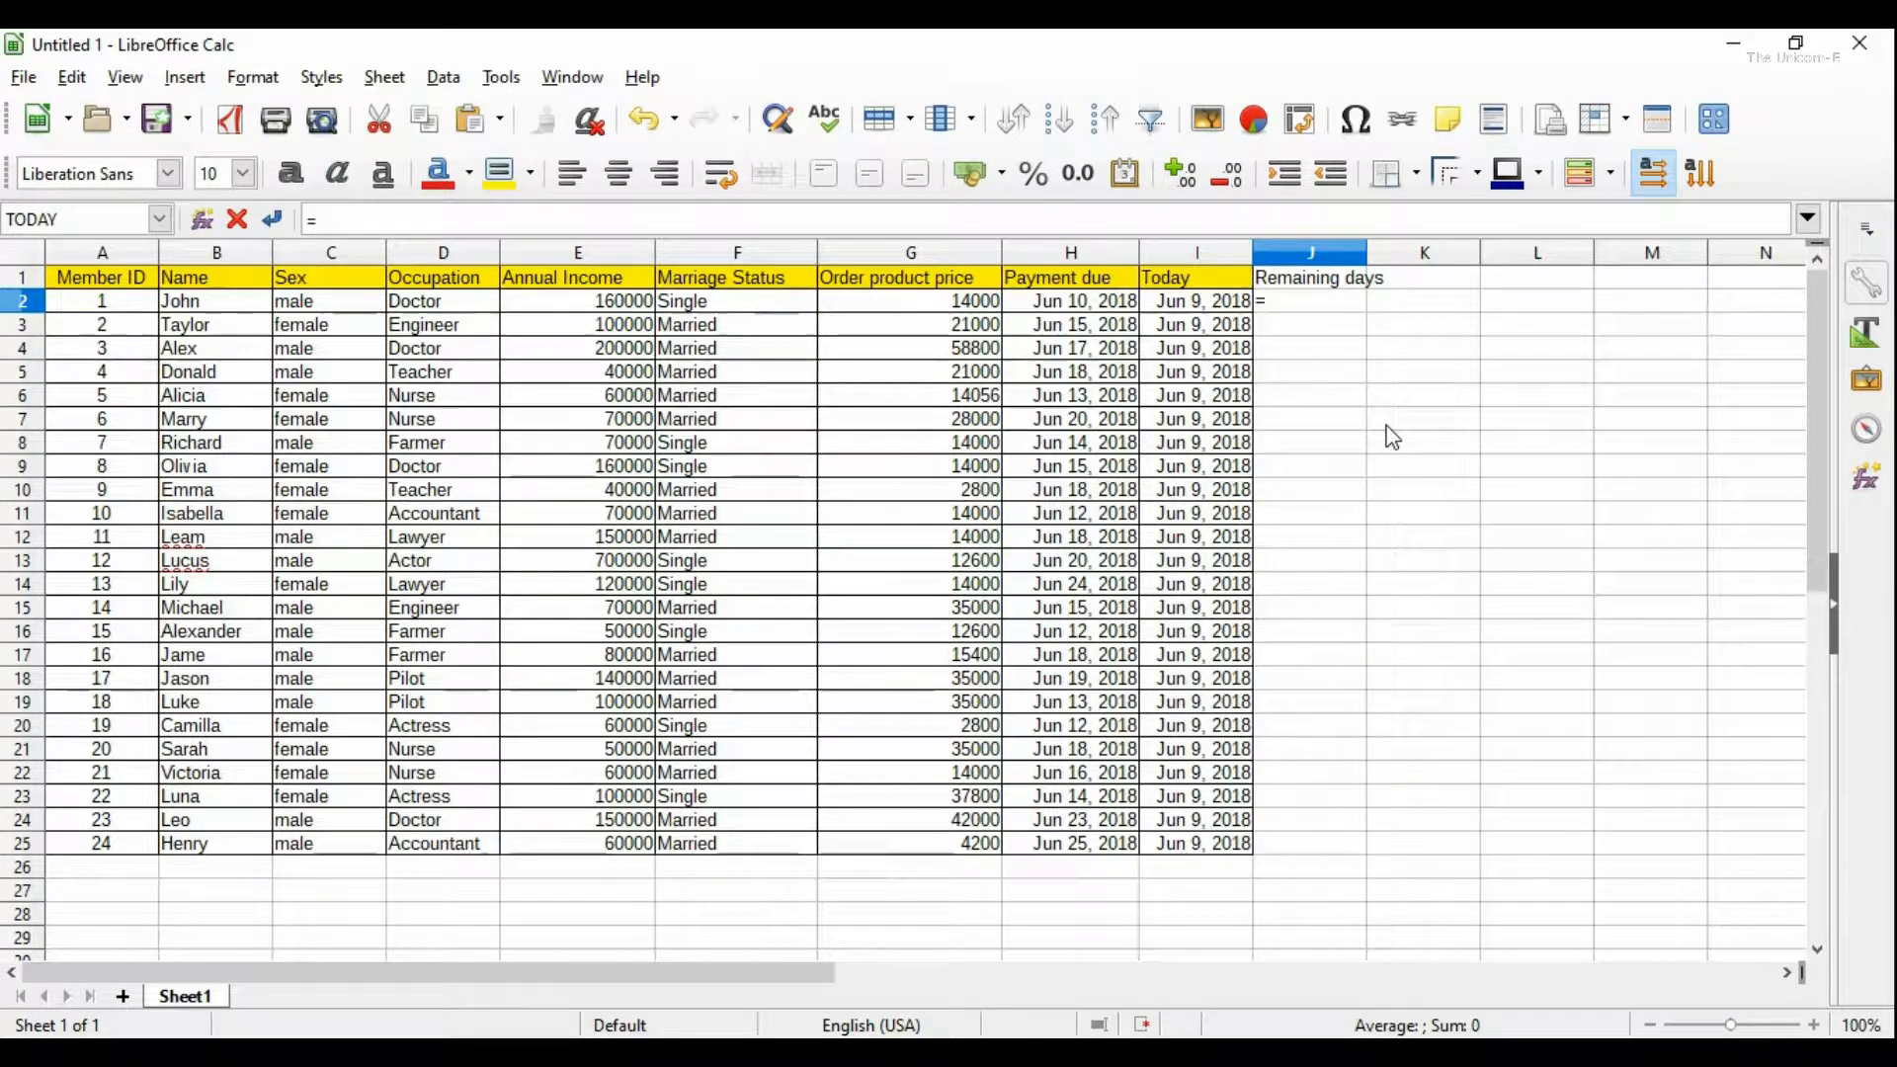
key("Left")
key("Left")
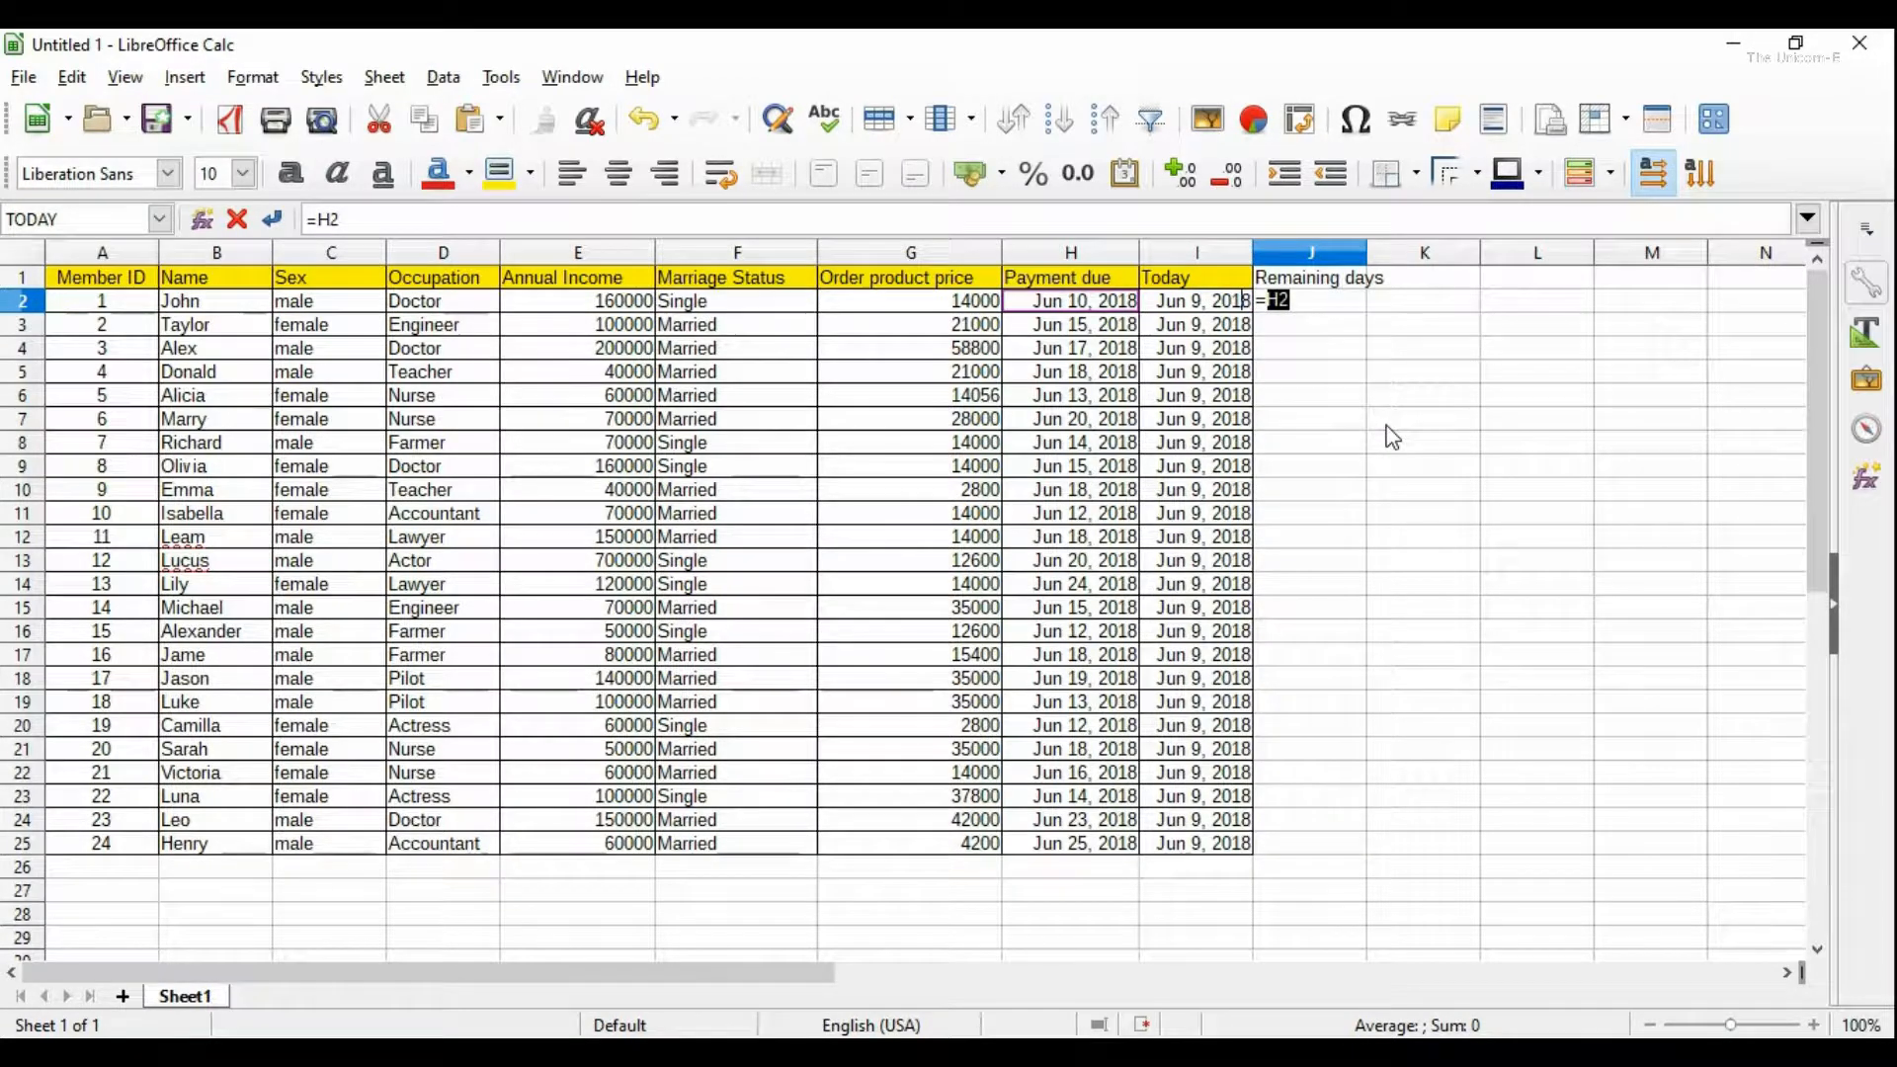
key("Left")
key("Left")
key("Left")
key("Right")
key("Right")
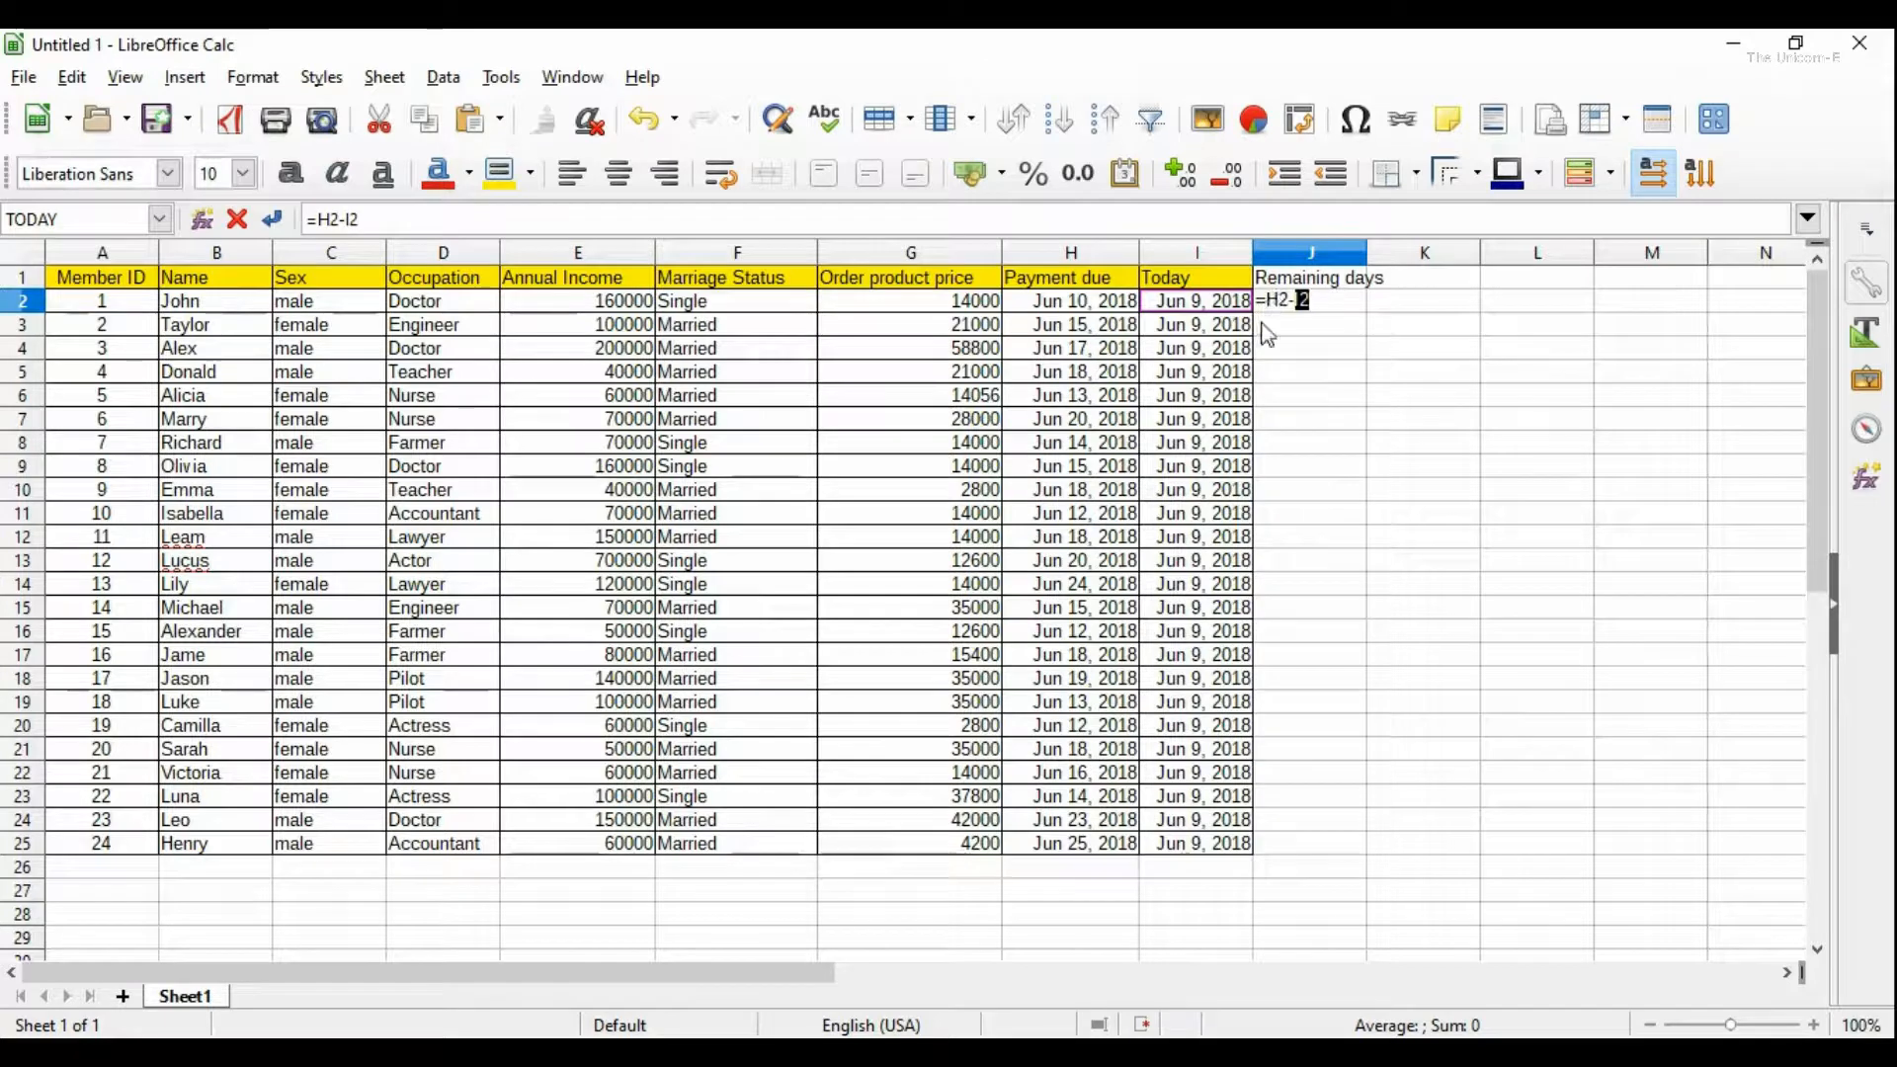
key("Return")
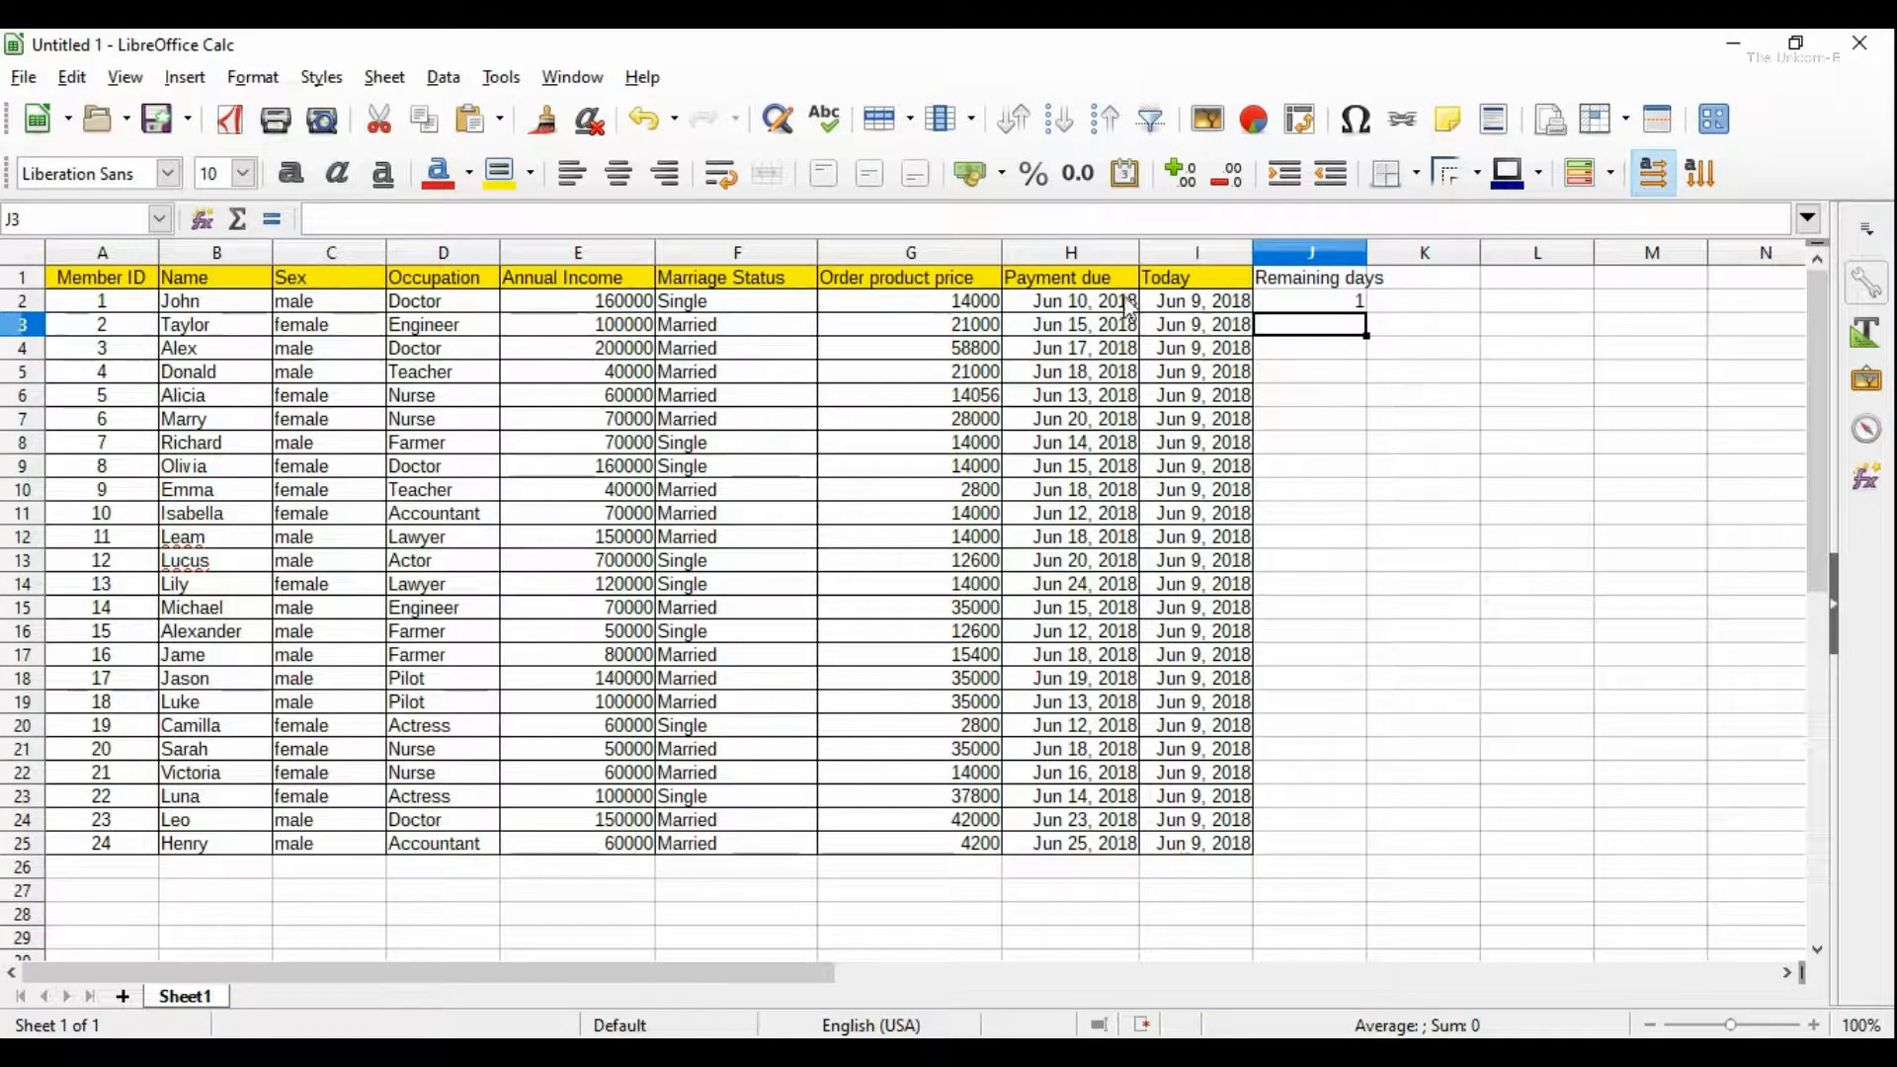
left_click(1356, 305)
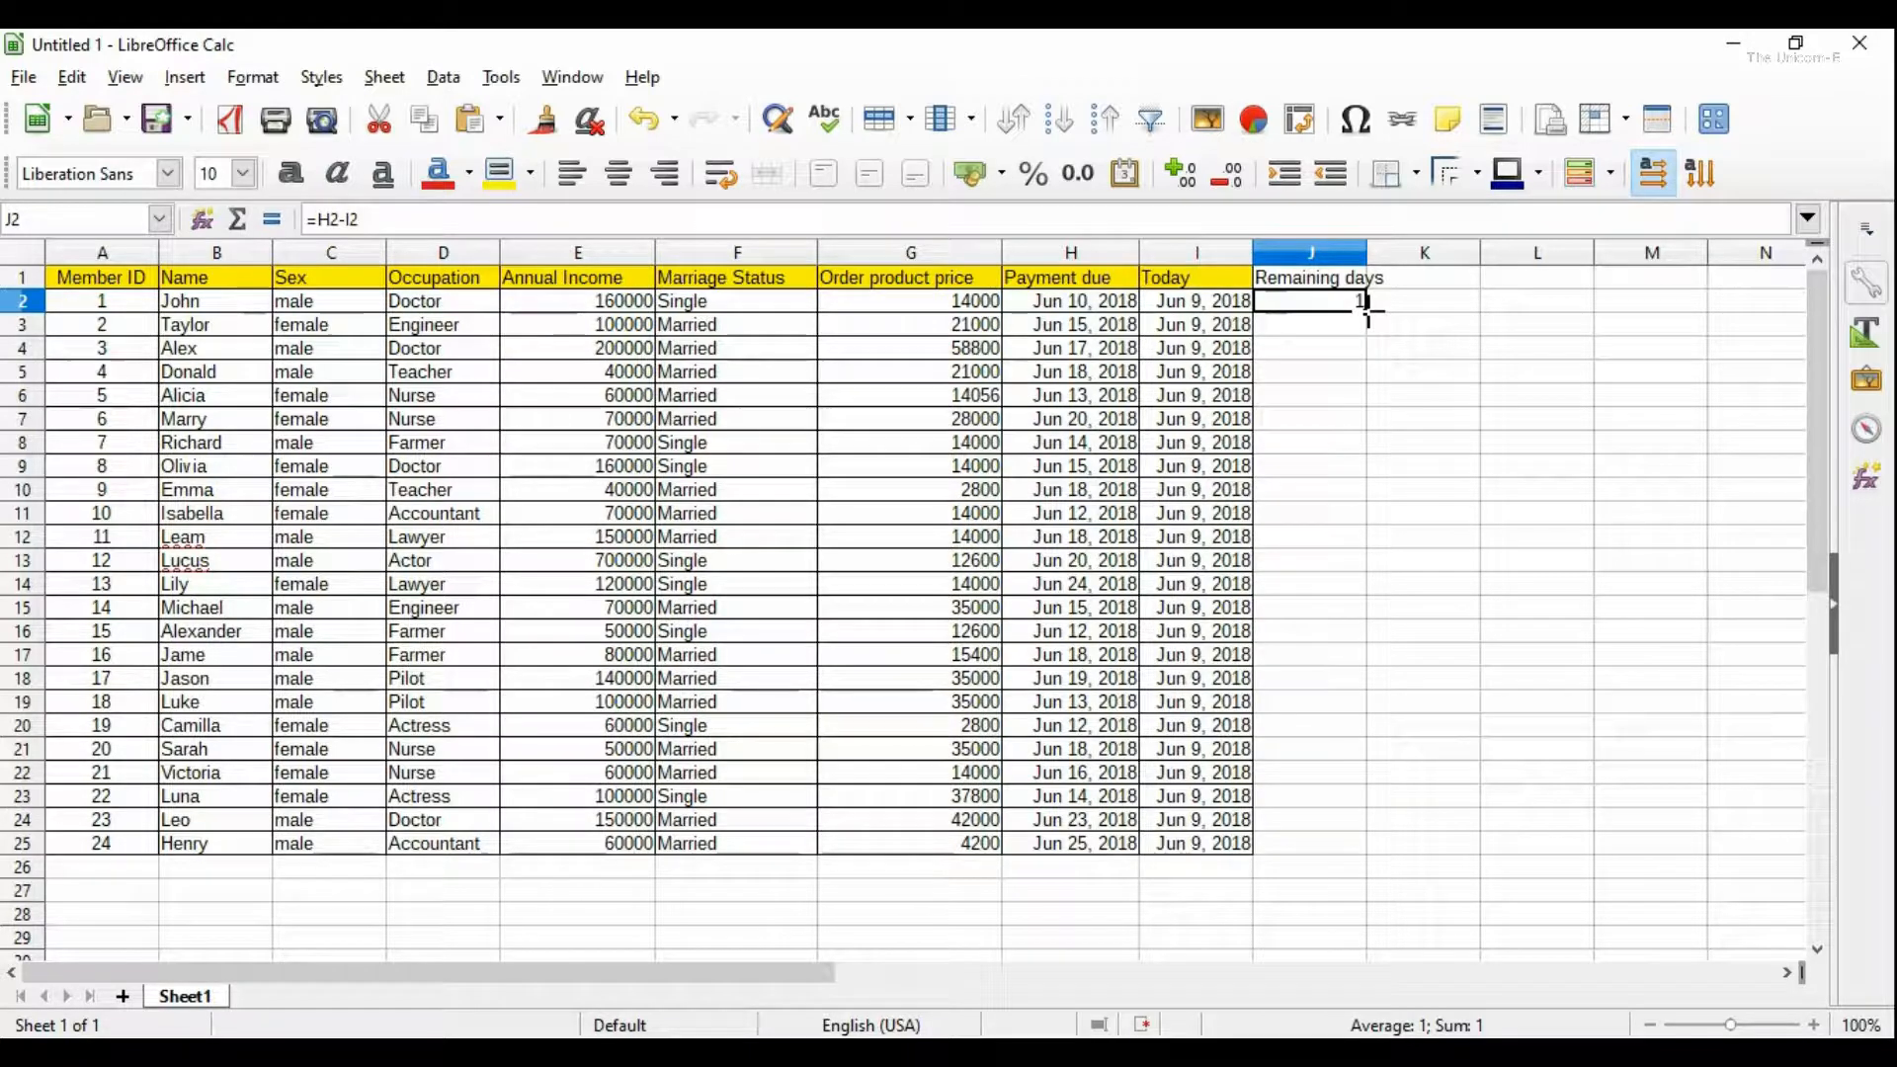
left_click_drag(1367, 310, 1366, 859)
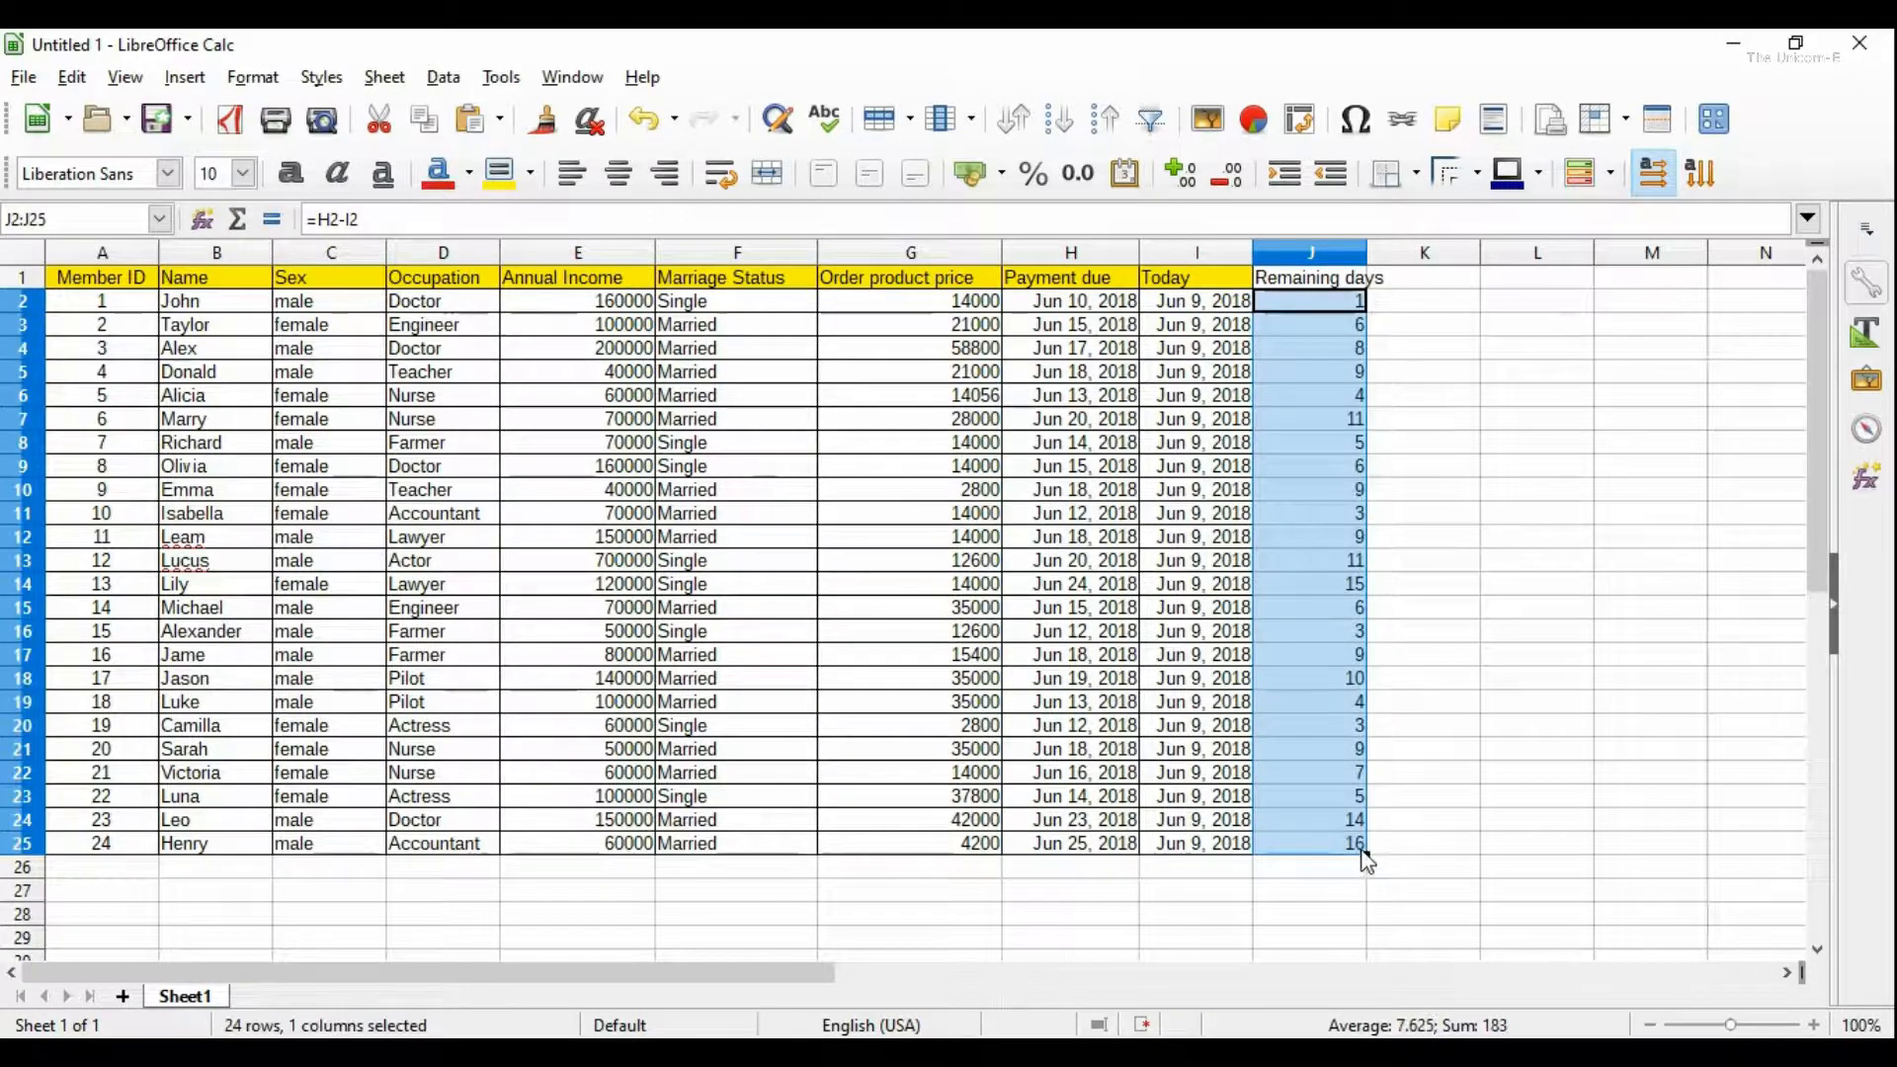
Step: Inspect the filled formulas in several Remaining days cells to check which Payment due and Today cells they reference
left_click(1304, 512)
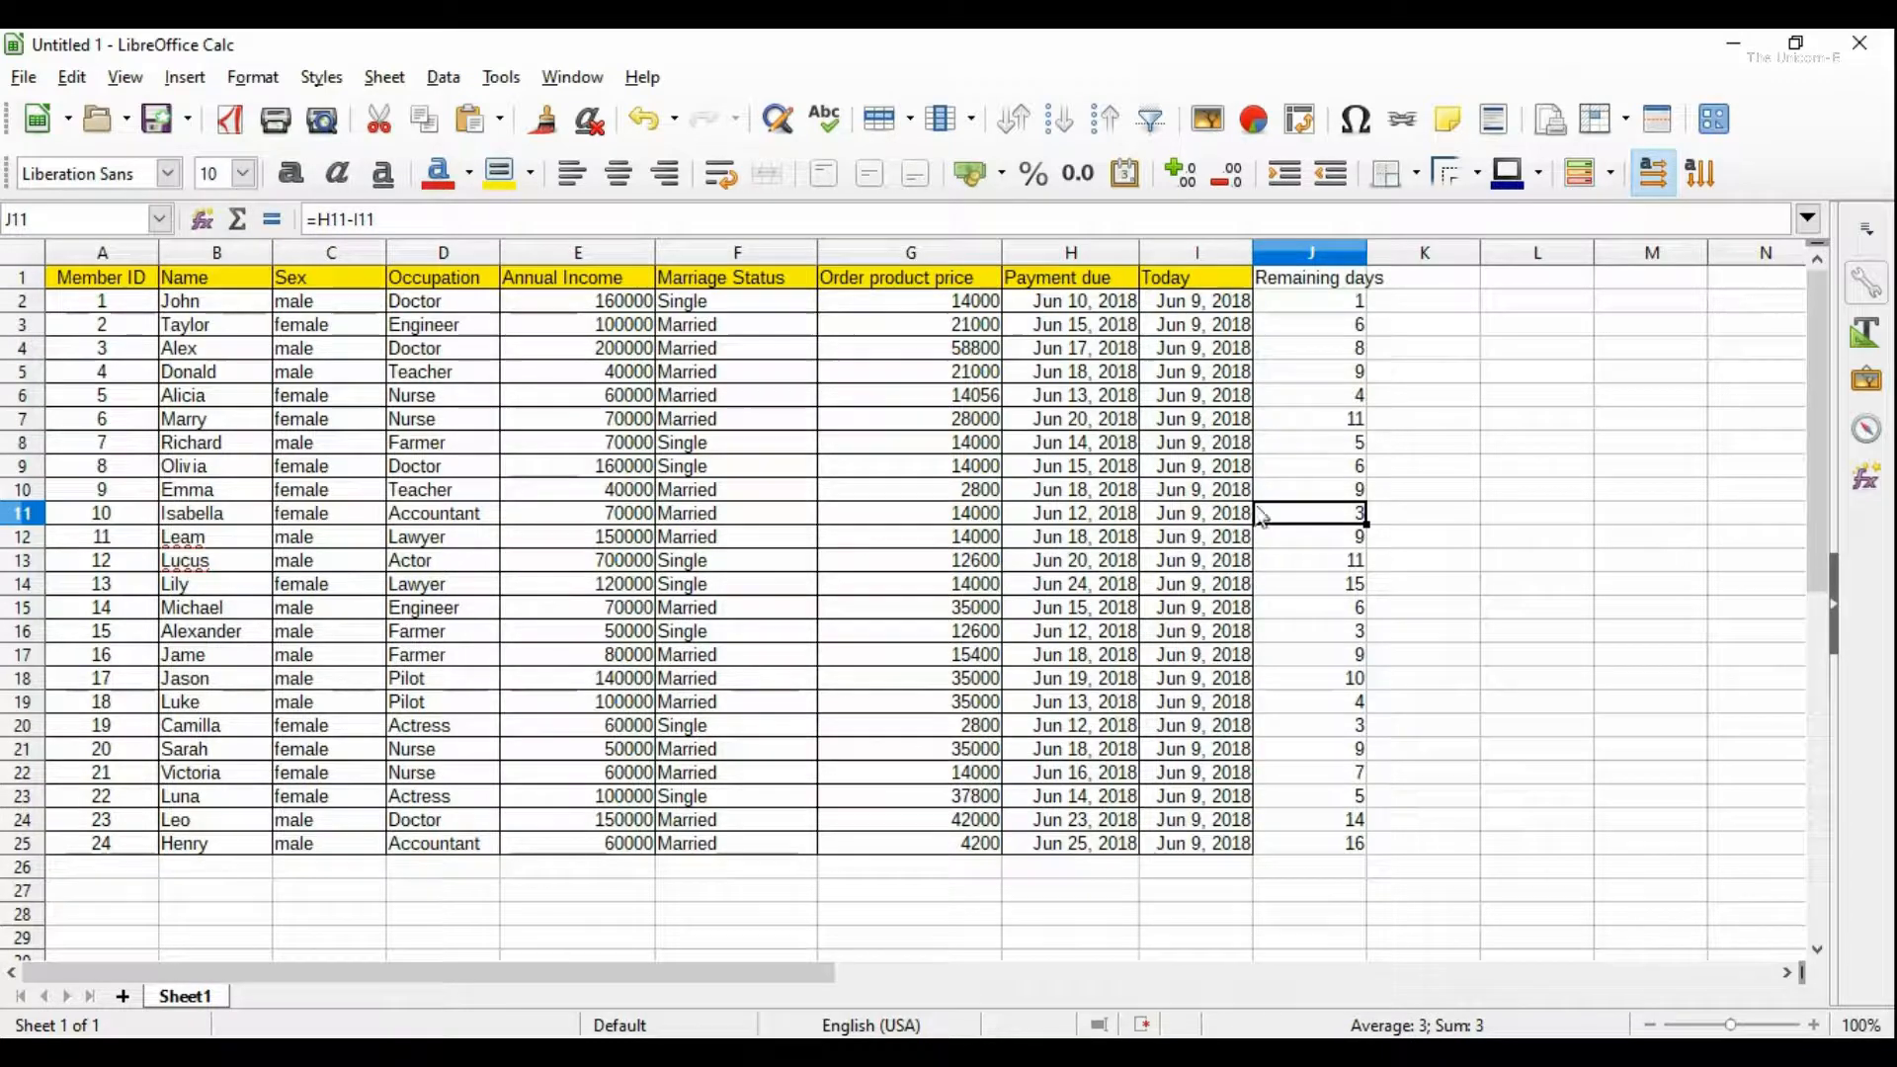
double_click(1298, 514)
key("Return")
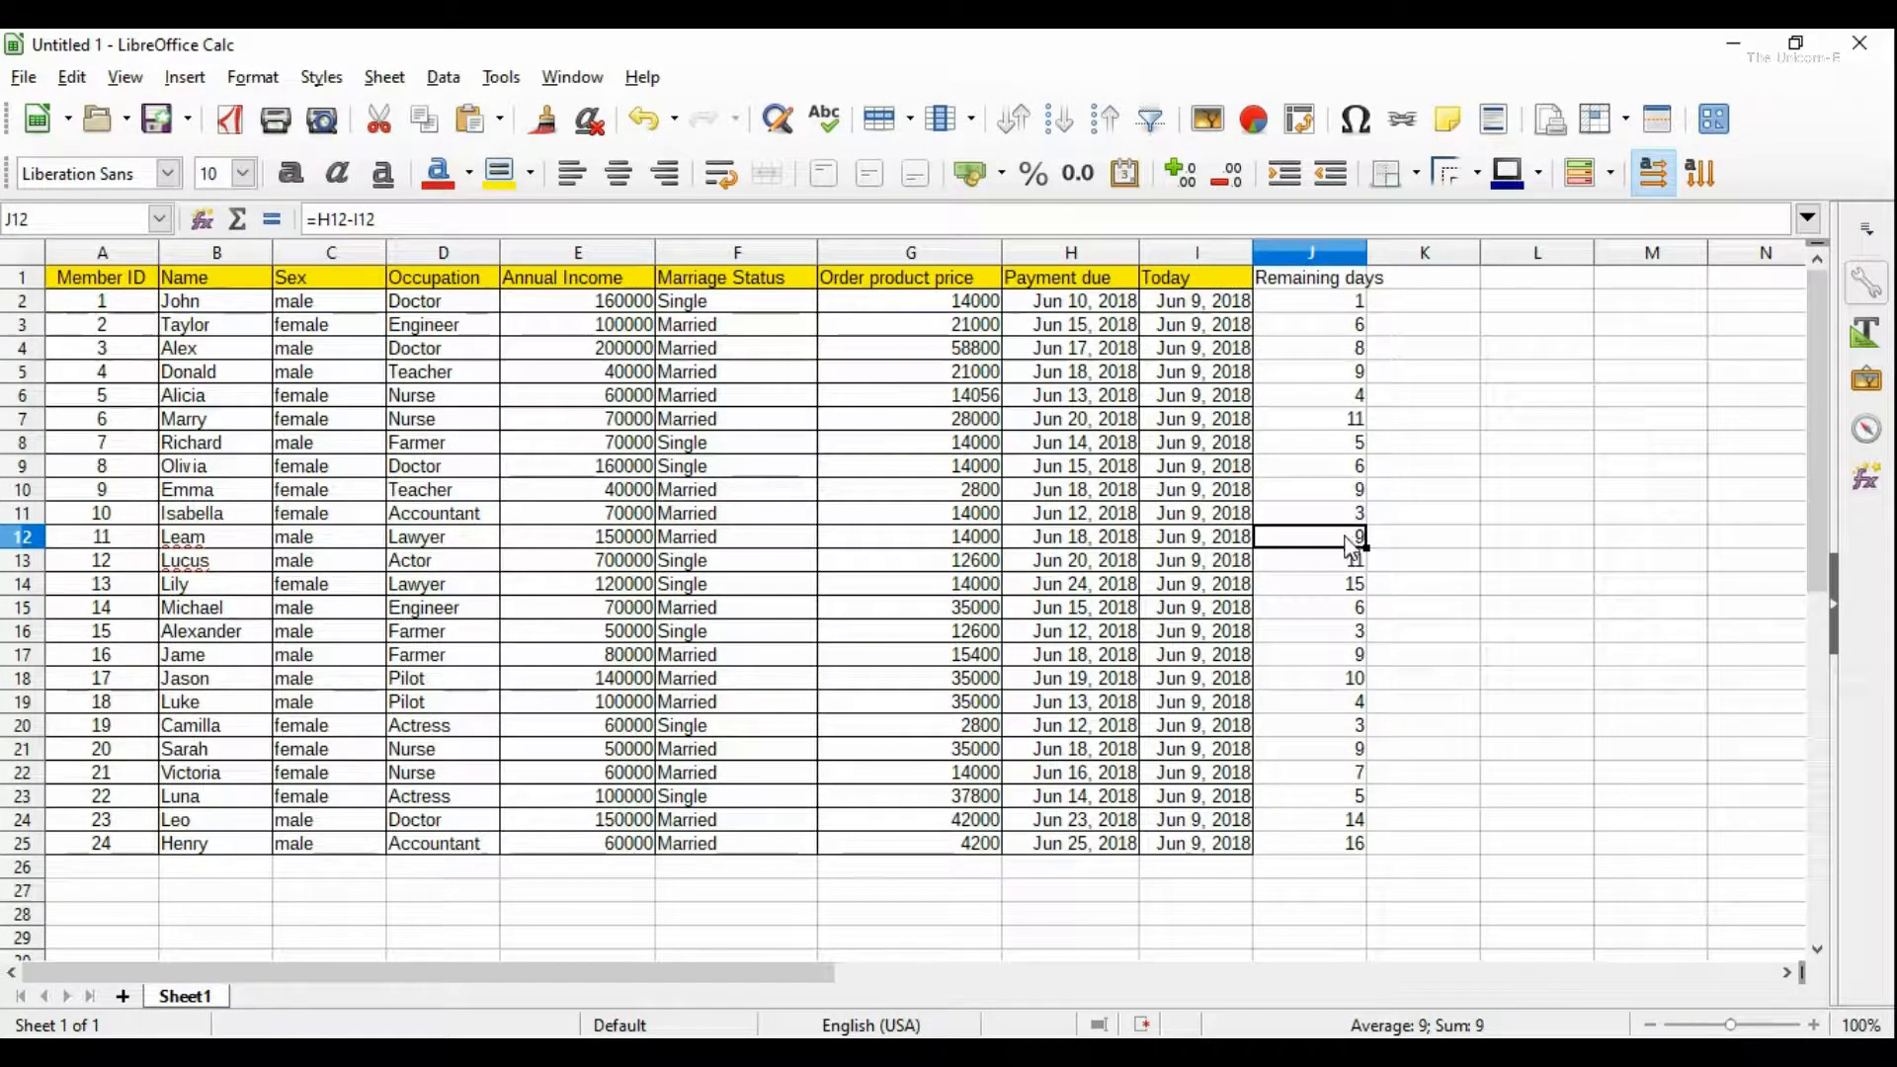
double_click(1356, 536)
left_click(1330, 611)
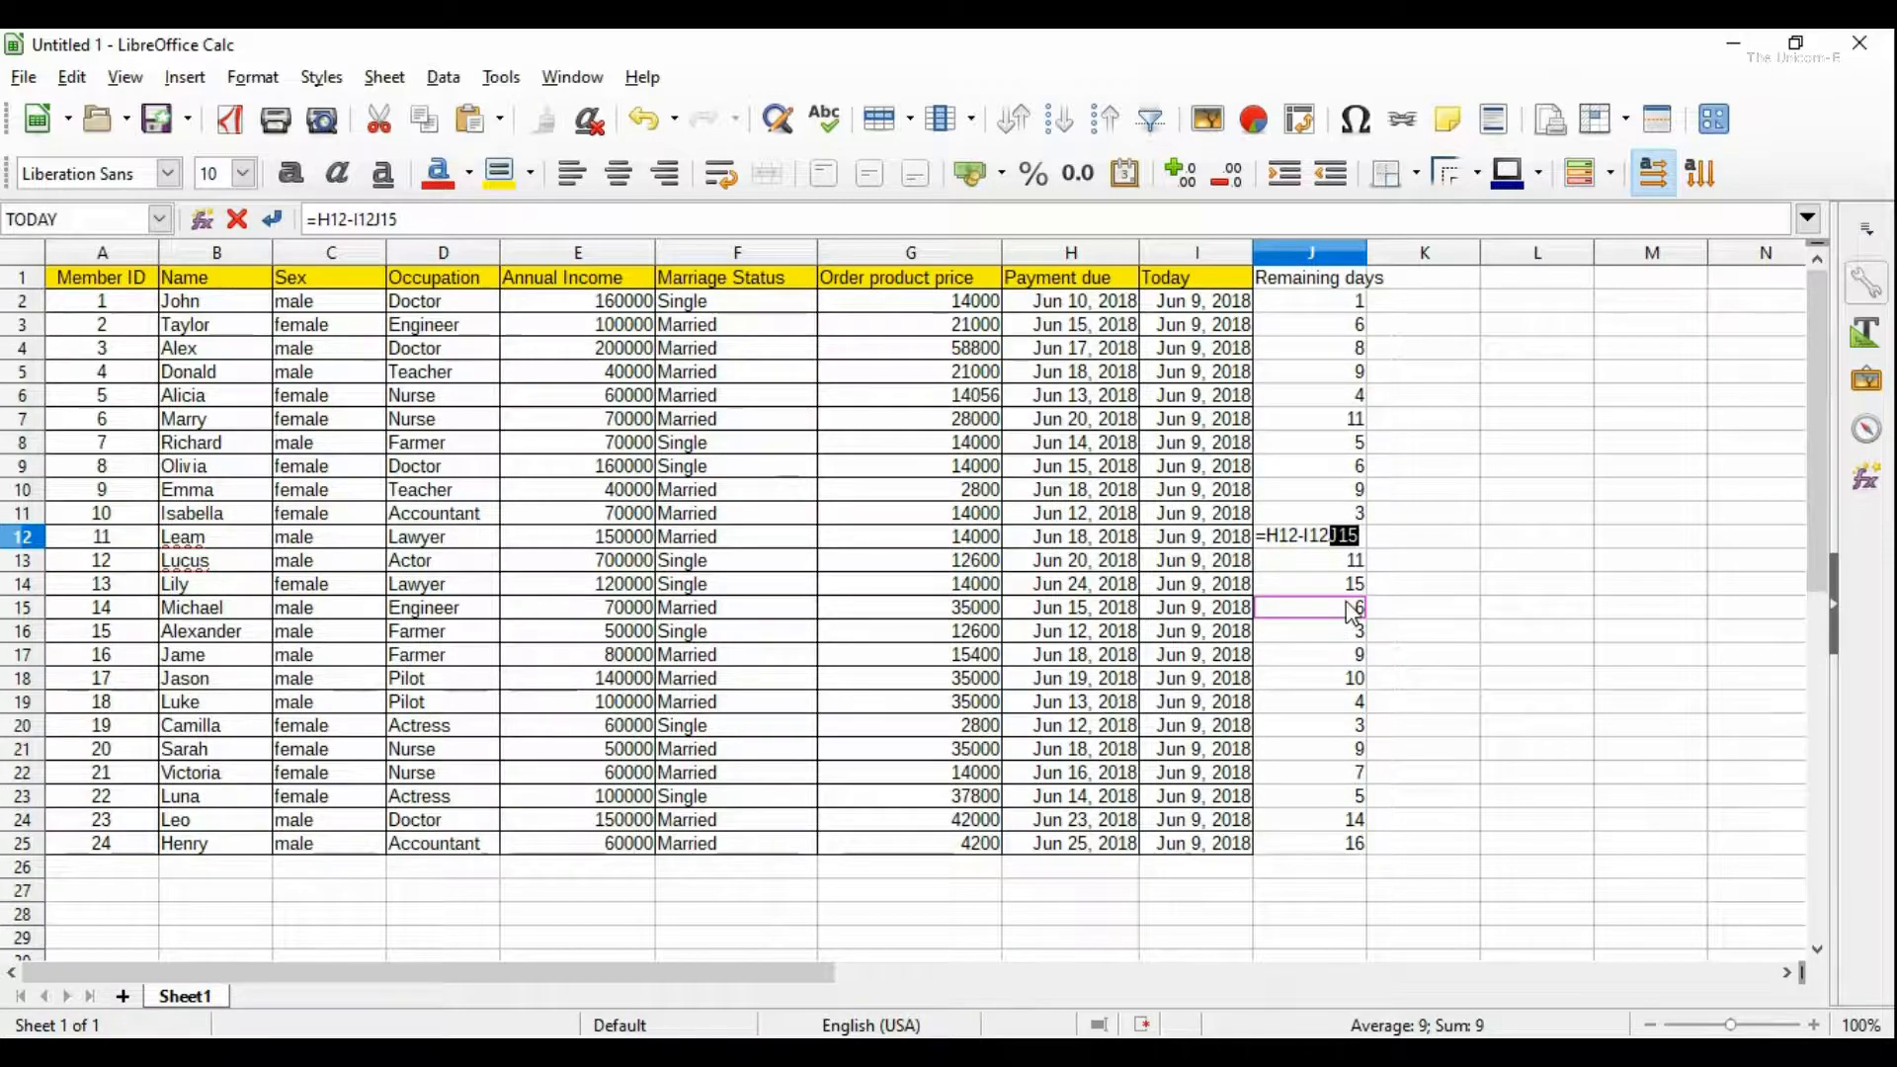
key("Escape")
left_click(1342, 593)
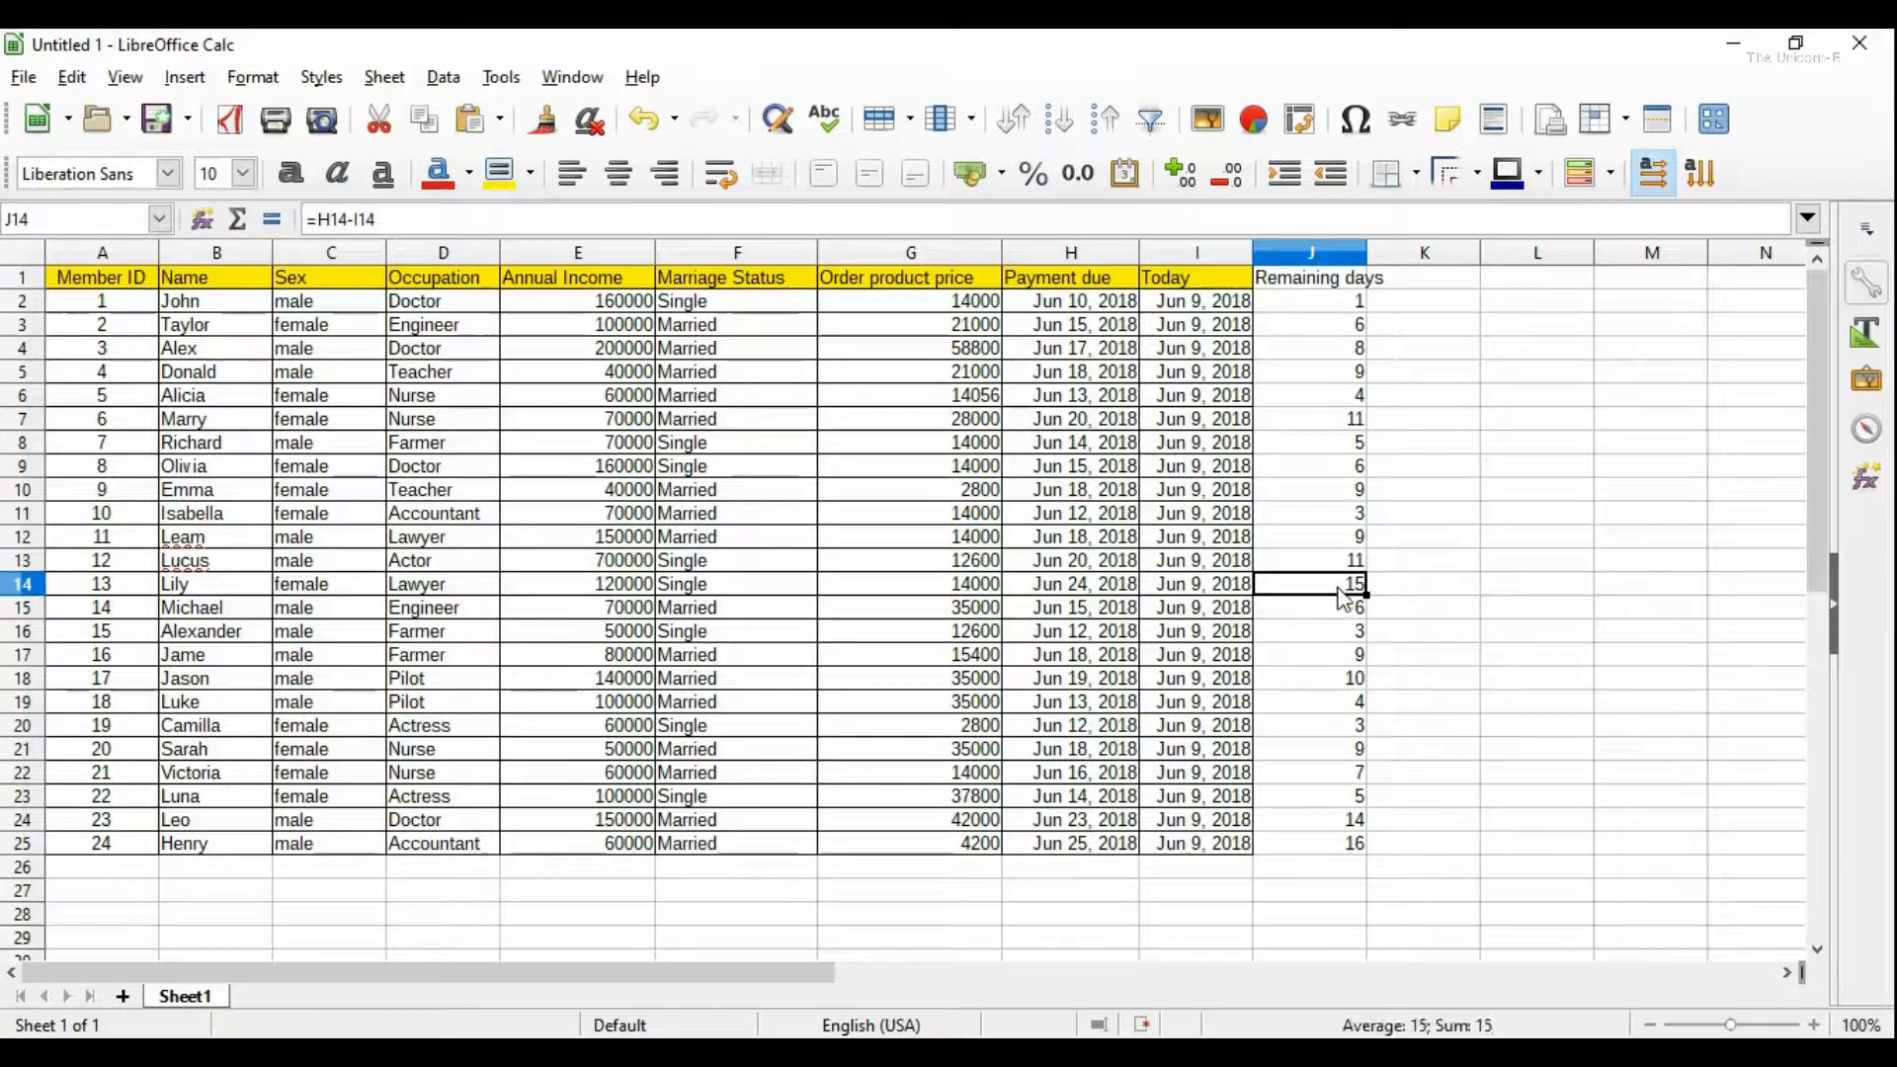
double_click(1344, 597)
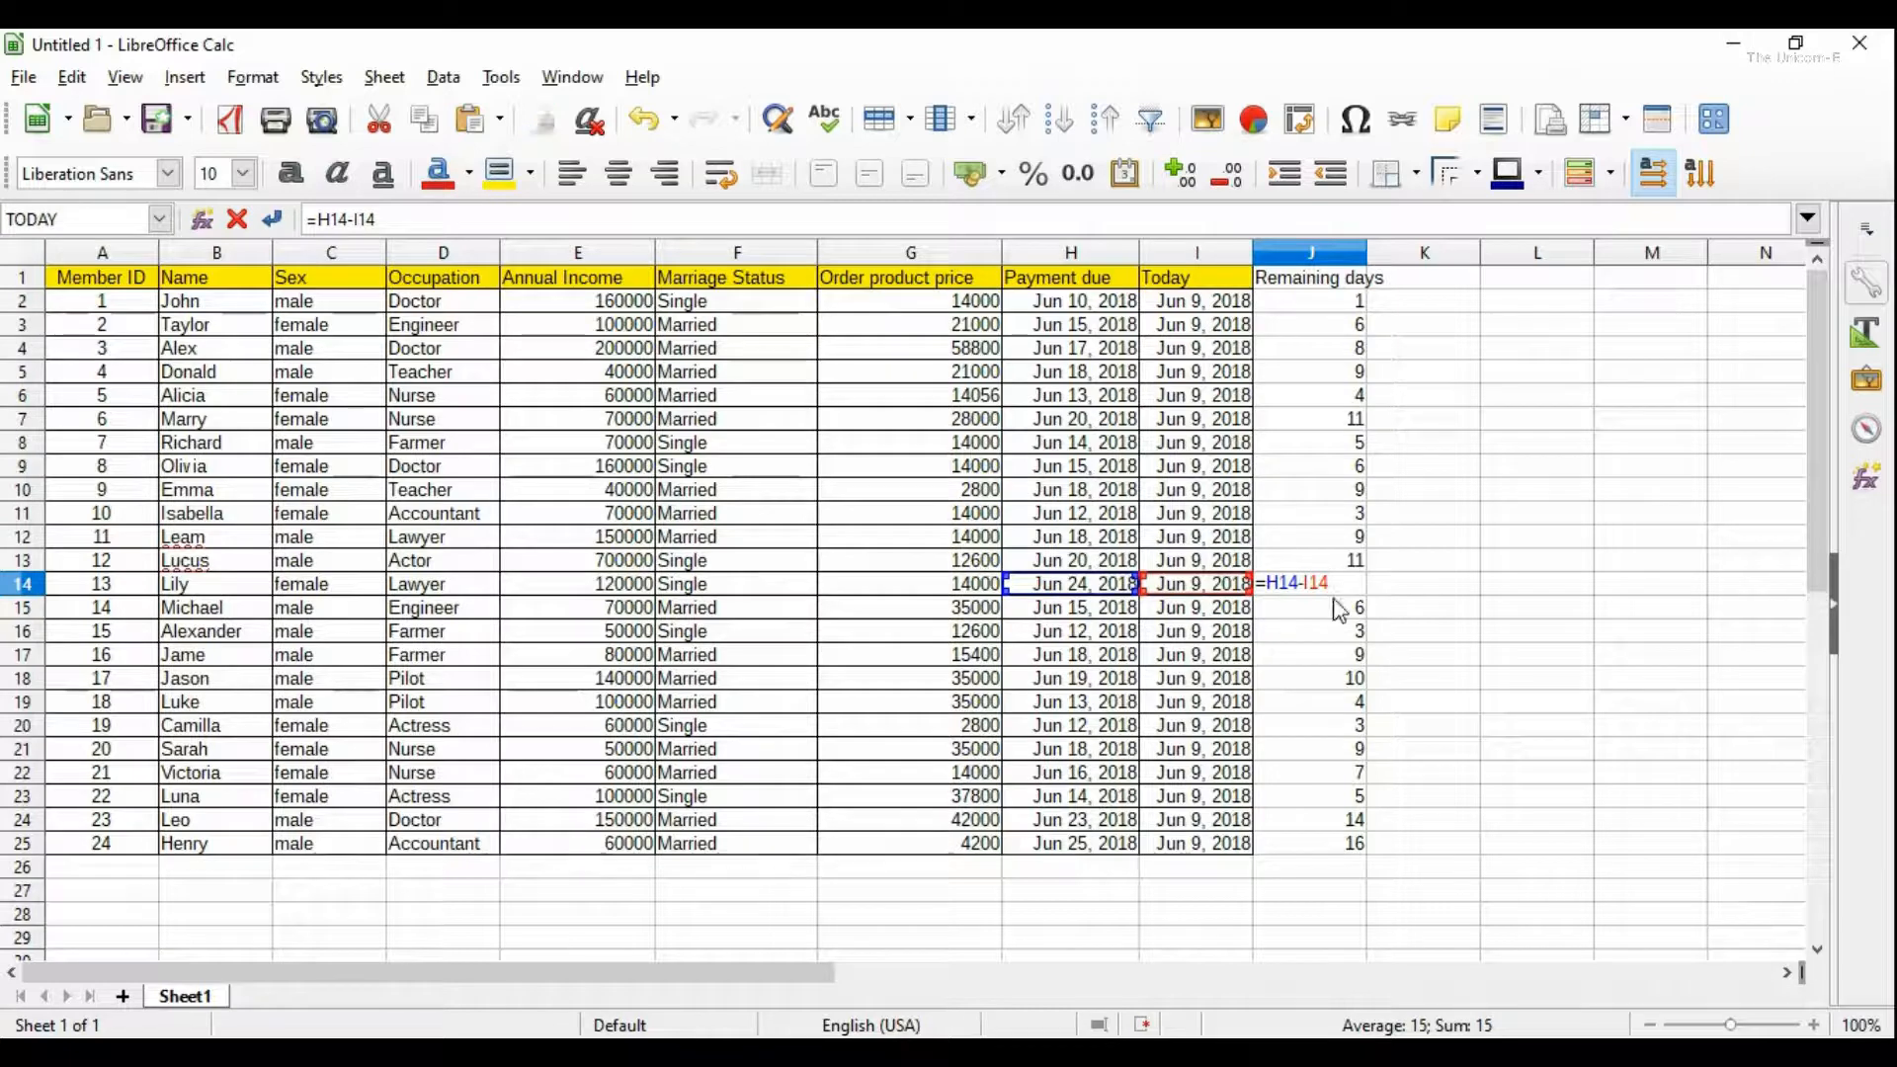
key("Escape")
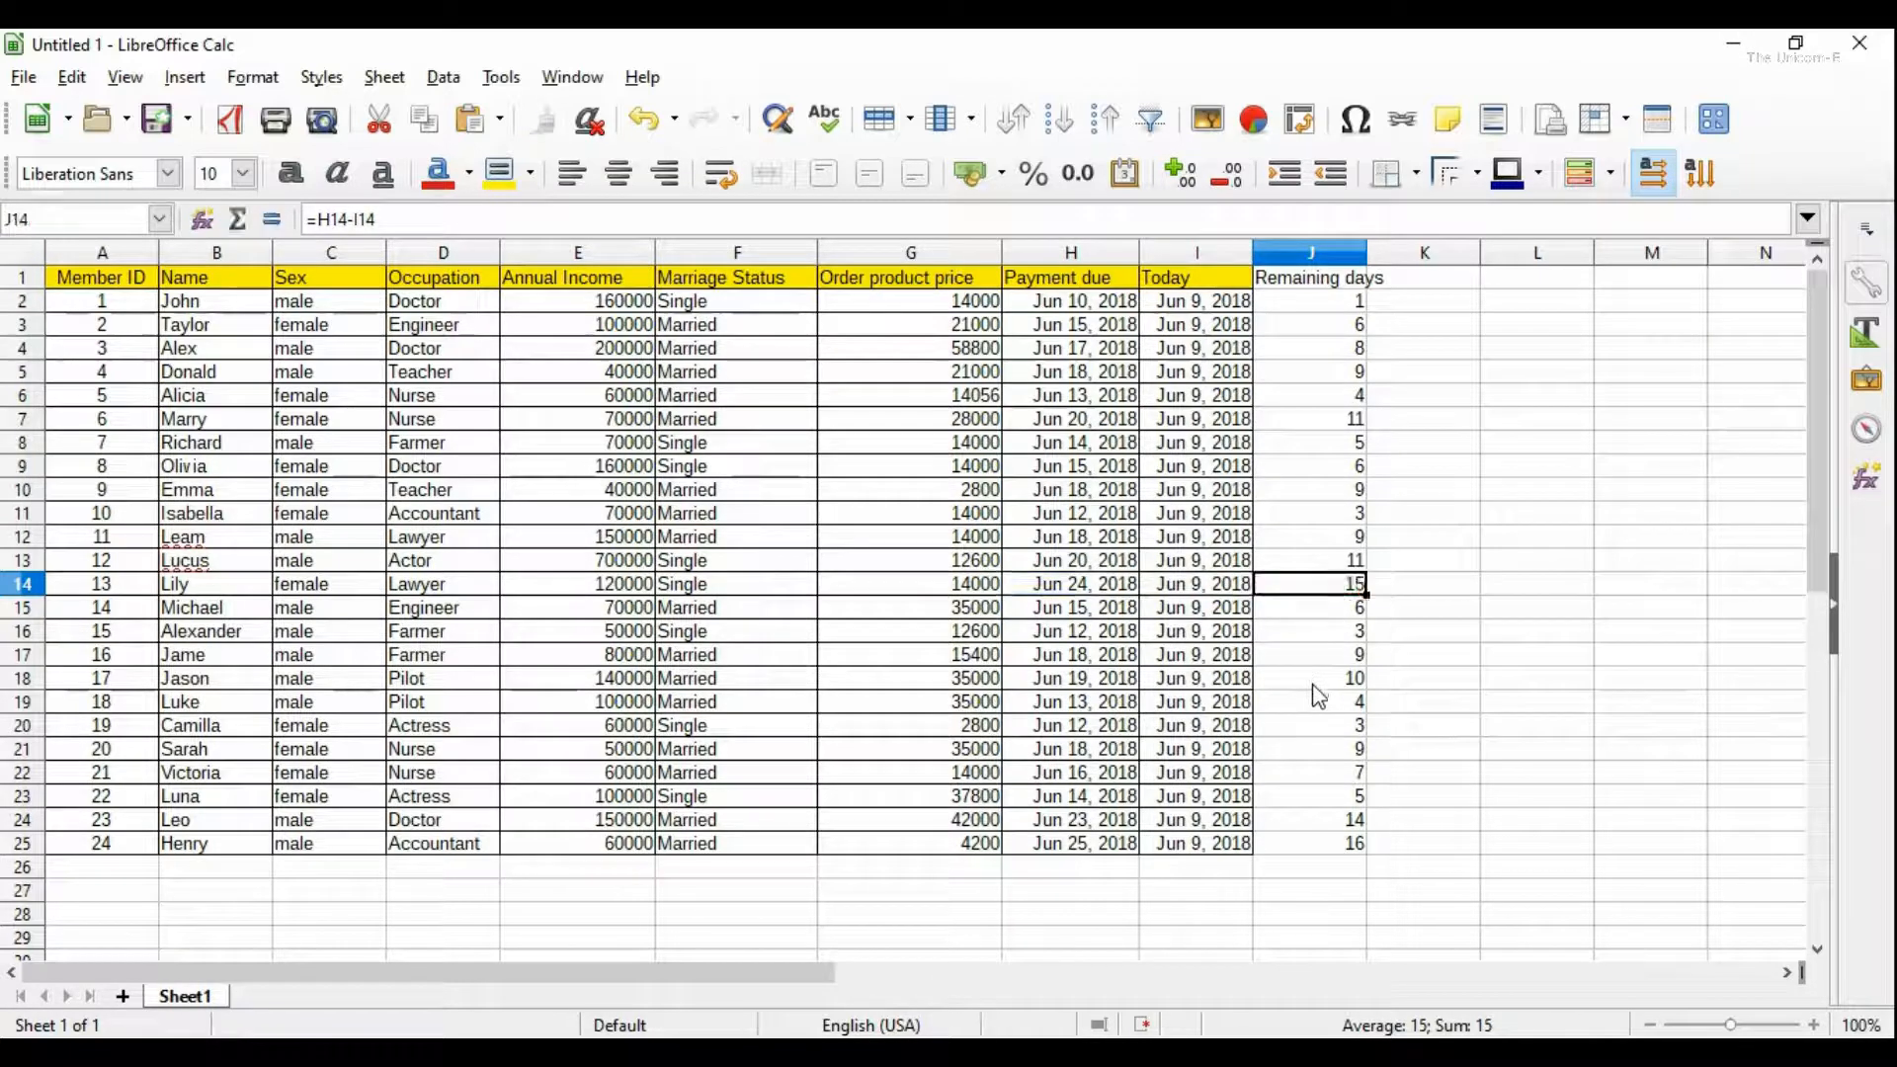
left_click(1320, 702)
double_click(1318, 699)
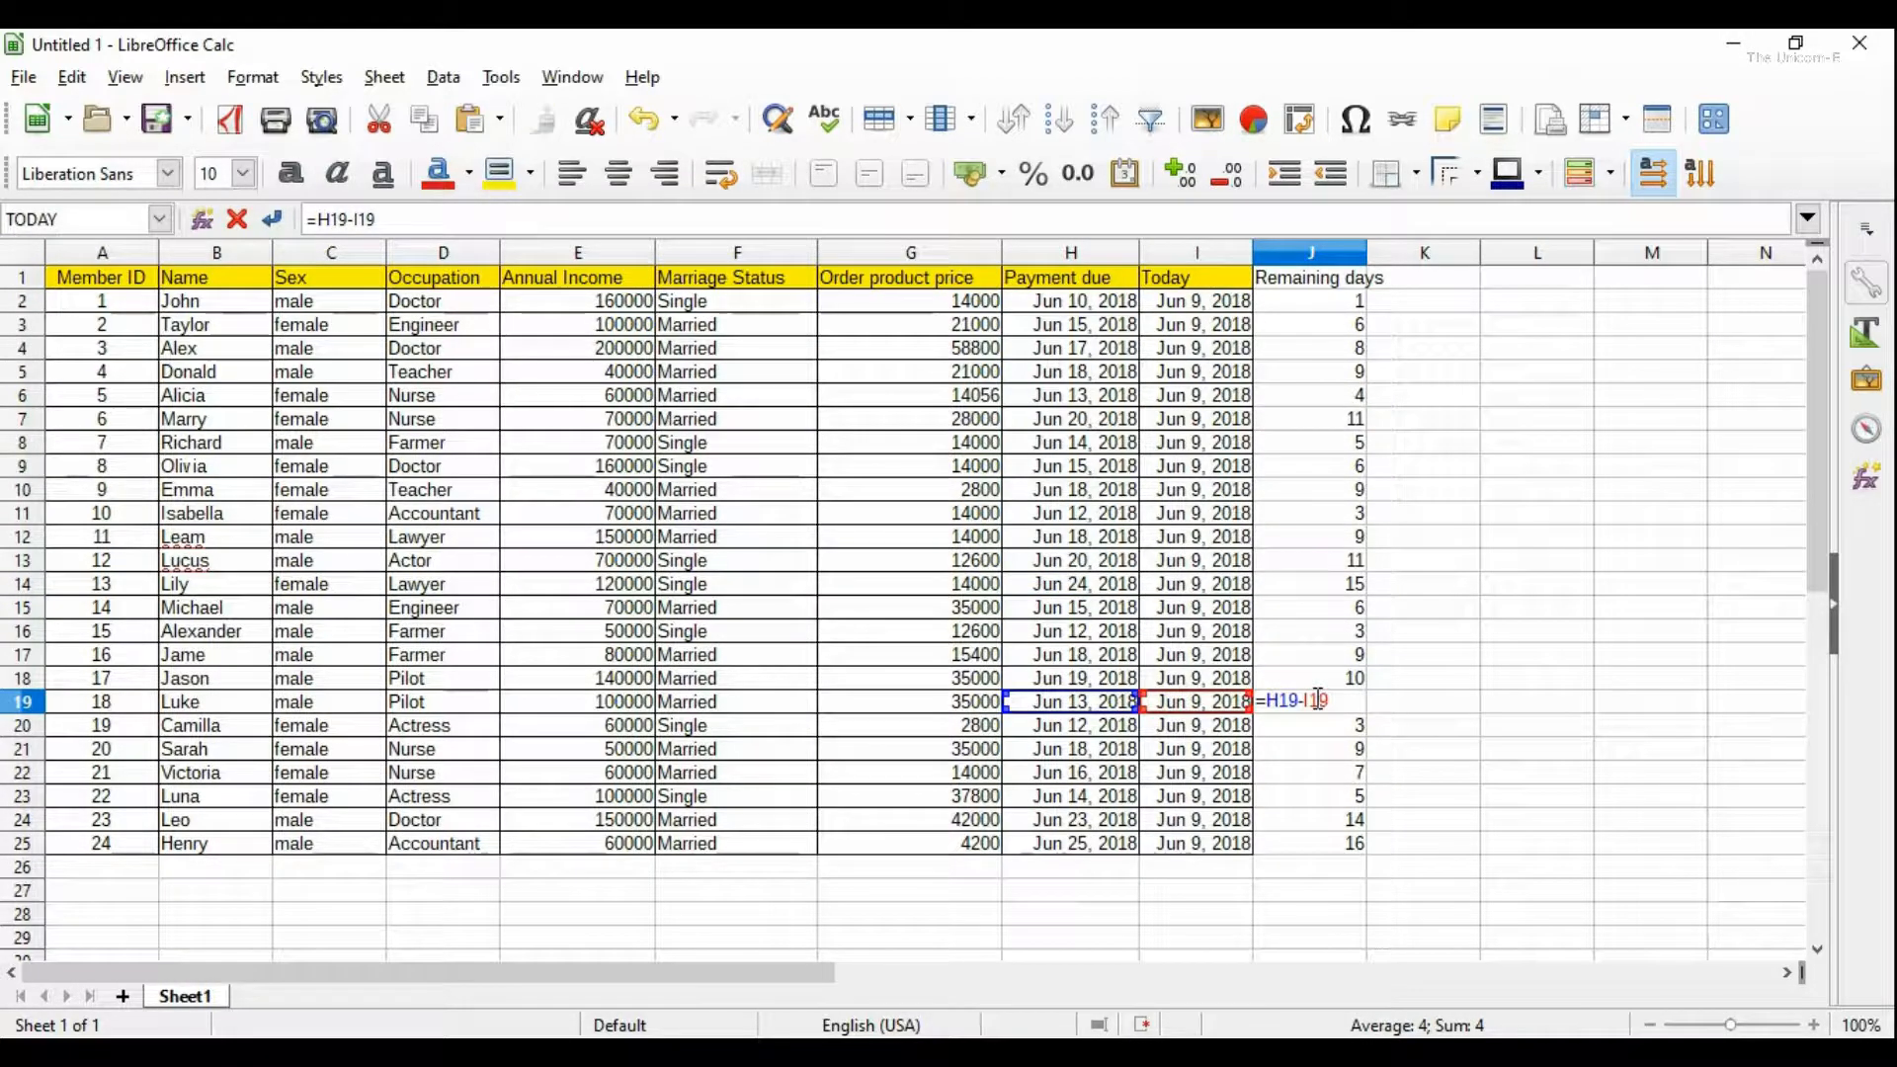
key("Escape")
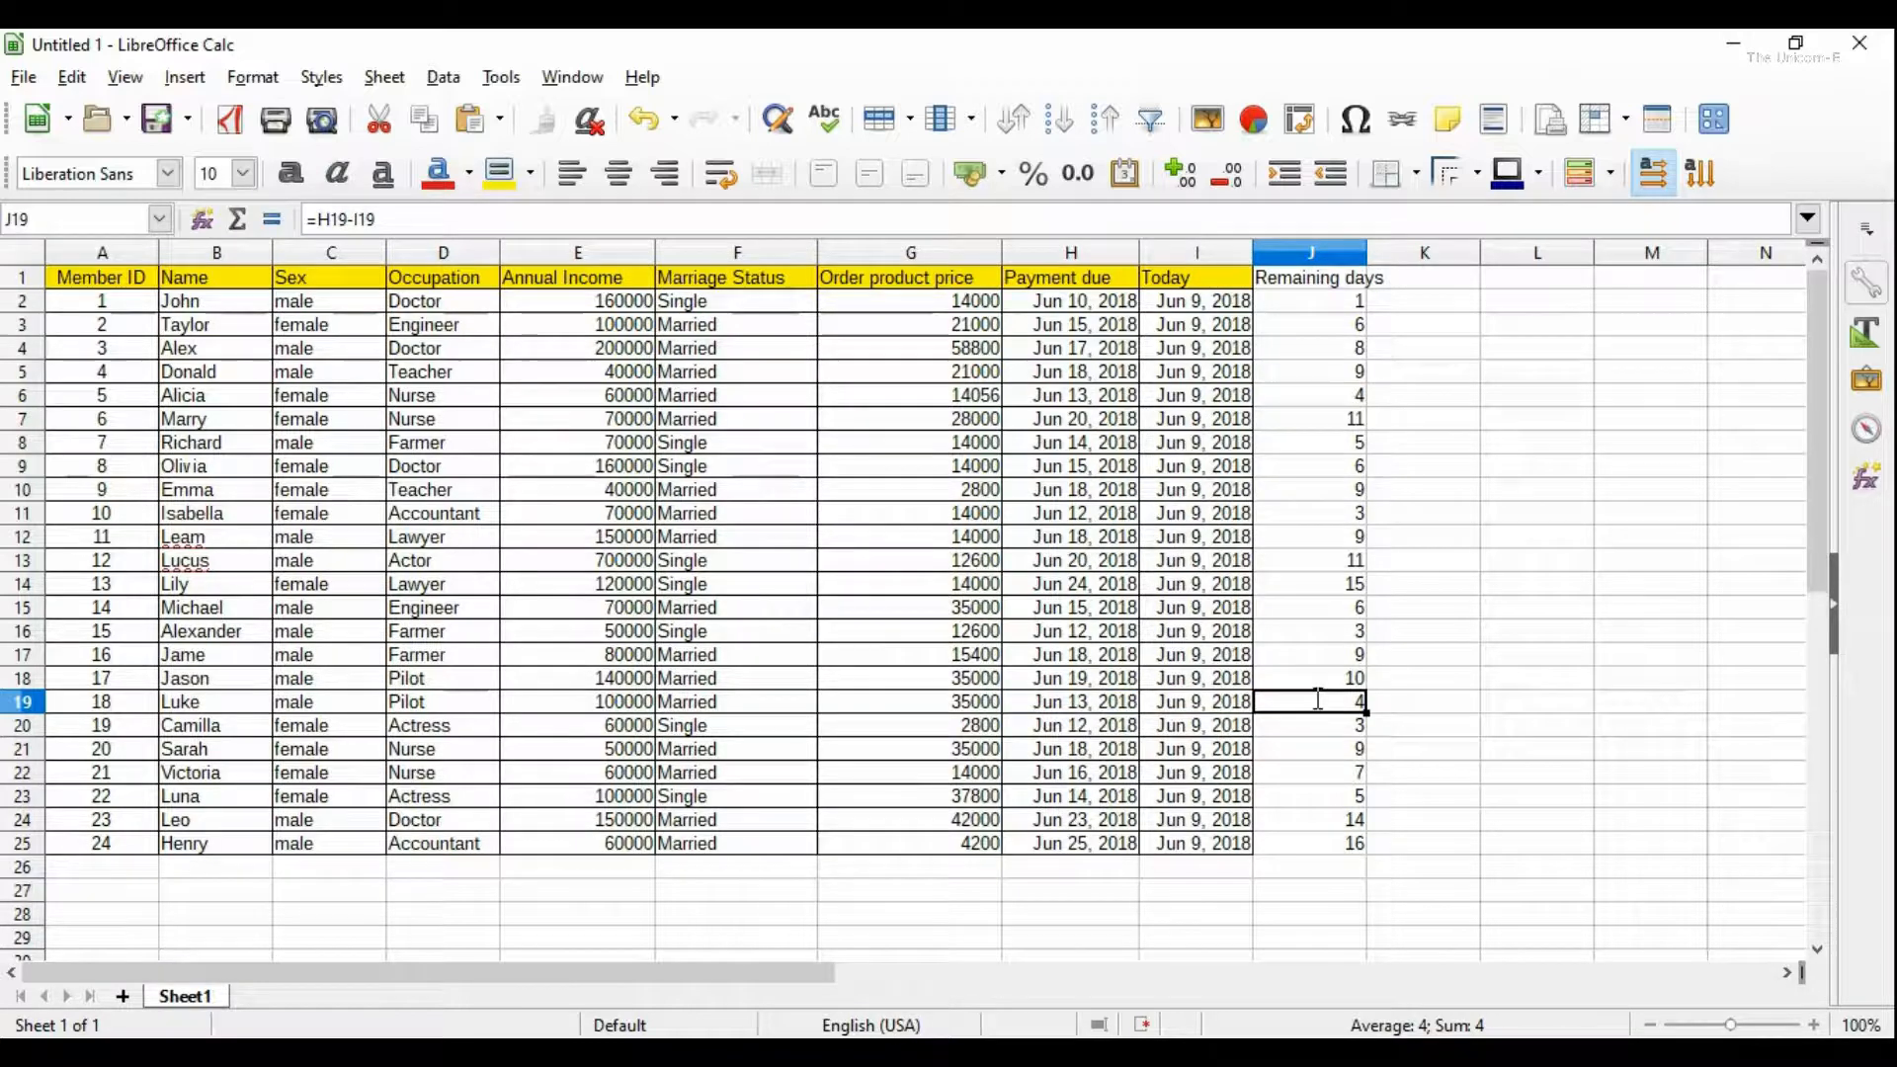
double_click(1319, 728)
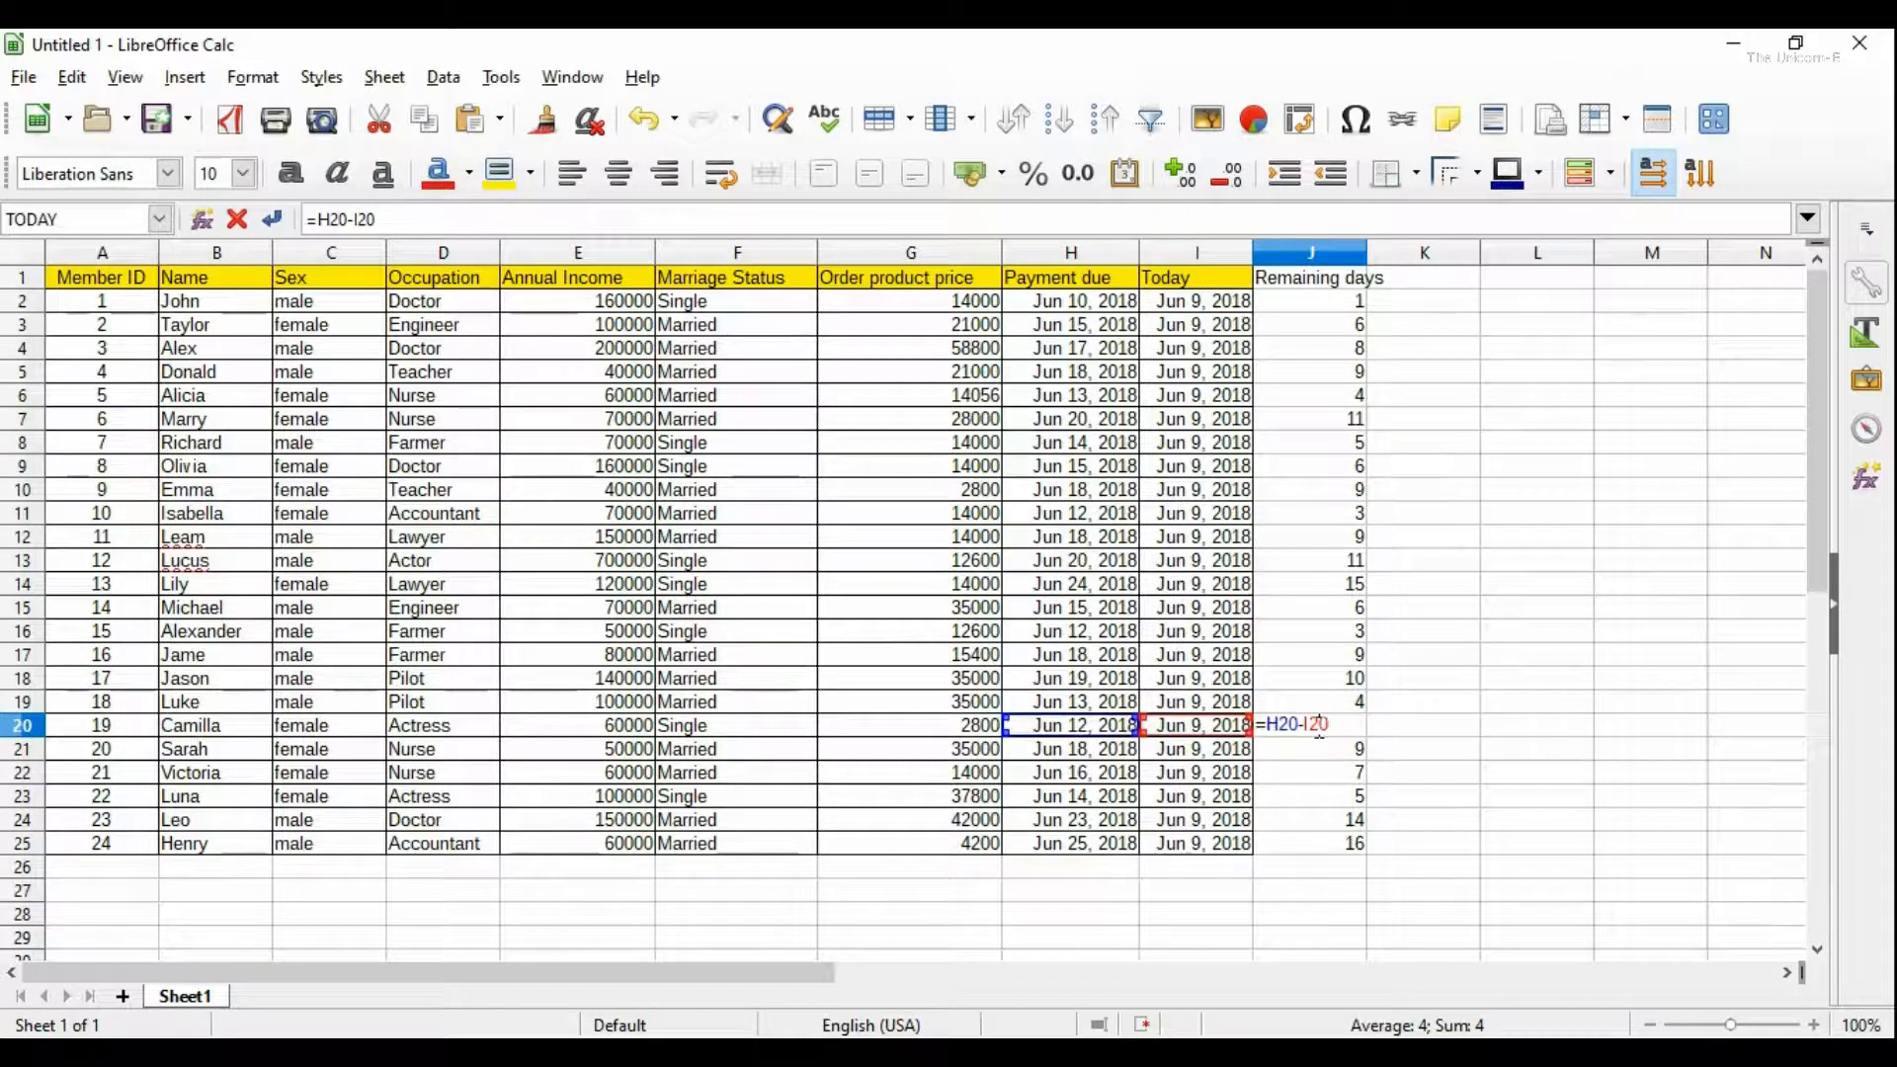
key("Escape")
left_click(1324, 773)
double_click(1324, 773)
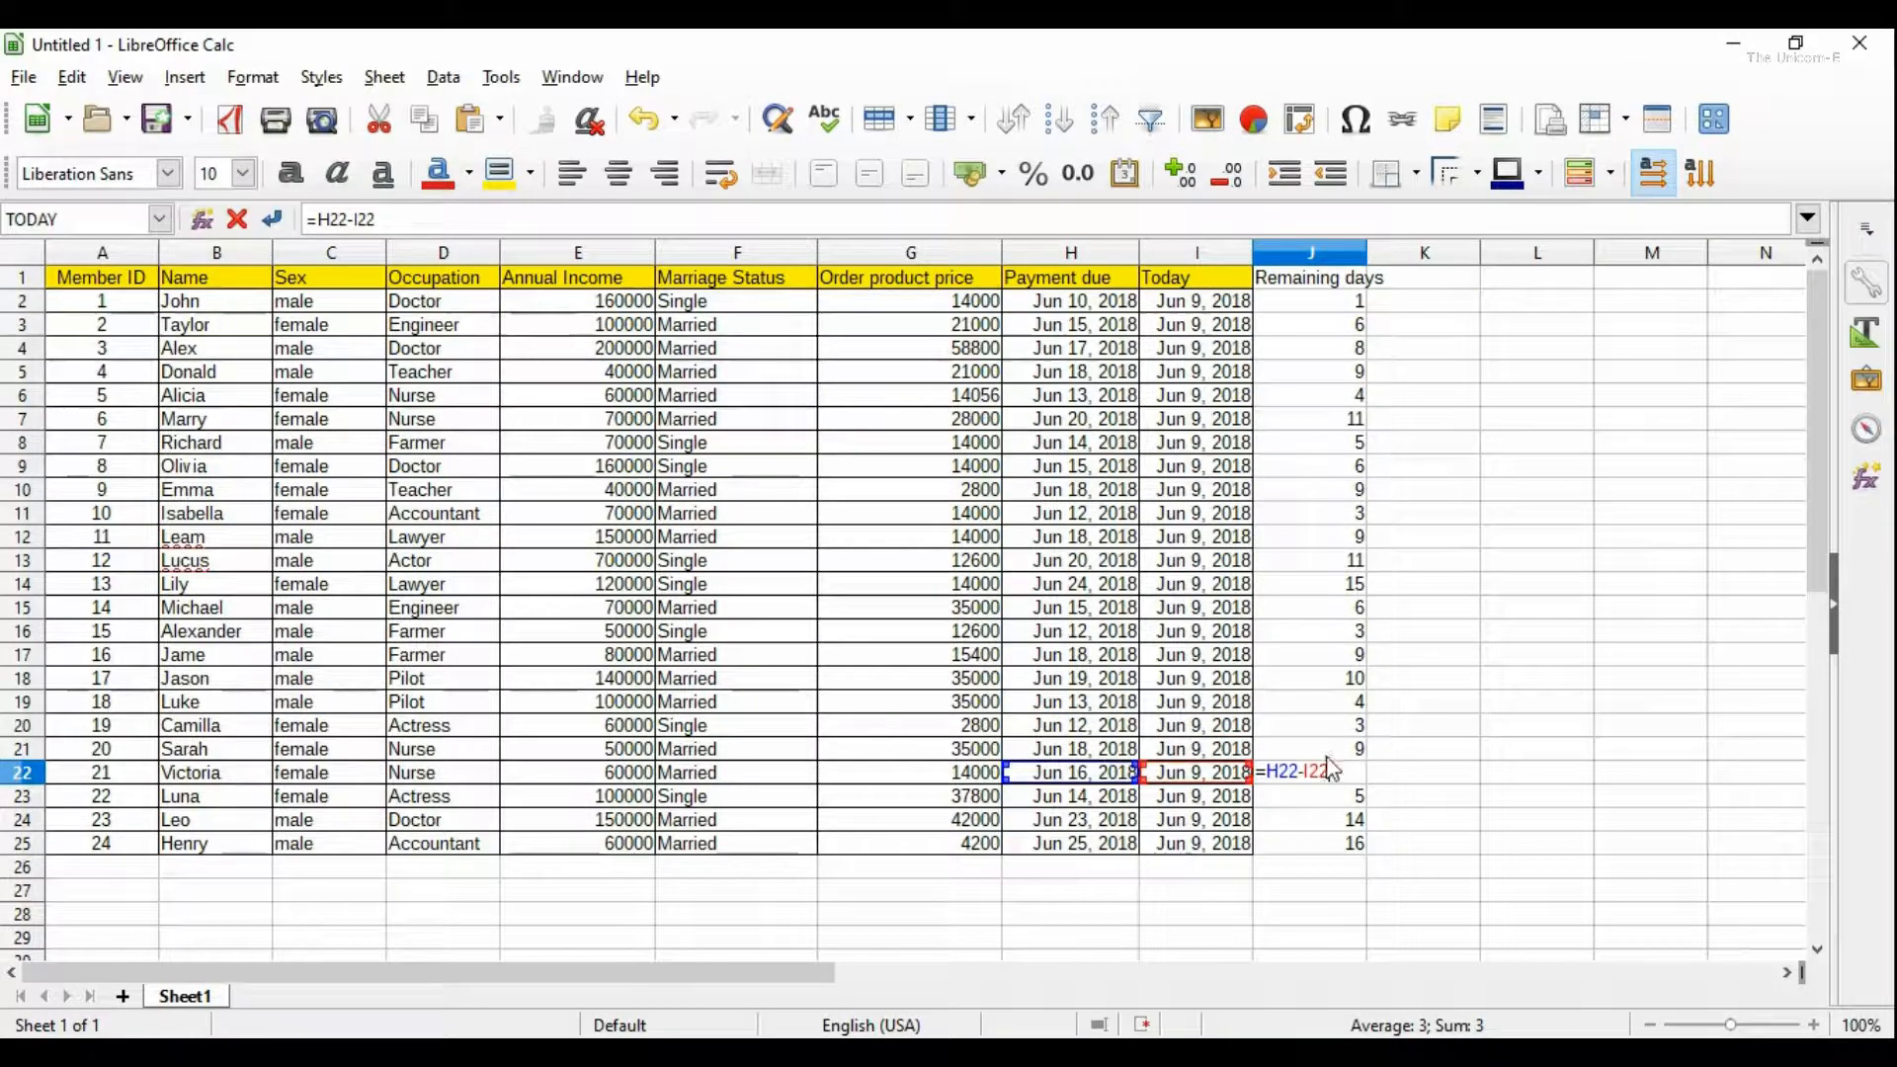
key("Escape")
Step: Give the Remaining days heading in cell J1 the same yellow background as the other headings
left_click(1360, 279)
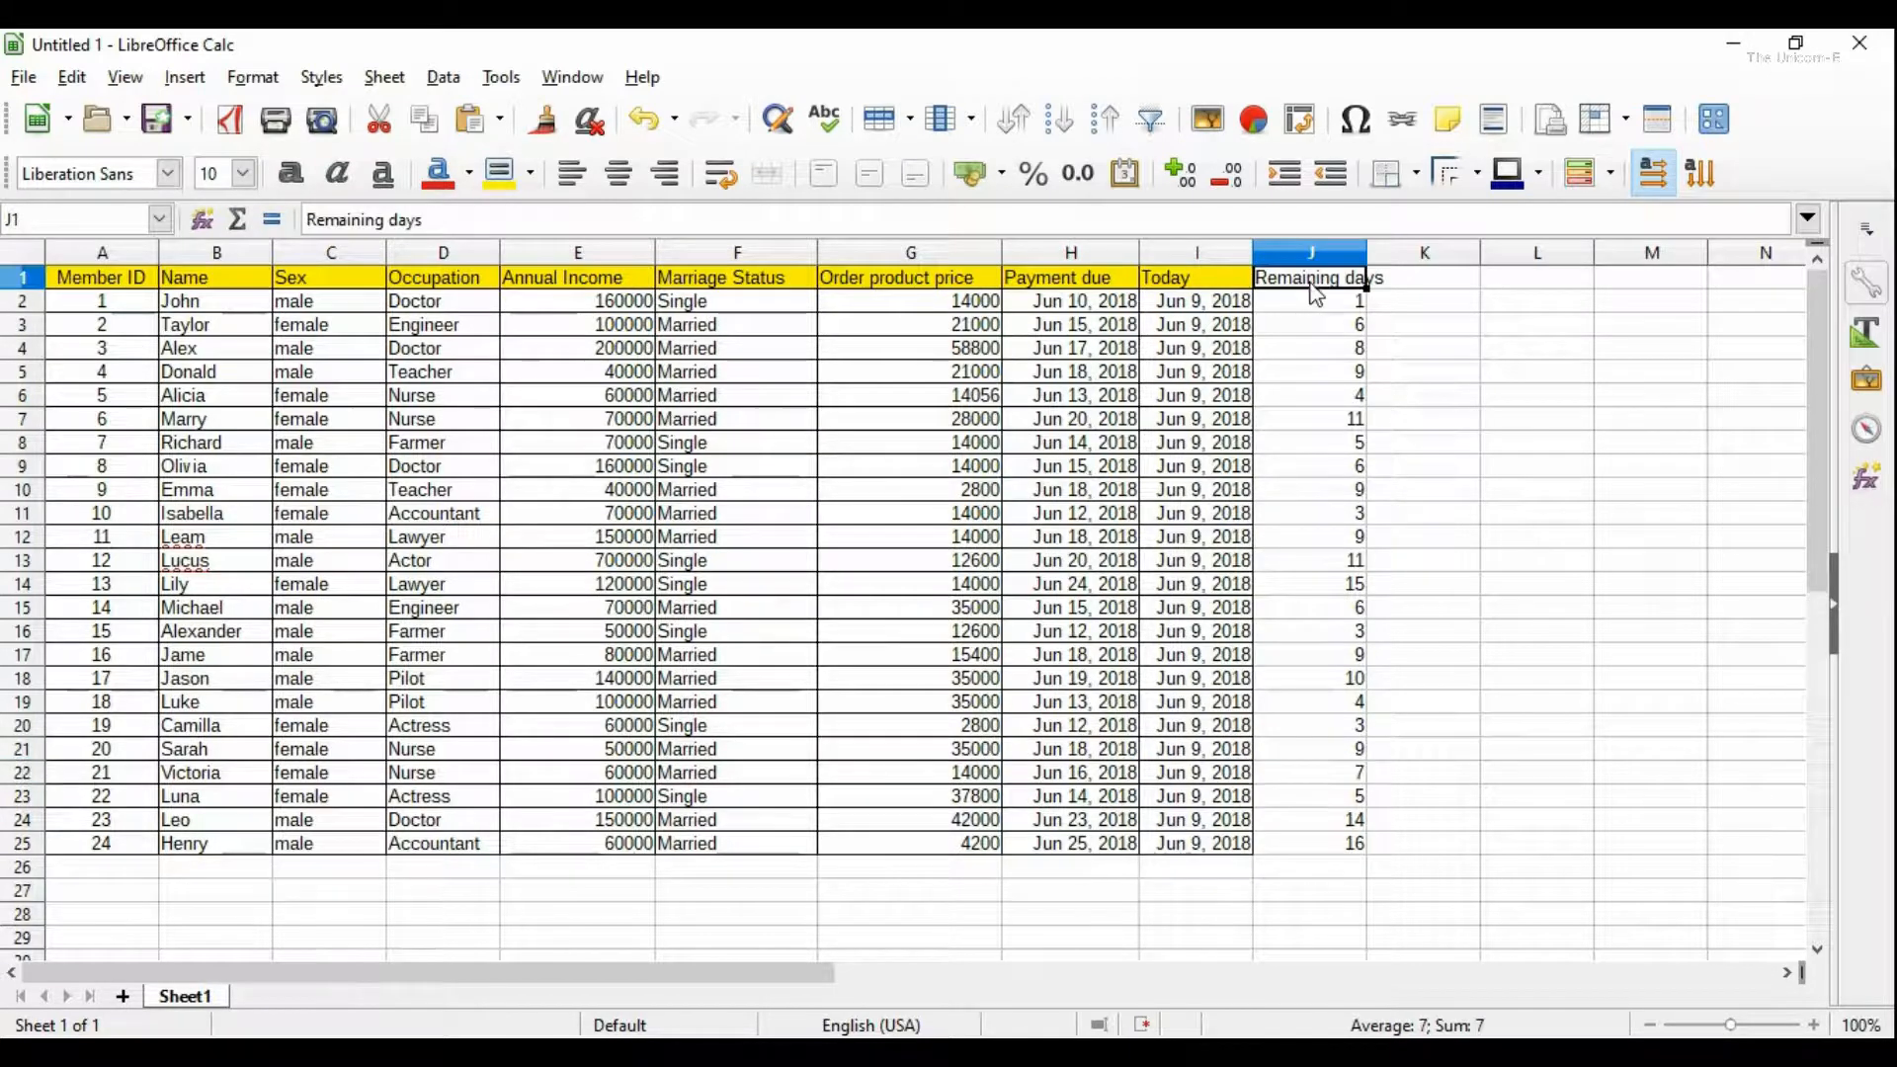
left_click(503, 184)
left_click(1440, 376)
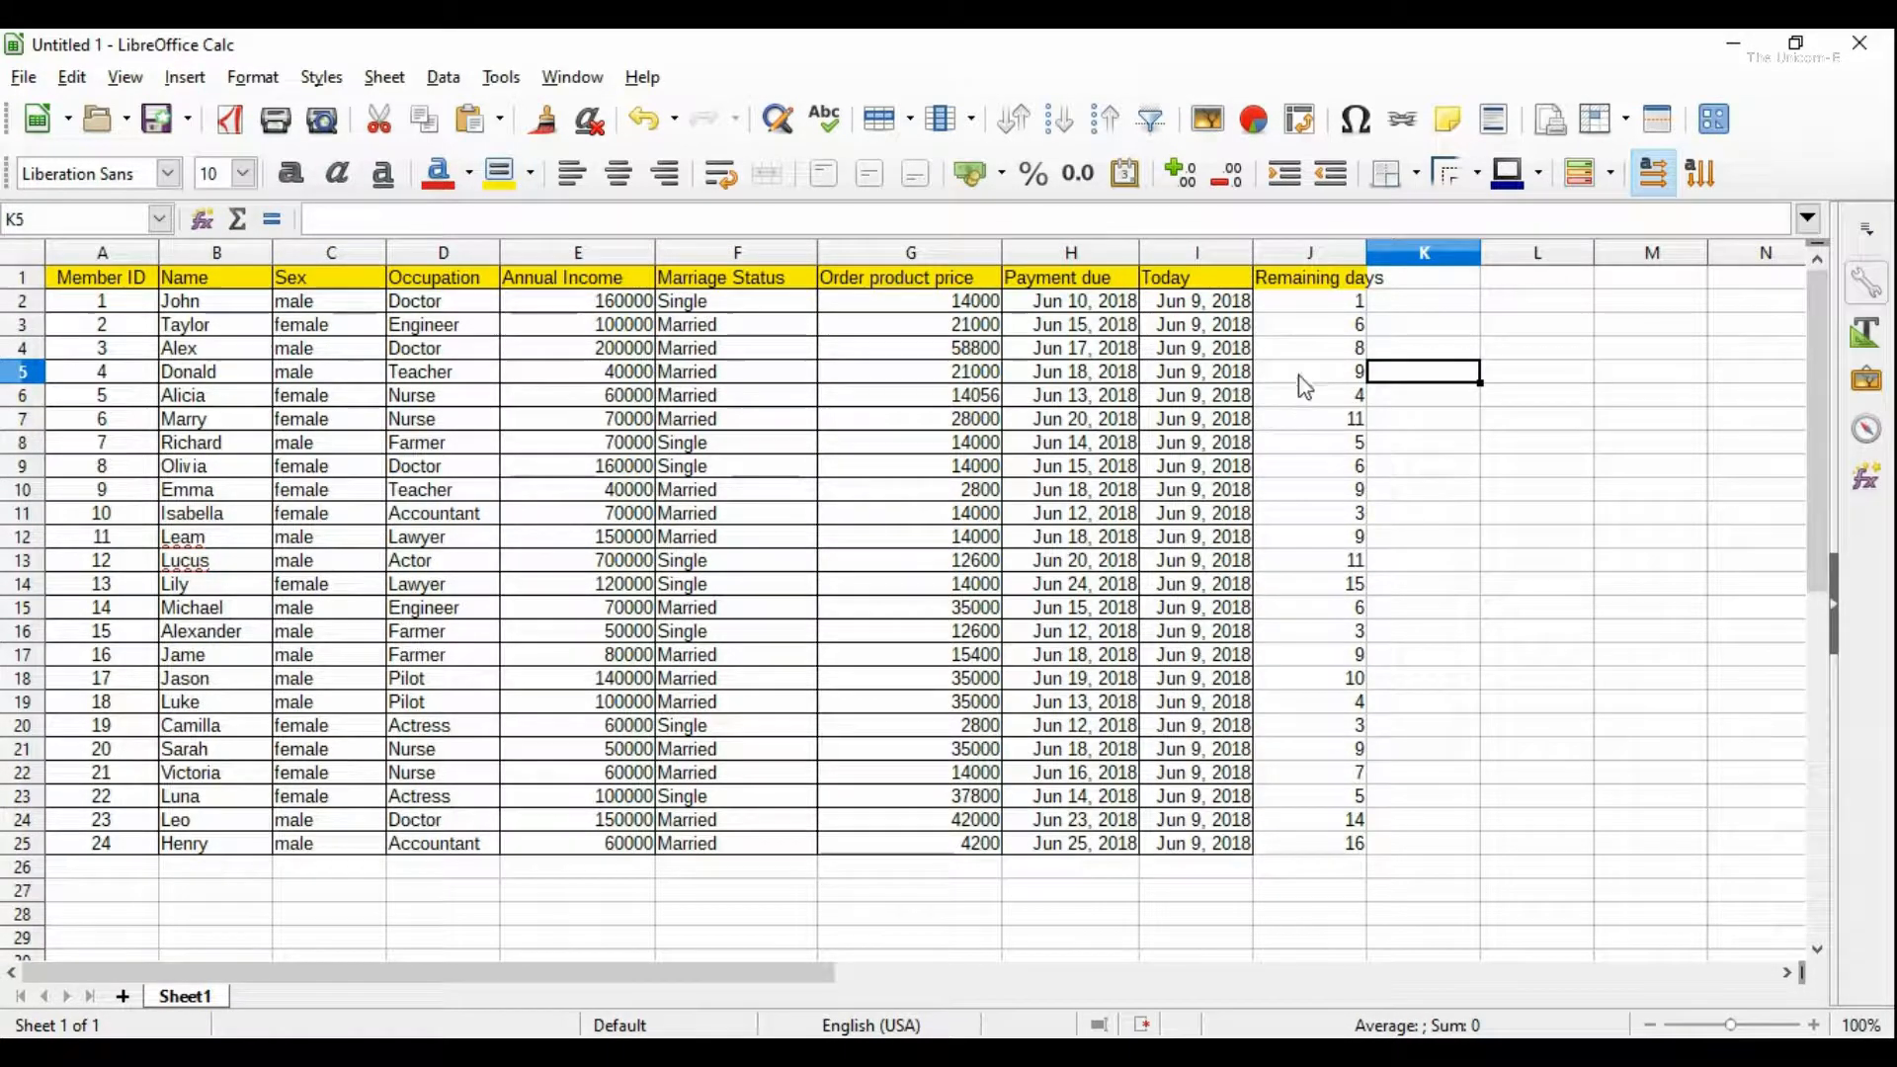
left_click(1191, 310)
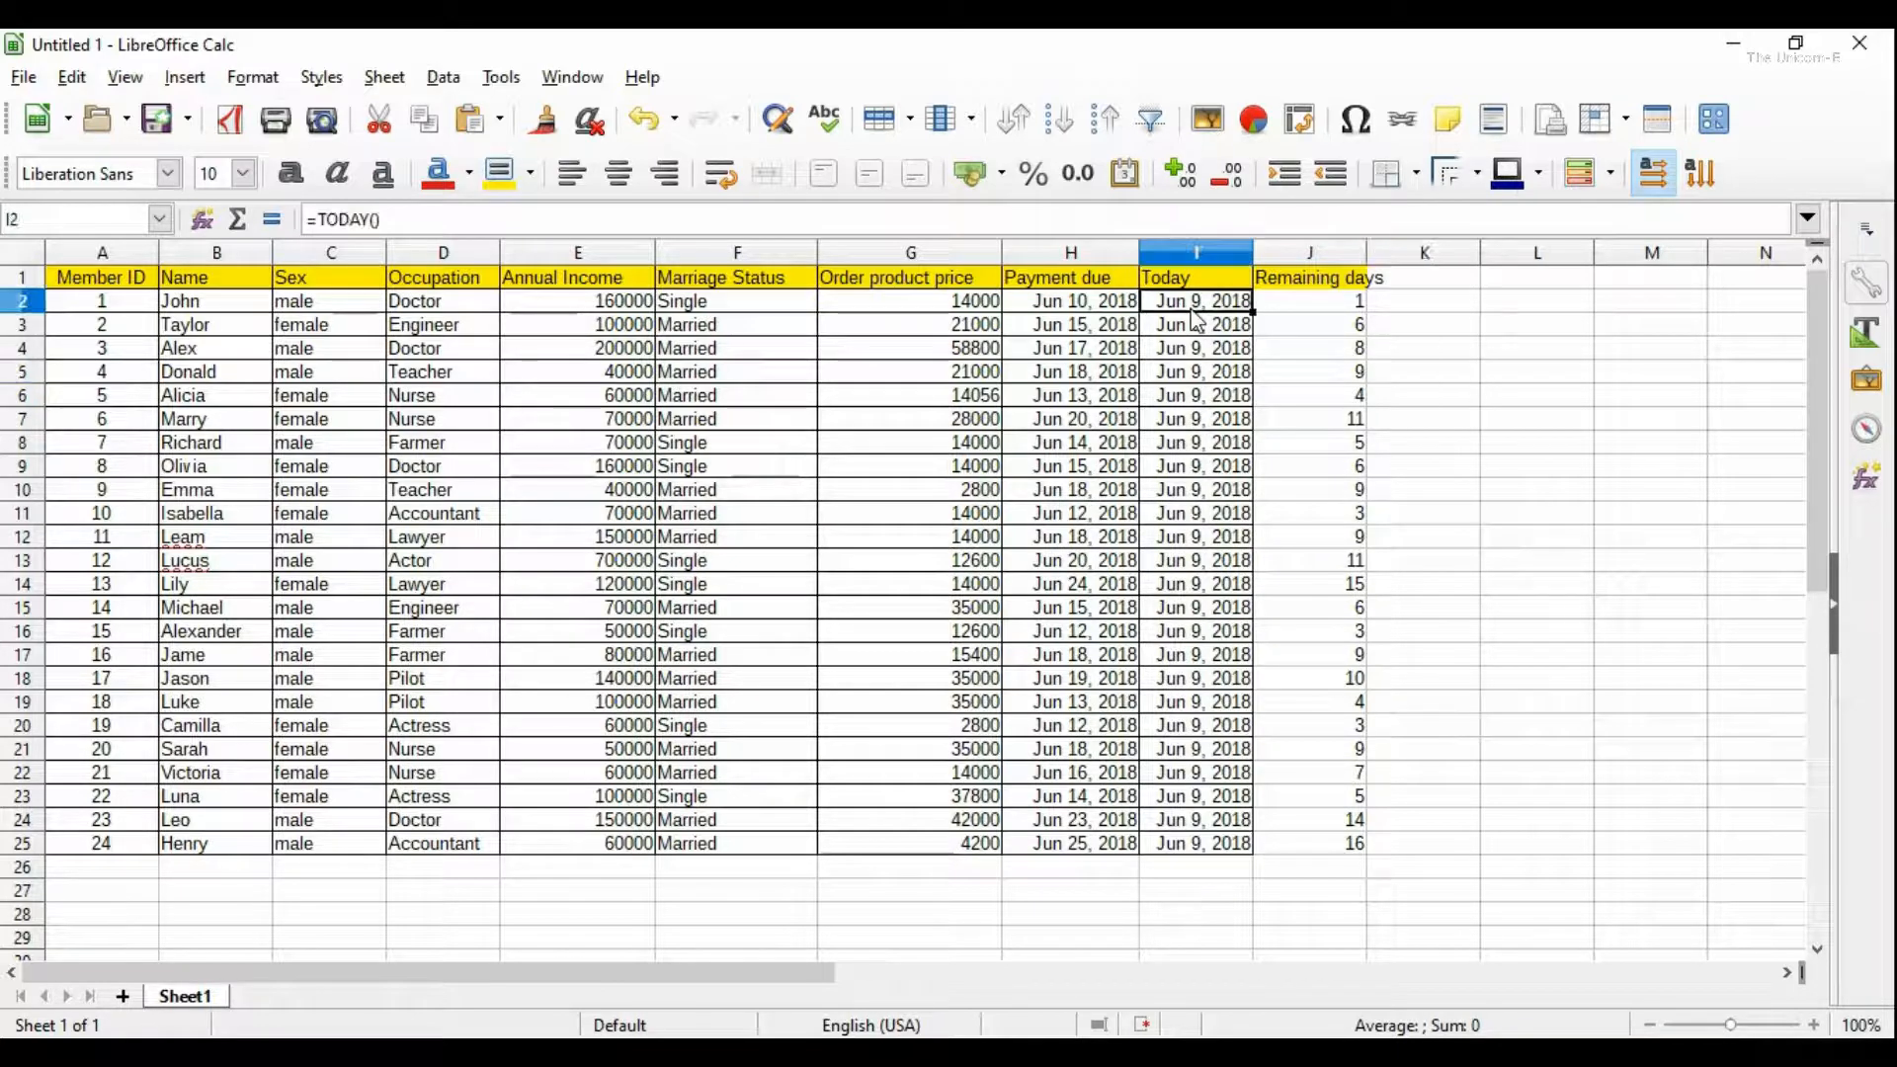
Step: Add borders to all cells of the Remaining days column, J1:J25, matching the rest of the table
left_click(1341, 309)
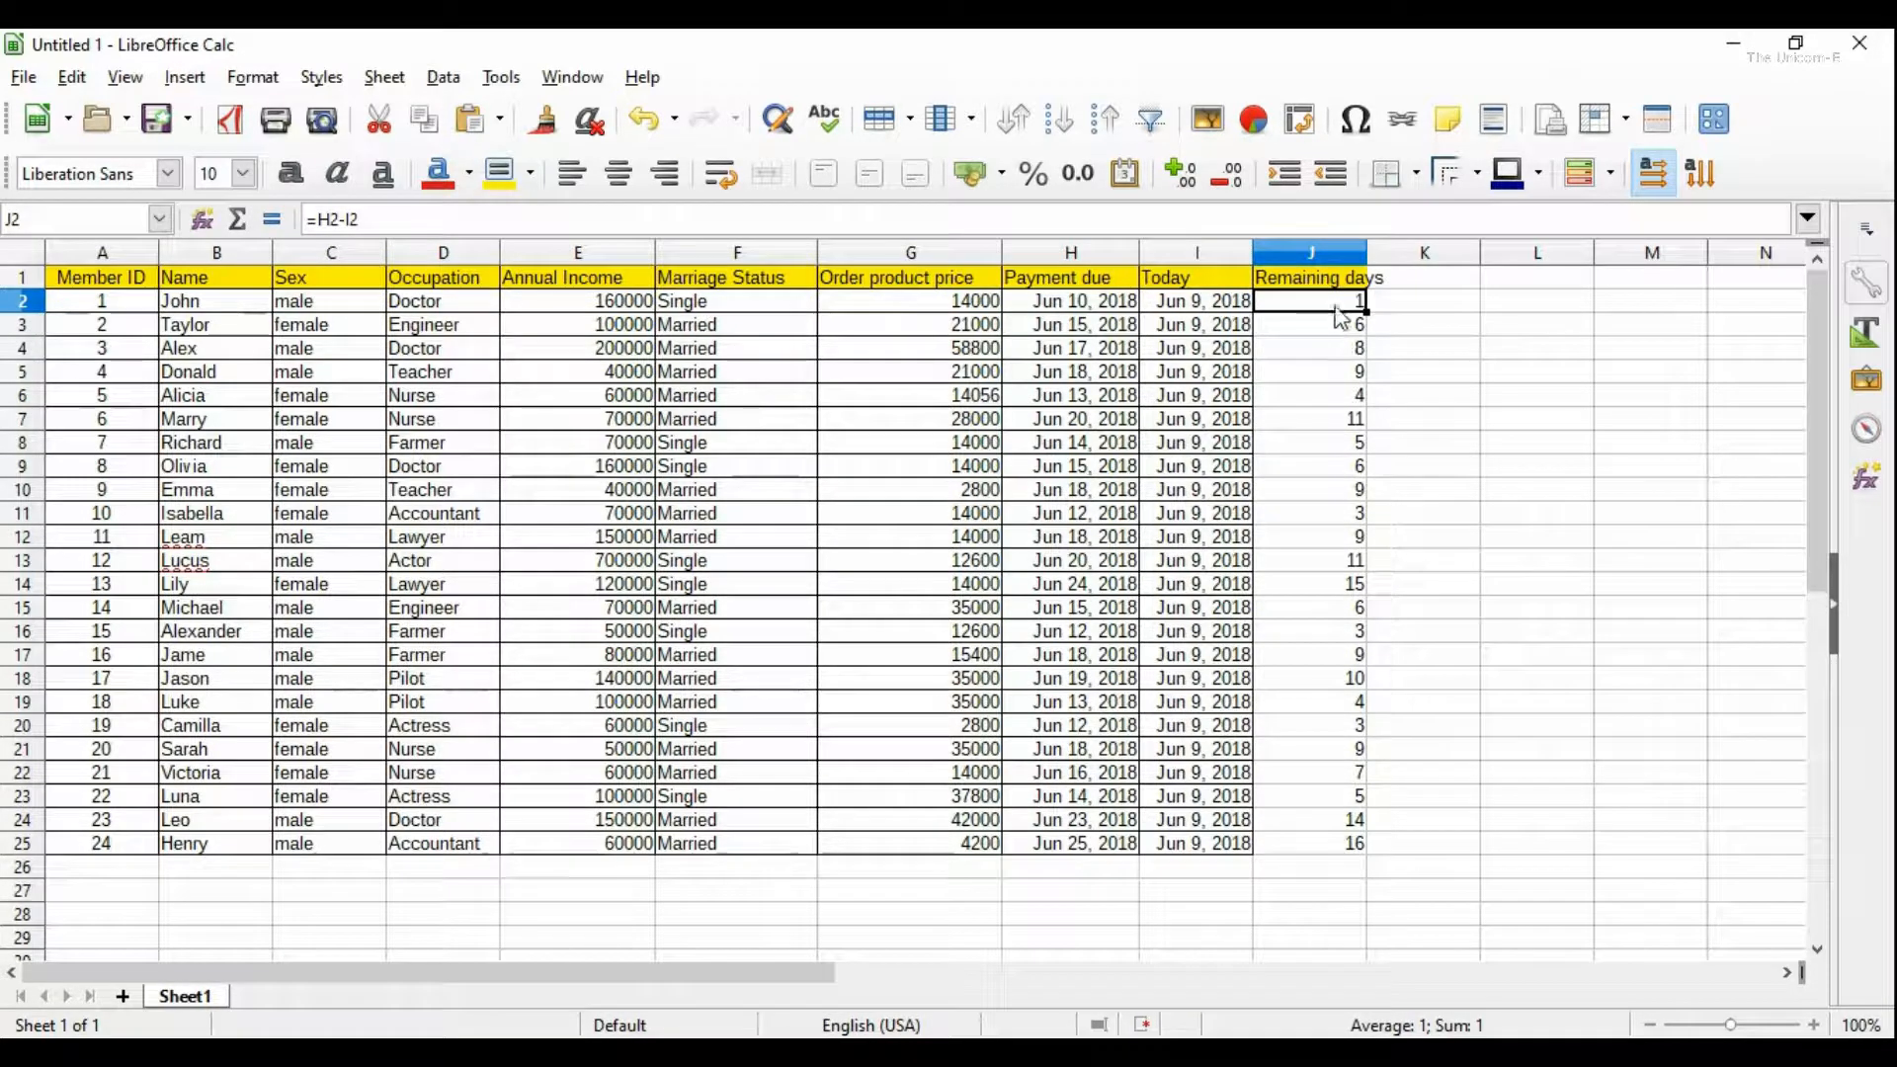
left_click_drag(1336, 845, 1325, 277)
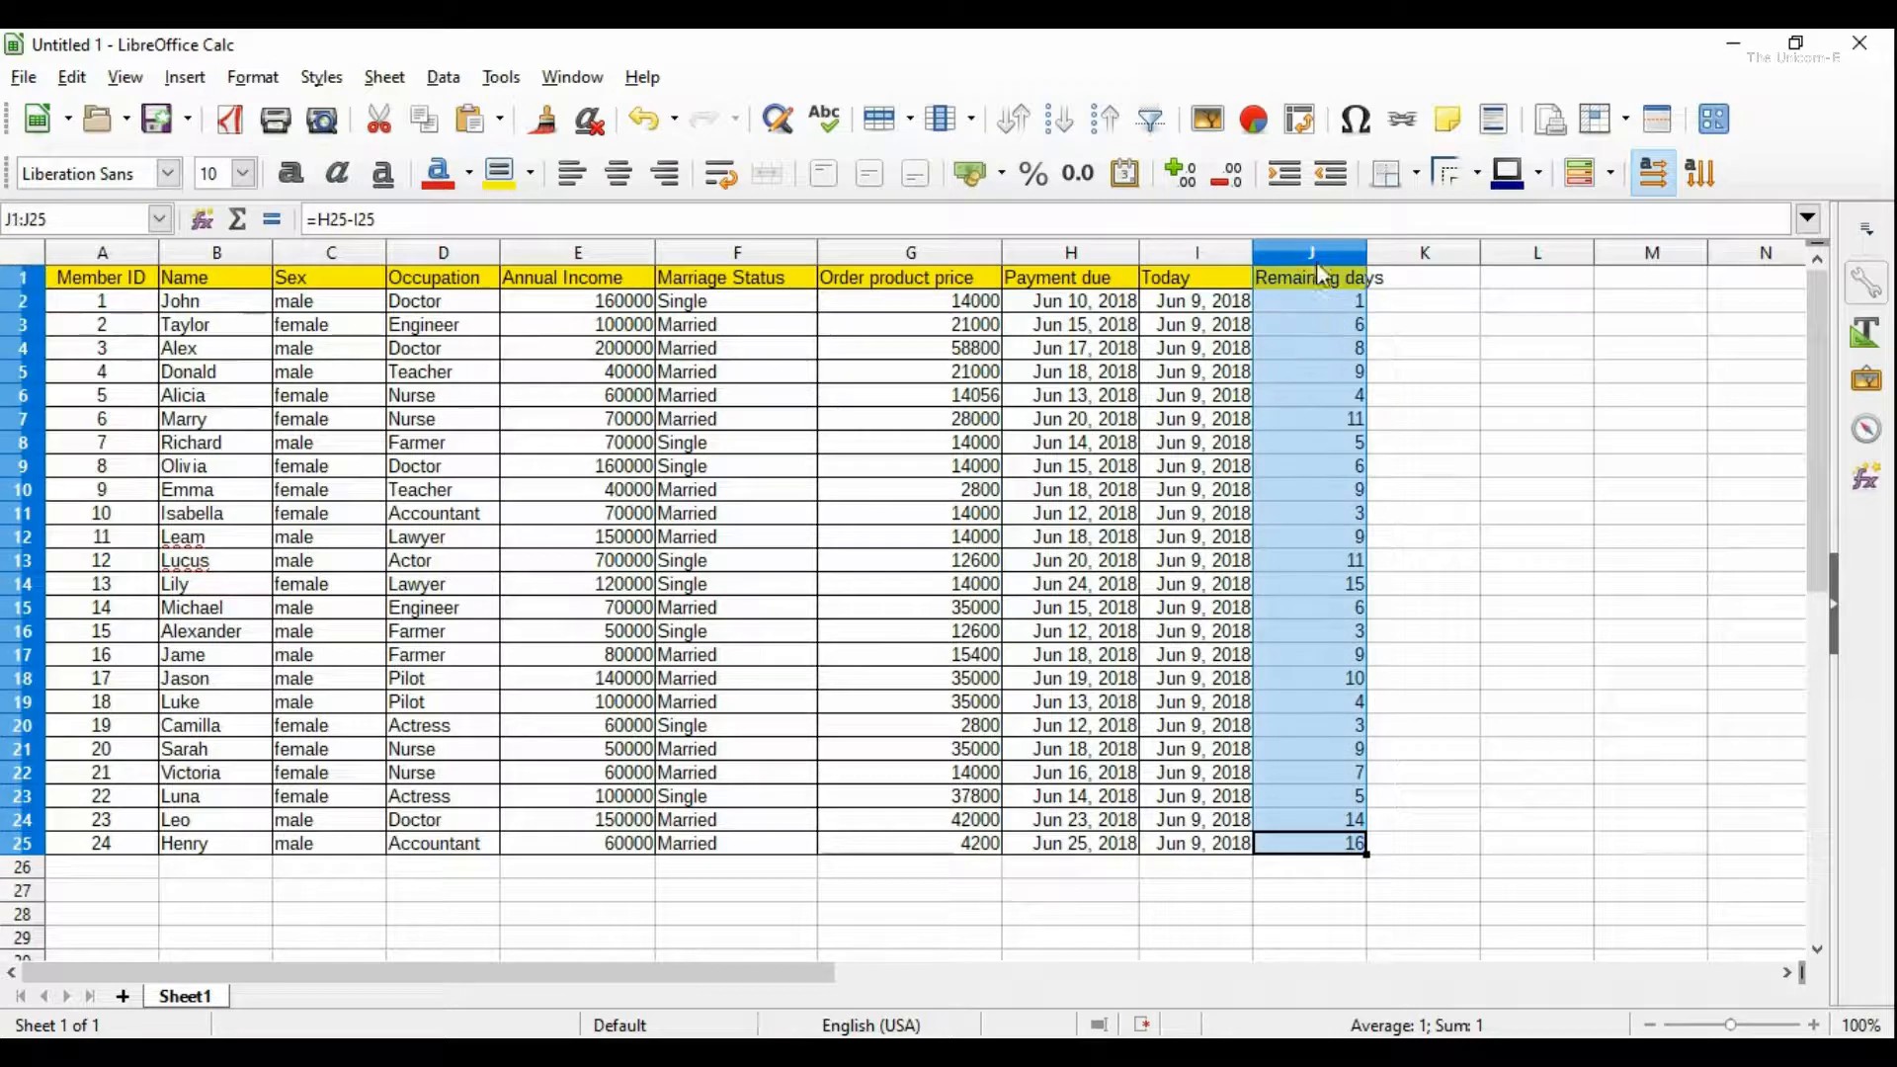
left_click(1416, 174)
left_click(1498, 328)
left_click(1477, 508)
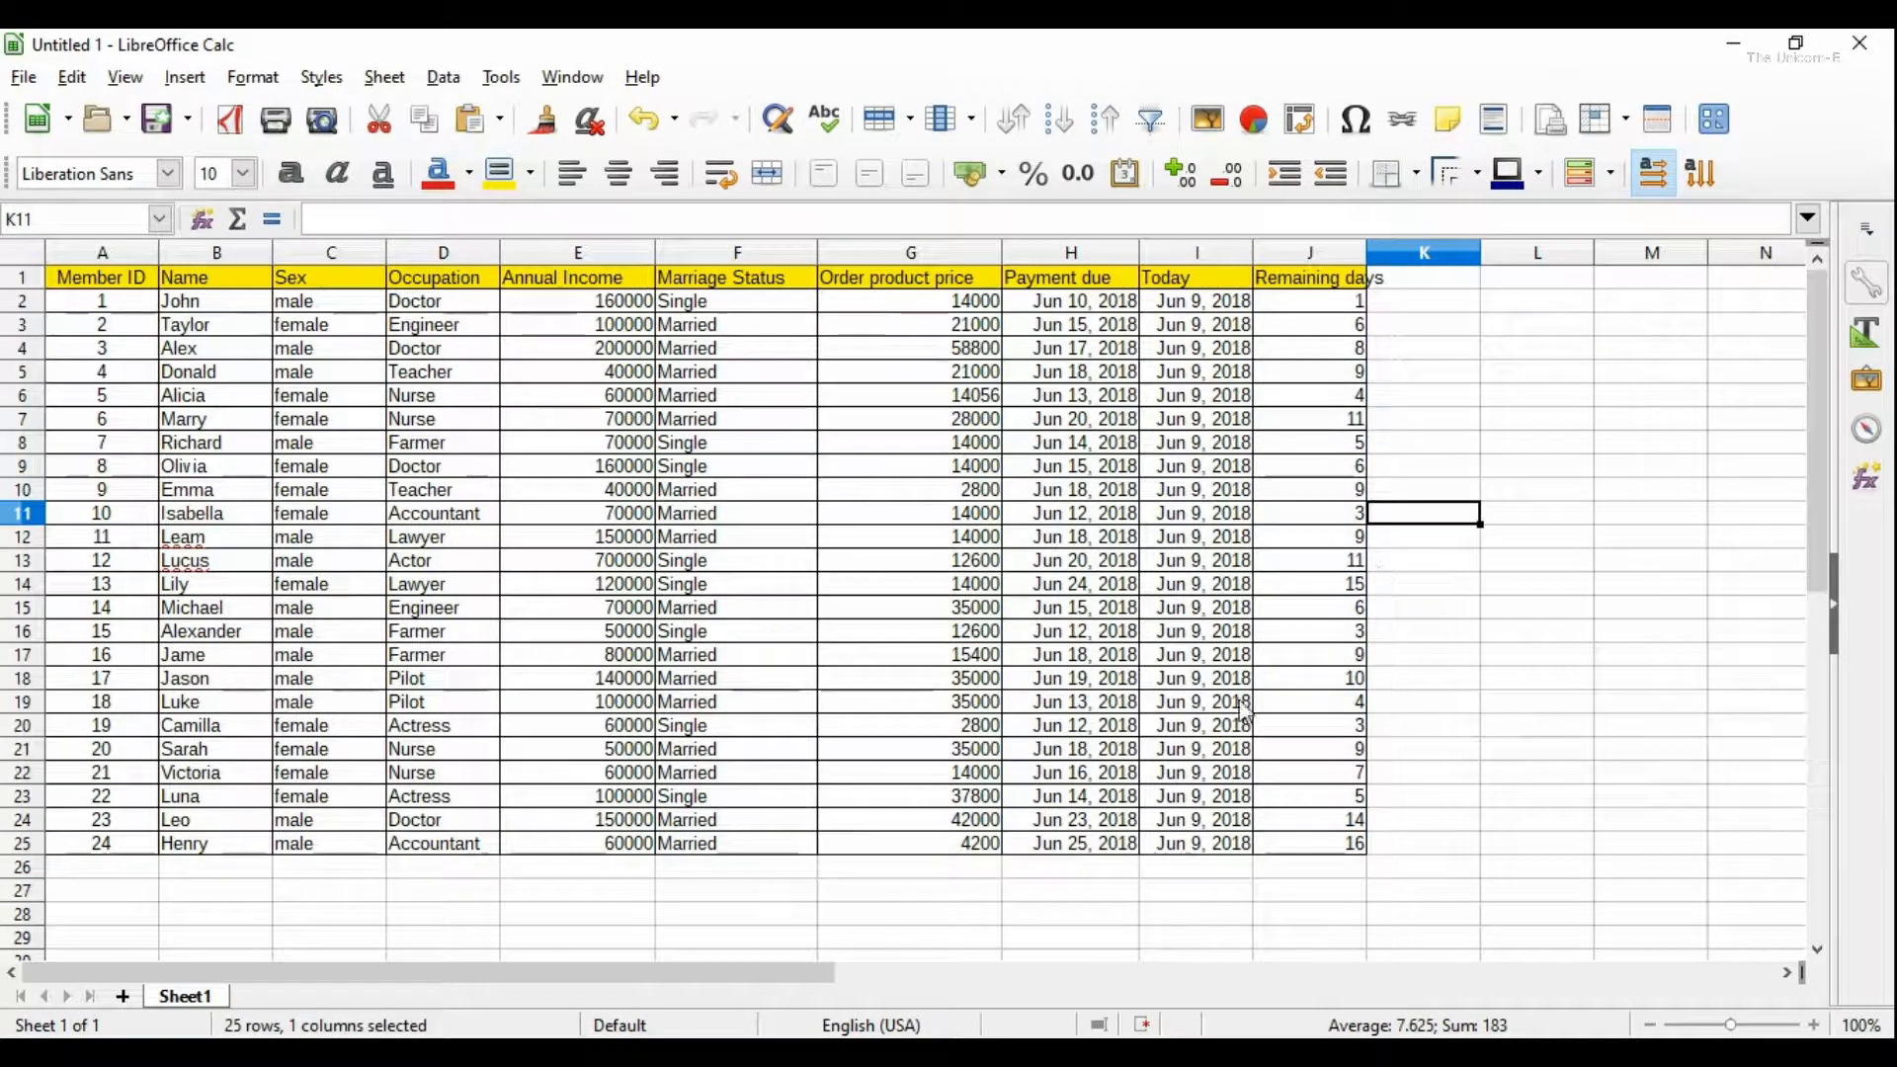
left_click(1645, 348)
left_click(1499, 701)
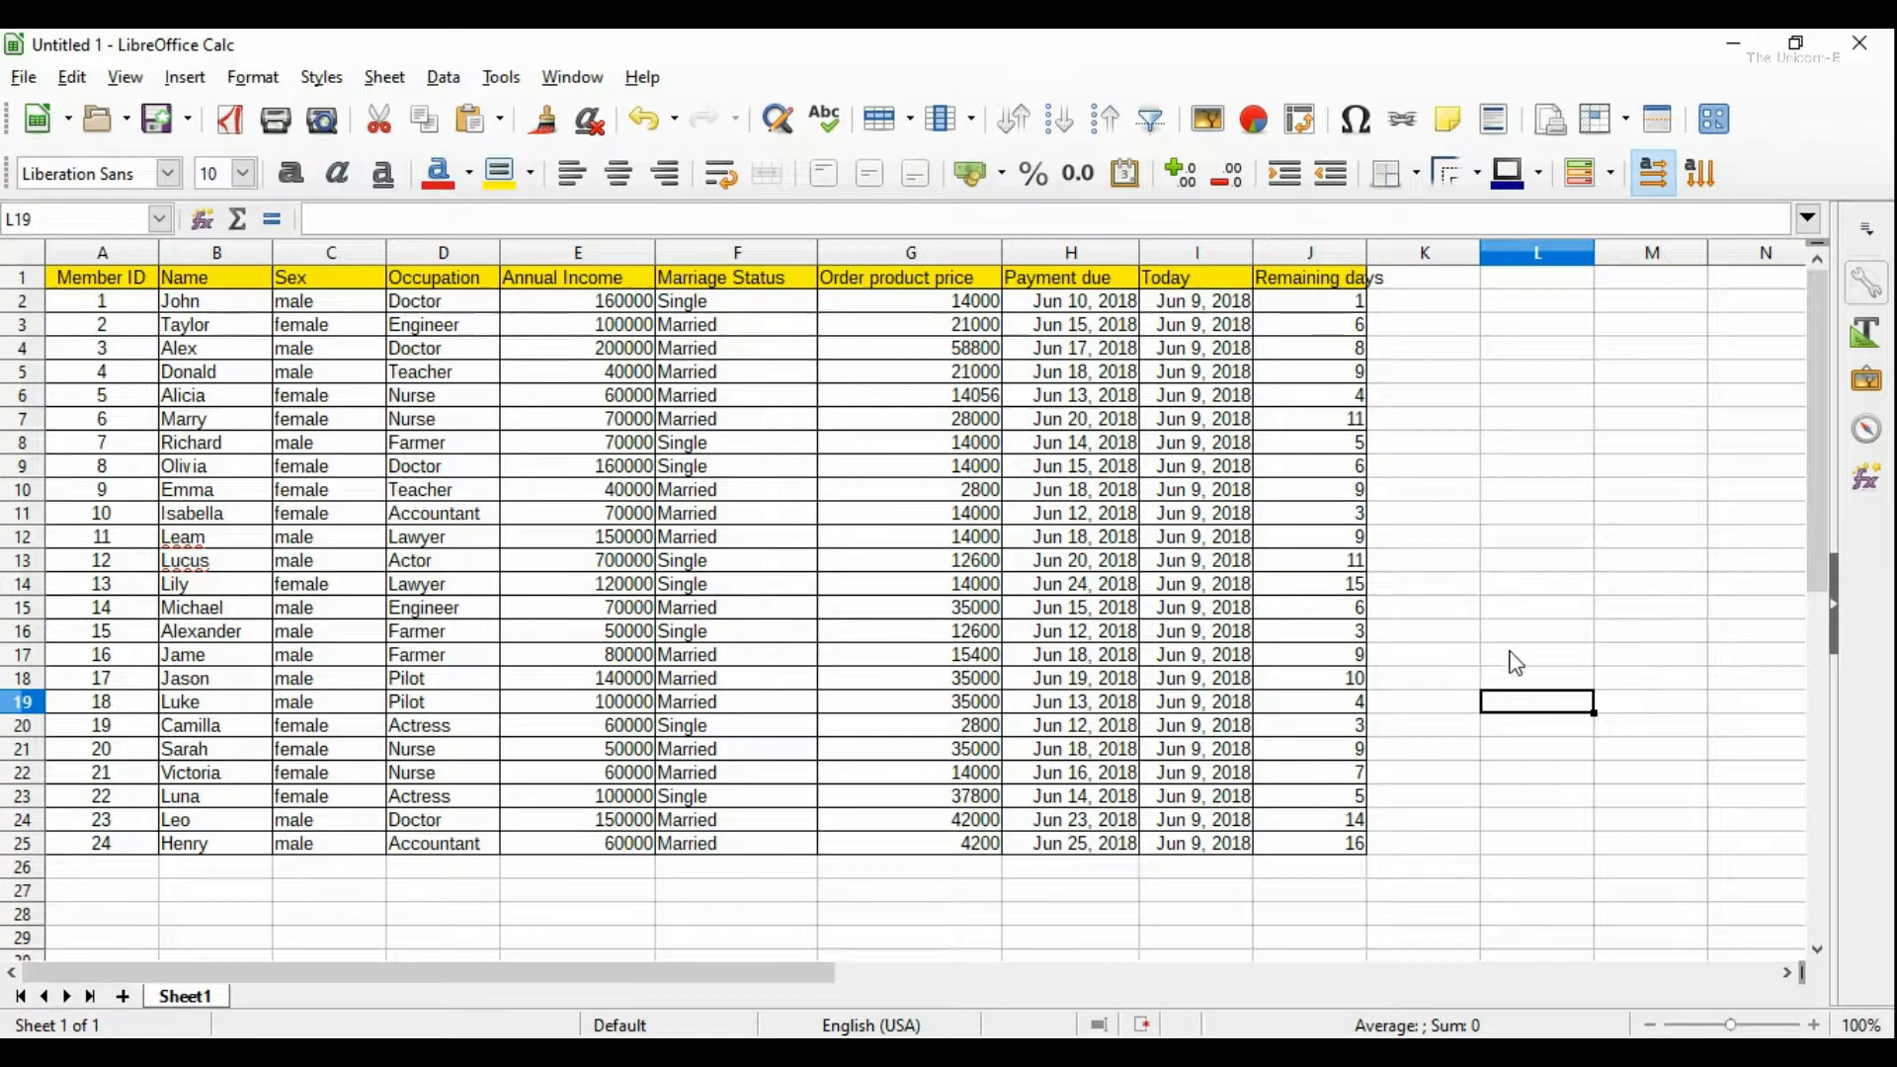
Step: Centre the contents of column J horizontally and fit its width to the Remaining days heading
left_click(1315, 254)
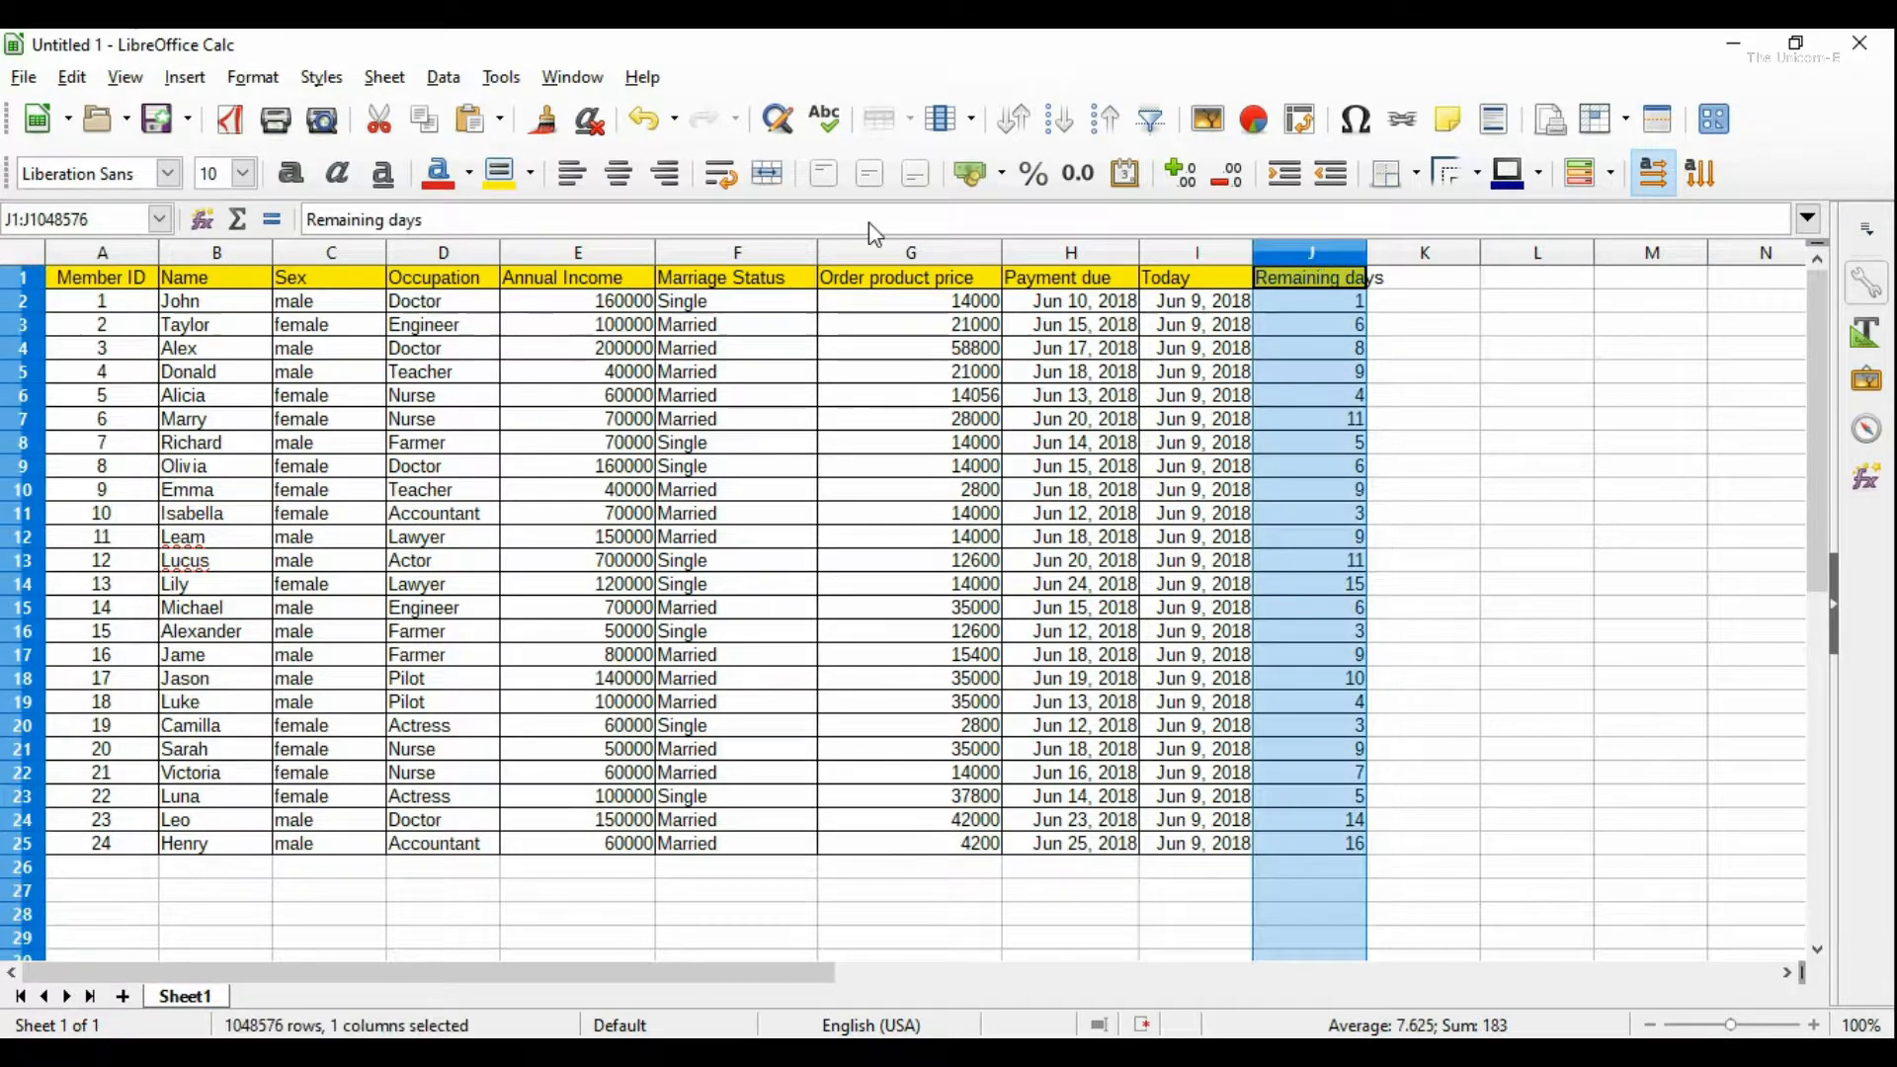
left_click(619, 174)
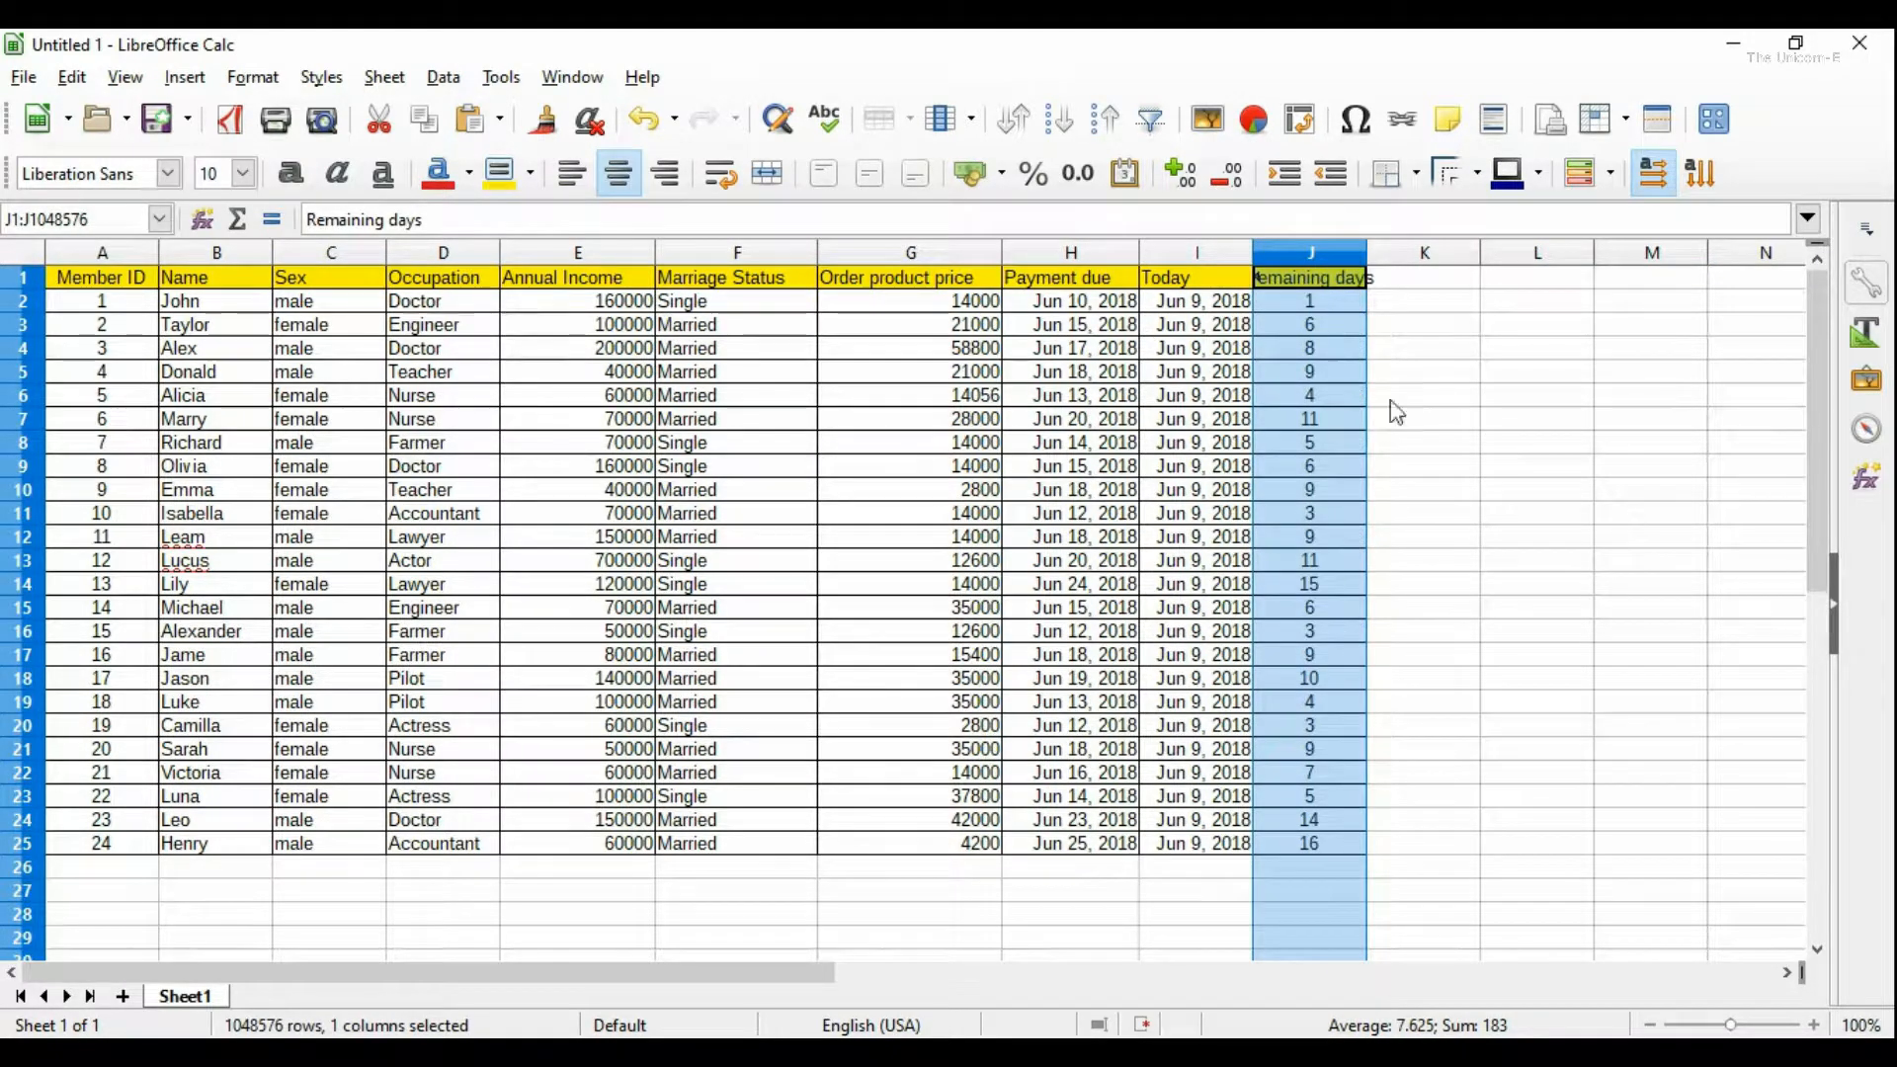
left_click(1533, 421)
double_click(1368, 254)
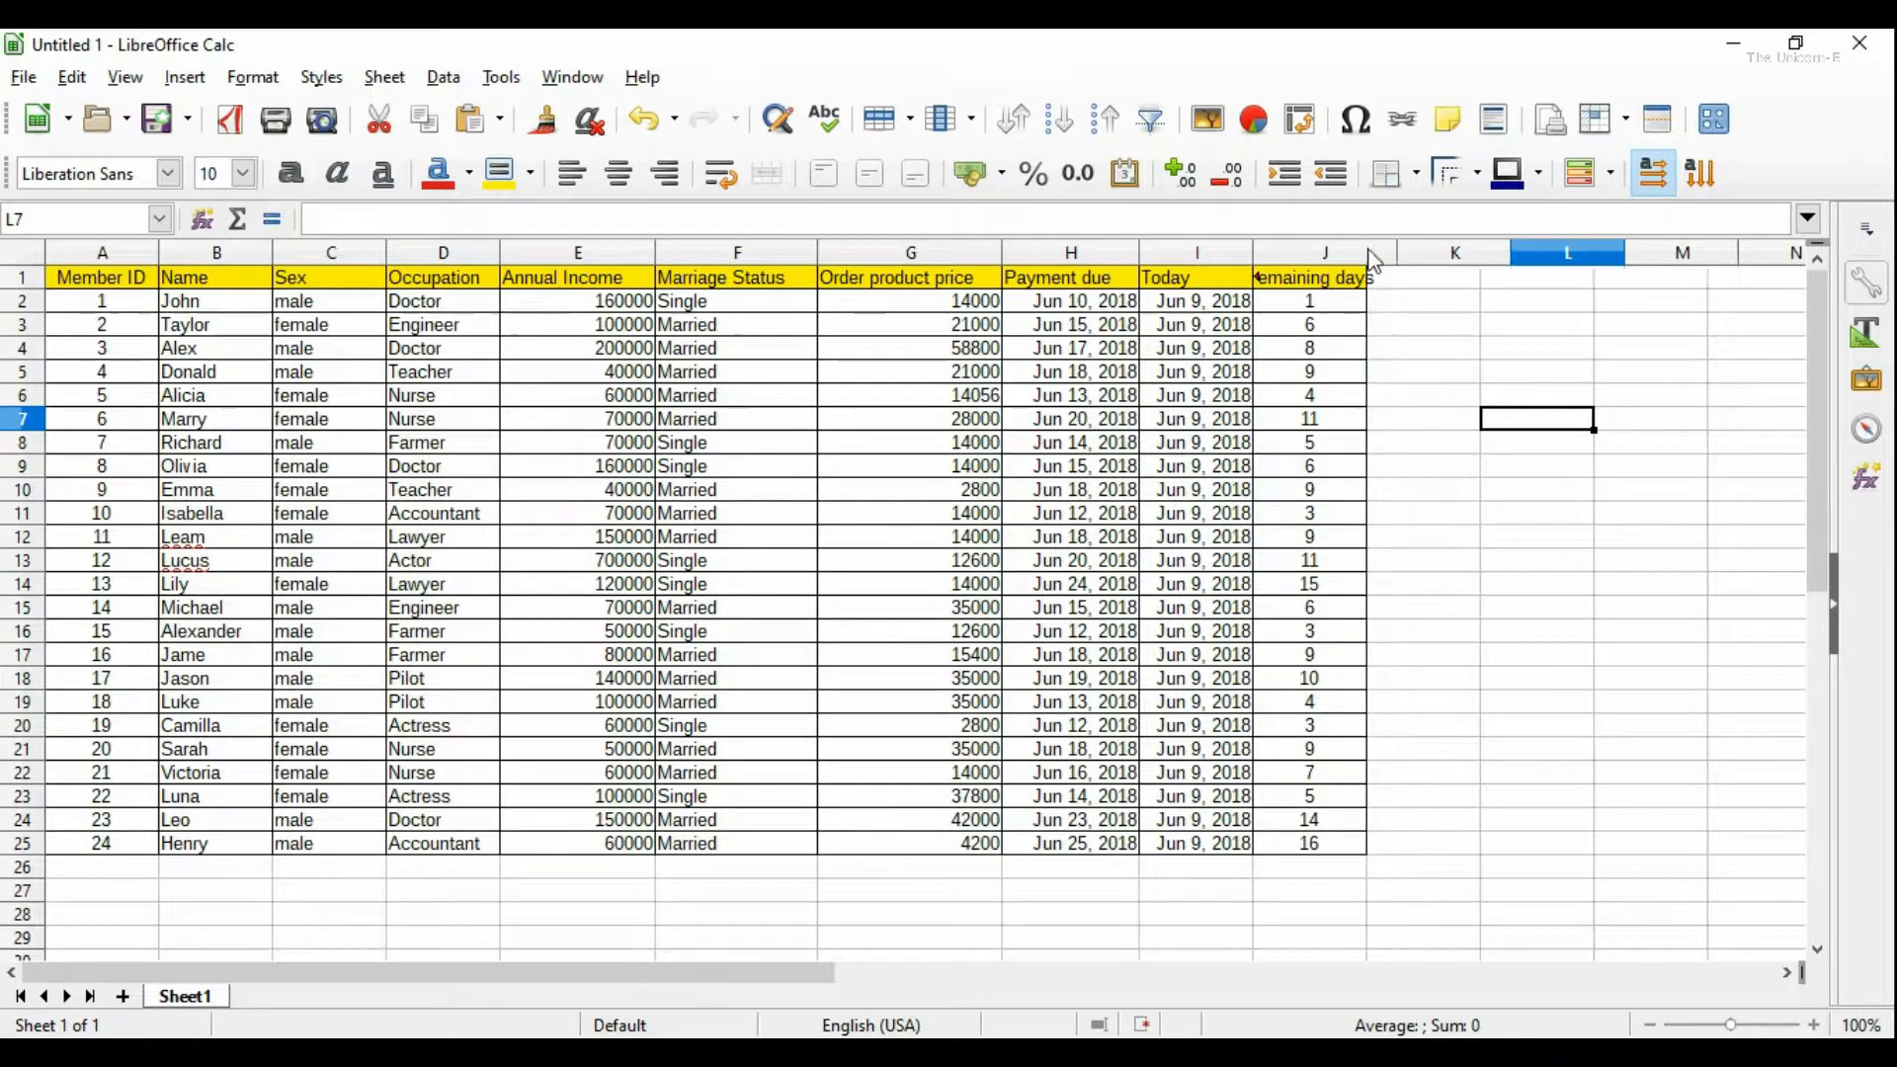
left_click(1463, 353)
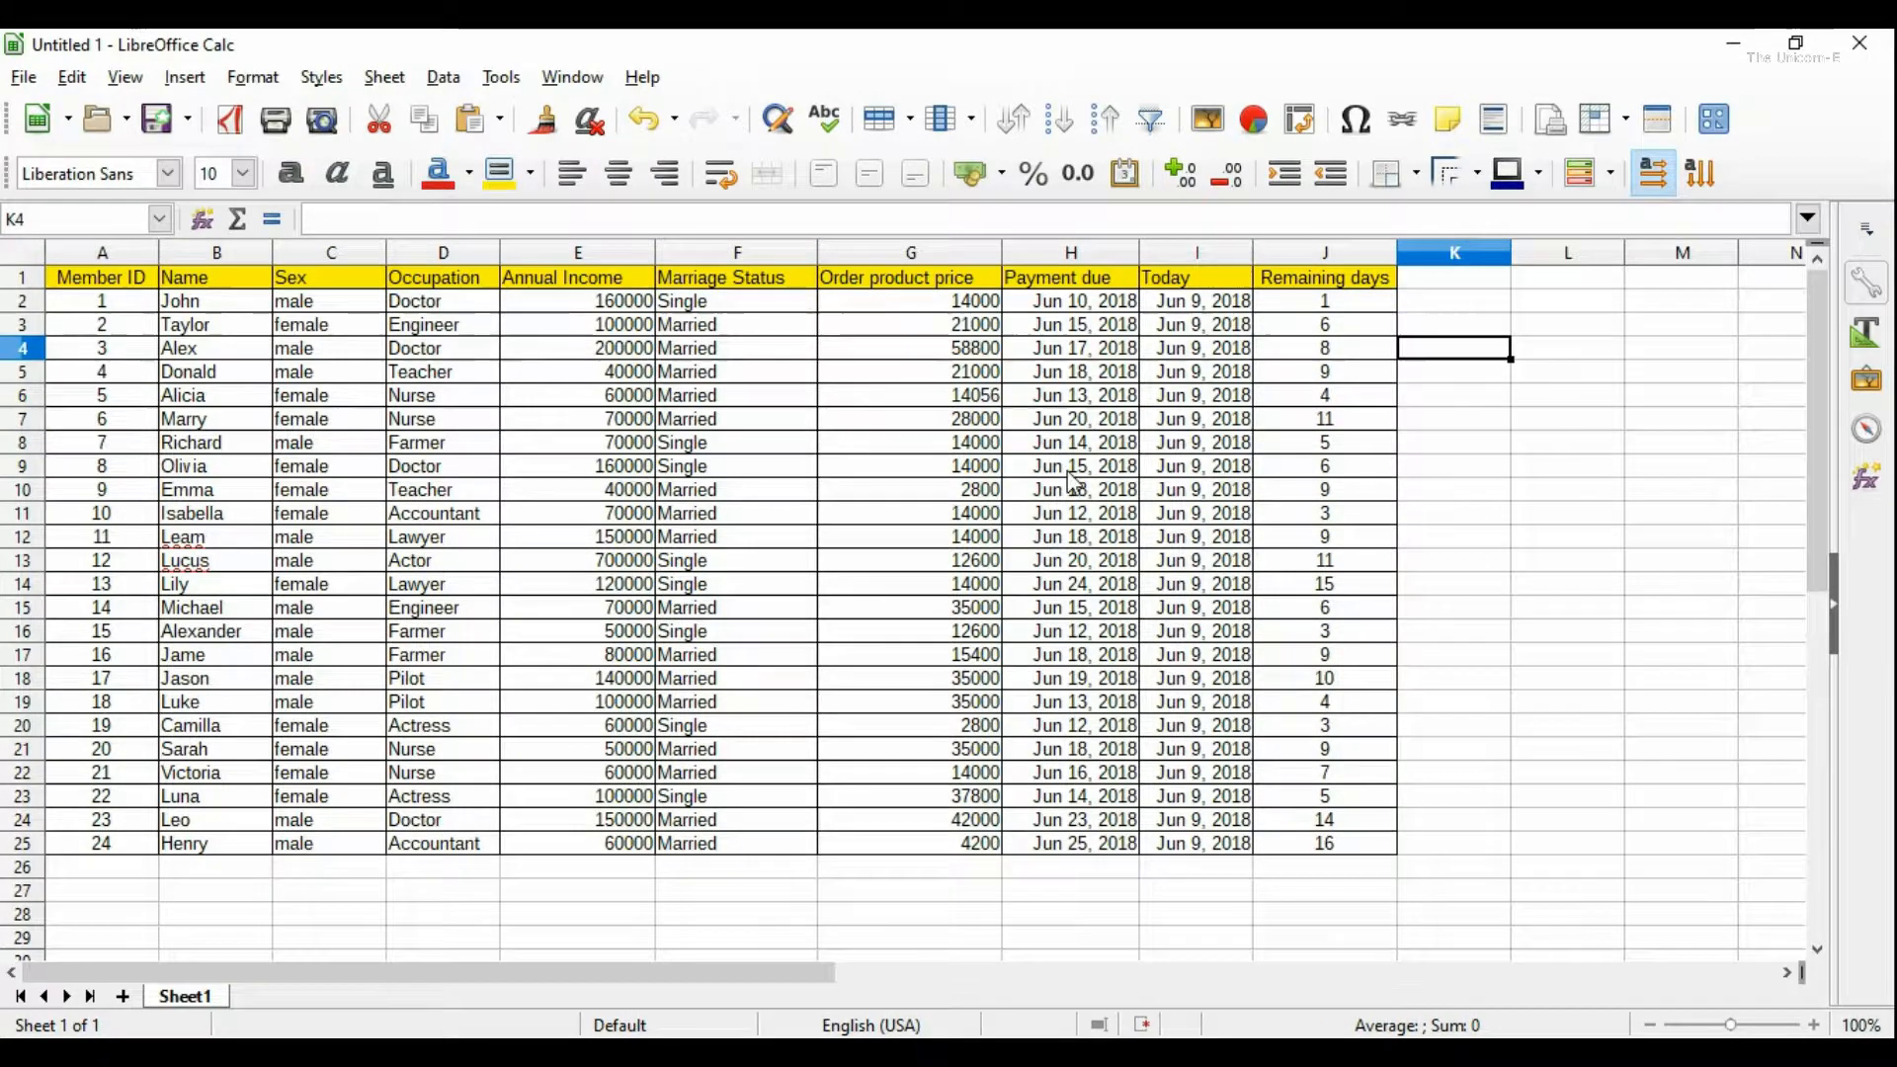
Step: Turn on AutoFilter for the heading row of the table
left_click(30, 282)
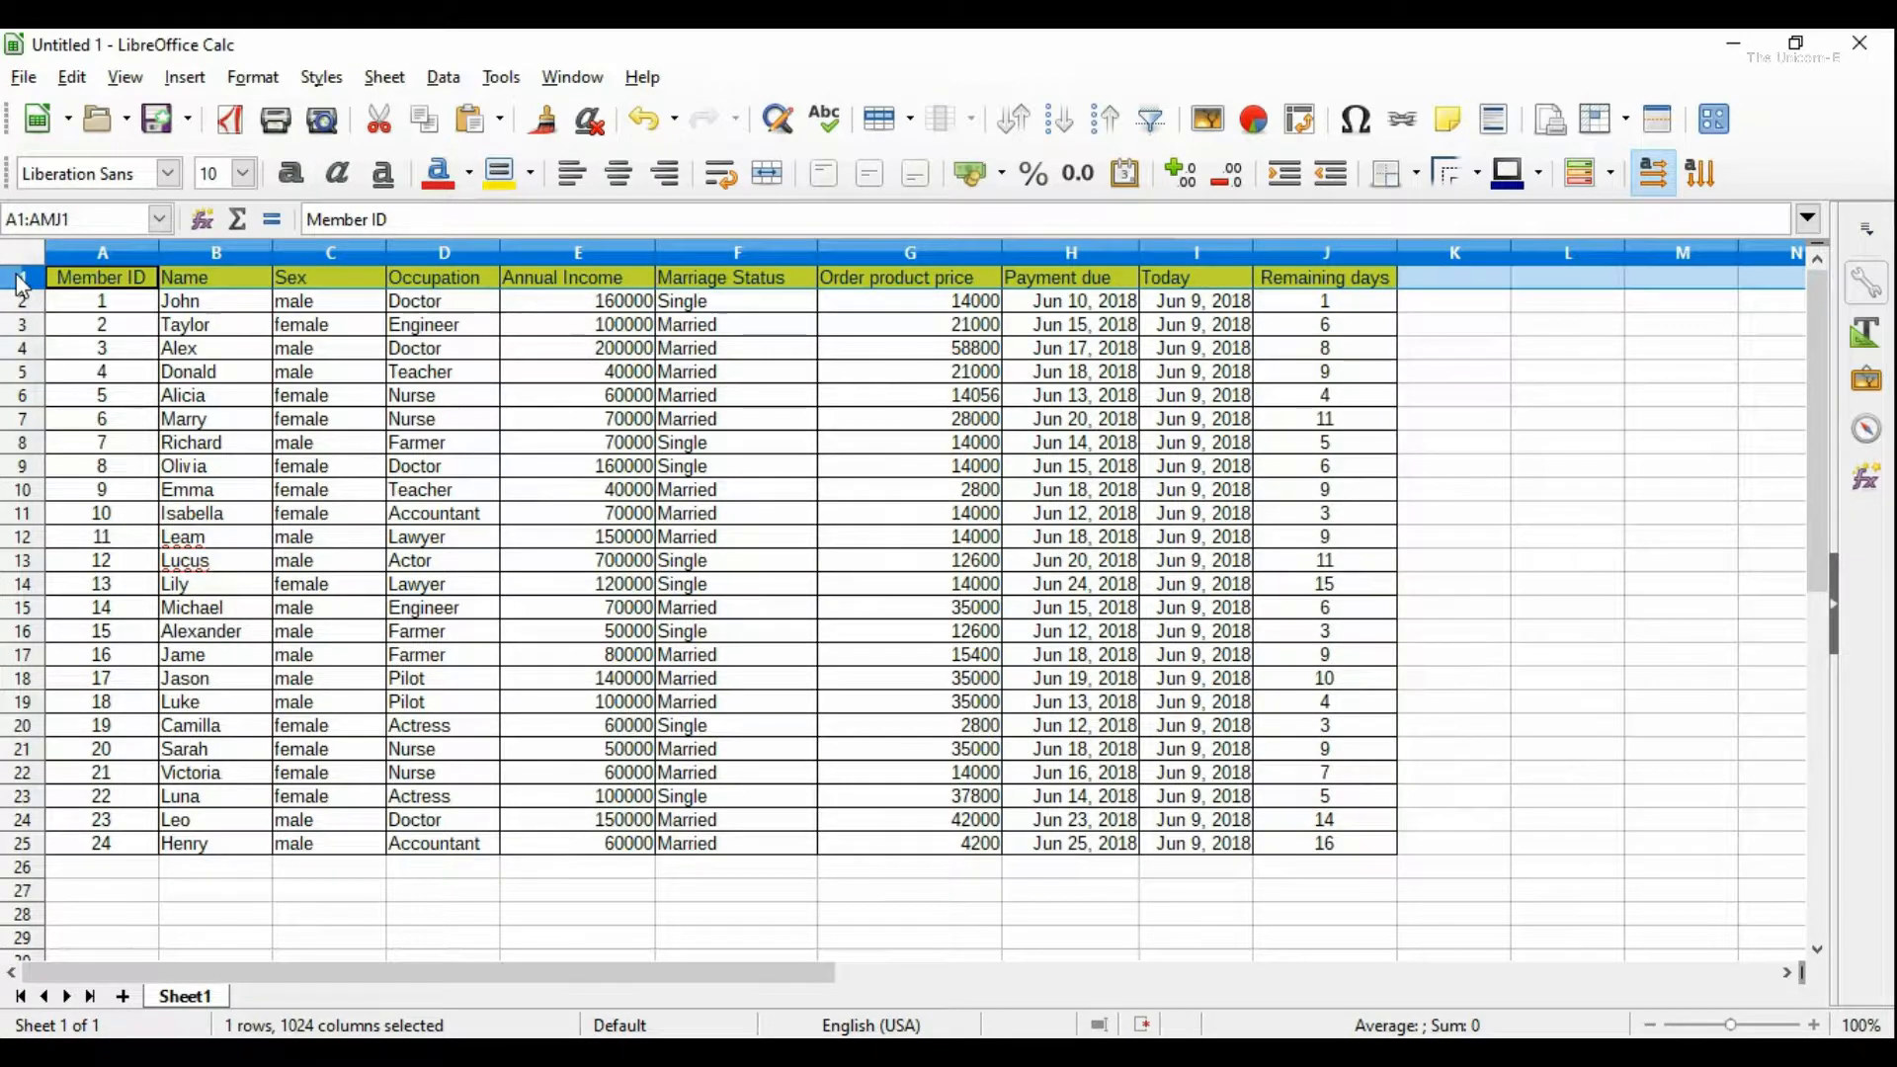
left_click(443, 78)
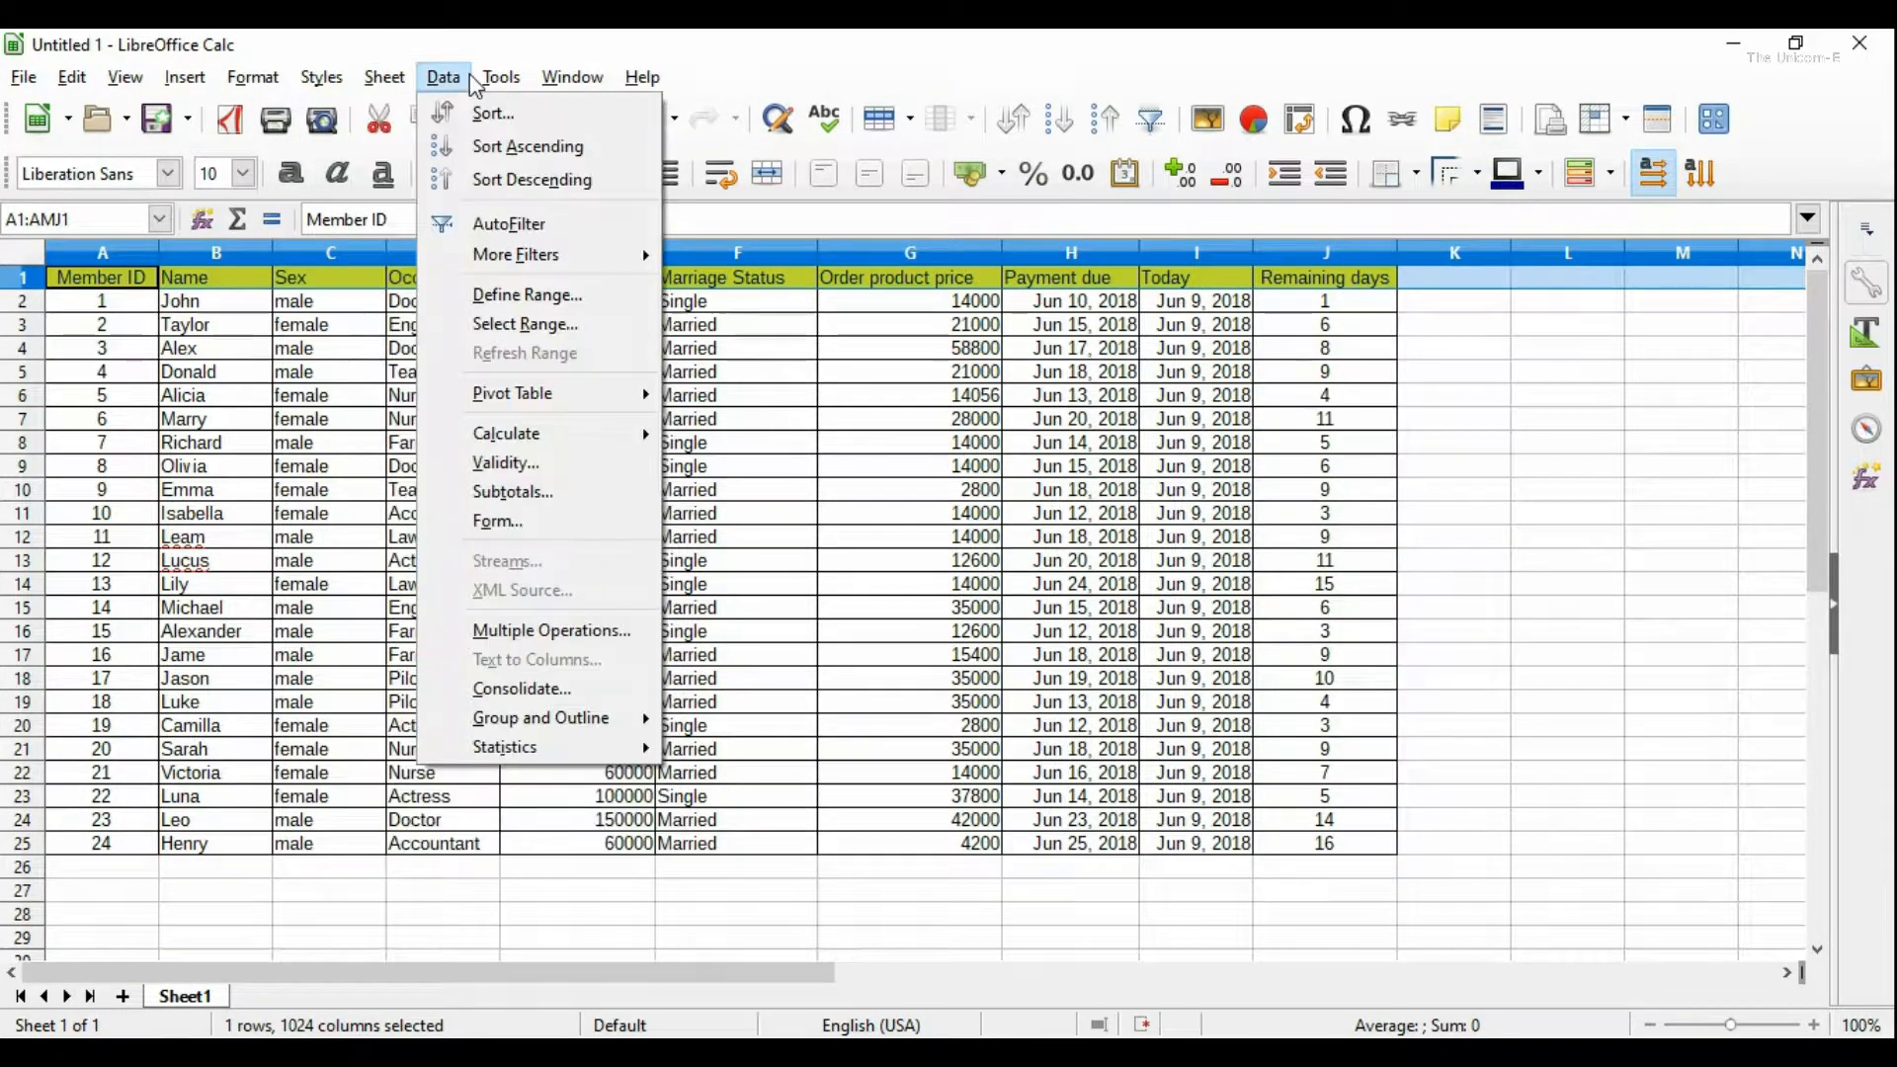
left_click(488, 223)
left_click(1549, 470)
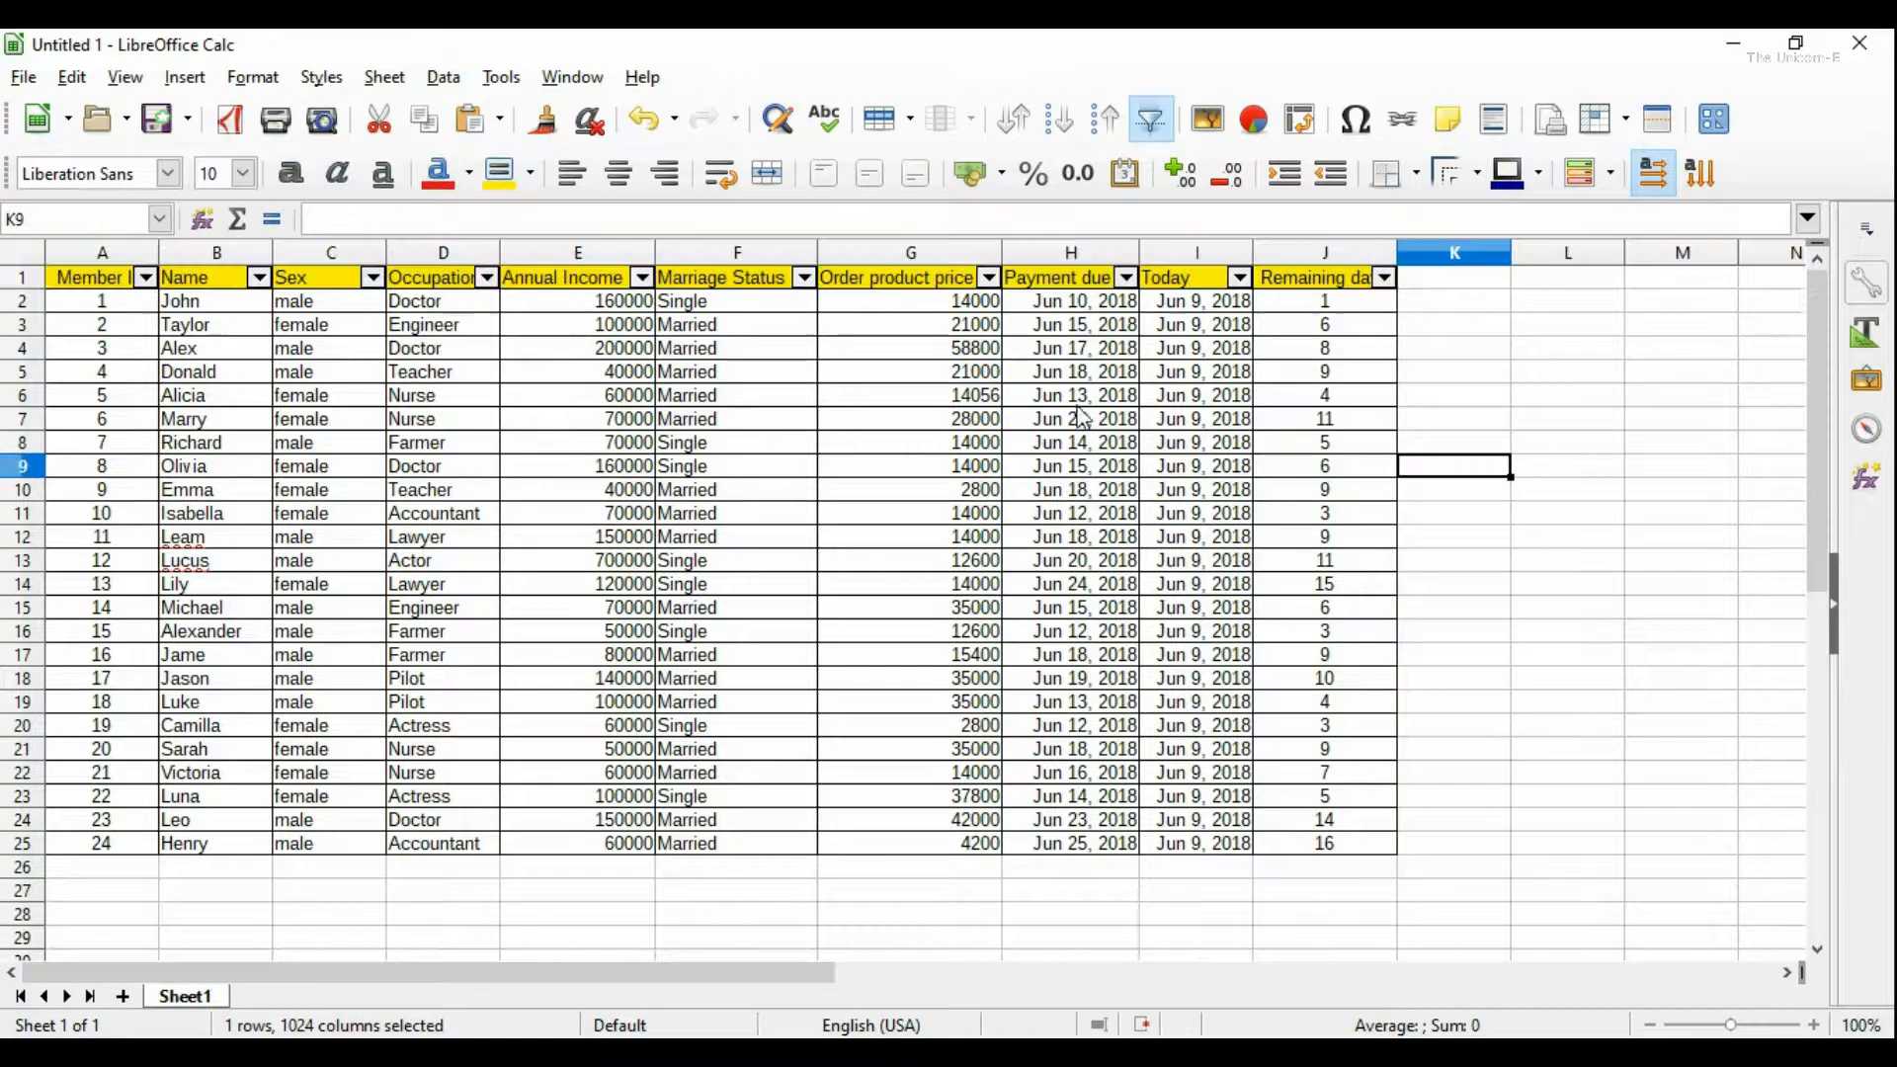
Step: Filter the Sex column to show only the female members
left_click(374, 285)
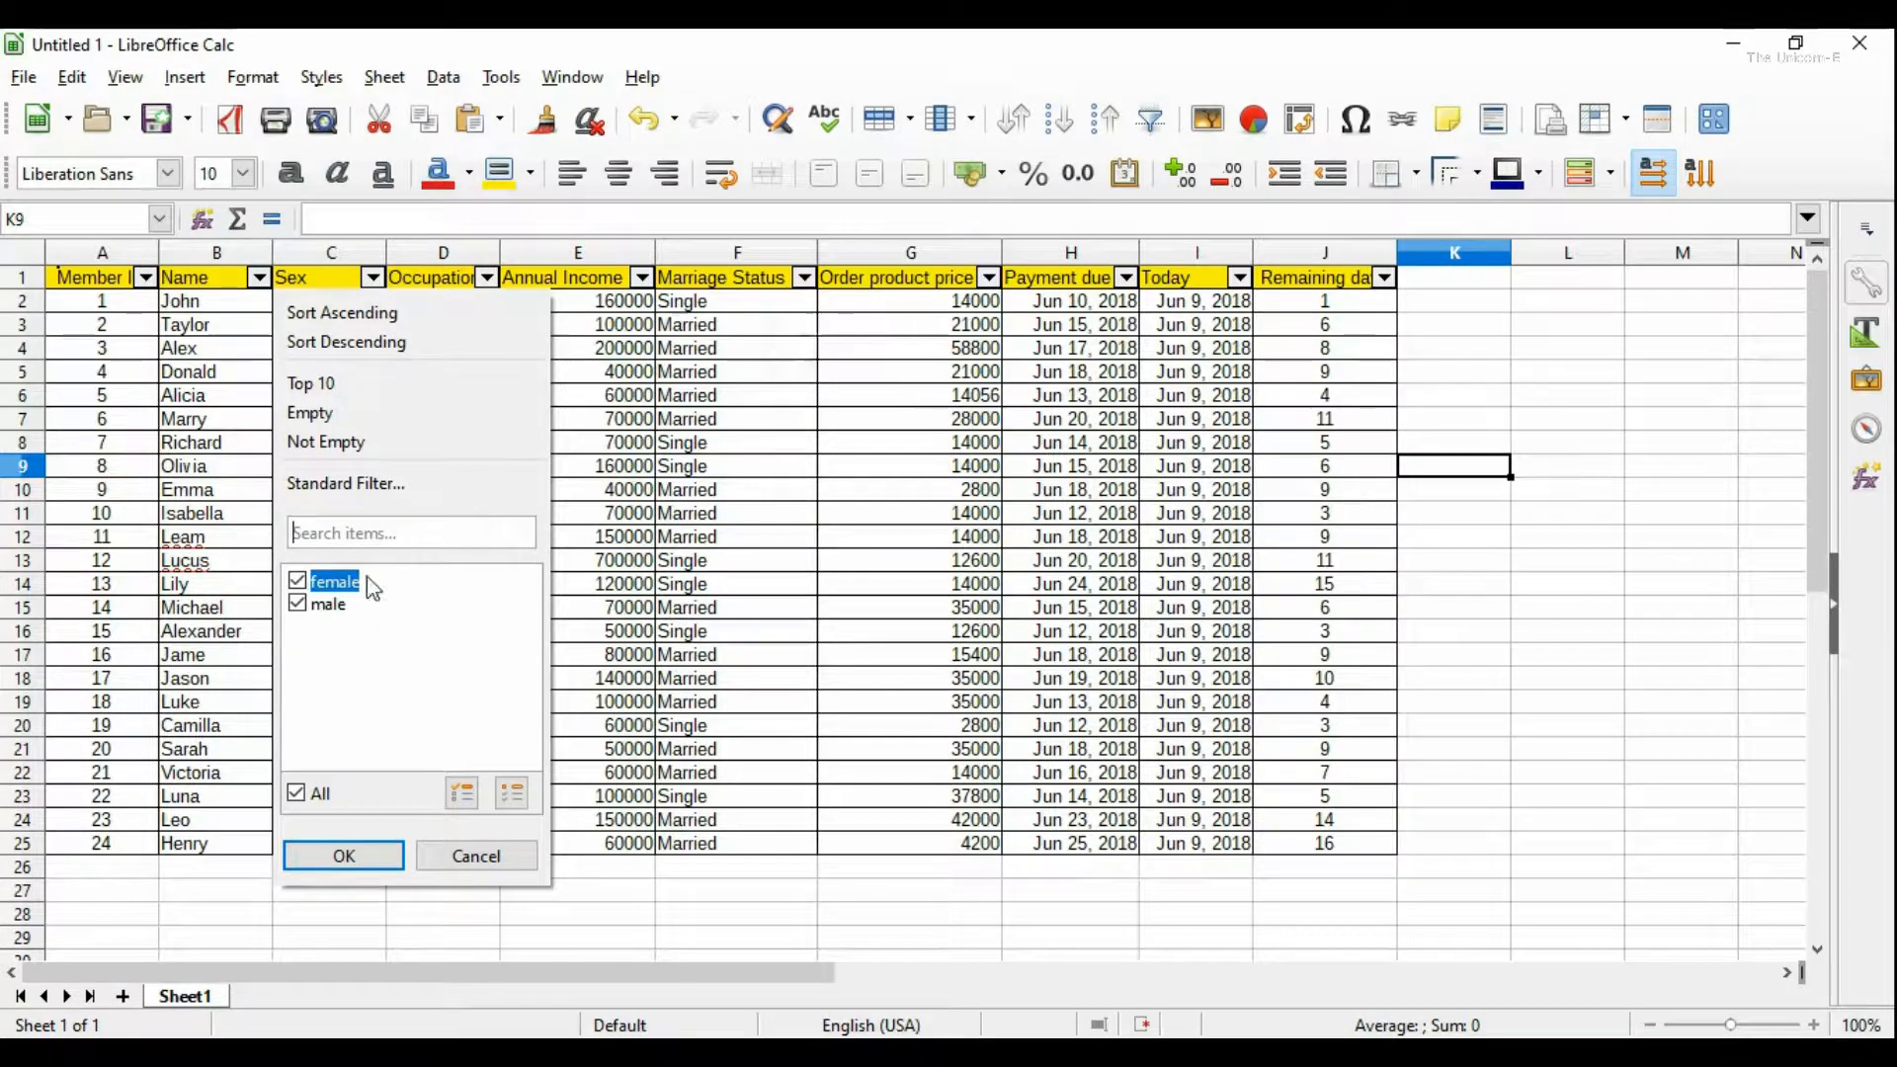
left_click(297, 604)
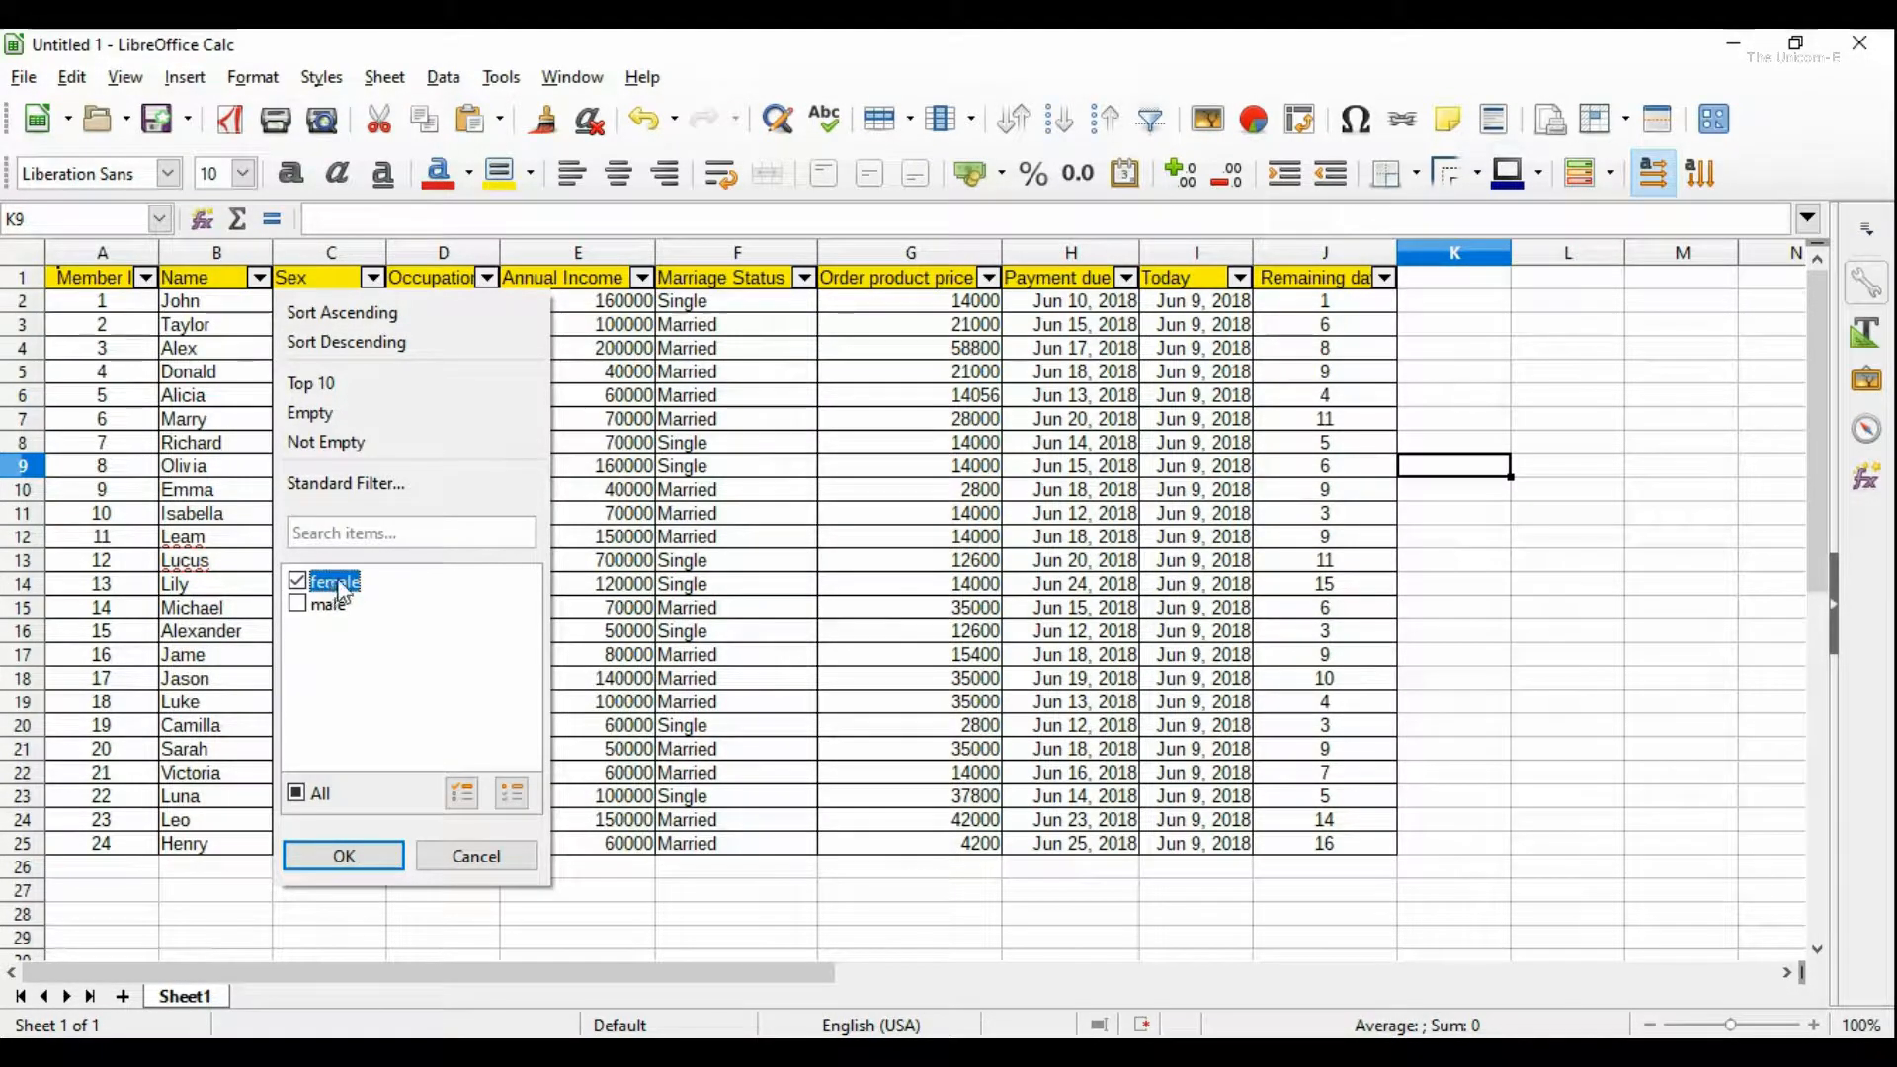
left_click(346, 858)
left_click(950, 656)
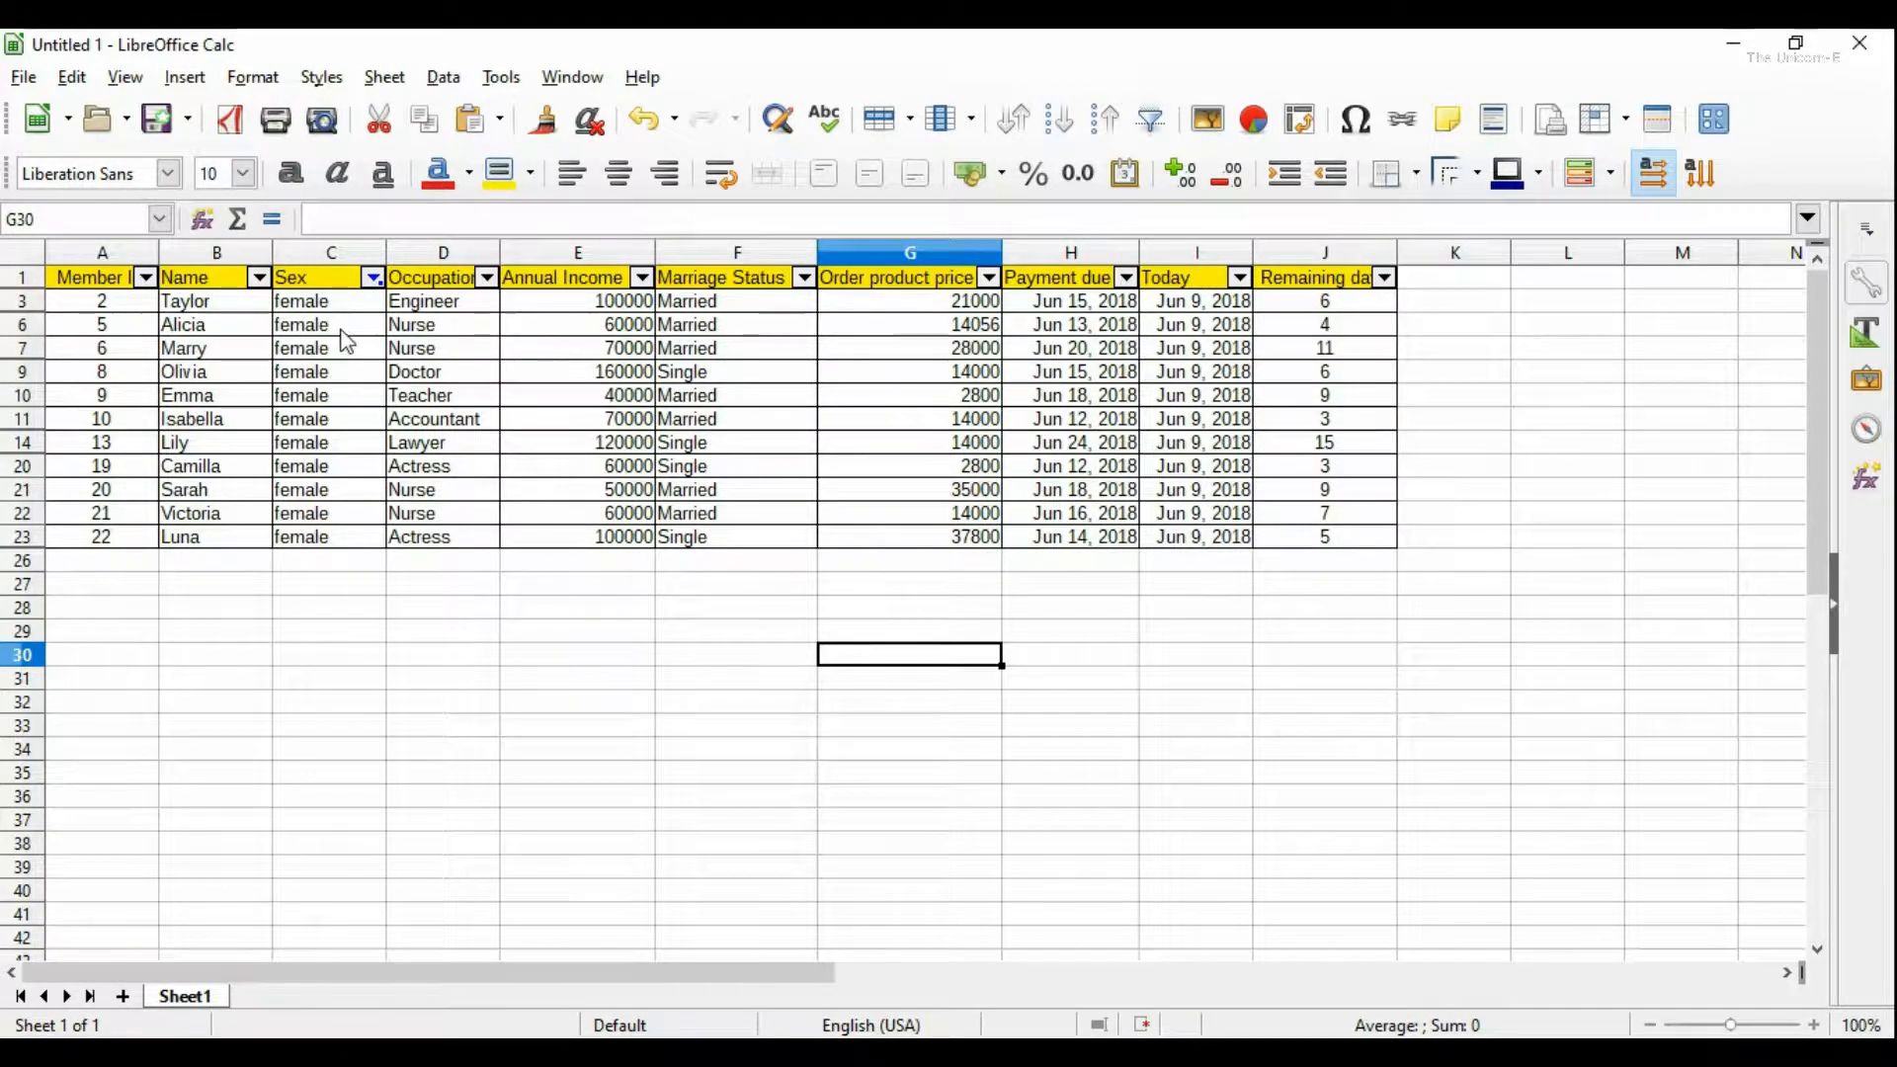
Step: Clear the Sex filter by including all of its values again
left_click(372, 278)
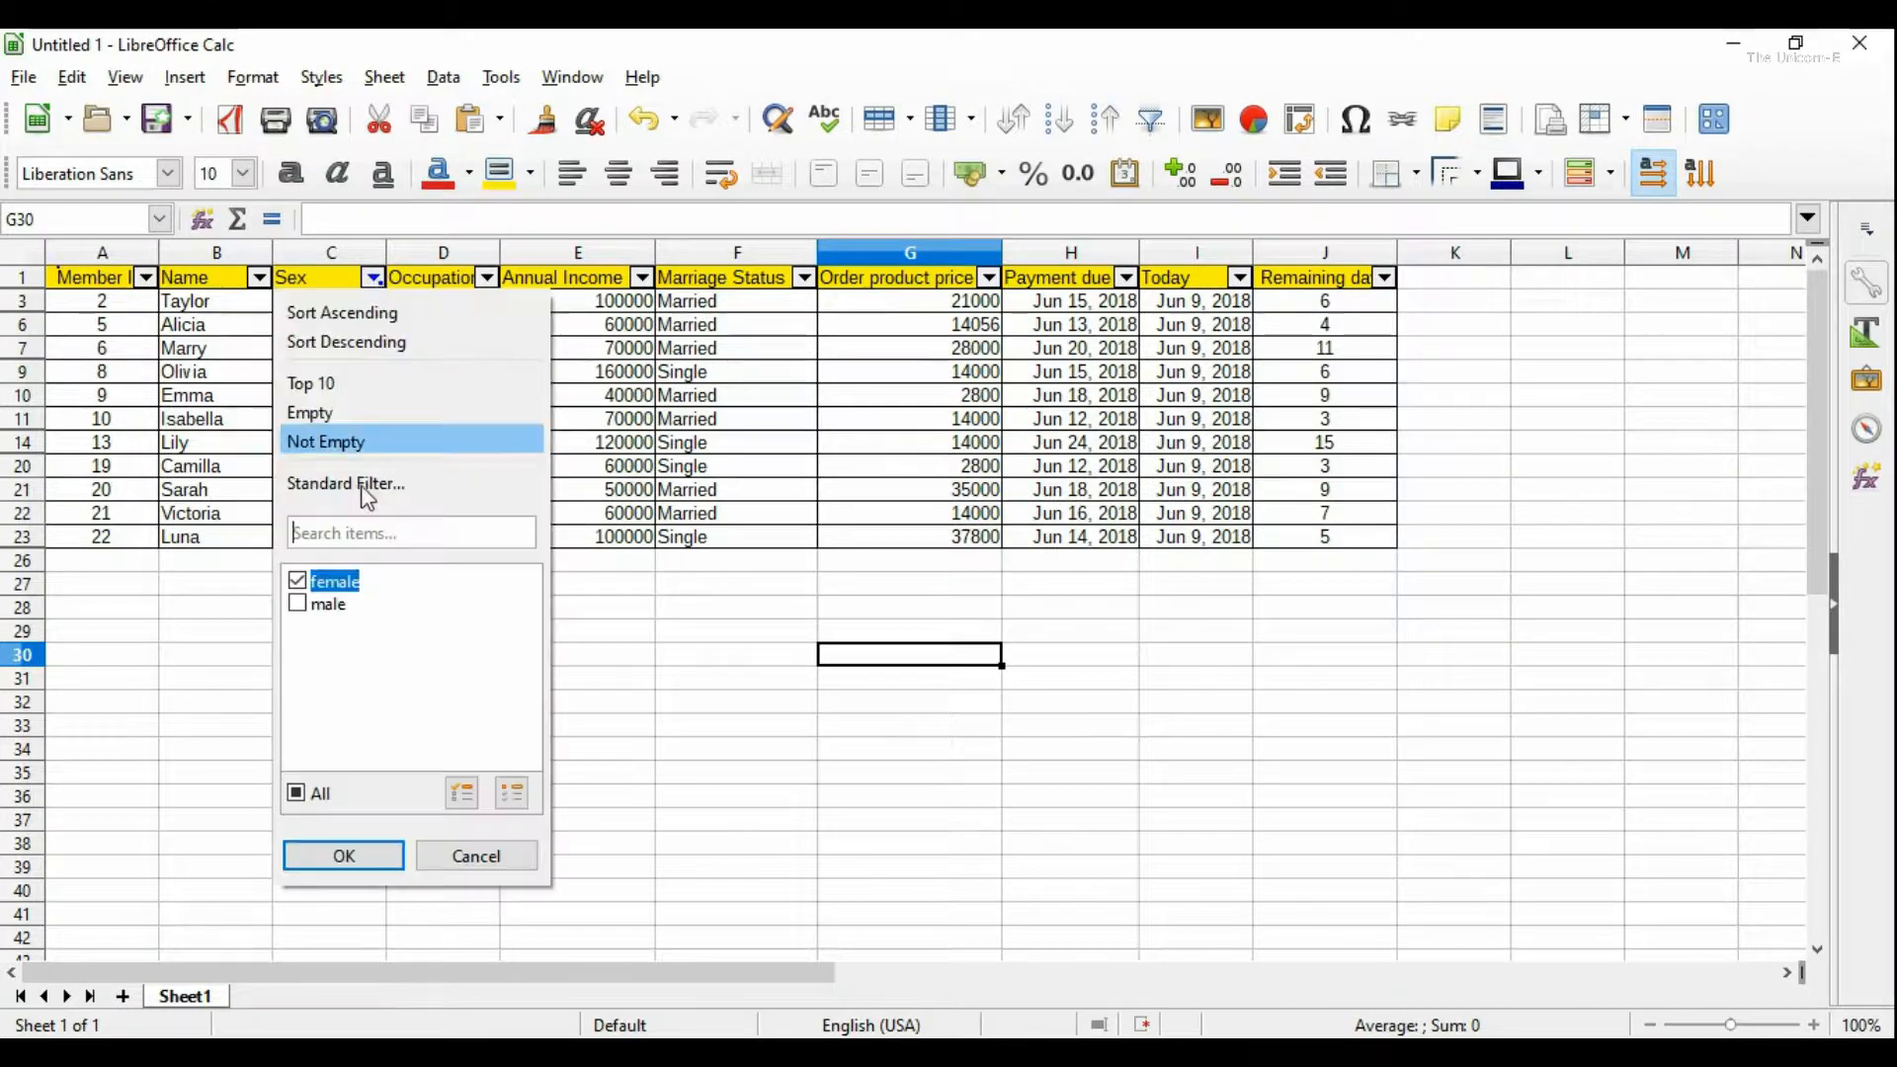
left_click(295, 793)
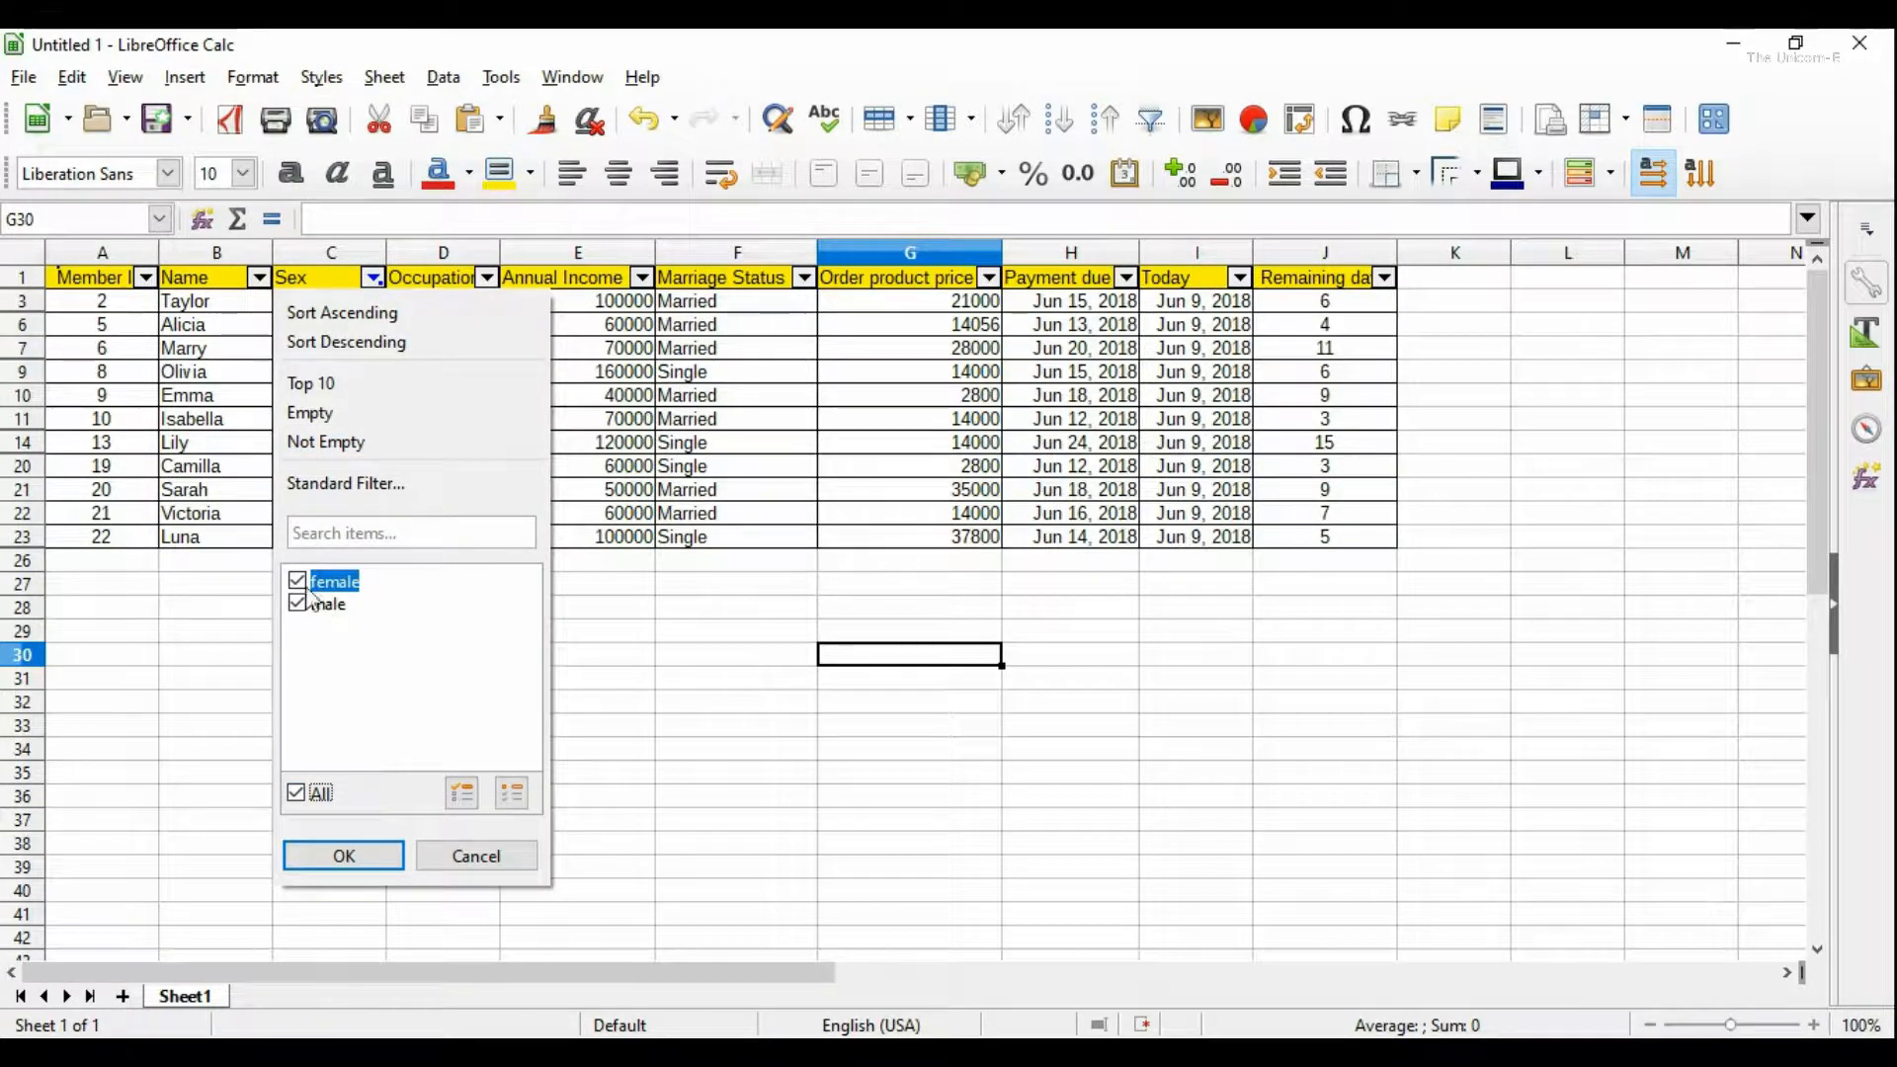
left_click(343, 856)
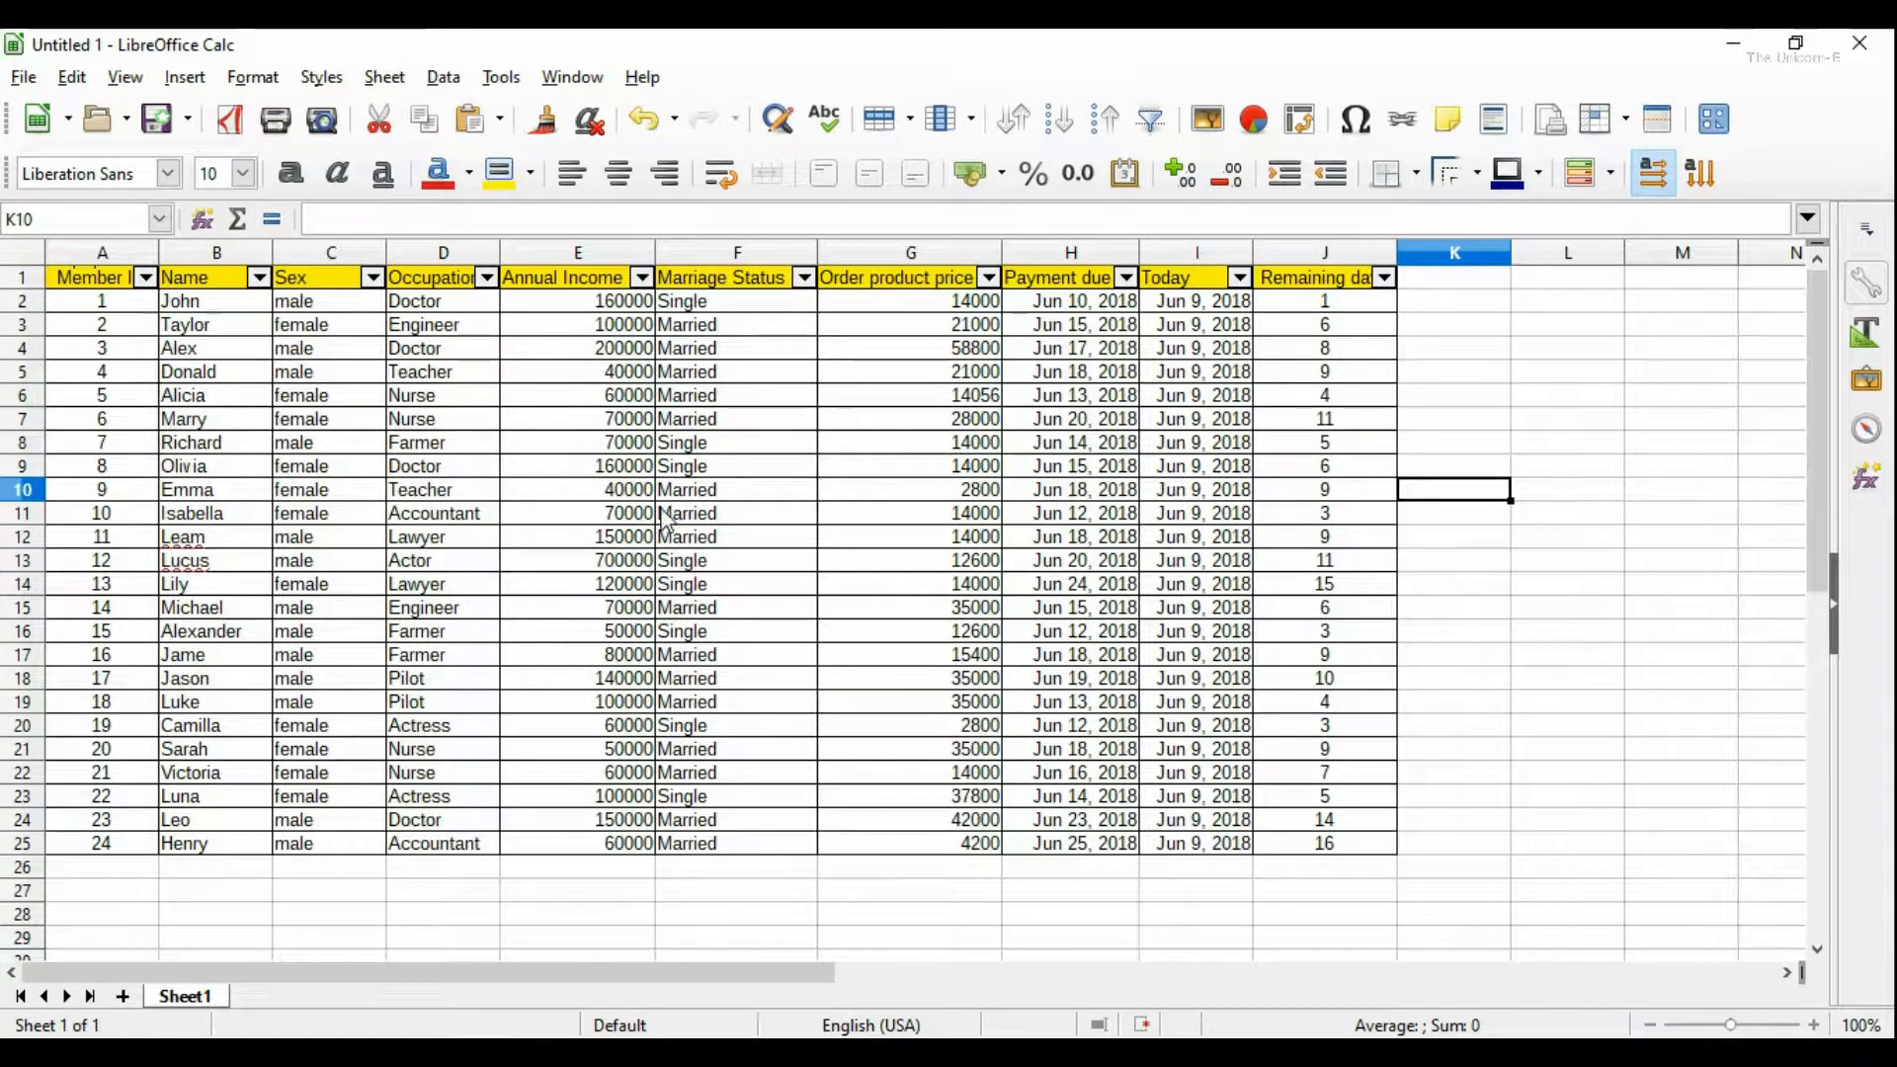
Step: Filter the Marriage Status column to show only the Single members
left_click(805, 277)
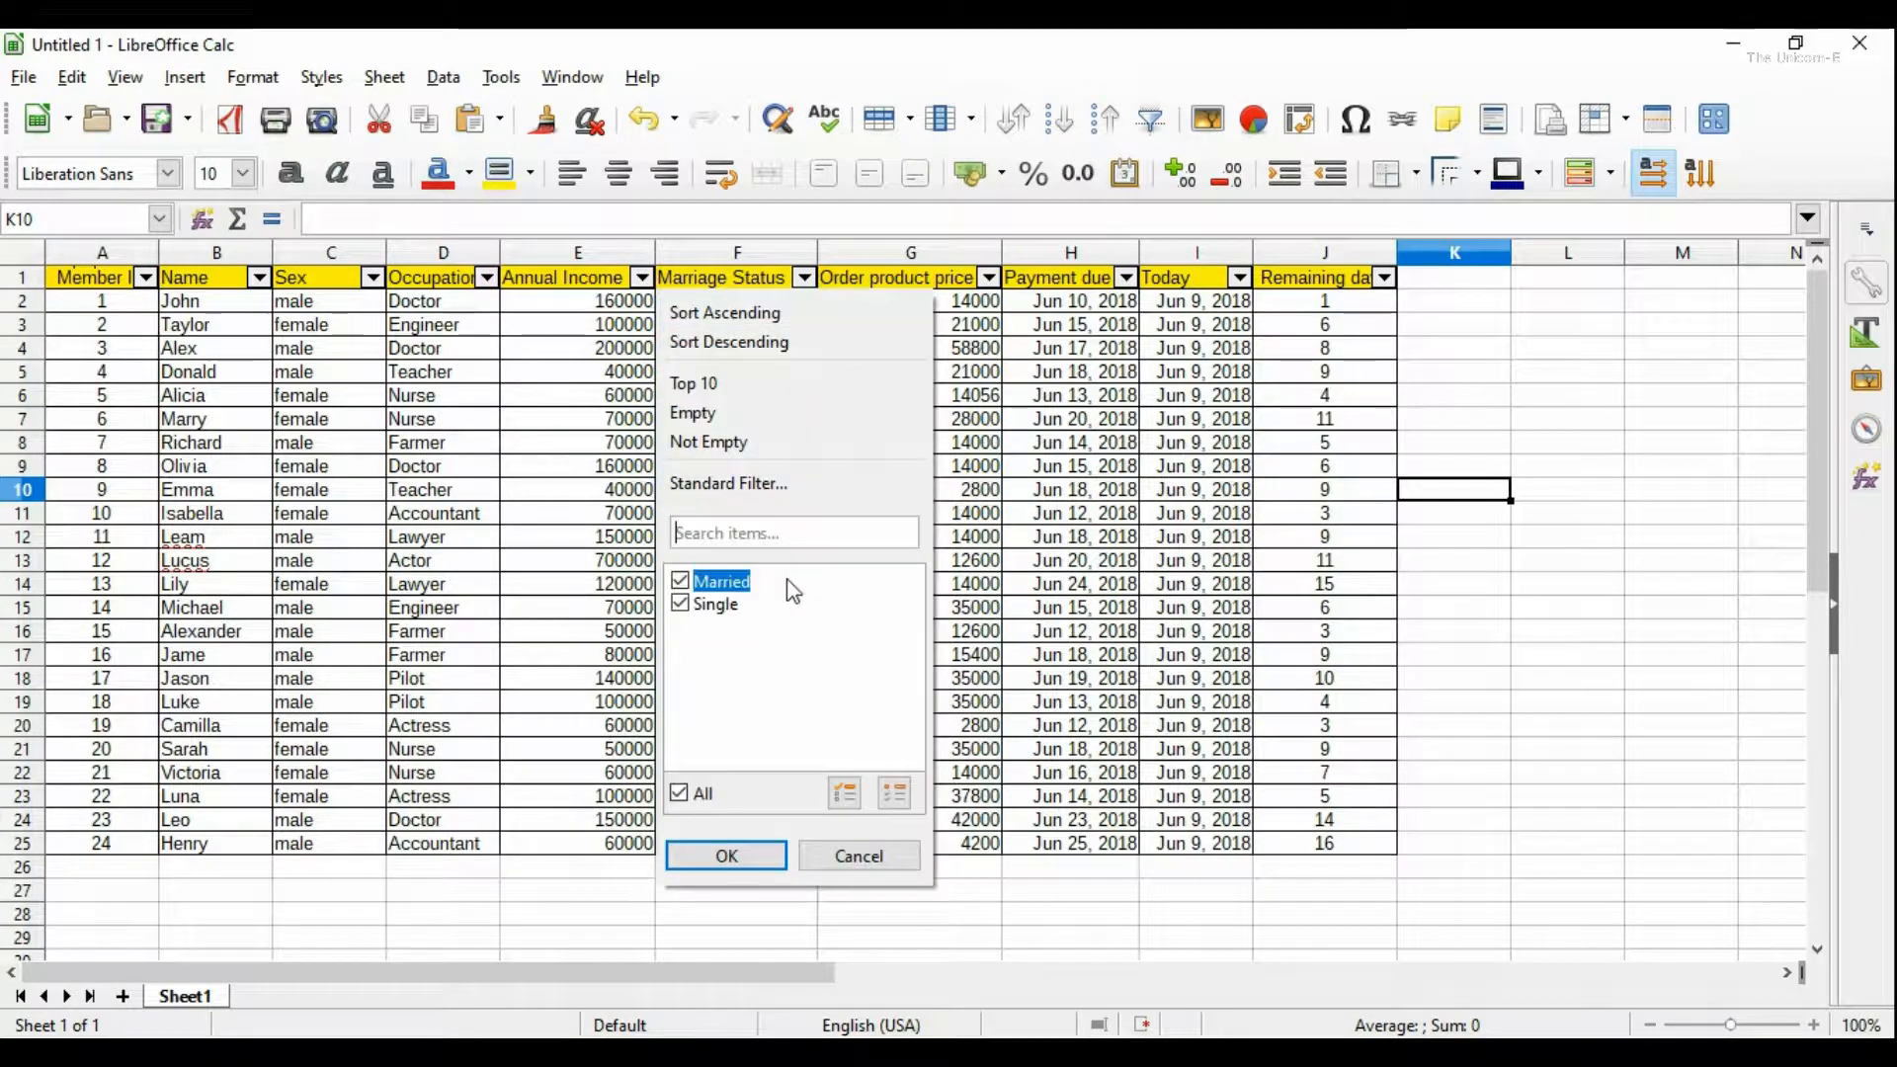
left_click(680, 581)
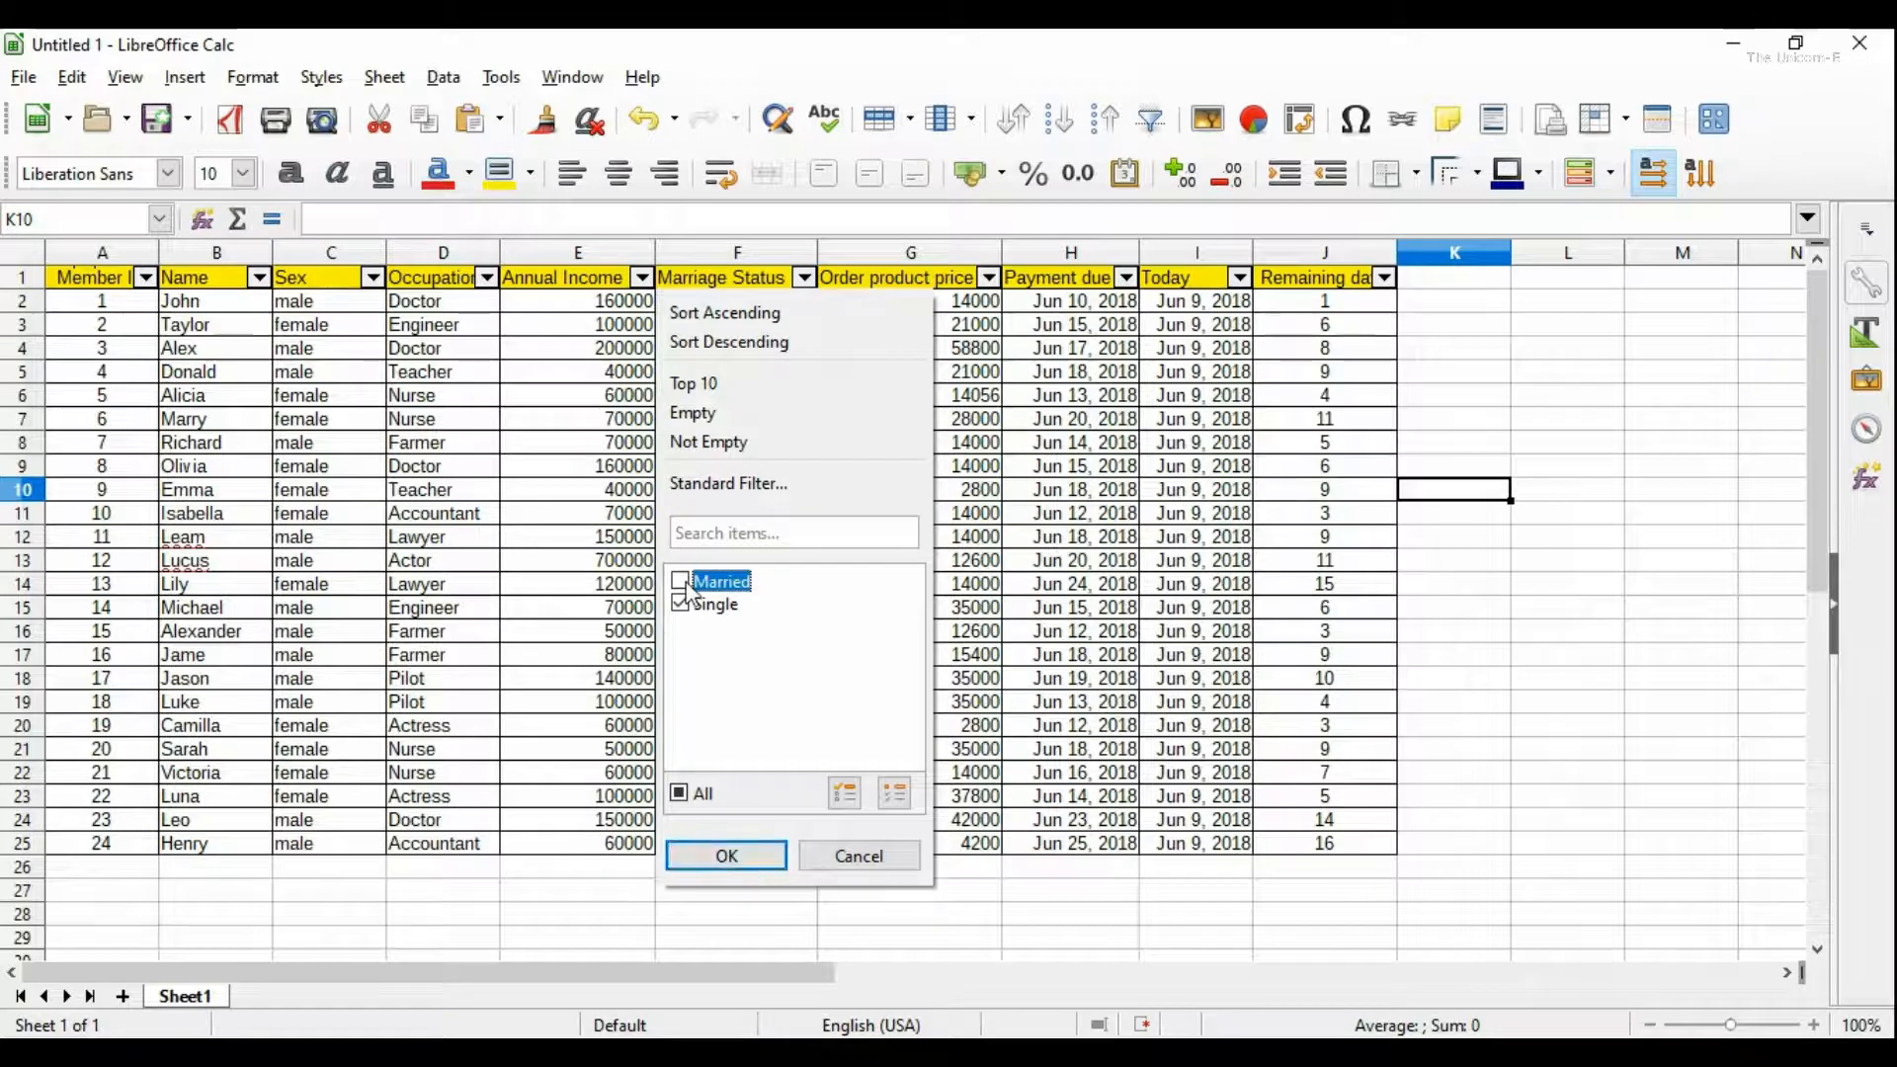
left_click(728, 857)
left_click(835, 657)
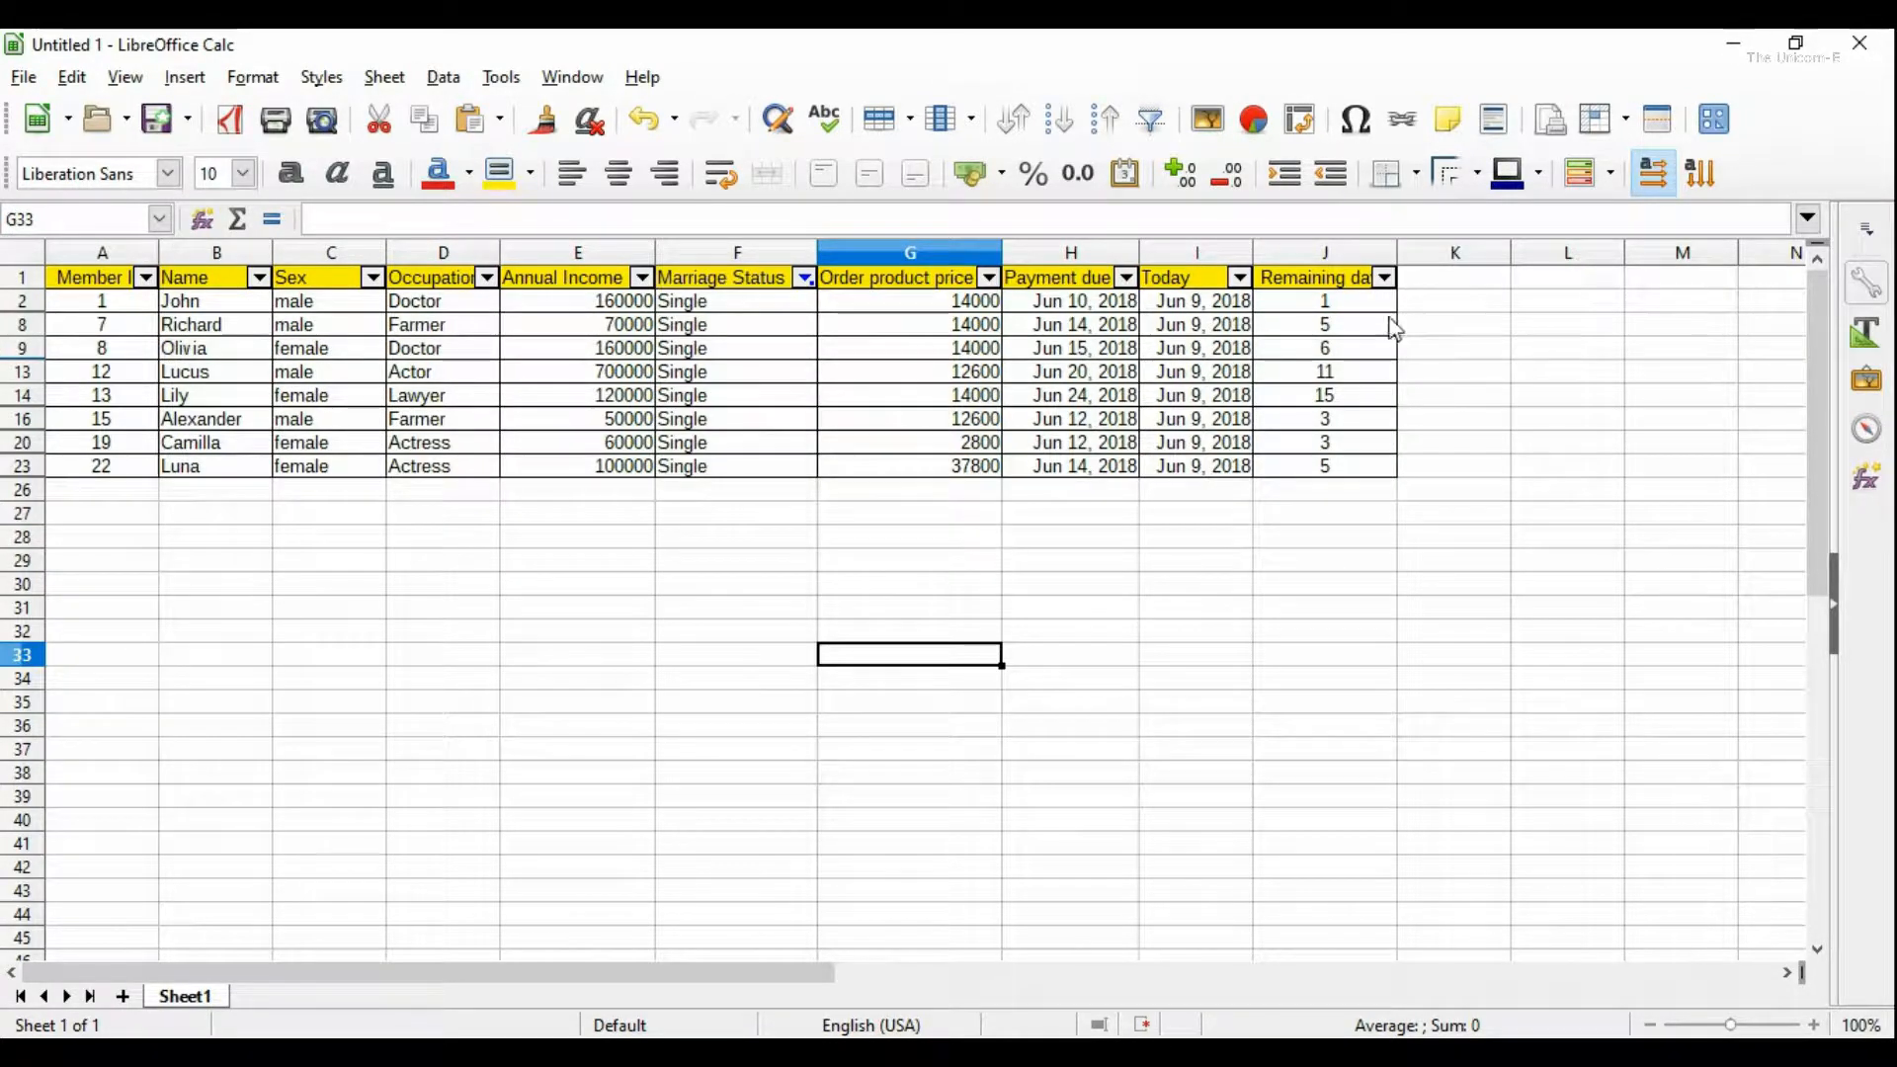
left_click(1447, 349)
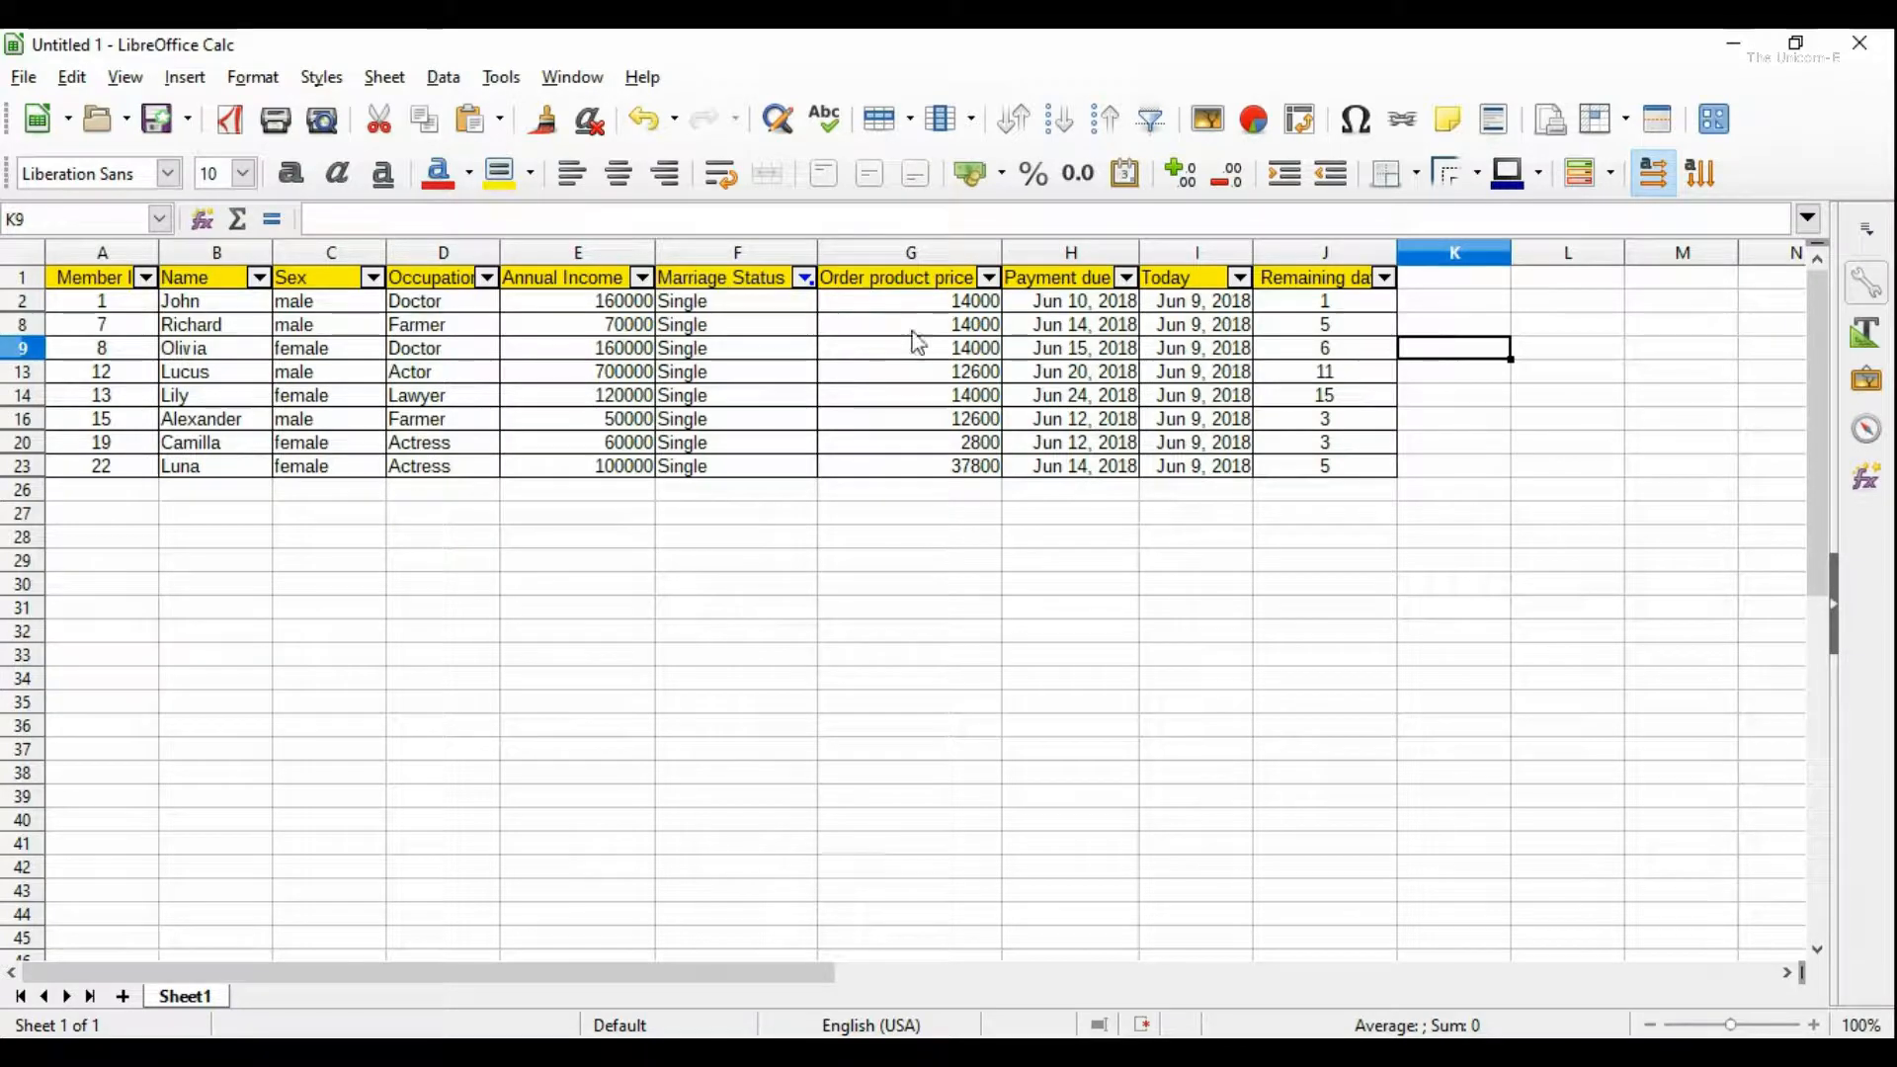
Step: Reset the Marriage Status filter to include all values
left_click(806, 277)
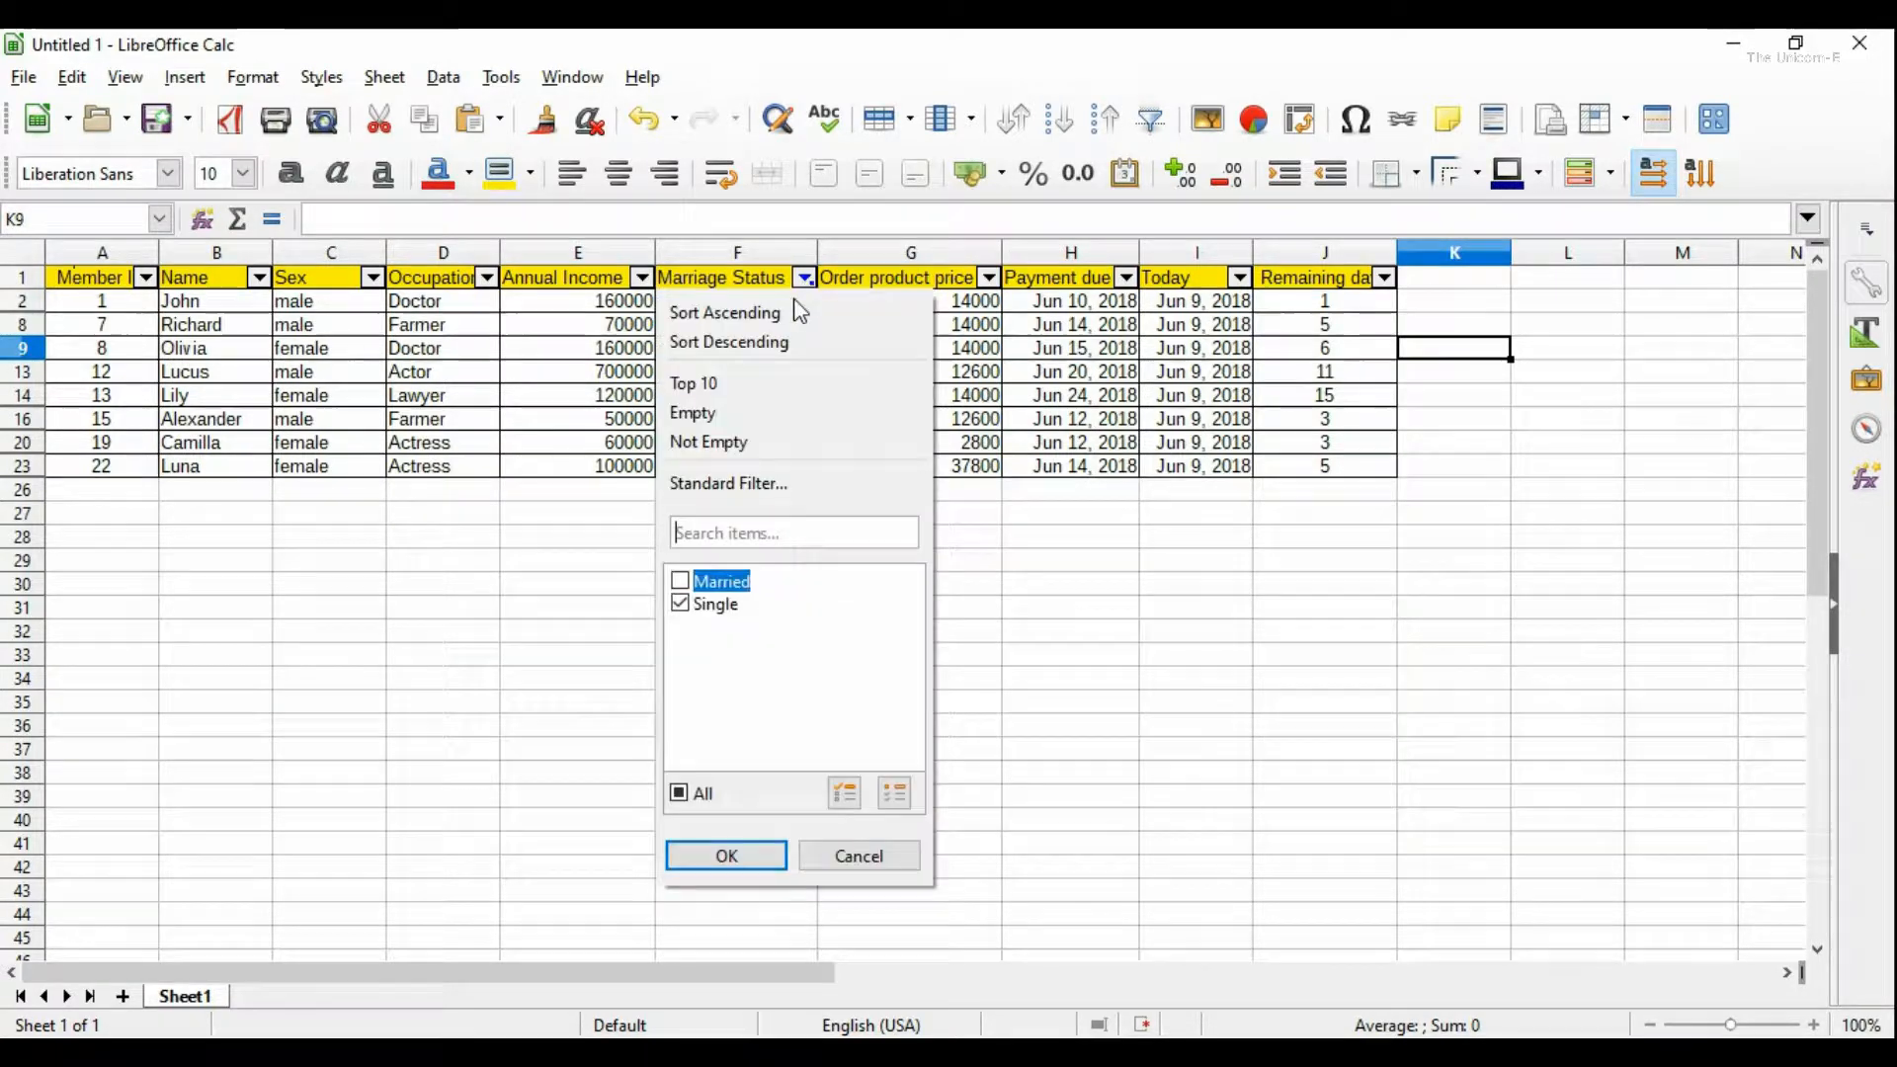
left_click(679, 794)
left_click(726, 856)
left_click(1354, 538)
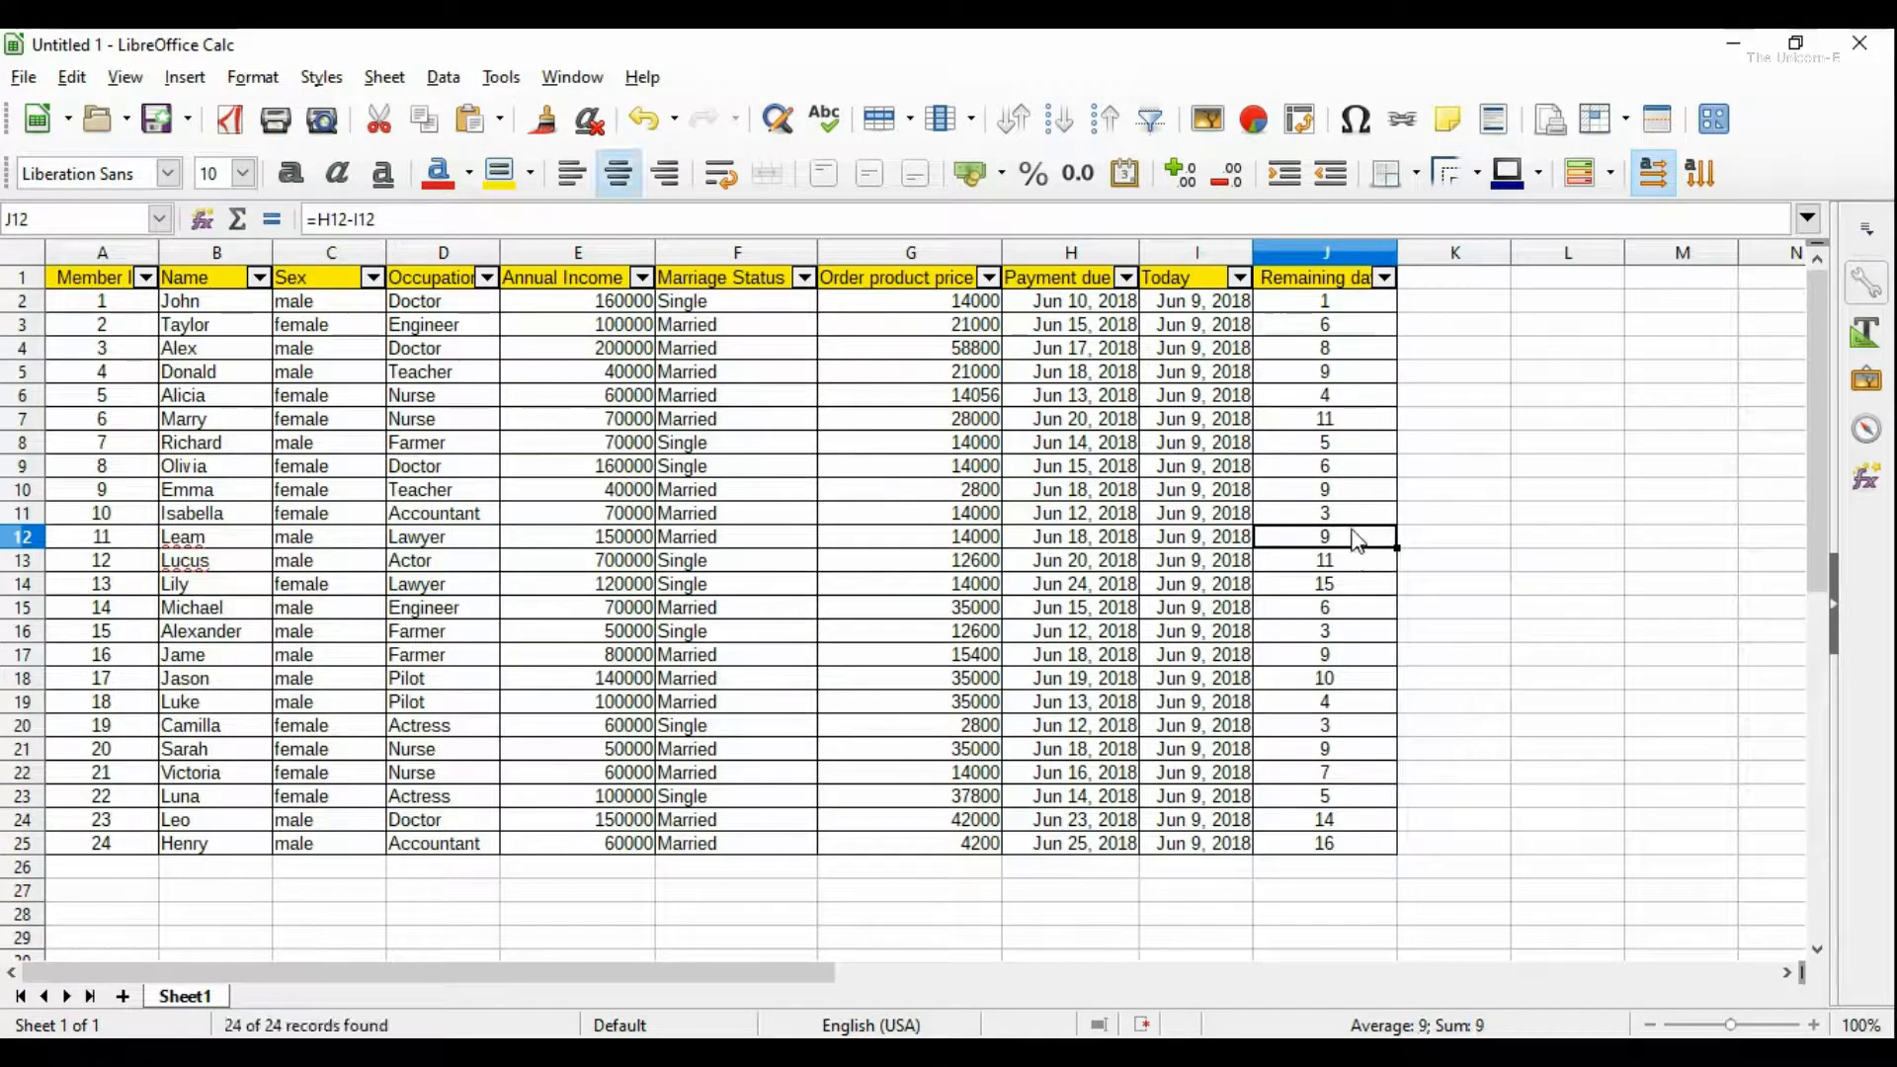
Step: Sort the whole table in ascending order by Remaining days
left_click(1325, 301)
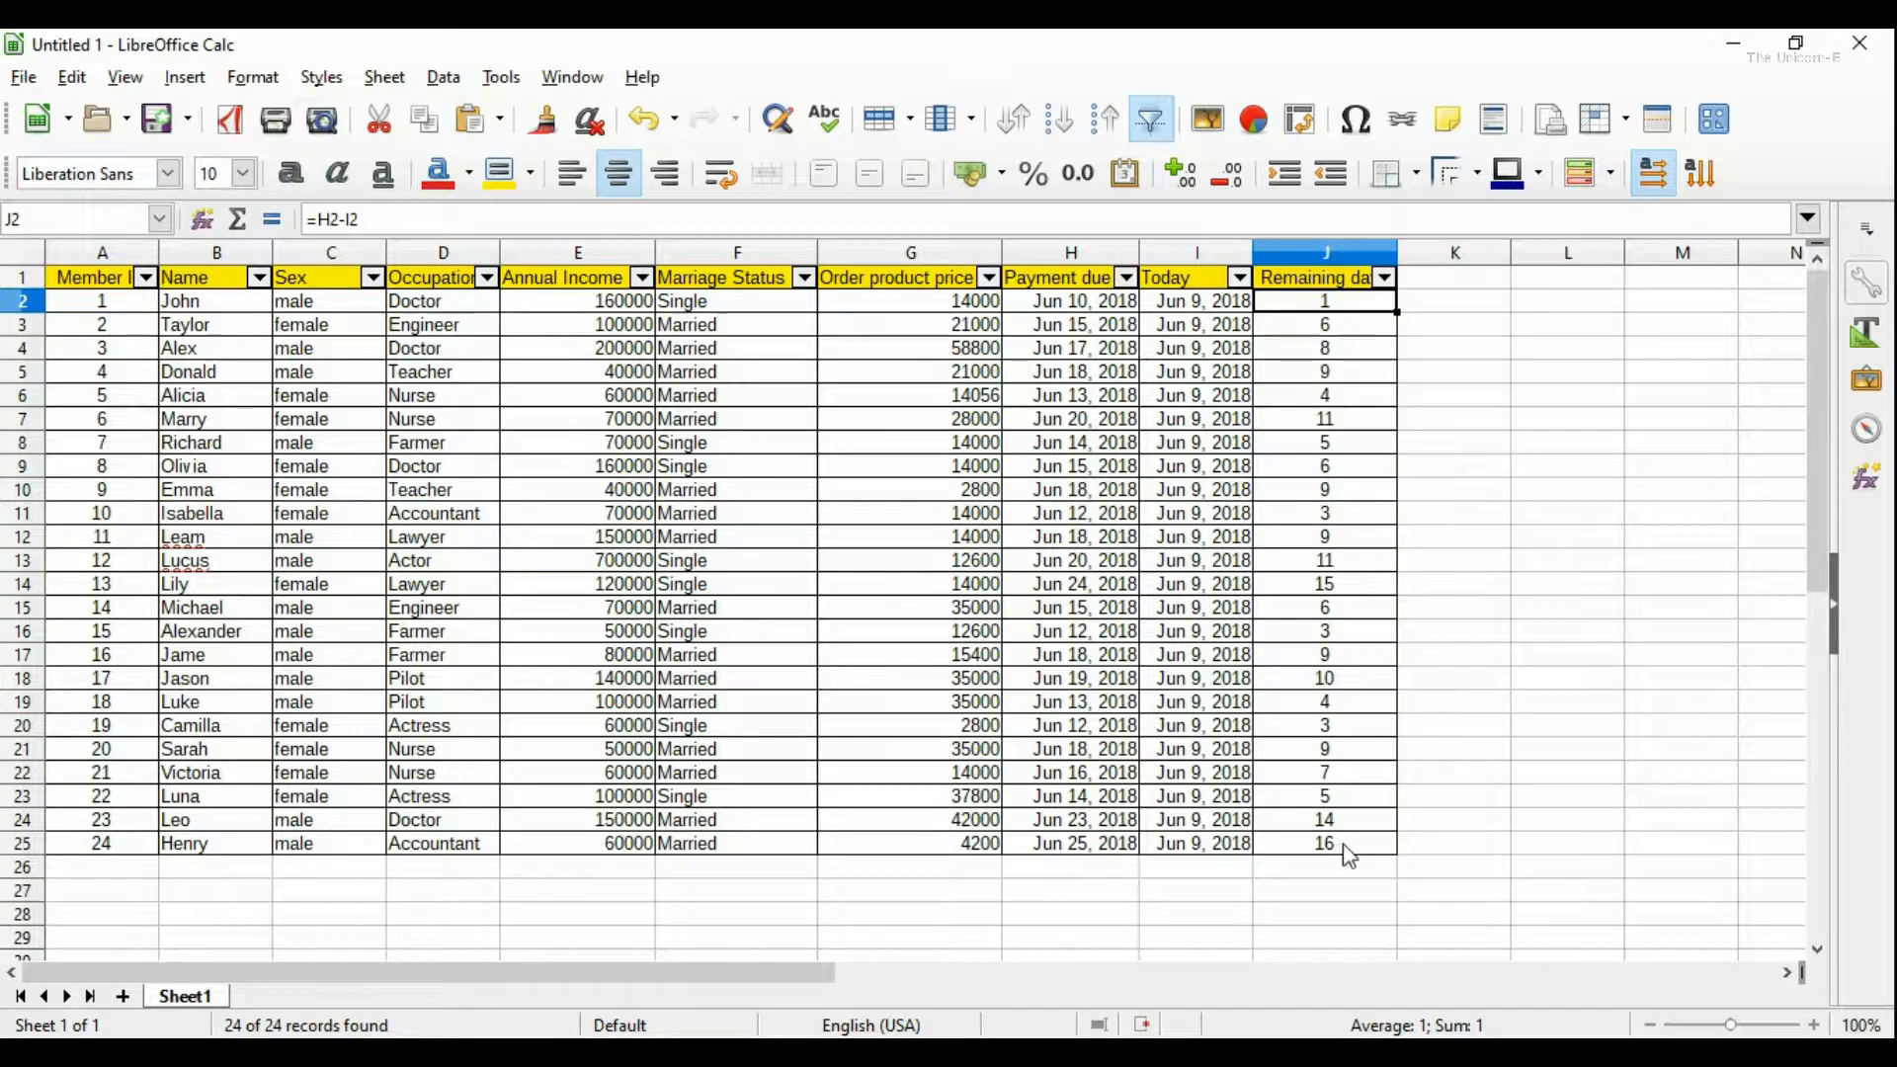
left_click(1061, 120)
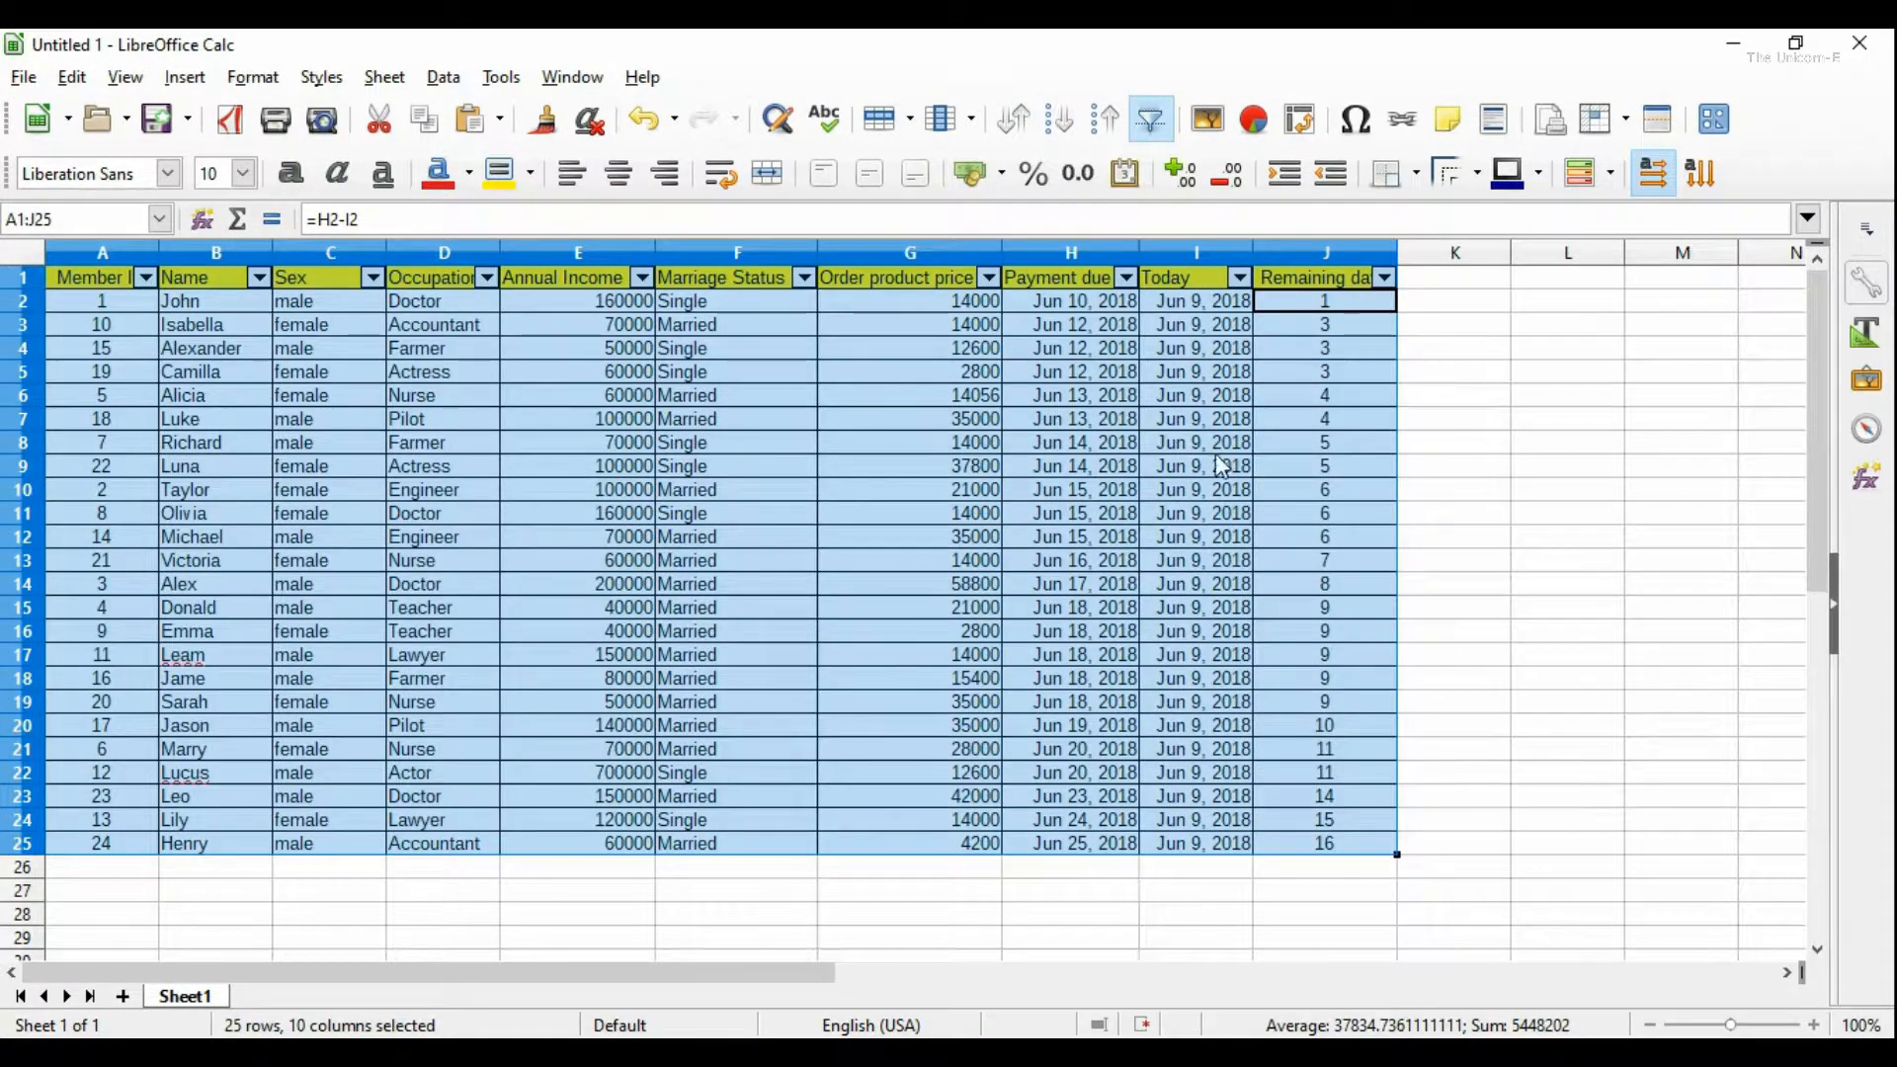
left_click(1355, 333)
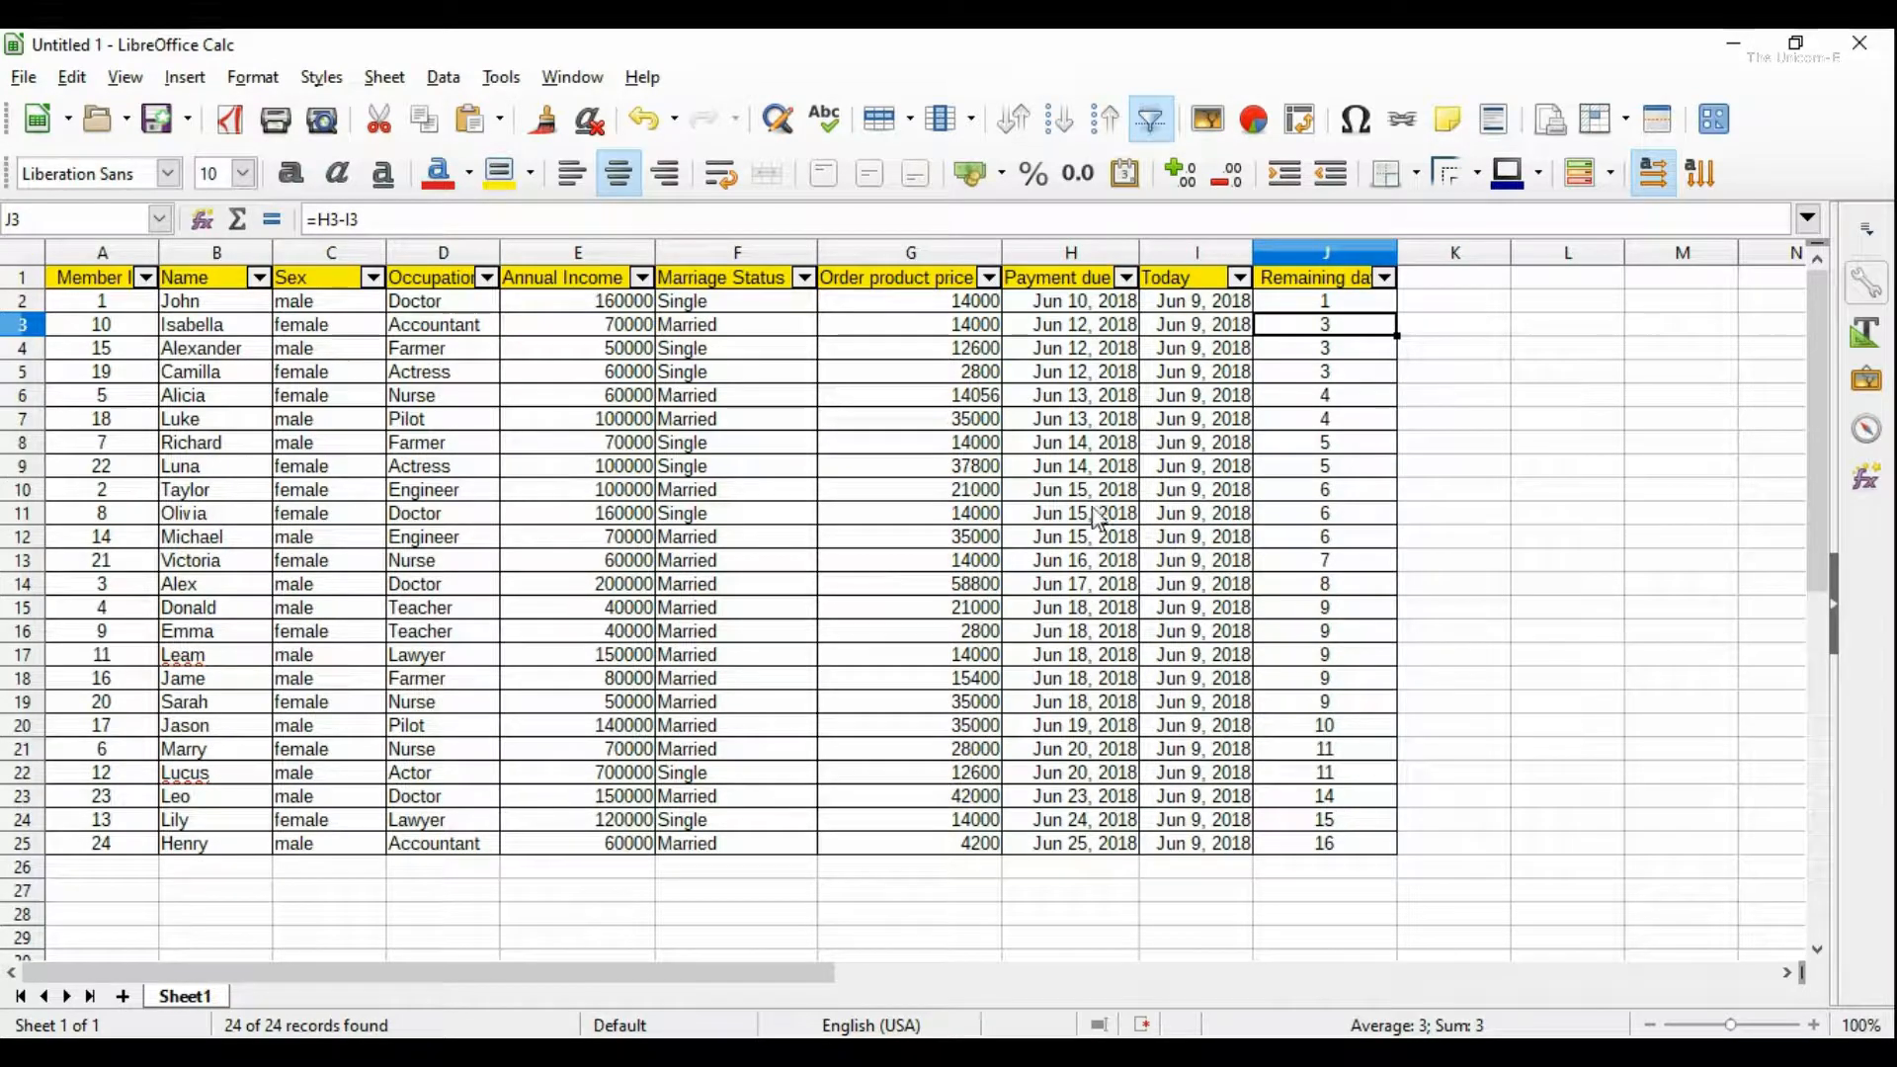
left_click(964, 610)
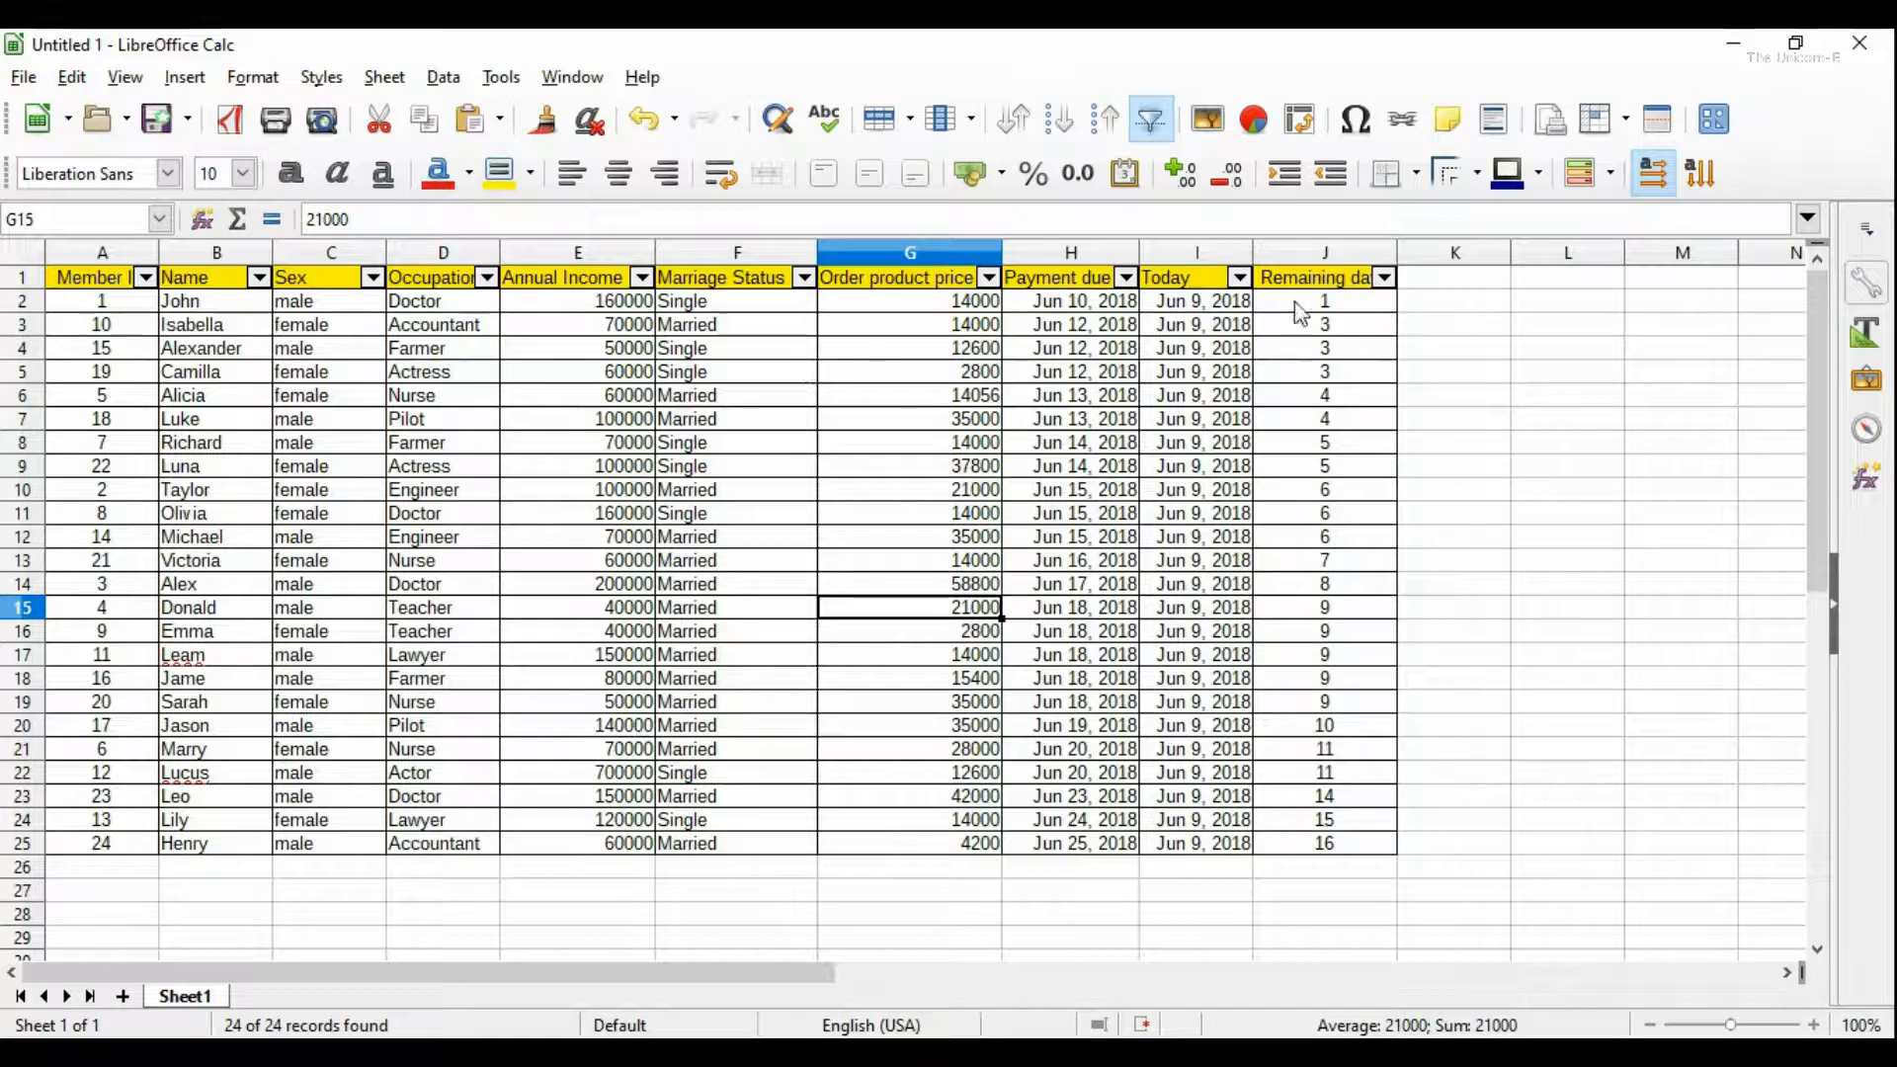
left_click(1454, 489)
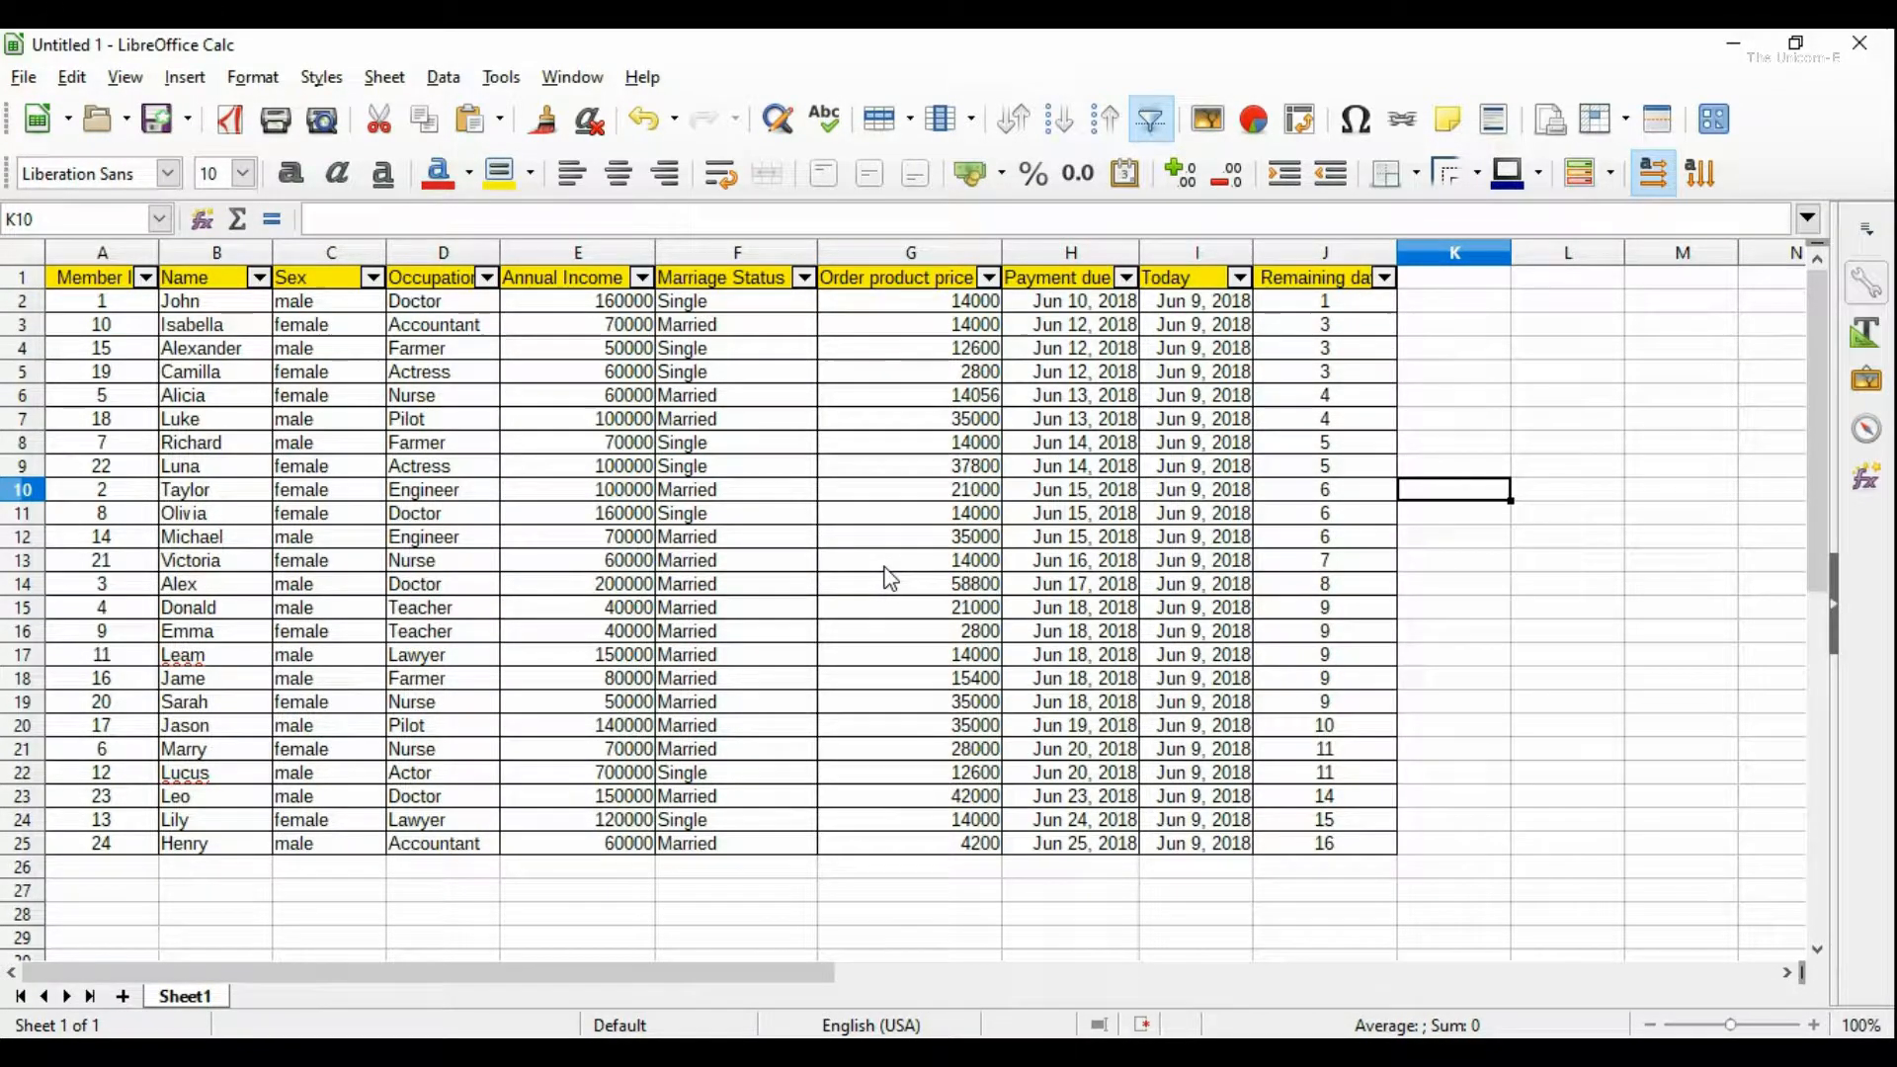
Step: Restore the original row order by sorting the table in ascending order of Member ID
left_click(107, 302)
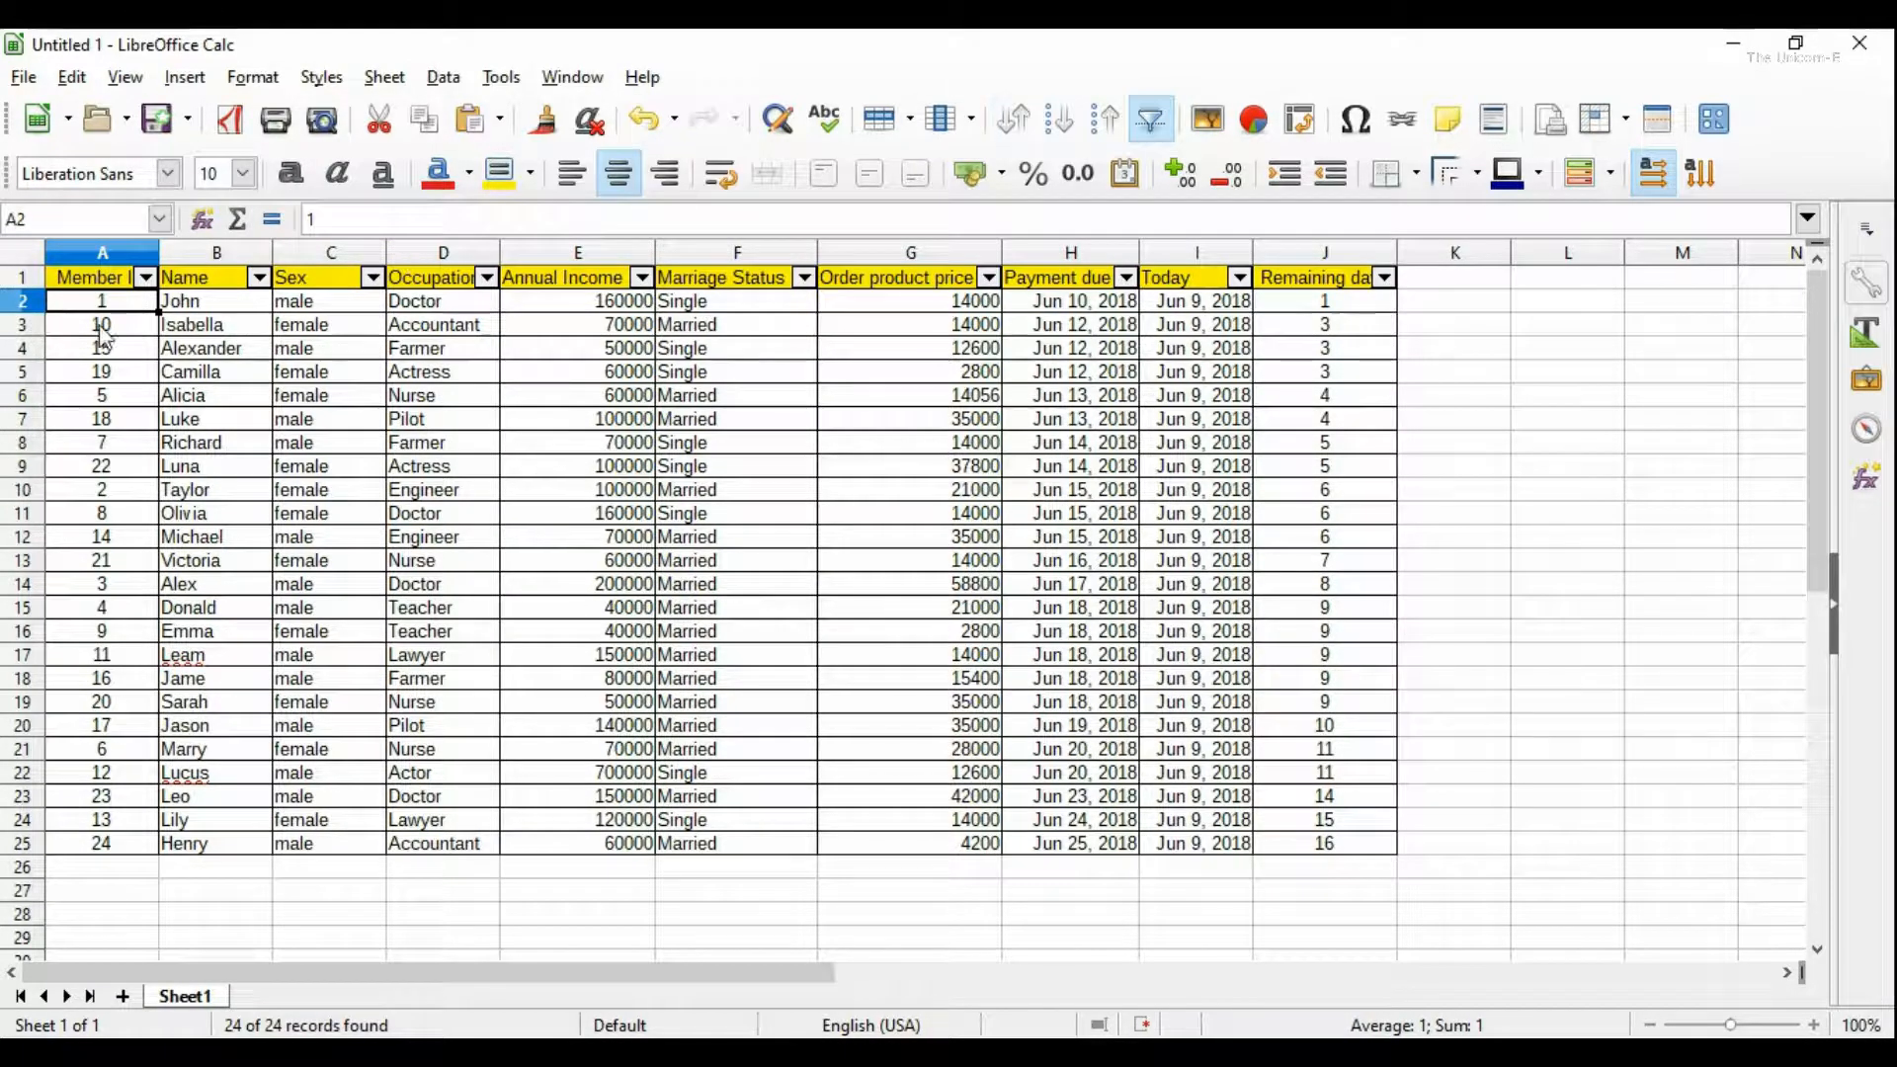
left_click(1062, 120)
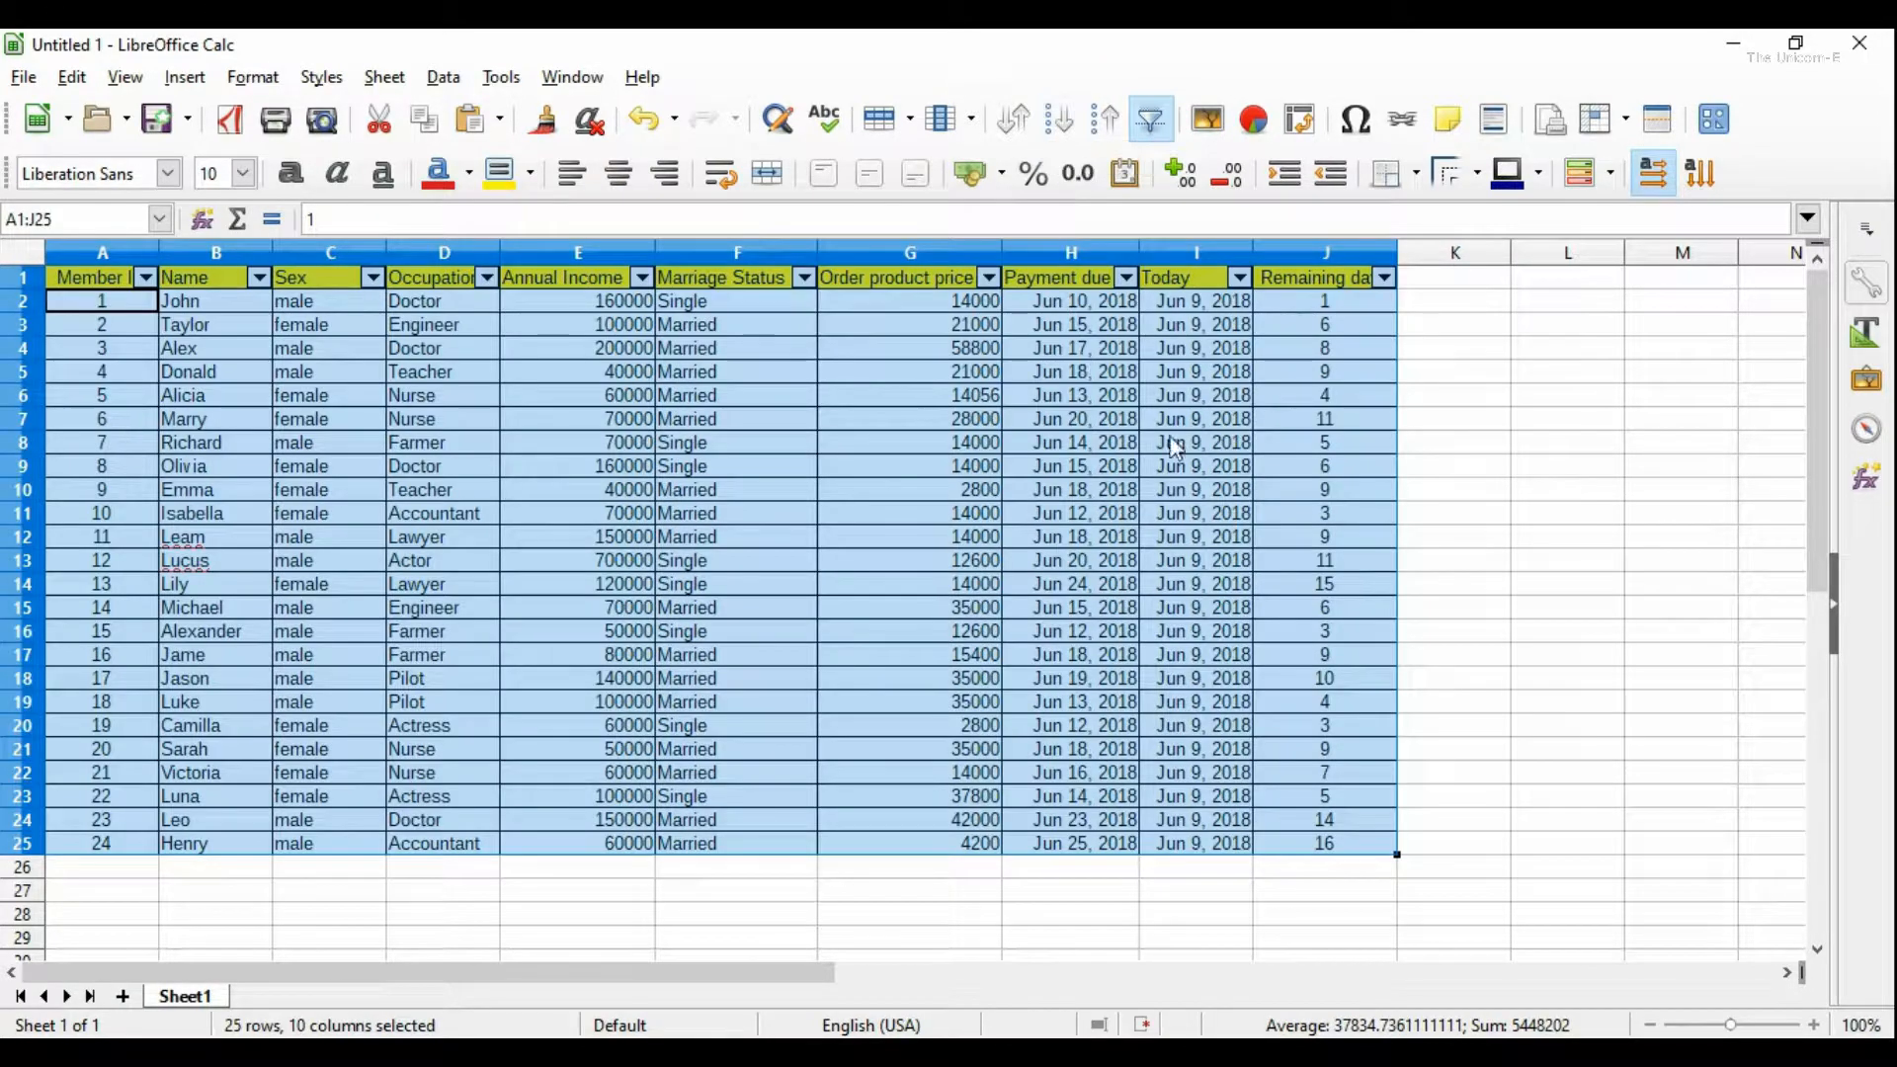
left_click(1332, 486)
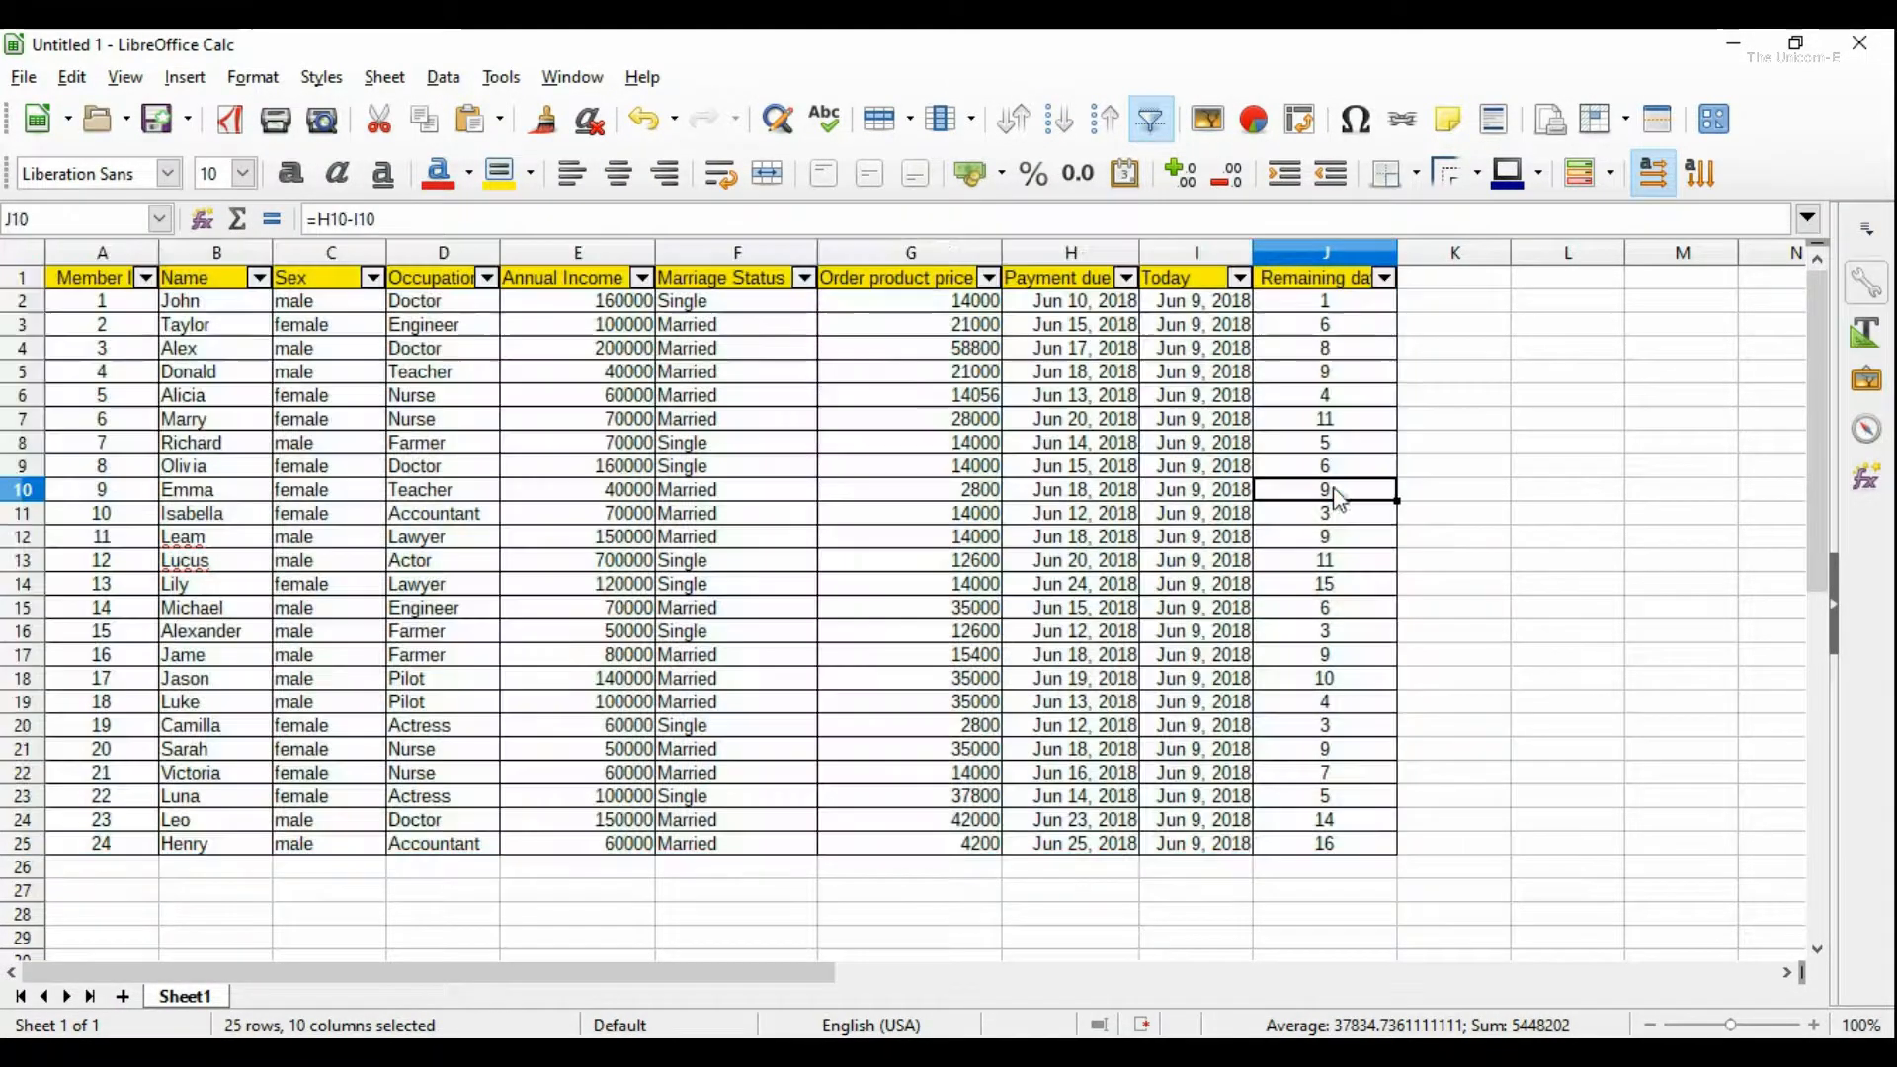
left_click(1518, 568)
Step: Format the Annual Income values in E2:E25 as numbers with thousands separators and two decimal places
left_click(894, 609)
left_click(599, 610)
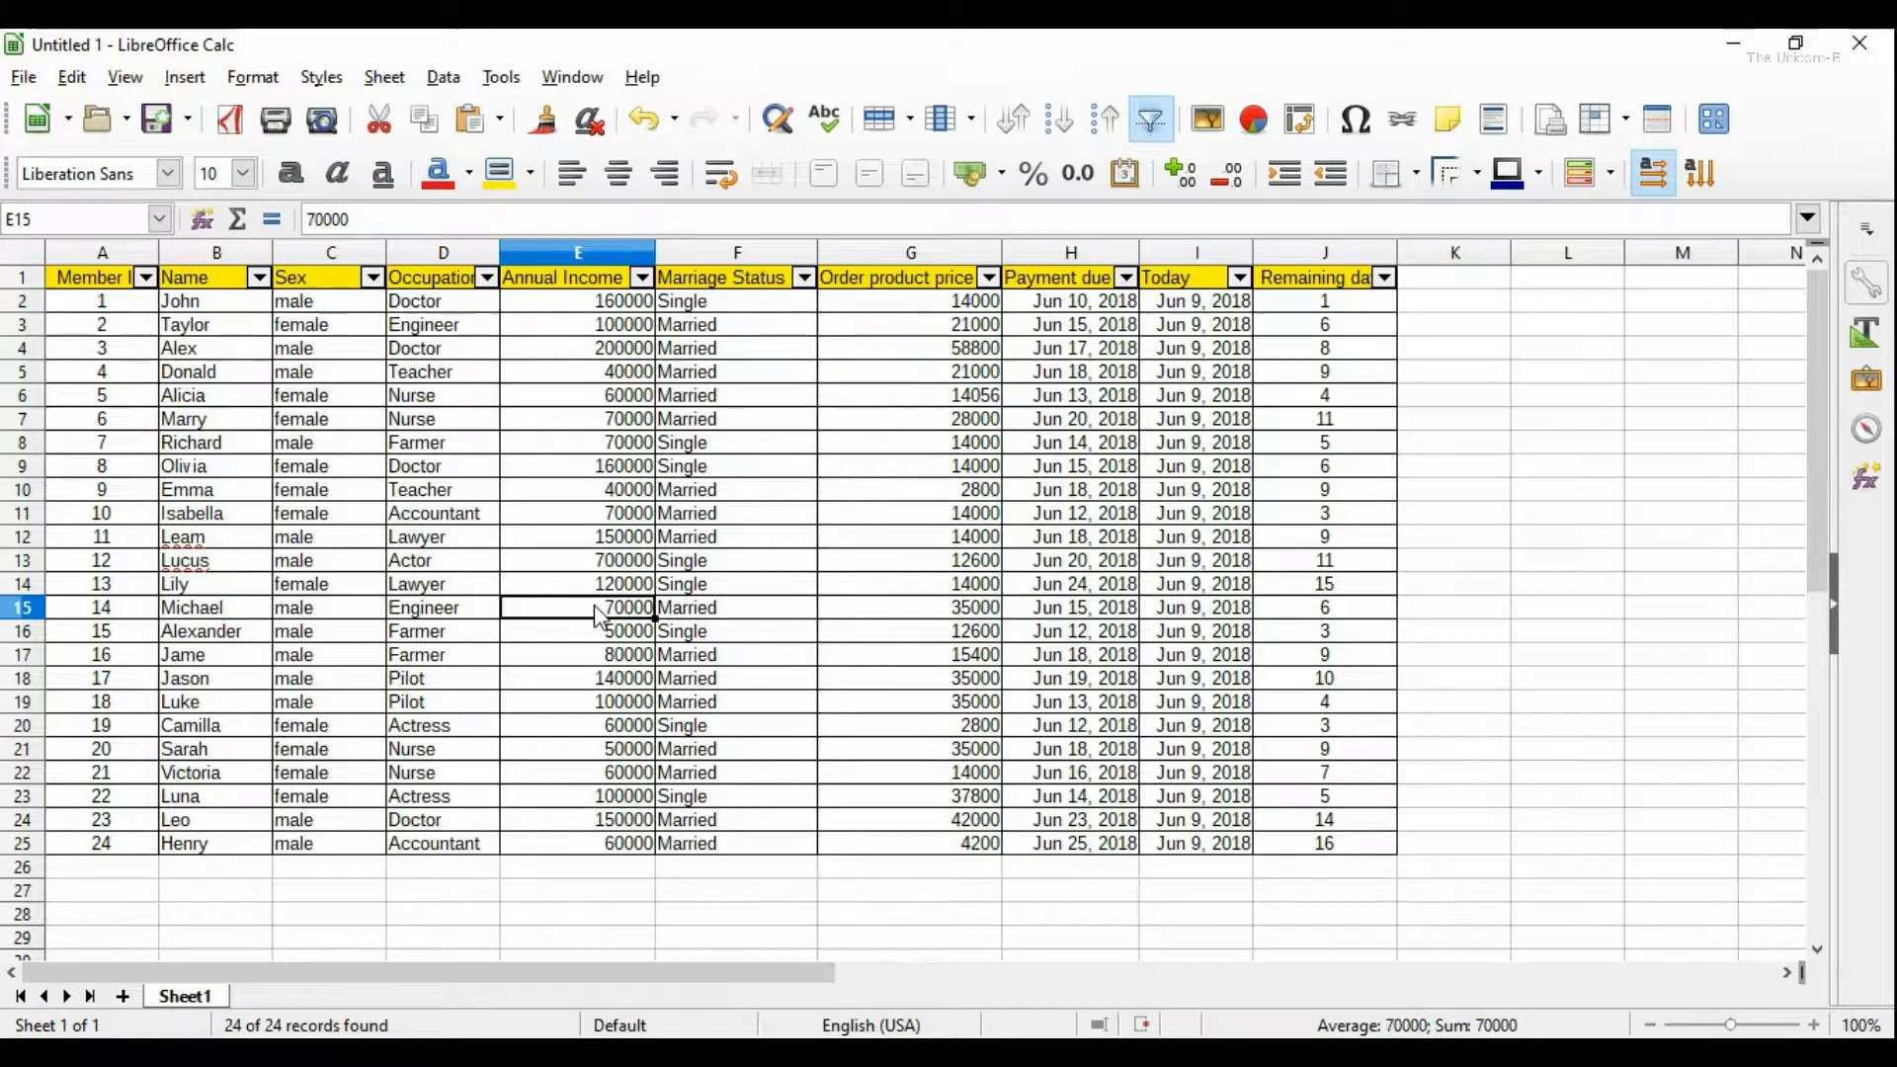
left_click(563, 307)
left_click_drag(563, 306, 604, 846)
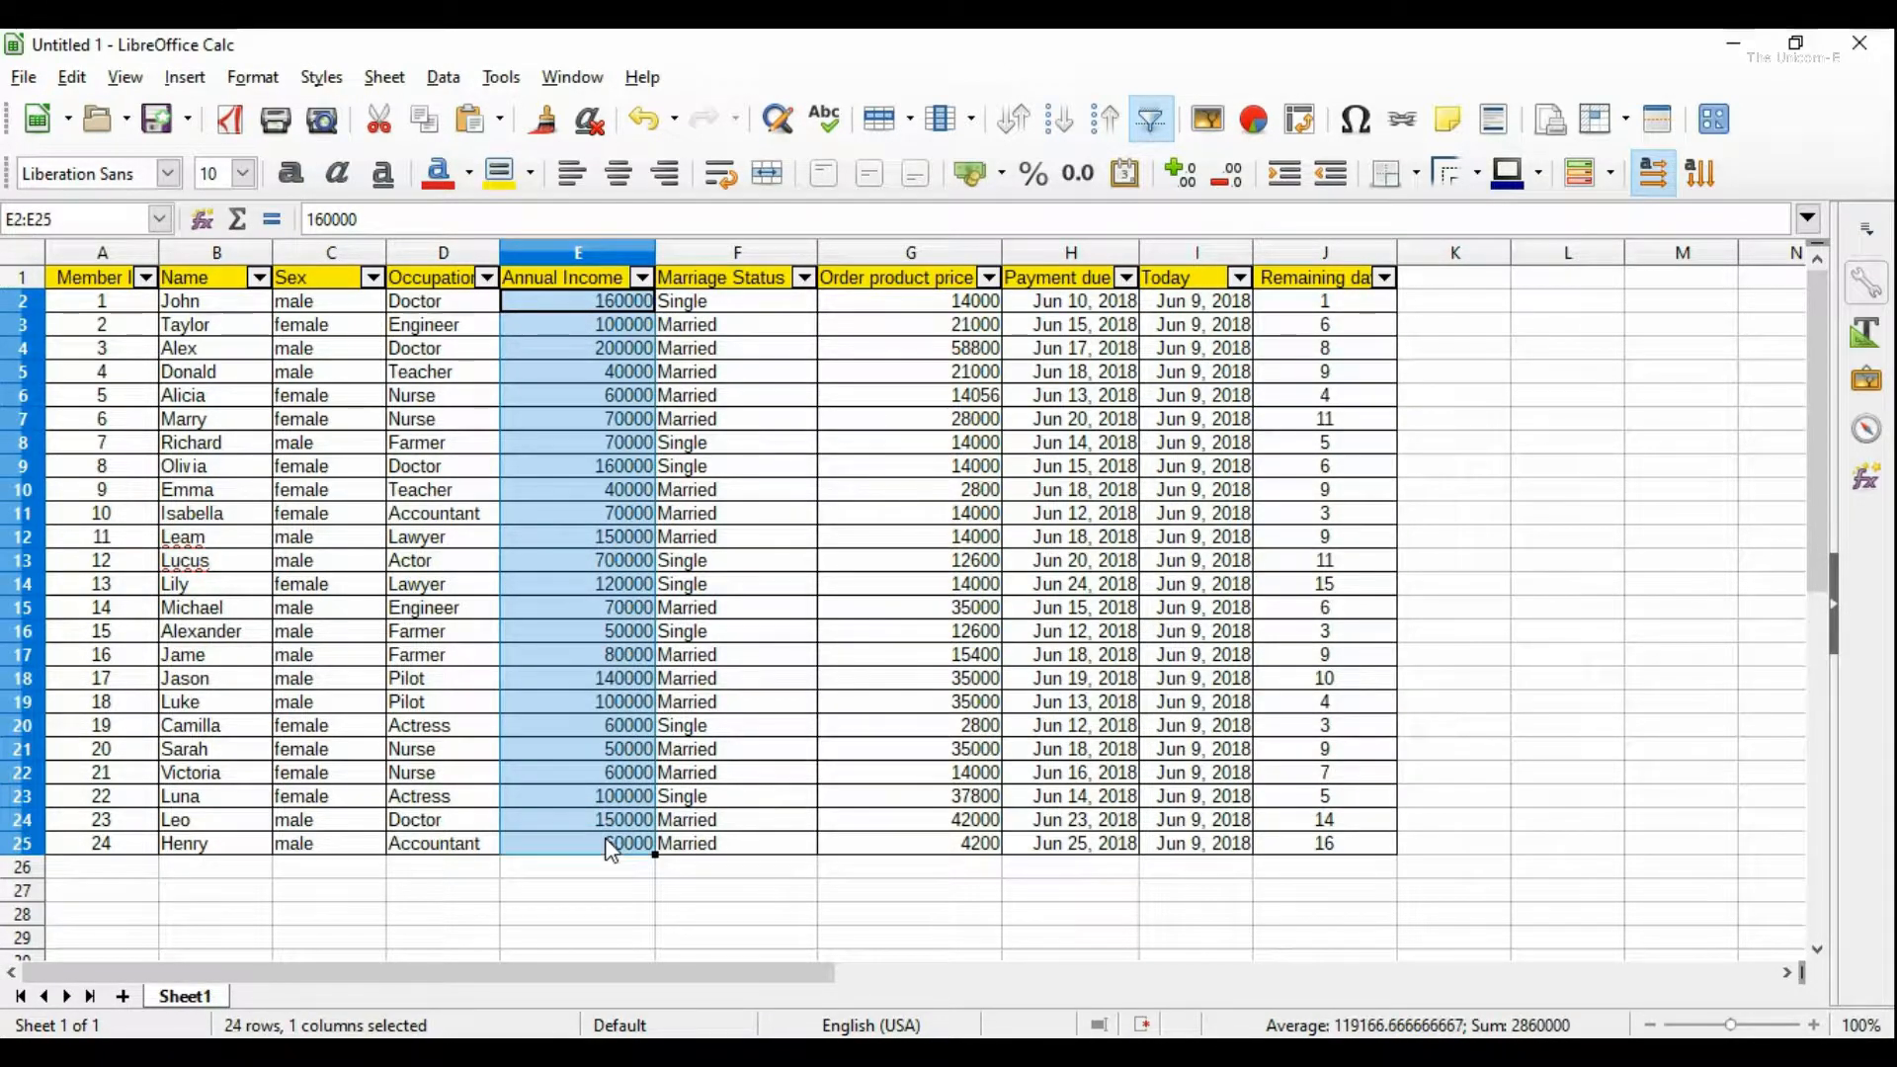
left_click(1078, 176)
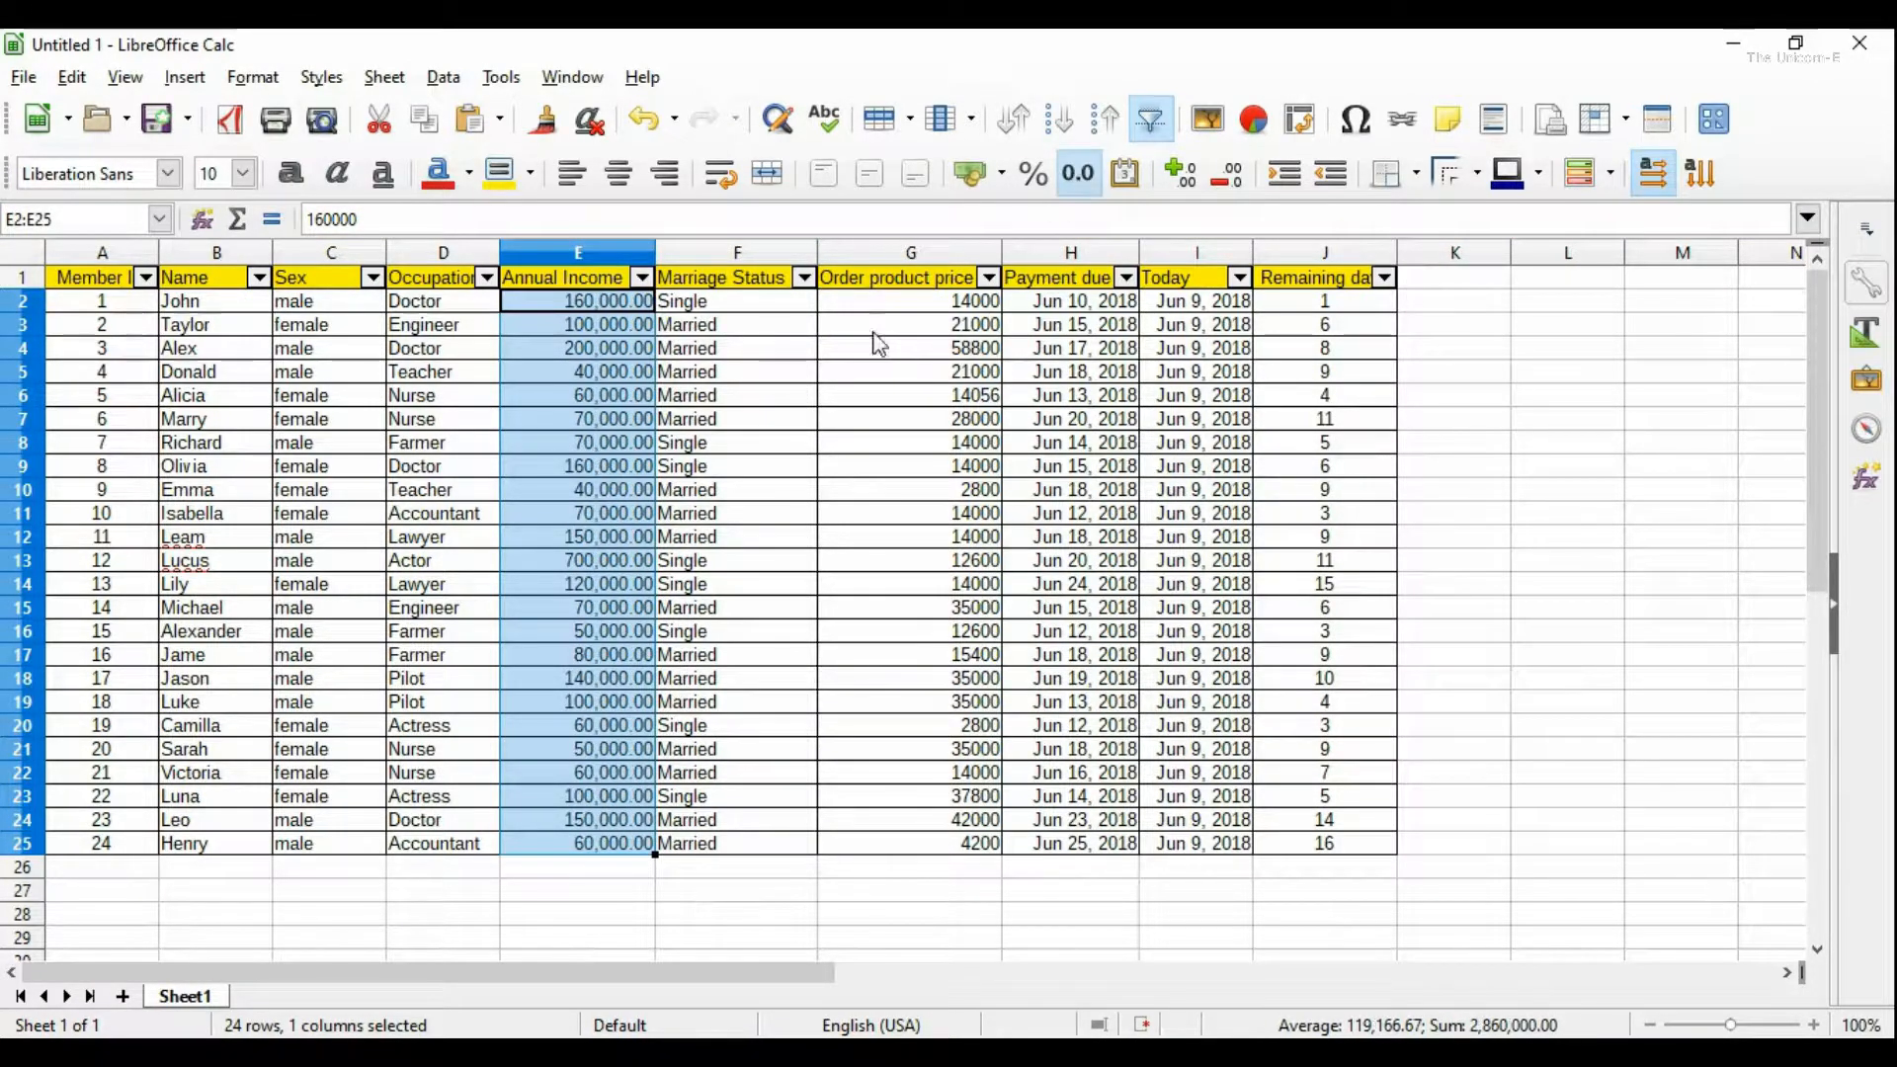
left_click(603, 308)
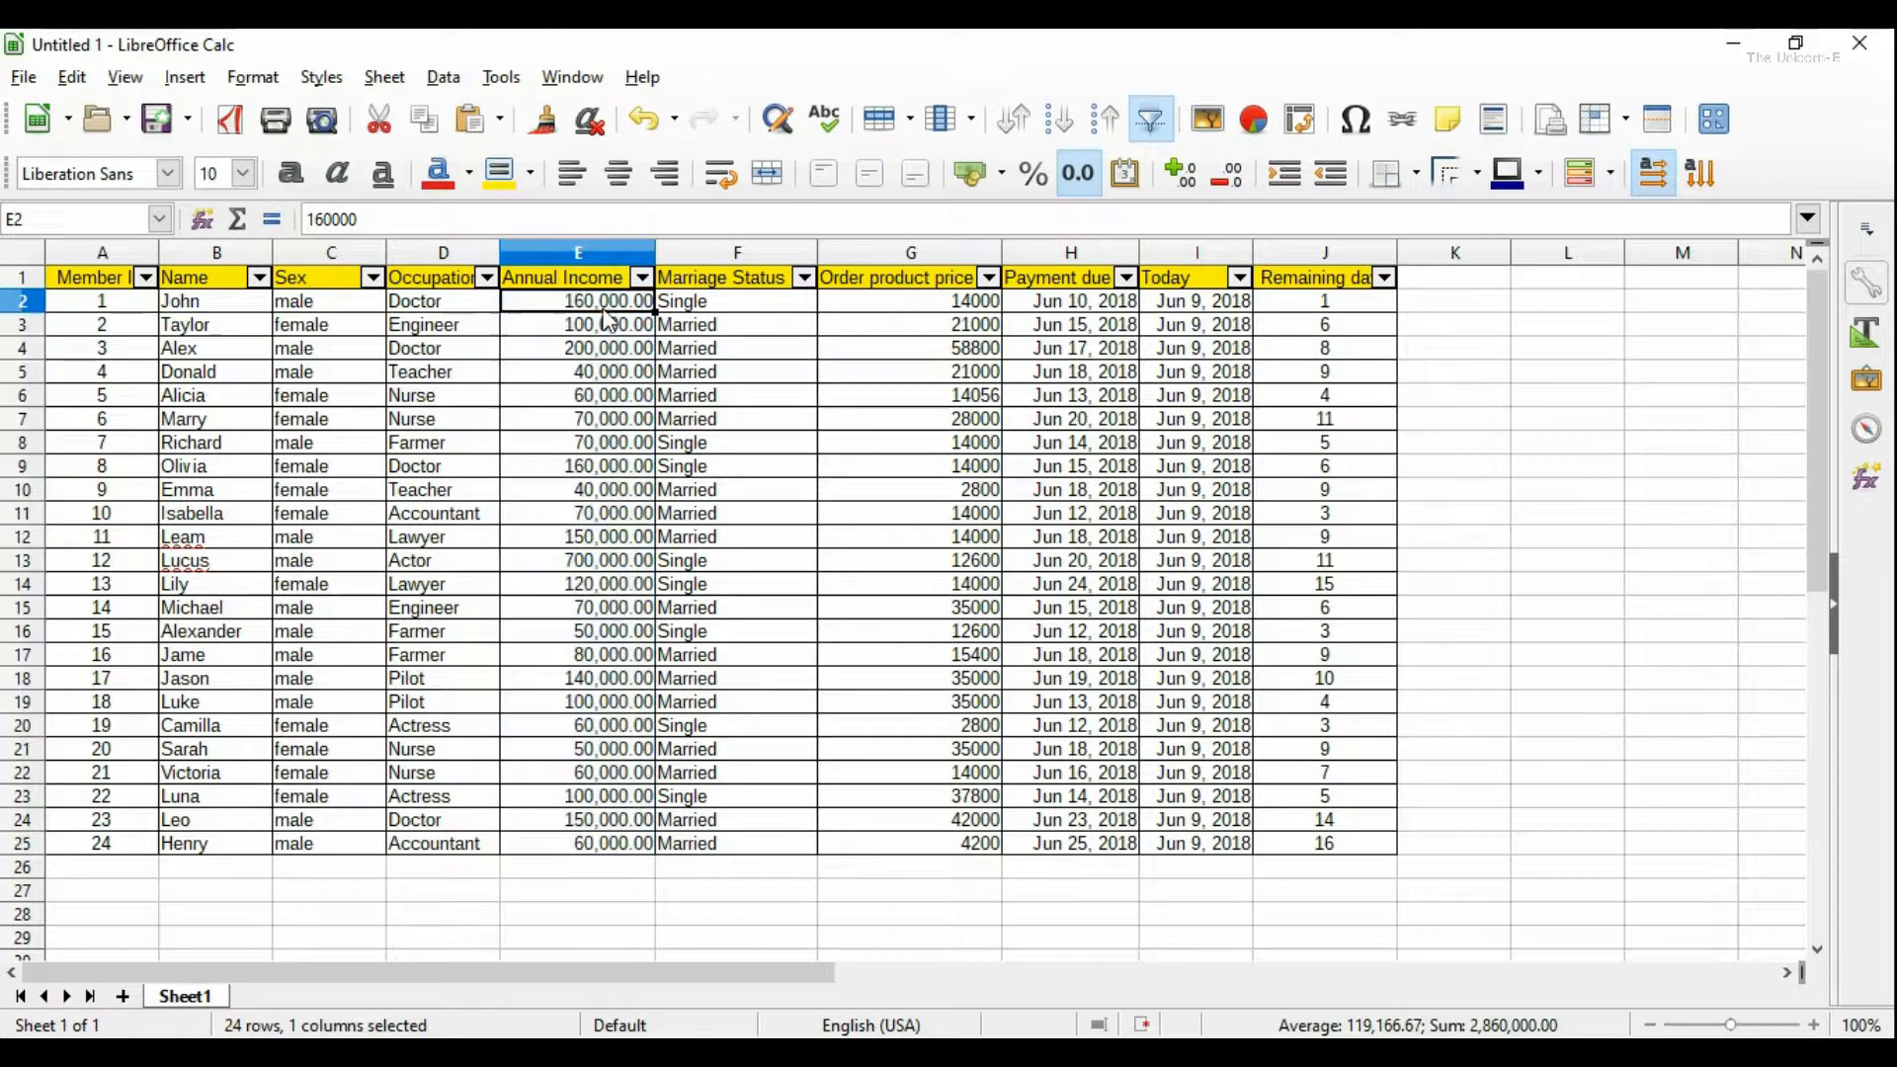
Step: Remove both decimal places from the Annual Income values in E2:E25, keeping the thousands separators
left_click(609, 839, "shift")
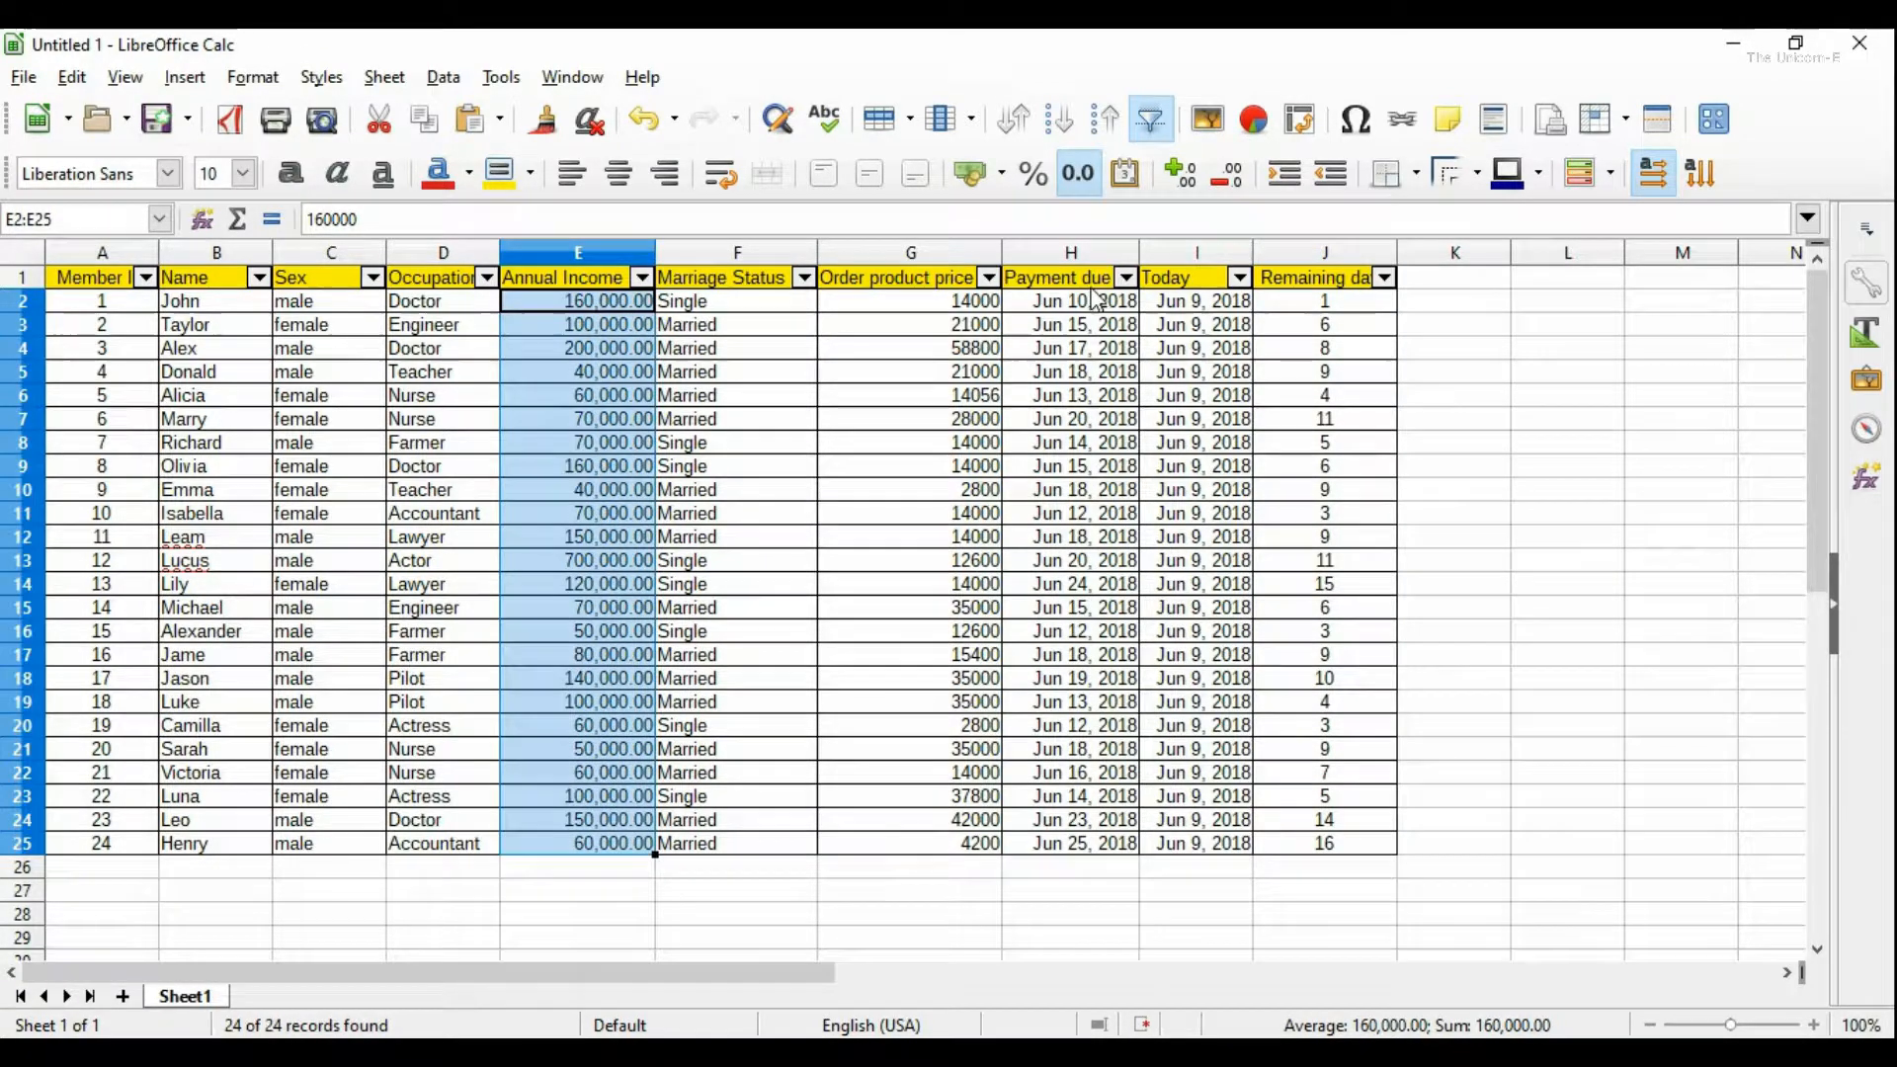
left_click(1233, 176)
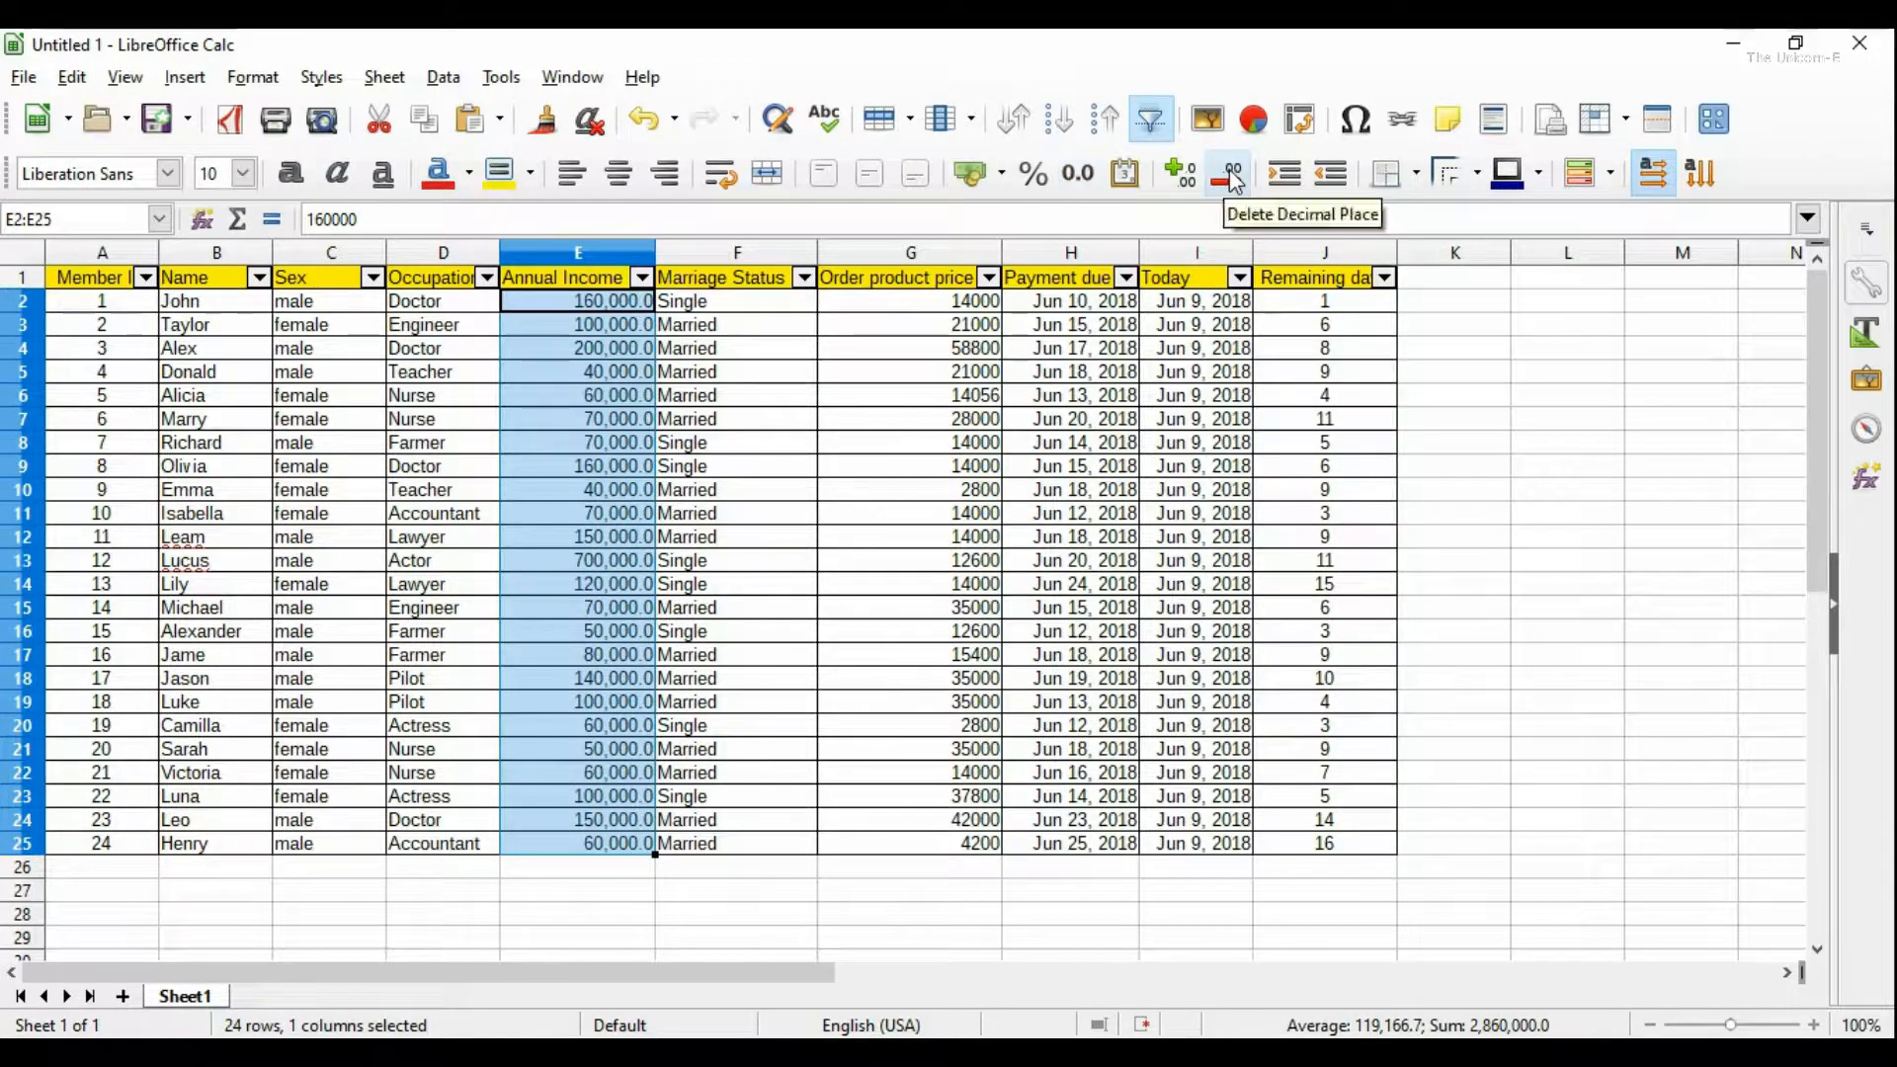
left_click(1233, 176)
Step: Format the Order product price values in G2:G25 as numbers with thousands separators and no decimal places
left_click(899, 514)
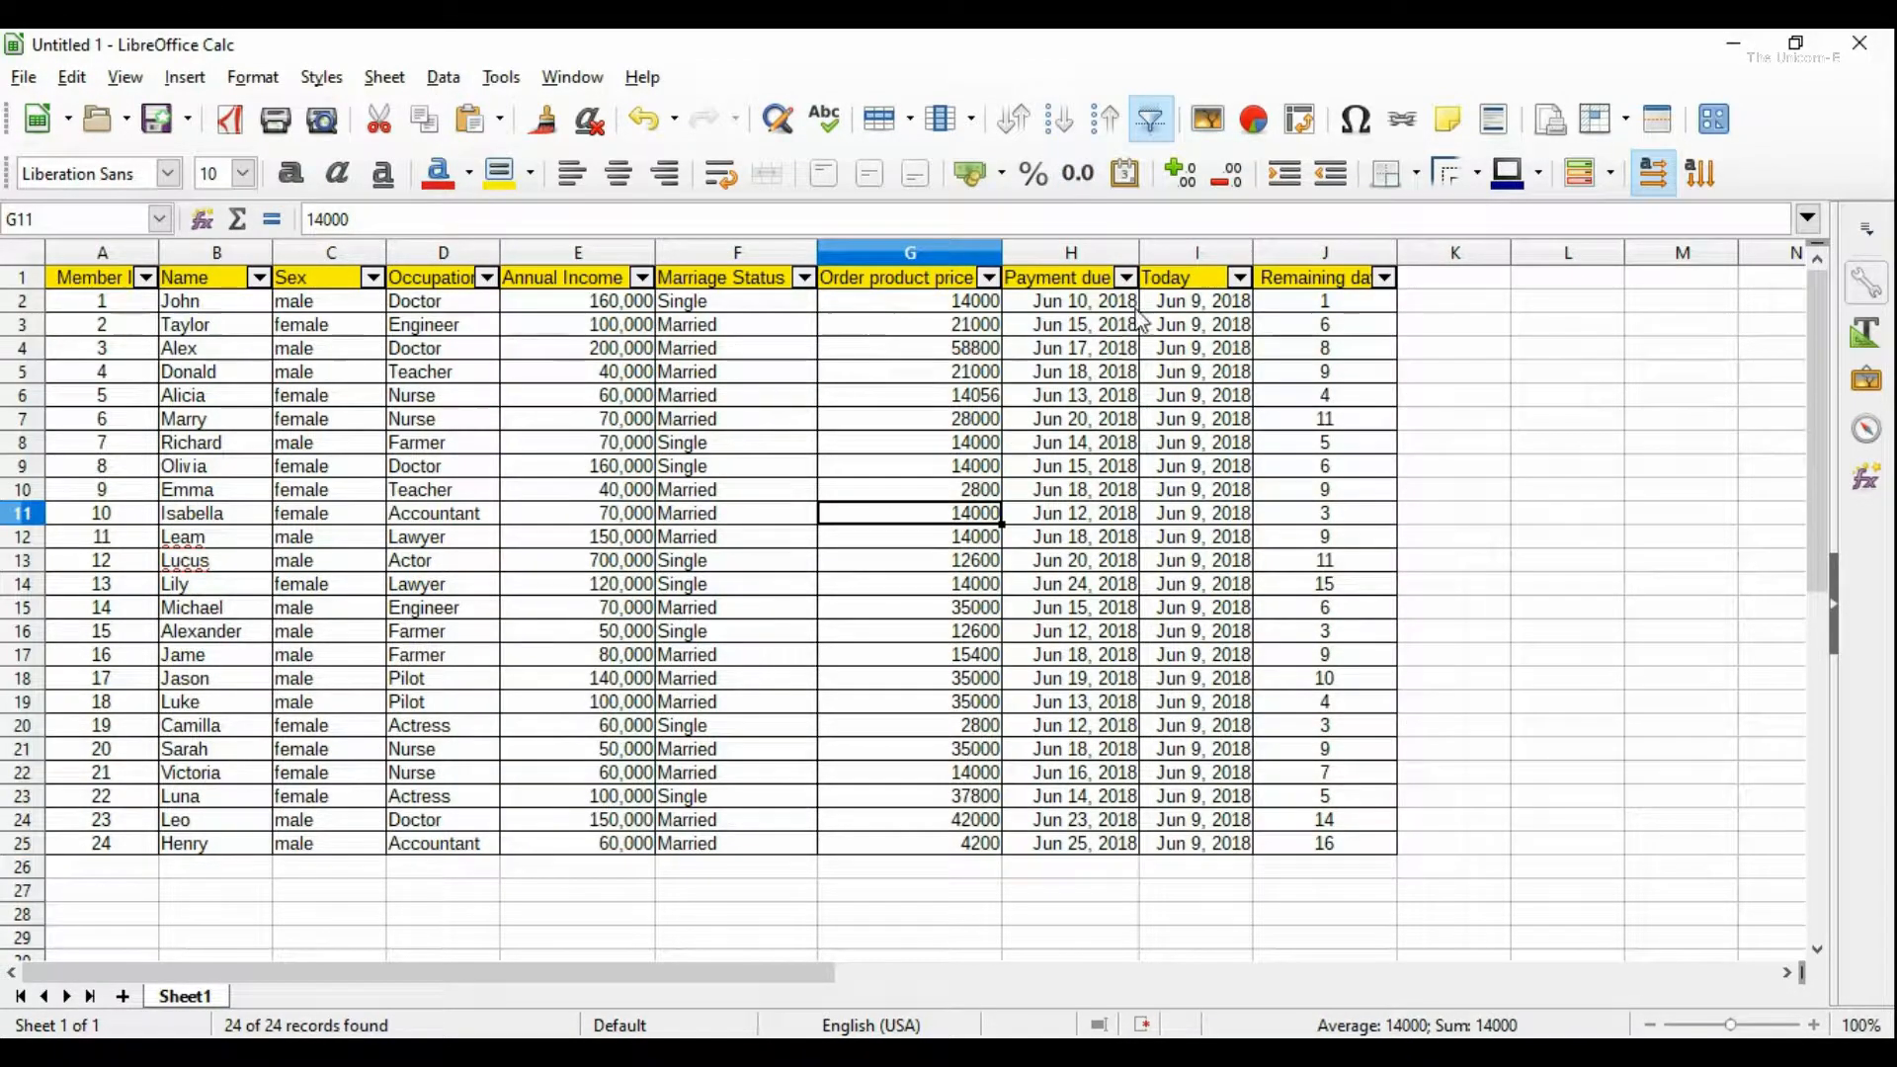
left_click_drag(936, 309, 938, 850)
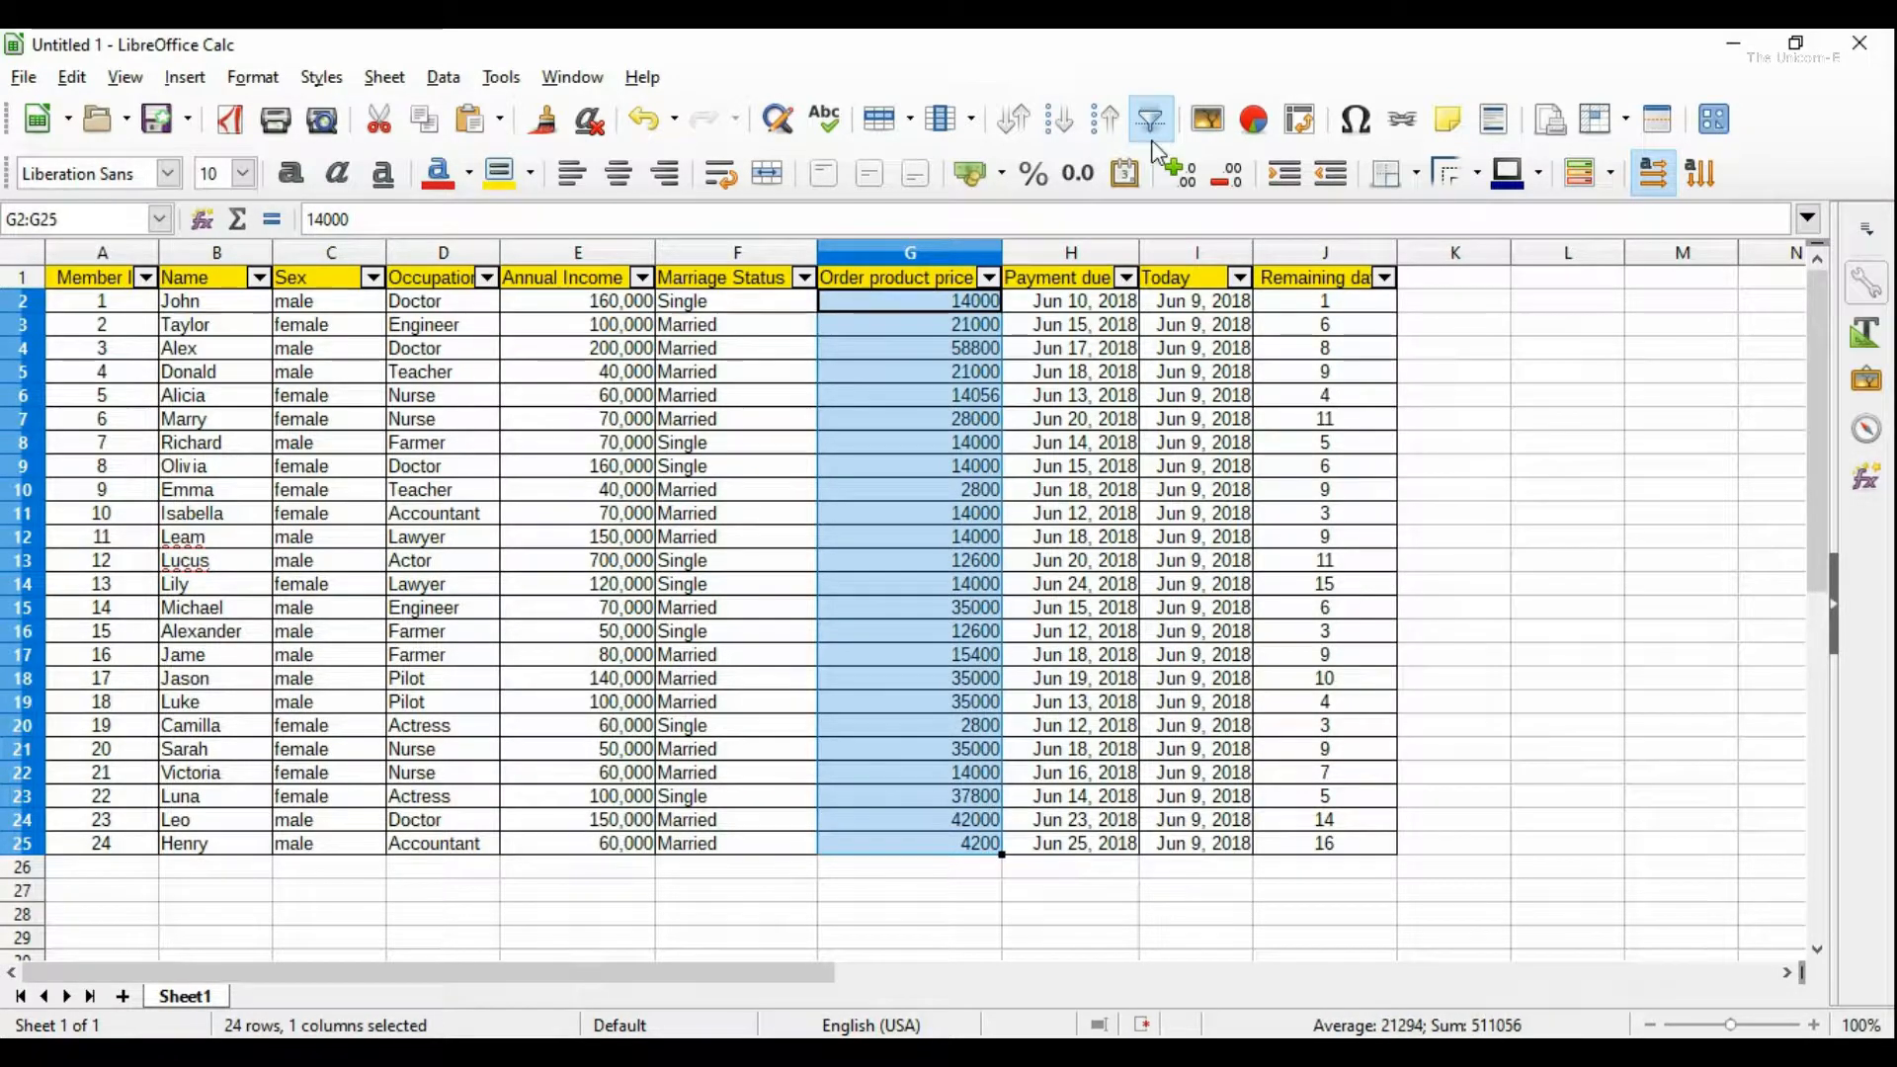
left_click(1078, 174)
left_click(1225, 174)
left_click(1225, 174)
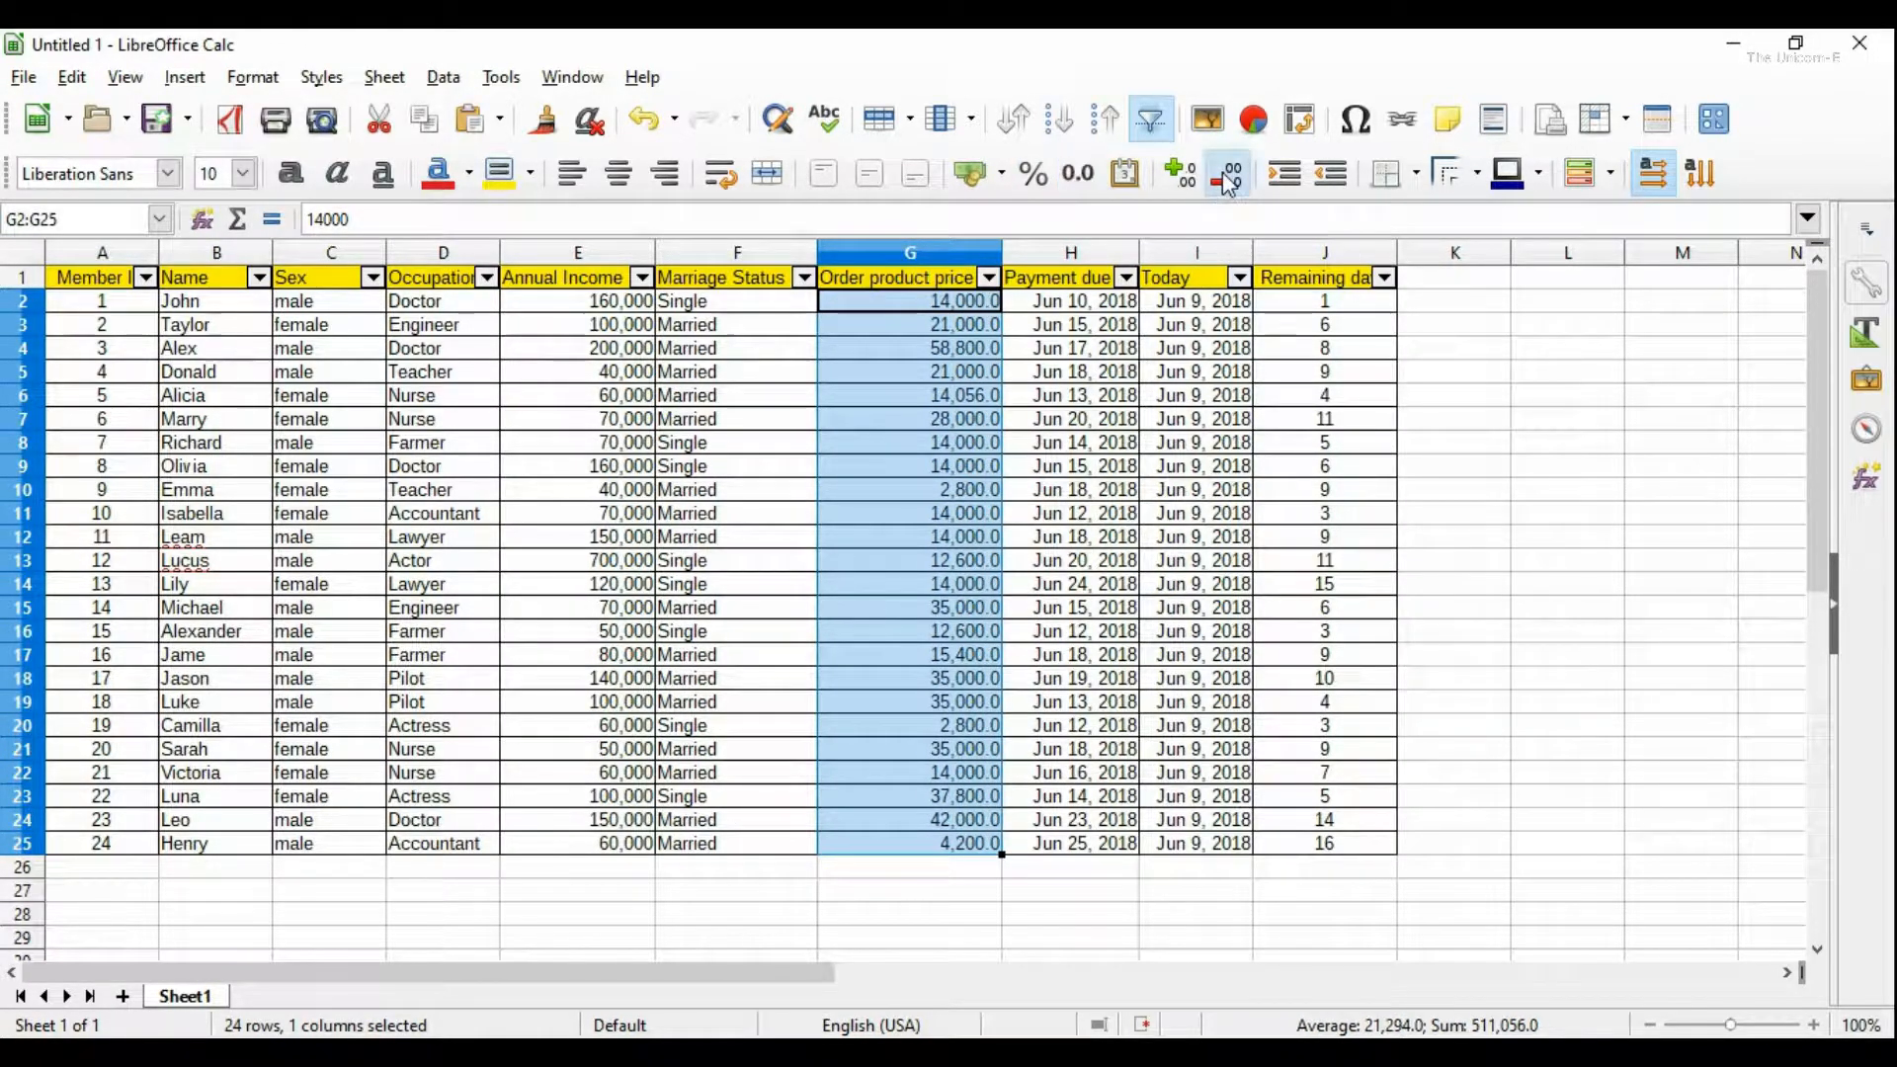
left_click(1507, 446)
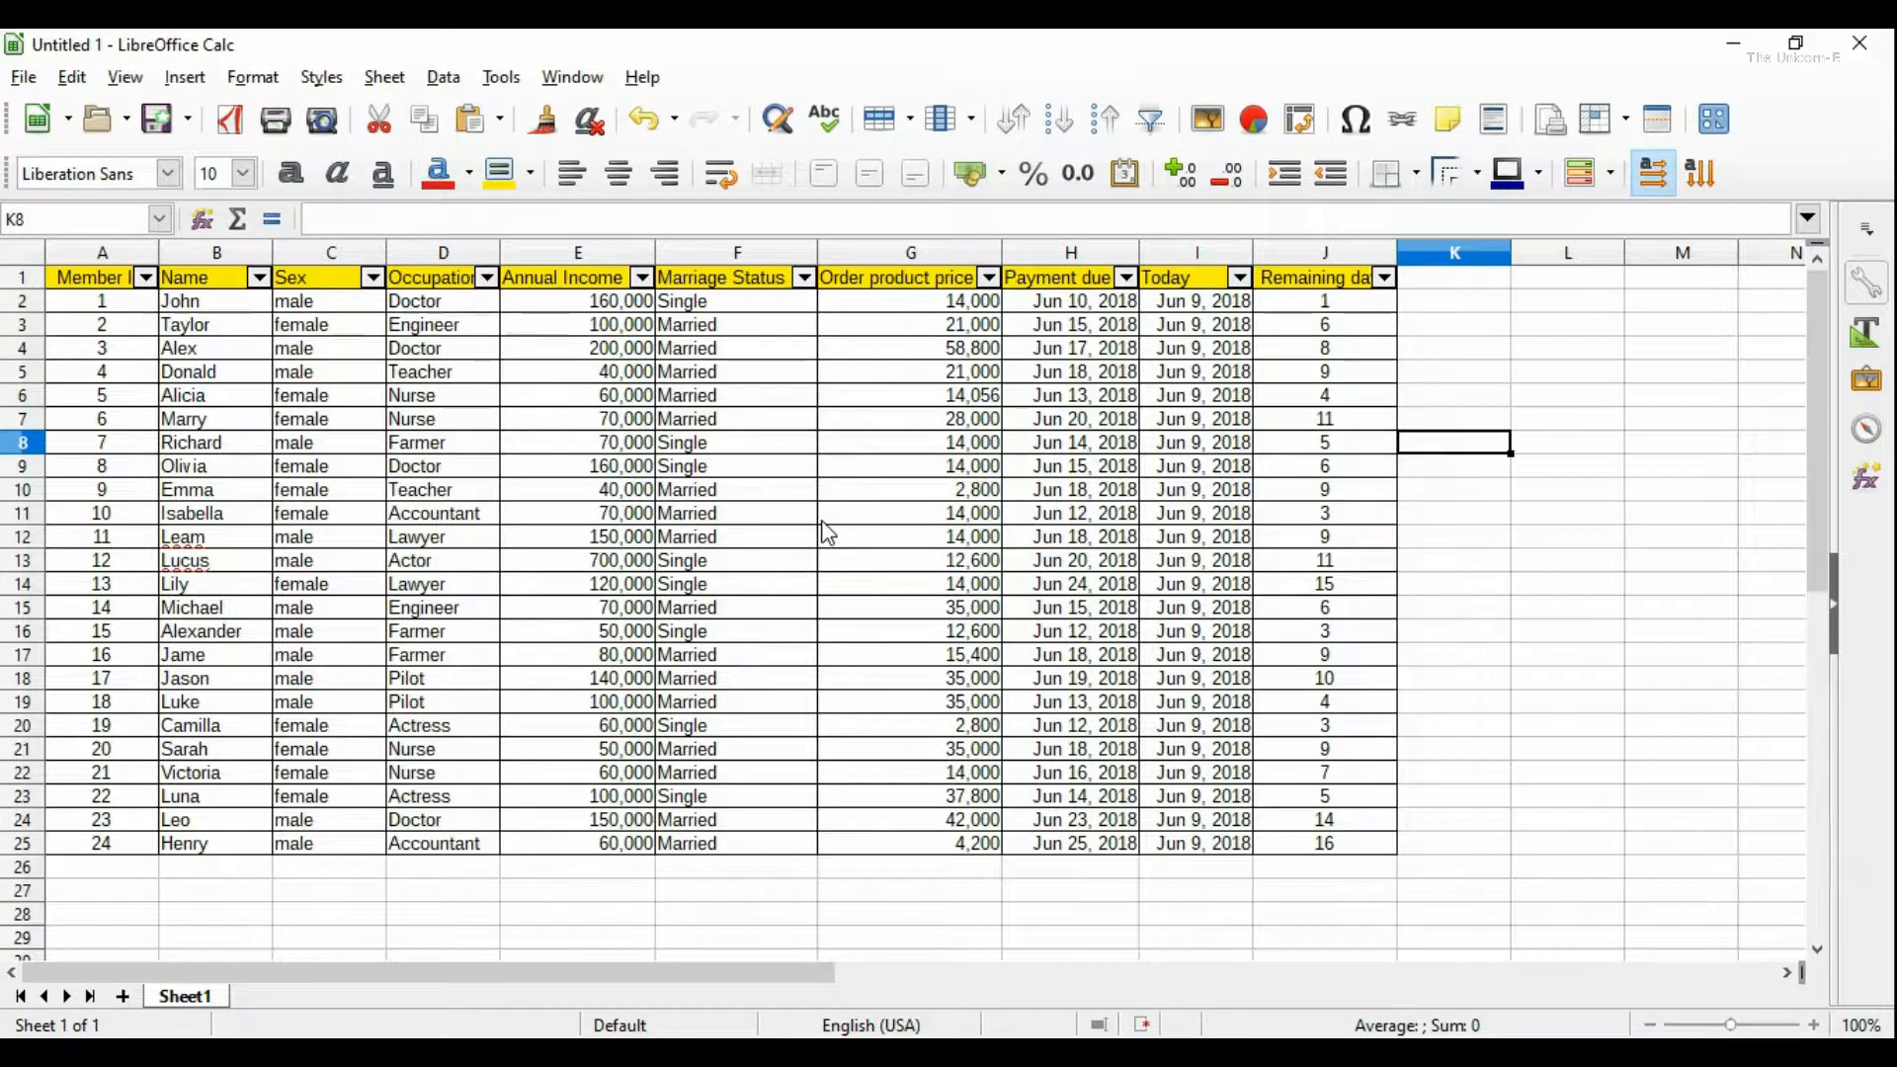
Step: Apply data bar conditional formatting to the Annual Income values in E2:E25, with automatic minimum and maximum
left_click(563, 311)
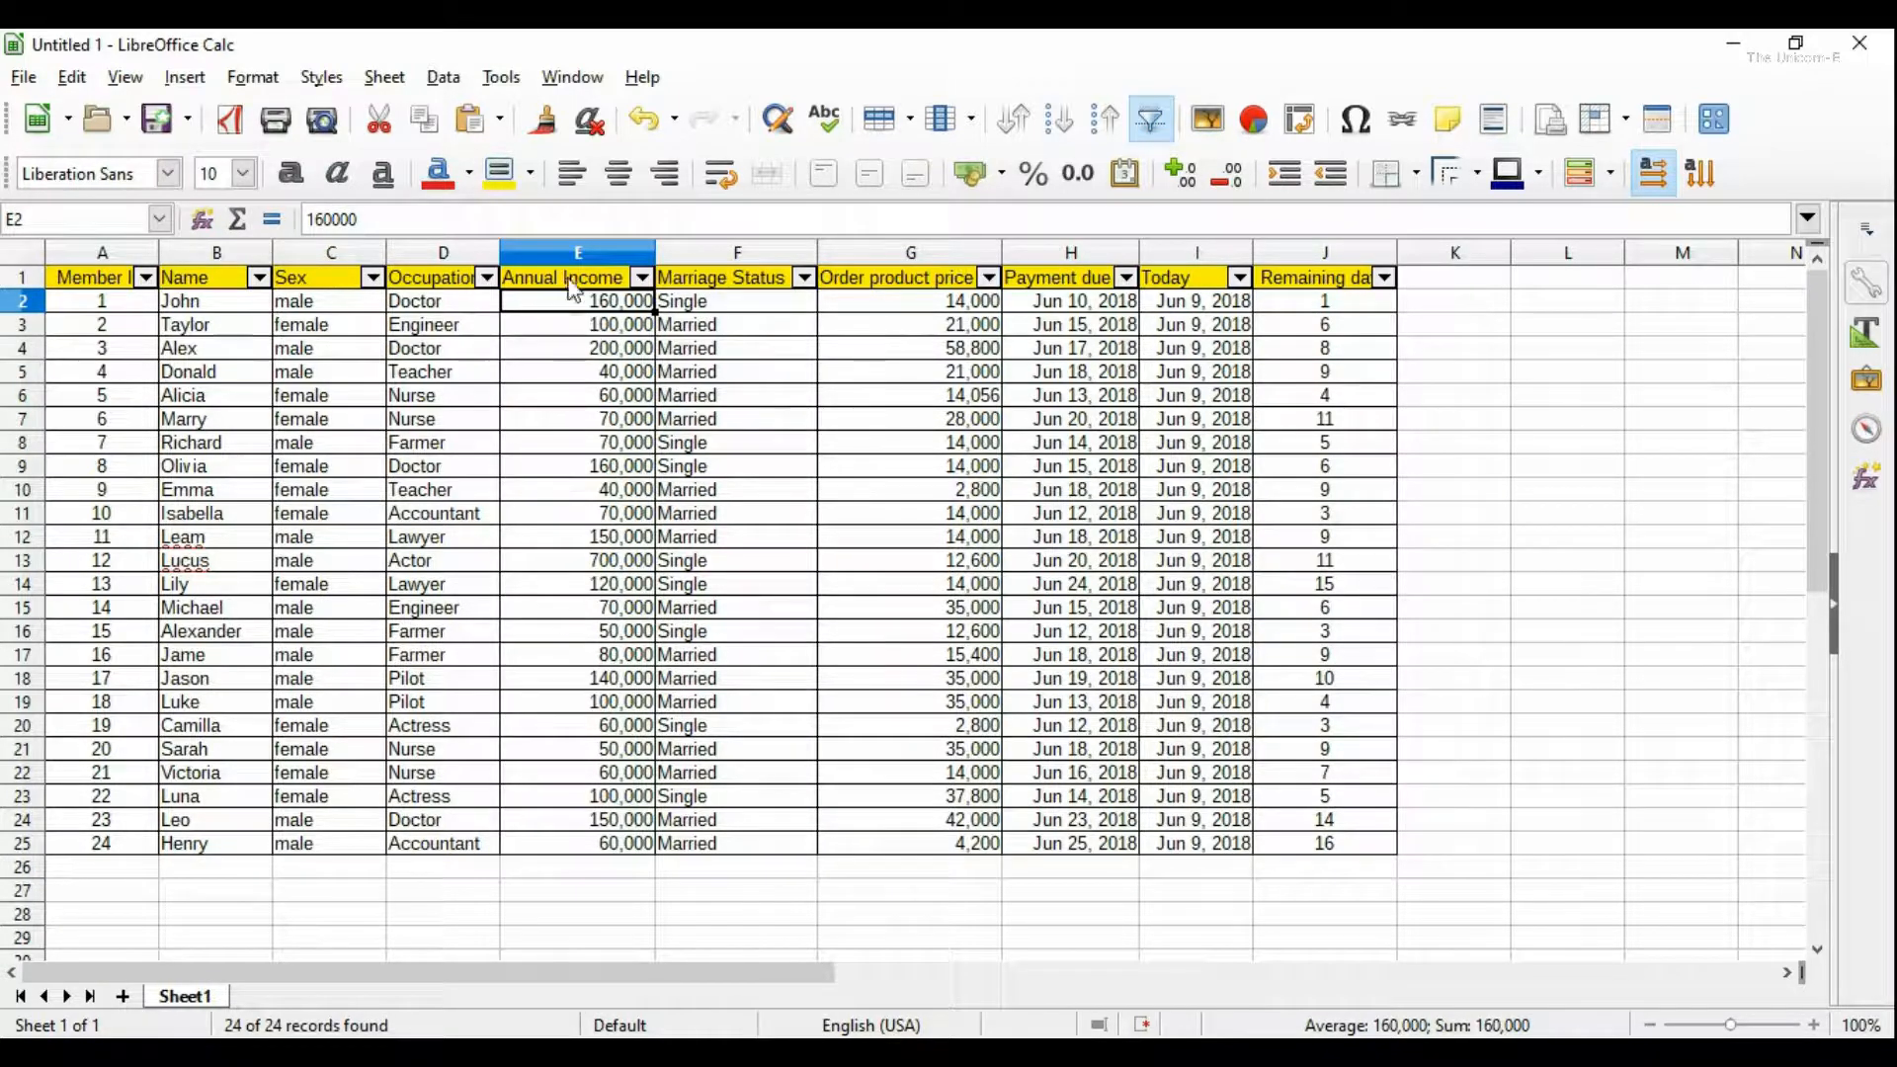
left_click(606, 845, "shift")
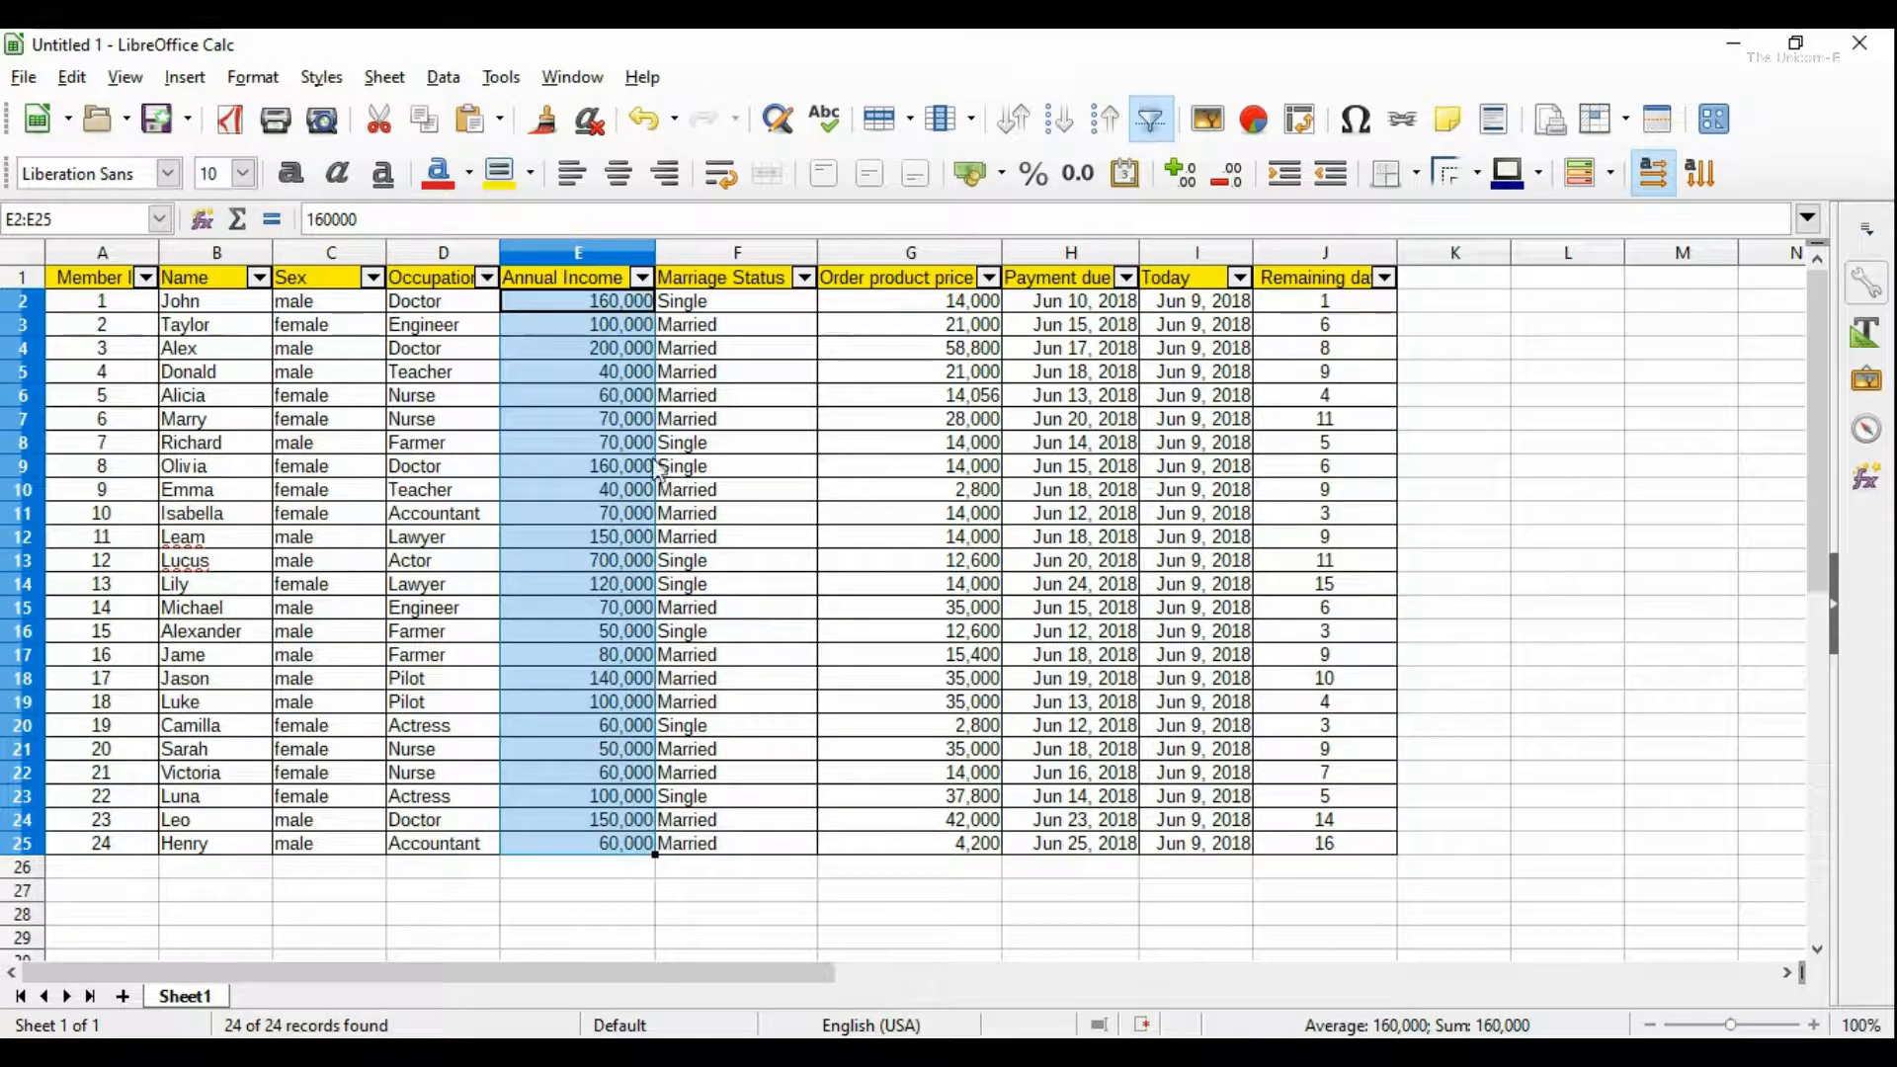
left_click(1610, 178)
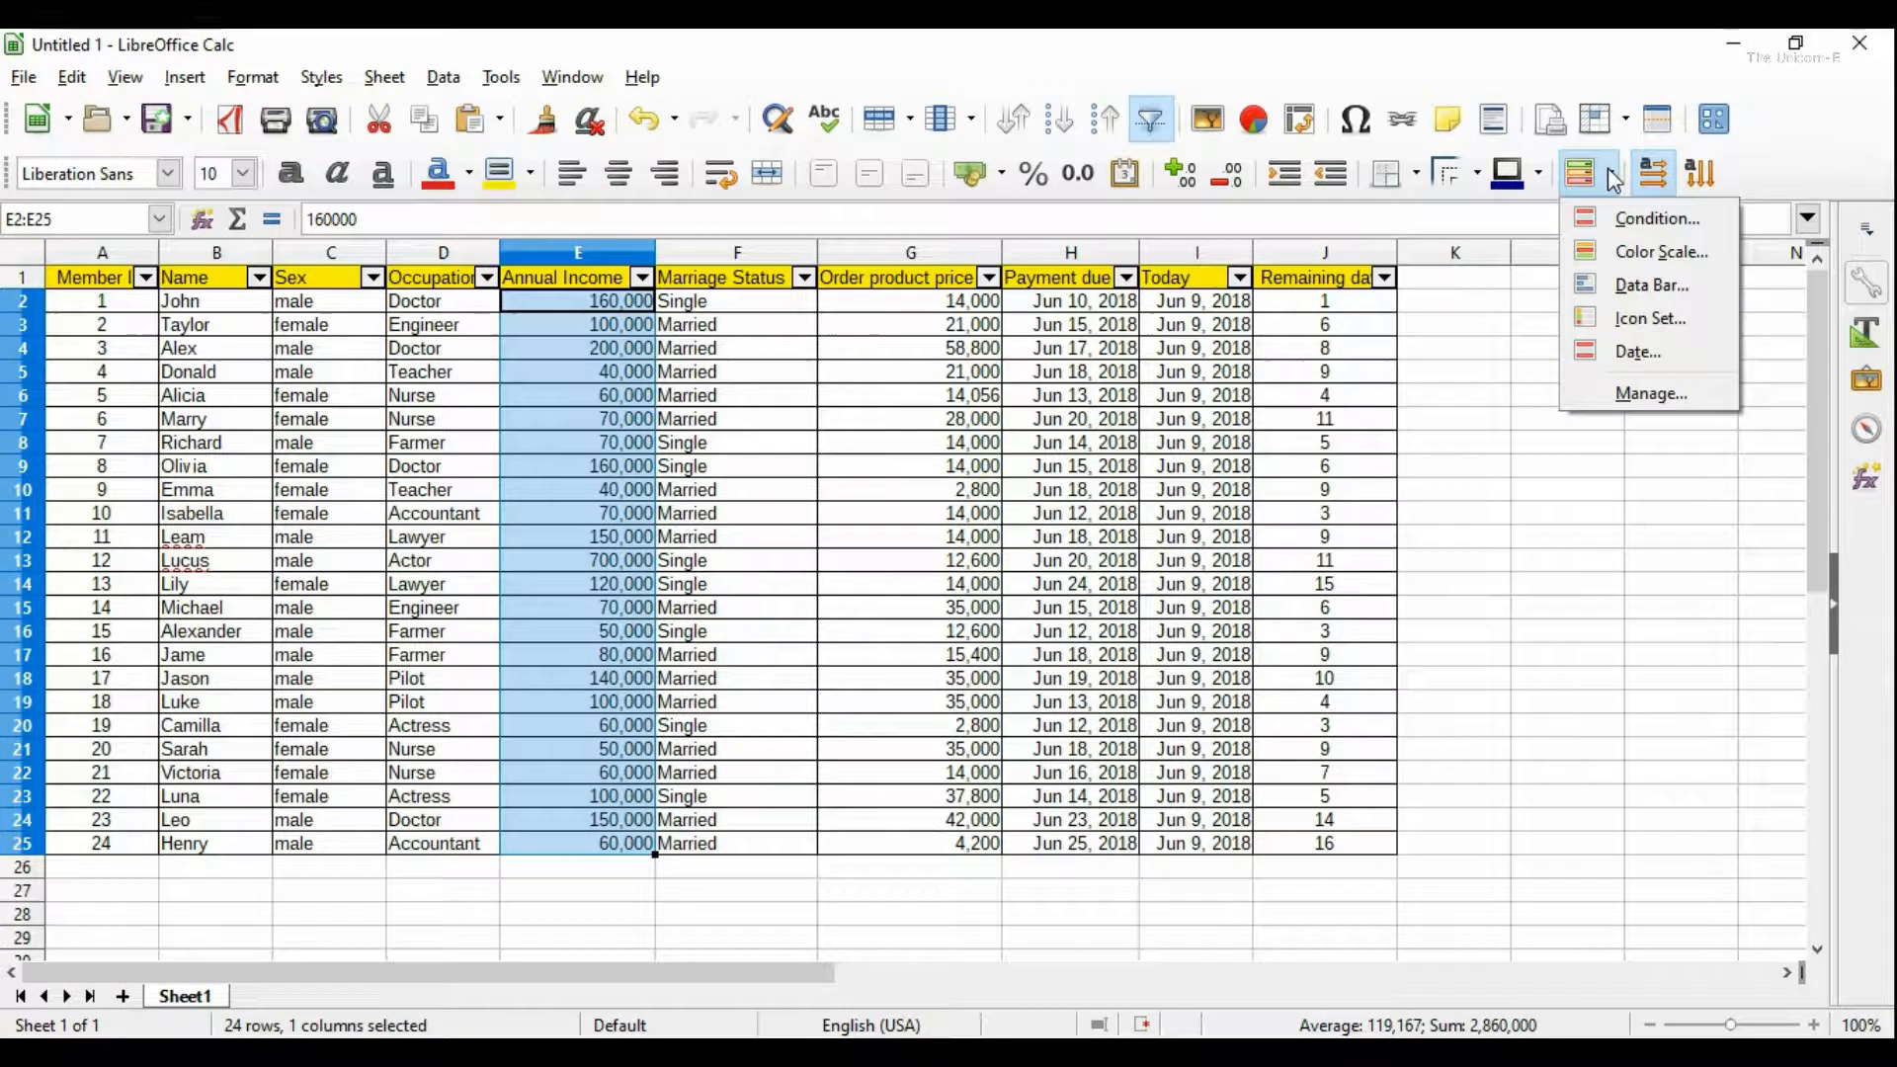
left_click(1601, 293)
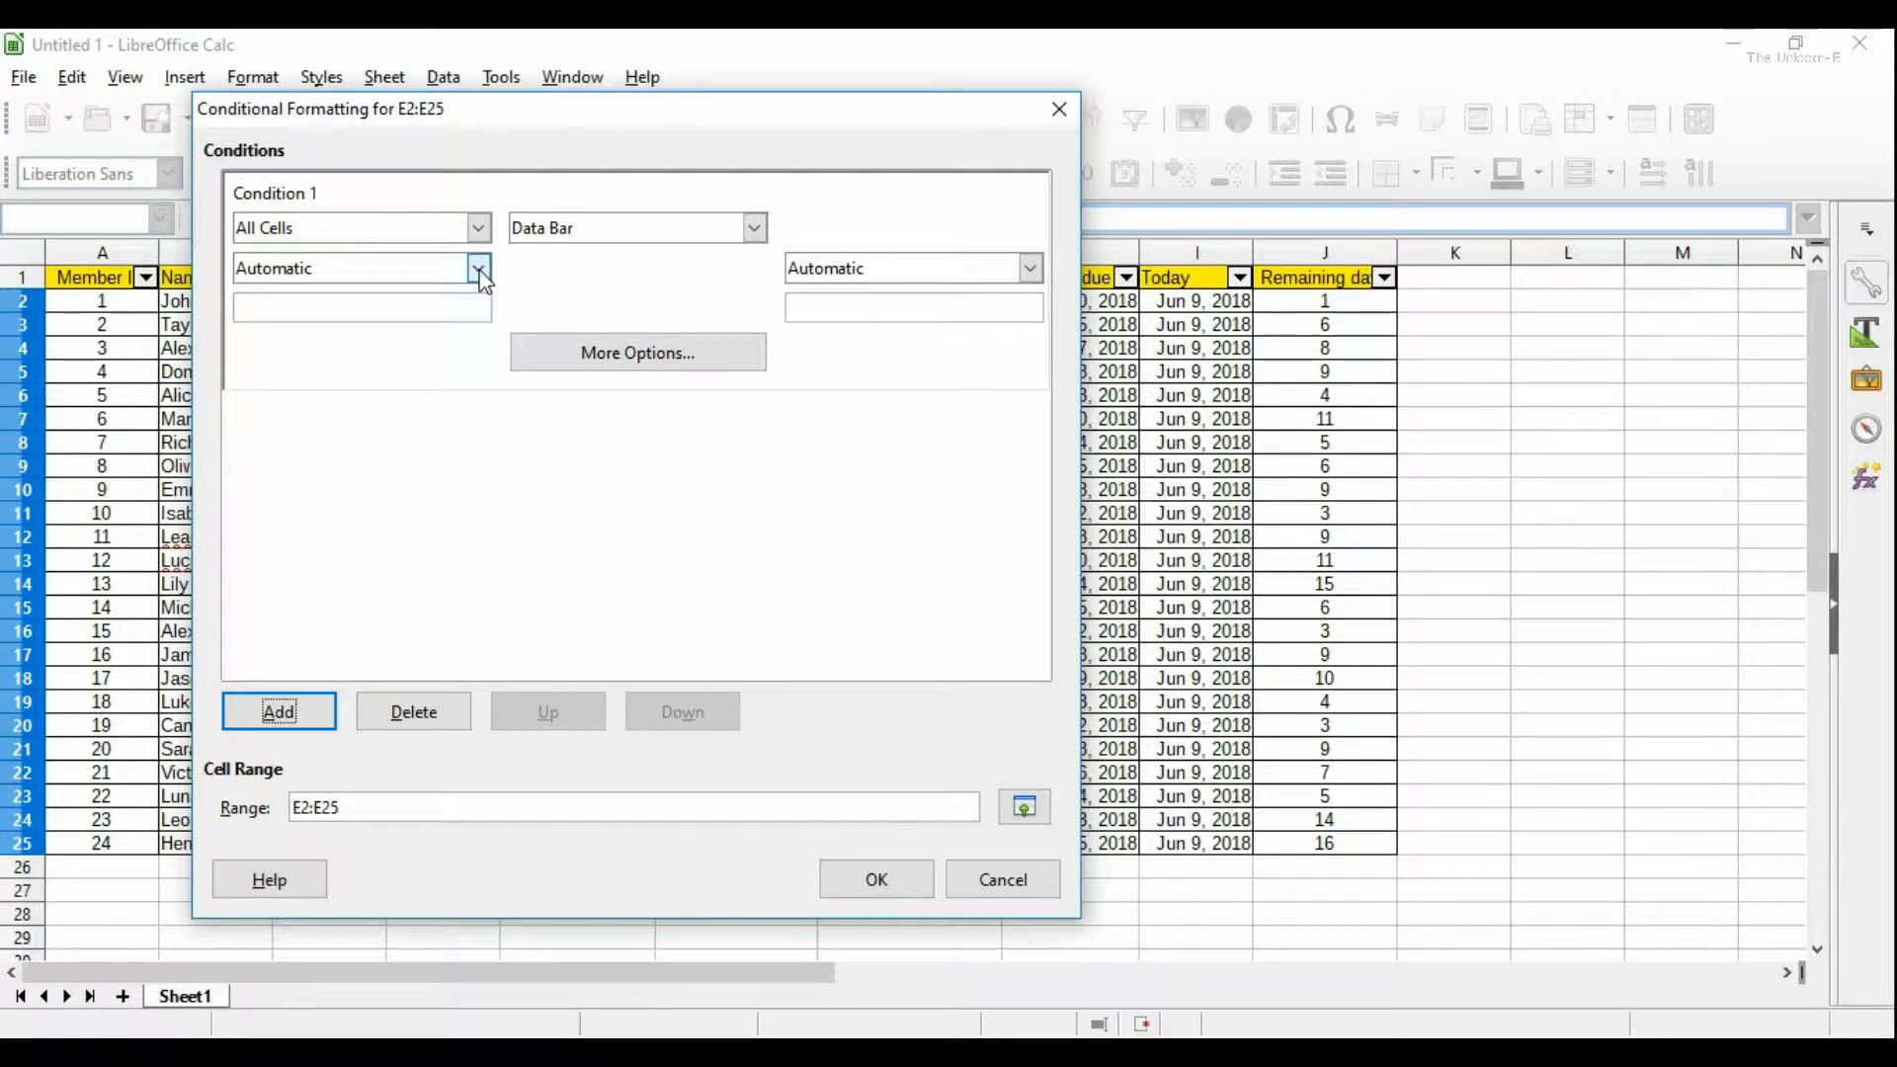
left_click(478, 268)
left_click(482, 280)
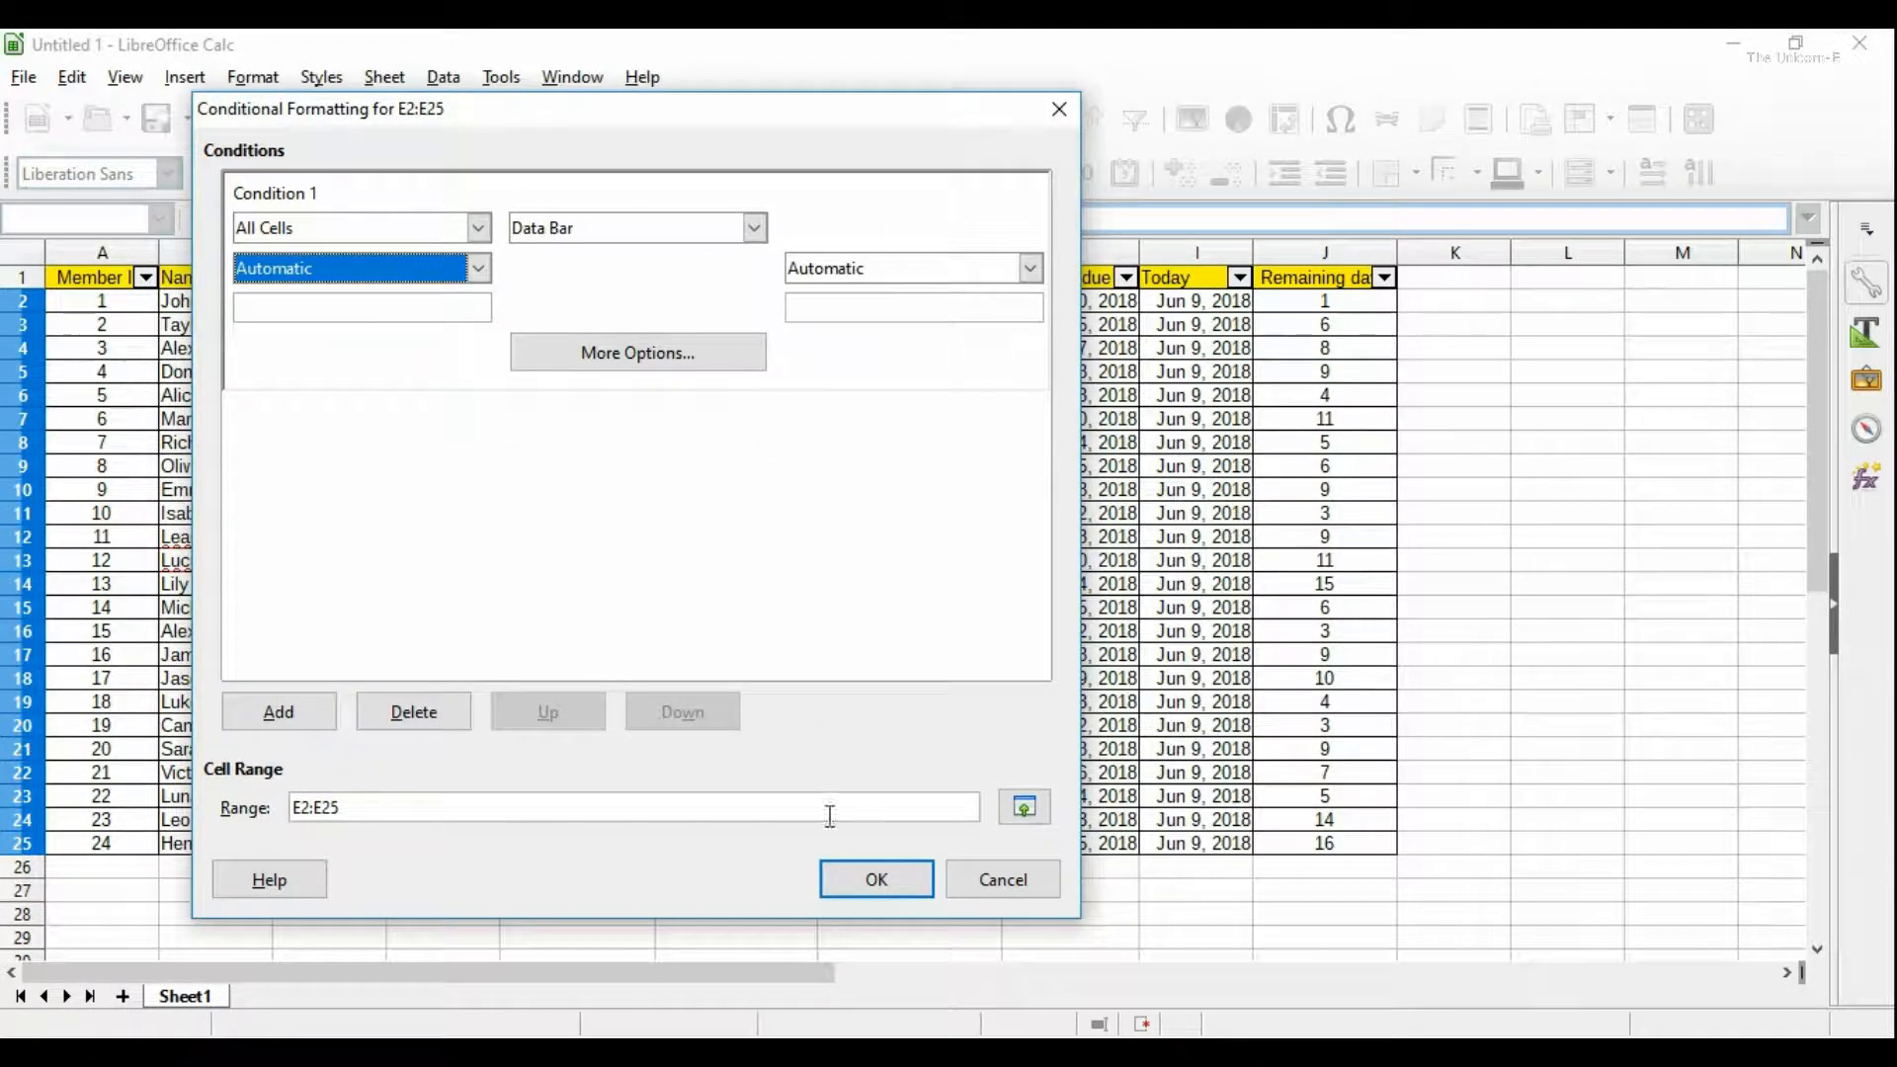
left_click(870, 882)
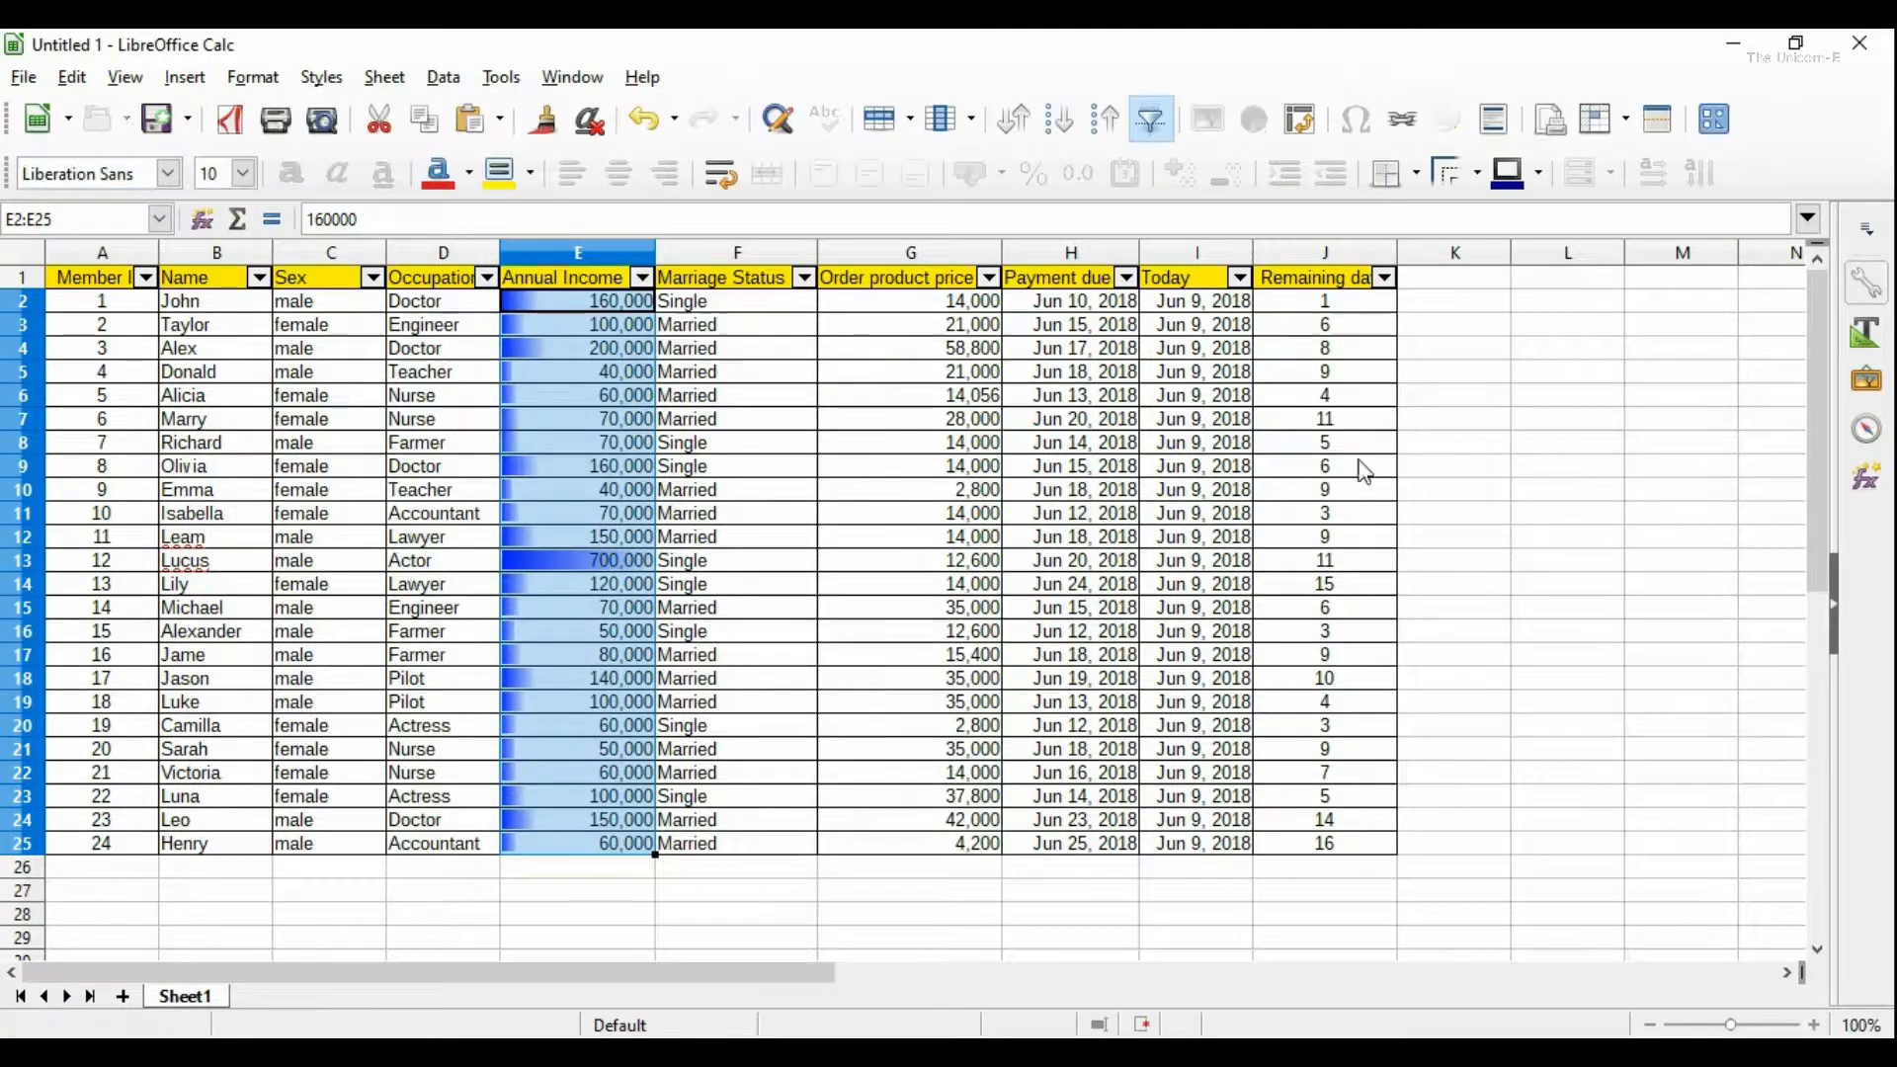
left_click(1455, 444)
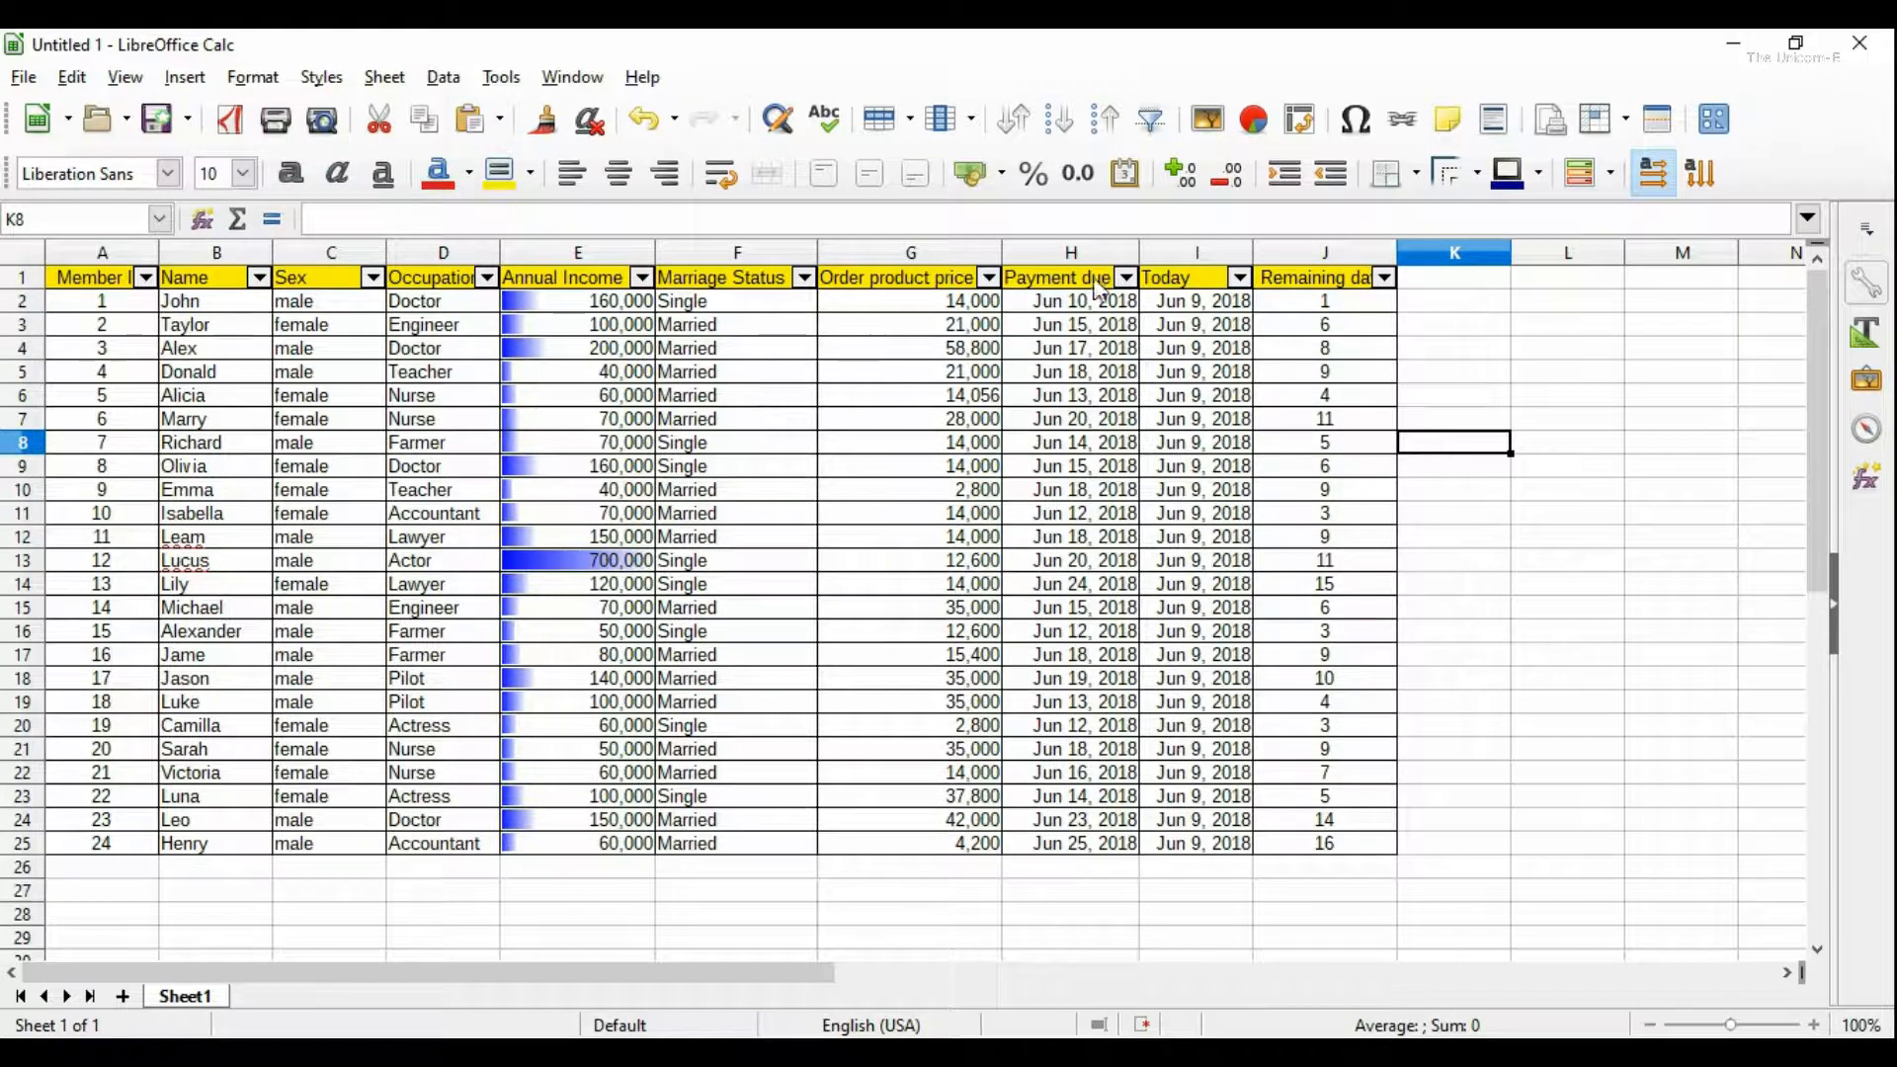
Step: Apply data bar conditional formatting with automatic limits to the Order product price values in G2:G25
left_click(929, 311)
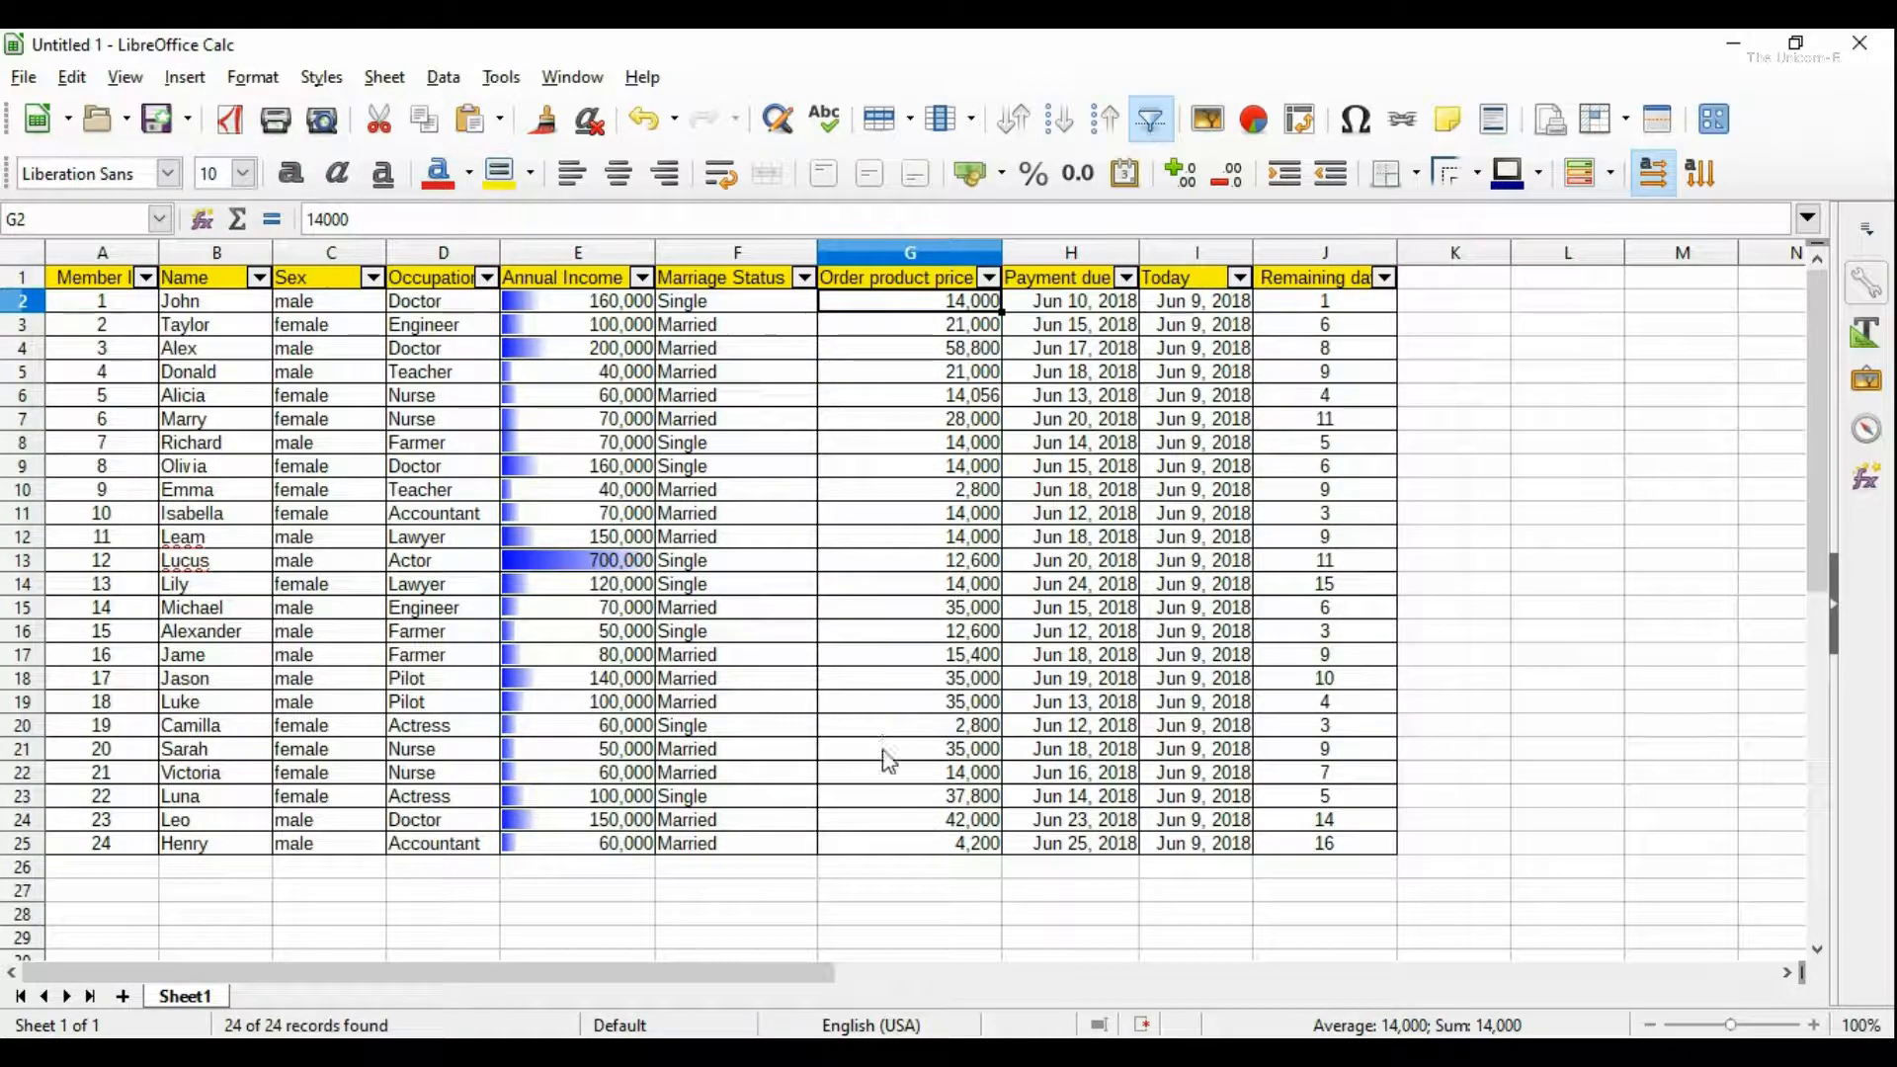
left_click(936, 850, "shift")
left_click(1611, 175)
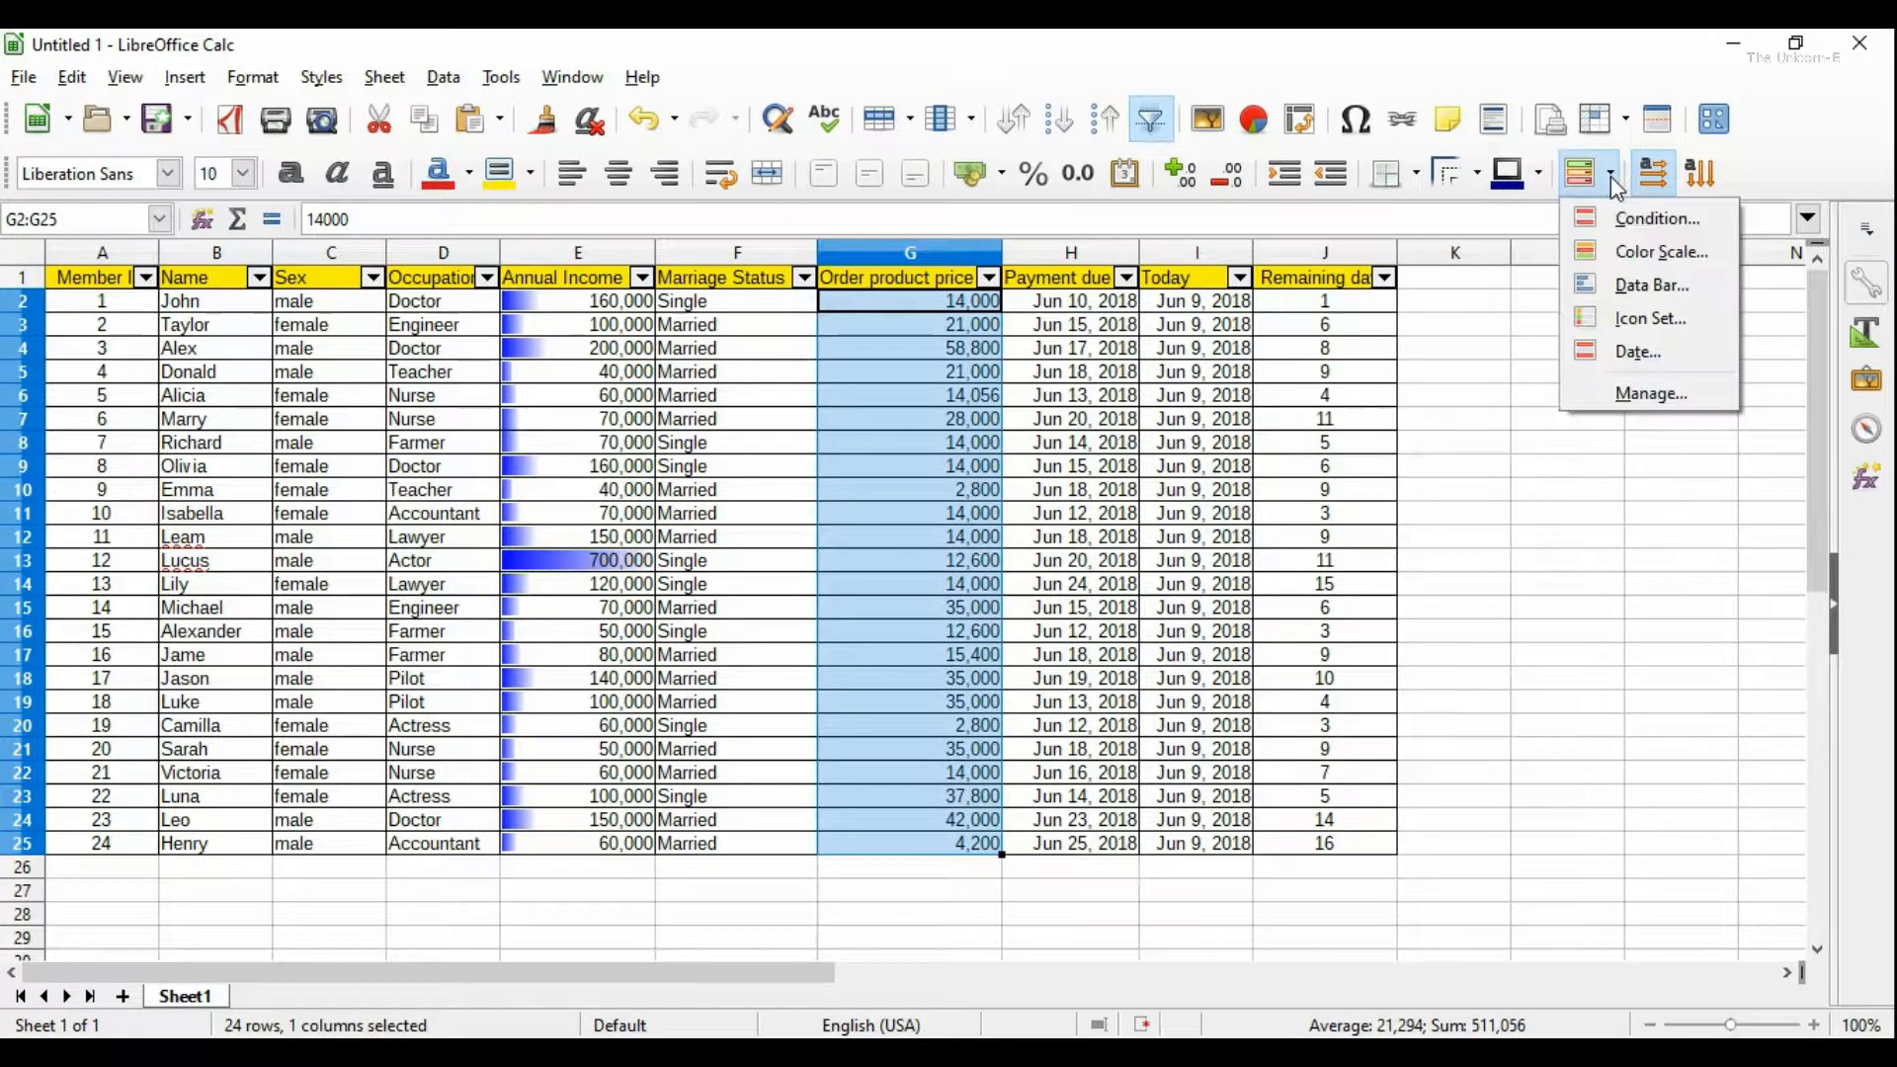
left_click(1619, 288)
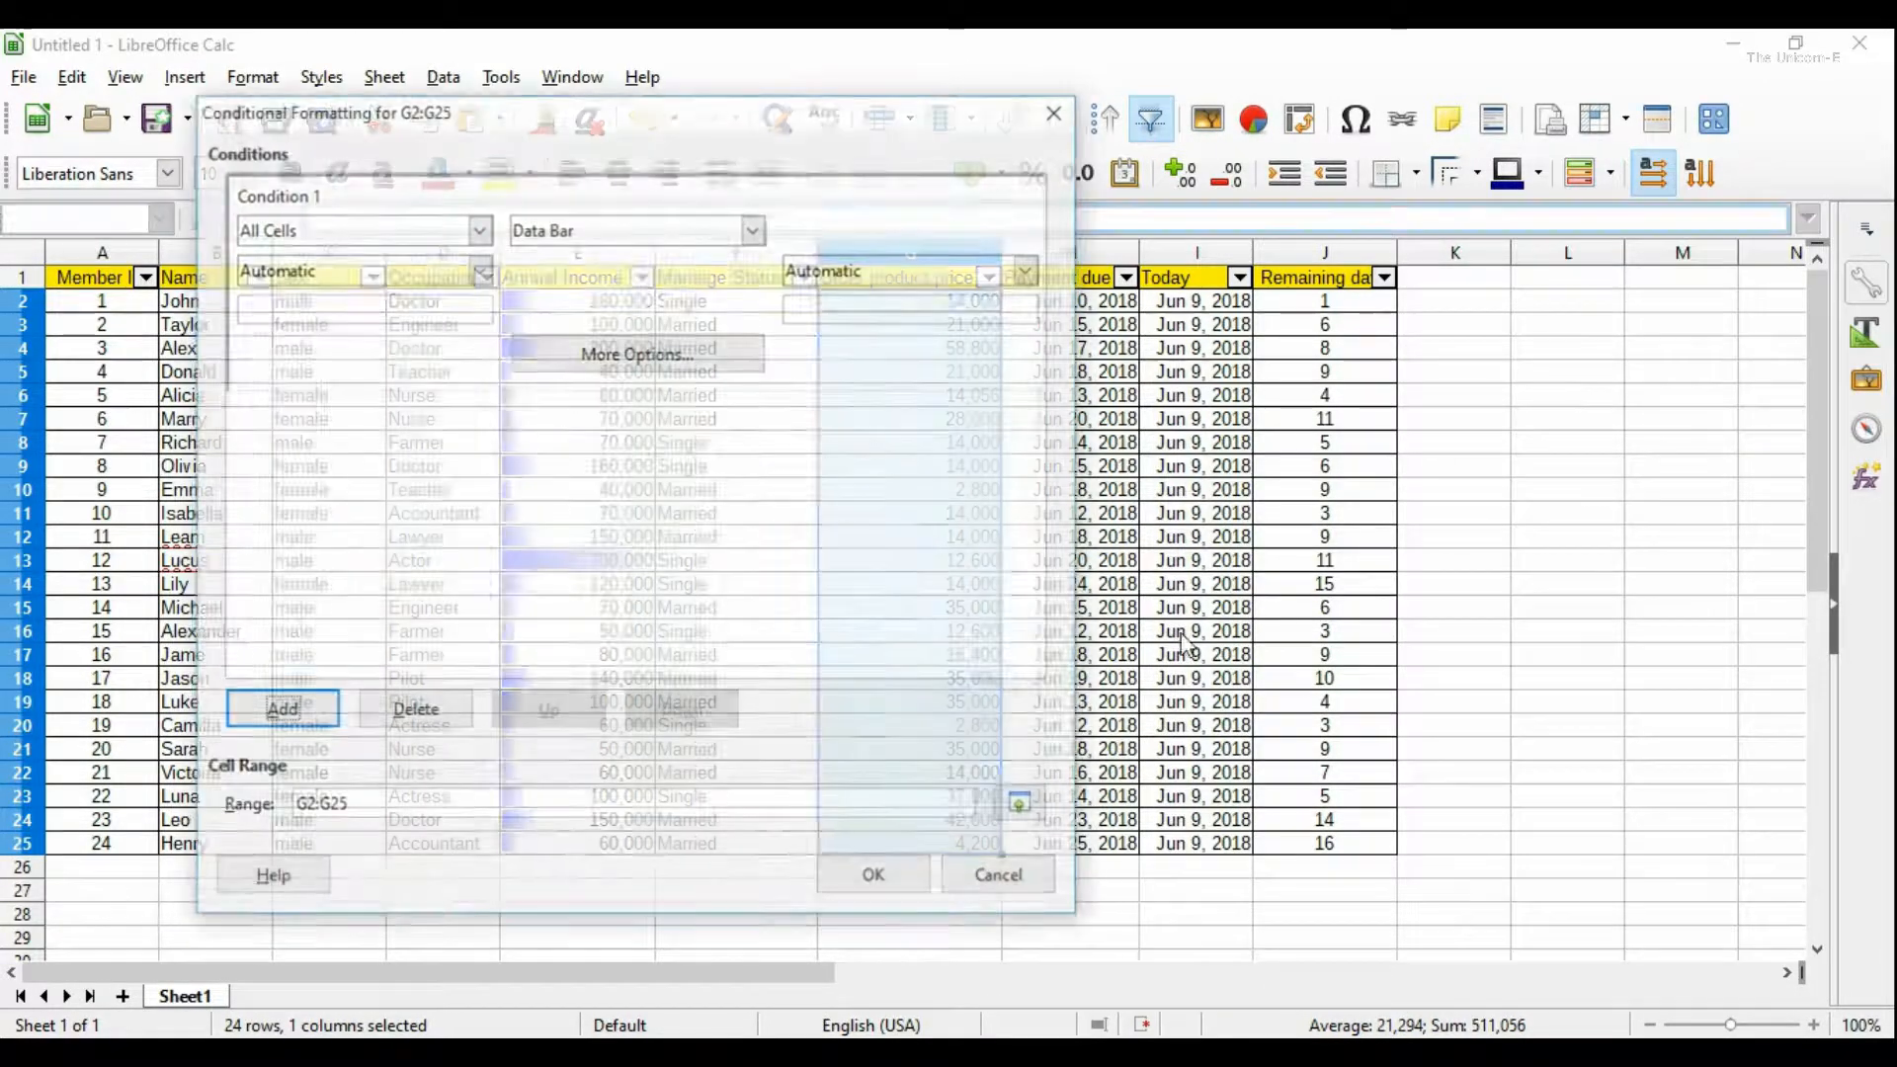
left_click(877, 875)
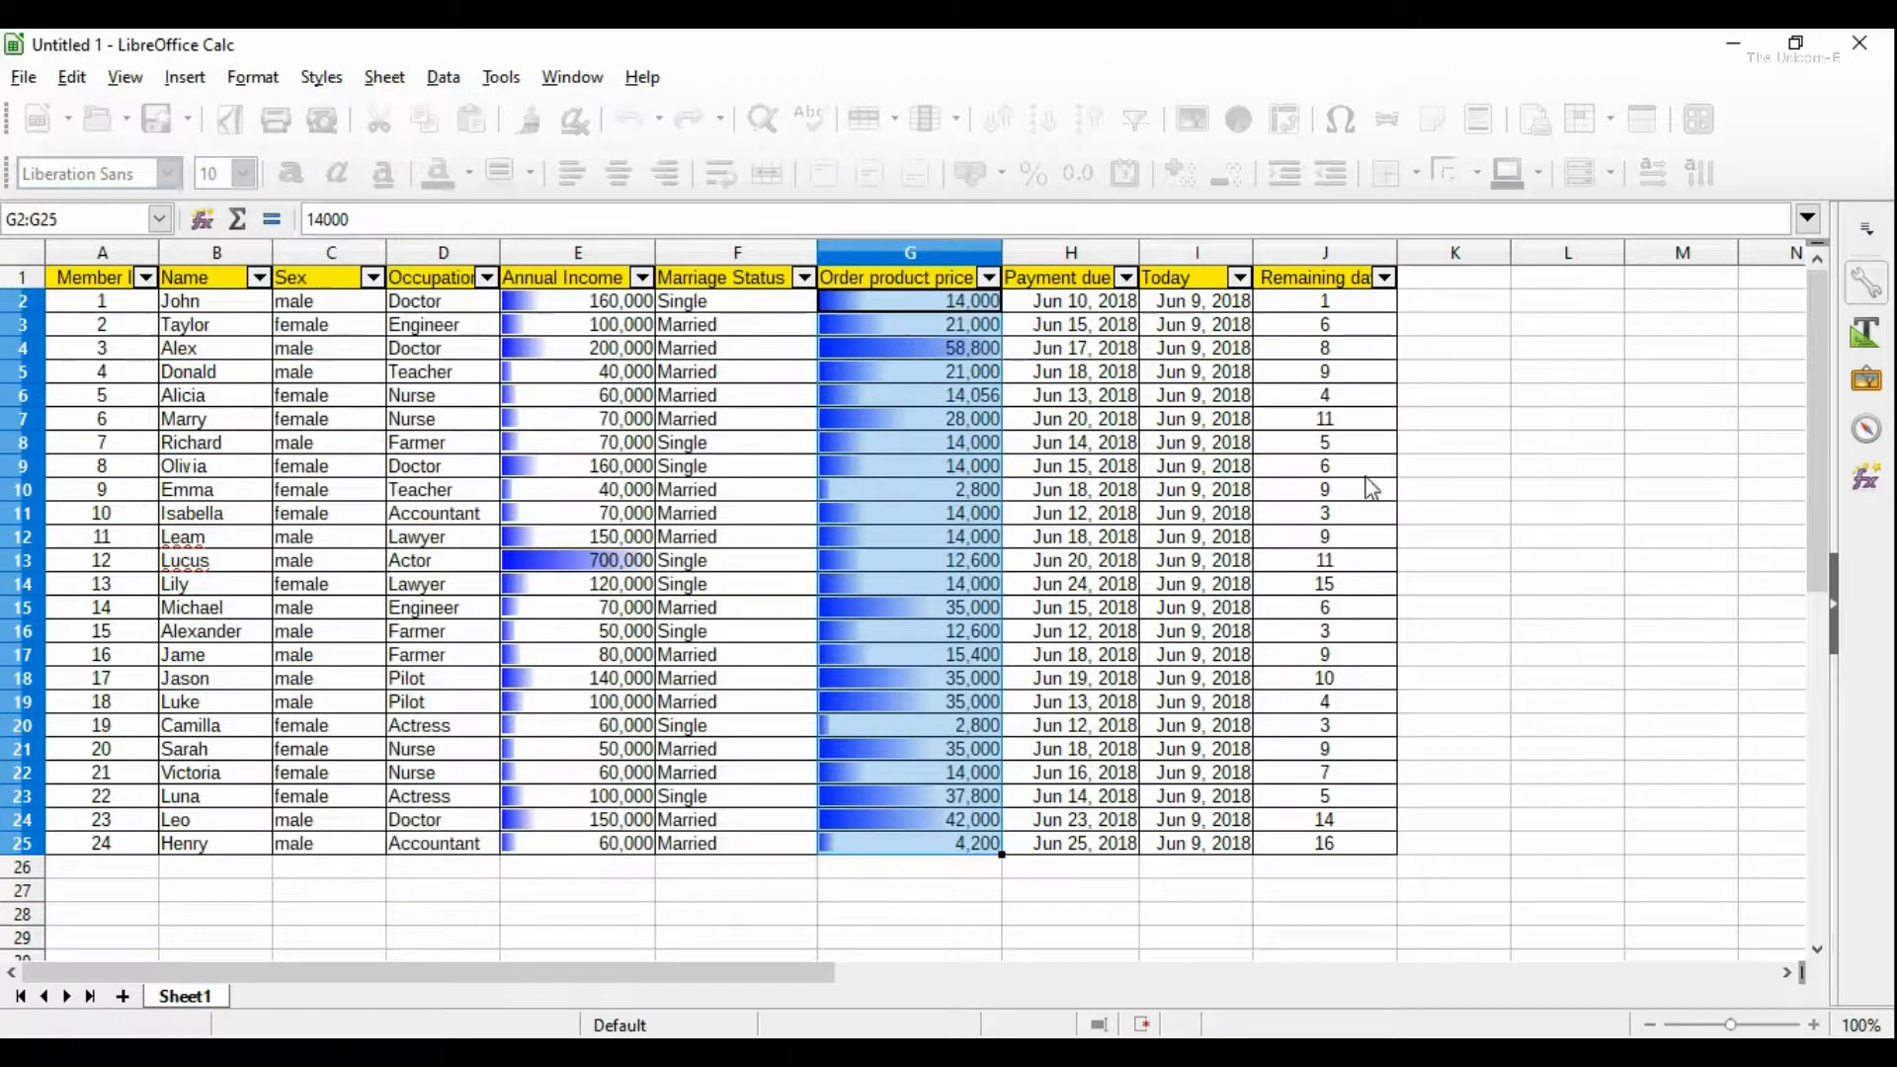
left_click(1433, 445)
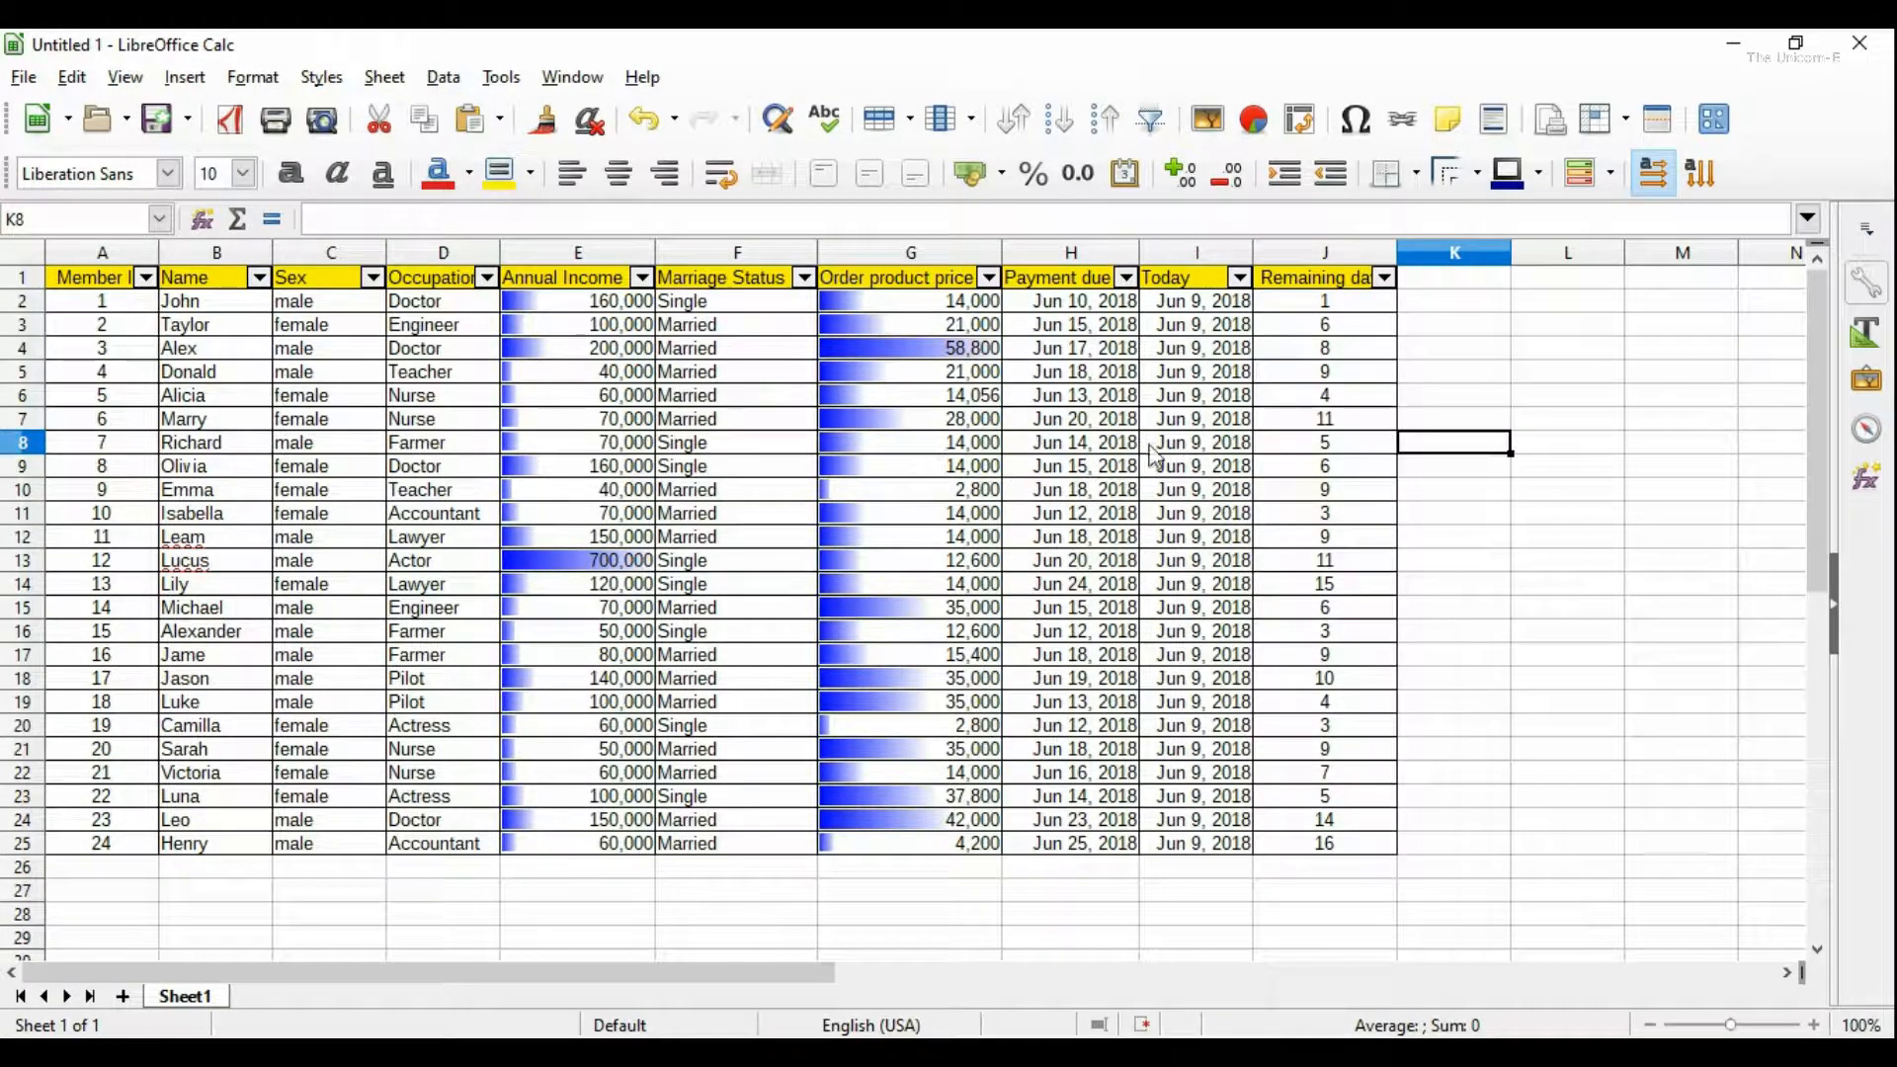
Step: Change the Payment due date in H5 to 6/2/2018
left_click(1303, 447)
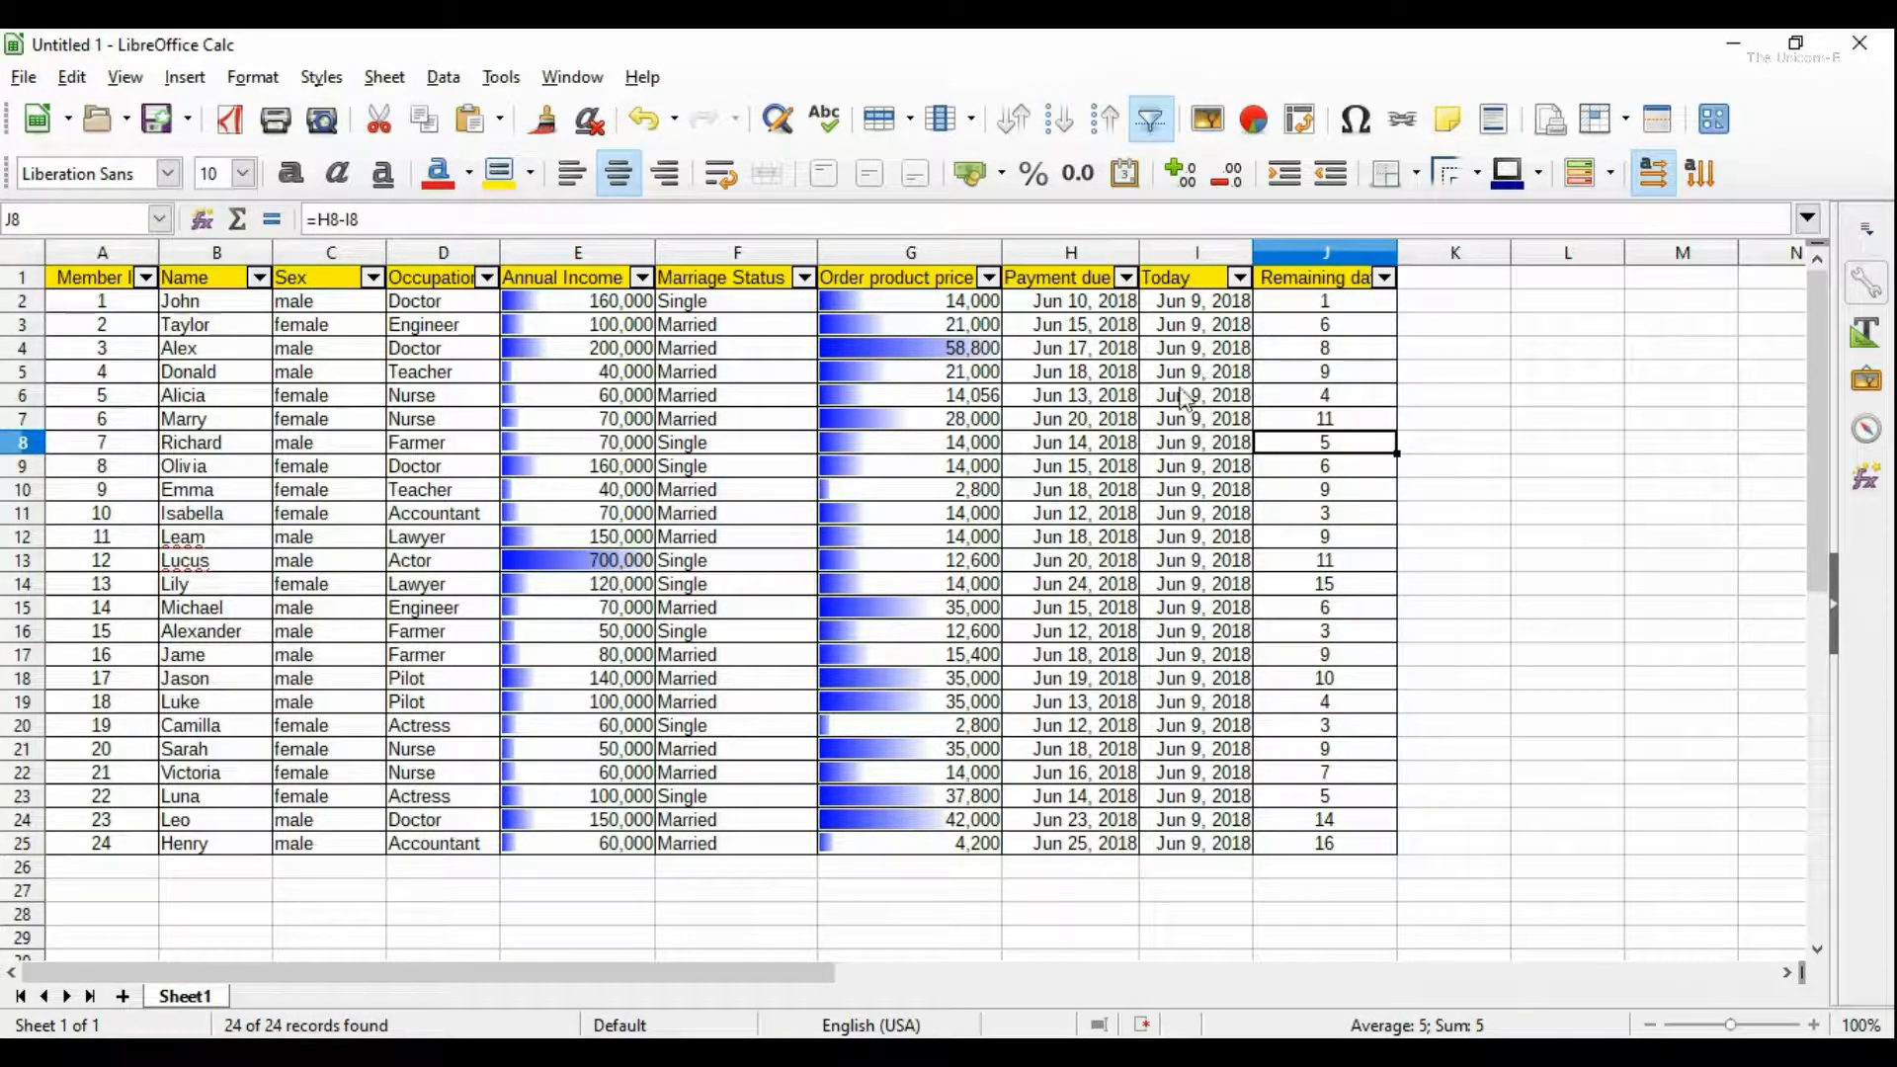
key("ctrl+z")
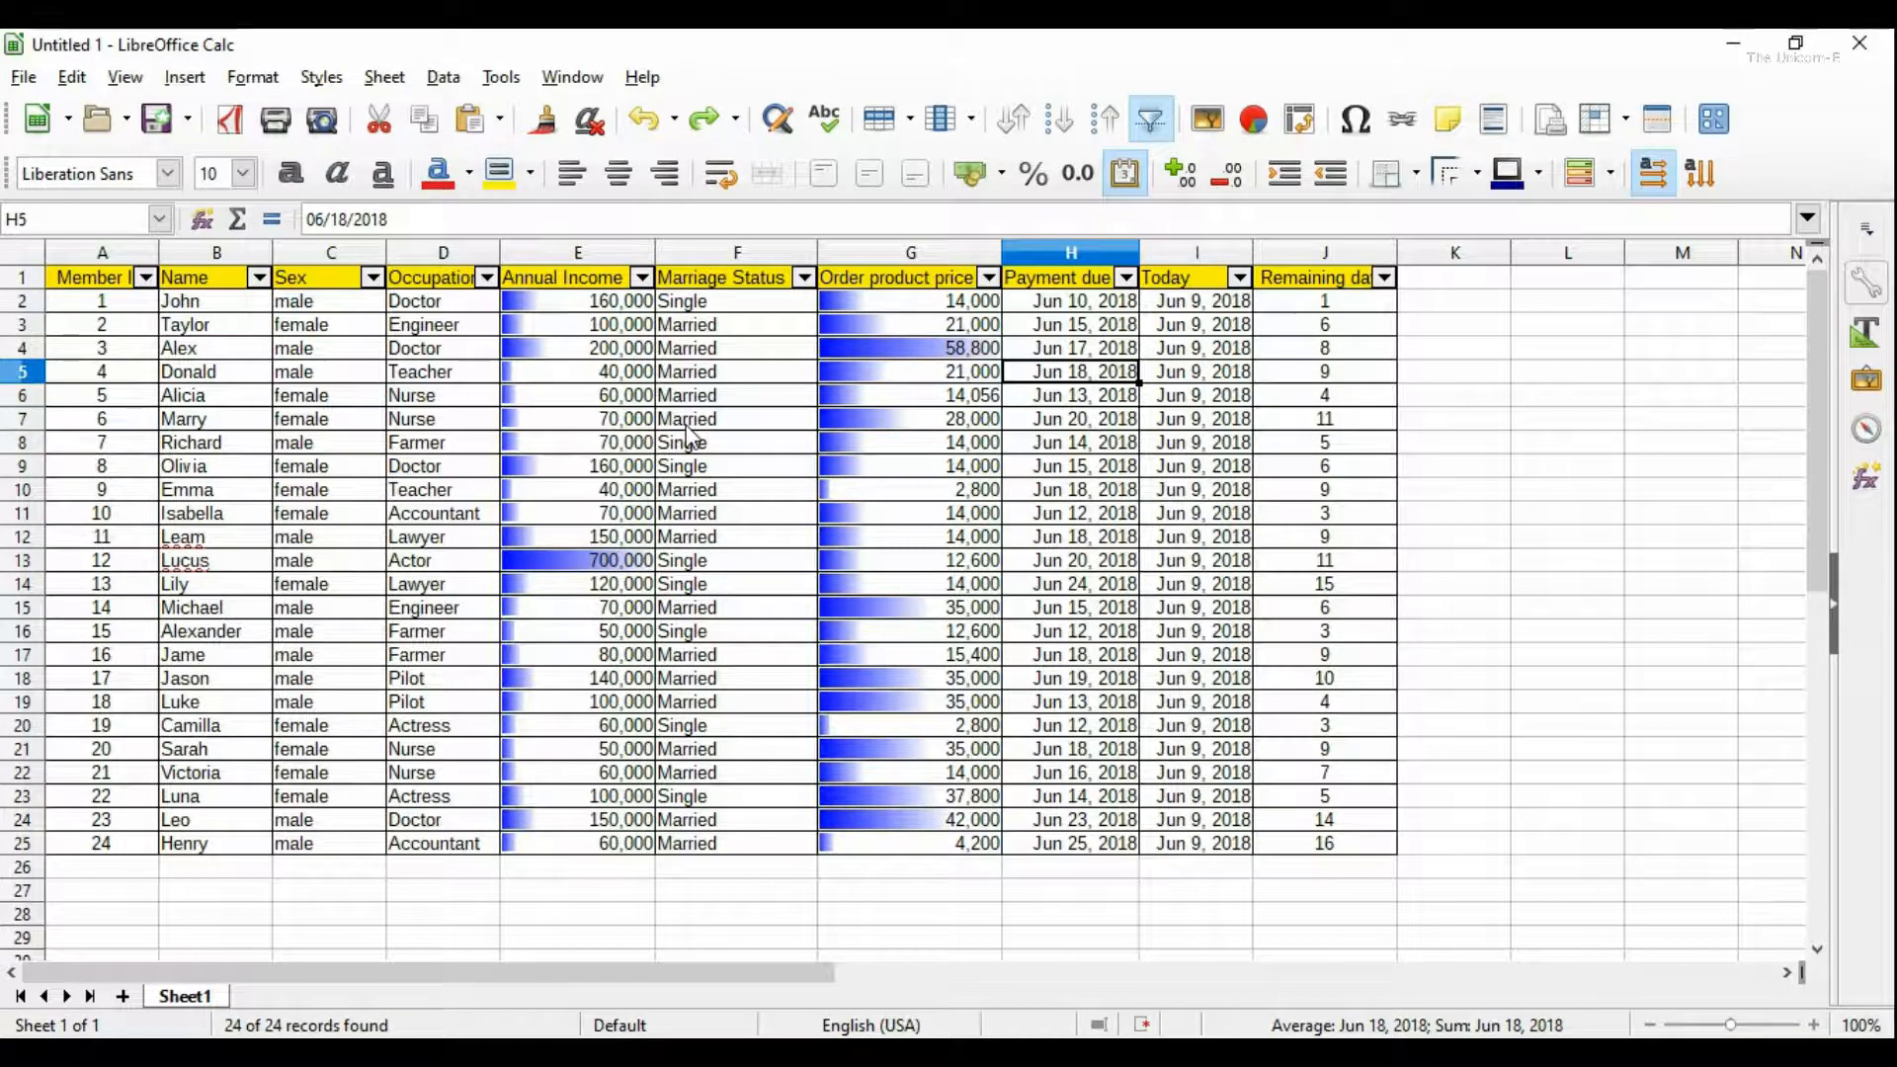
type("6/")
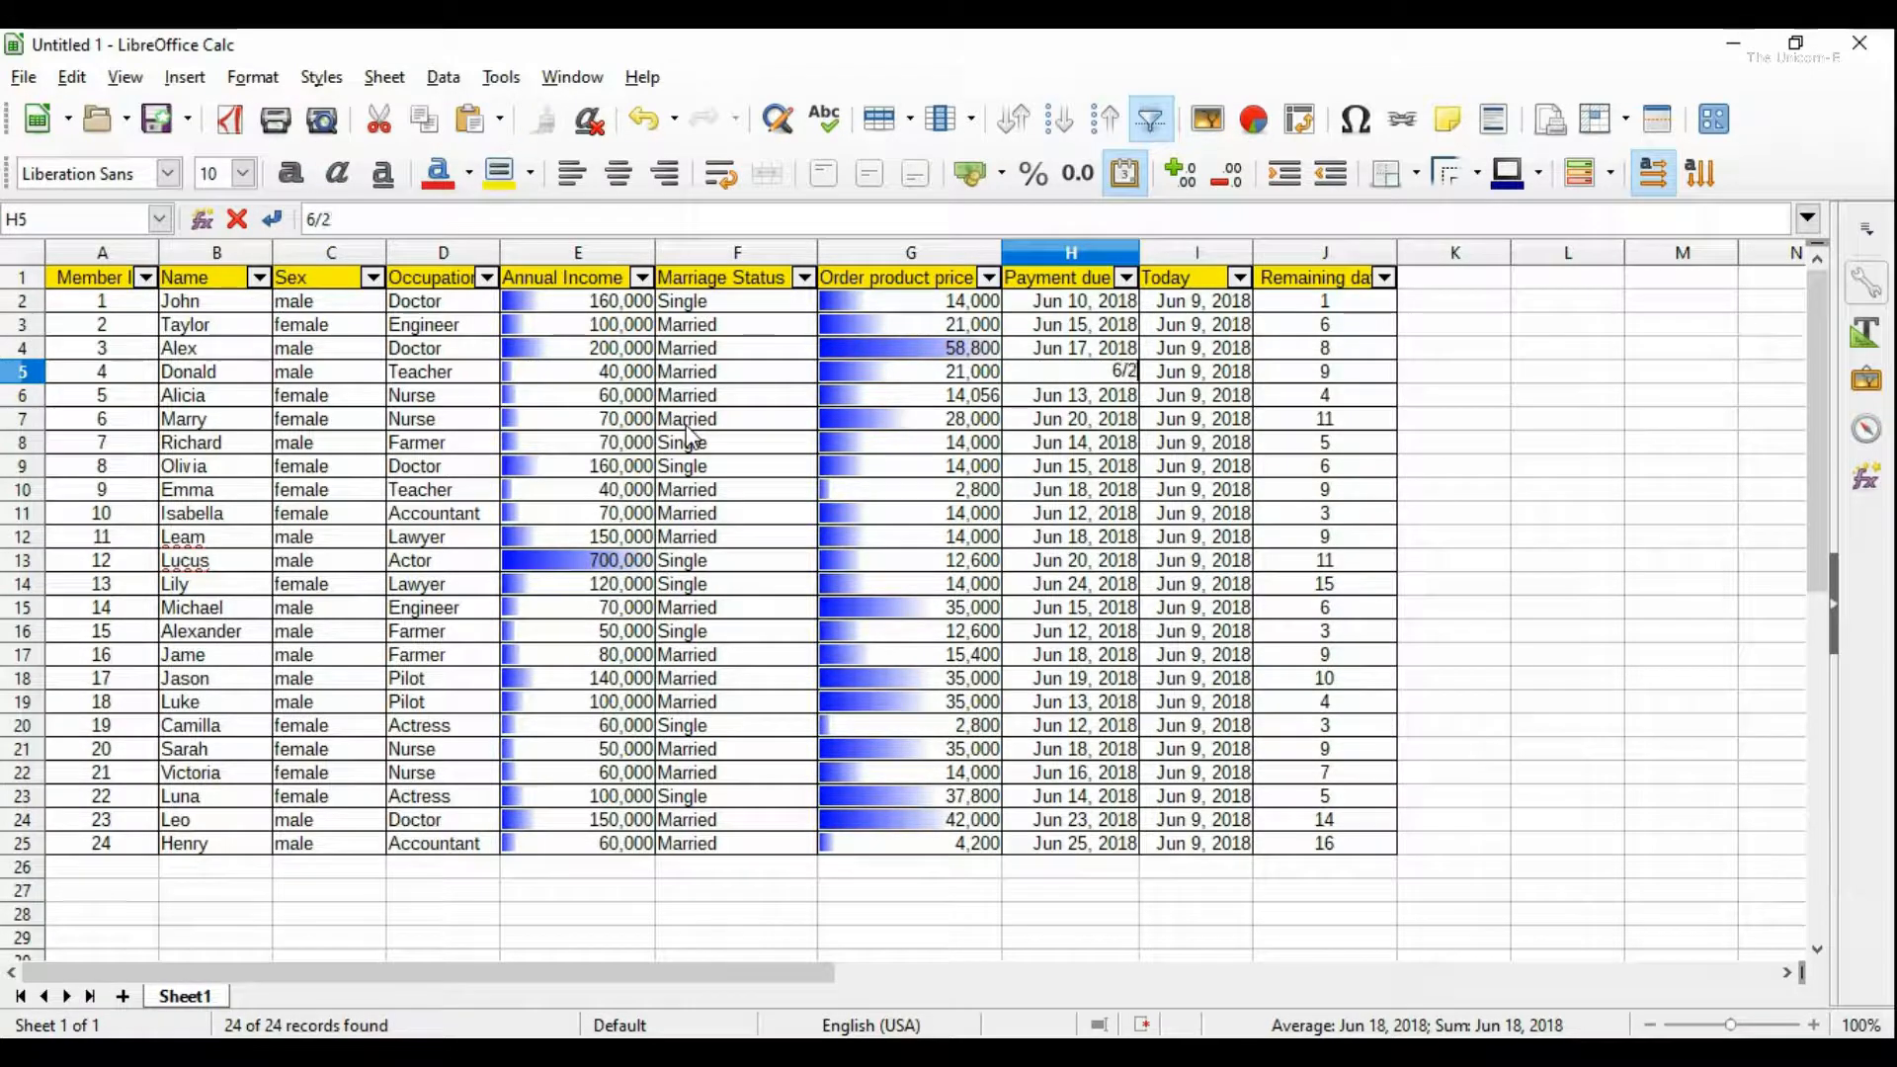
type("2/2018")
key("Return")
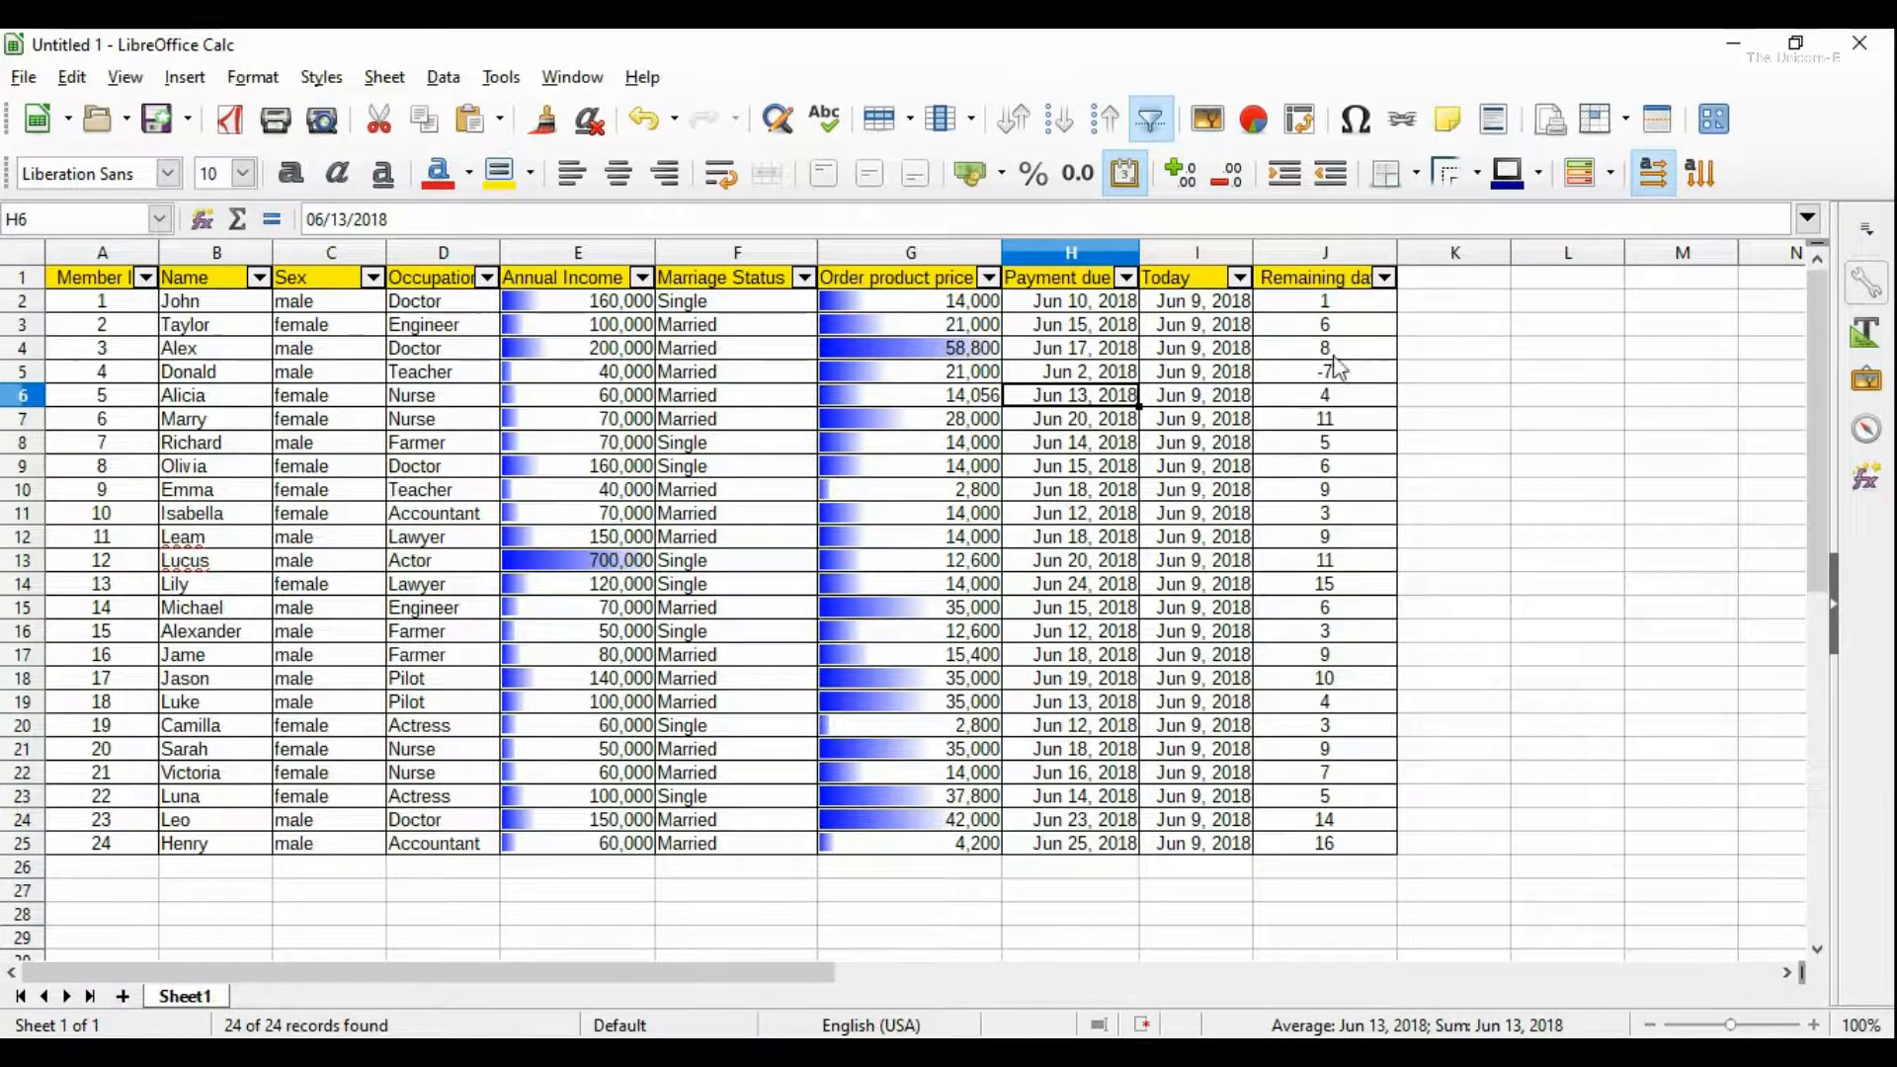
Step: Change the Payment due date in H11 to 6/1/2018
left_click(1075, 516)
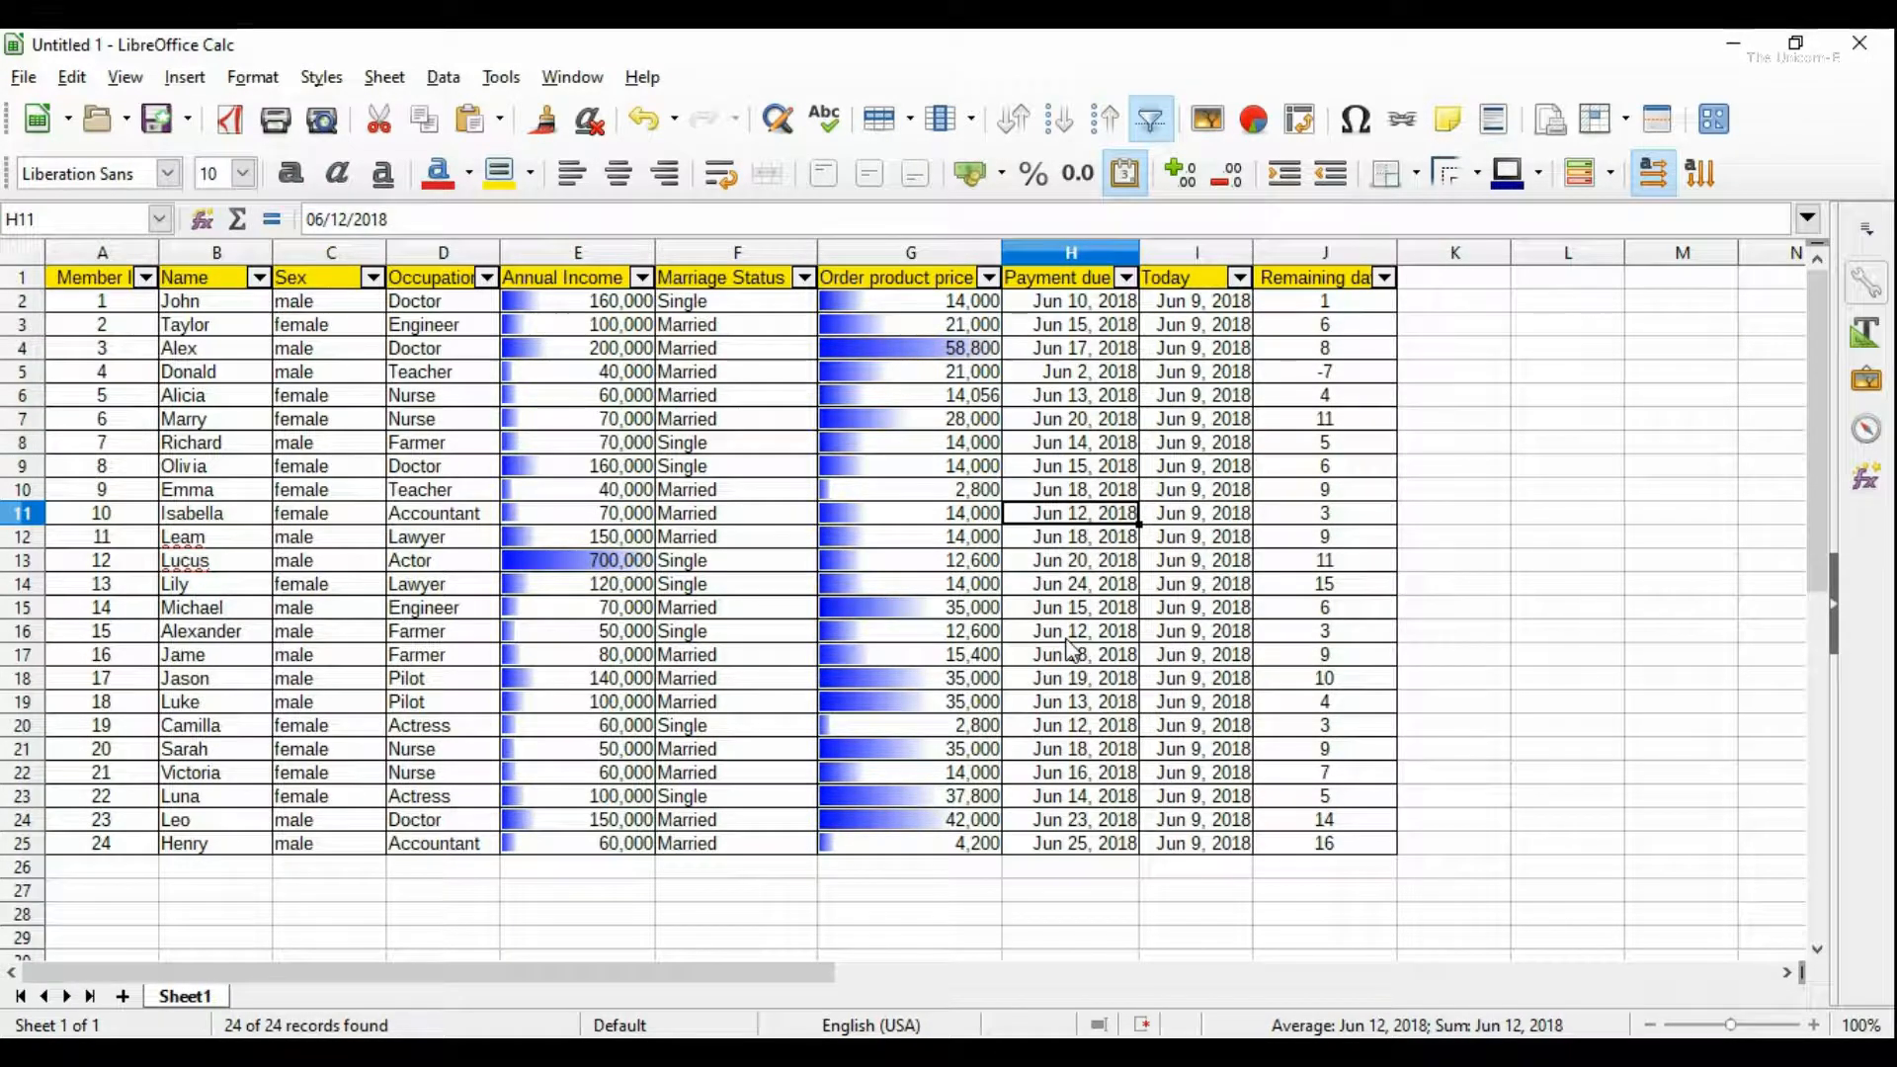
type("6/")
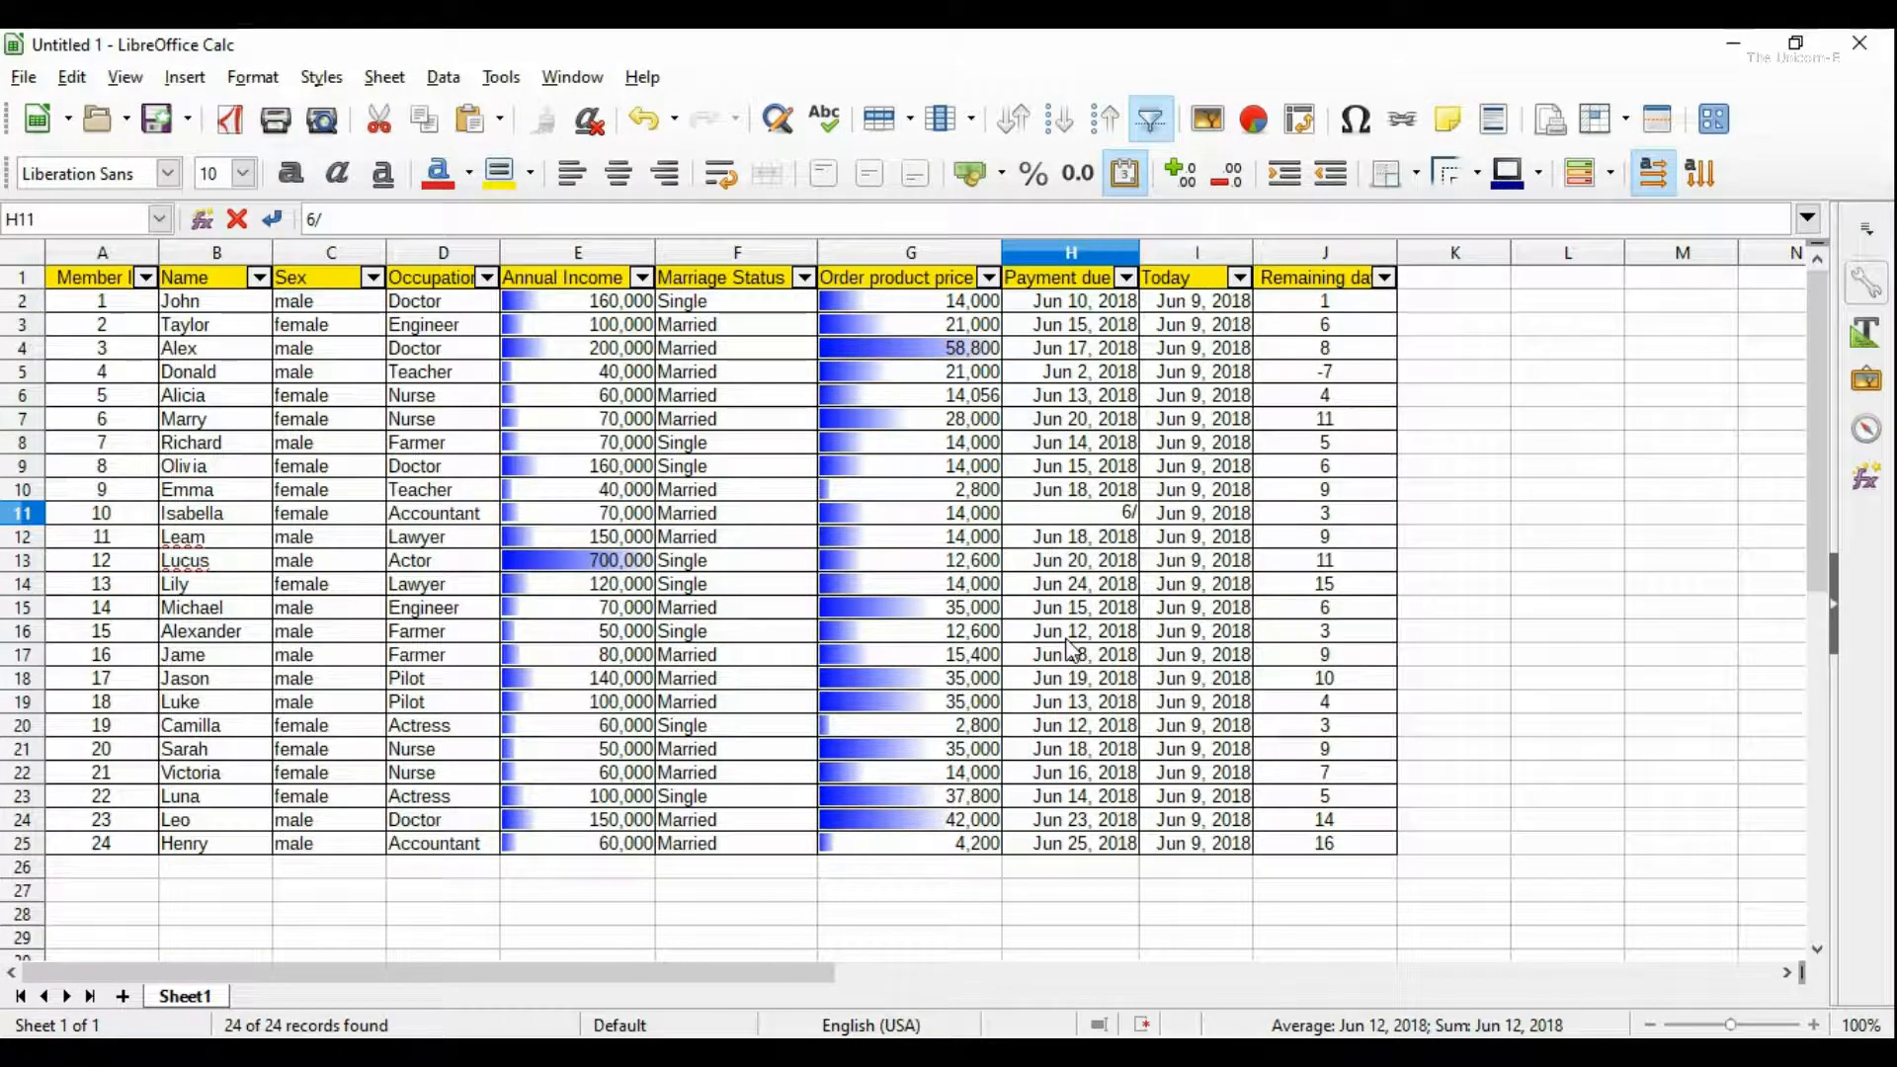
type("18/2018")
key("Return")
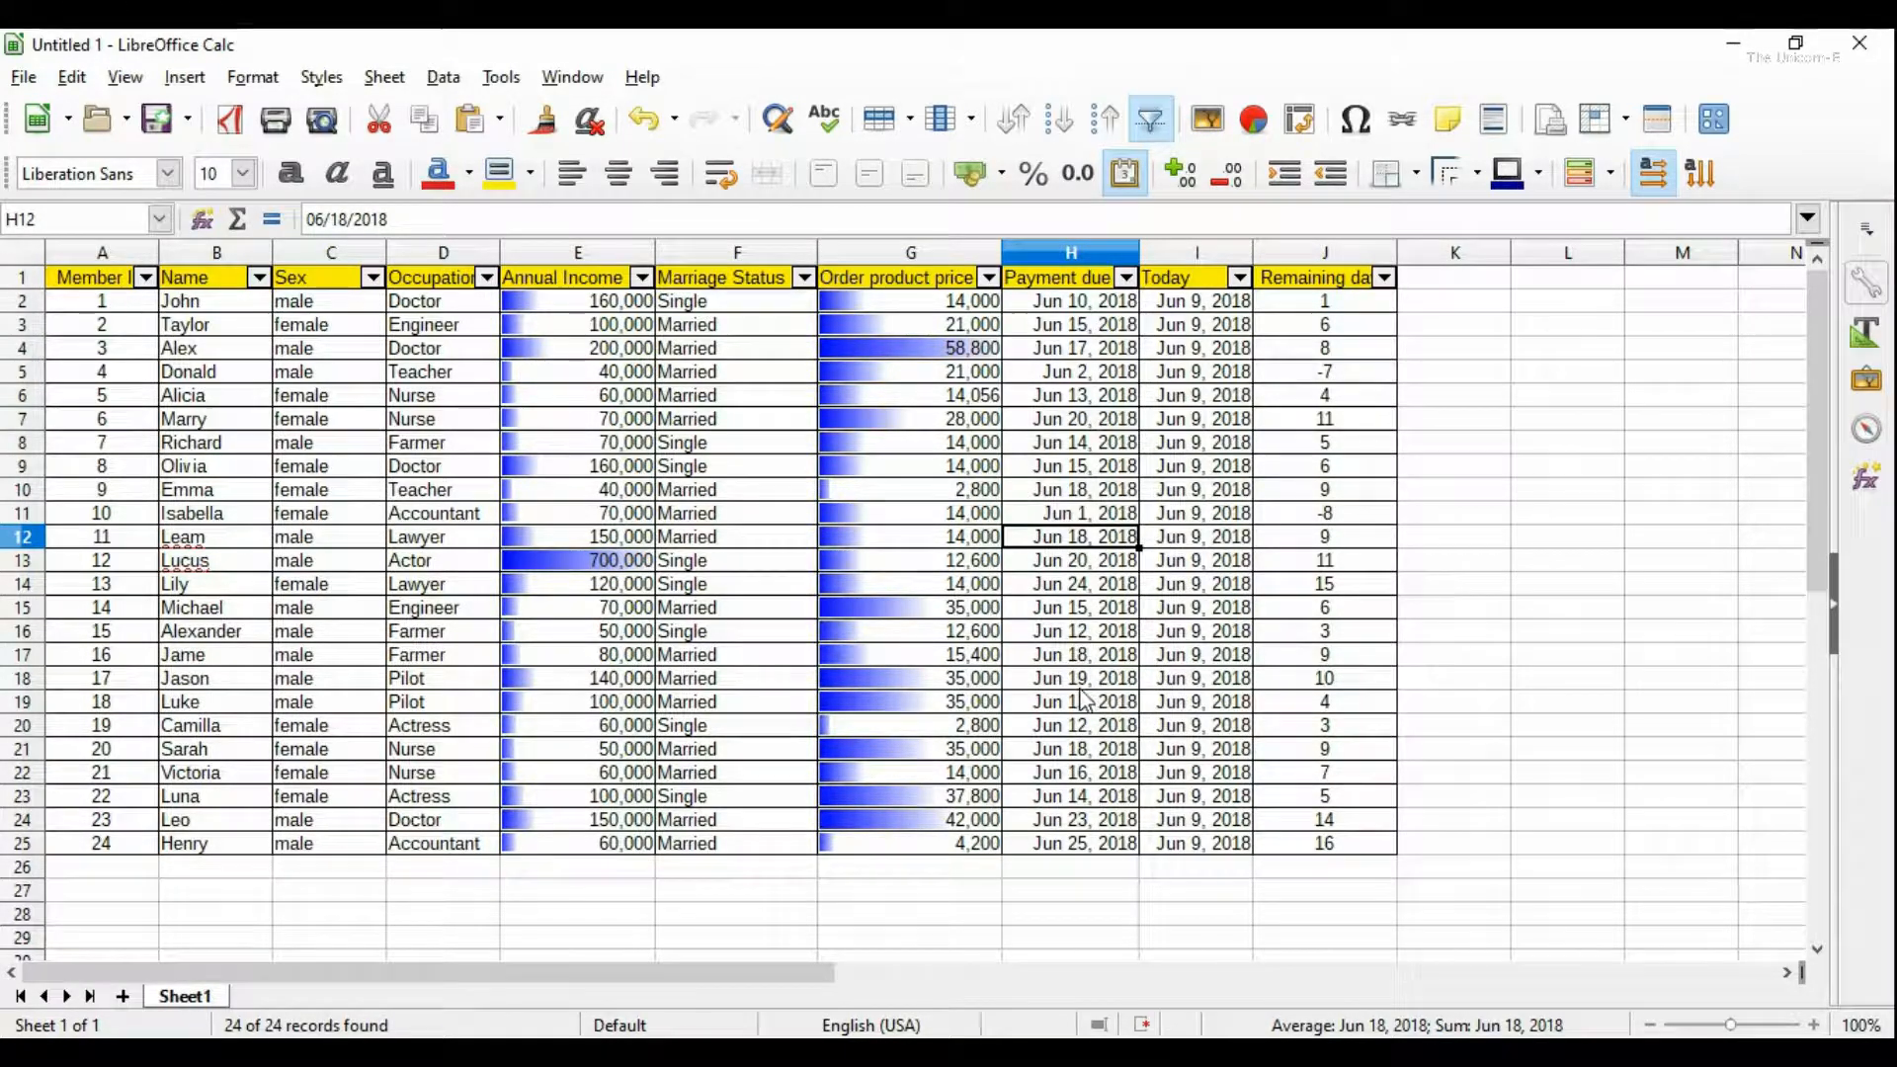
Step: Change the Payment due date in H18 to 5/25/2018
left_click(1082, 687)
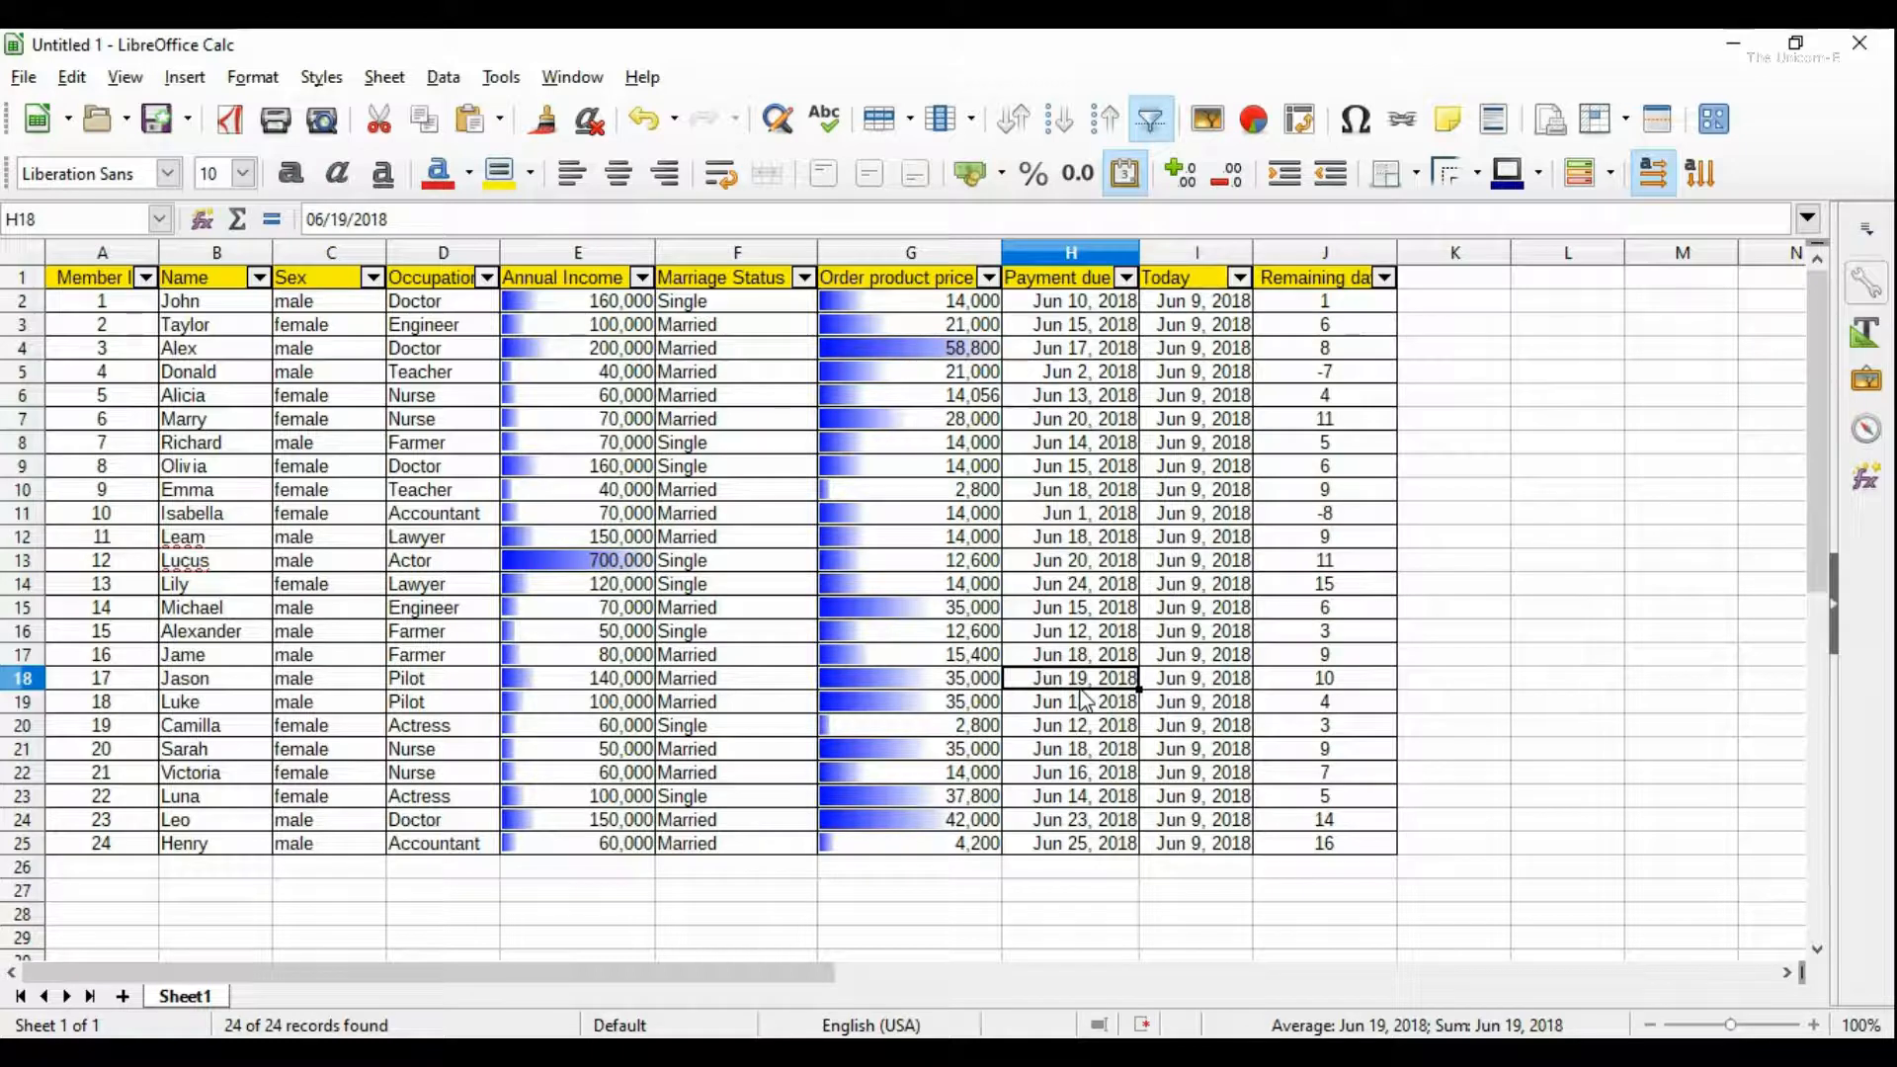
type("5/")
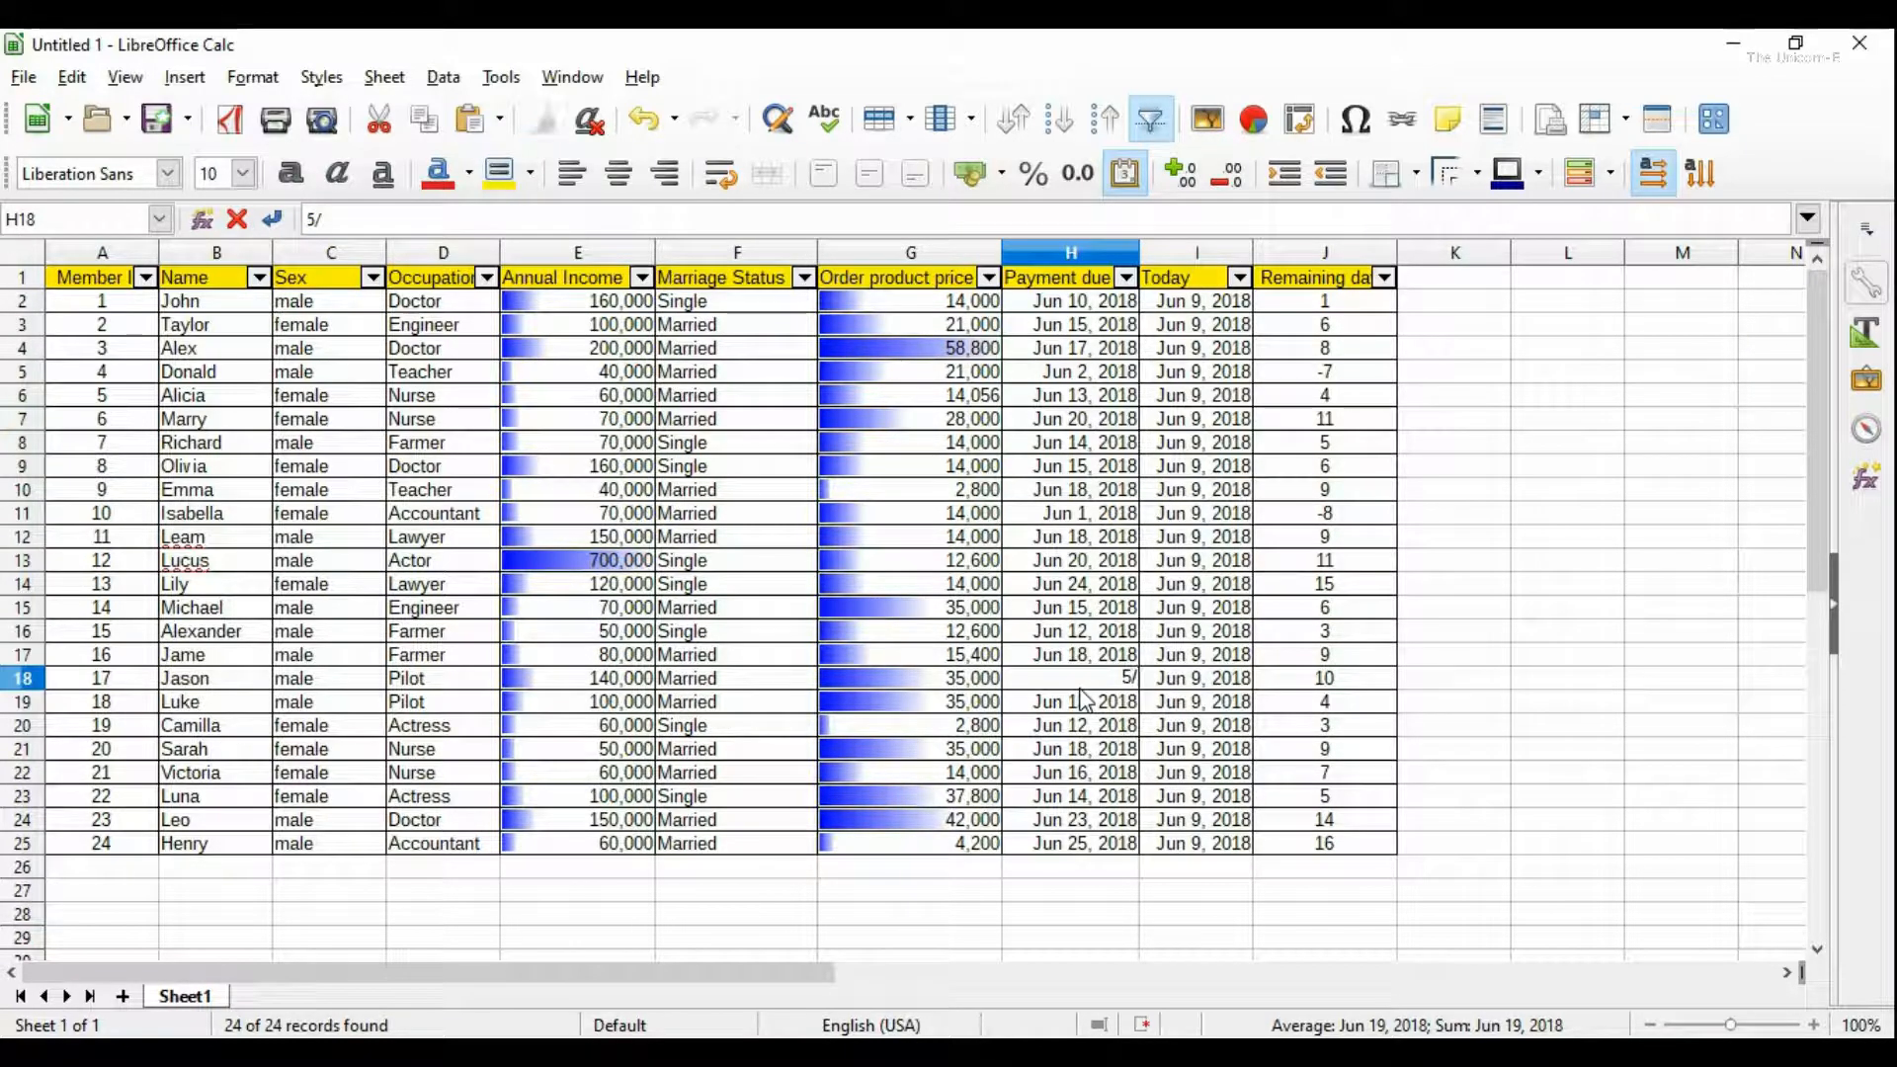
type("25")
type("/")
type("2018")
key("Return")
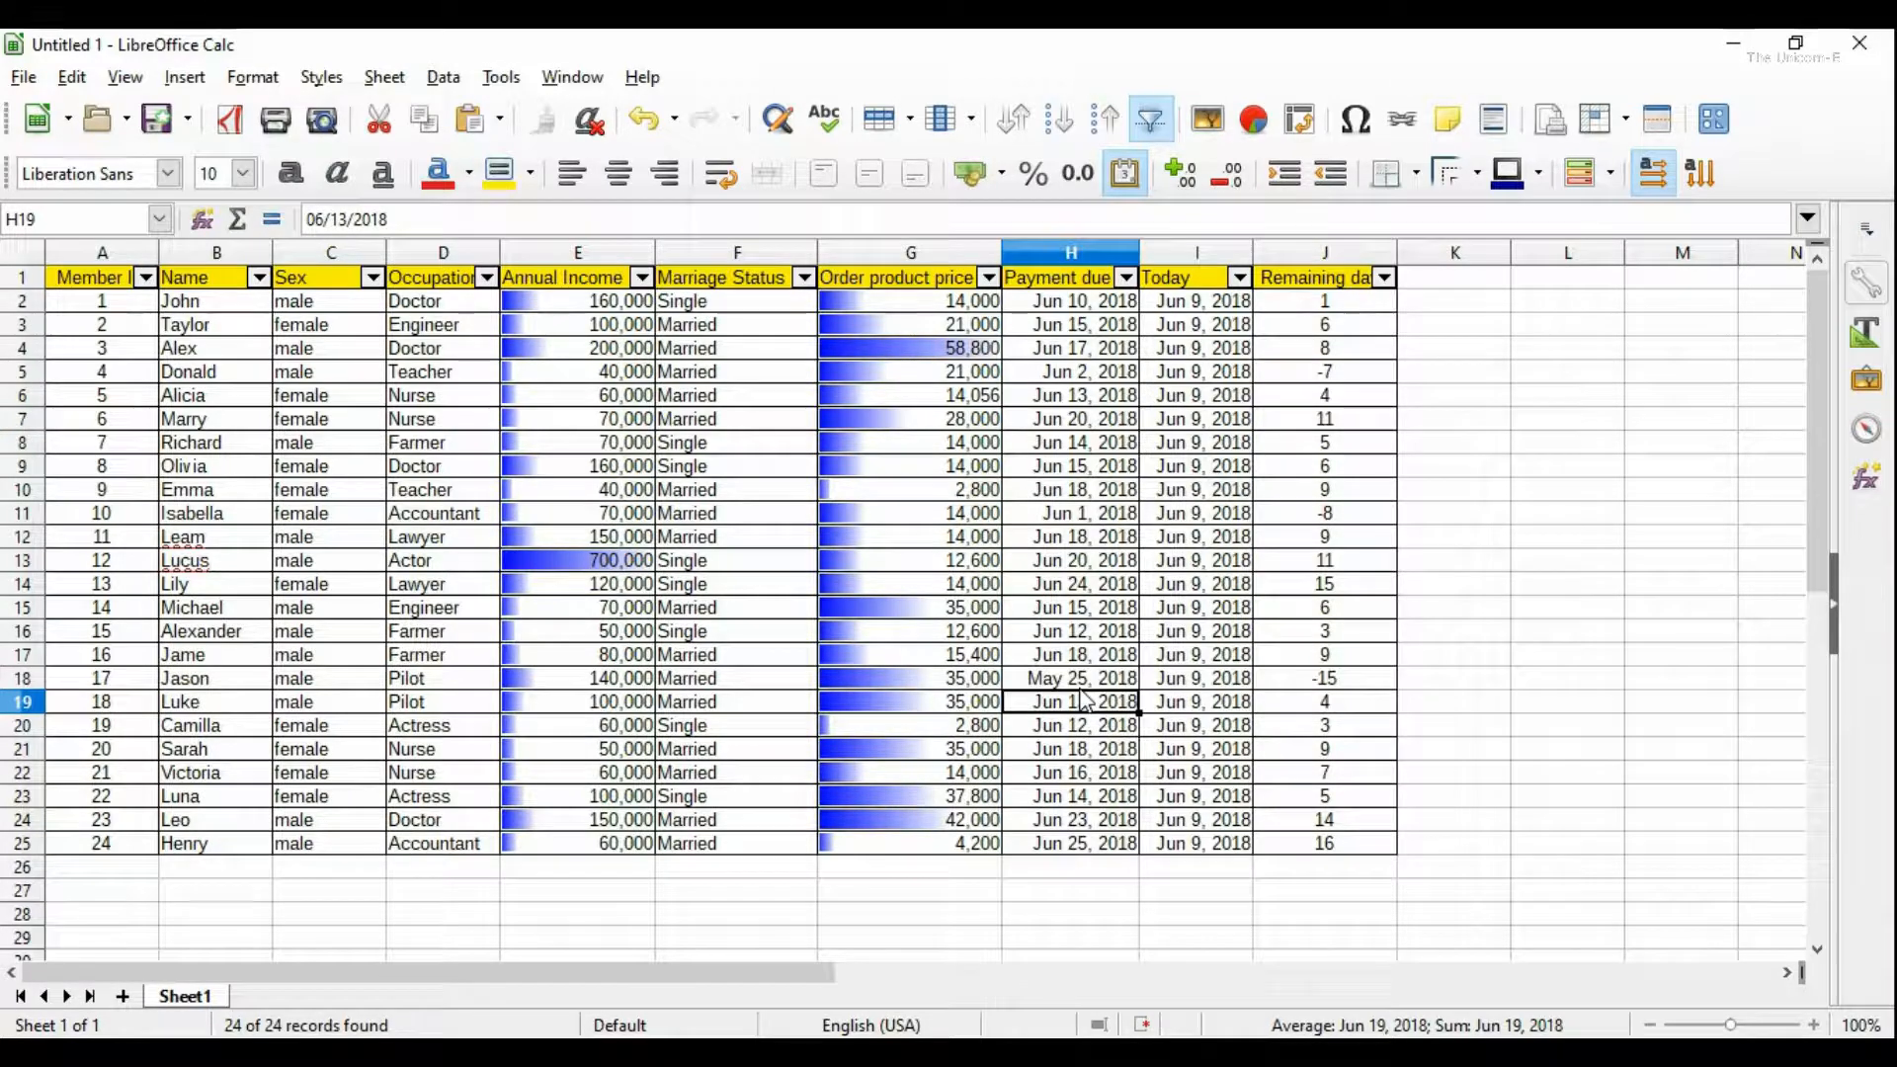
left_click(1344, 376)
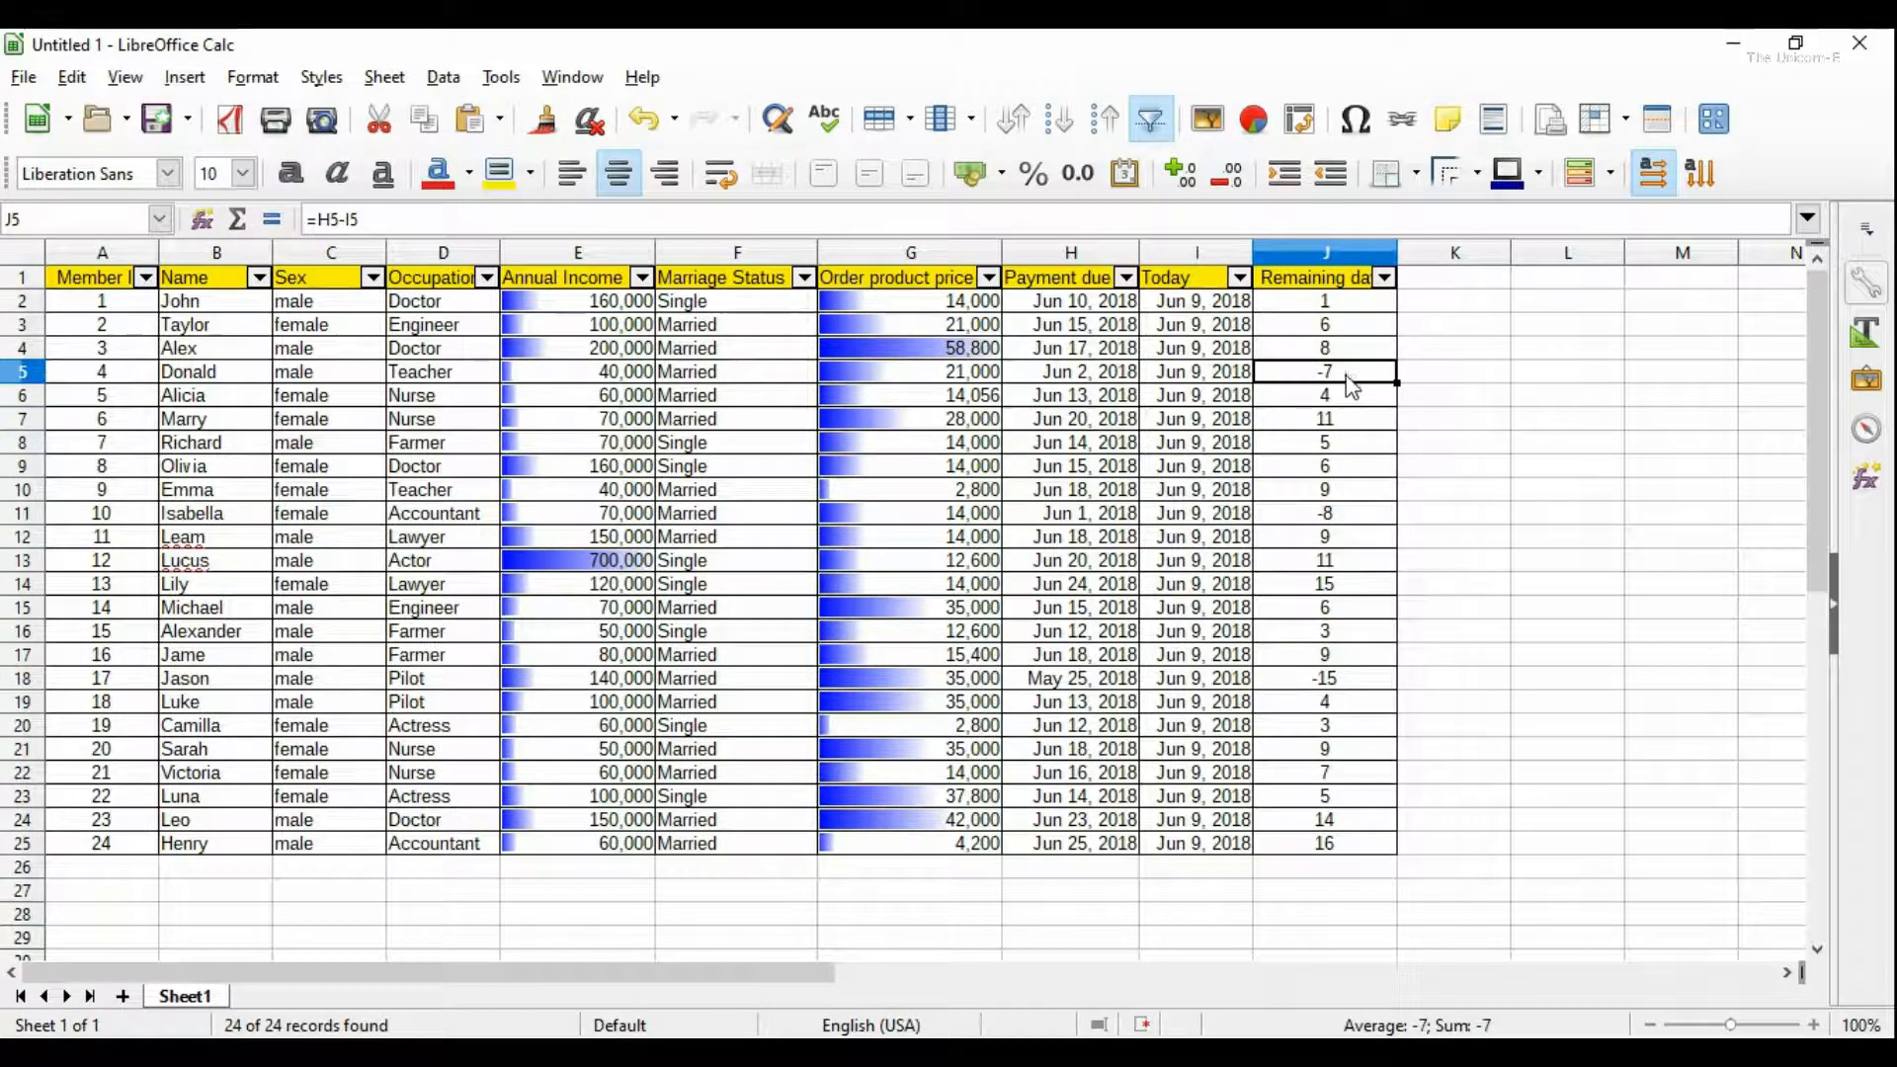
left_click(1320, 515)
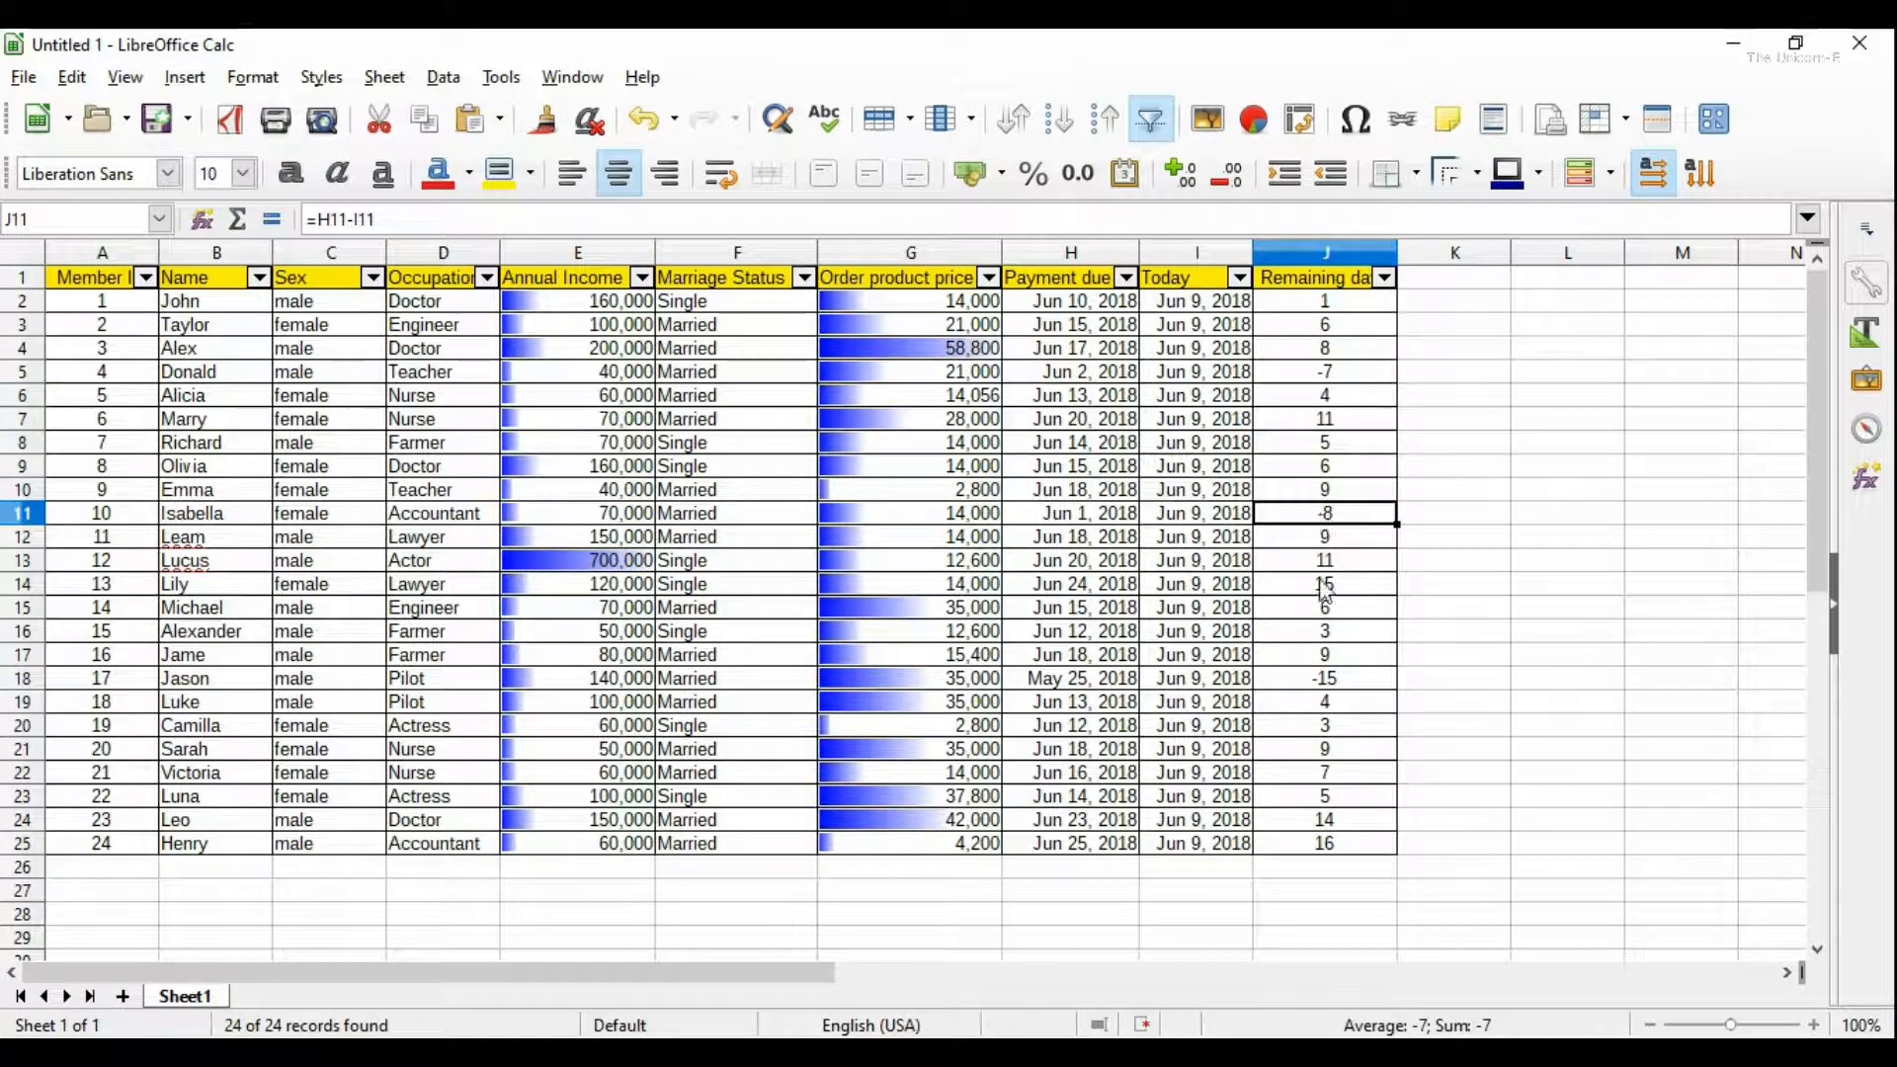
left_click(1332, 680)
left_click(1473, 559)
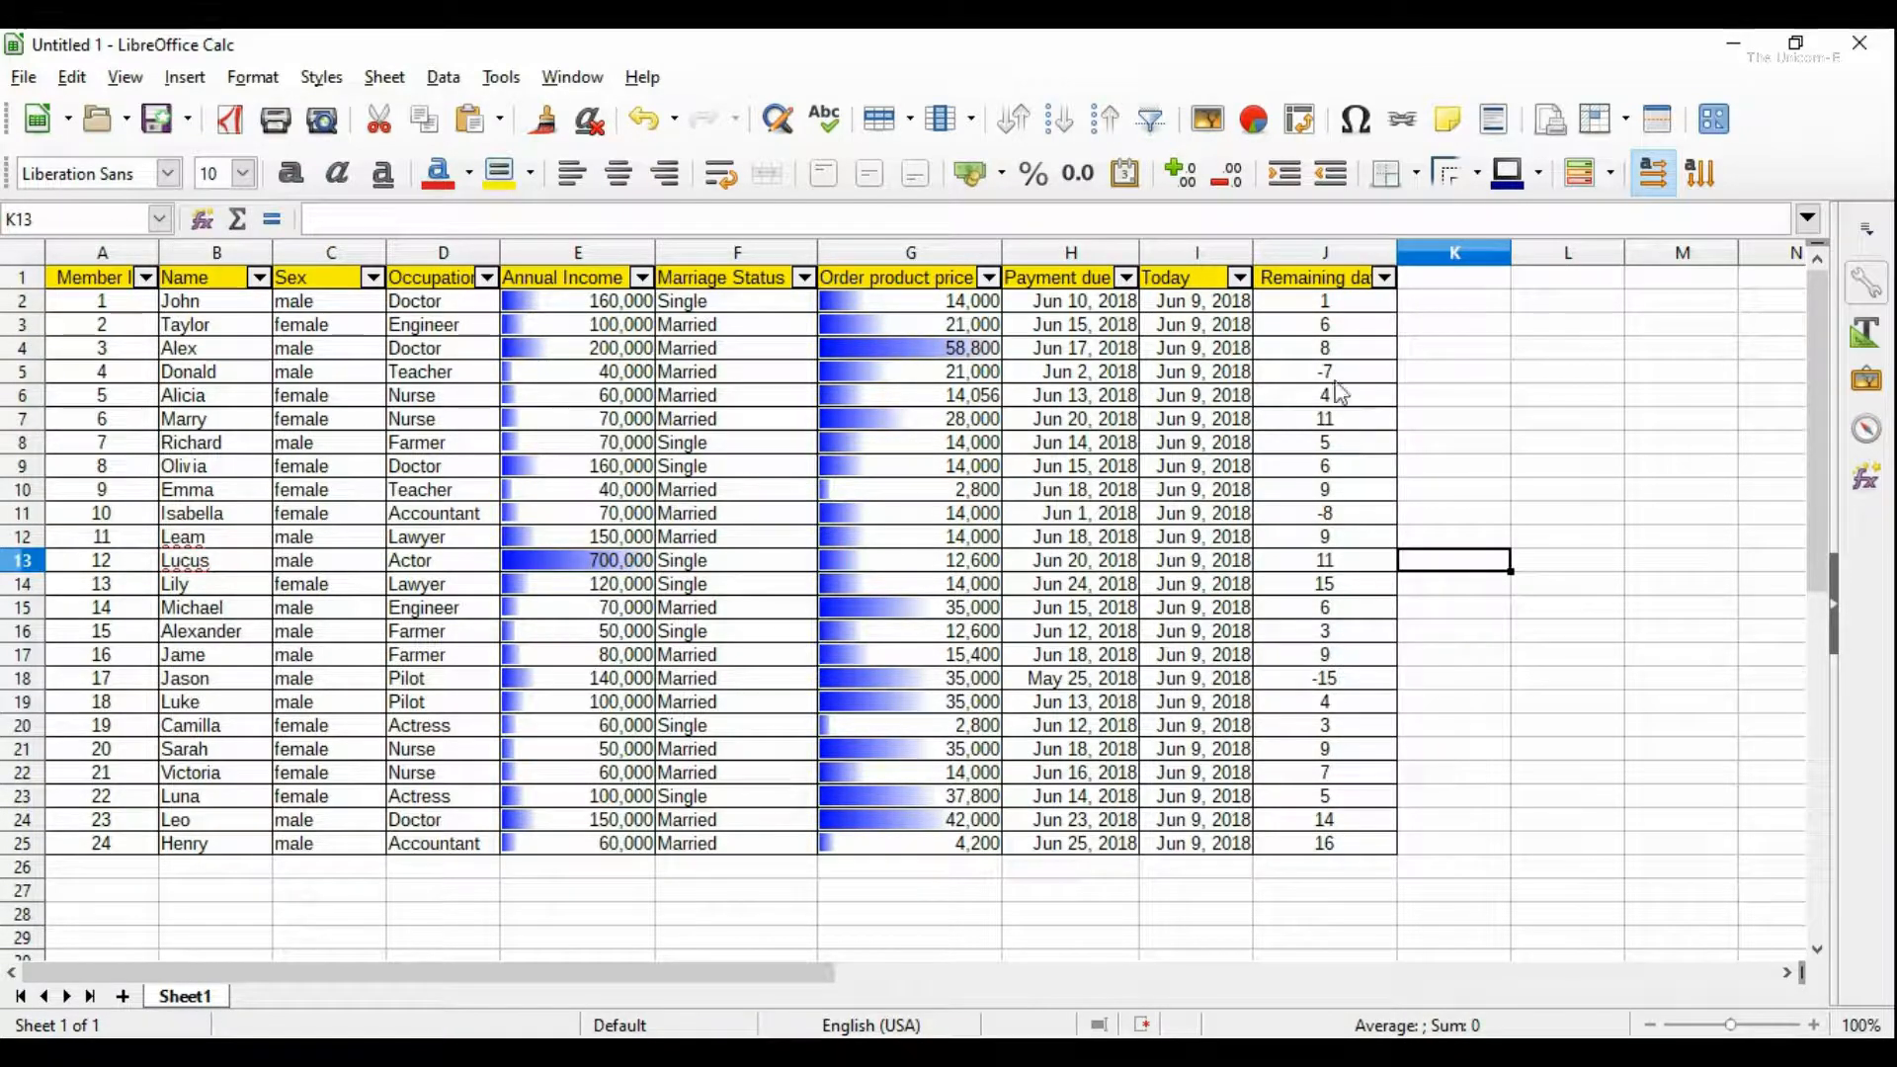
left_click(1294, 301)
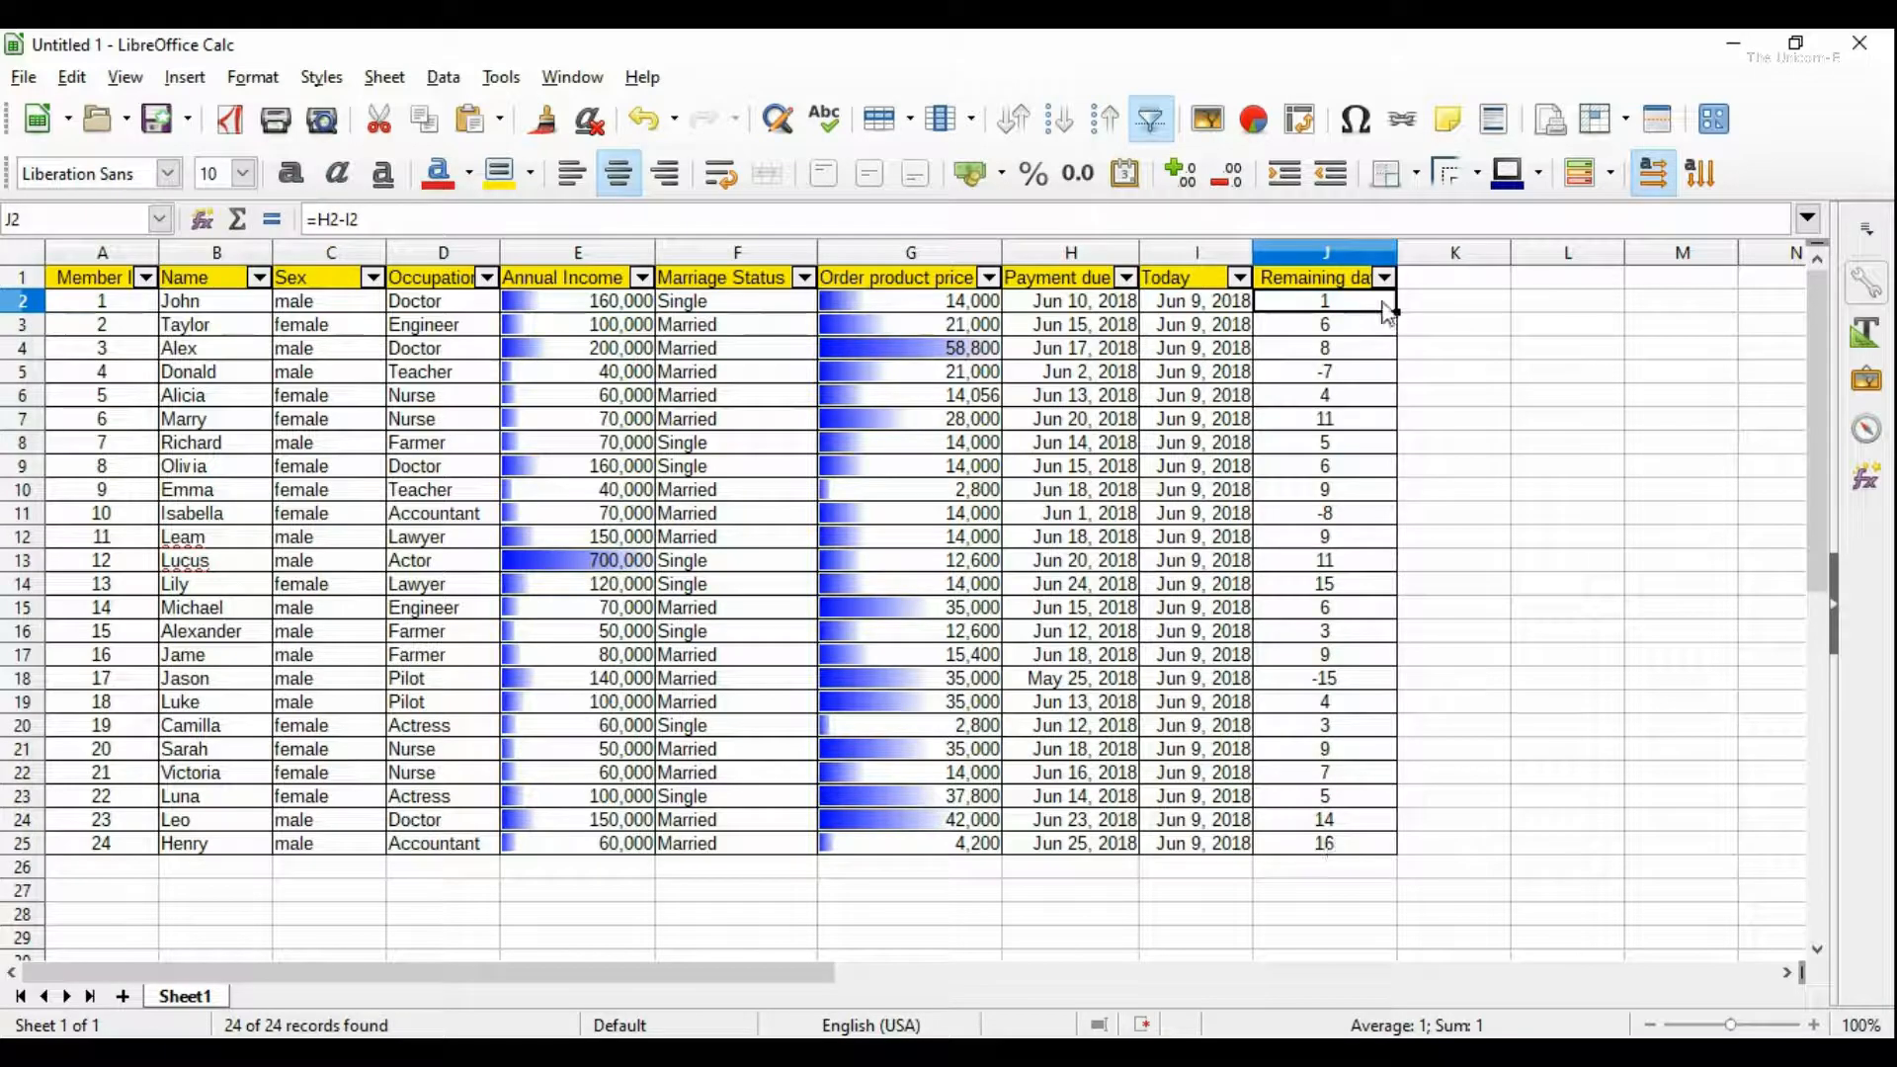
left_click(1440, 356)
Step: Apply data bar conditional formatting to the Remaining days in J2:J25, with value limits of -30 minimum and 30 maximum
left_click(1350, 305)
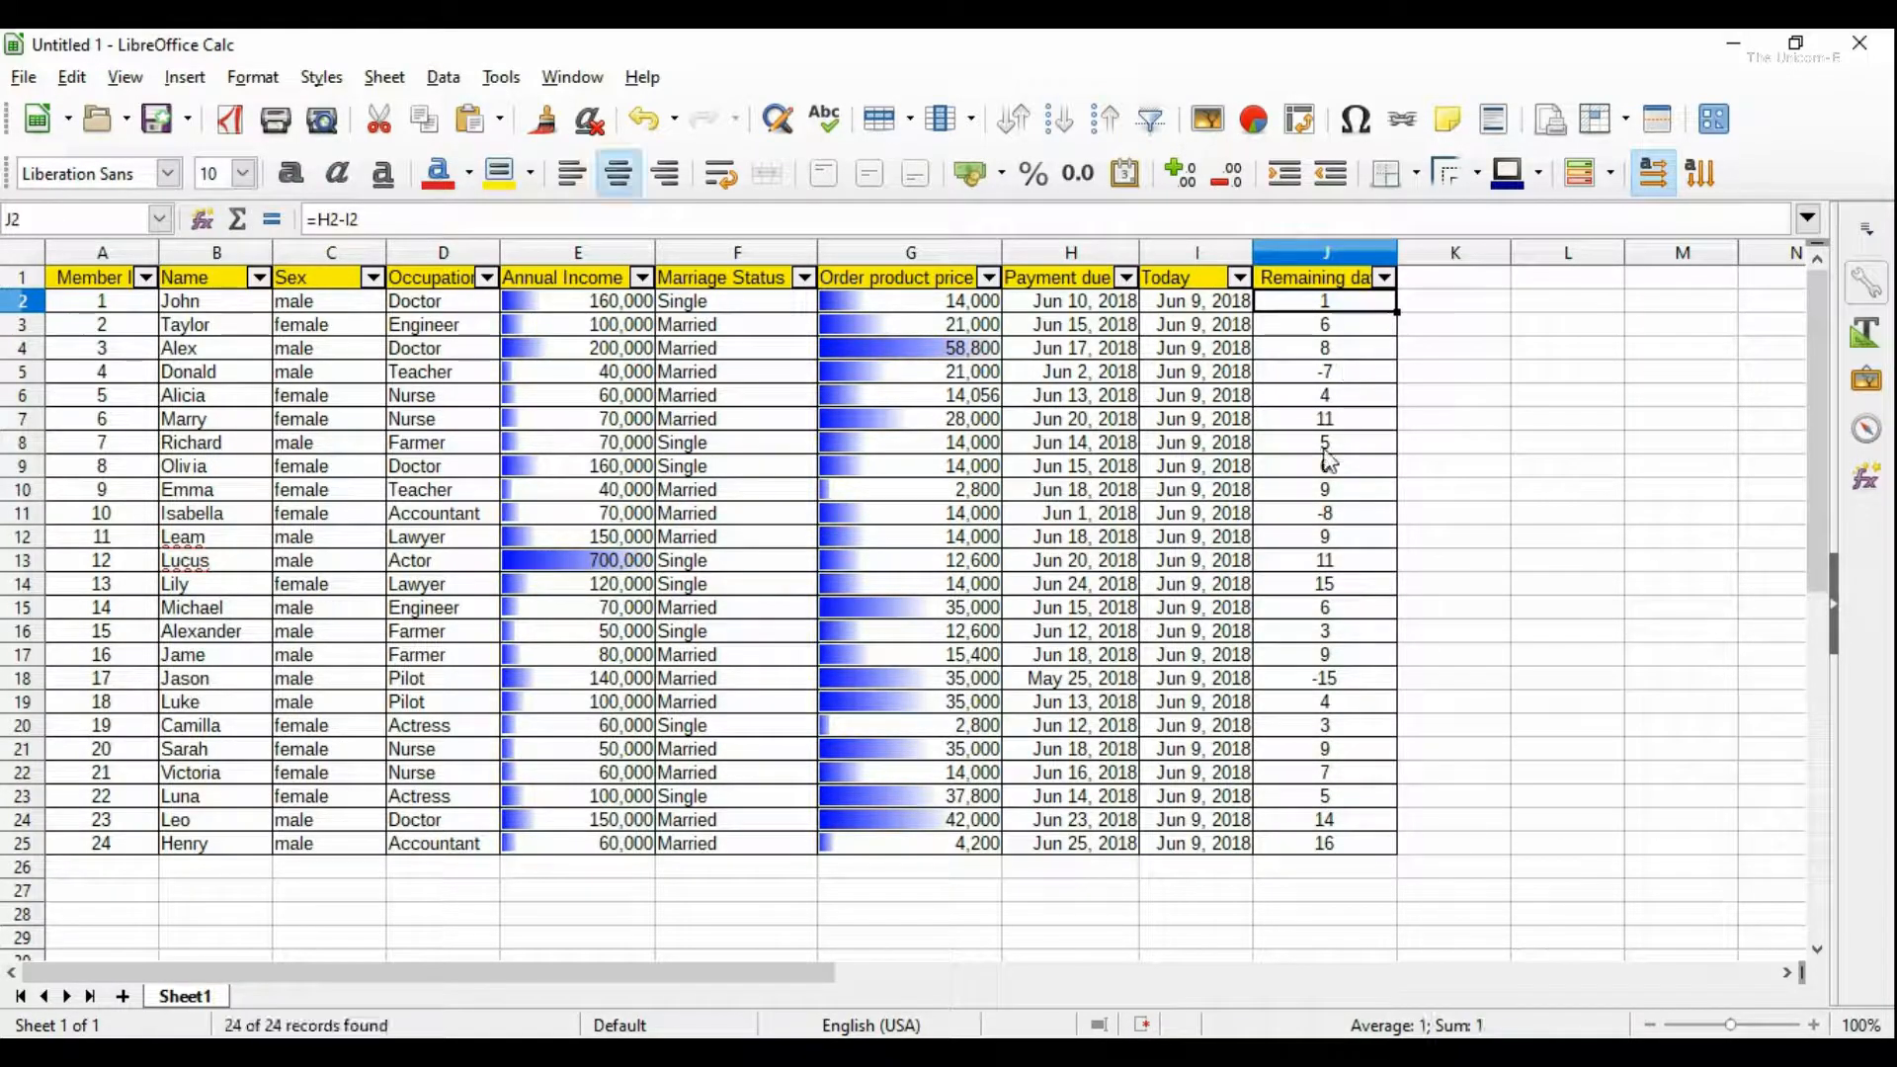
left_click(1318, 845, "shift")
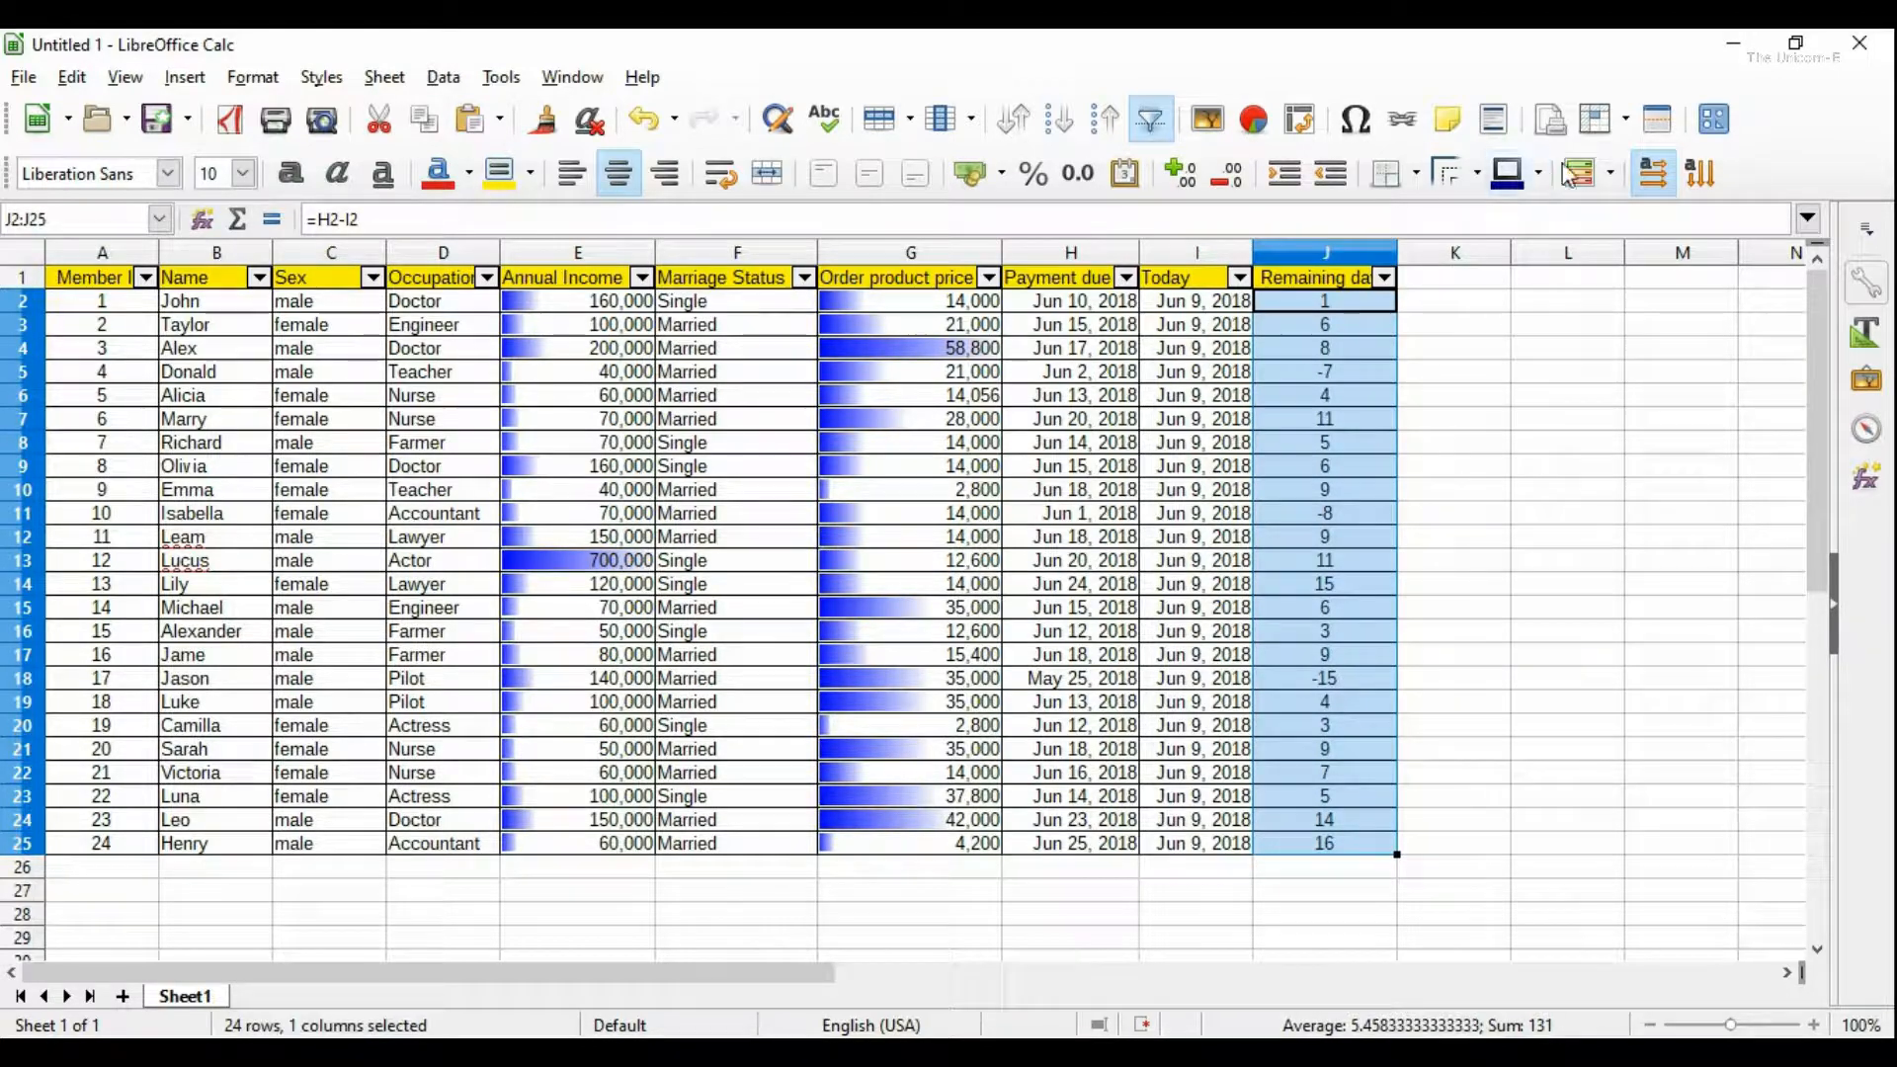
left_click(1611, 174)
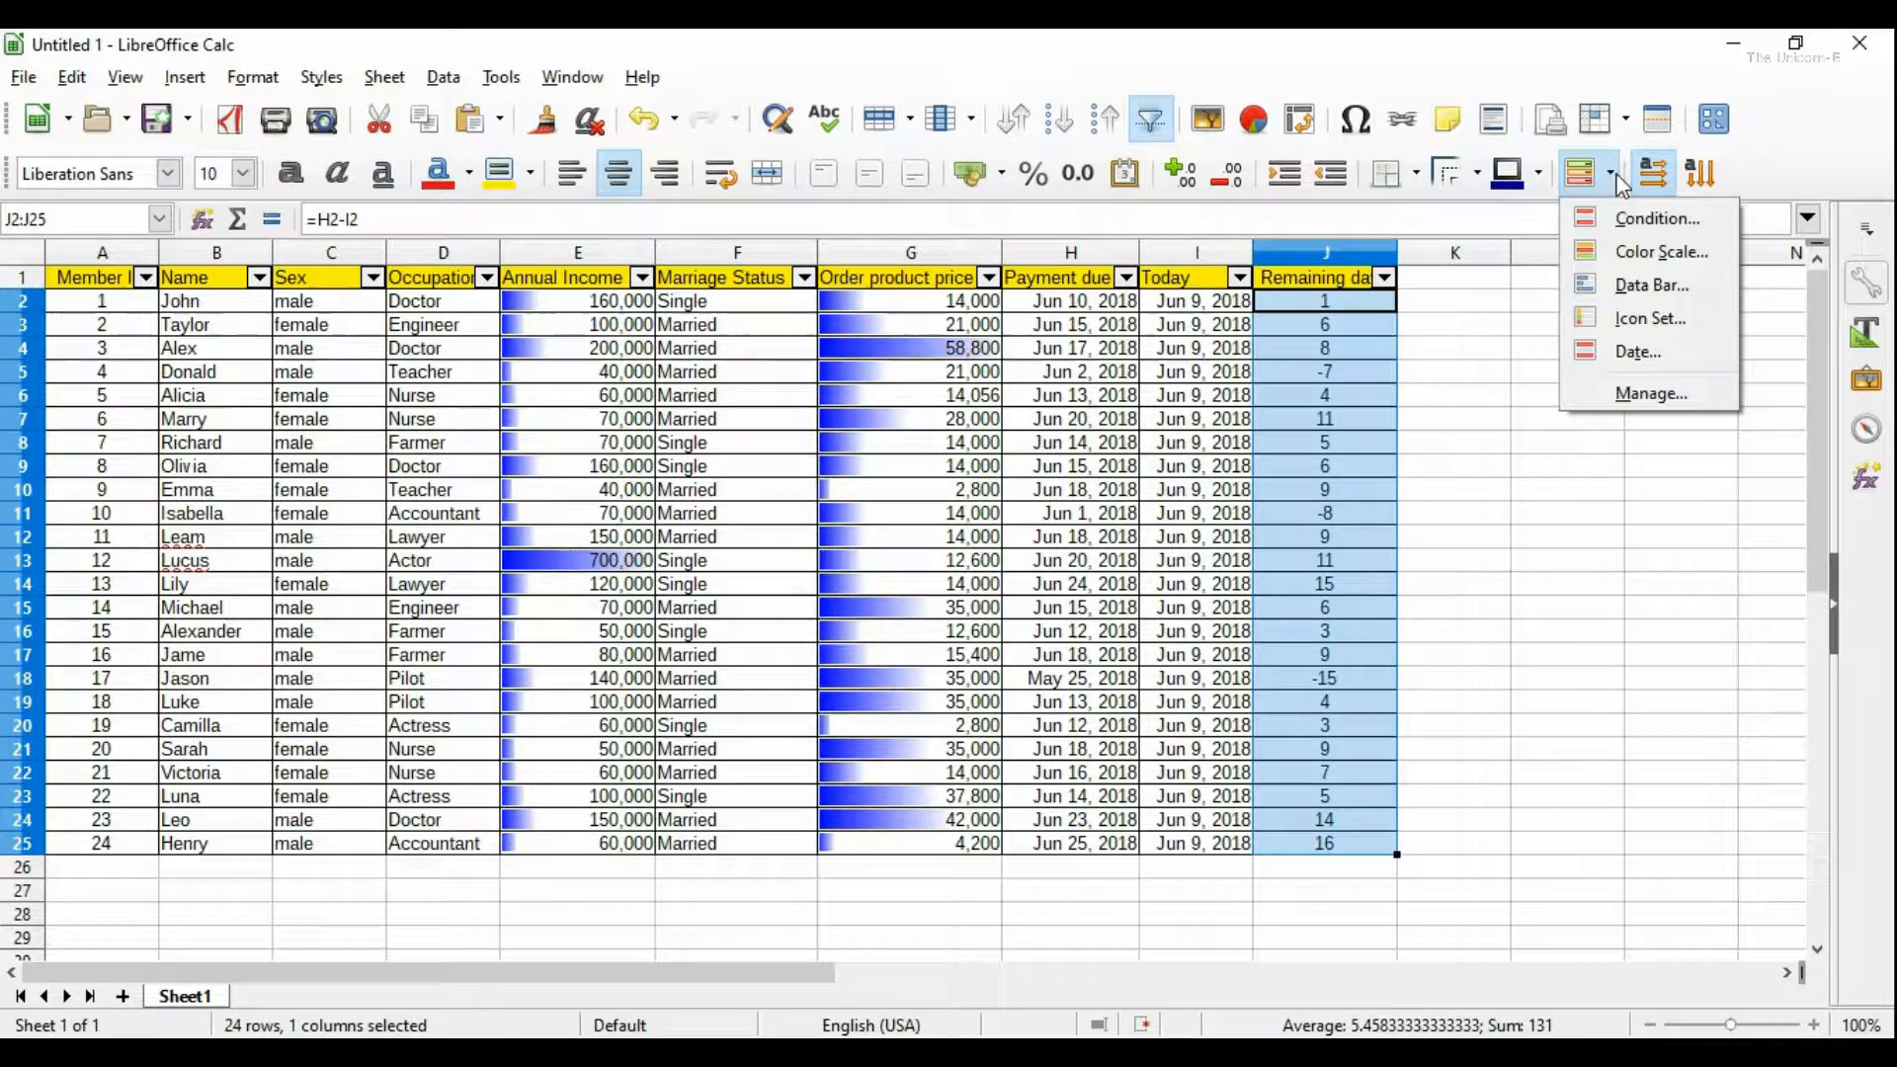
left_click(1640, 286)
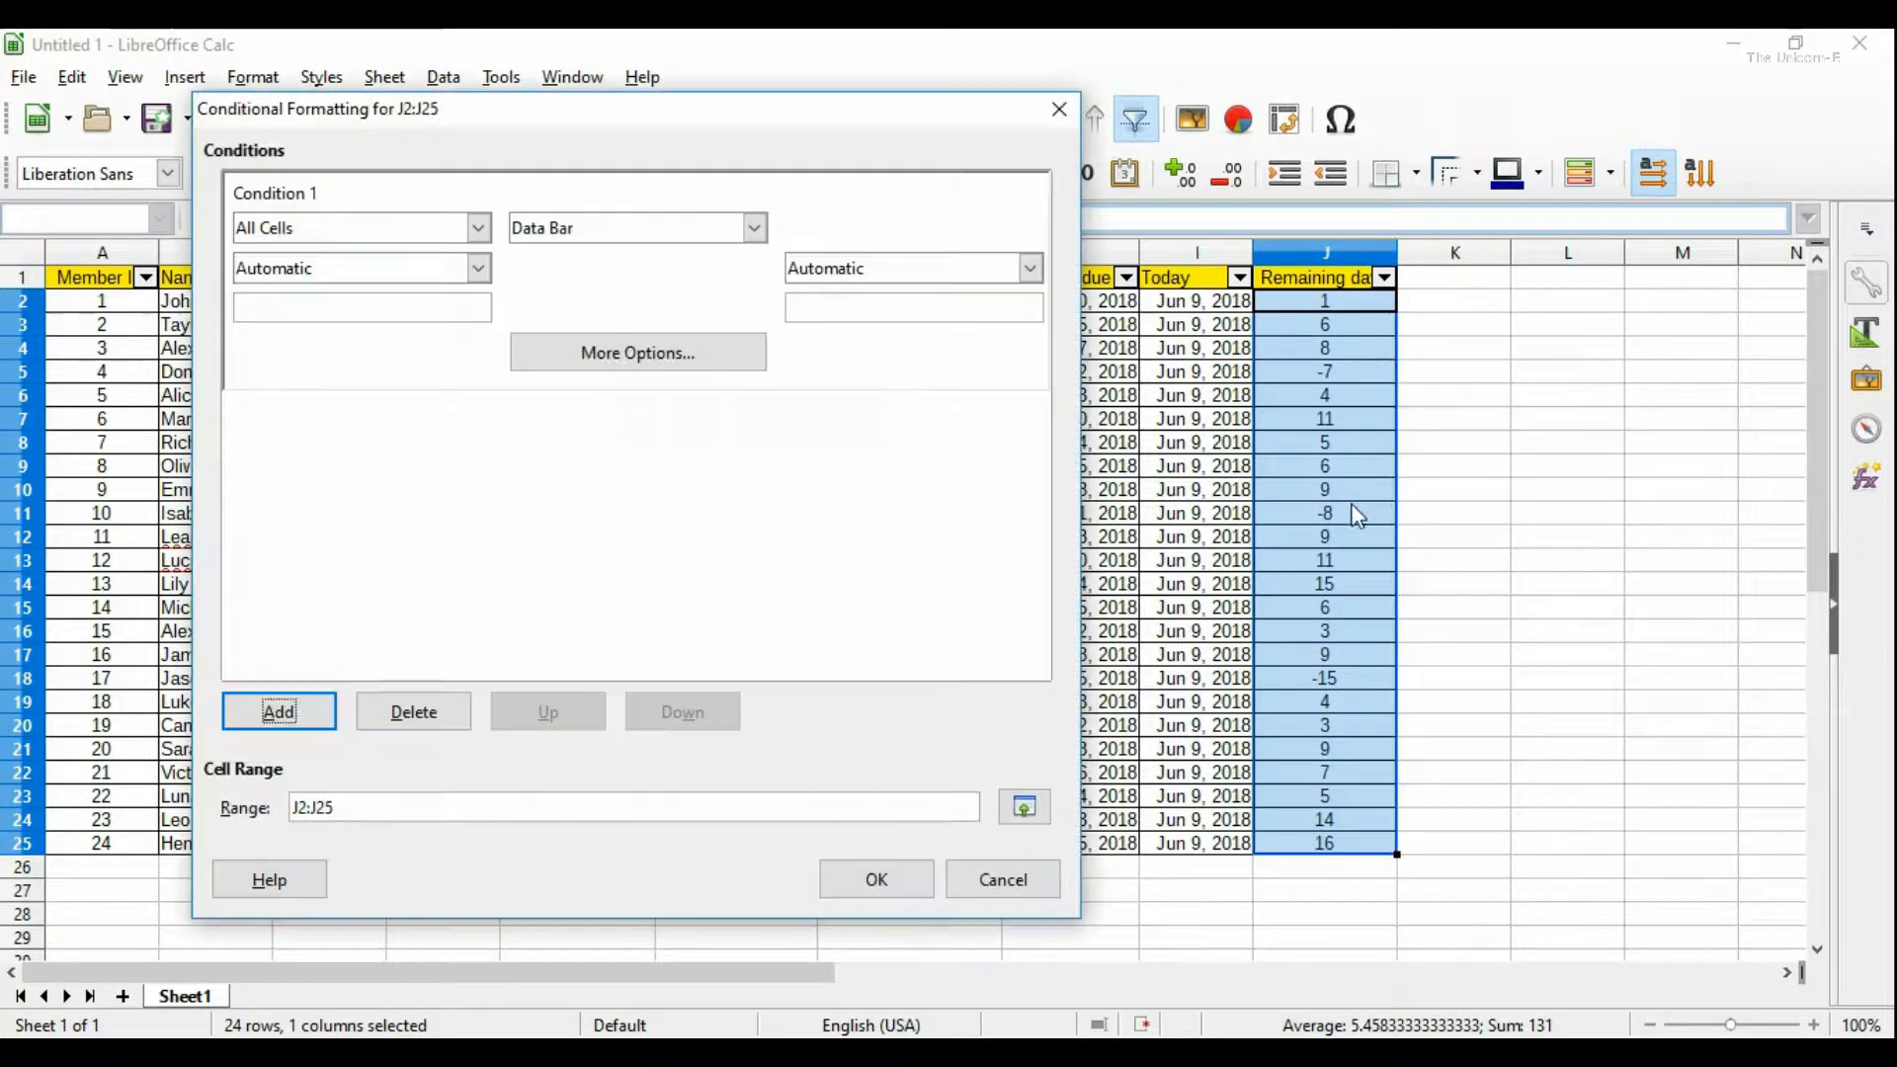
left_click(477, 272)
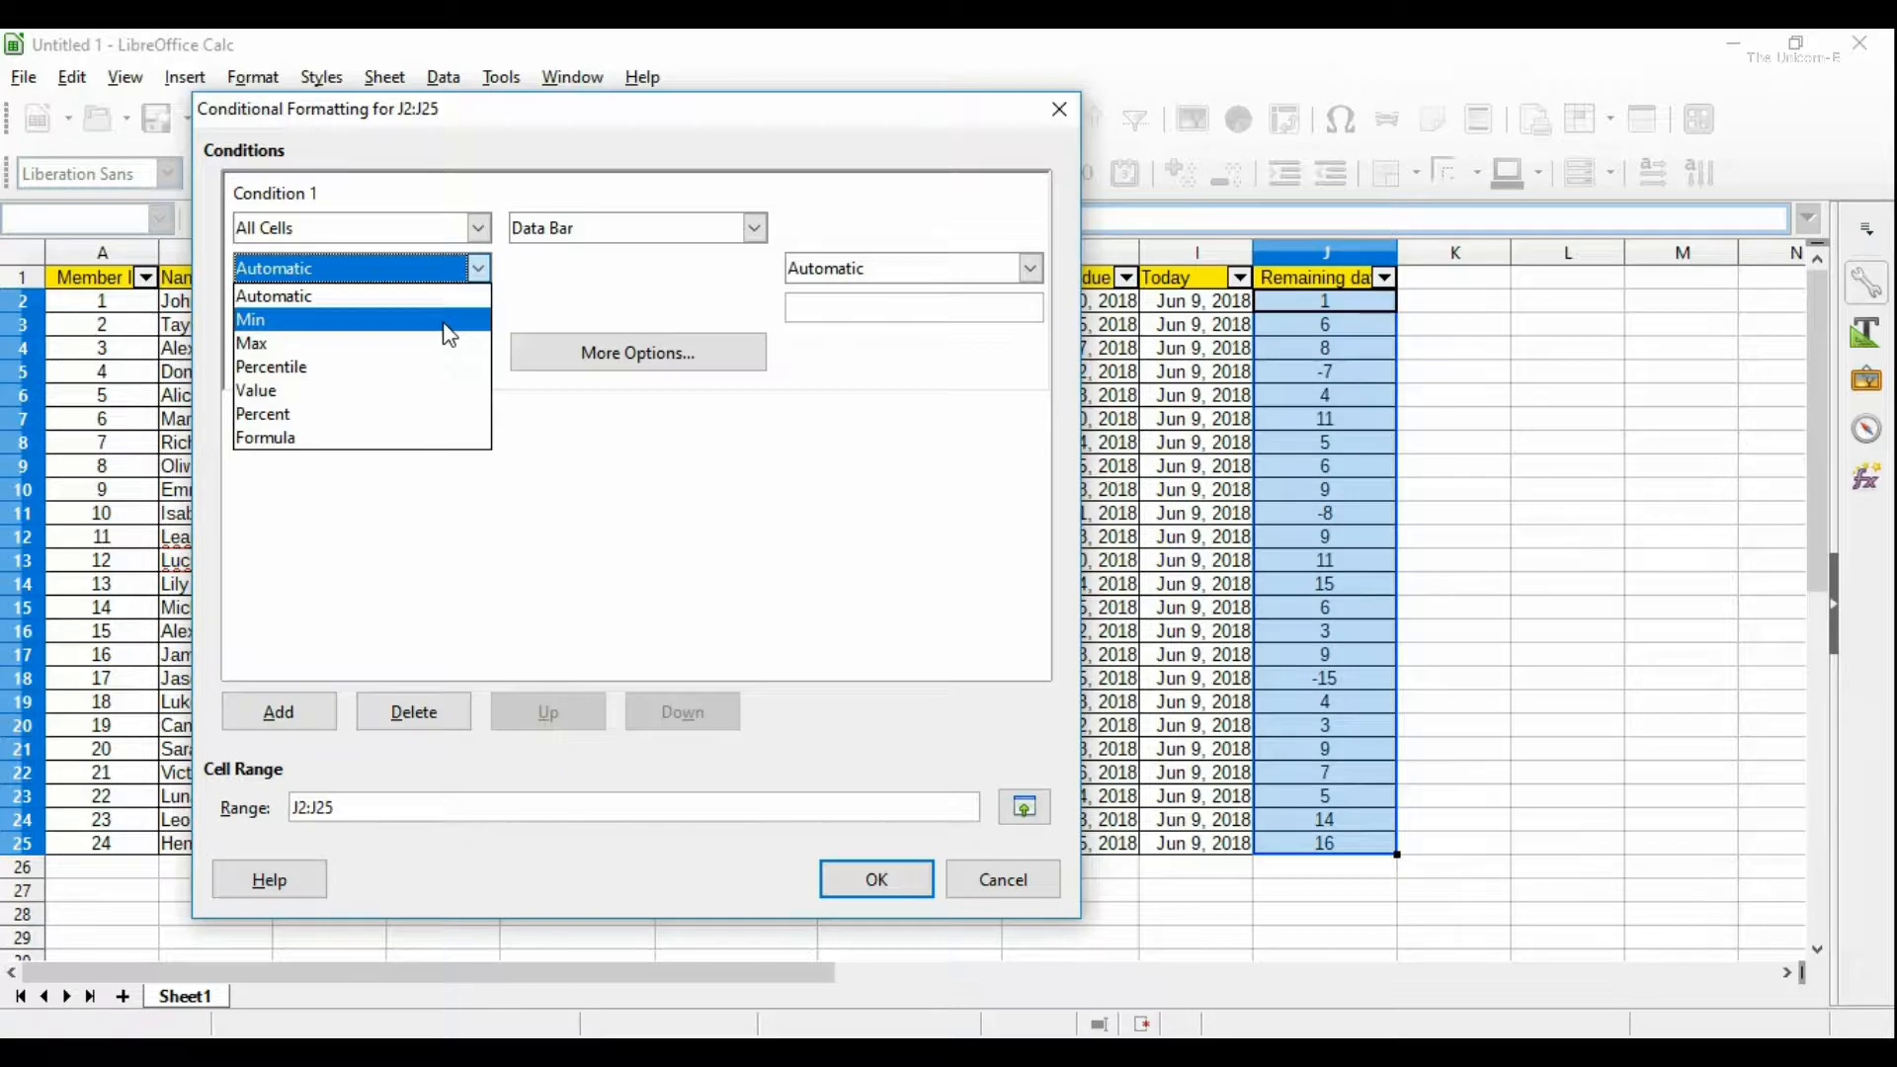
left_click(406, 393)
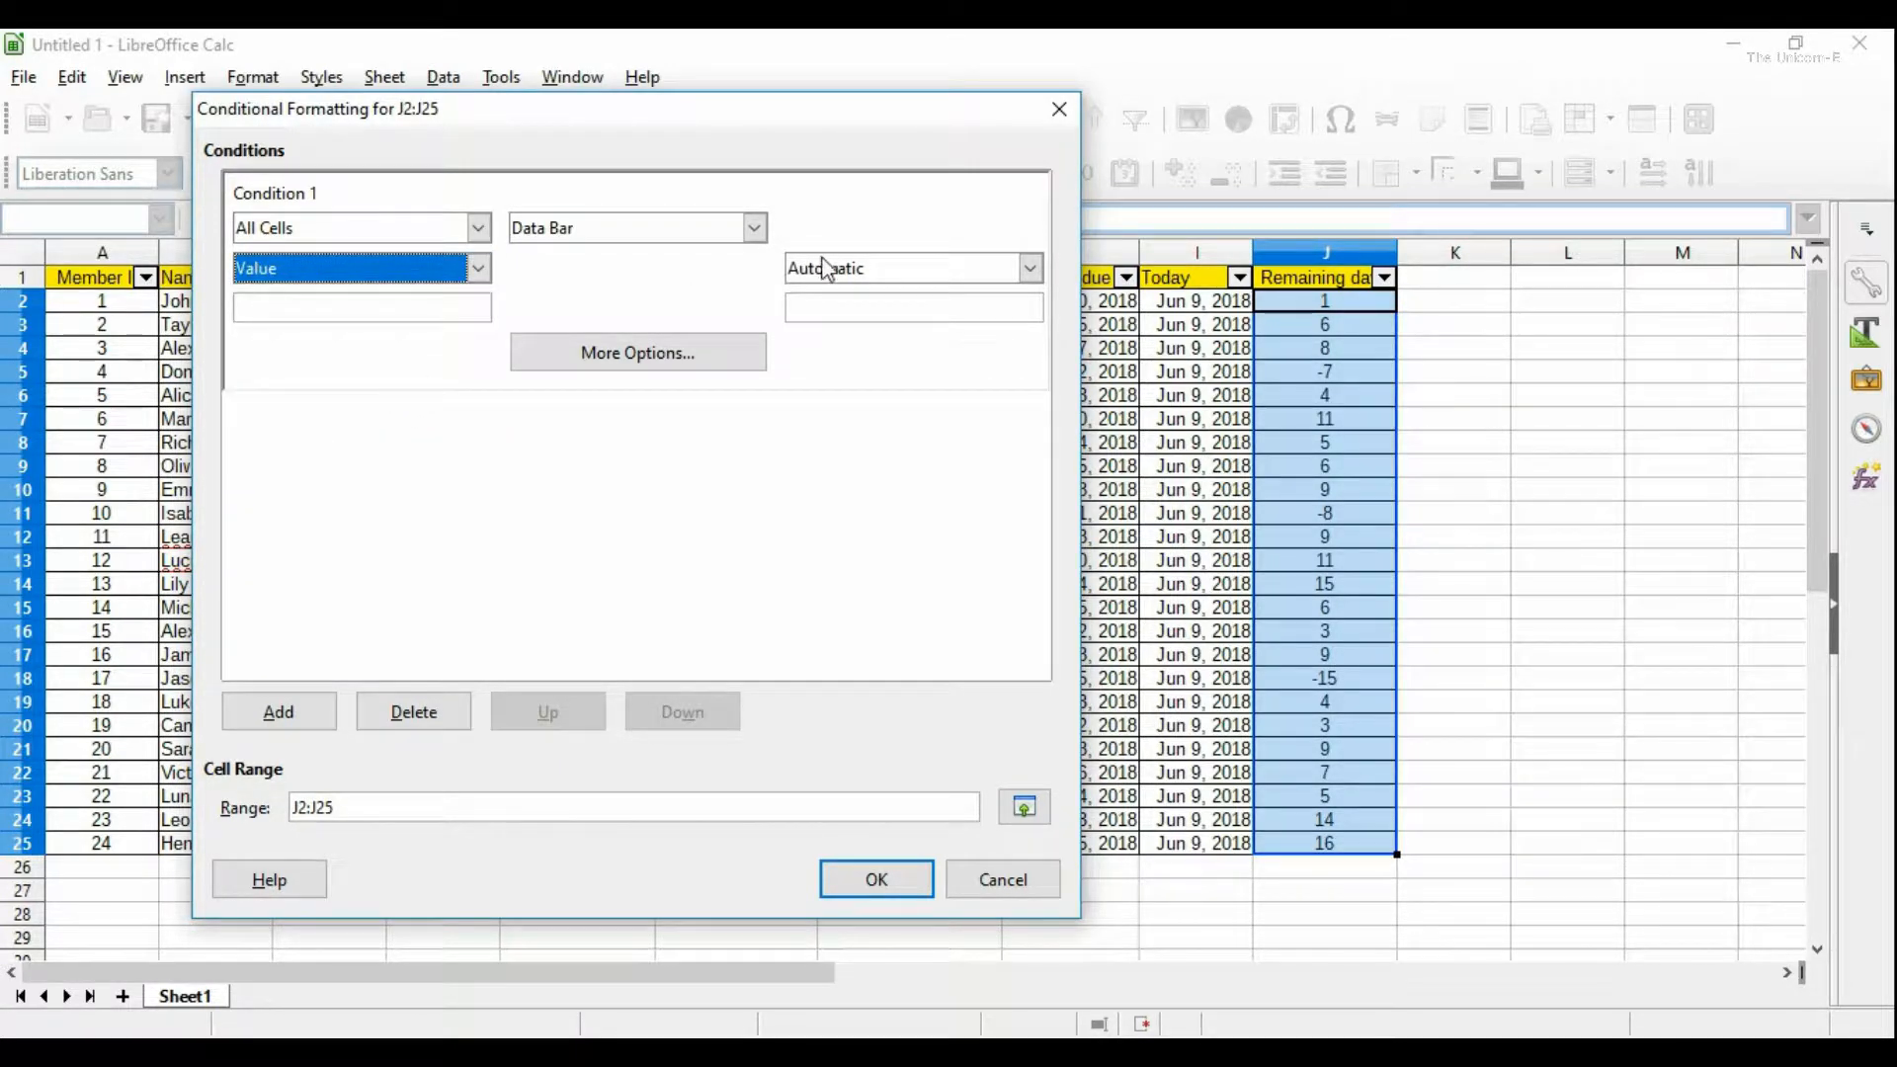
left_click(873, 268)
left_click(870, 391)
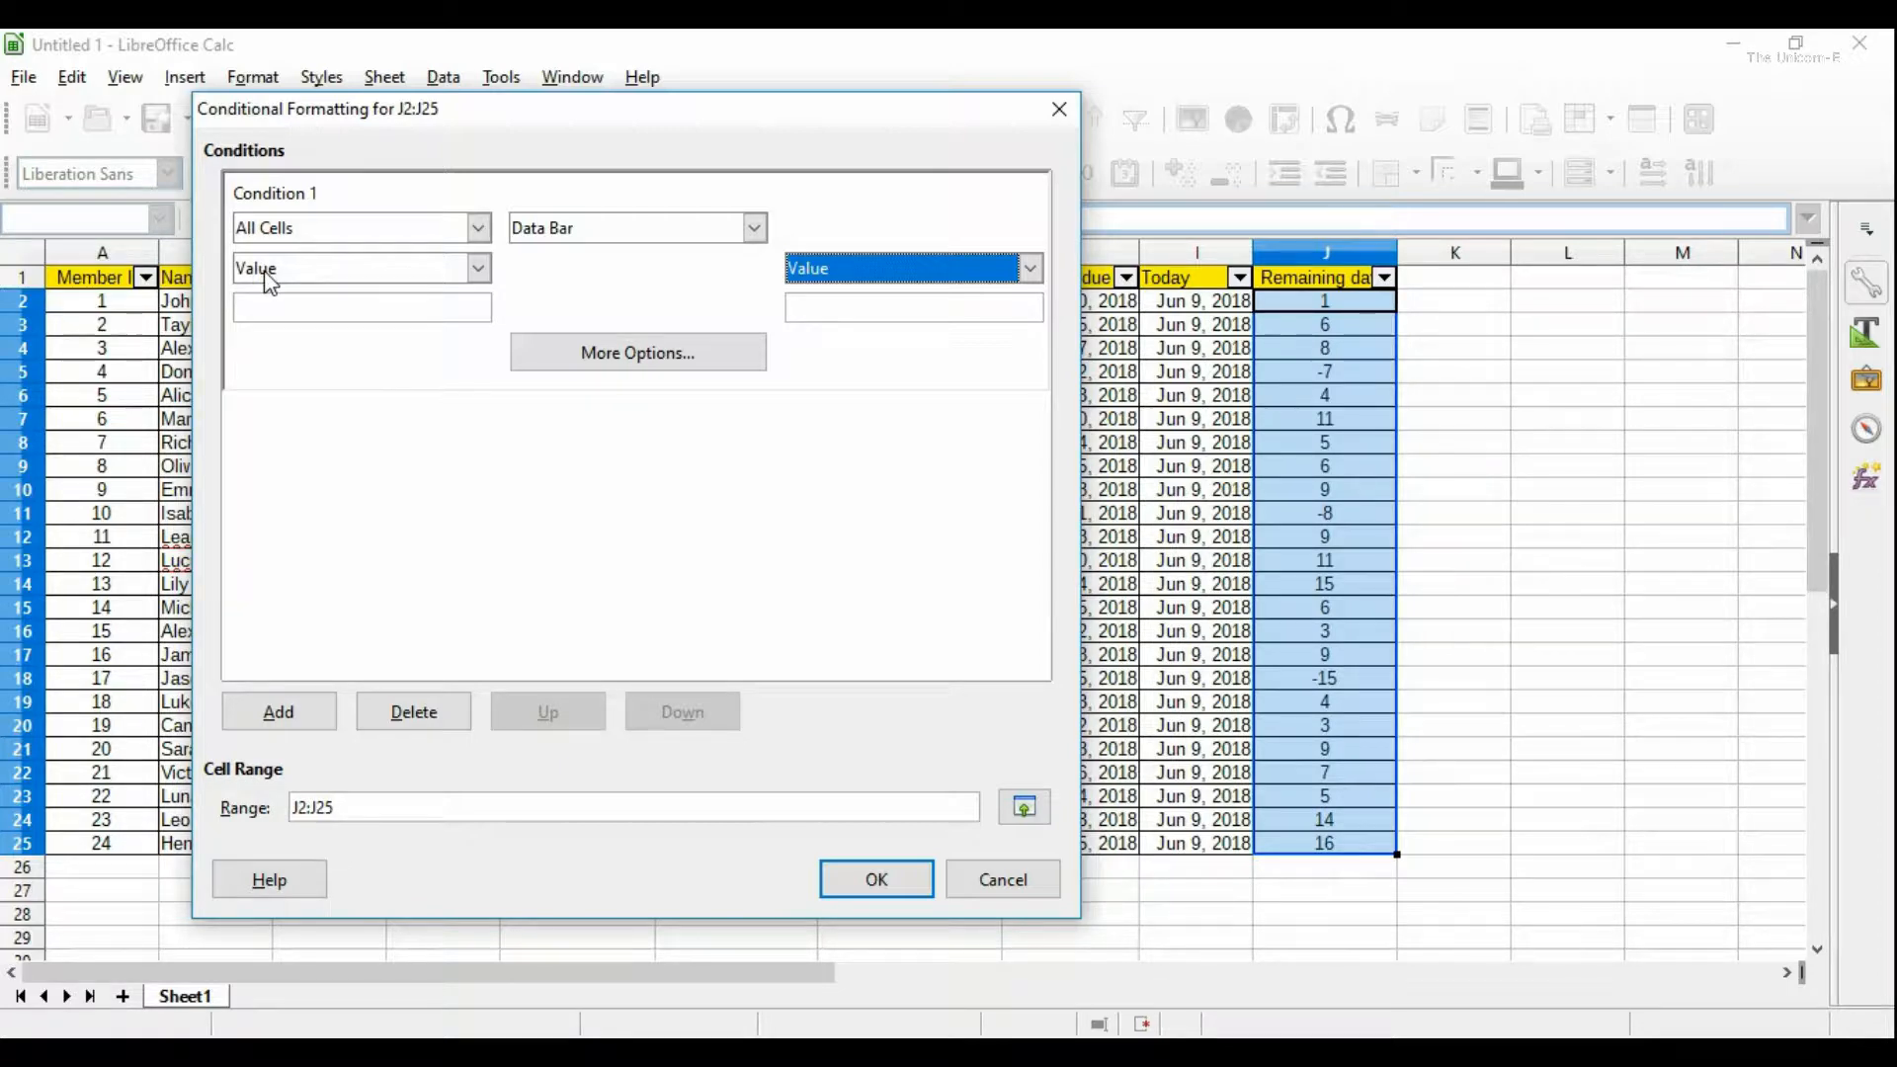
left_click(372, 309)
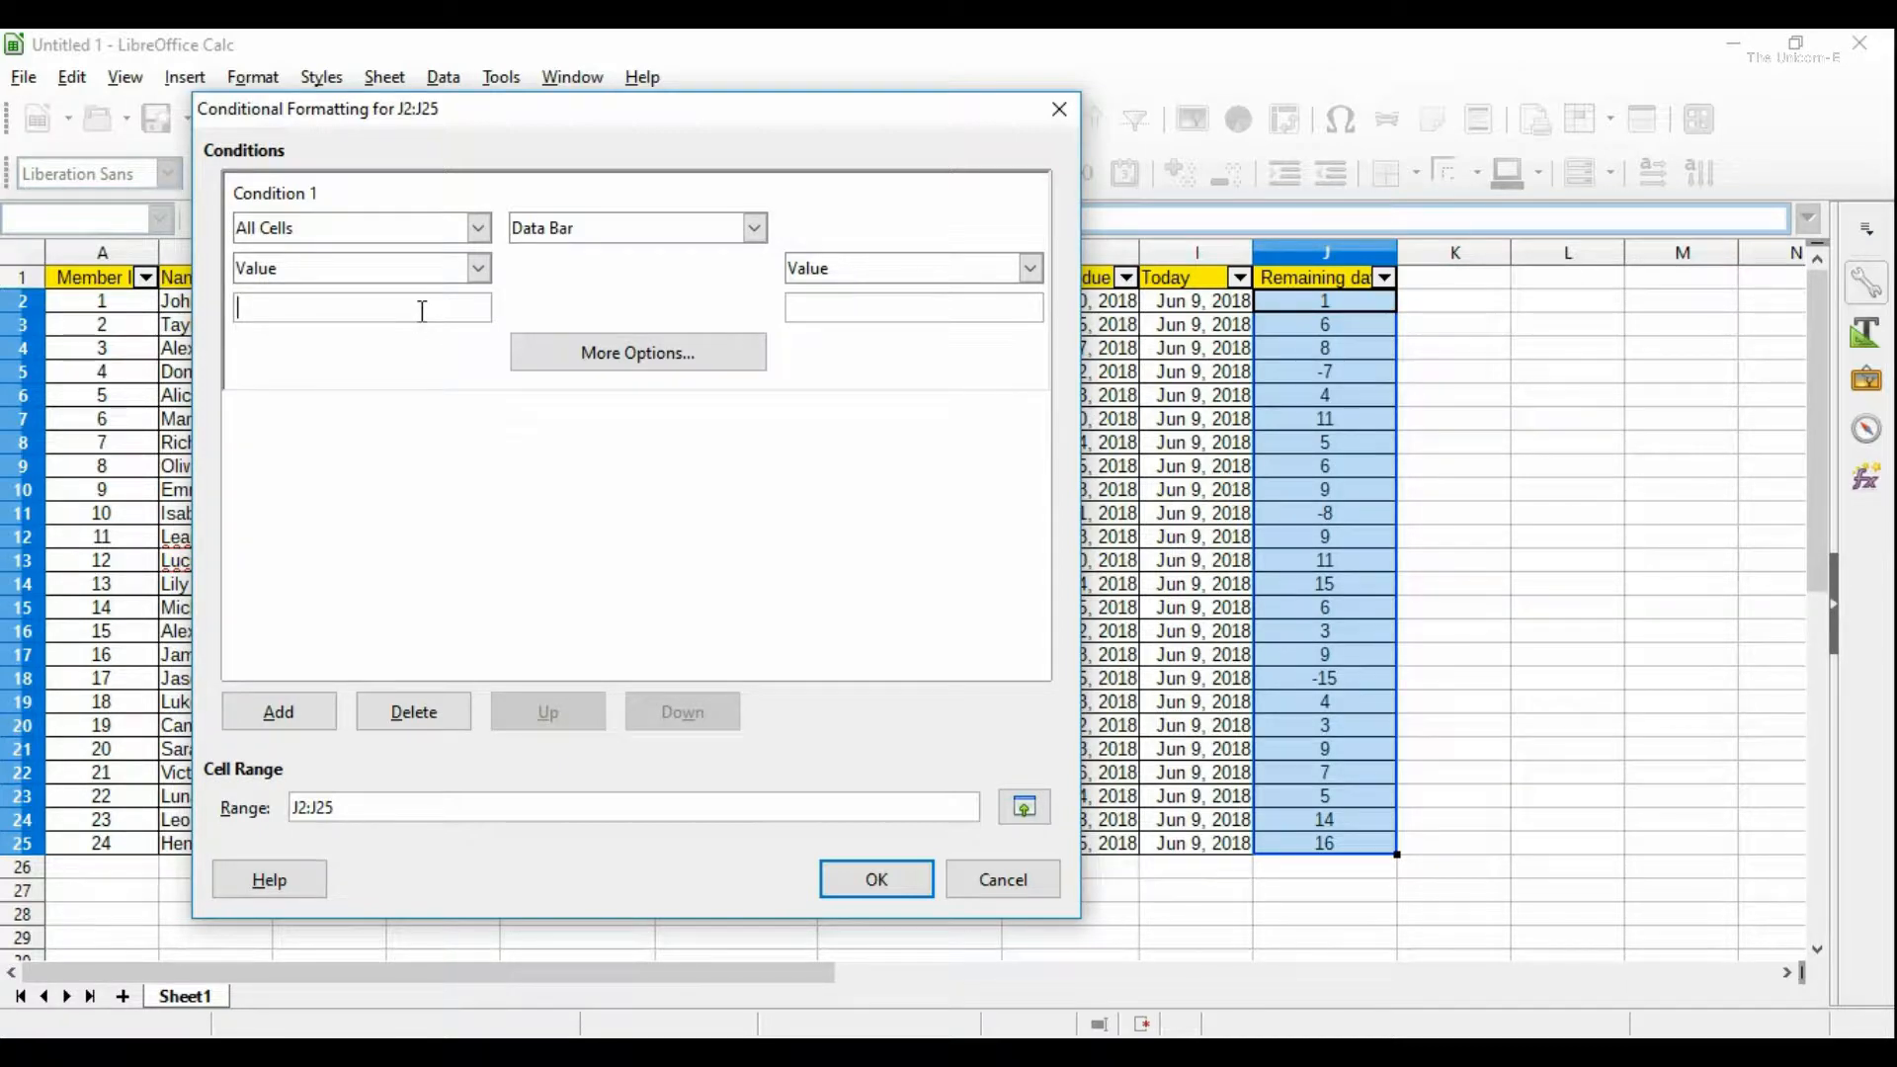
left_click(914, 308)
type("30")
left_click(880, 882)
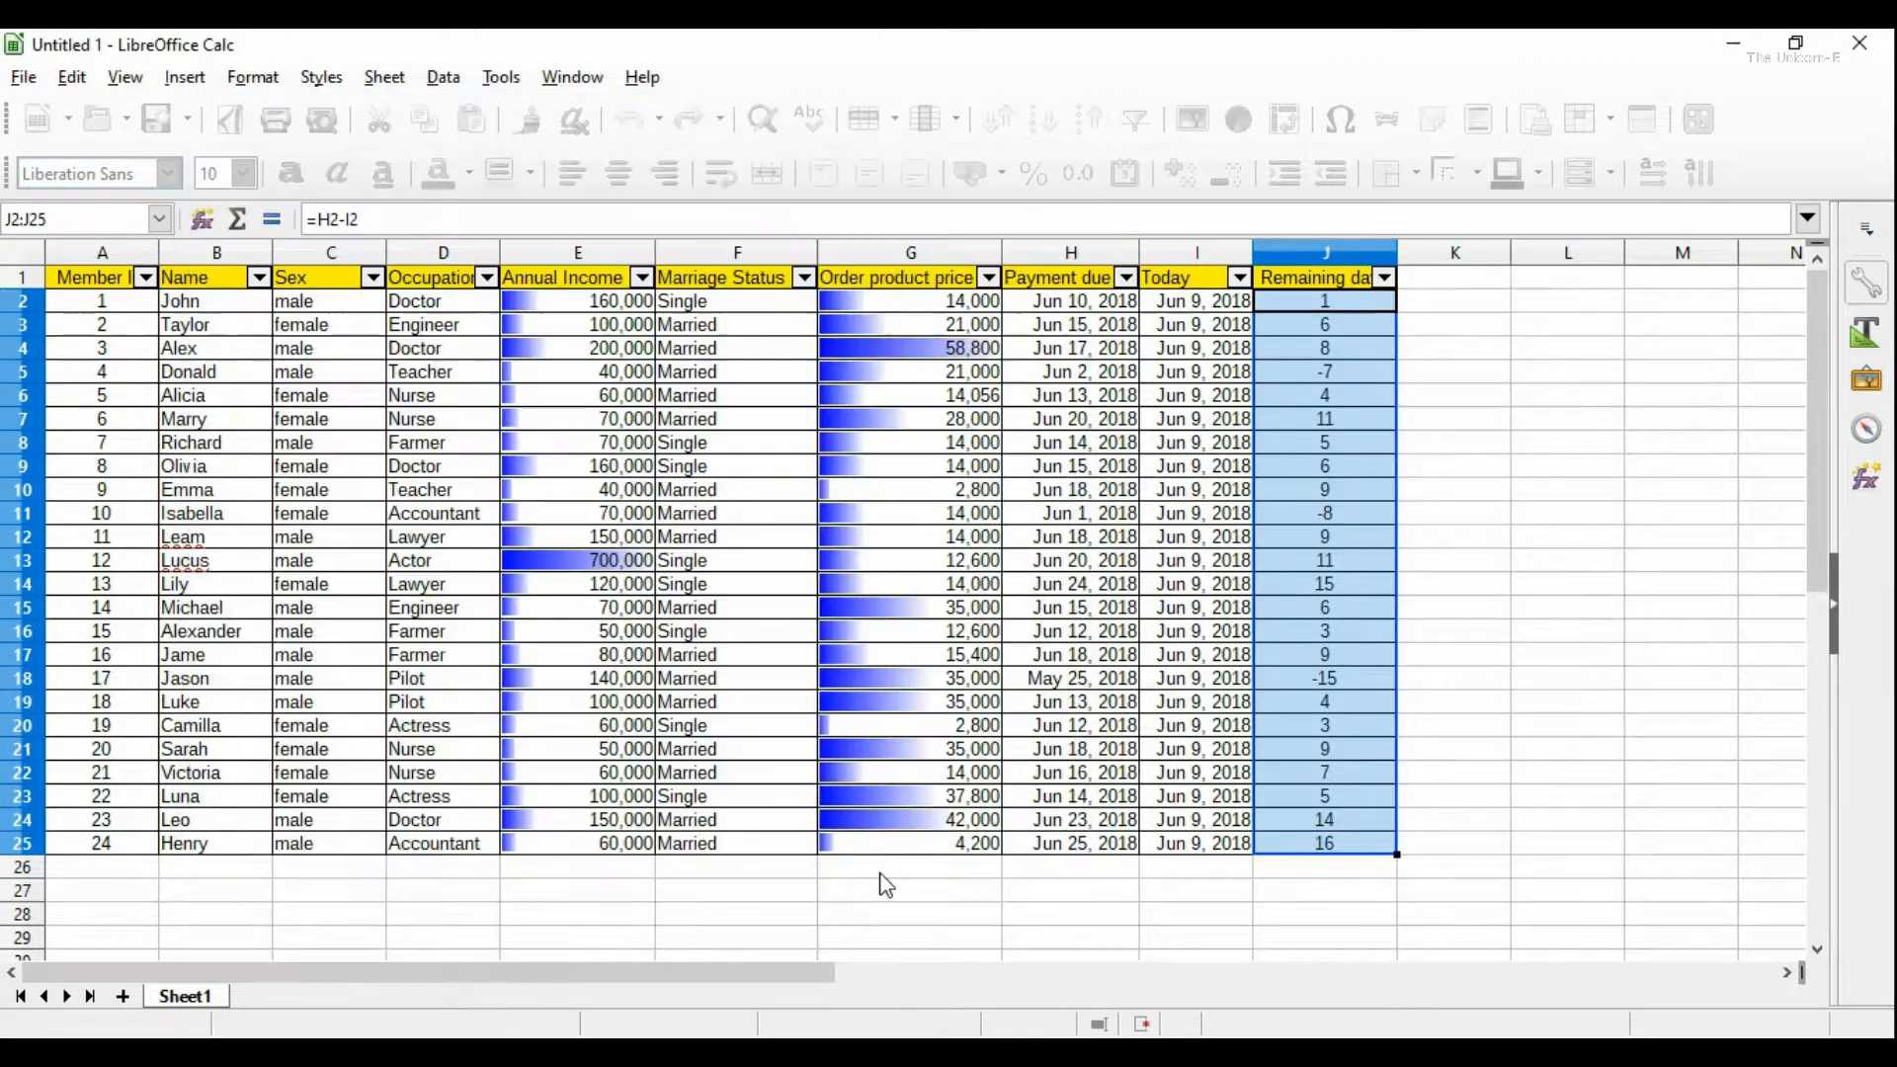
left_click(1477, 536)
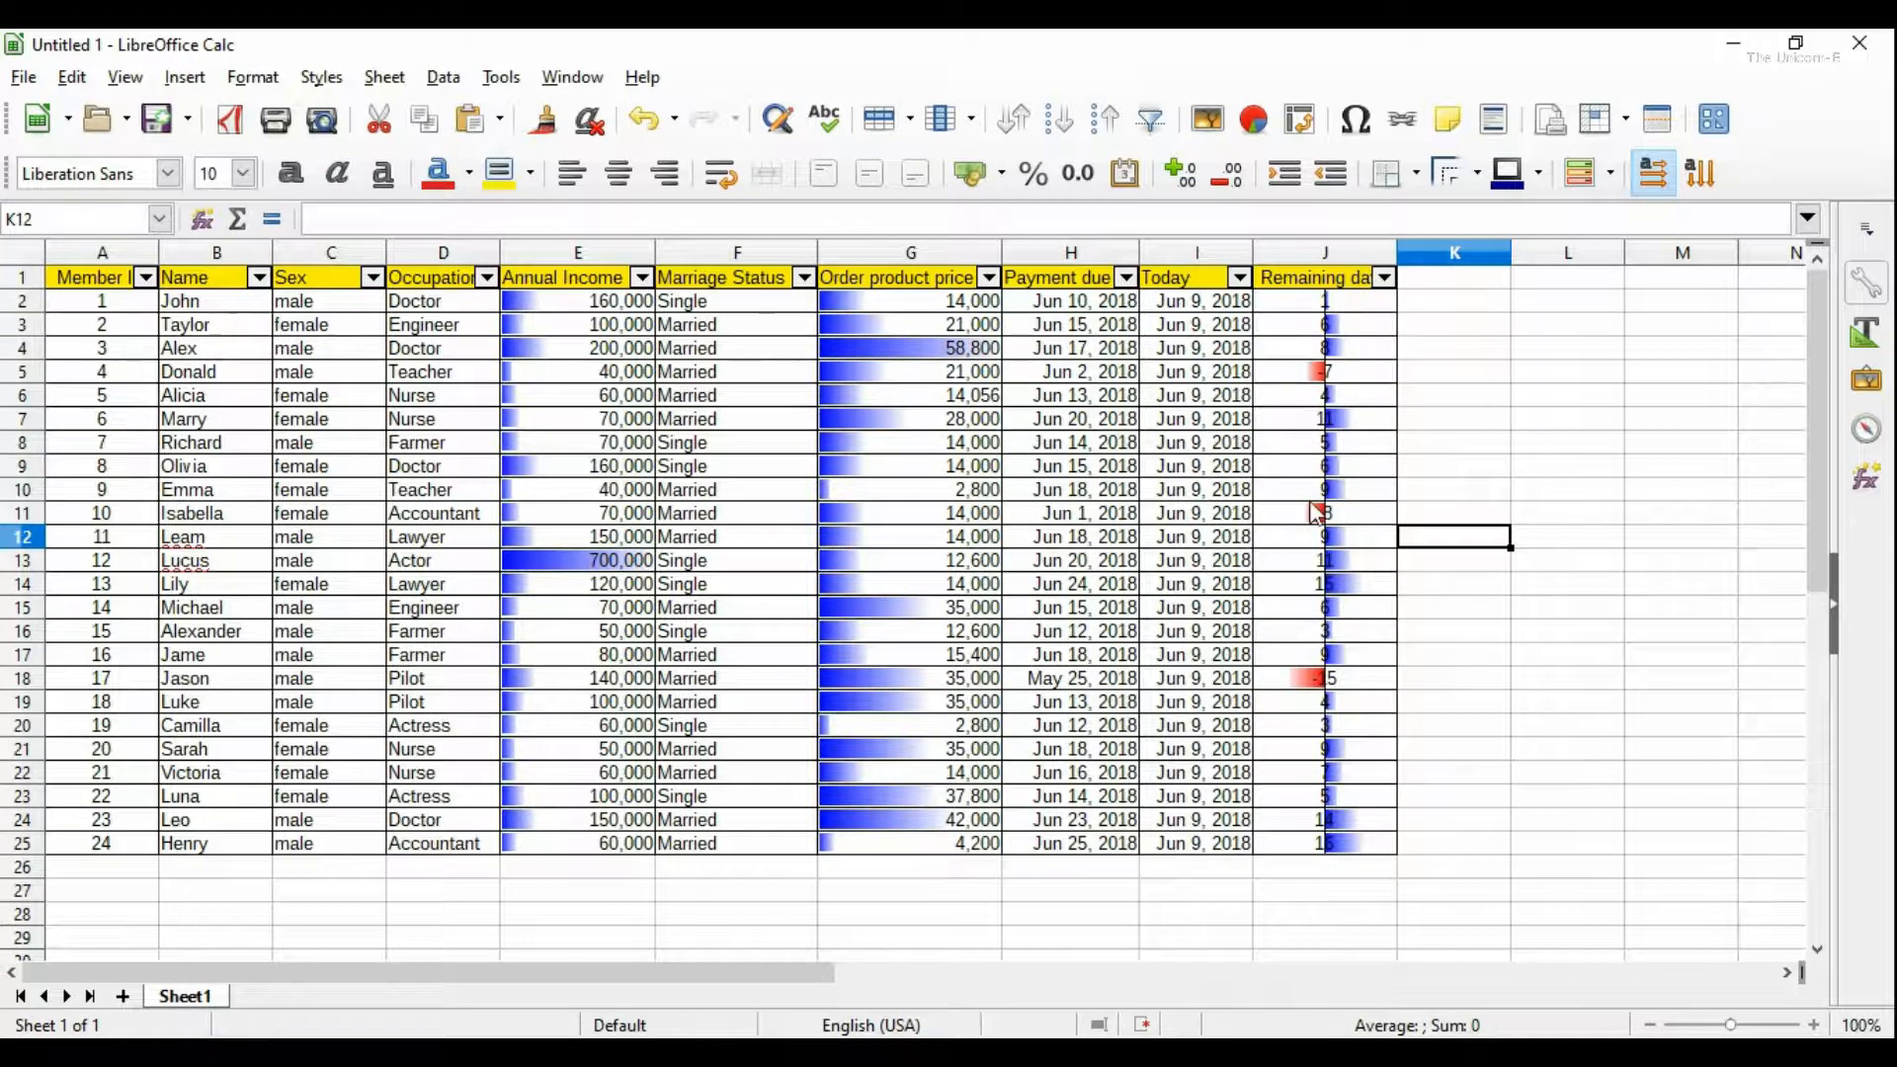
Step: Change both the minimum and maximum limits of the Remaining days data bars in J2:J25 to Automatic
left_click(1342, 298)
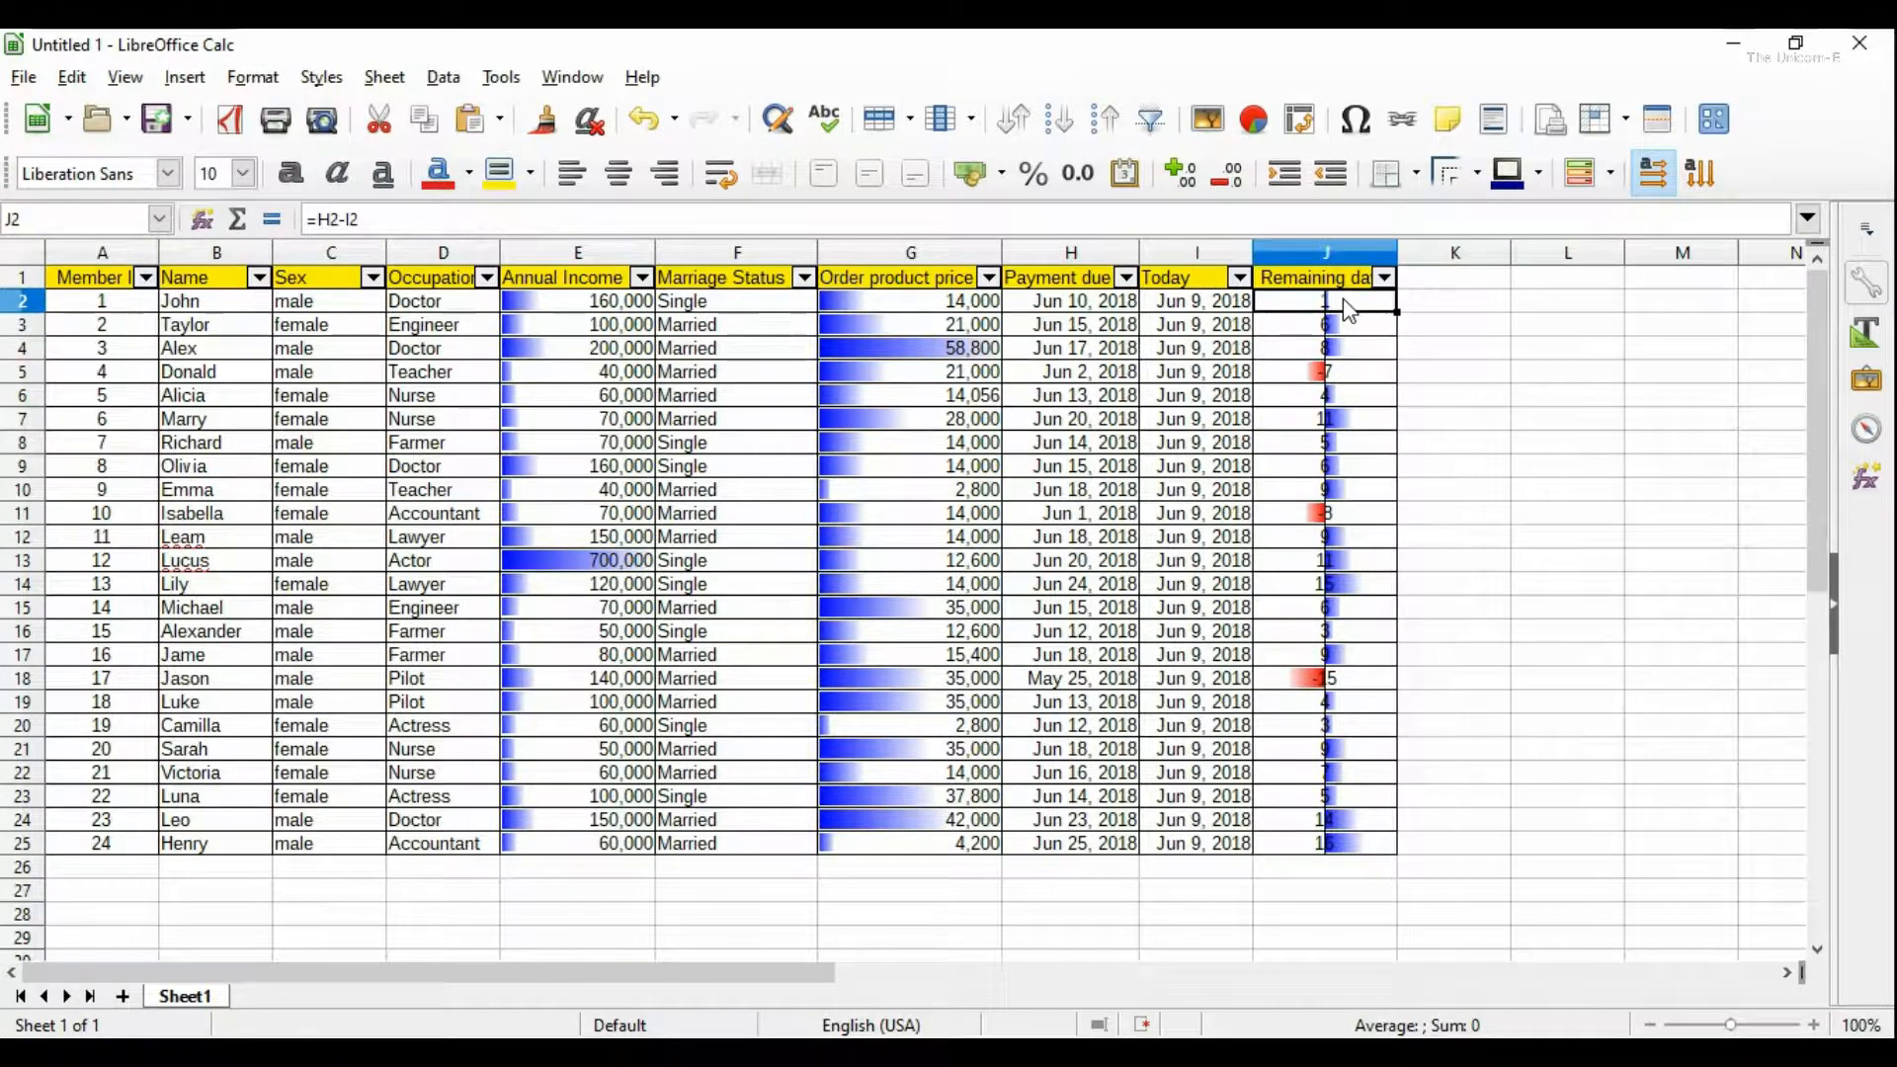
left_click(1343, 854, "shift")
left_click(1611, 173)
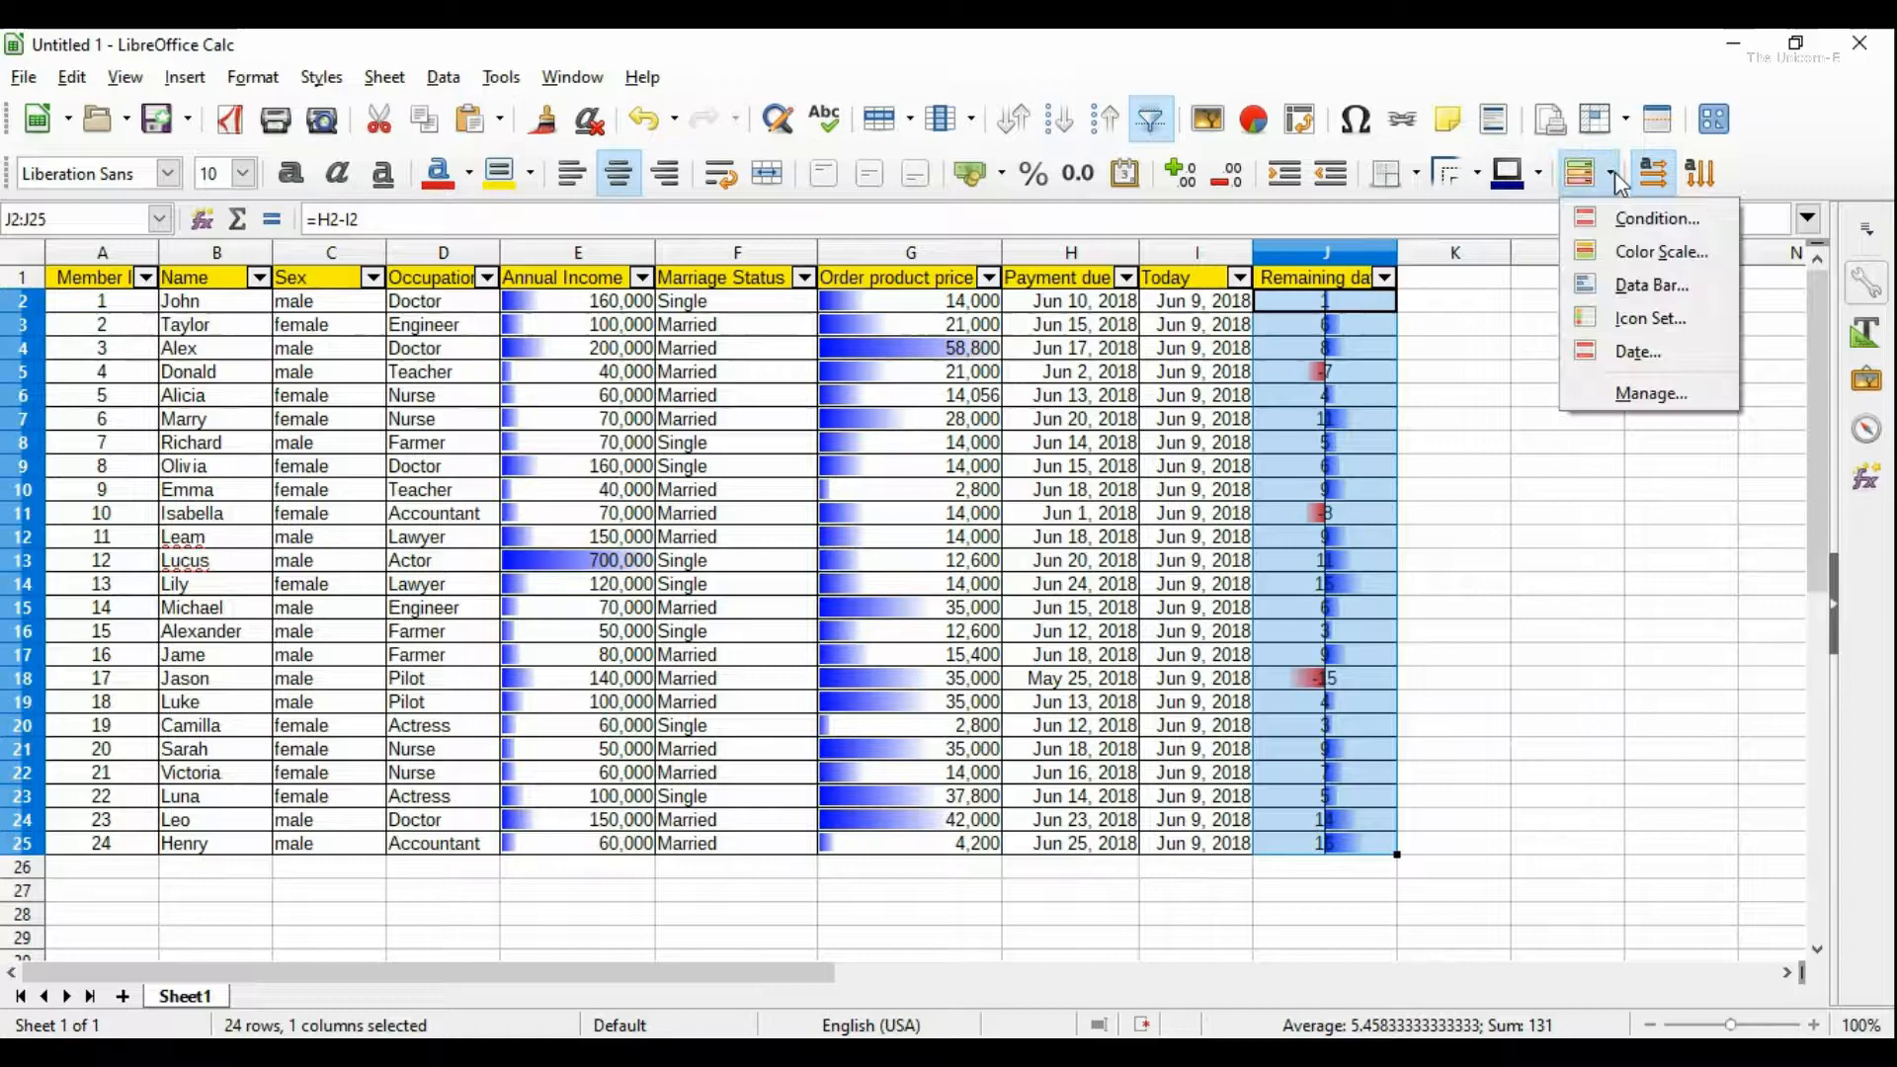
left_click(1643, 283)
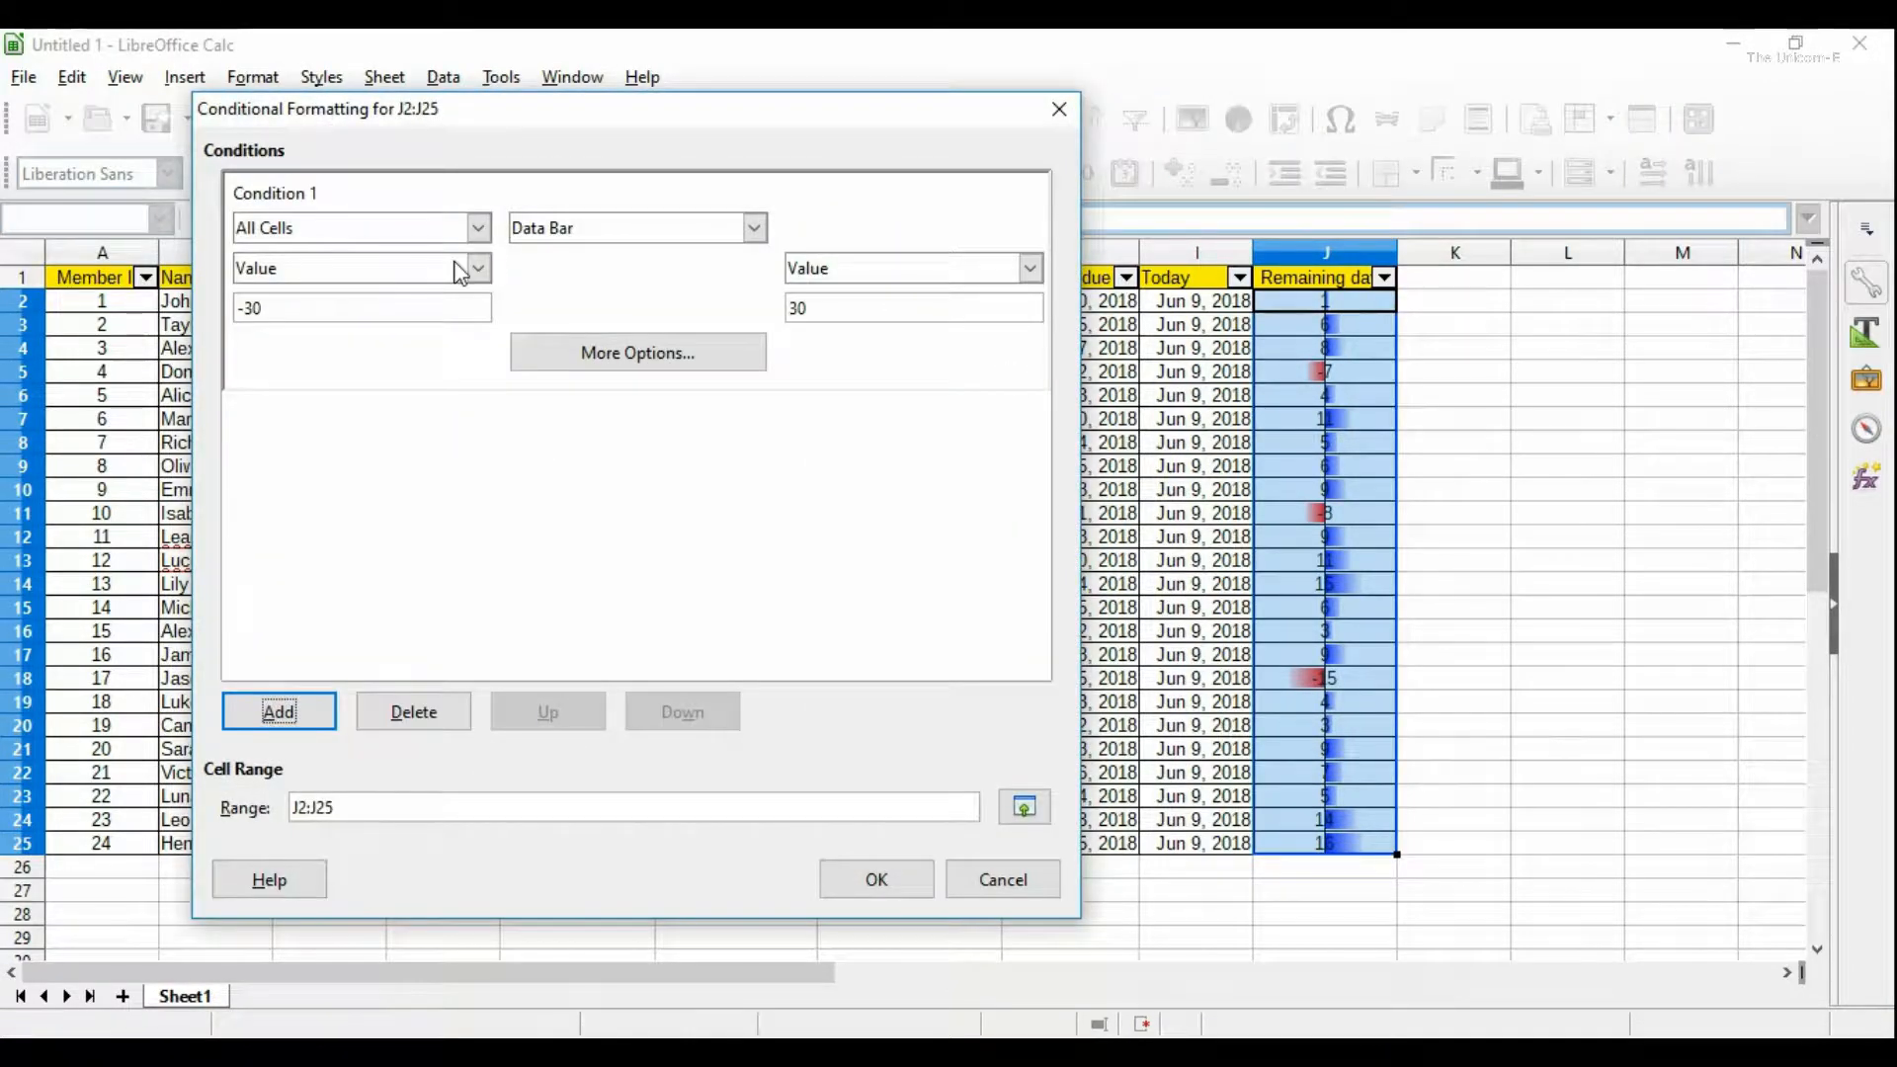
left_click(460, 273)
left_click(395, 294)
left_click(948, 273)
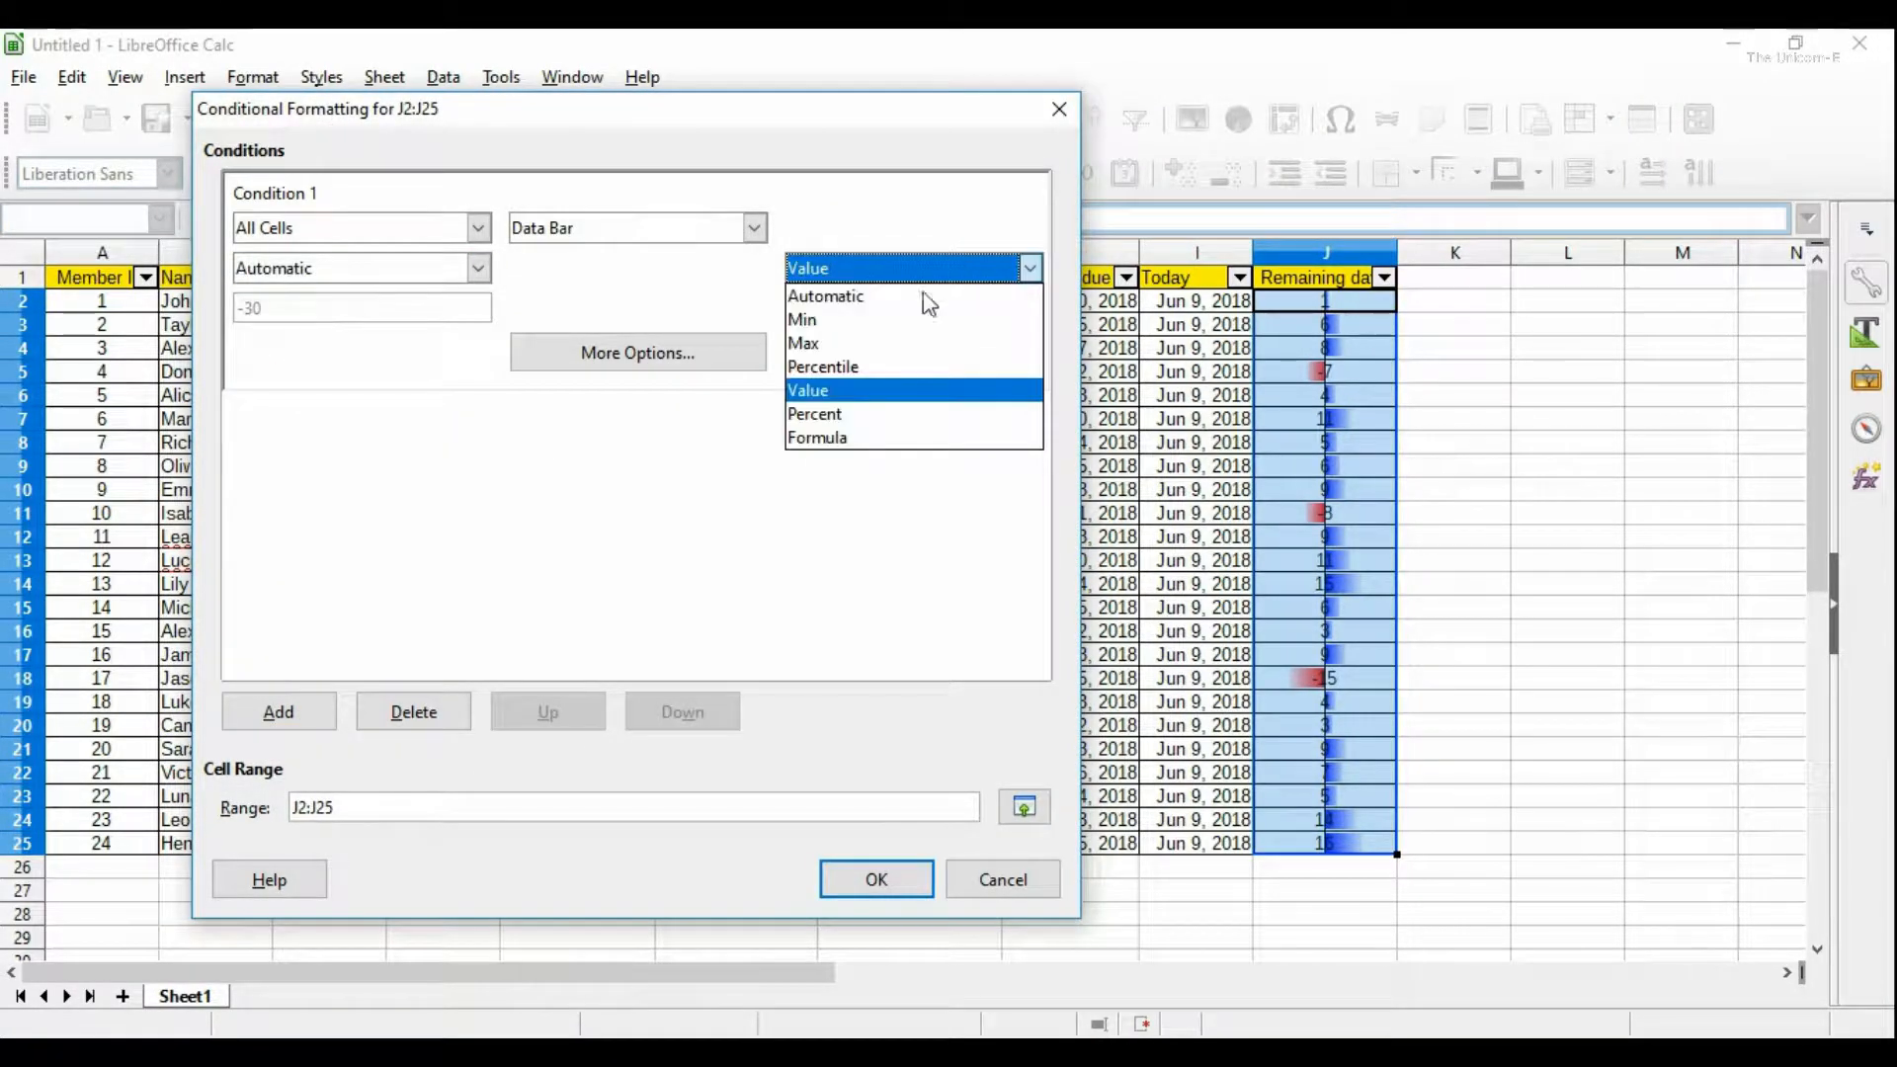
left_click(918, 296)
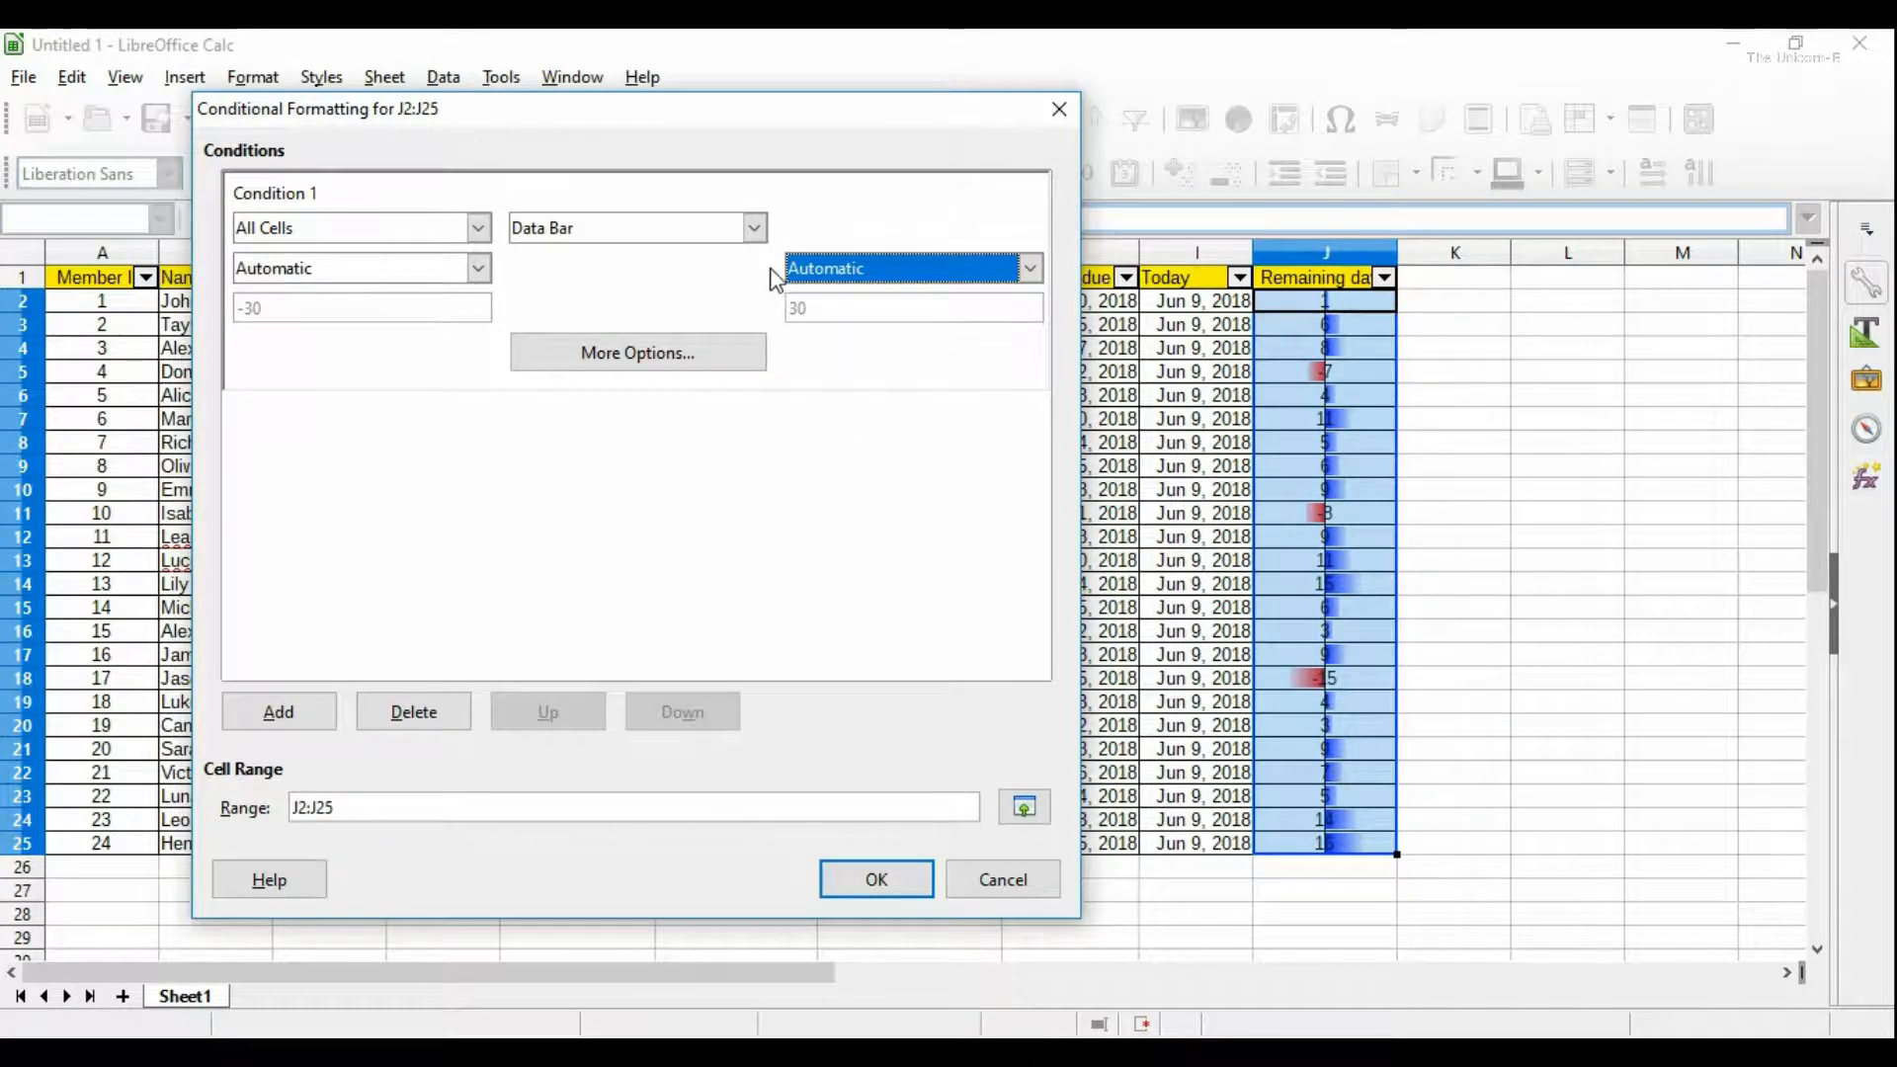
left_click(870, 878)
left_click(1453, 395)
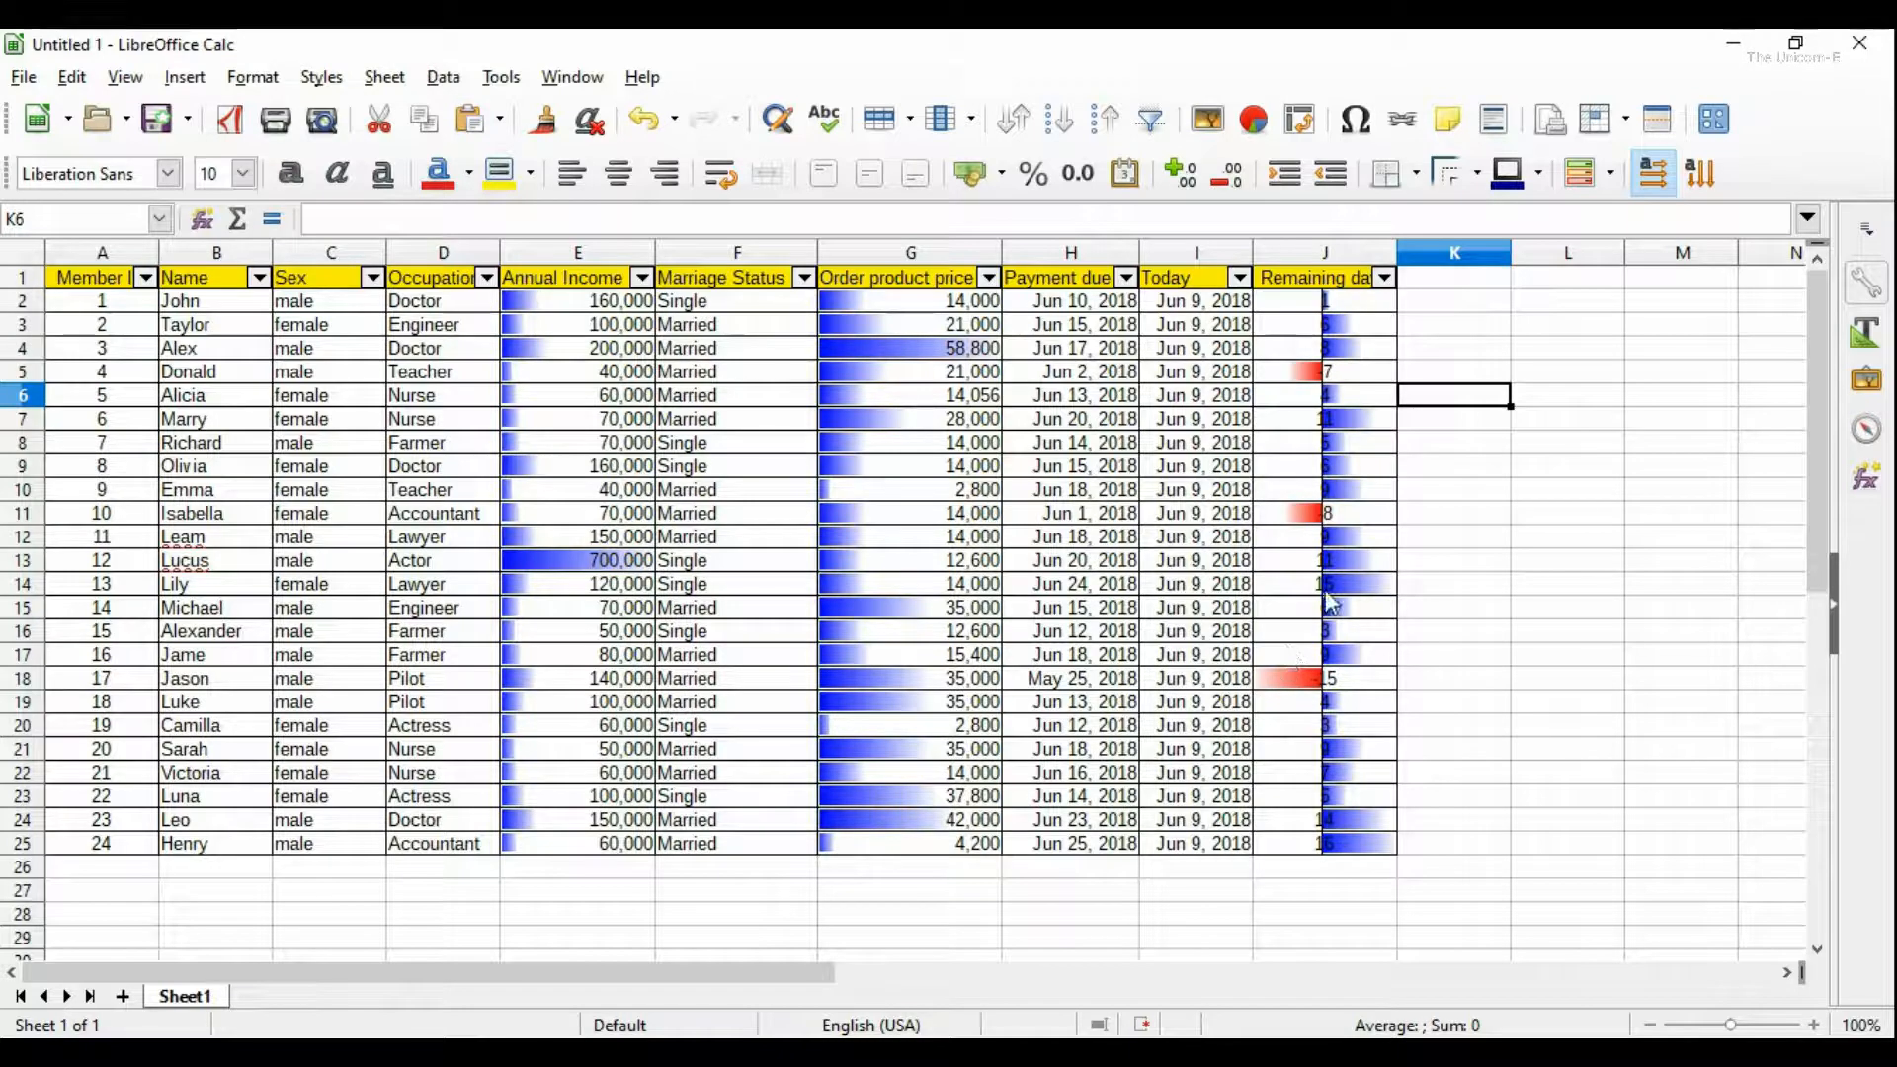
left_click(1559, 494)
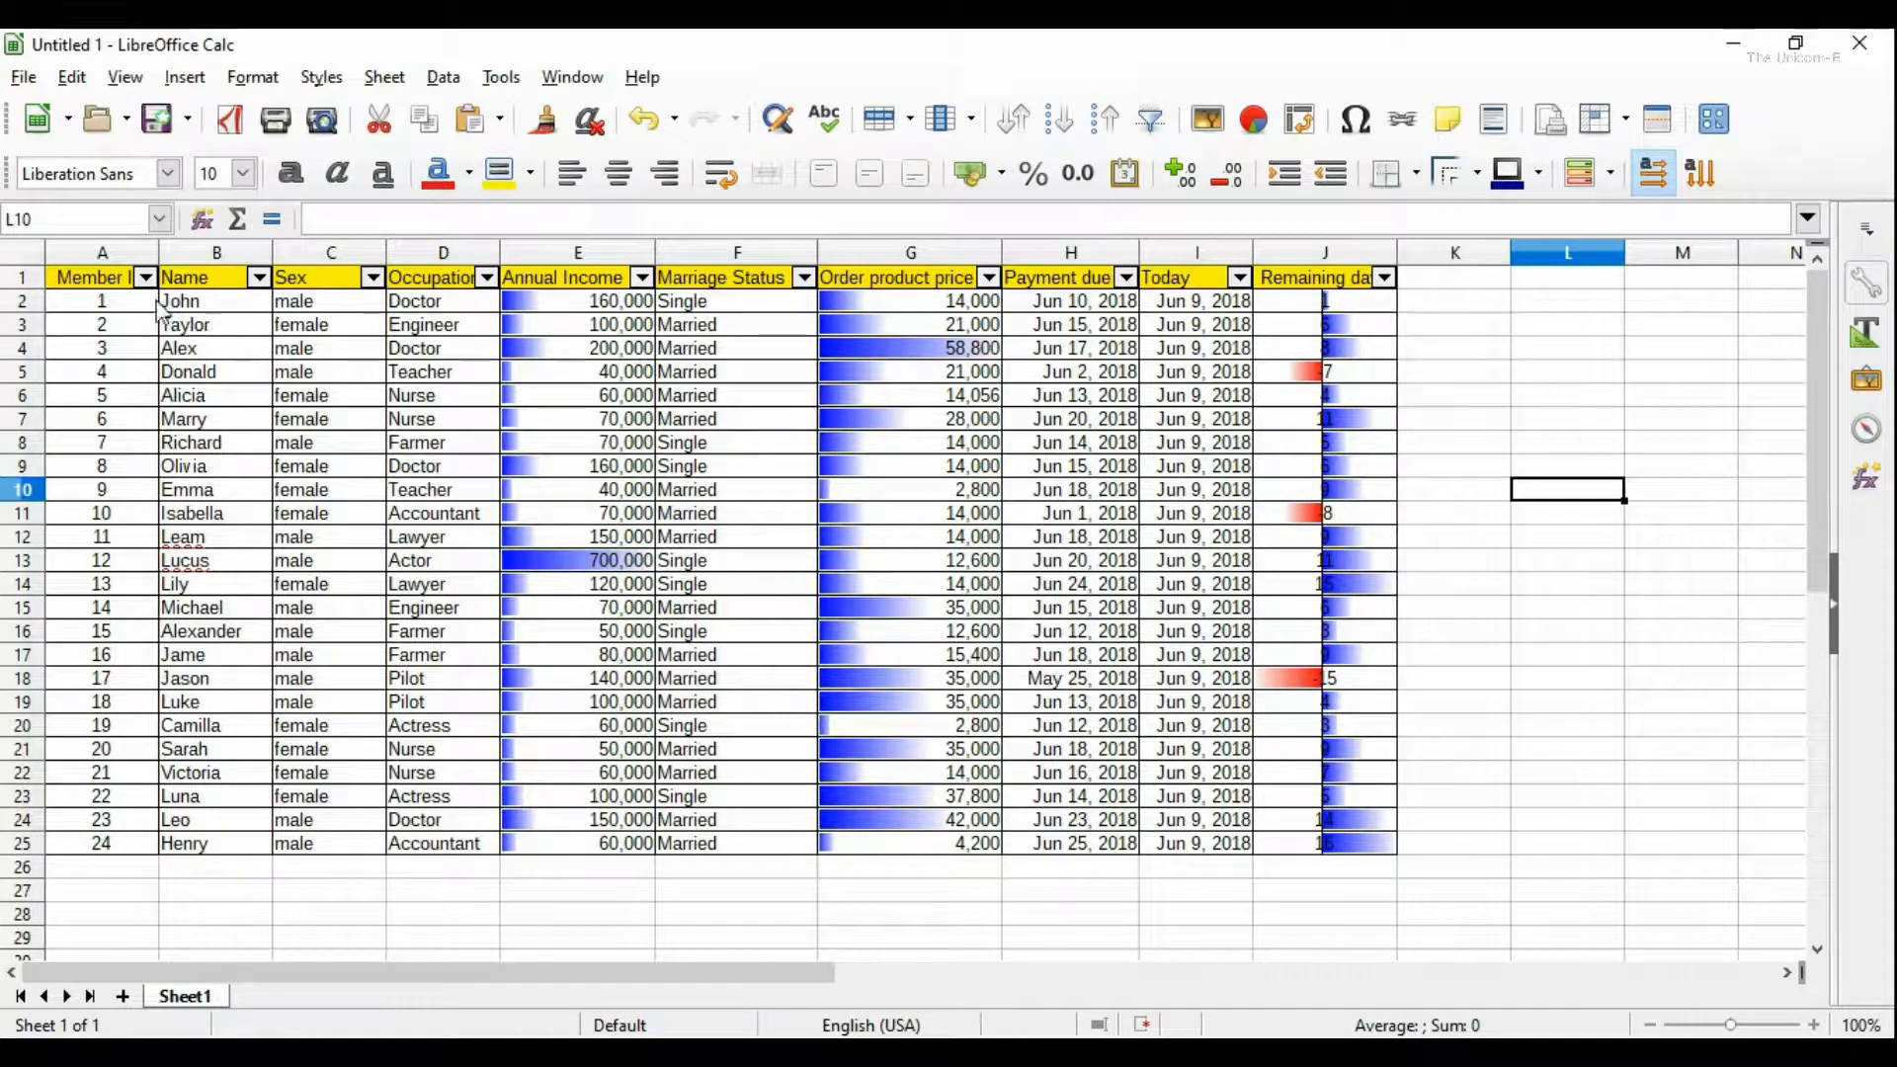
Step: Start a new pivot table using the whole member table A1:J25, including headers, as the current selection source
left_click(94, 282)
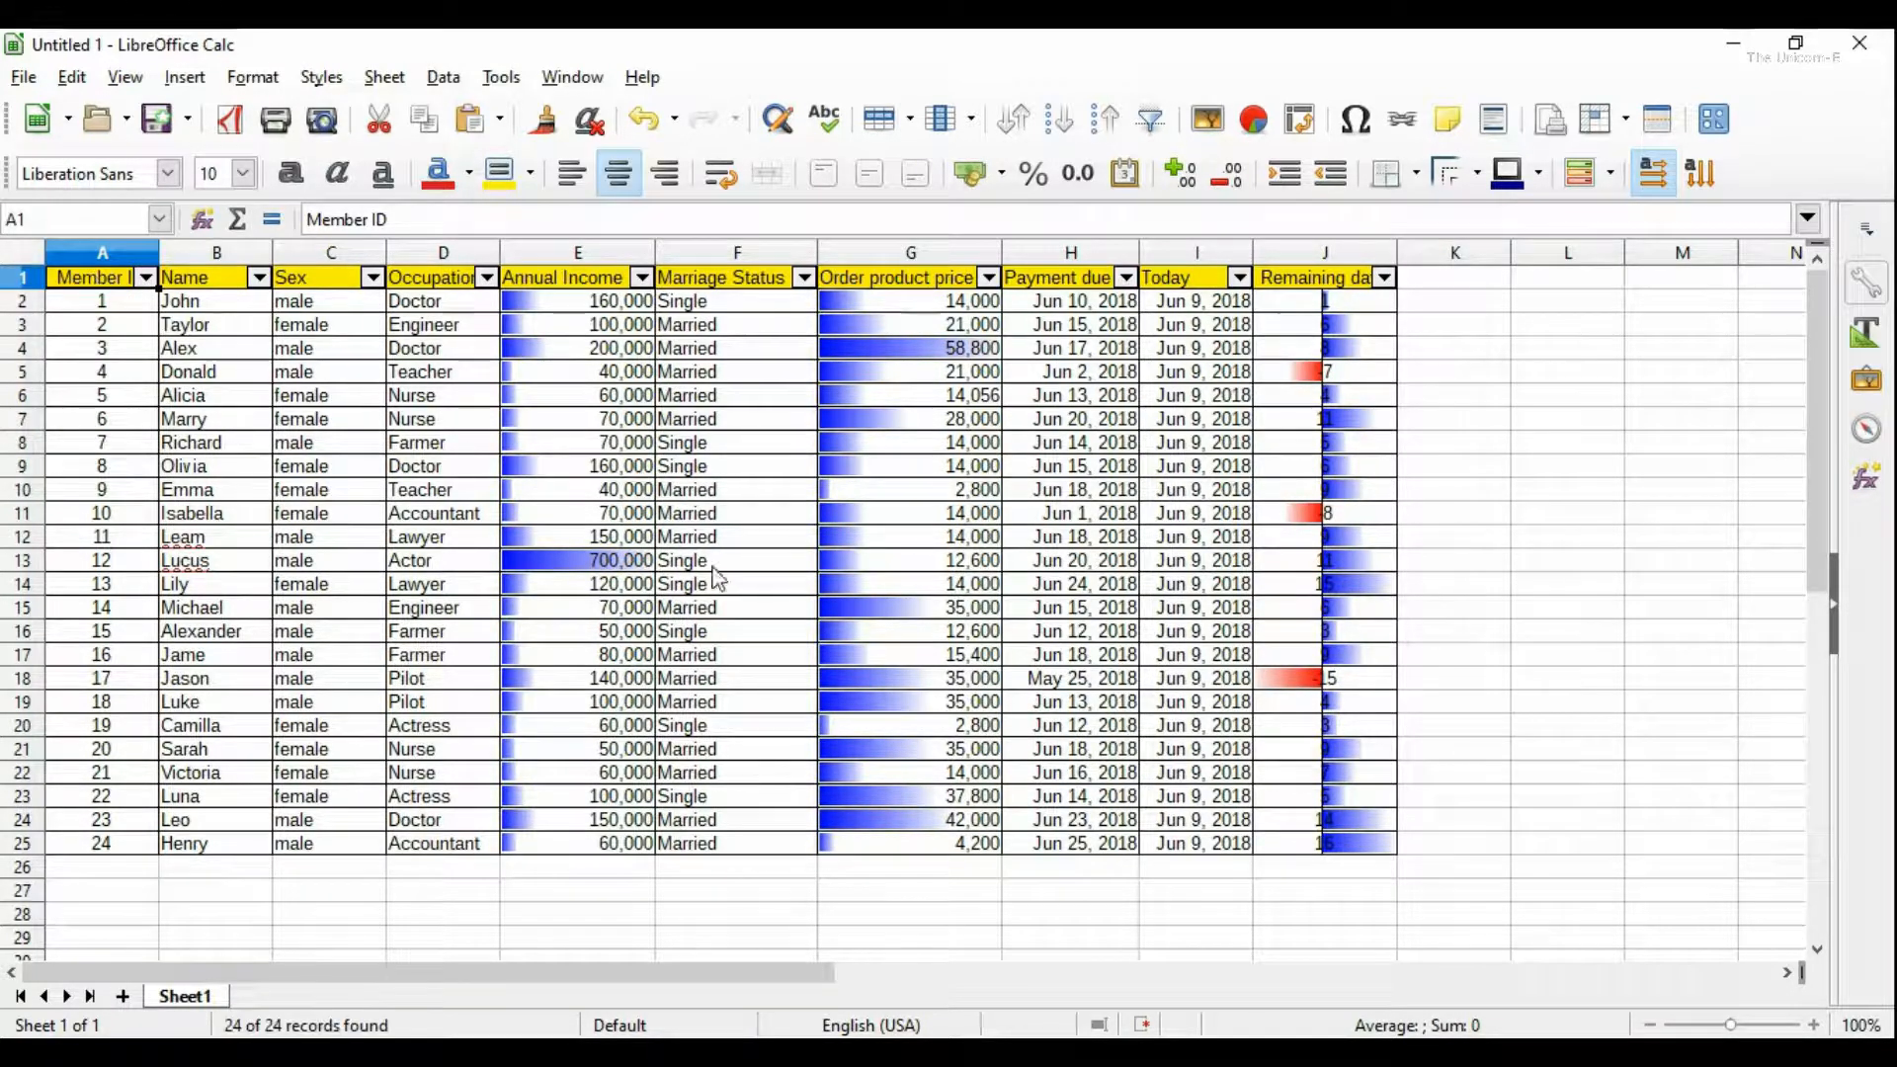
left_click(1368, 852, "shift")
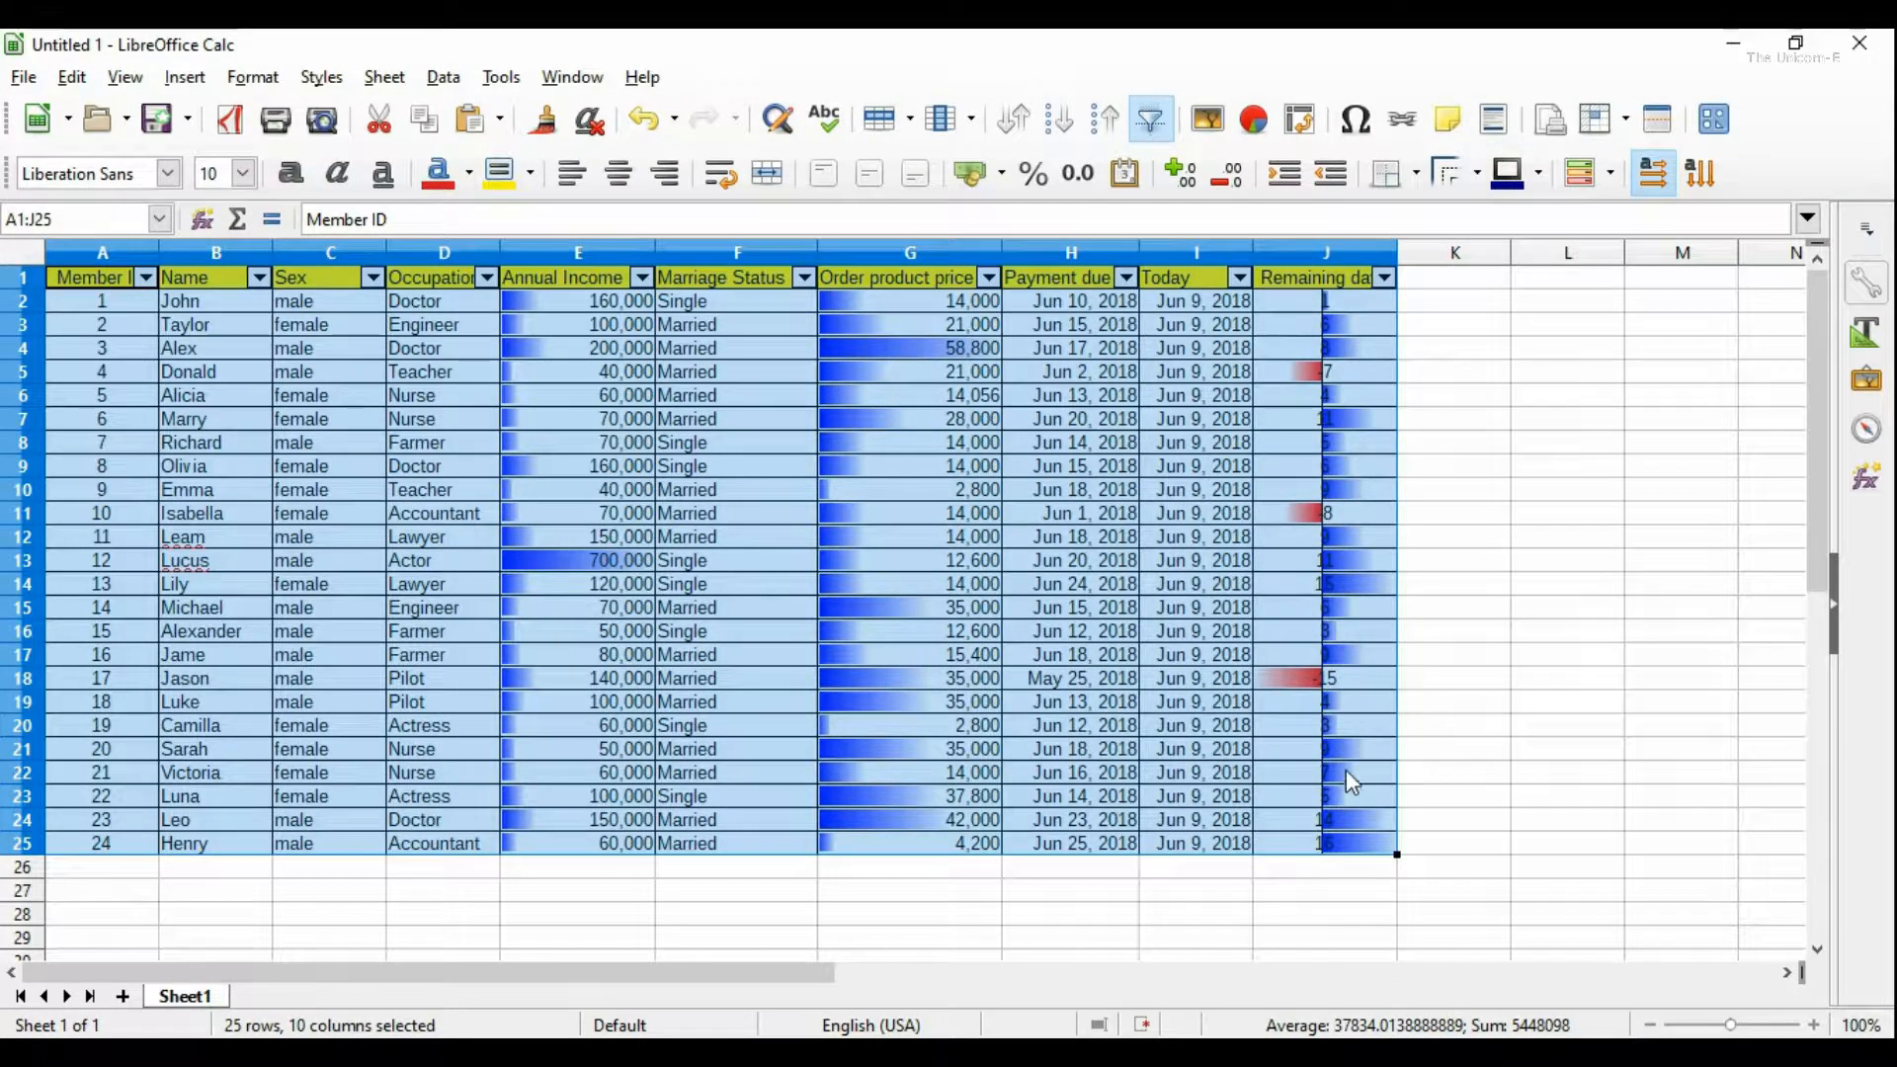
left_click(443, 77)
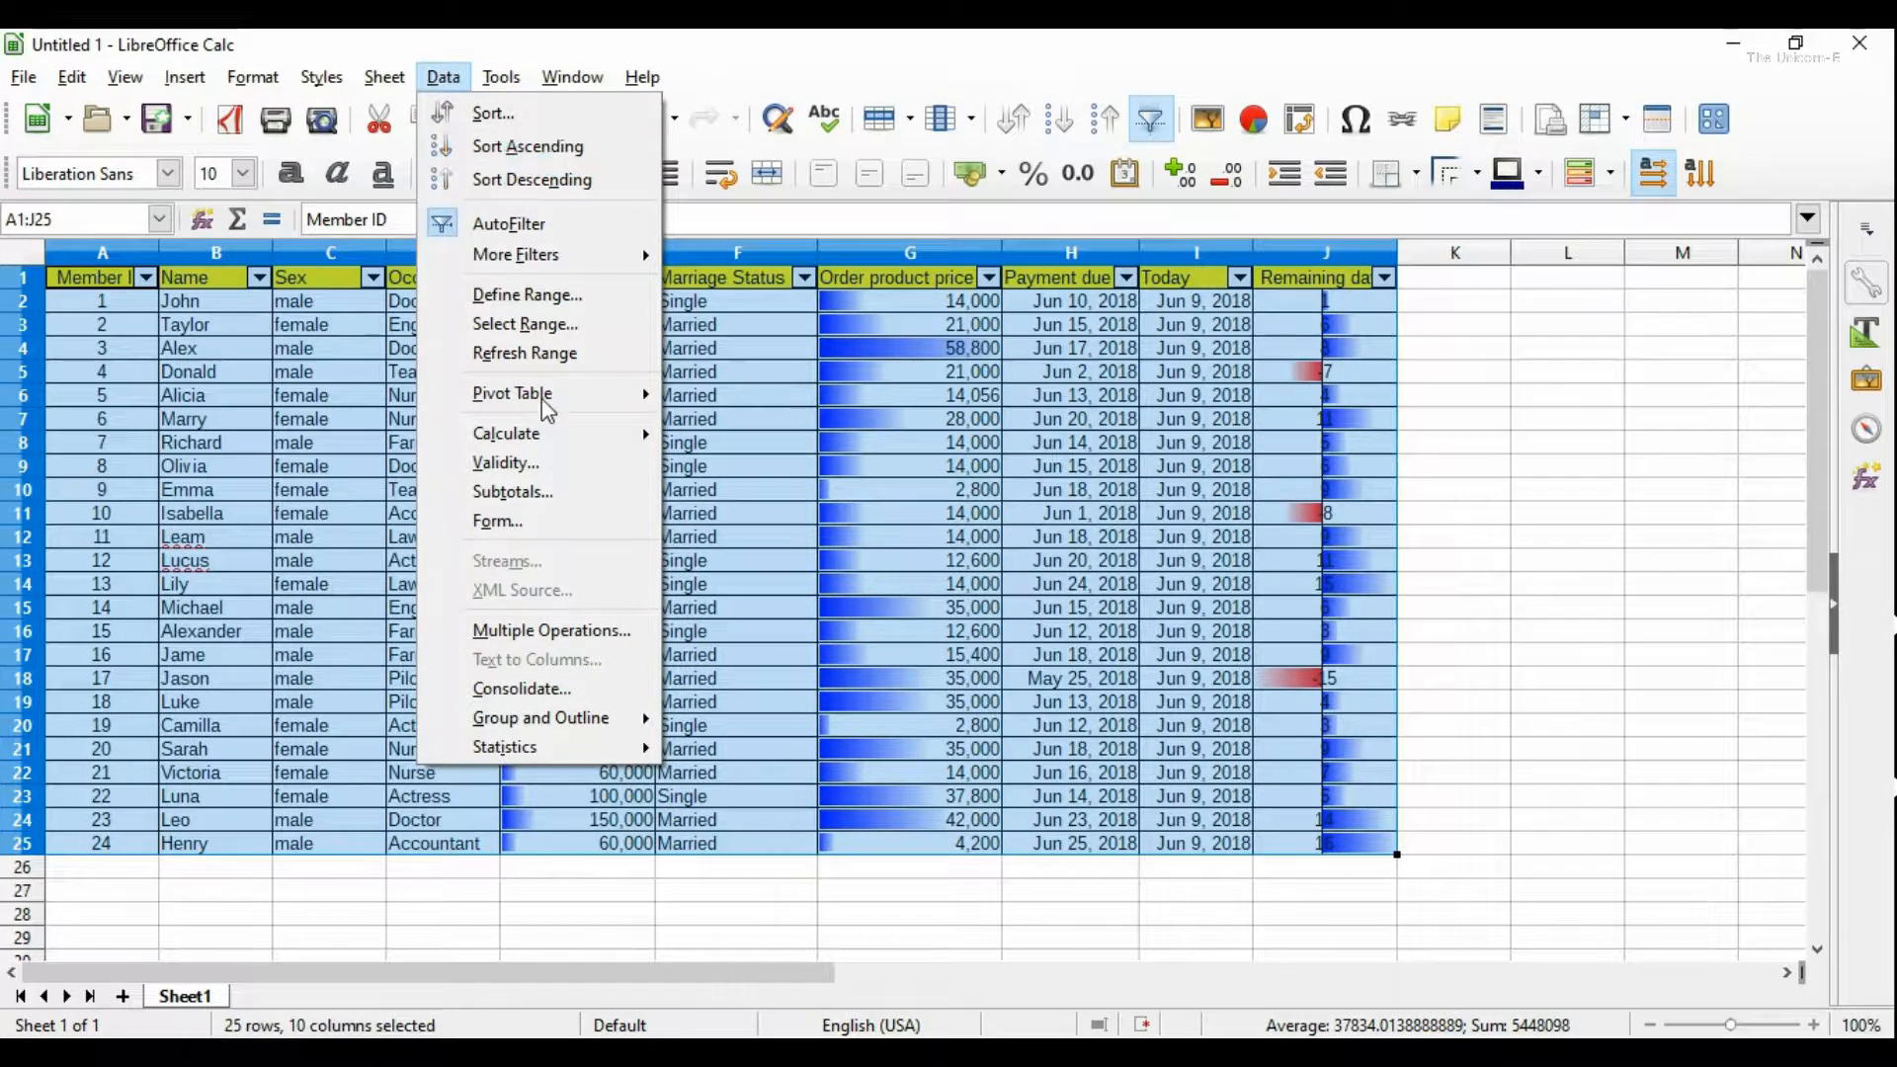
mouse_move(545, 393)
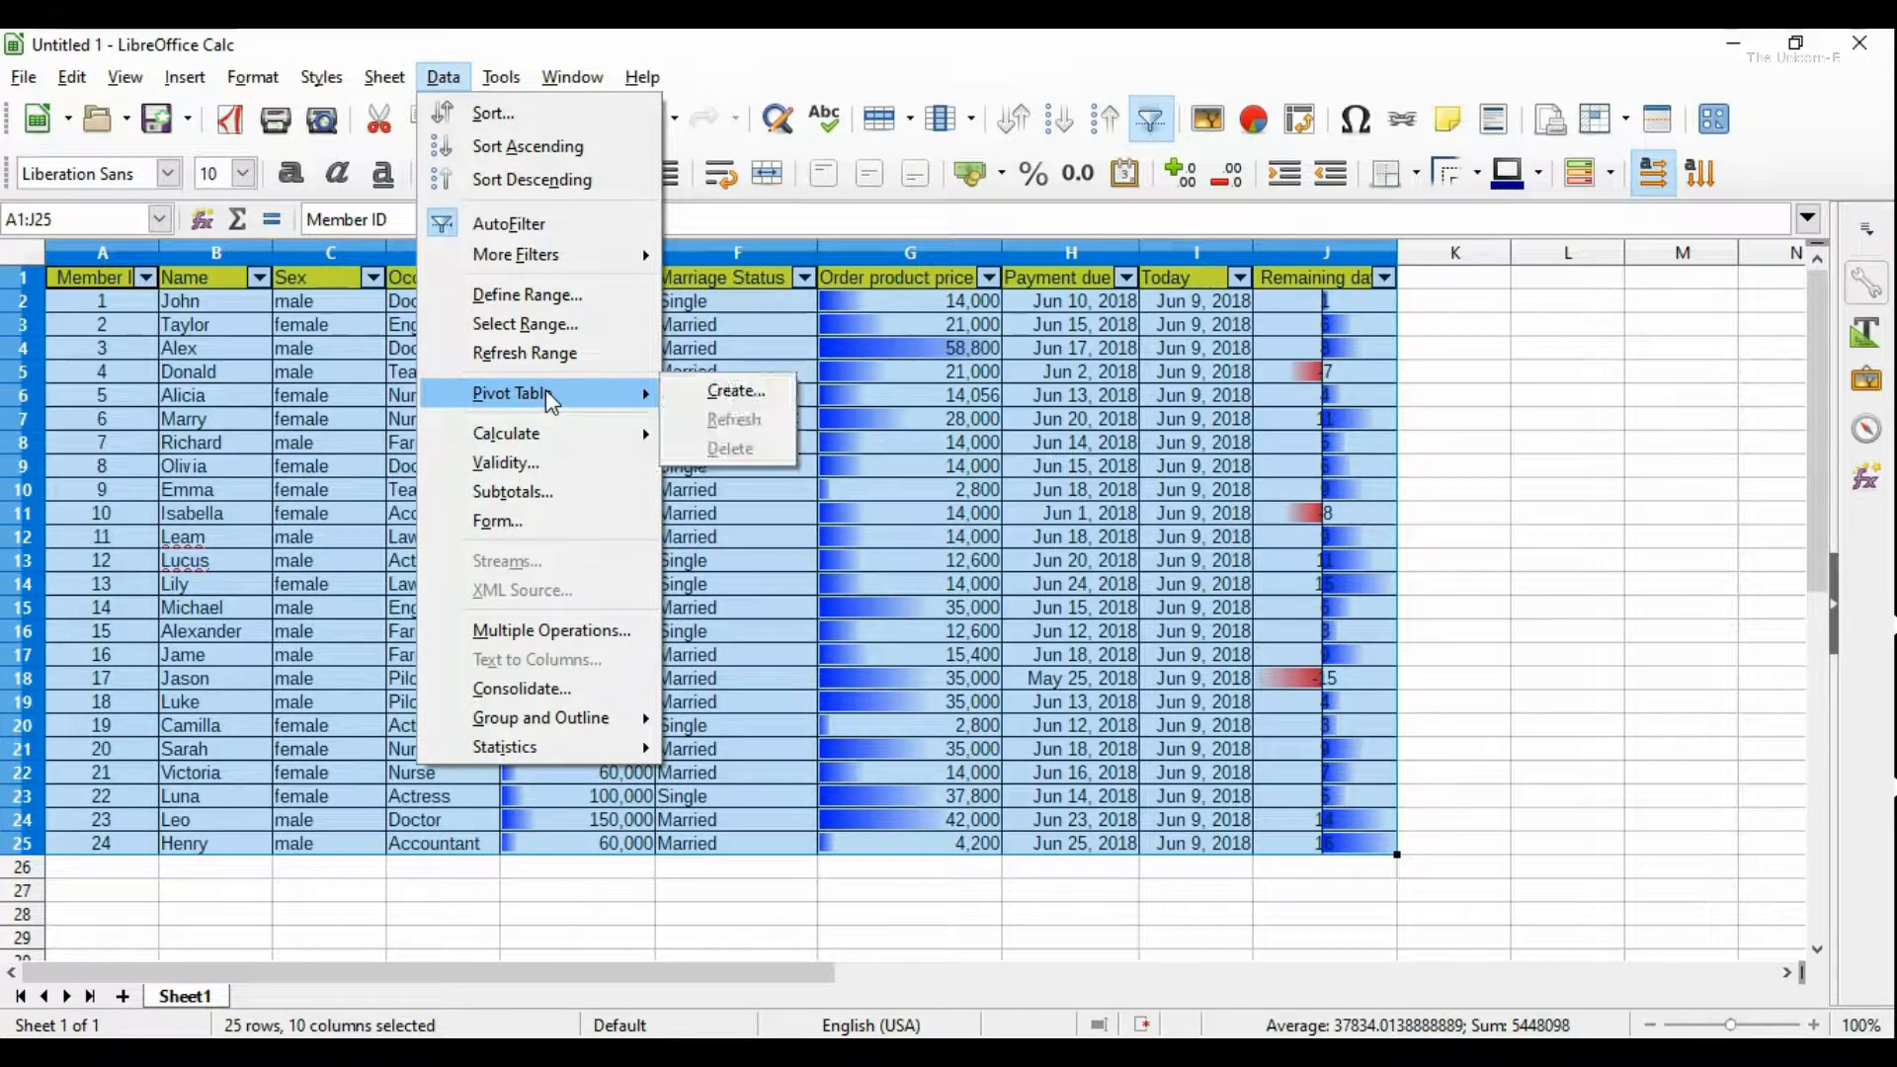
left_click(736, 393)
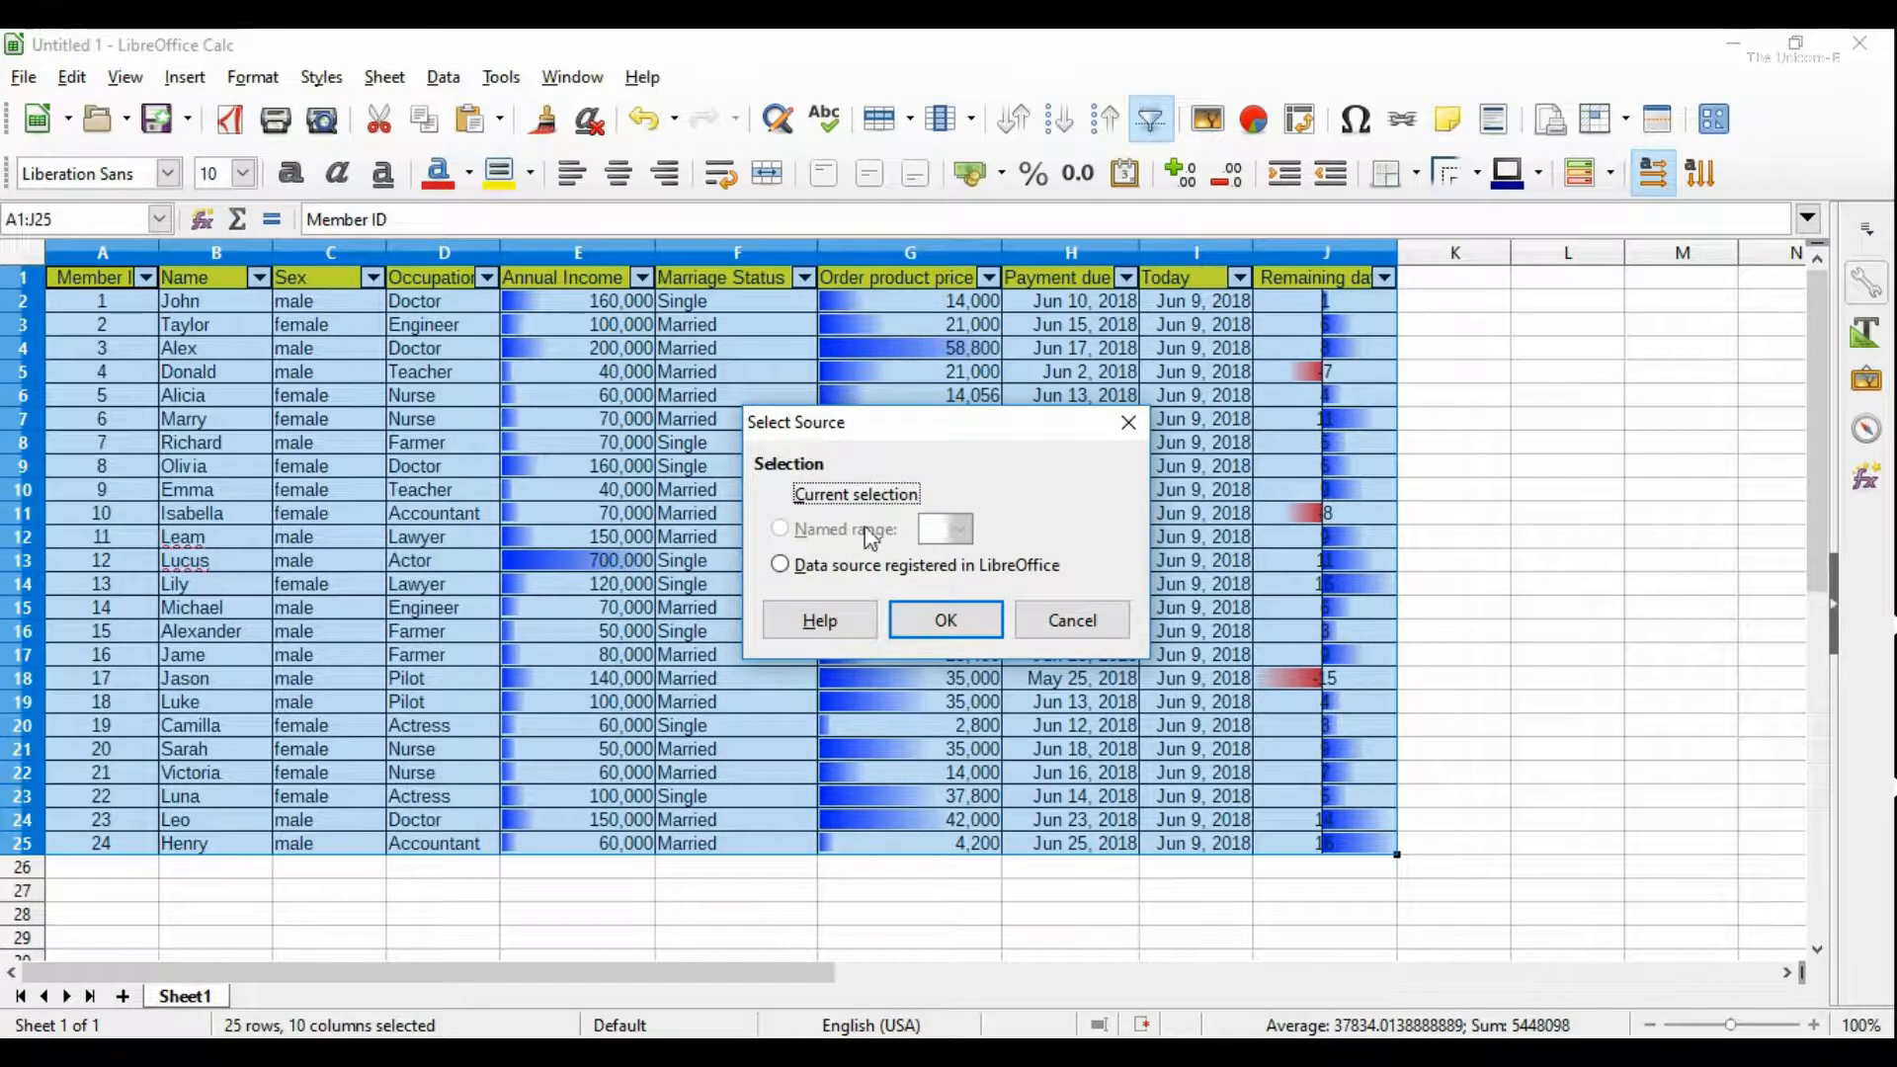
left_click(927, 623)
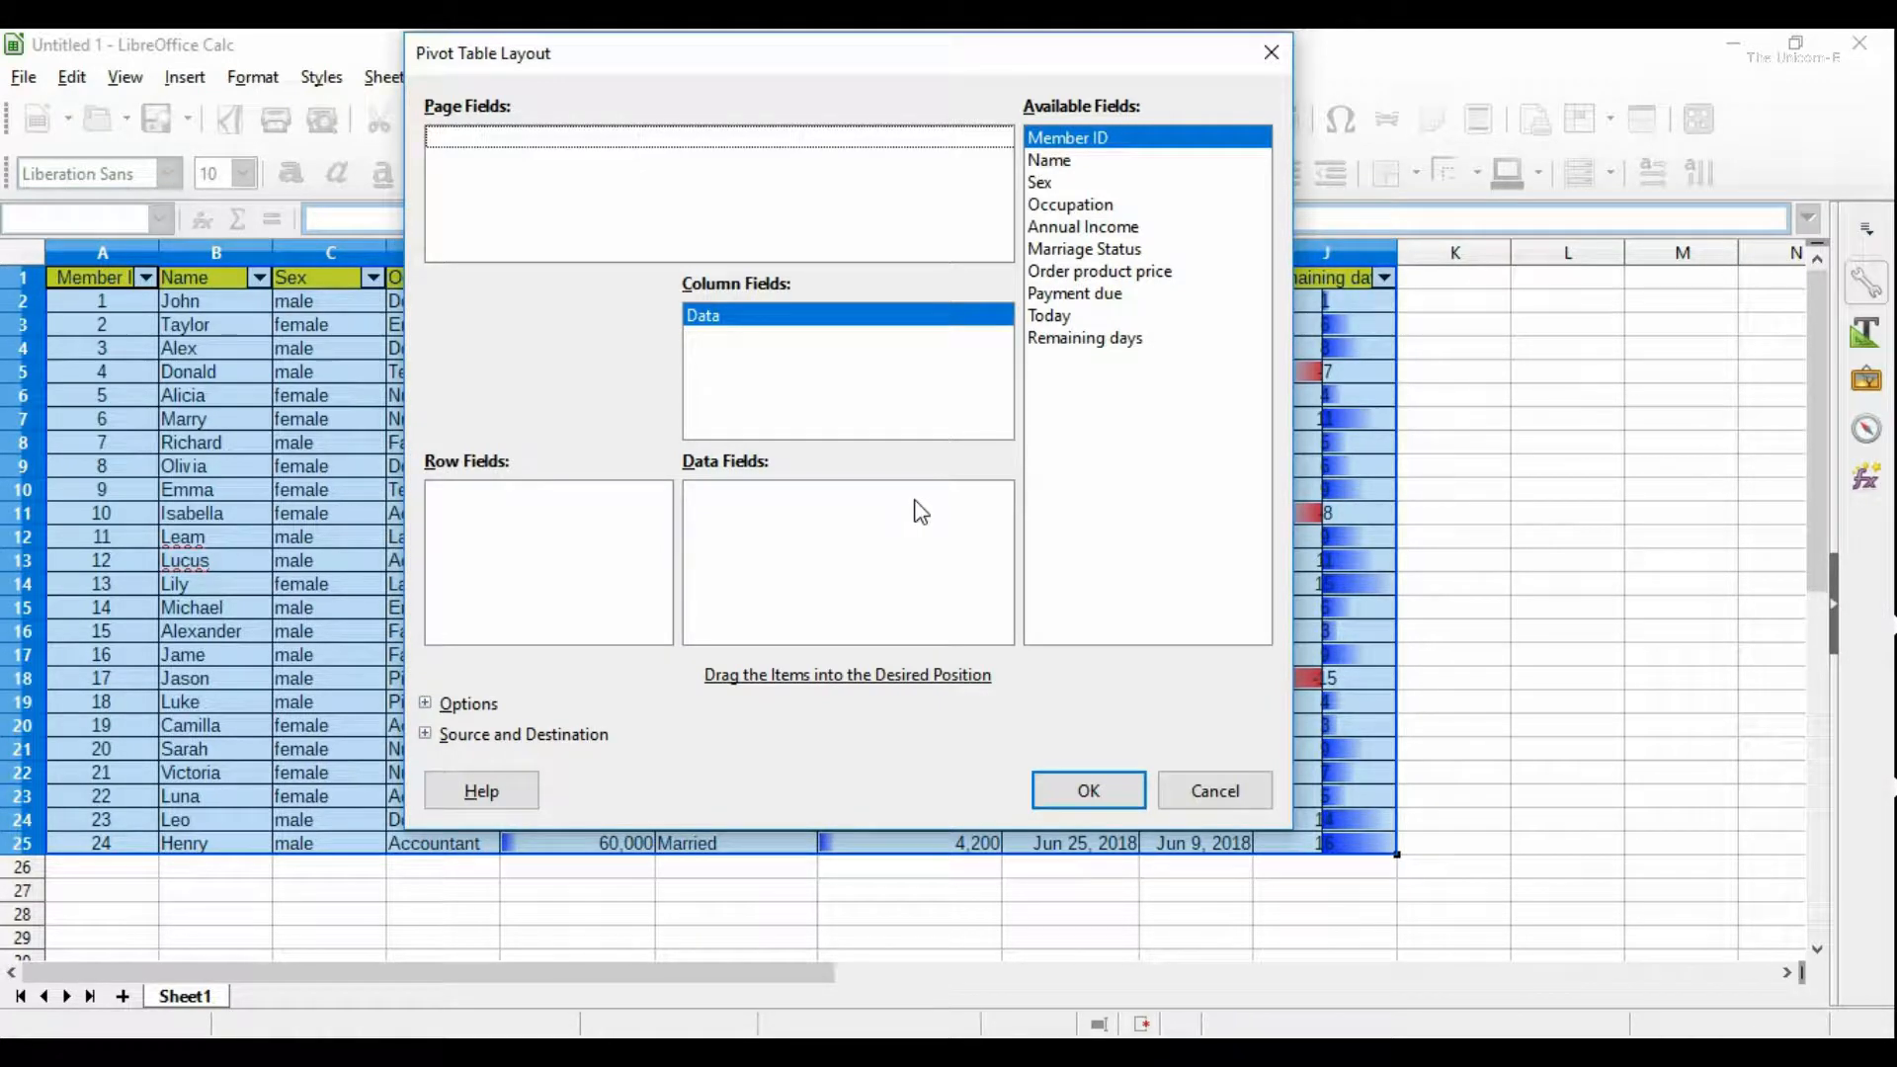
Step: Create the pivot table with Occupation as the row field and Occupation as a data field using the Count function
left_click(1097, 205)
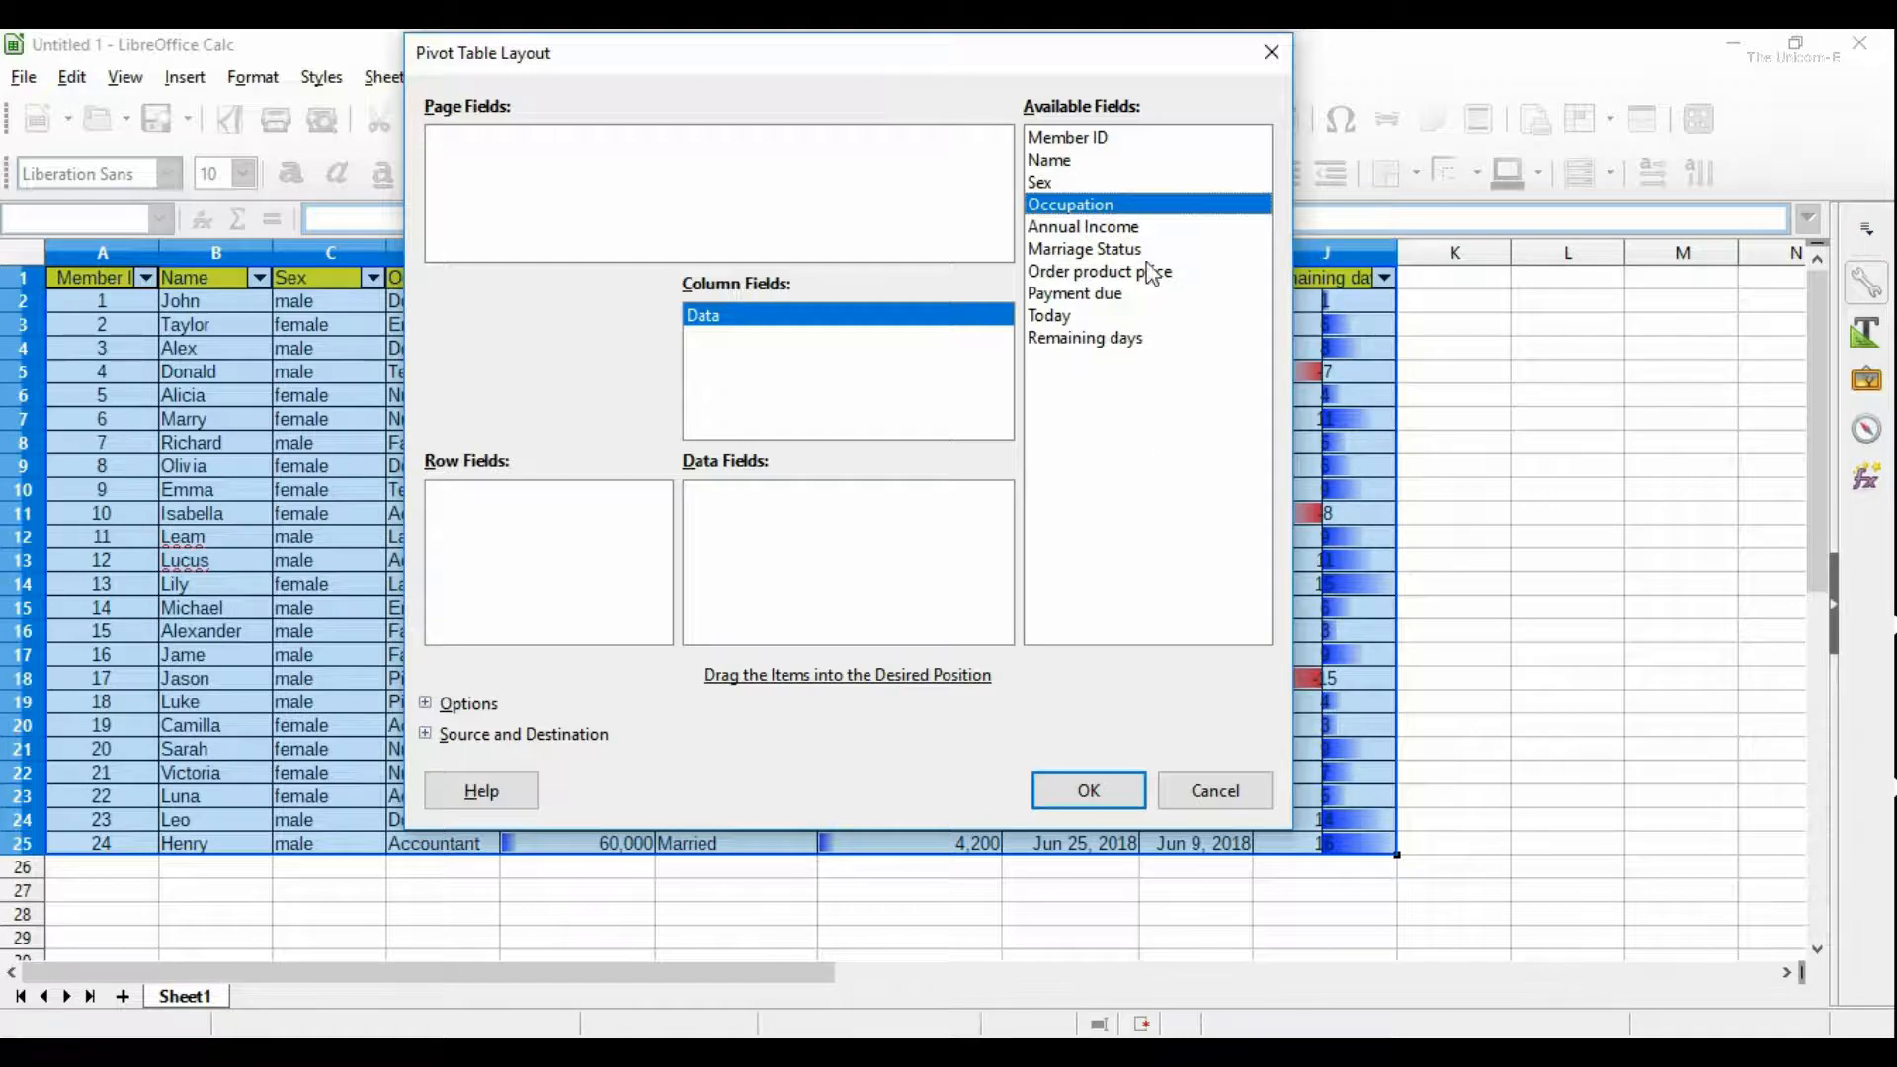
left_click_drag(1104, 212, 577, 571)
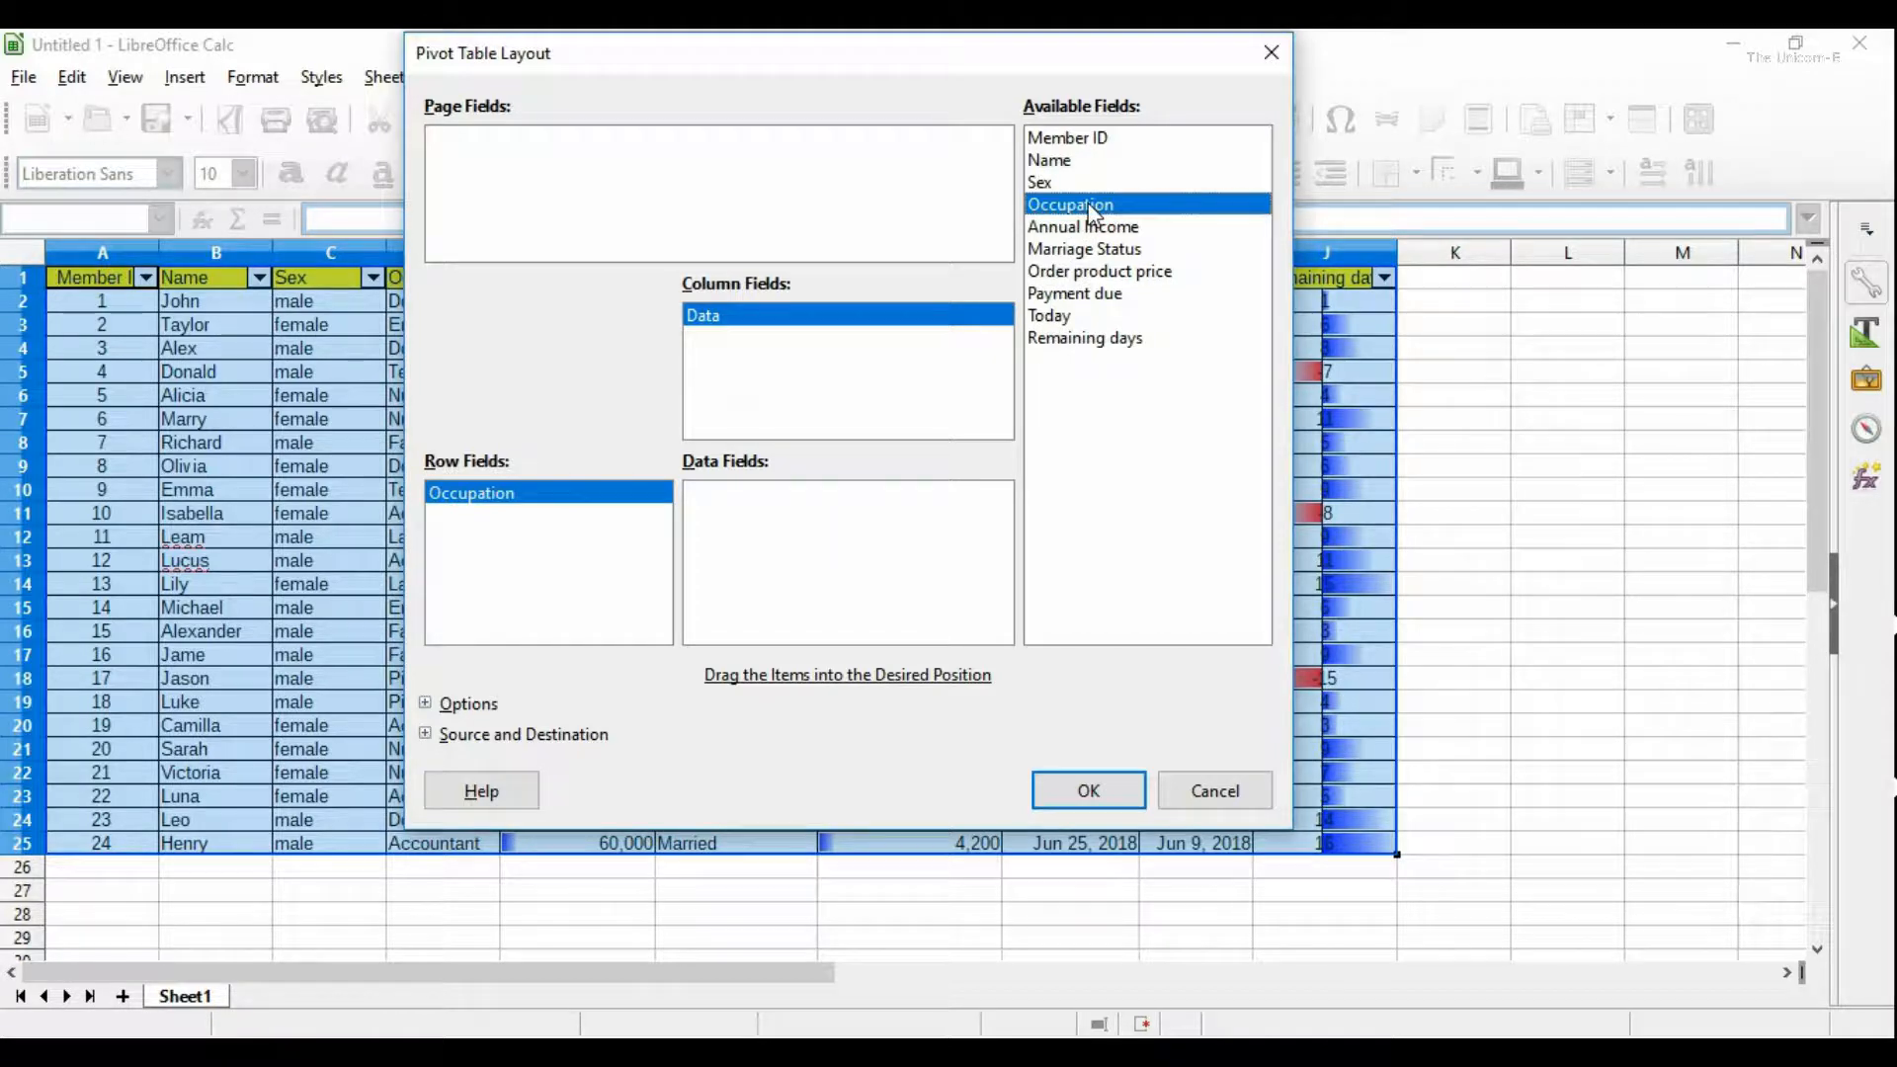
left_click_drag(1094, 210, 746, 566)
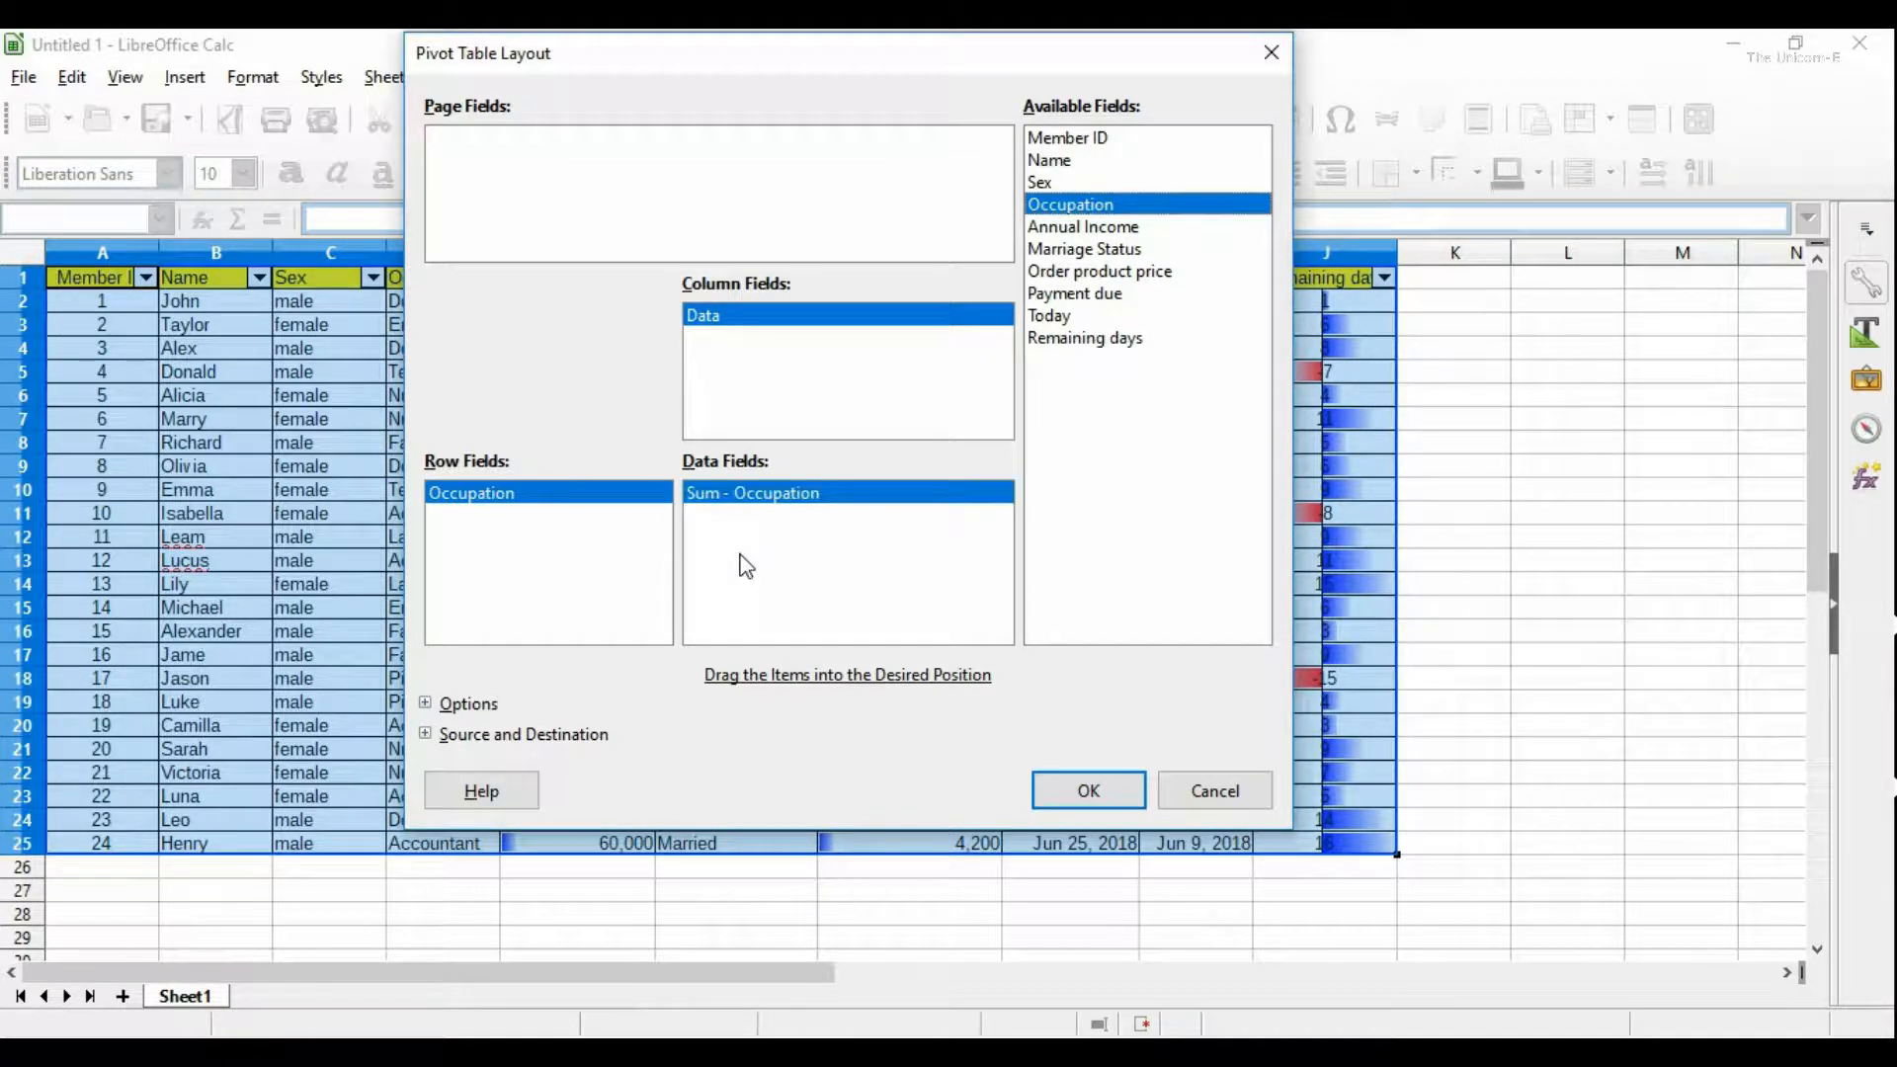
double_click(736, 494)
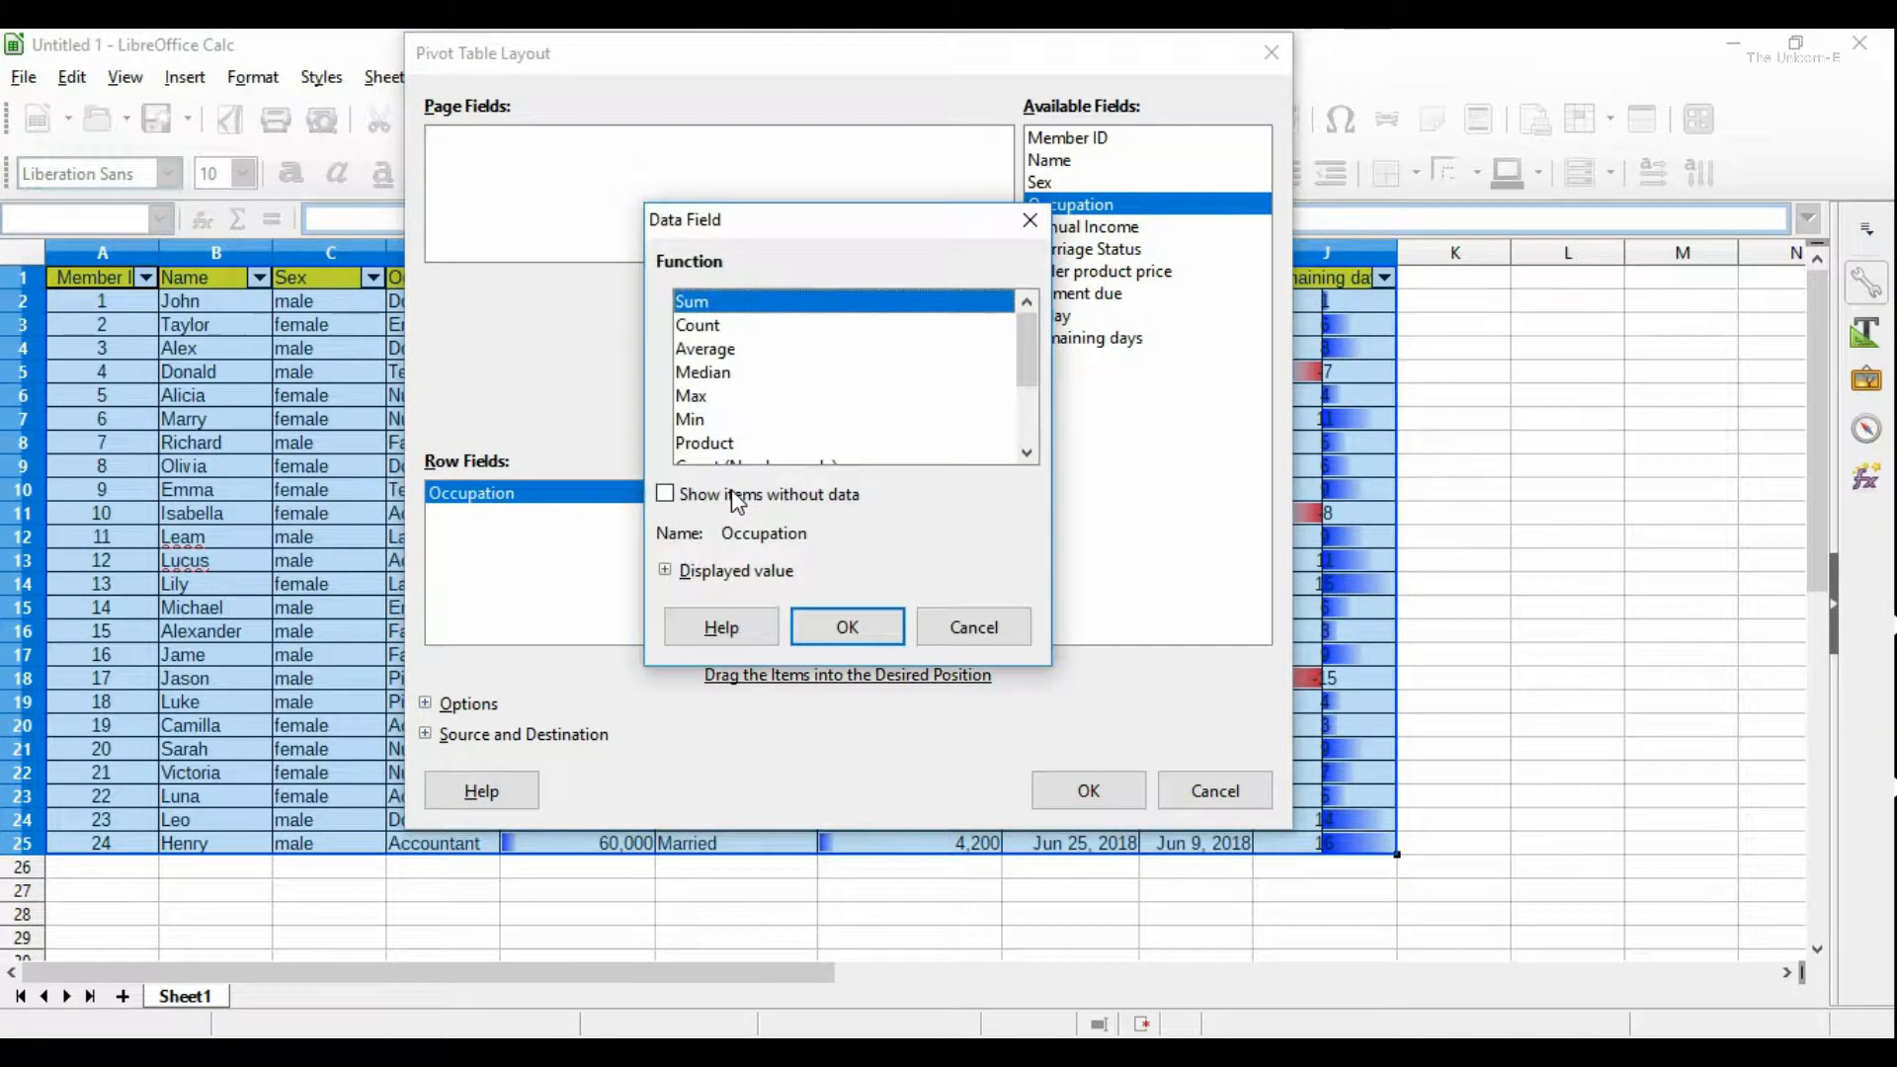
left_click(696, 326)
left_click(852, 620)
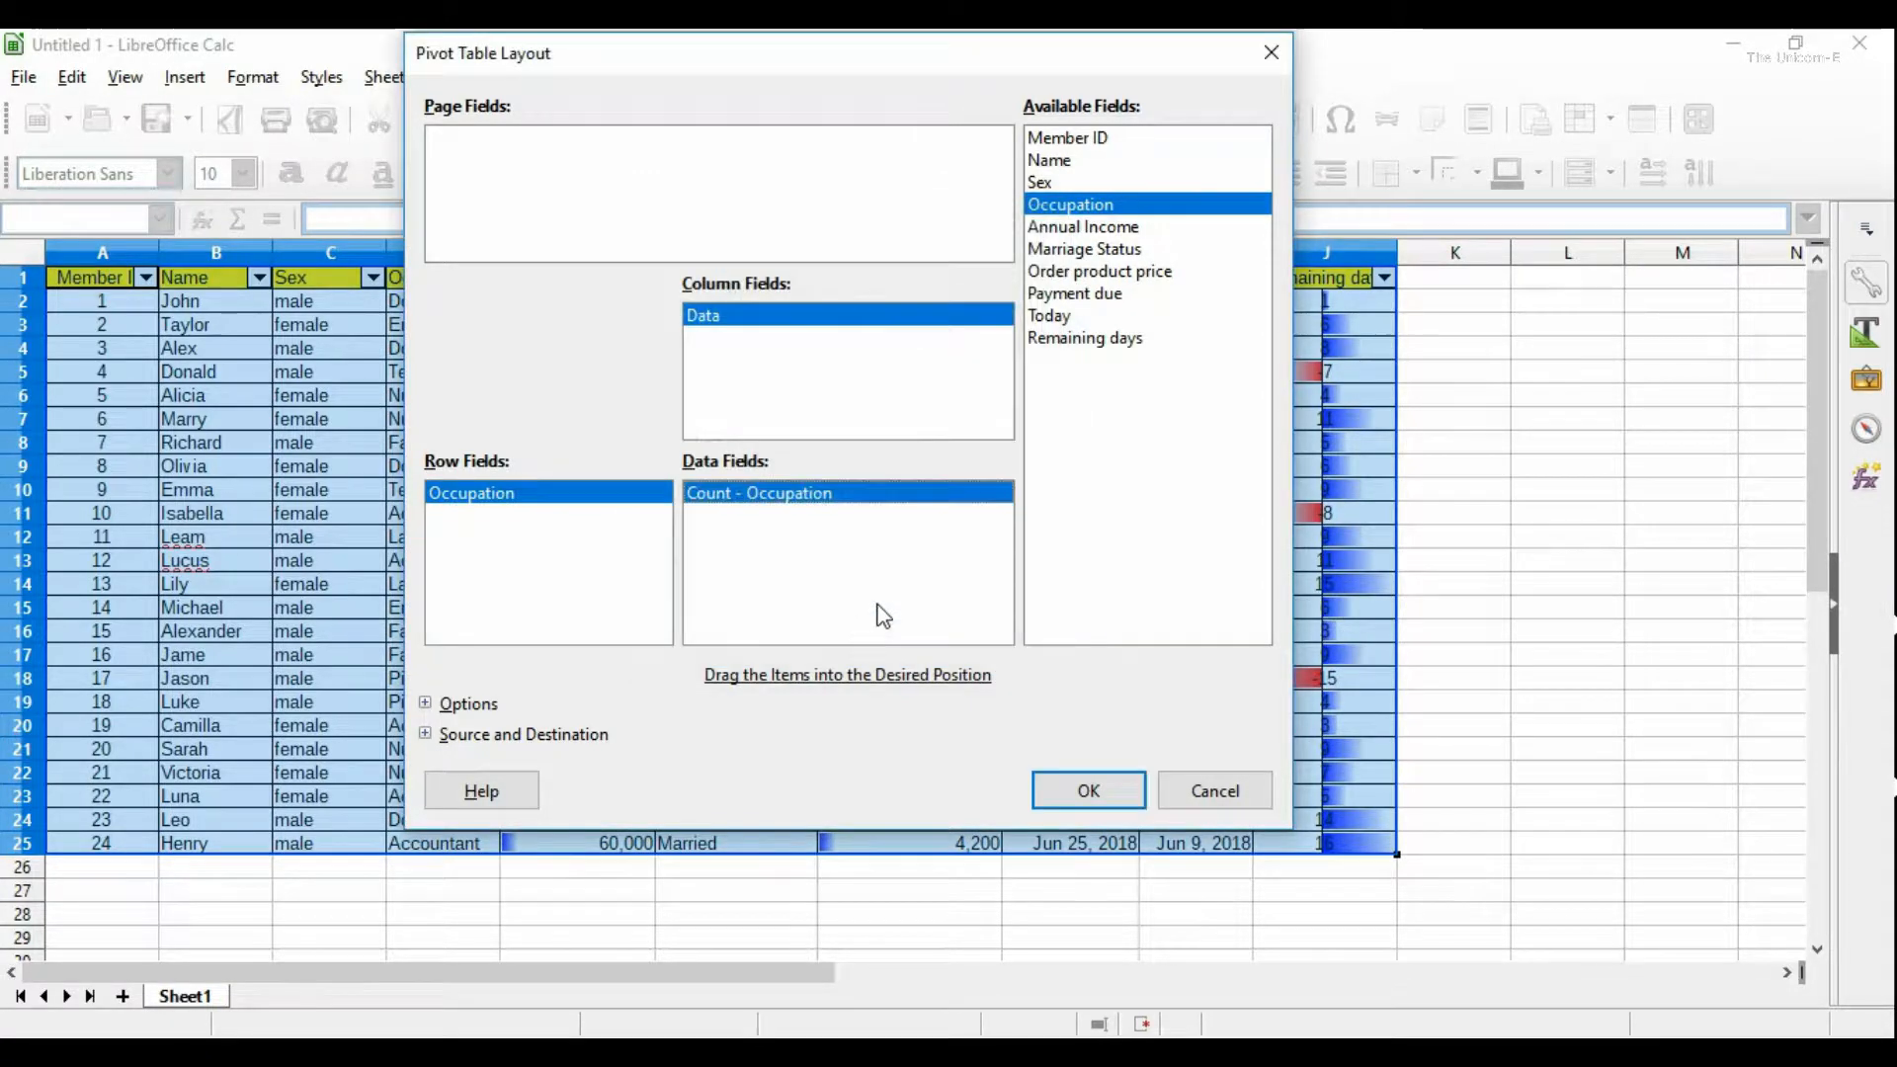
left_click(1077, 794)
left_click(398, 471)
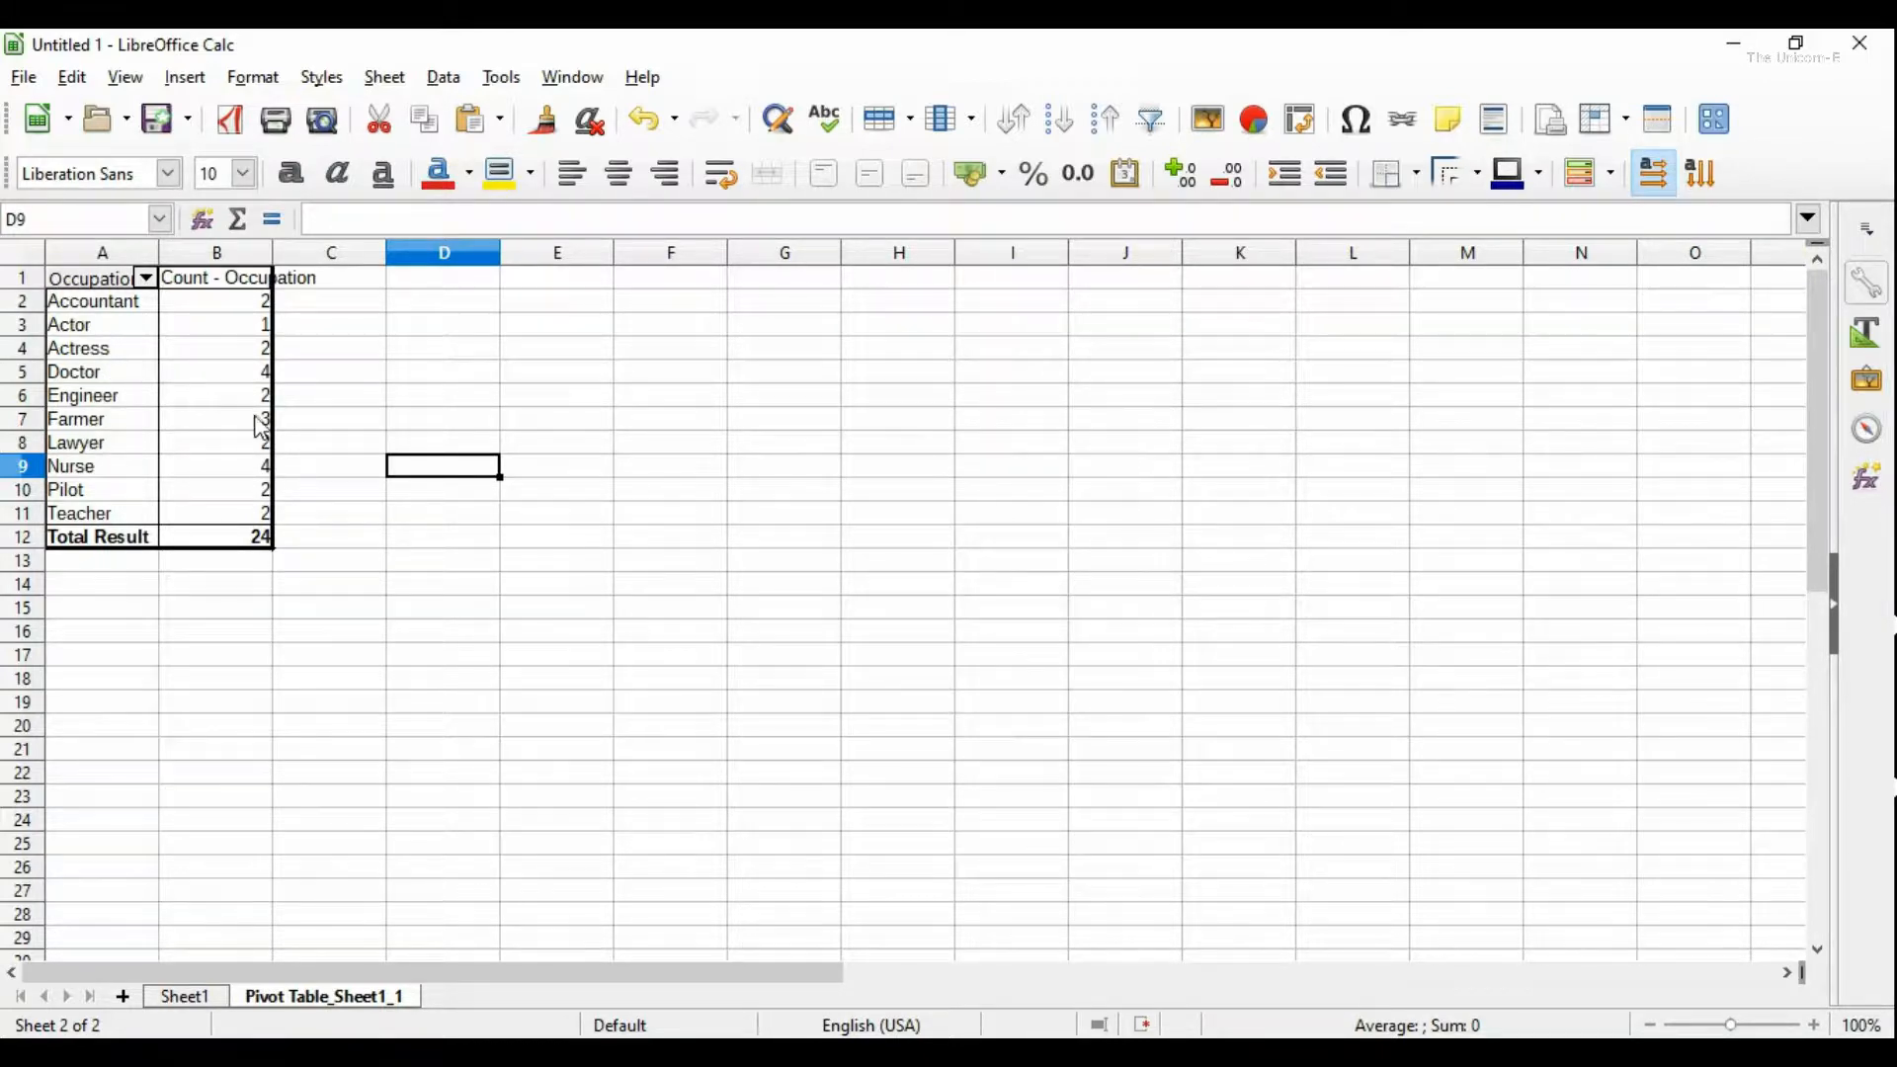
left_click(425, 441)
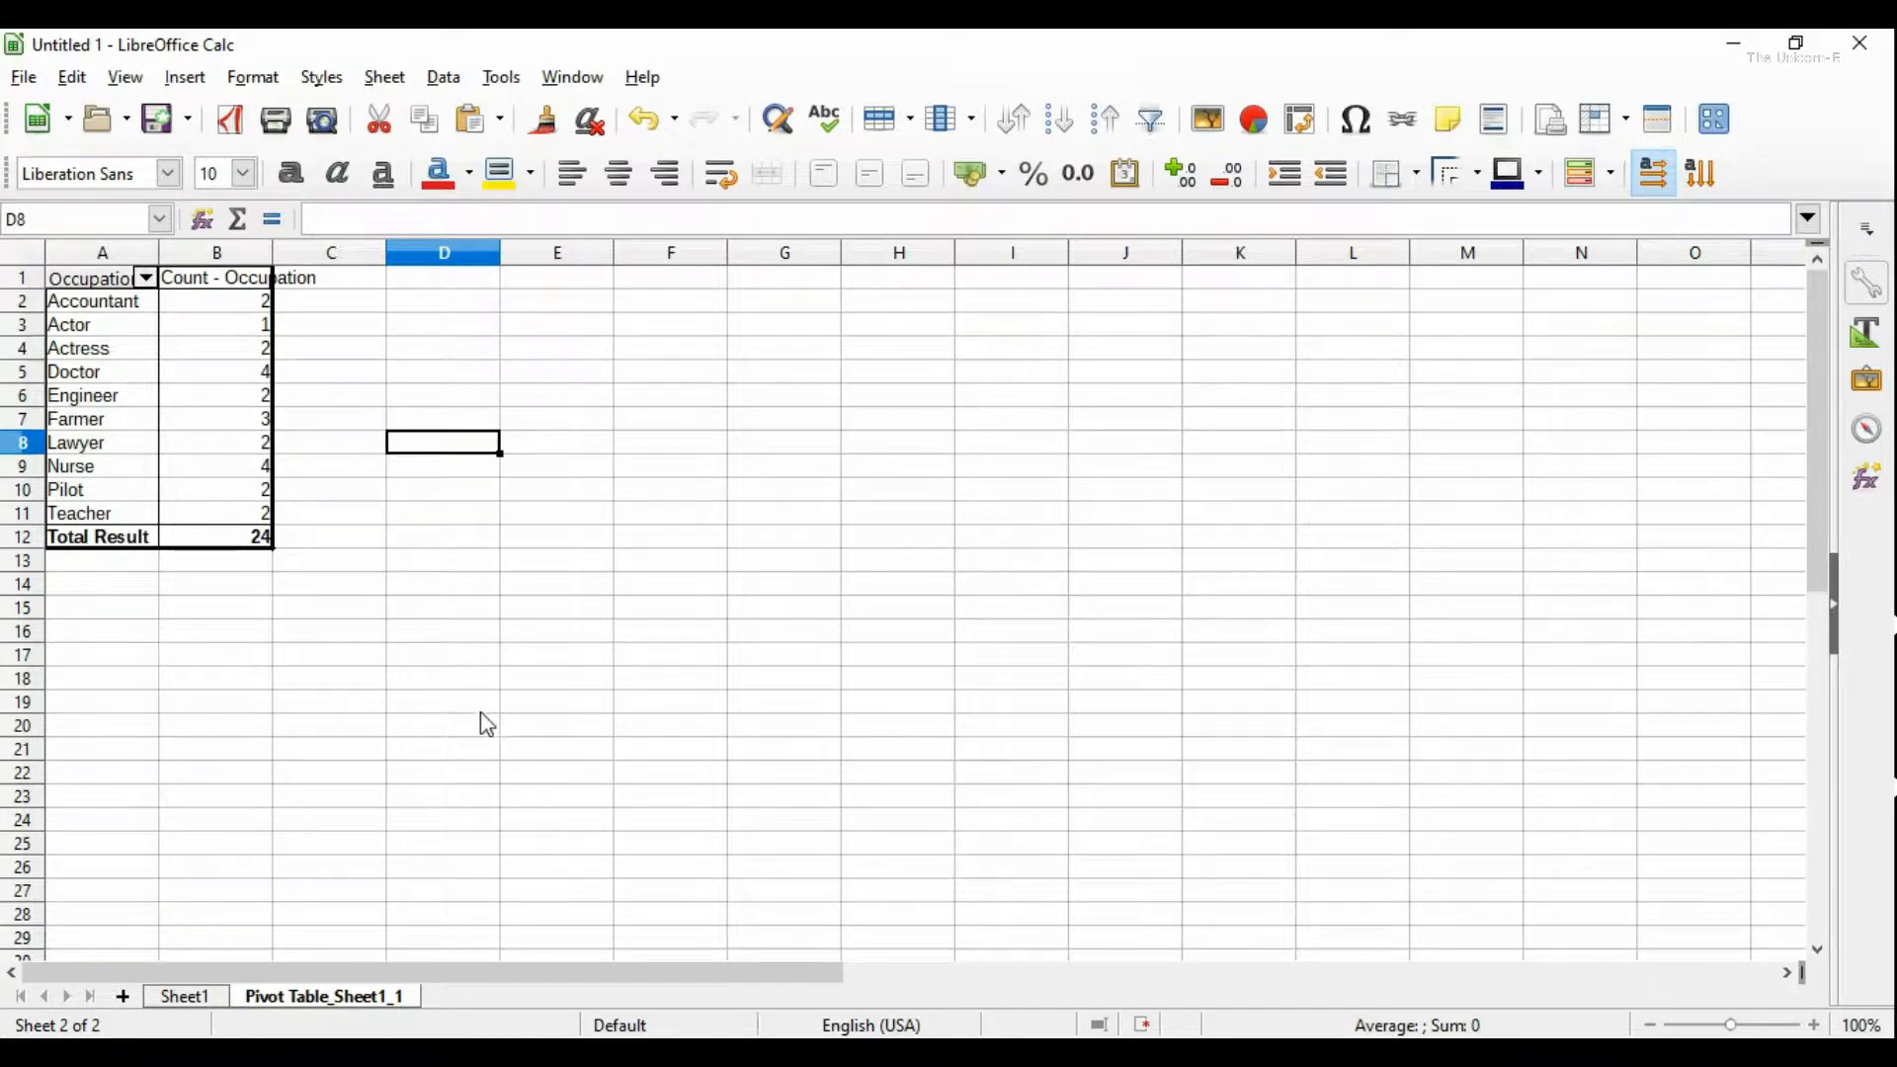
Step: Return to Sheet1 and start a second pivot table with the current selection A1:J25 as its source
left_click(188, 997)
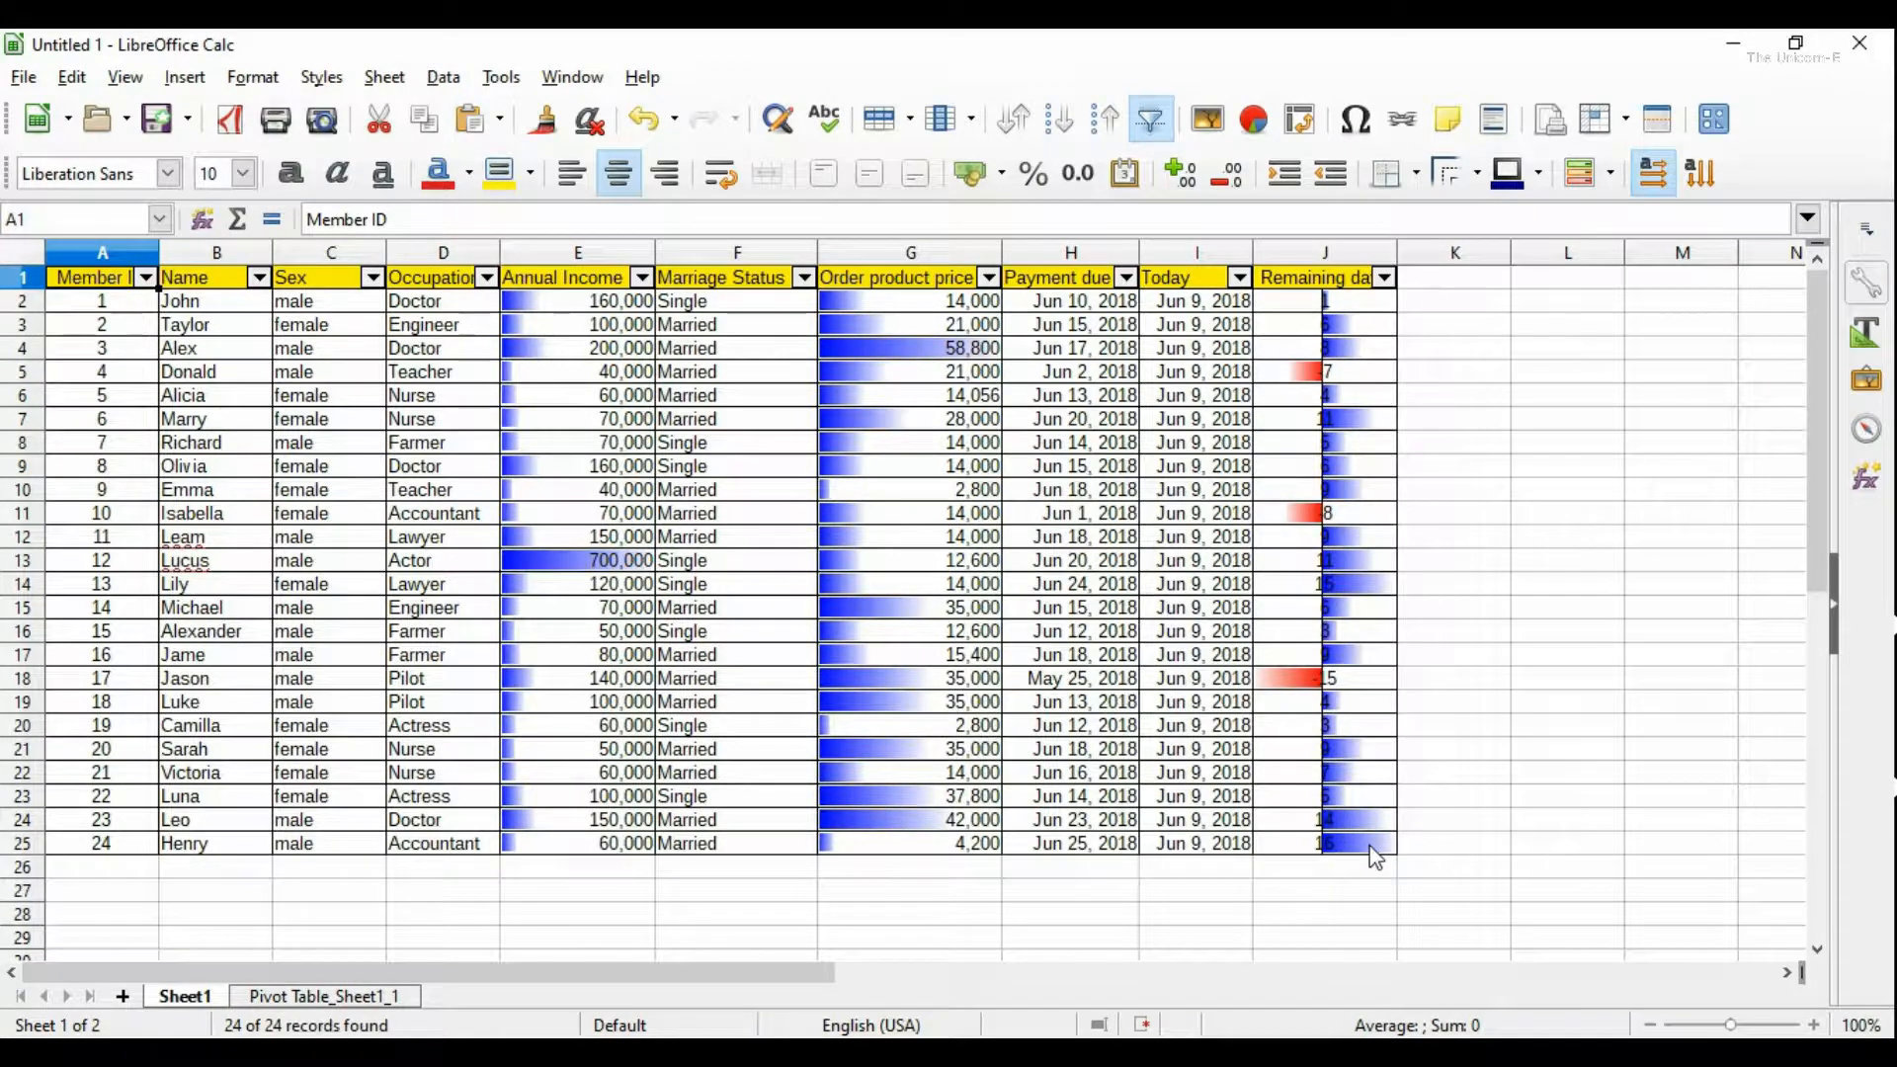
left_click(1374, 849)
left_click(107, 282)
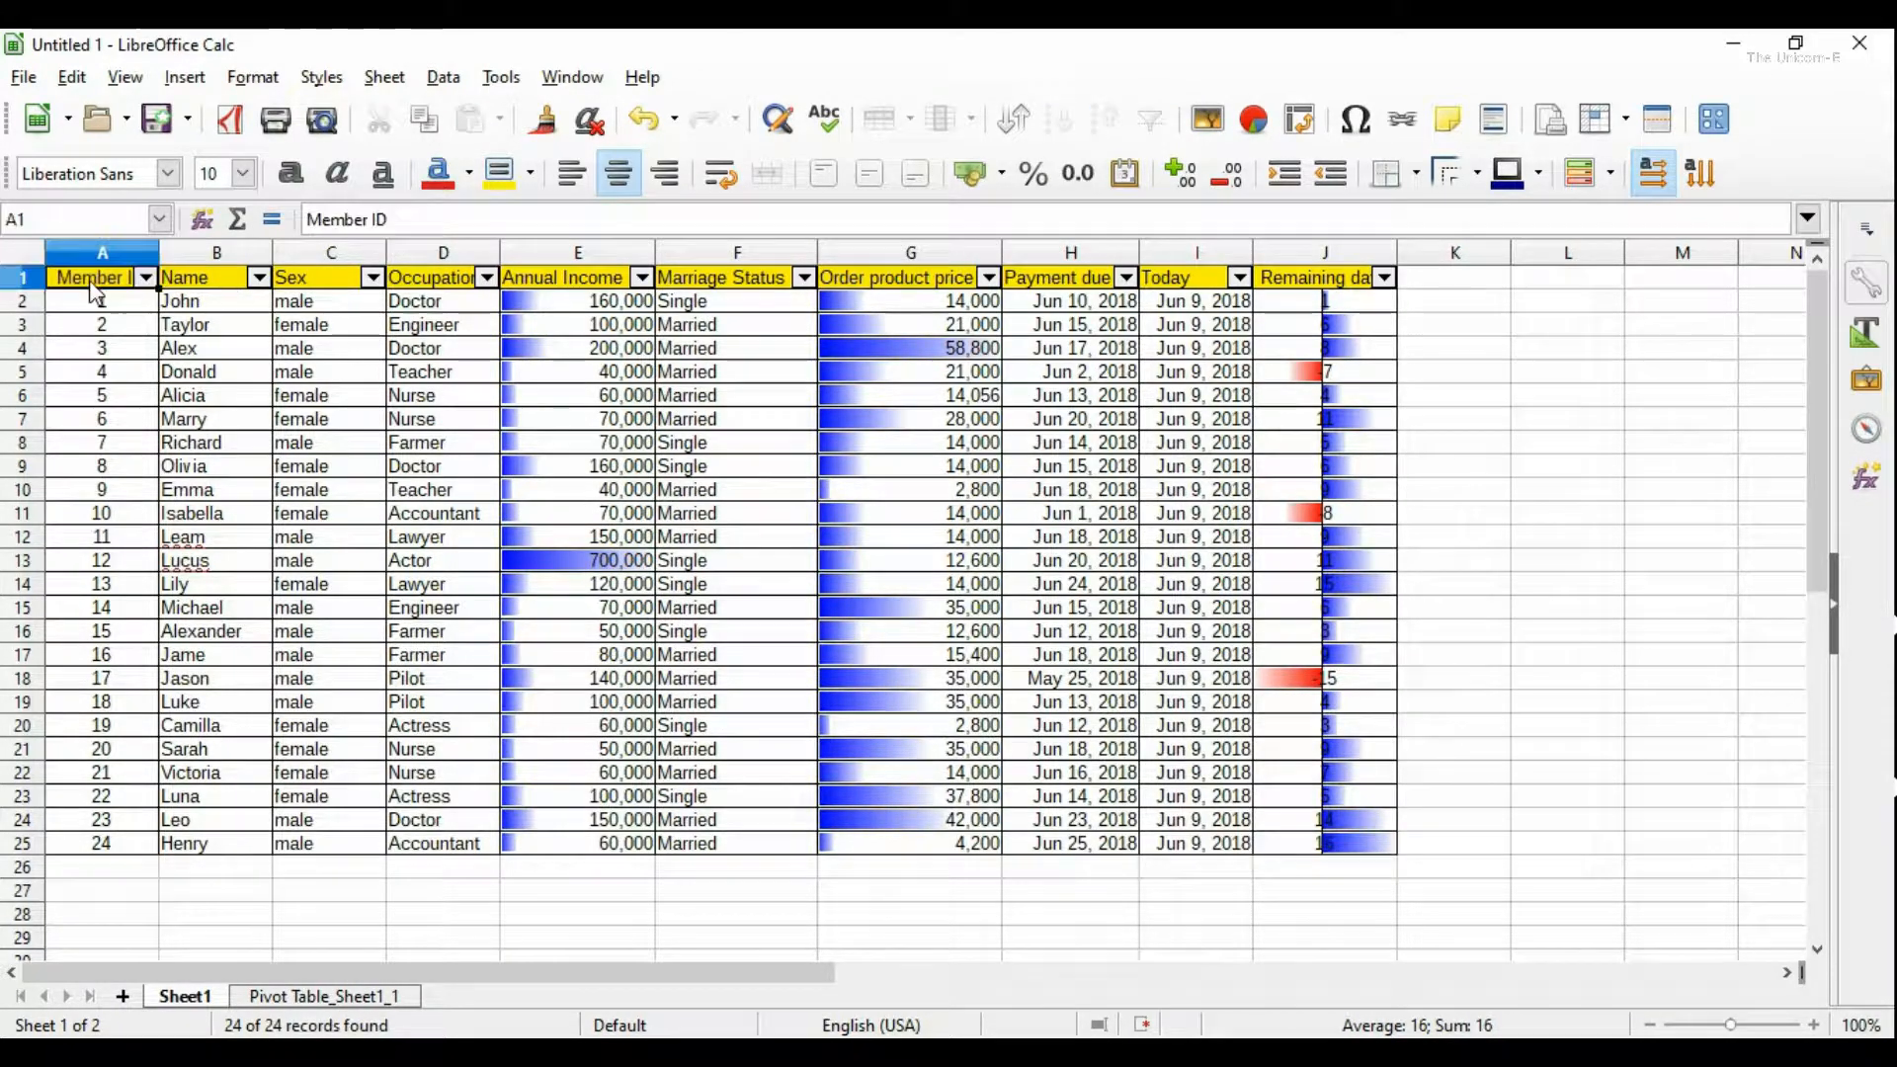
left_click(1341, 852, "shift")
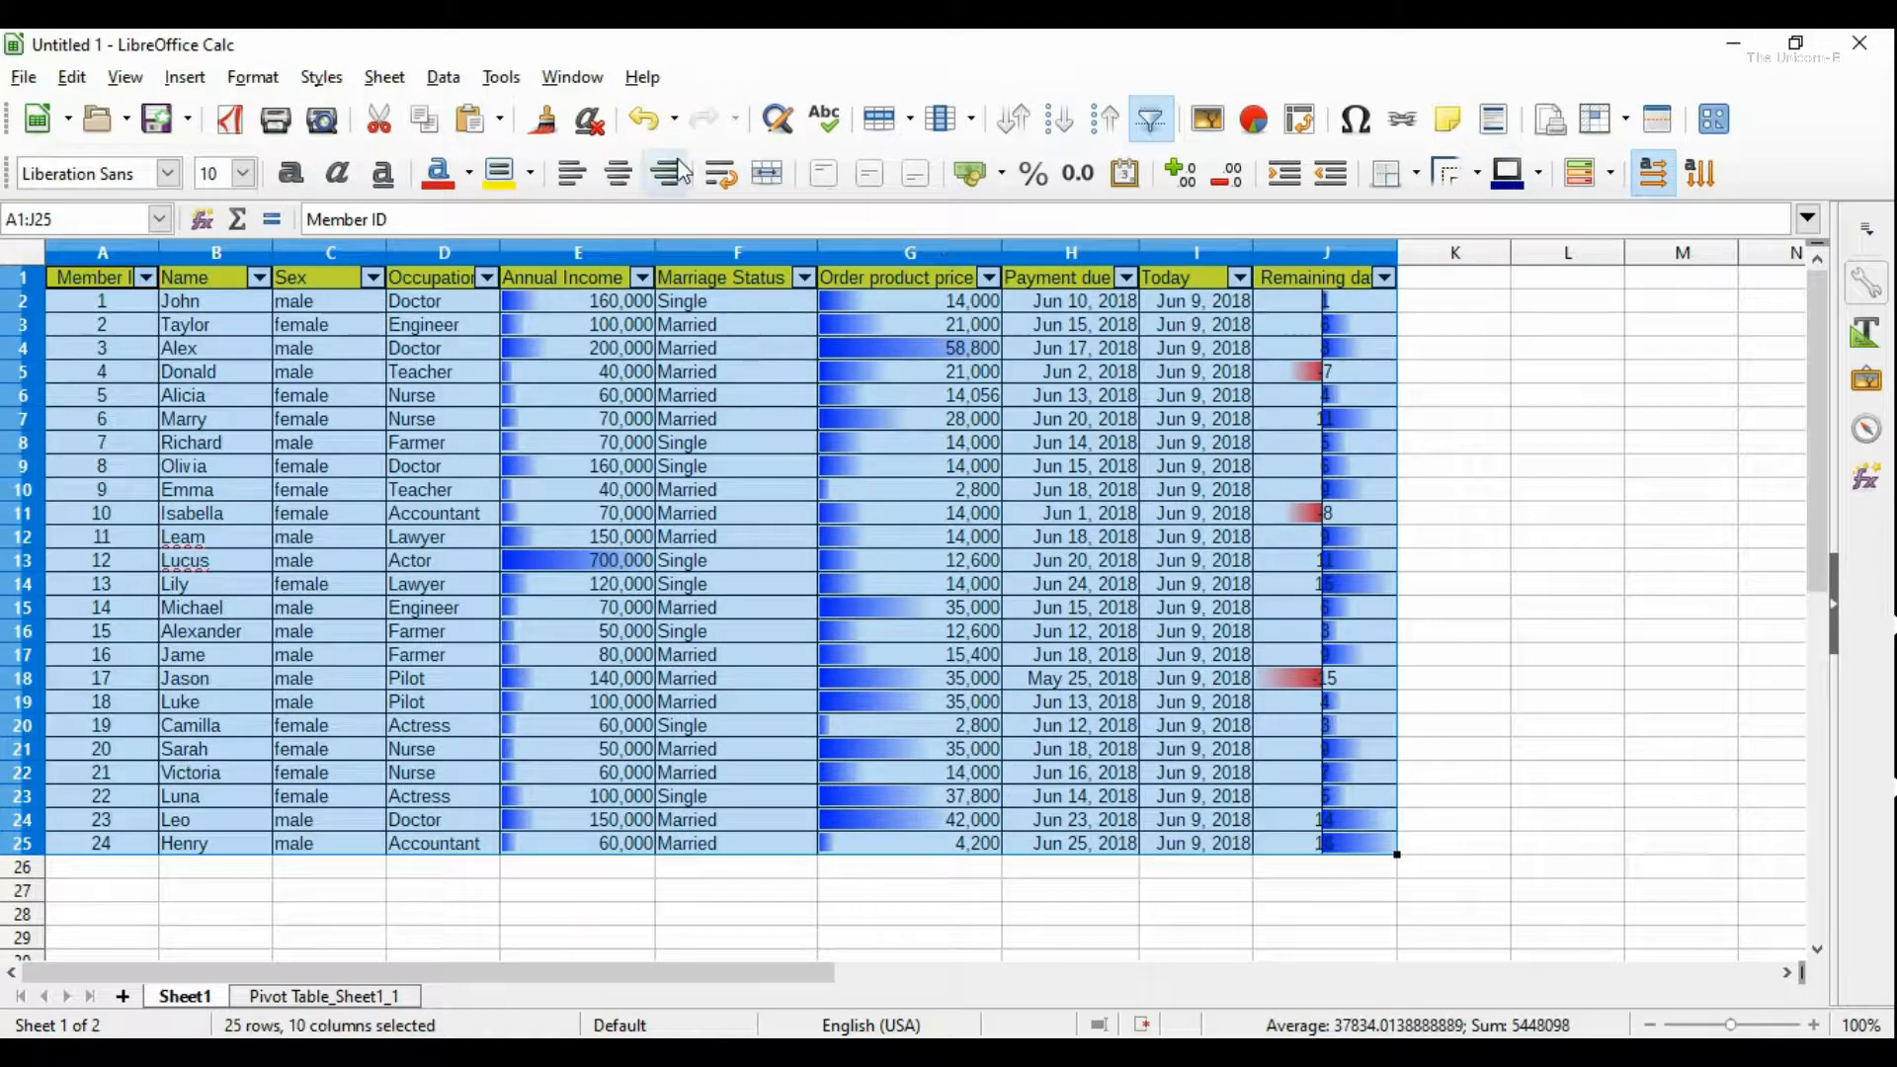
left_click(1300, 121)
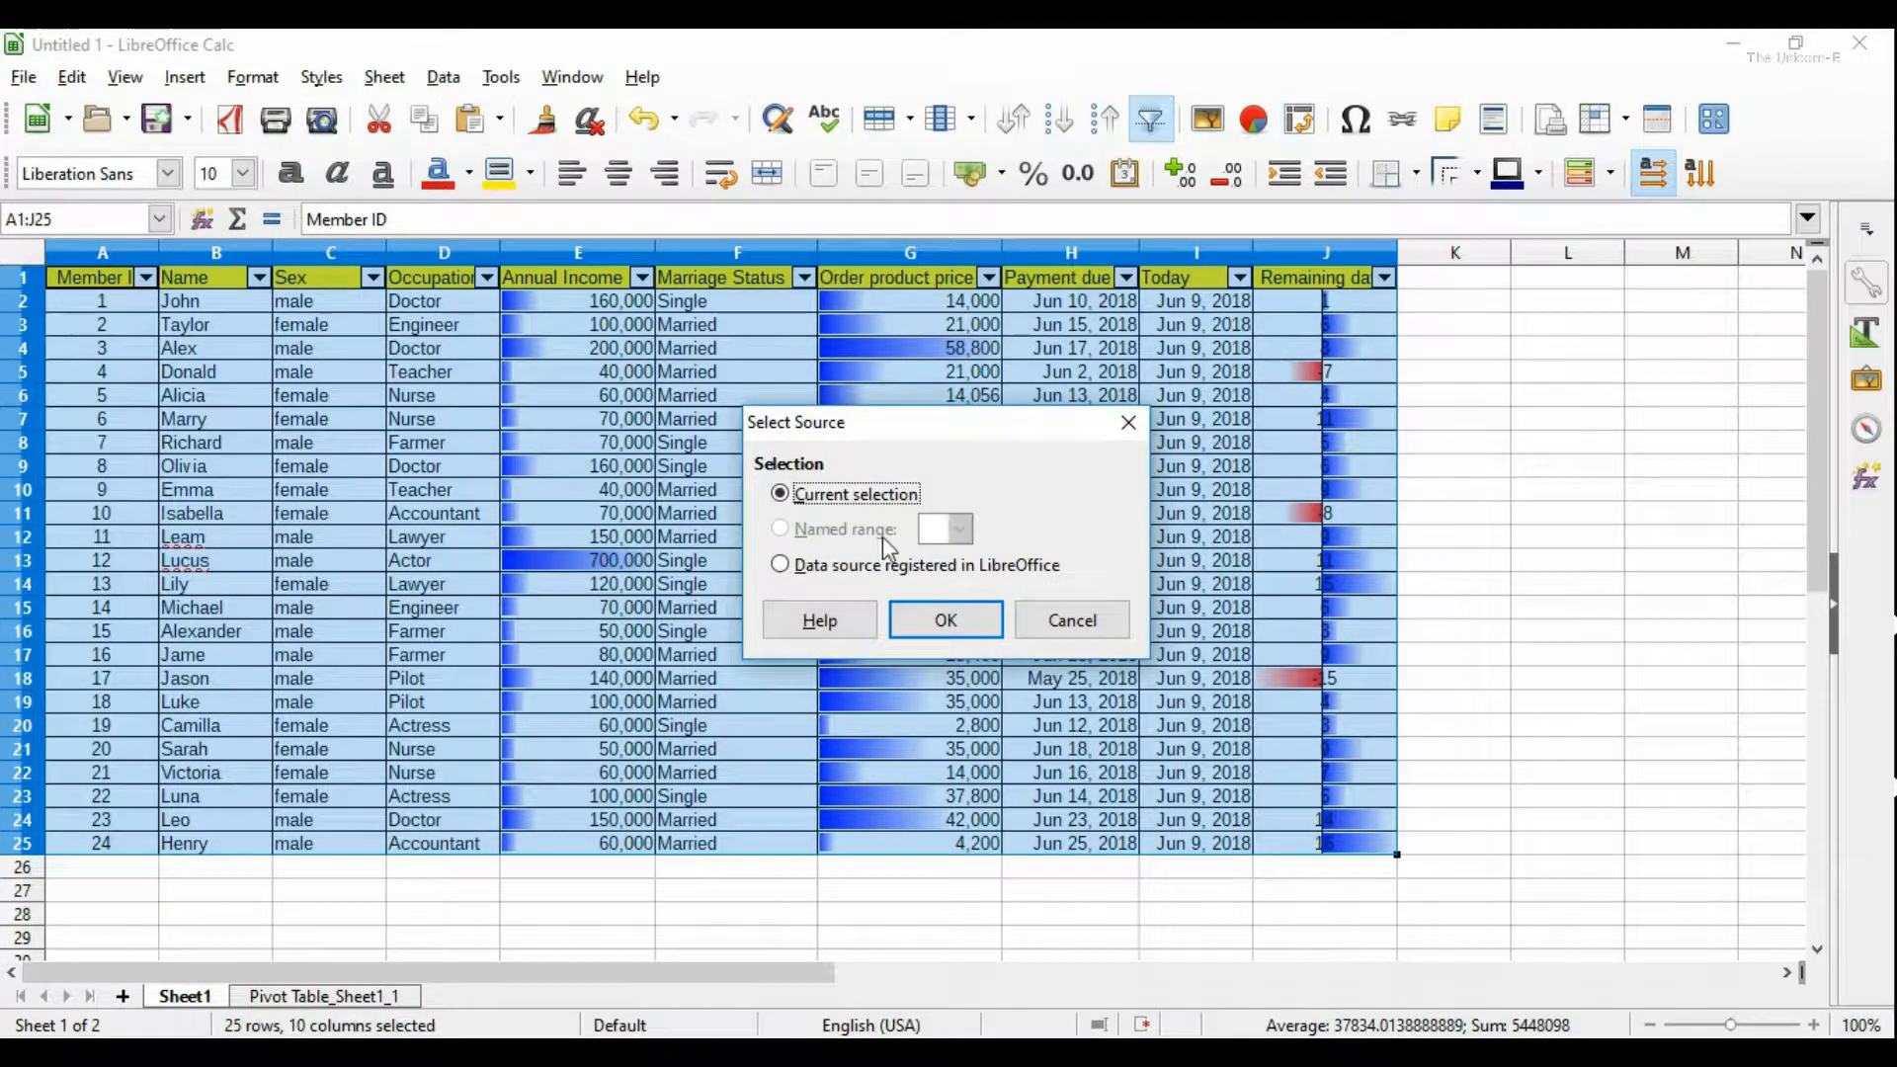
left_click(926, 623)
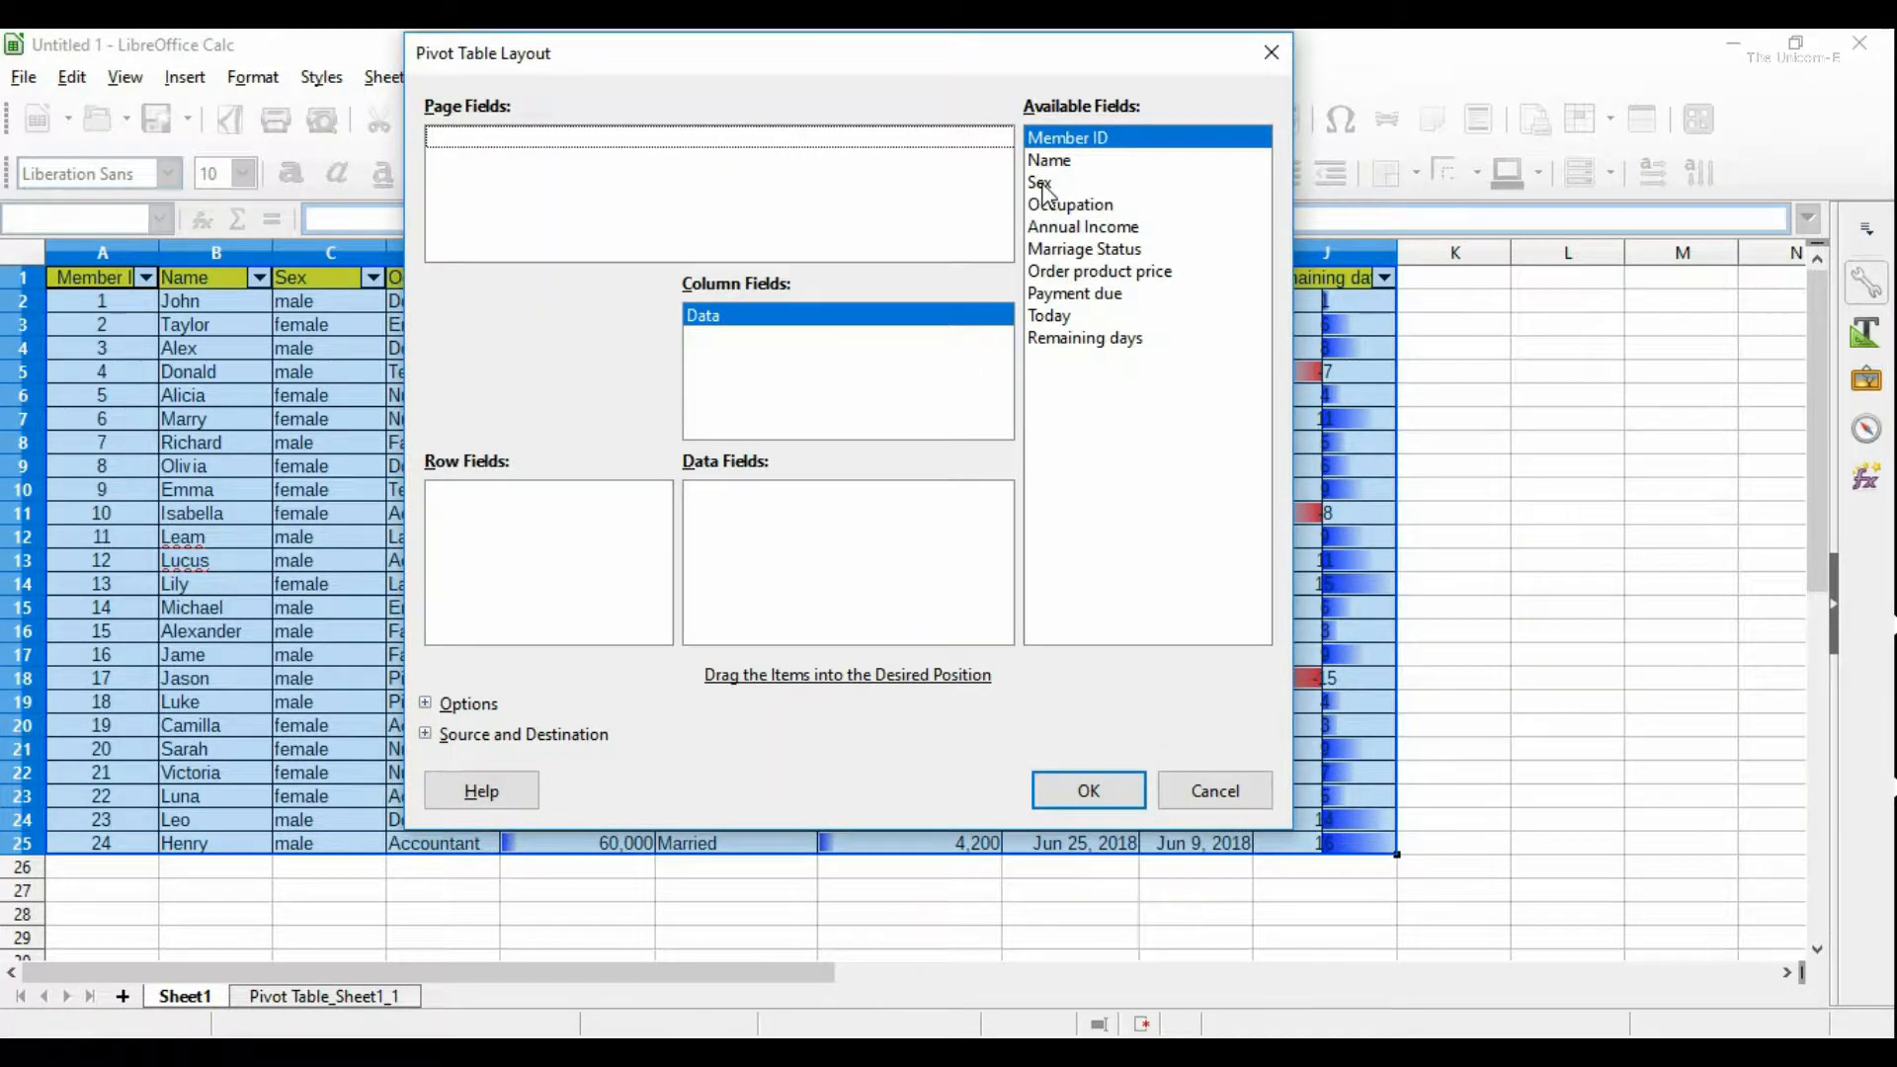
Step: Set Sex as the pivot table's row field and add Annual Income as a data field using the Average function
left_click_drag(1042, 188, 541, 551)
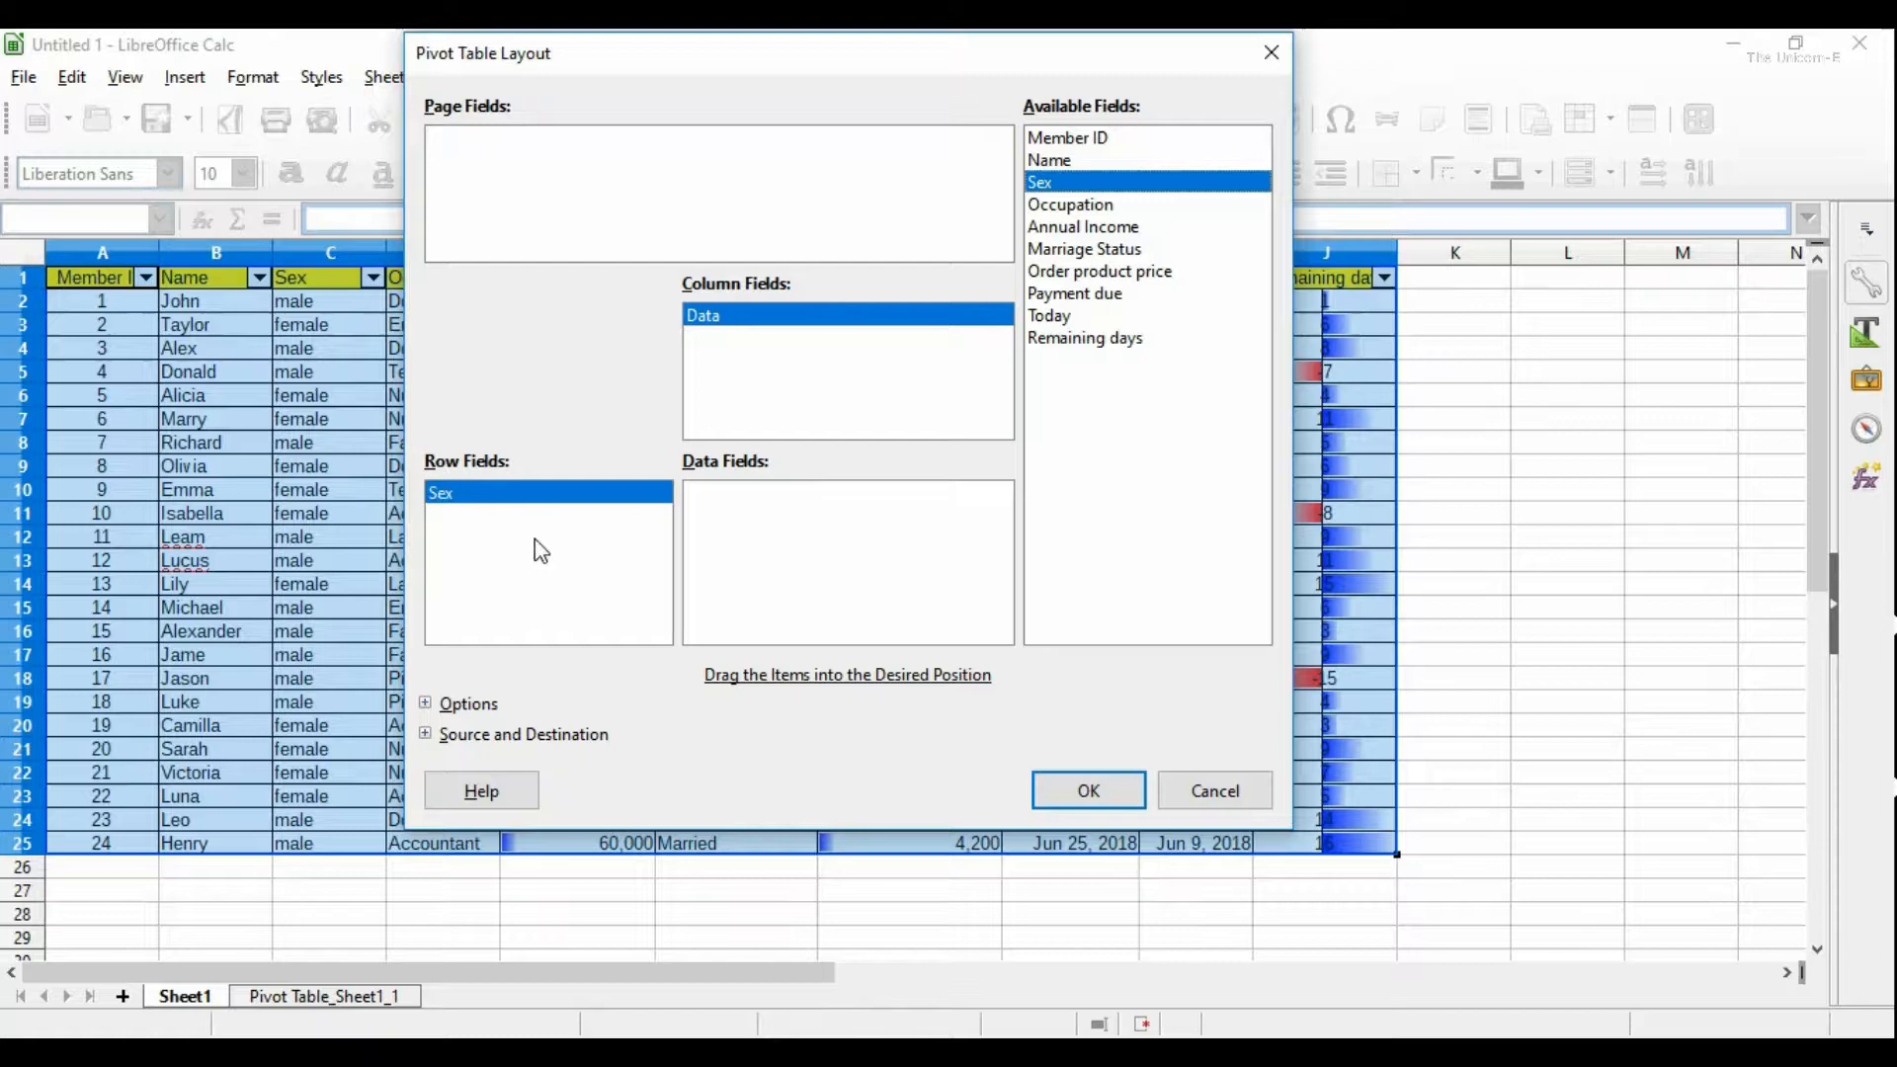
left_click(1065, 228)
left_click_drag(1064, 227, 788, 518)
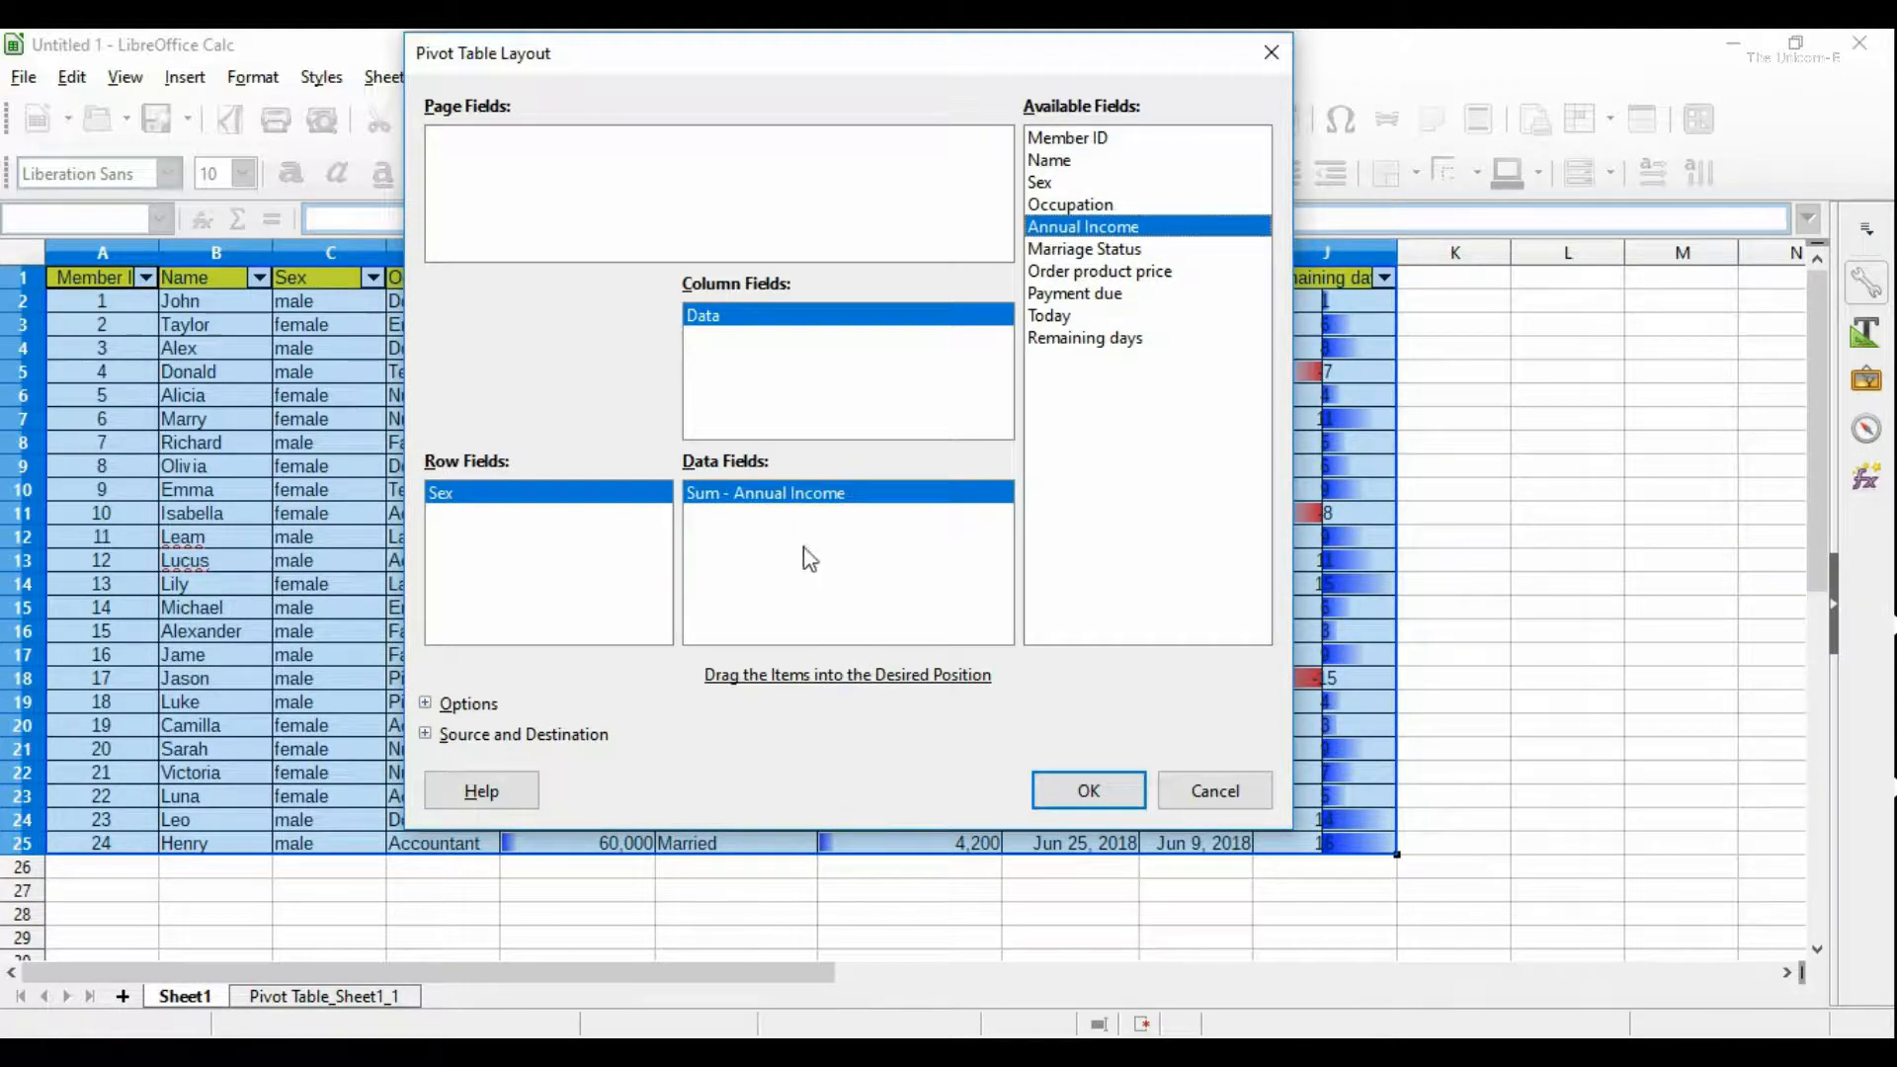
double_click(807, 494)
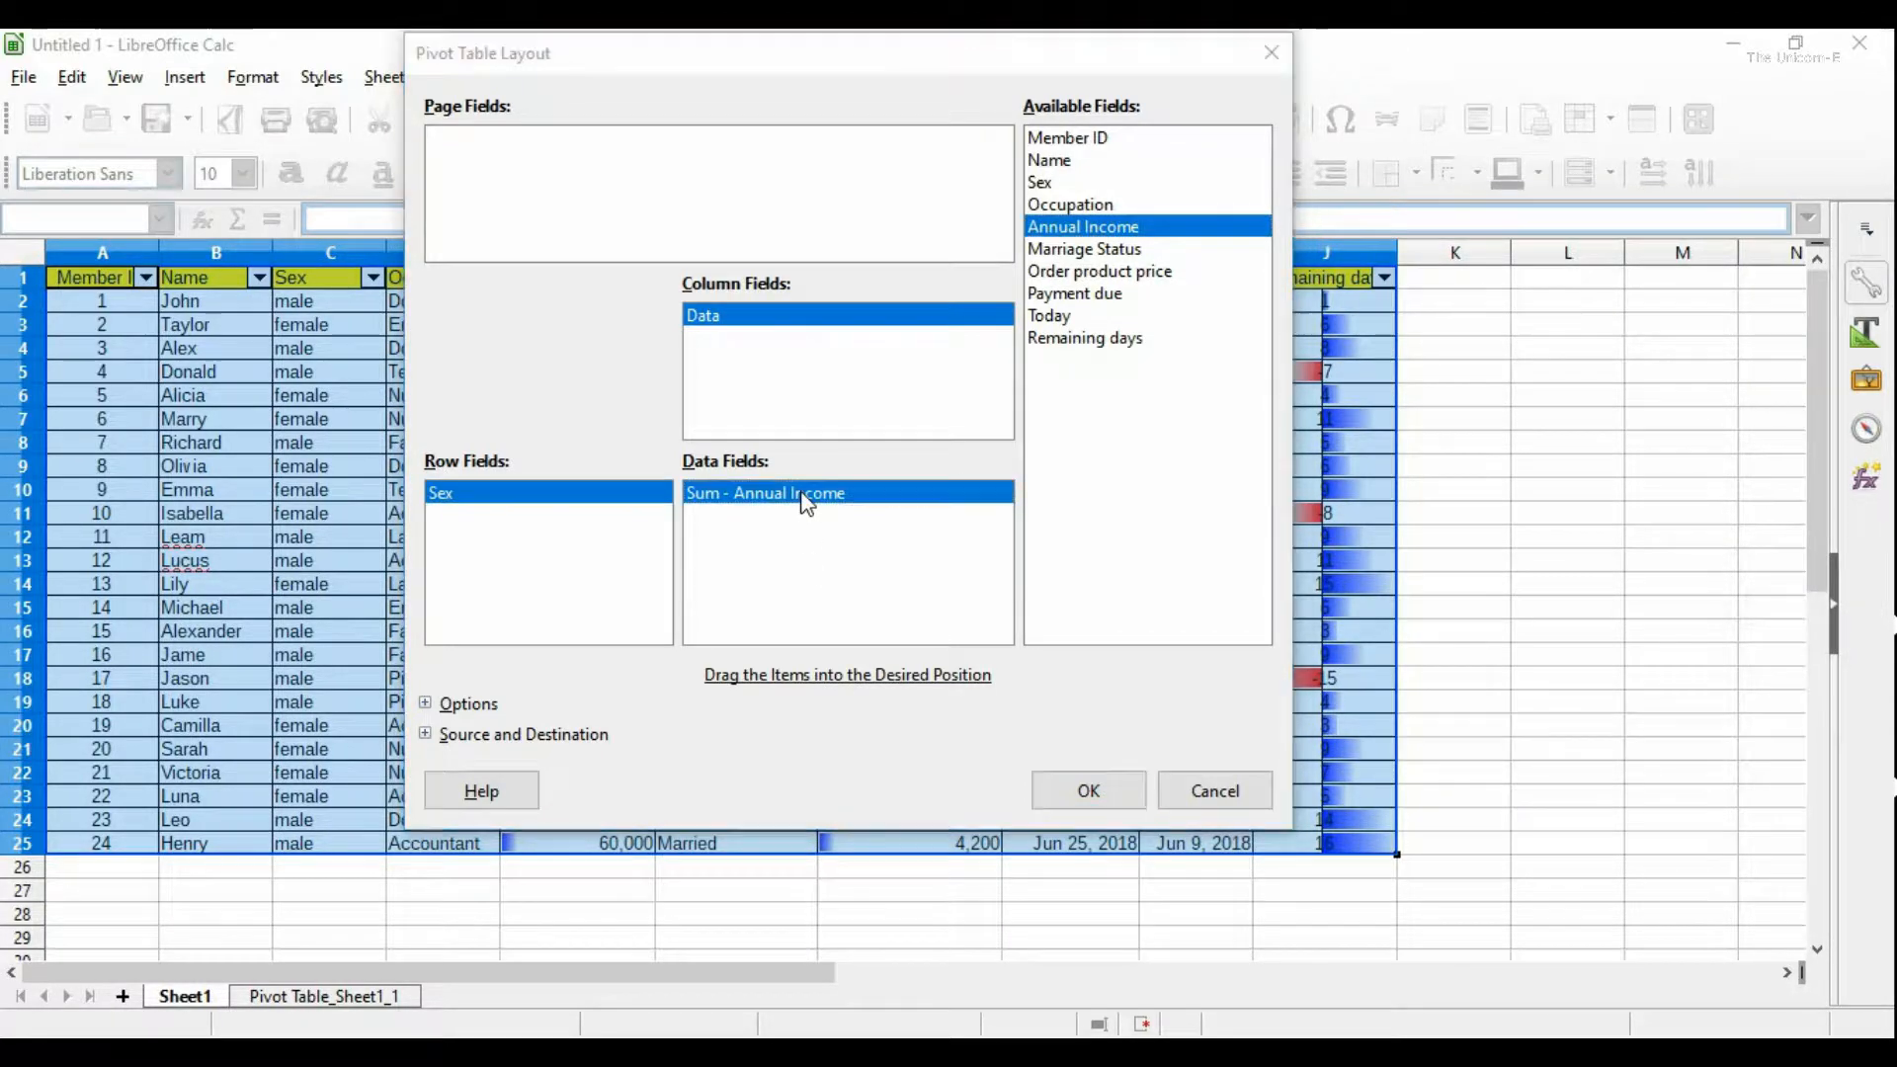
left_click(705, 349)
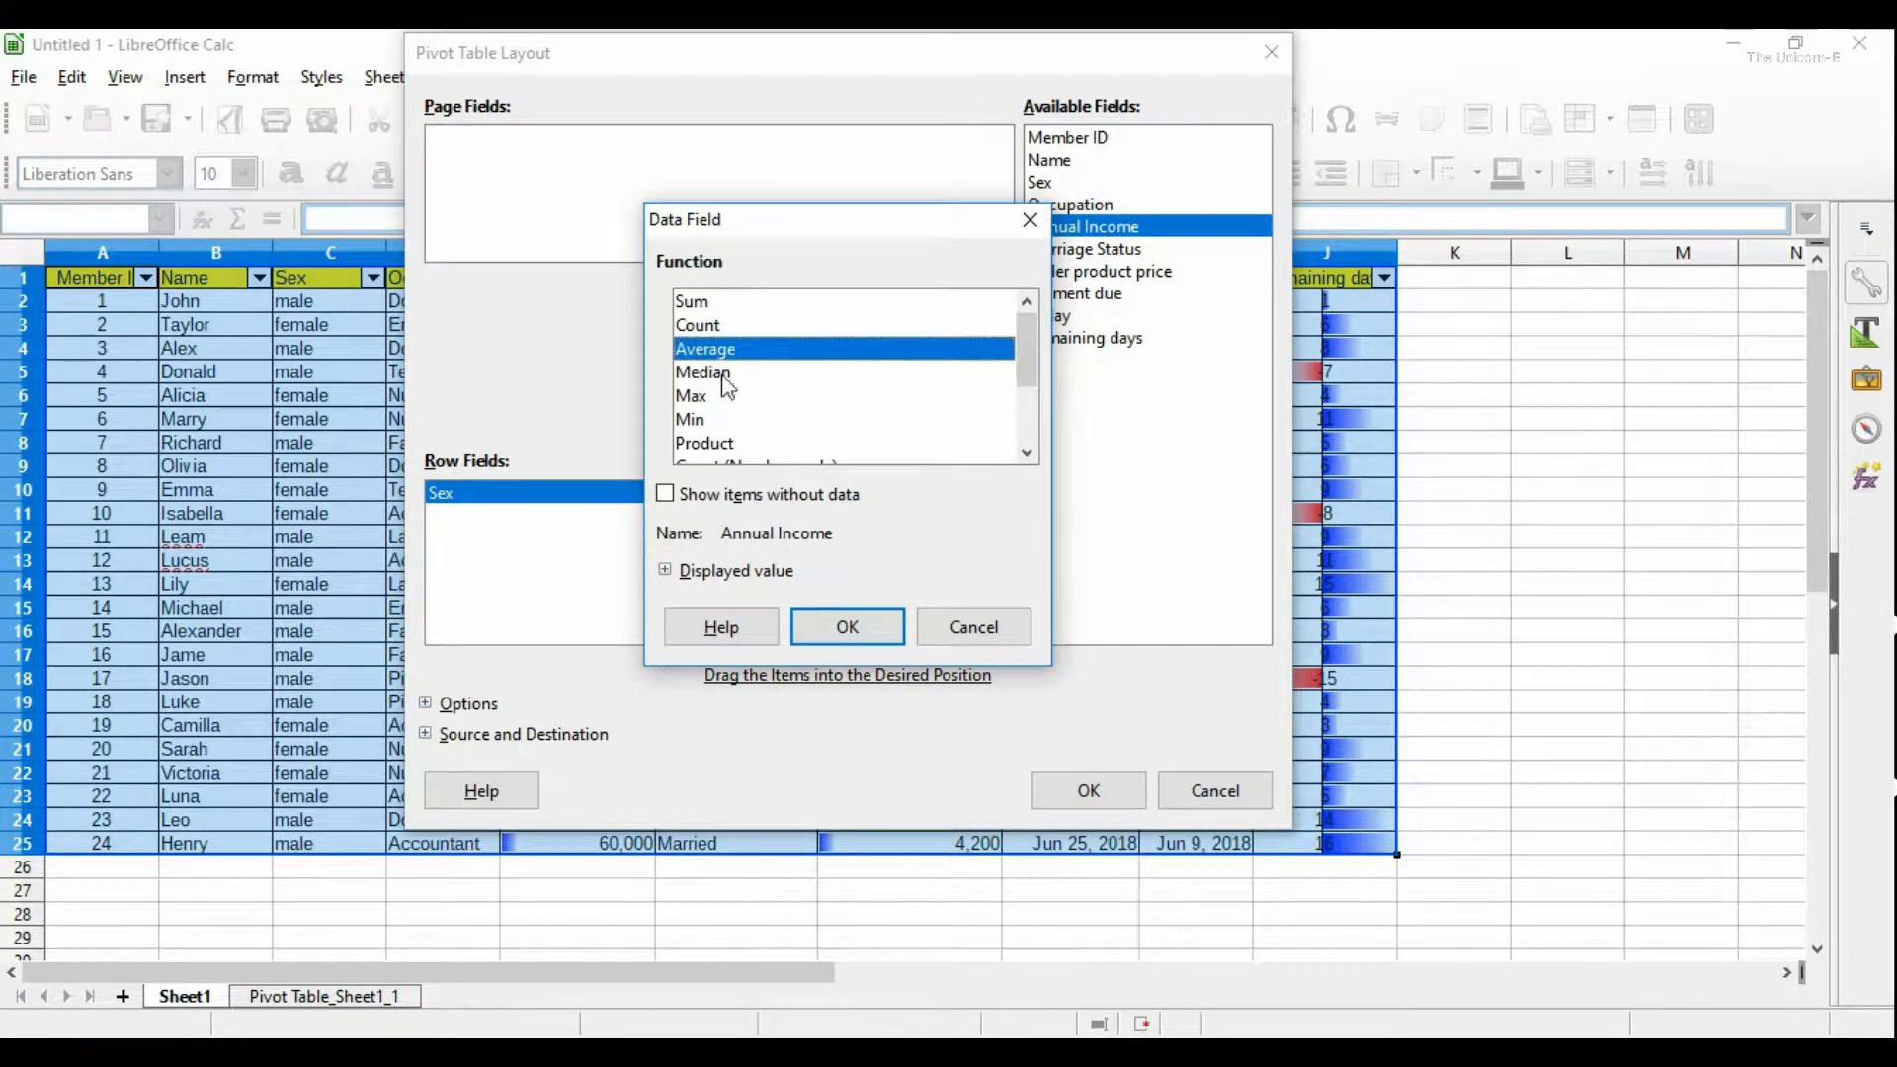
left_click(848, 626)
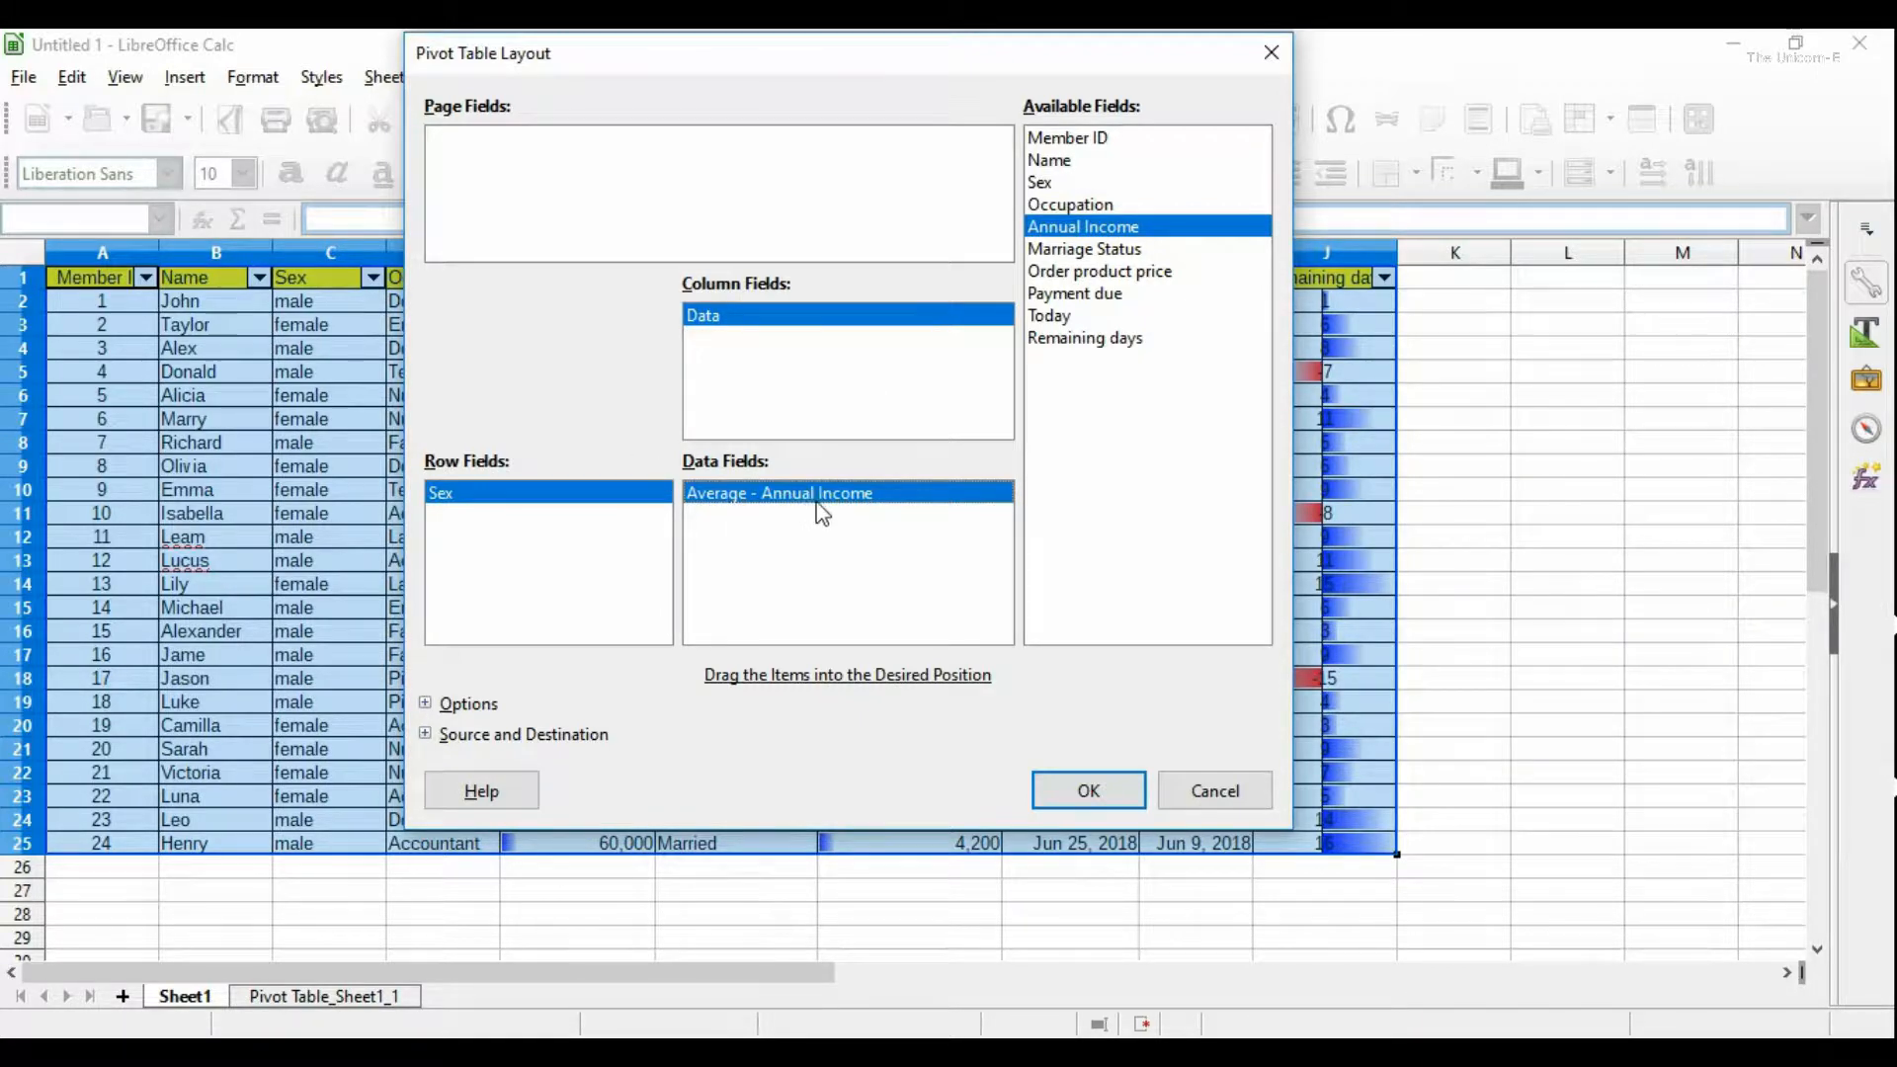
Step: Add Sex as a second data field using the Count function and create the pivot table
left_click(1053, 182)
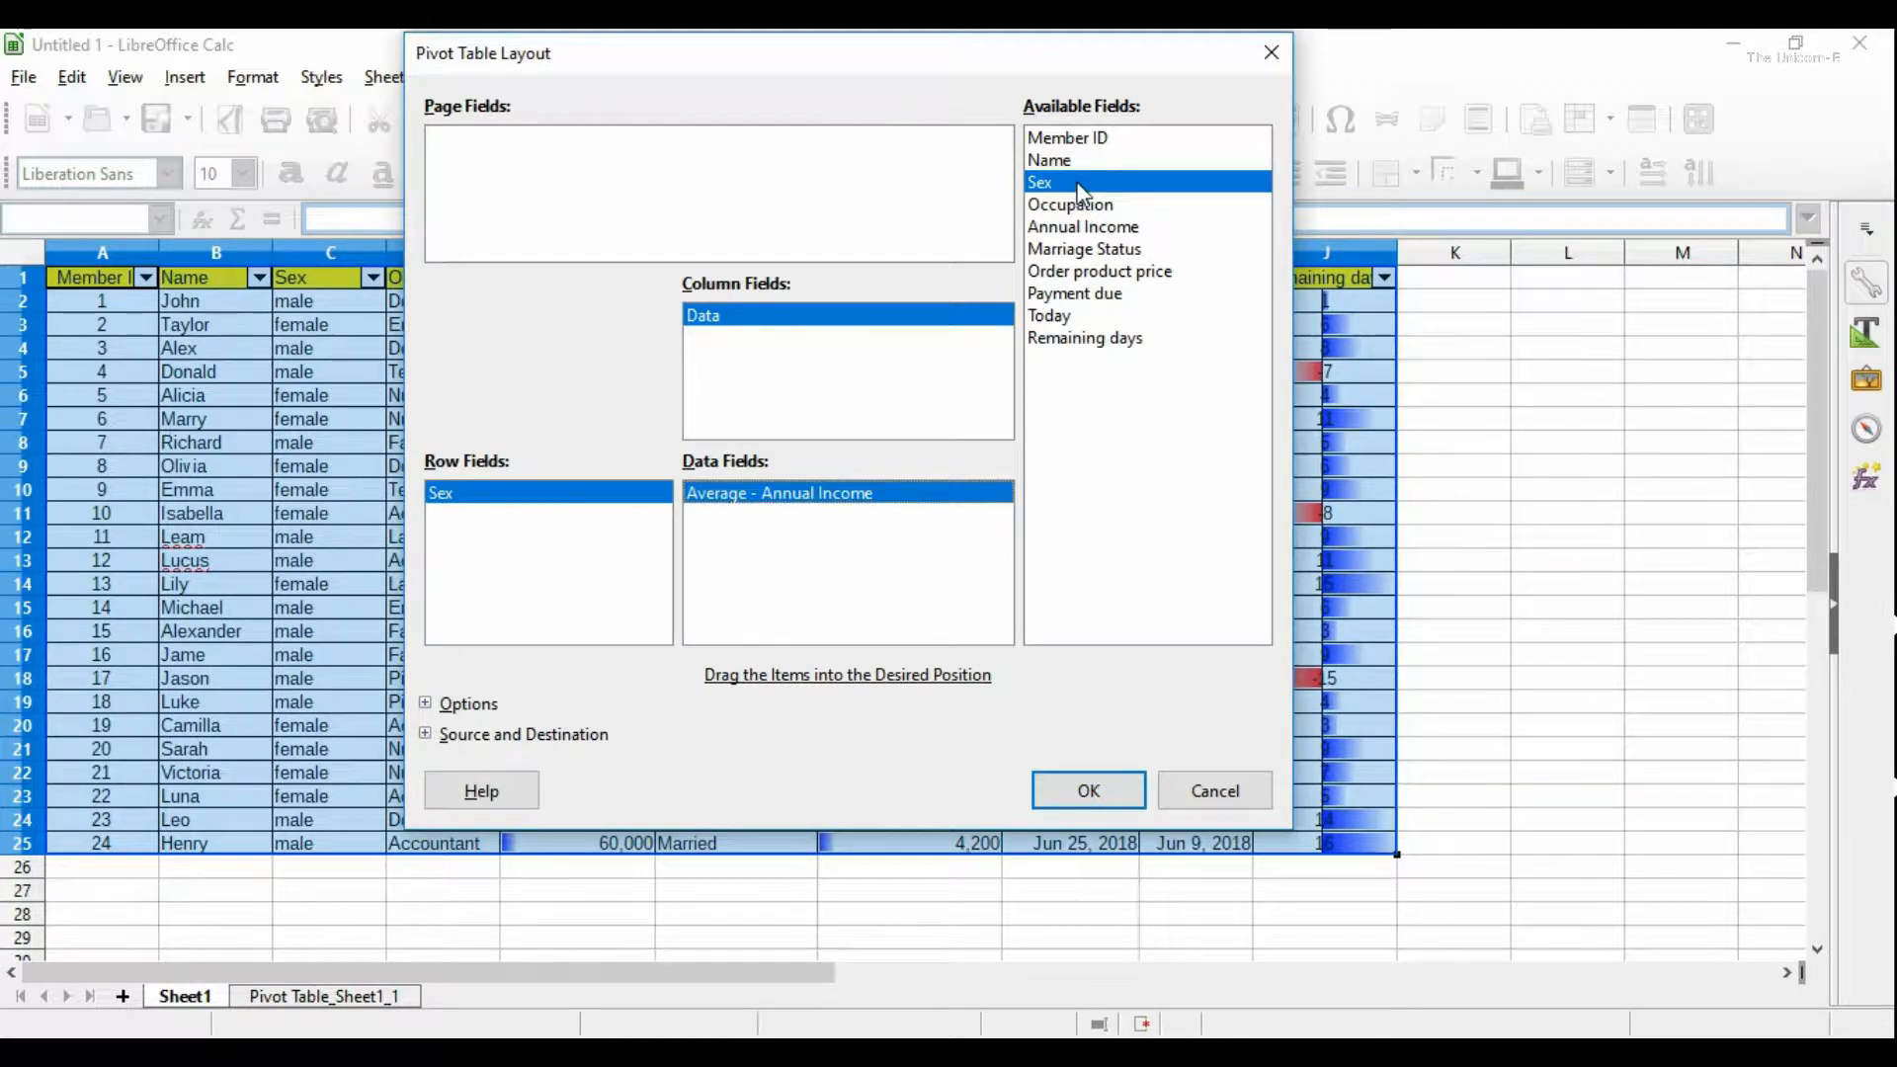
left_click_drag(1080, 190, 806, 552)
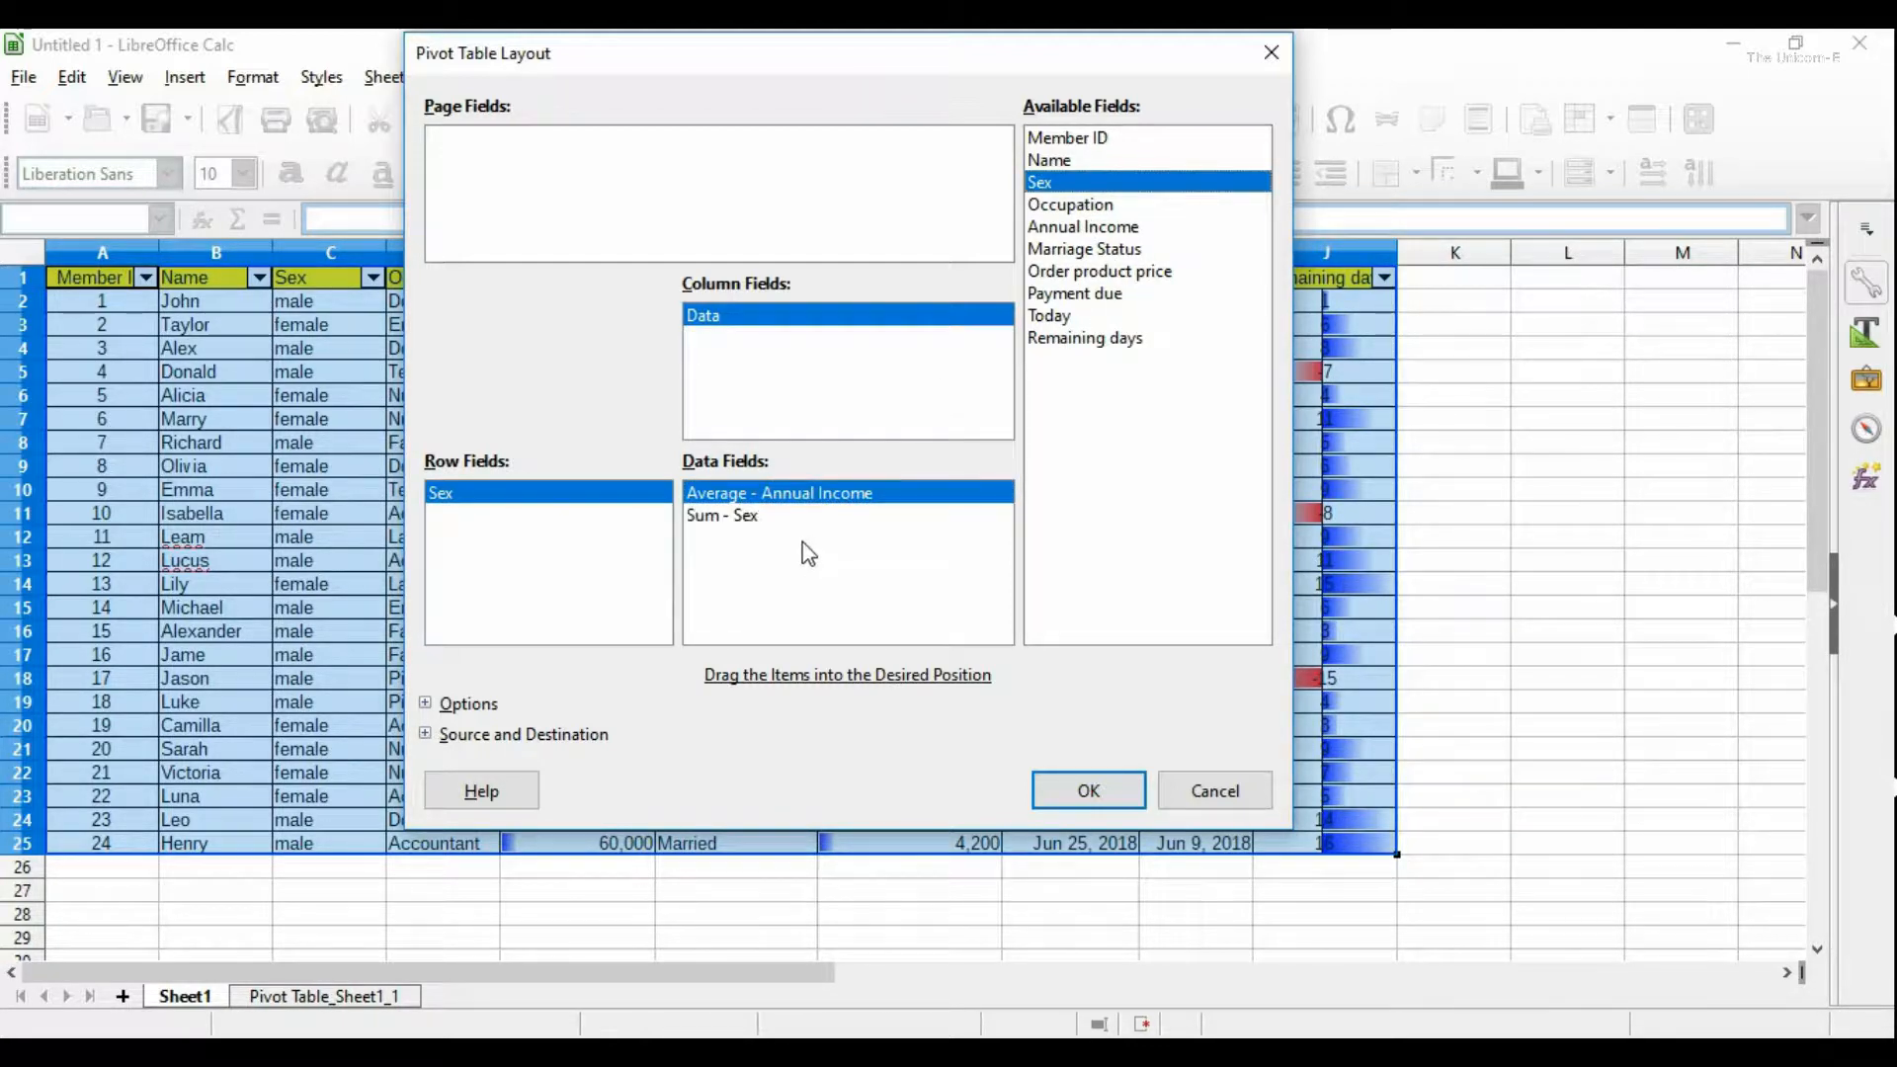
double_click(739, 516)
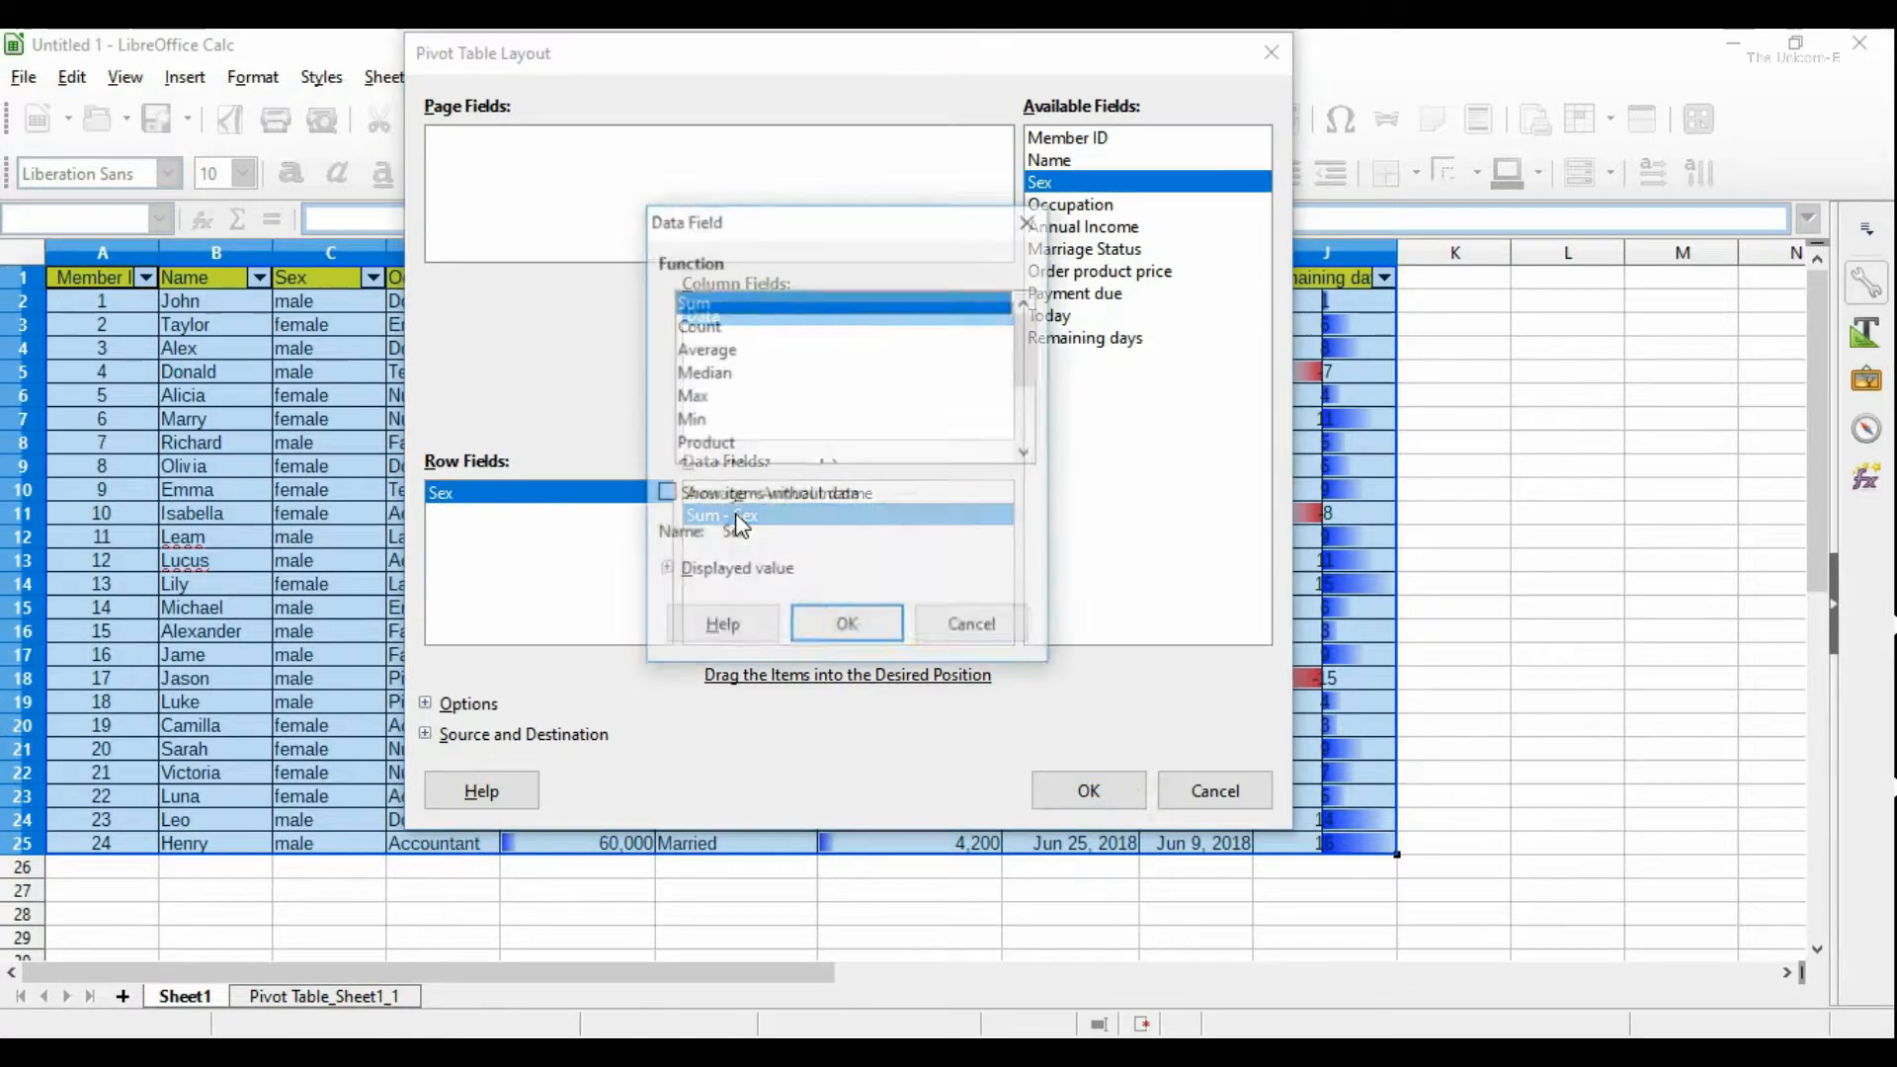
left_click(719, 327)
left_click(847, 626)
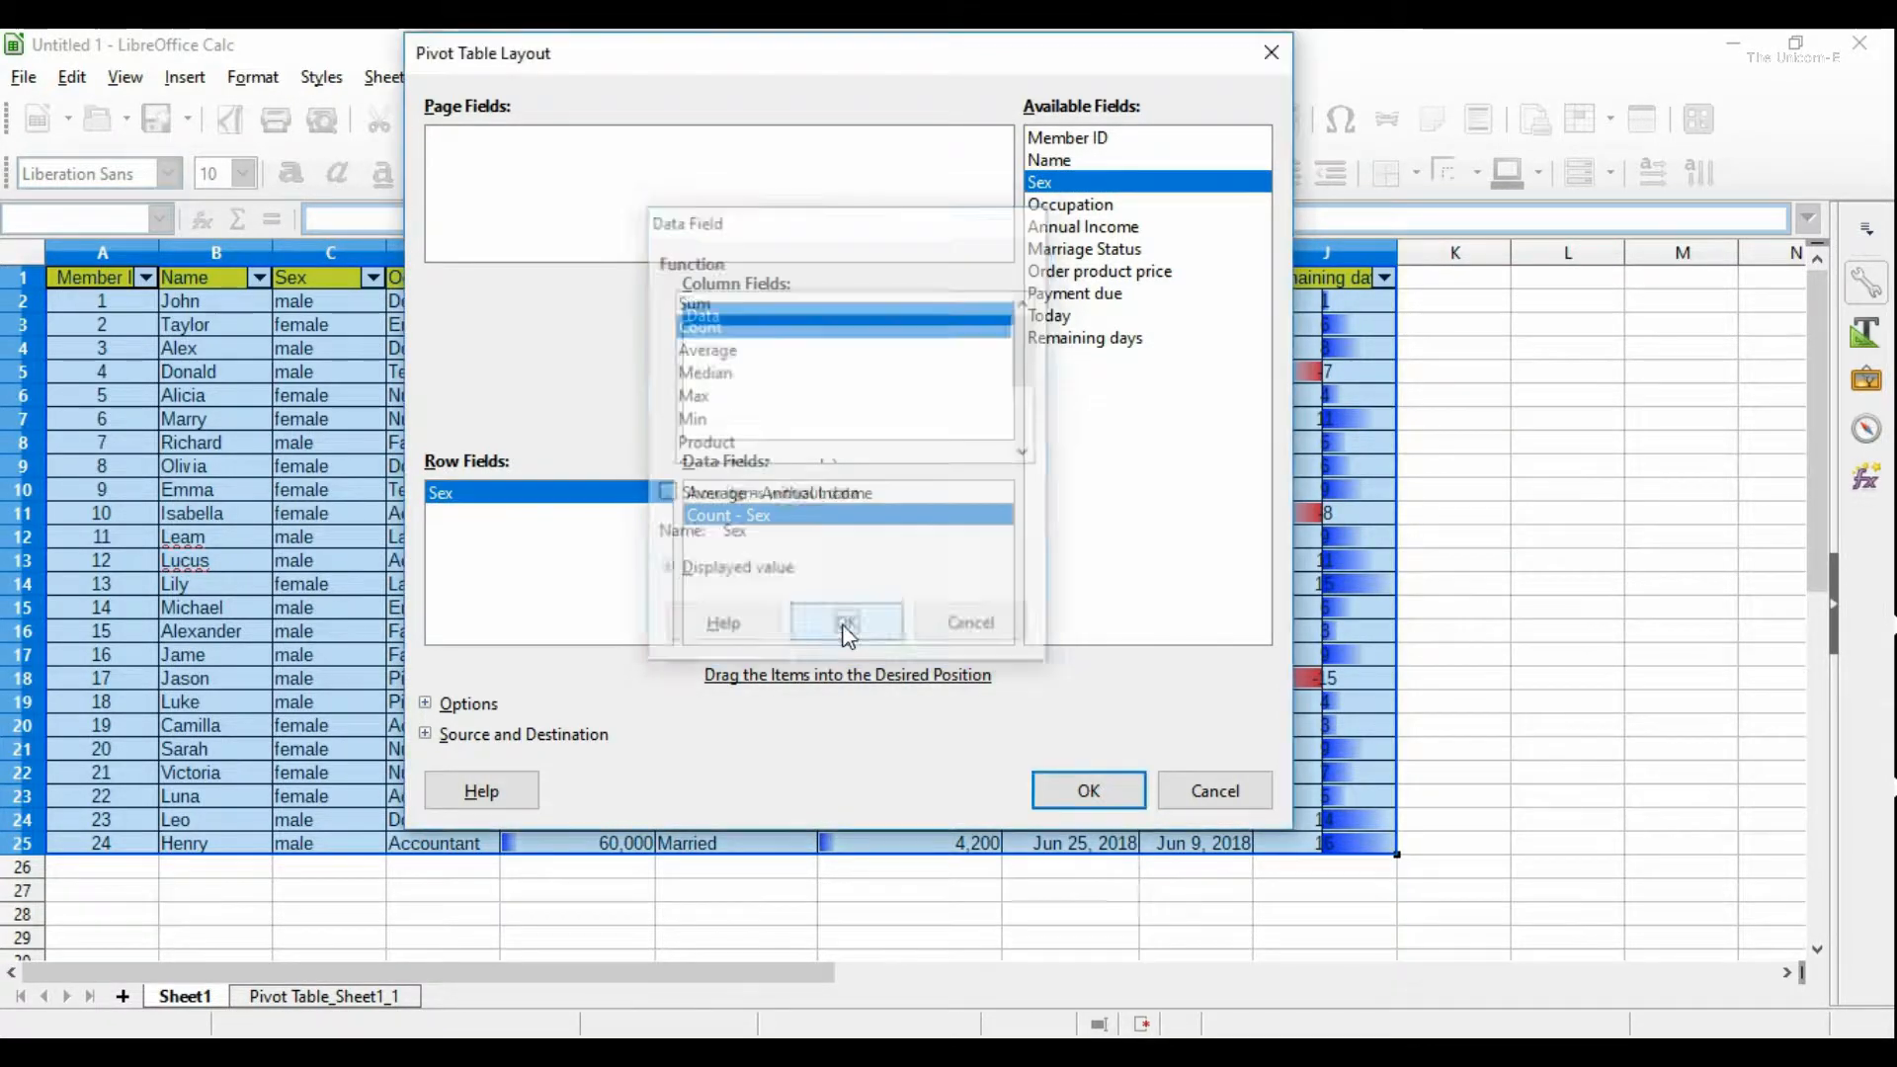
left_click(1086, 795)
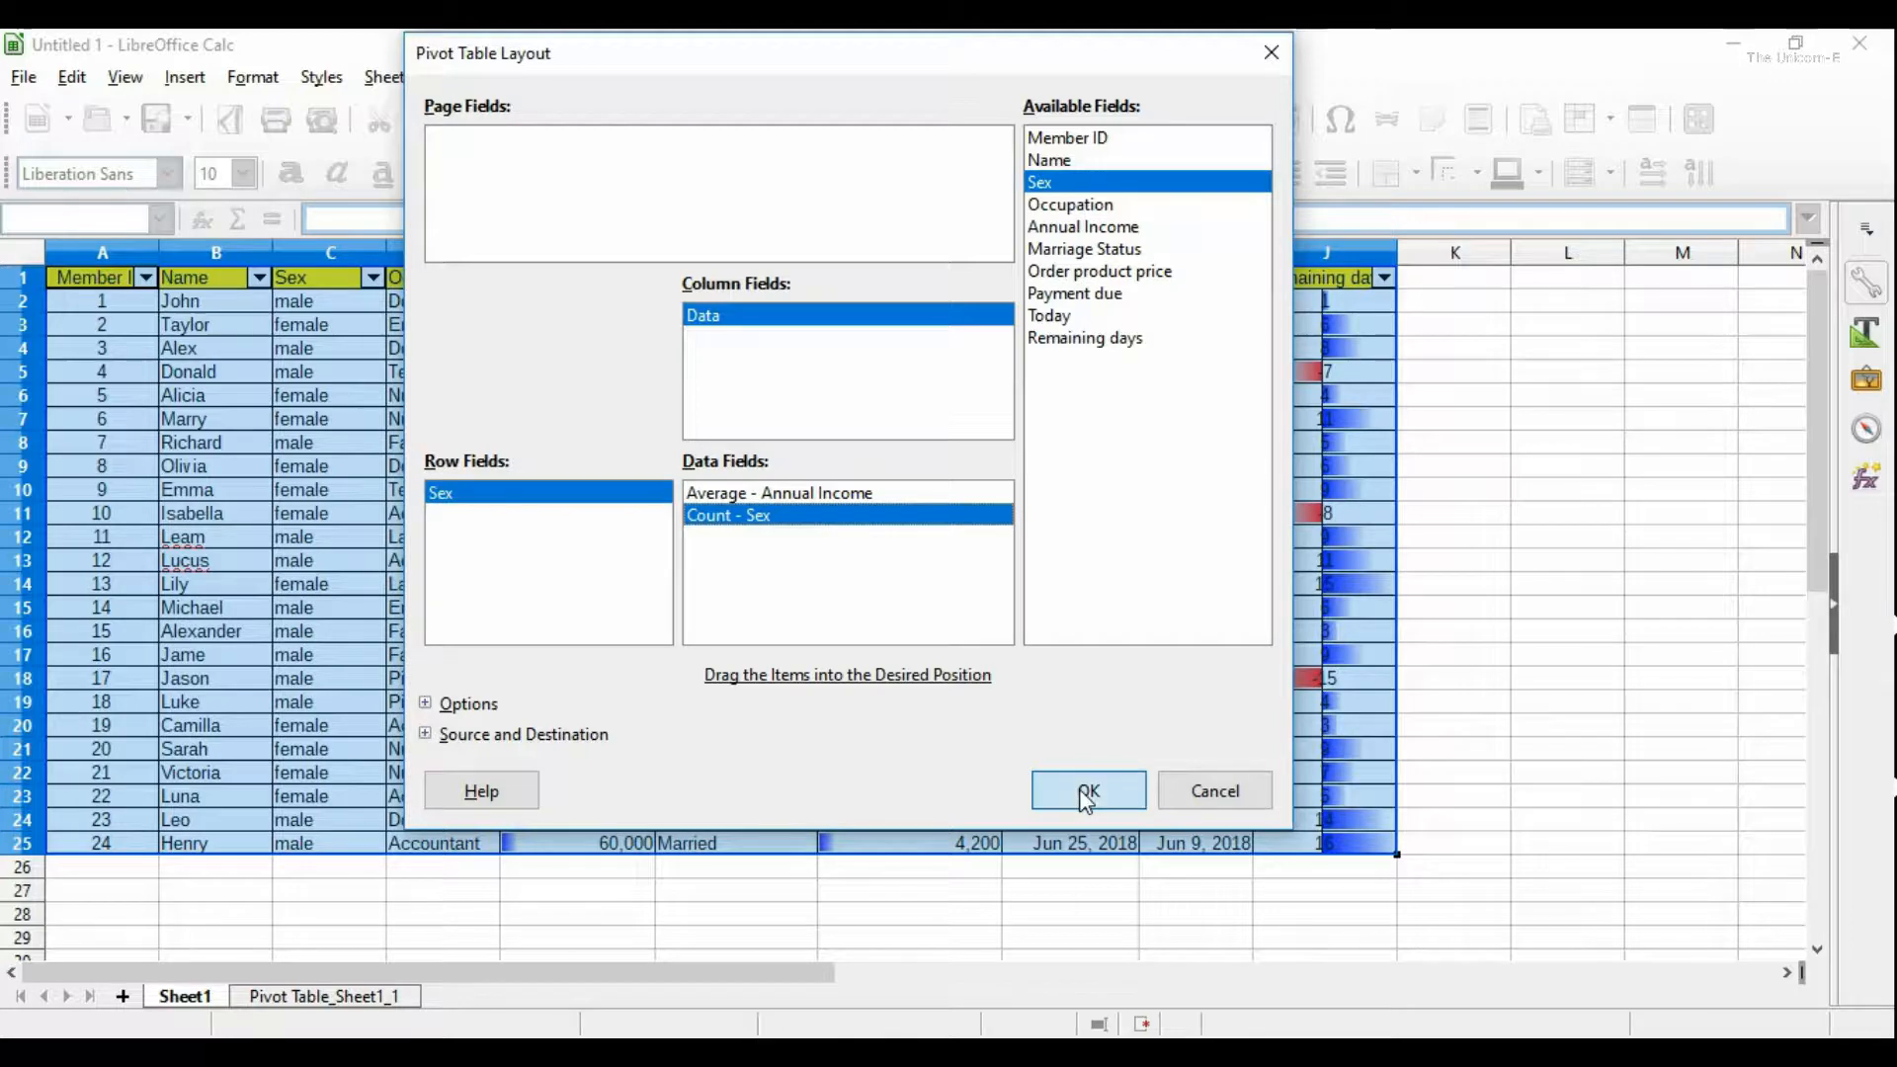
left_click(289, 469)
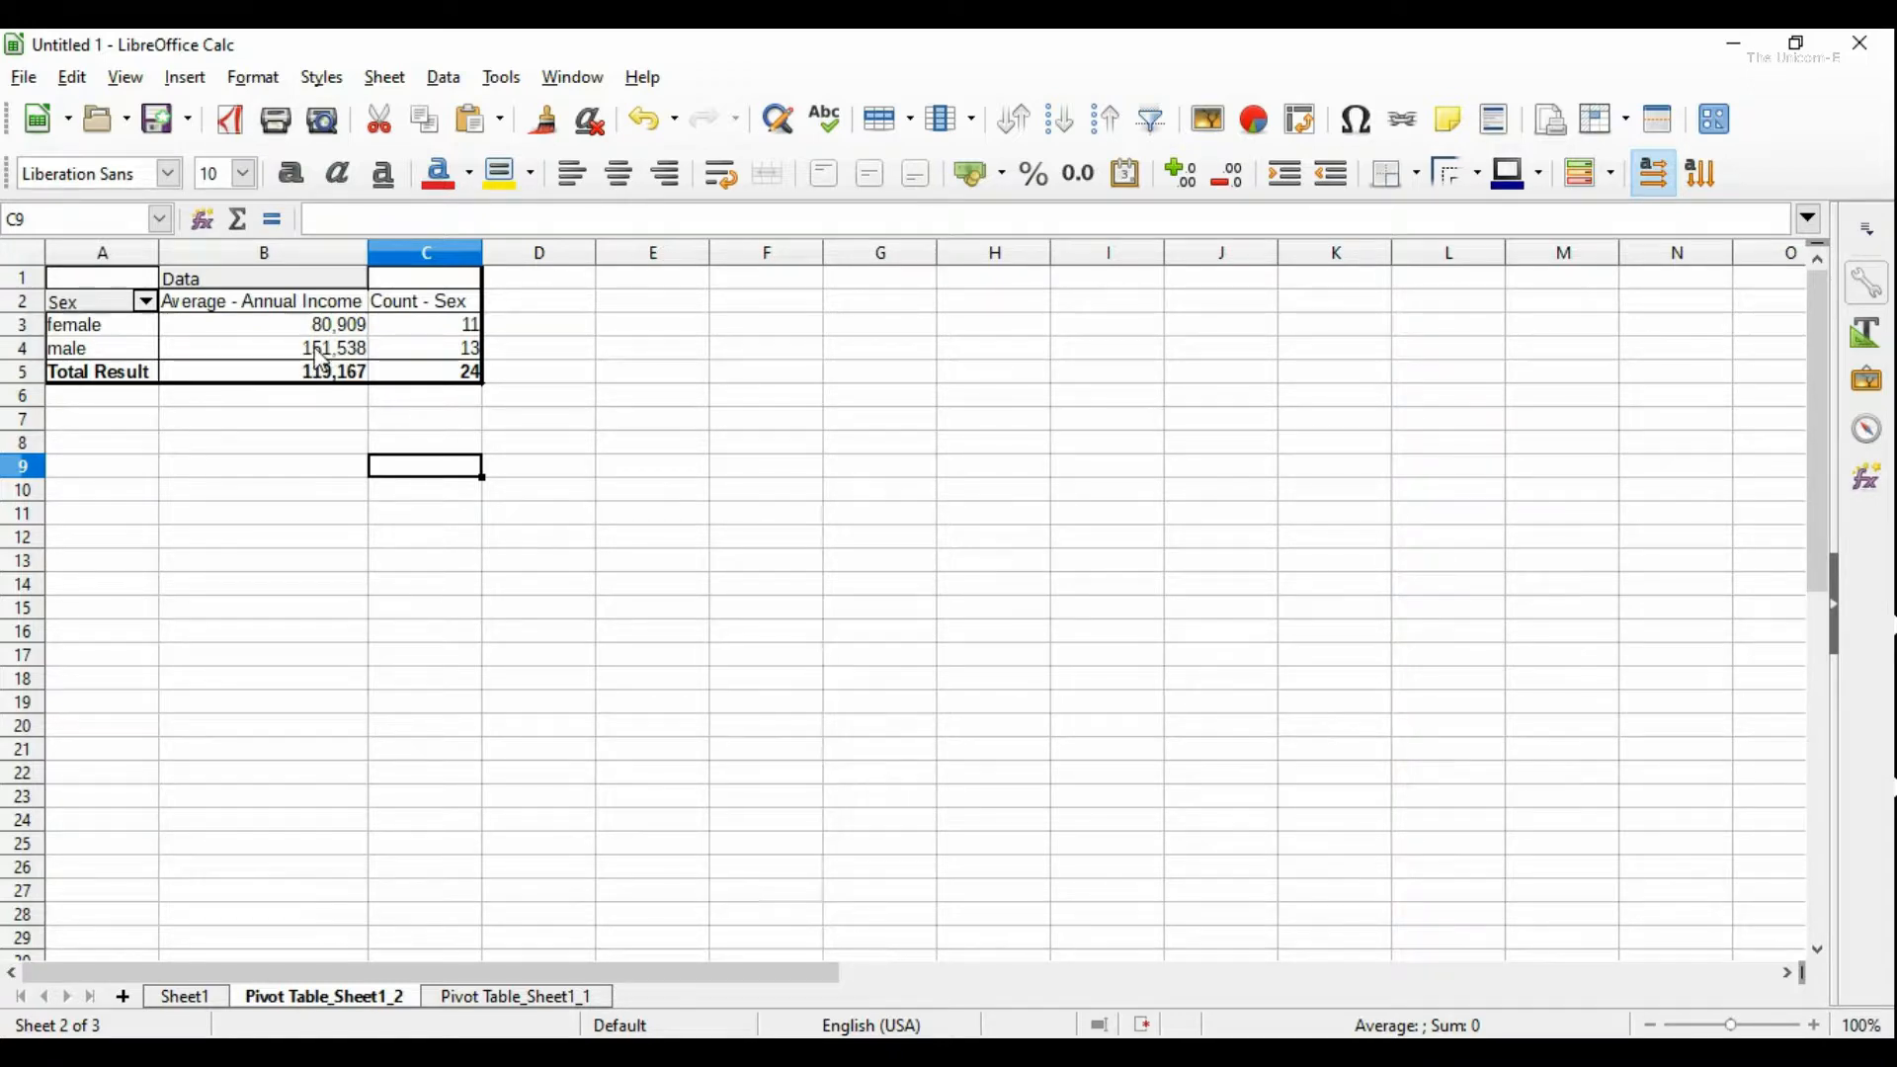
left_click(606, 545)
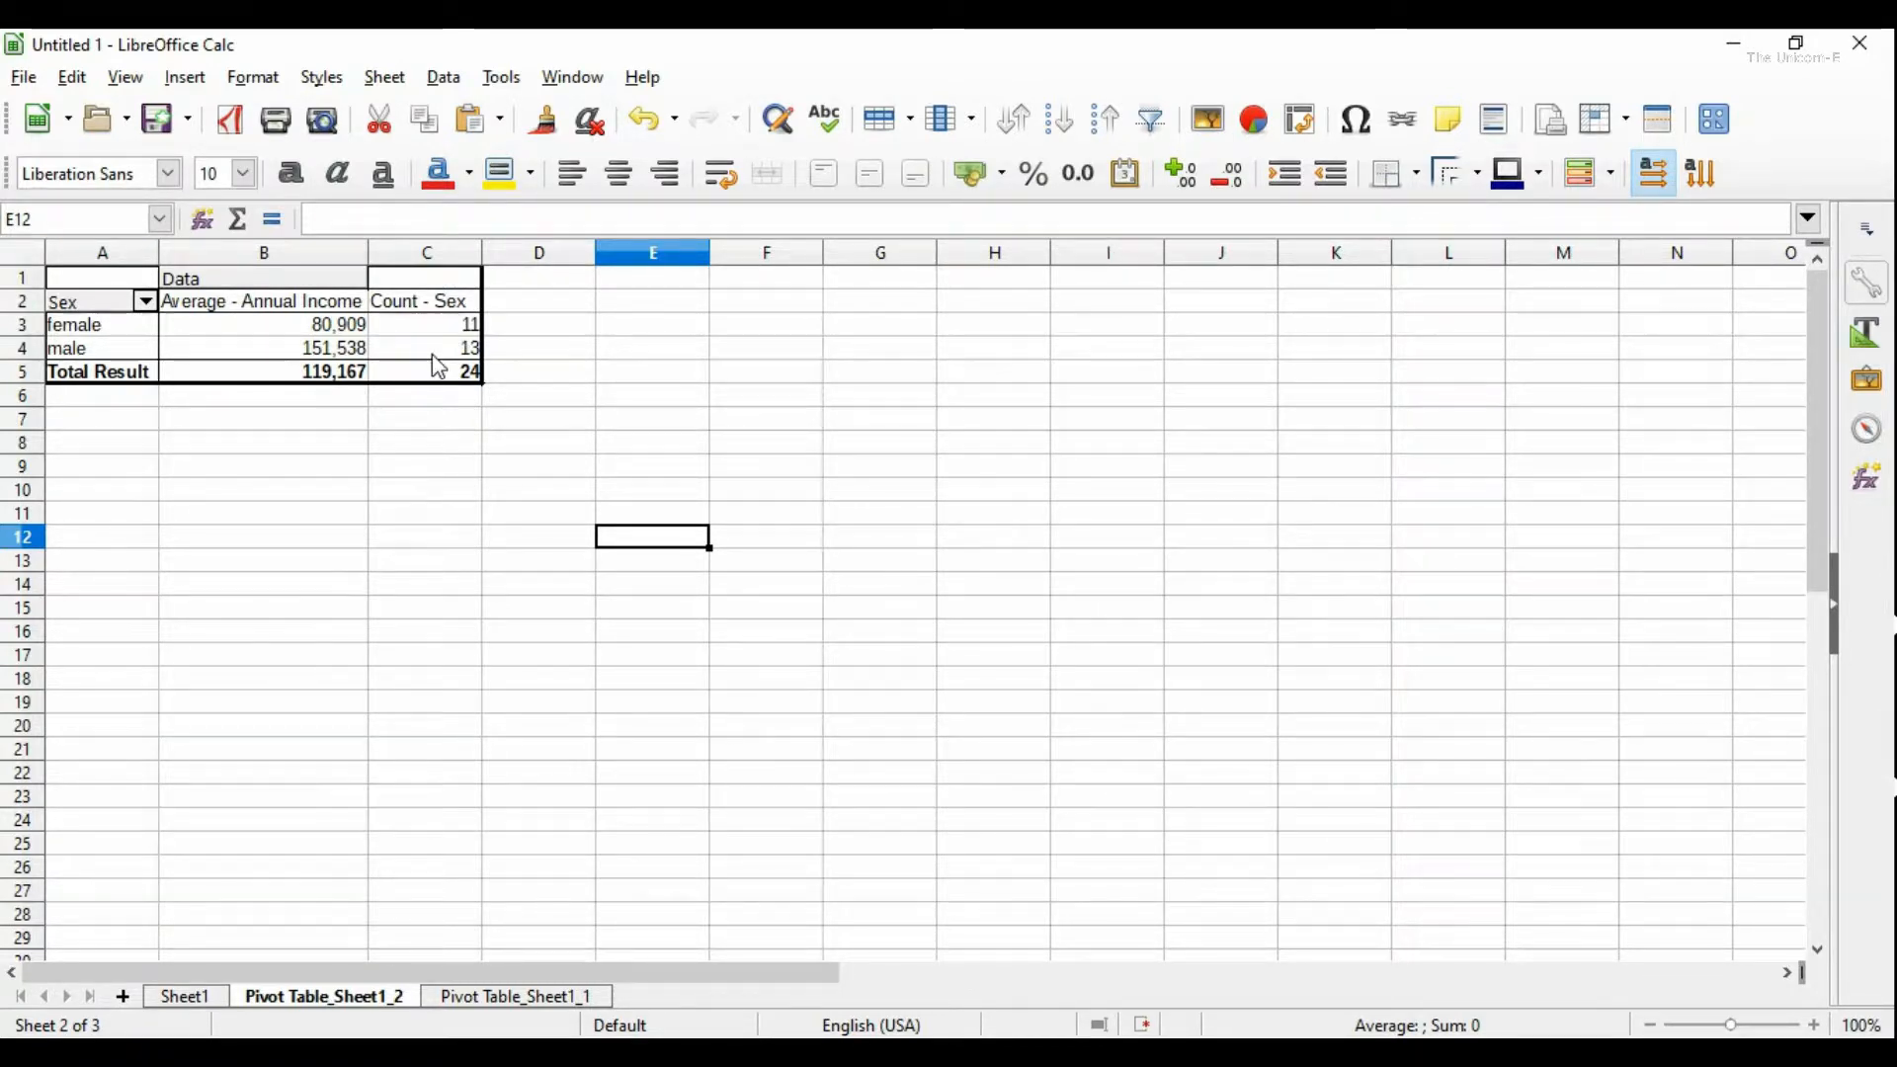
left_click(705, 443)
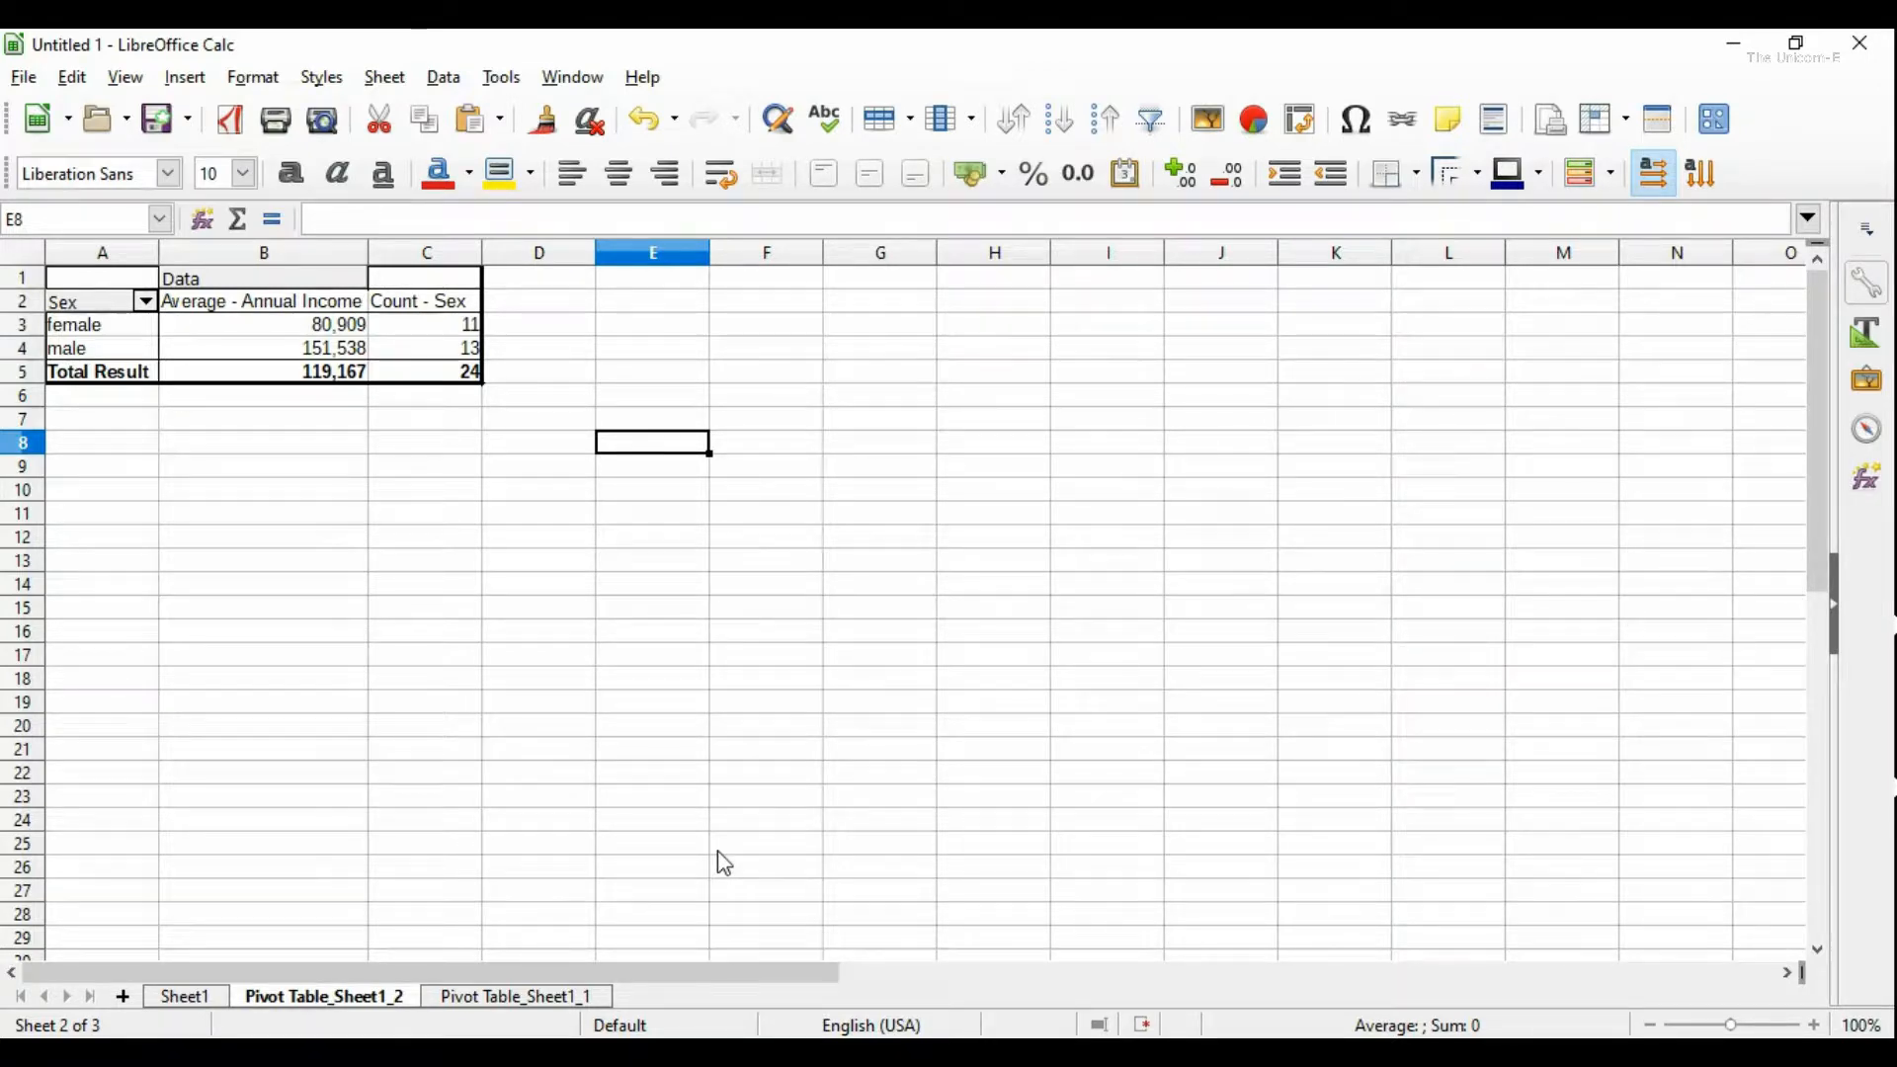
key("ctrl+z")
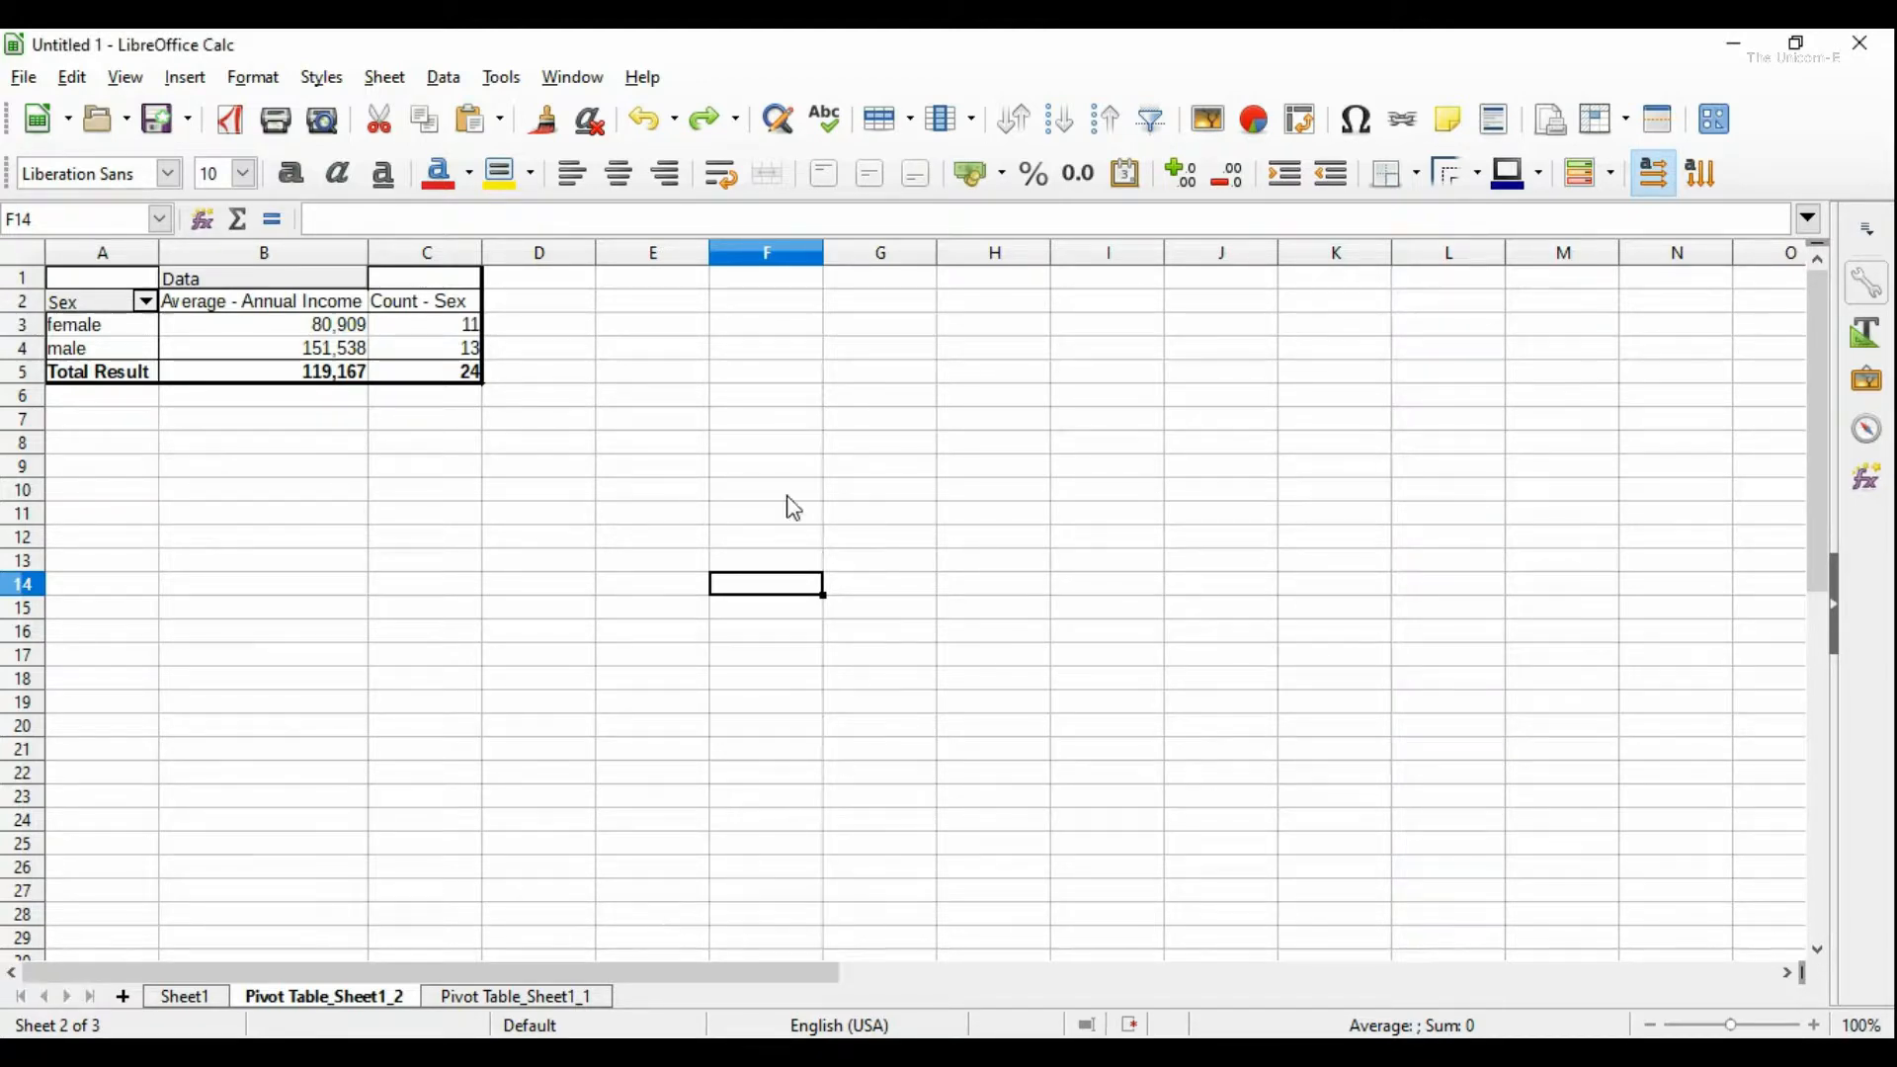
Step: Insert a chart on Sheet1 from the Name, Annual Income and Order product price columns (B, E and G)
left_click(185, 998)
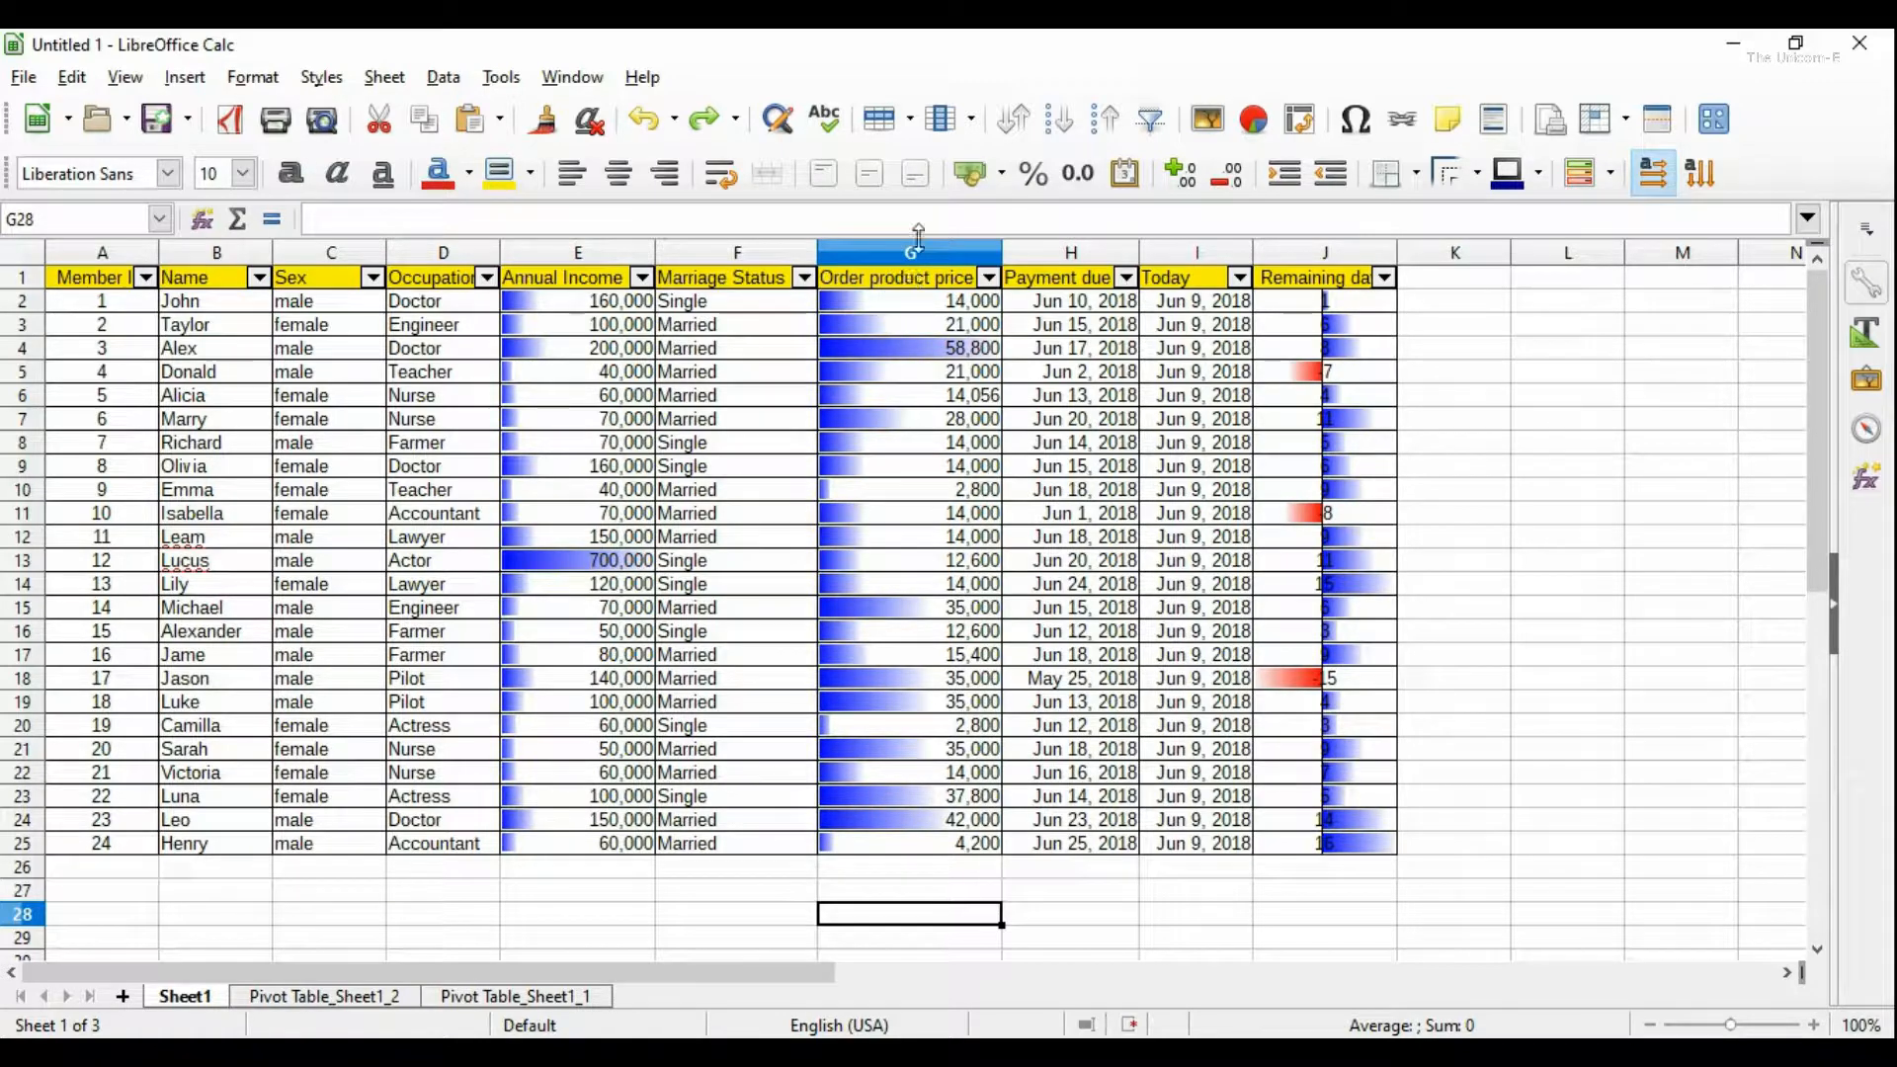
left_click(216, 254)
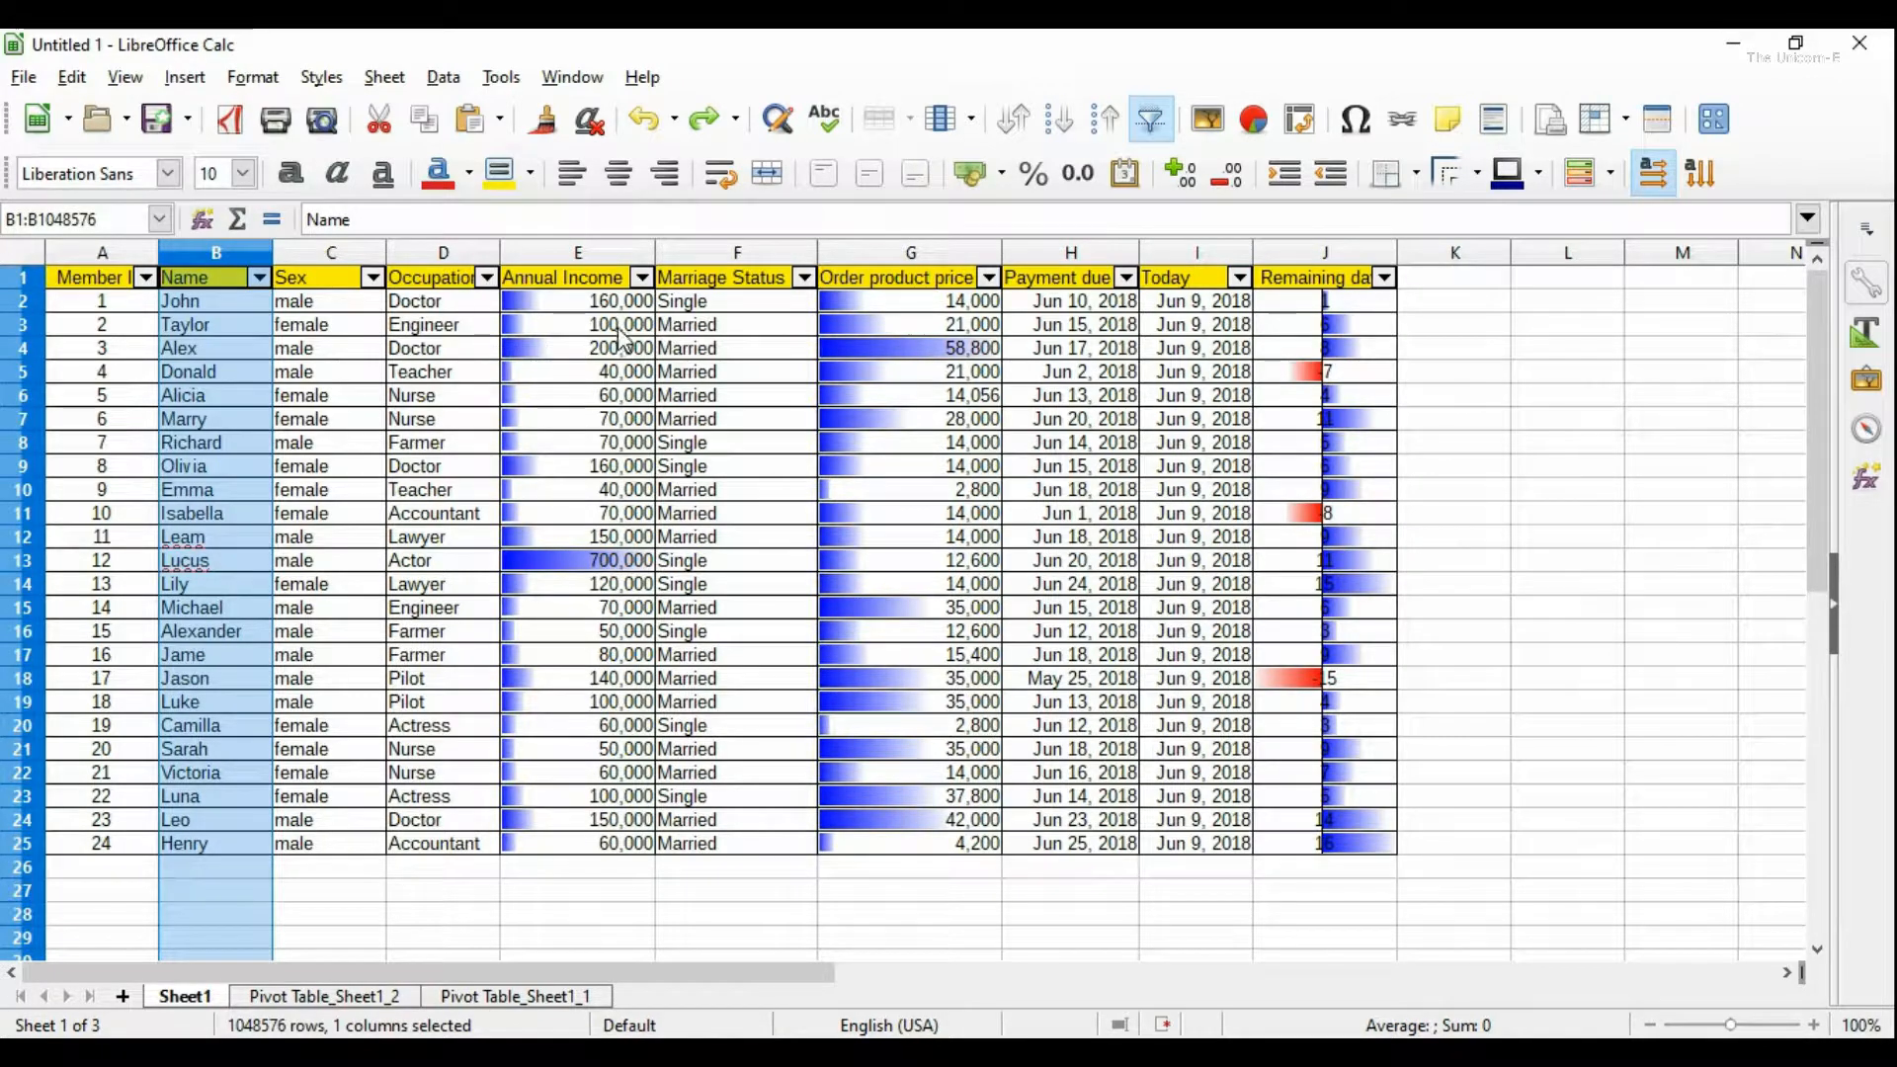
left_click(581, 254, "ctrl")
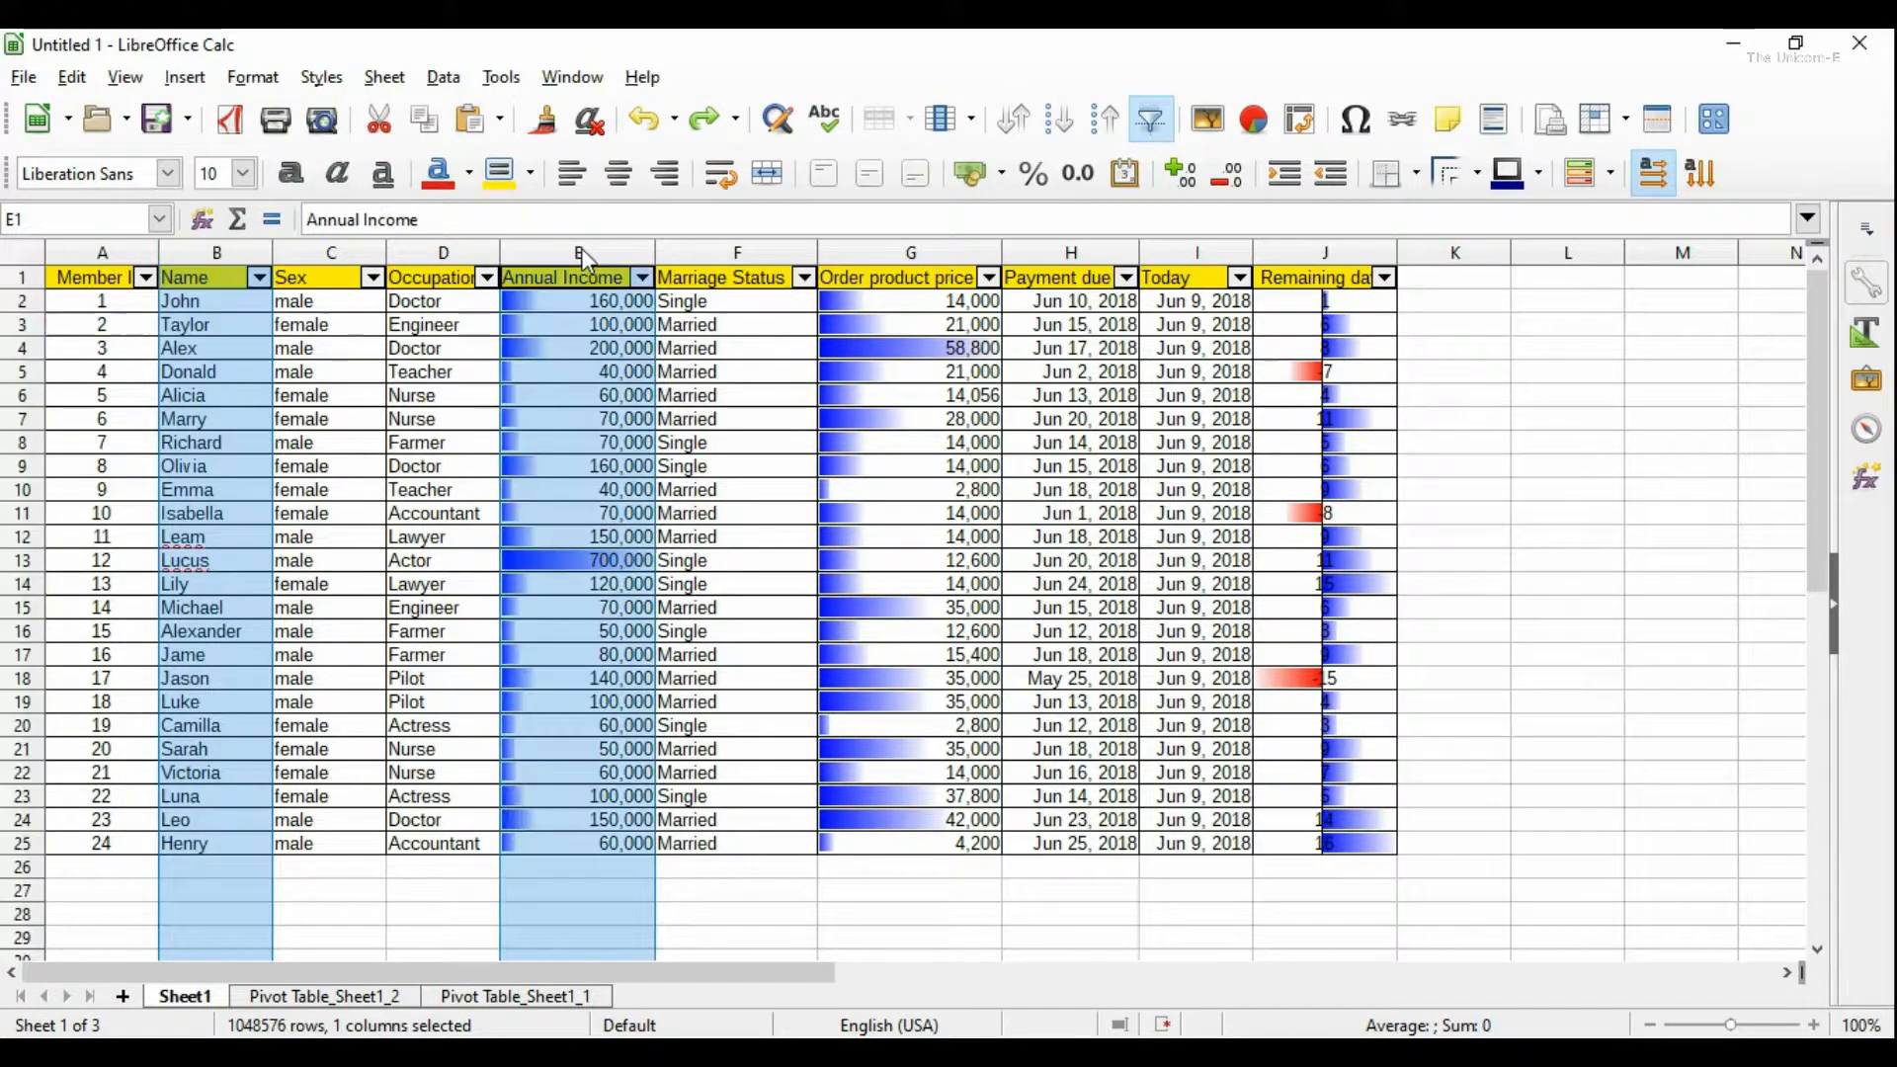
left_click(944, 249, "ctrl")
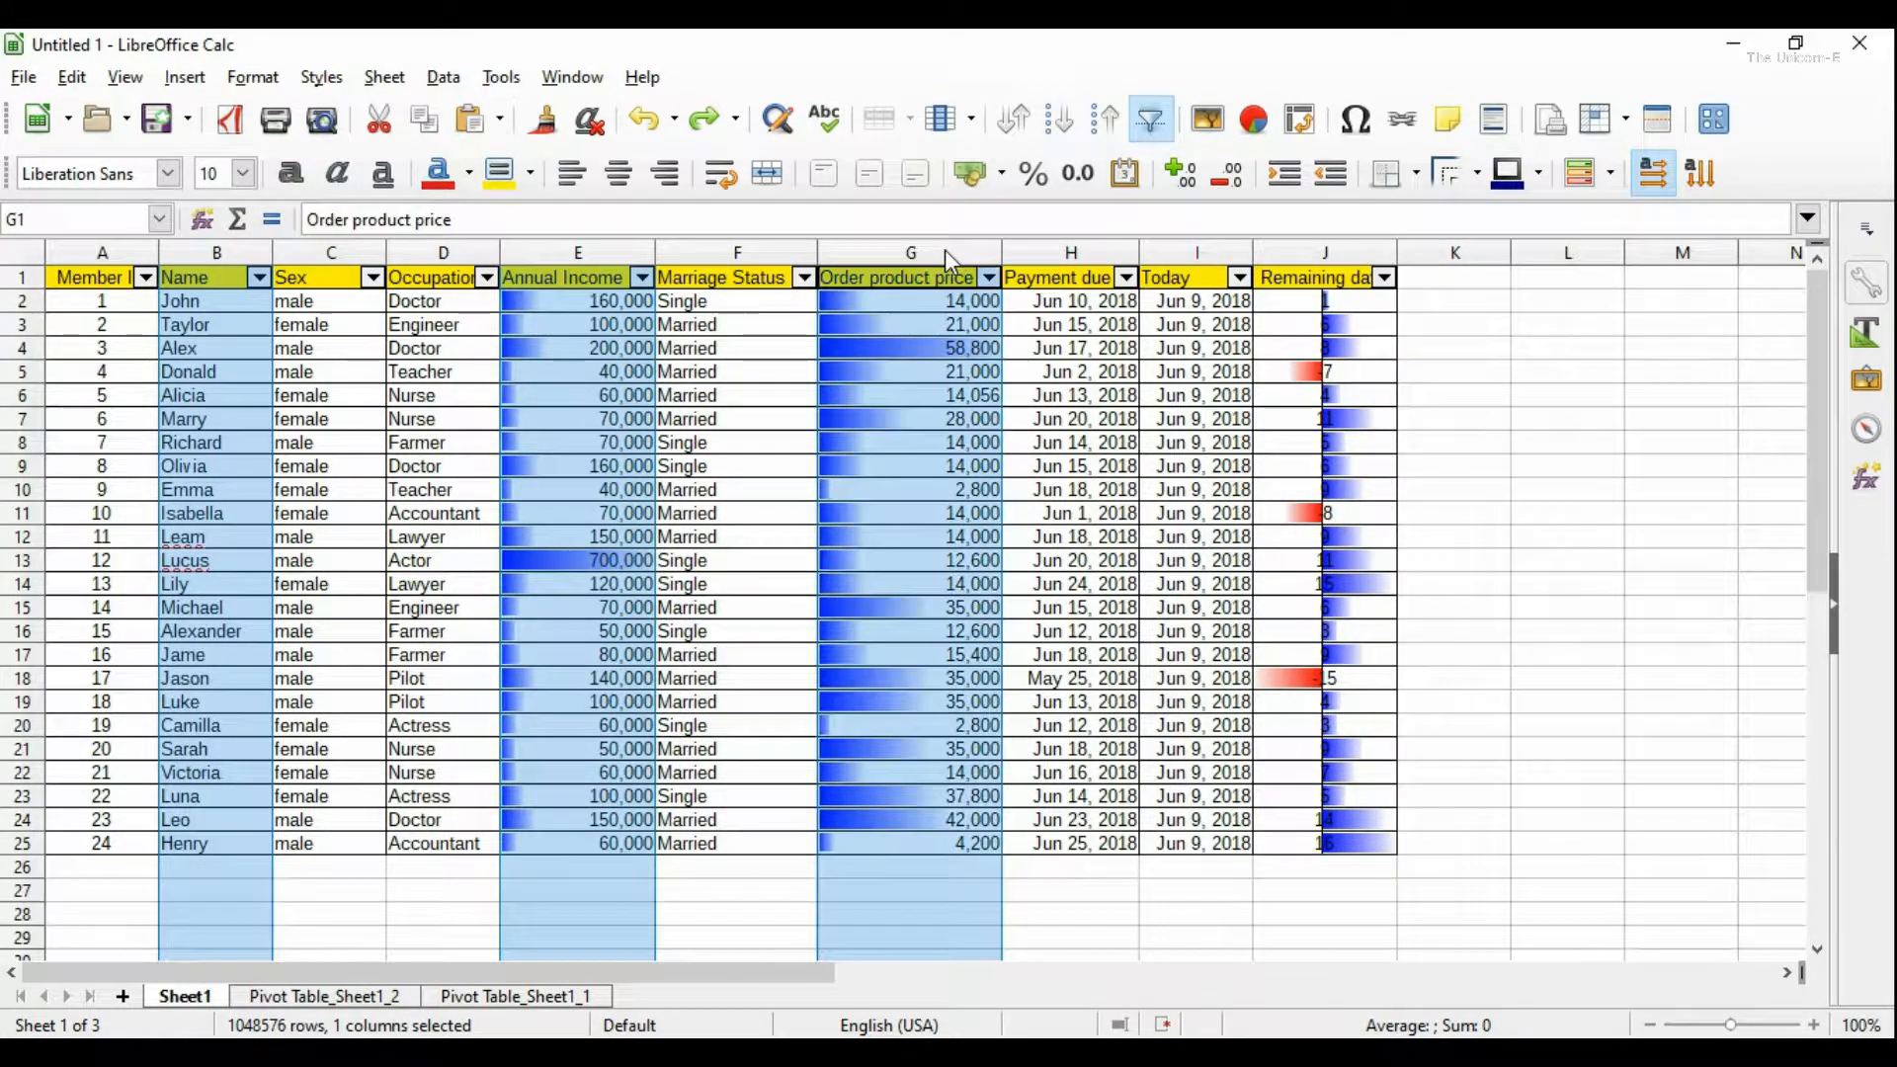
left_click(1257, 121)
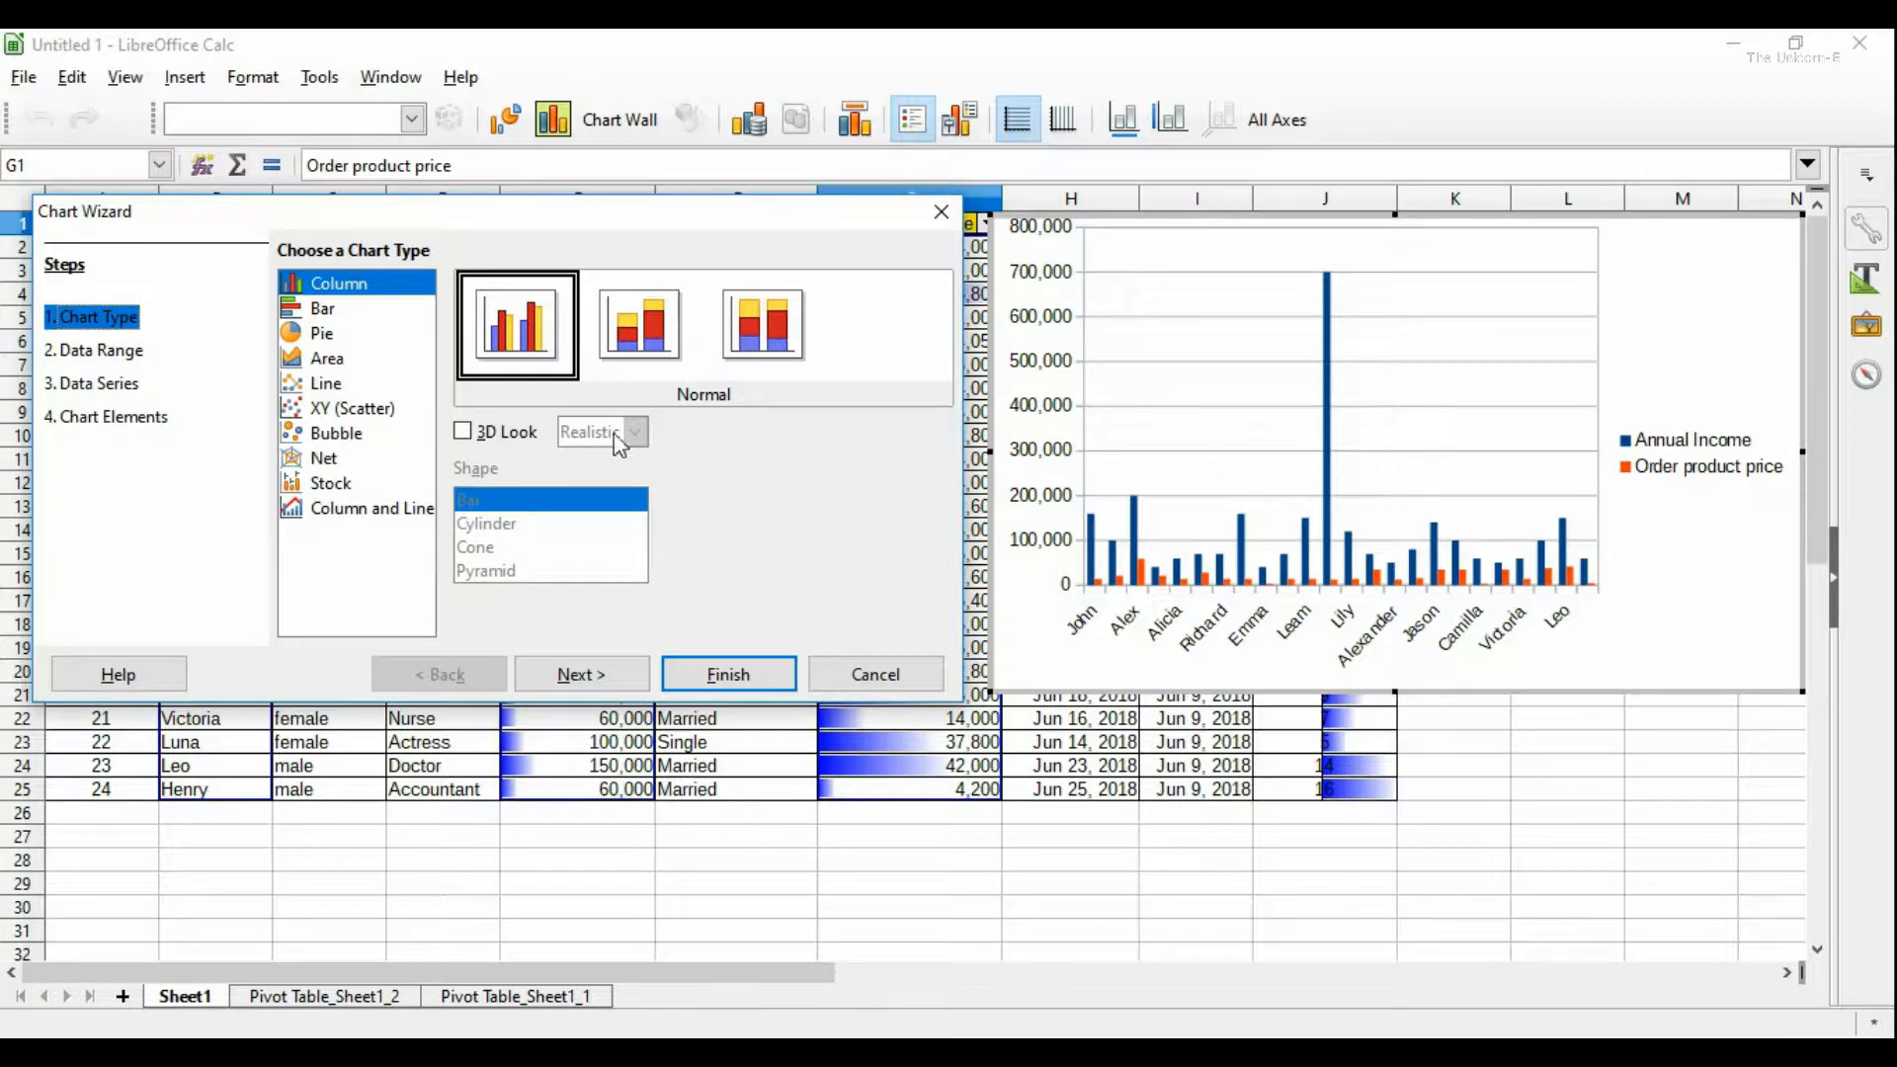
Step: Preview the Bar, Pie, Area and Line chart types and return to the normal Column type
left_click(323, 311)
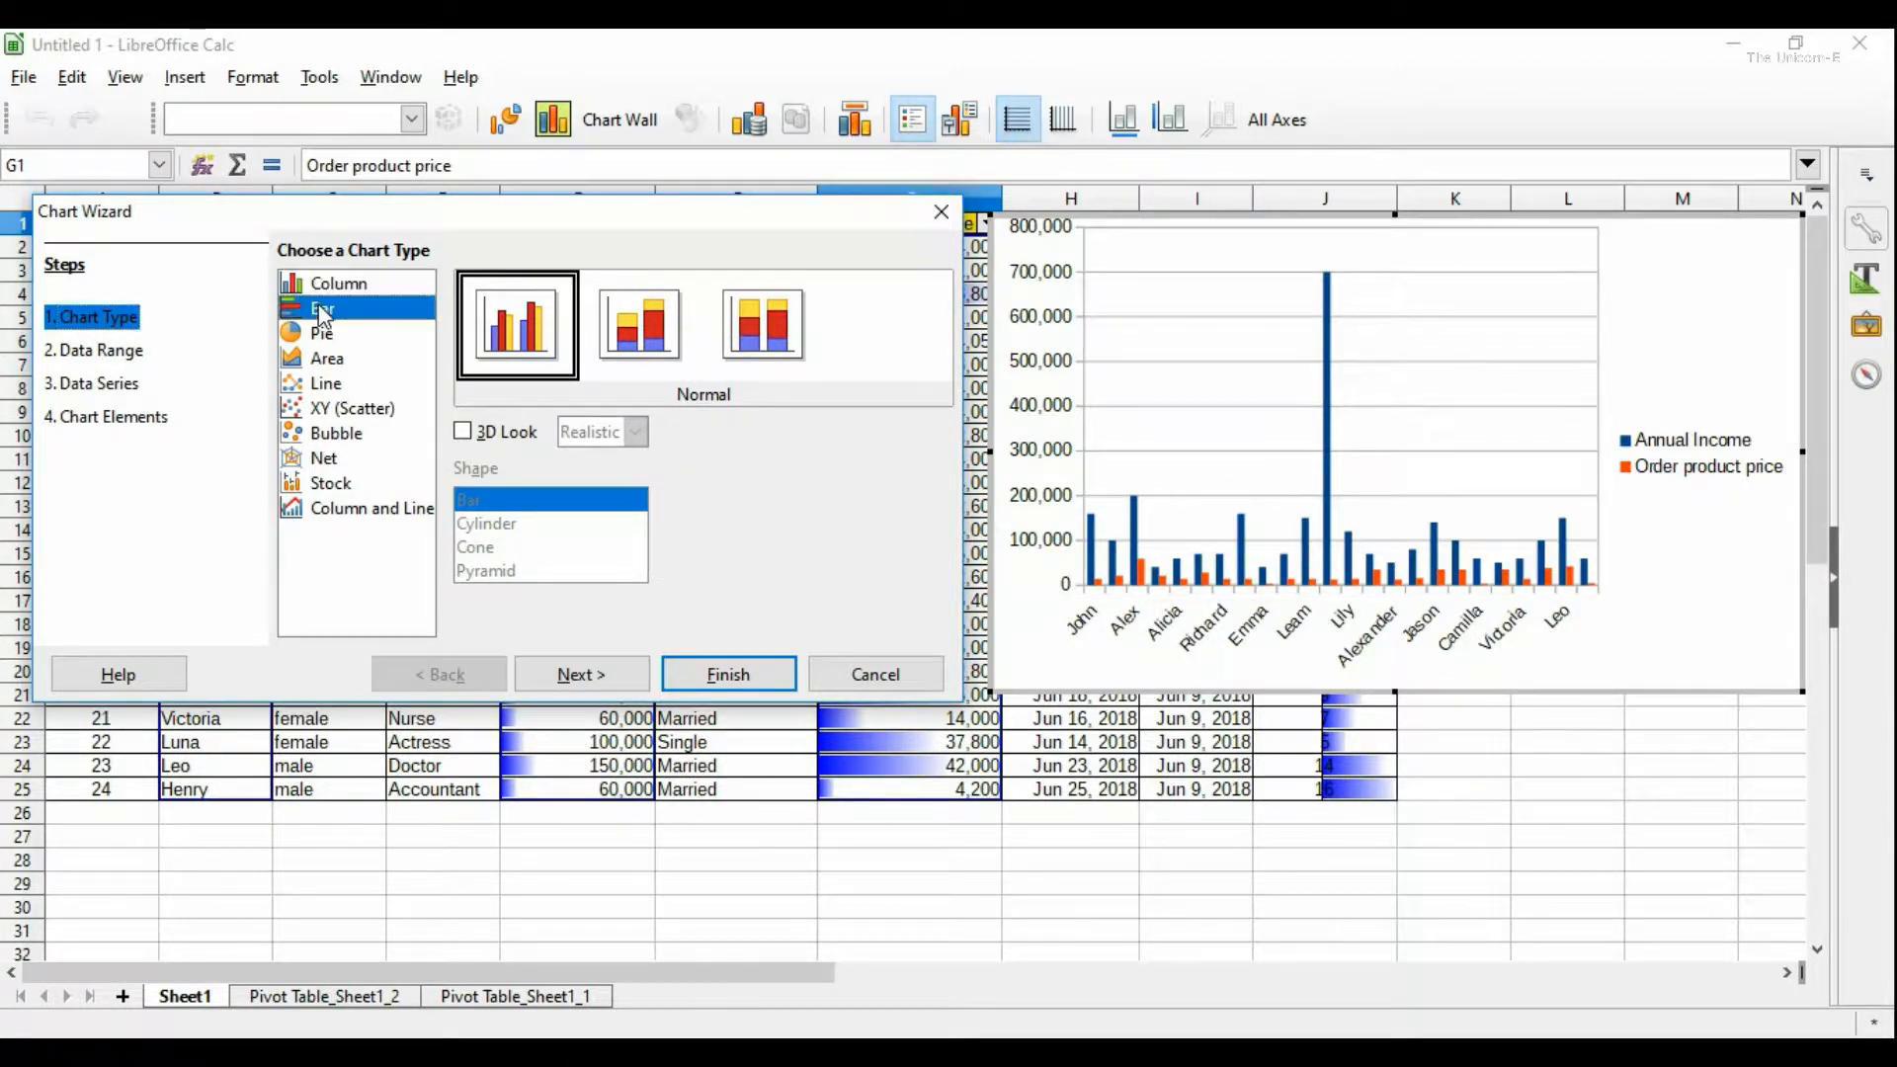
left_click(323, 334)
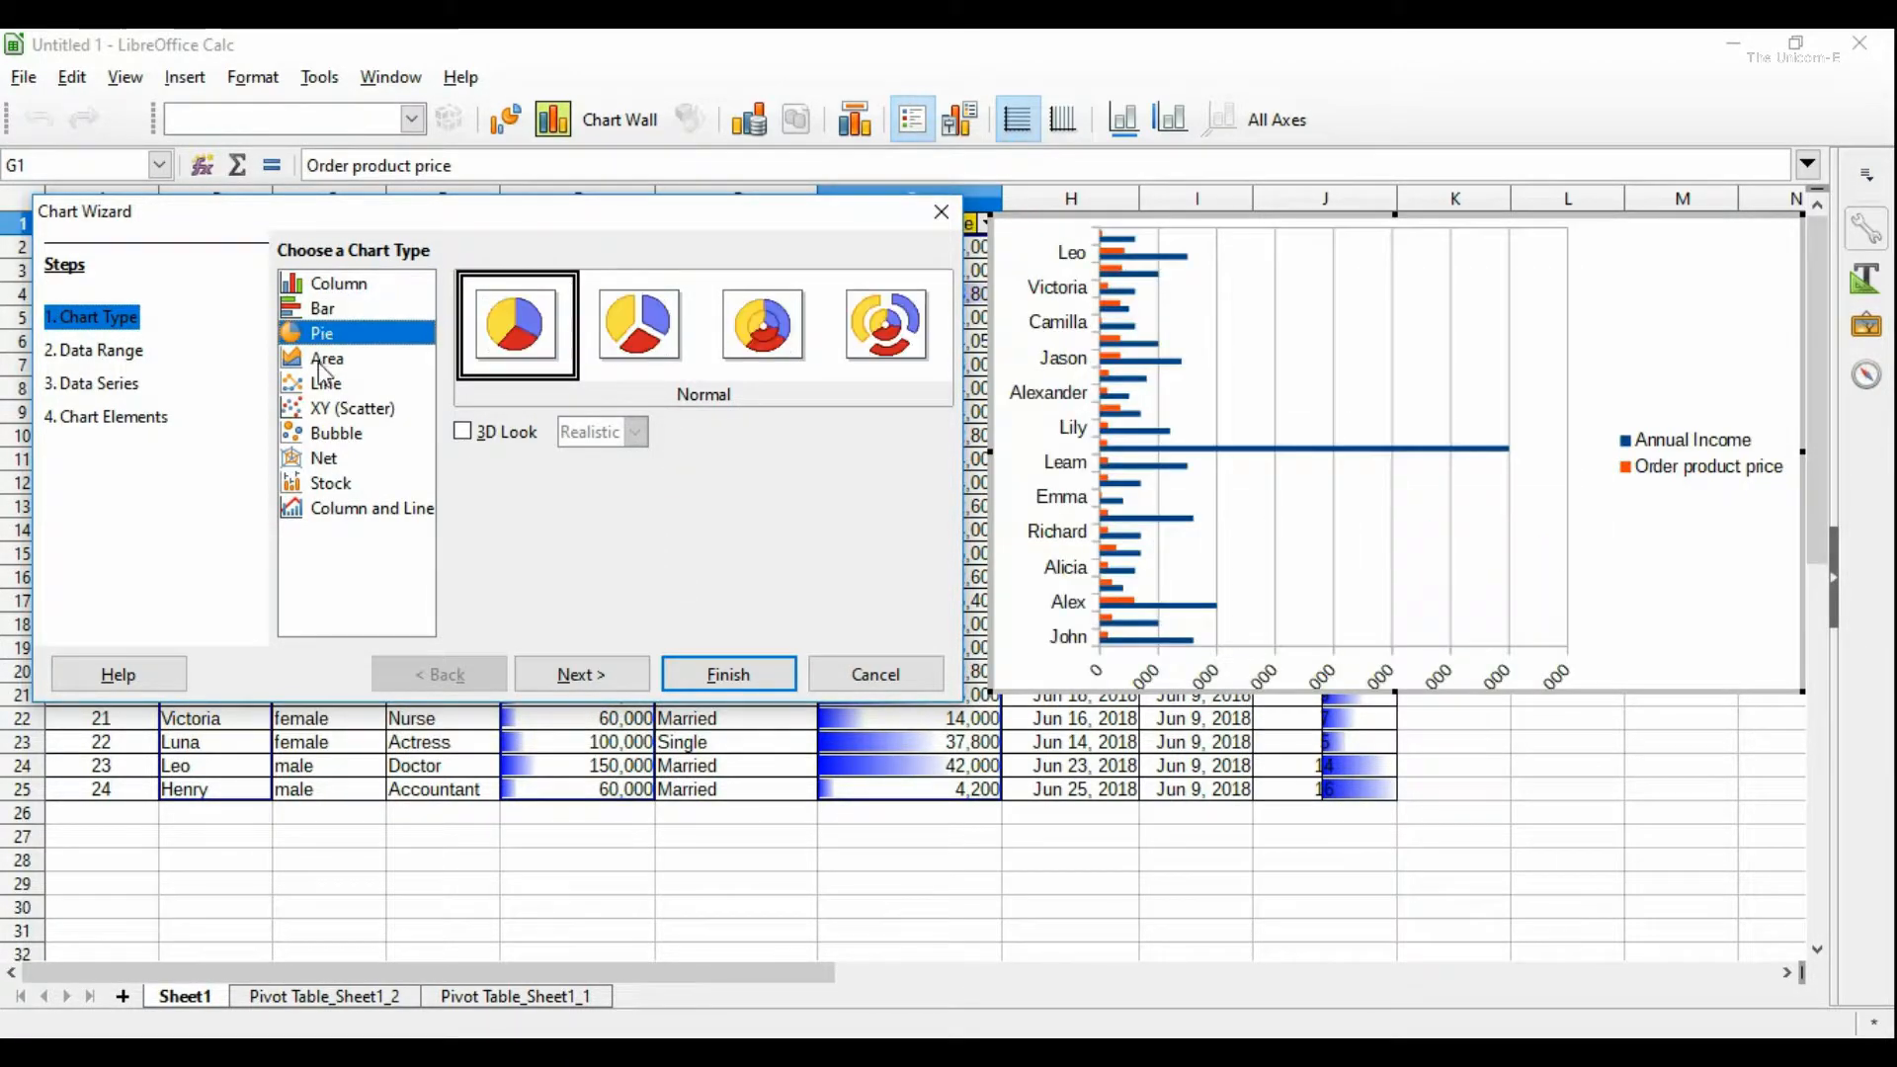
left_click(323, 359)
left_click(325, 384)
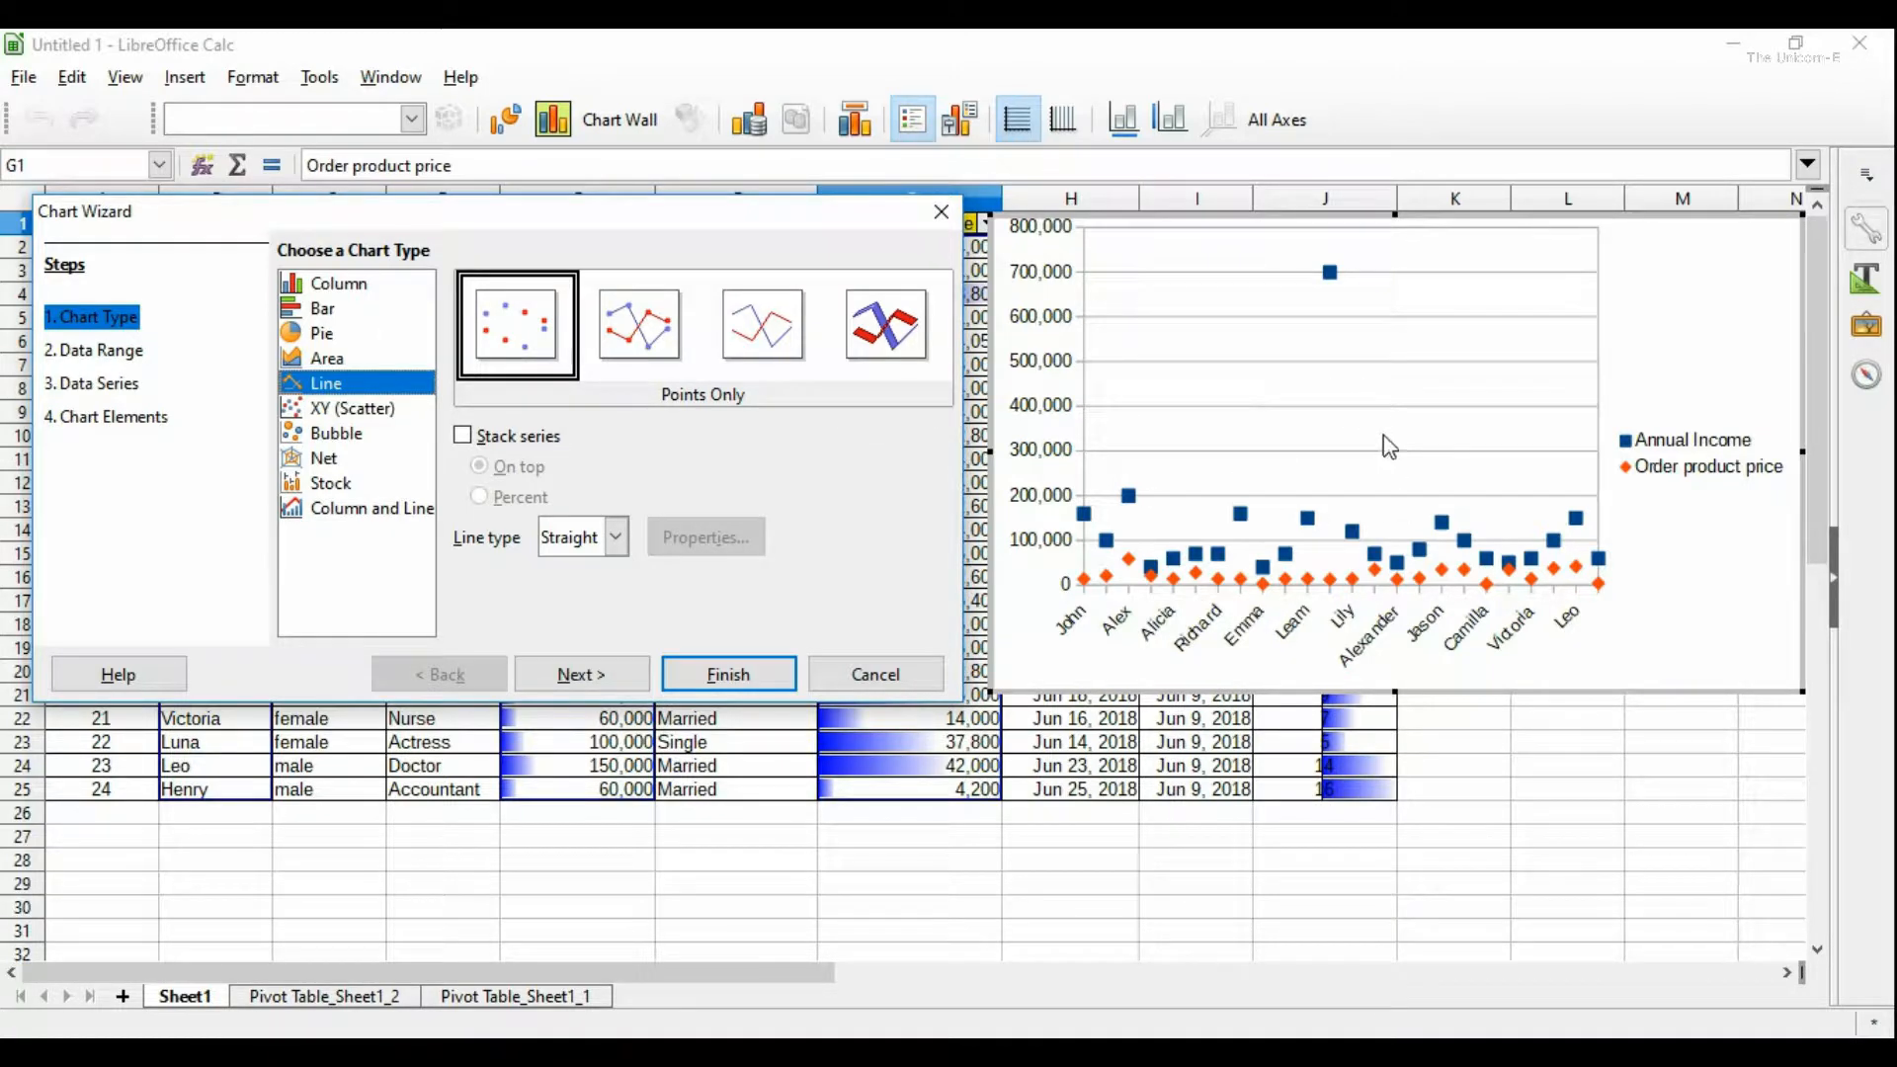
left_click(326, 287)
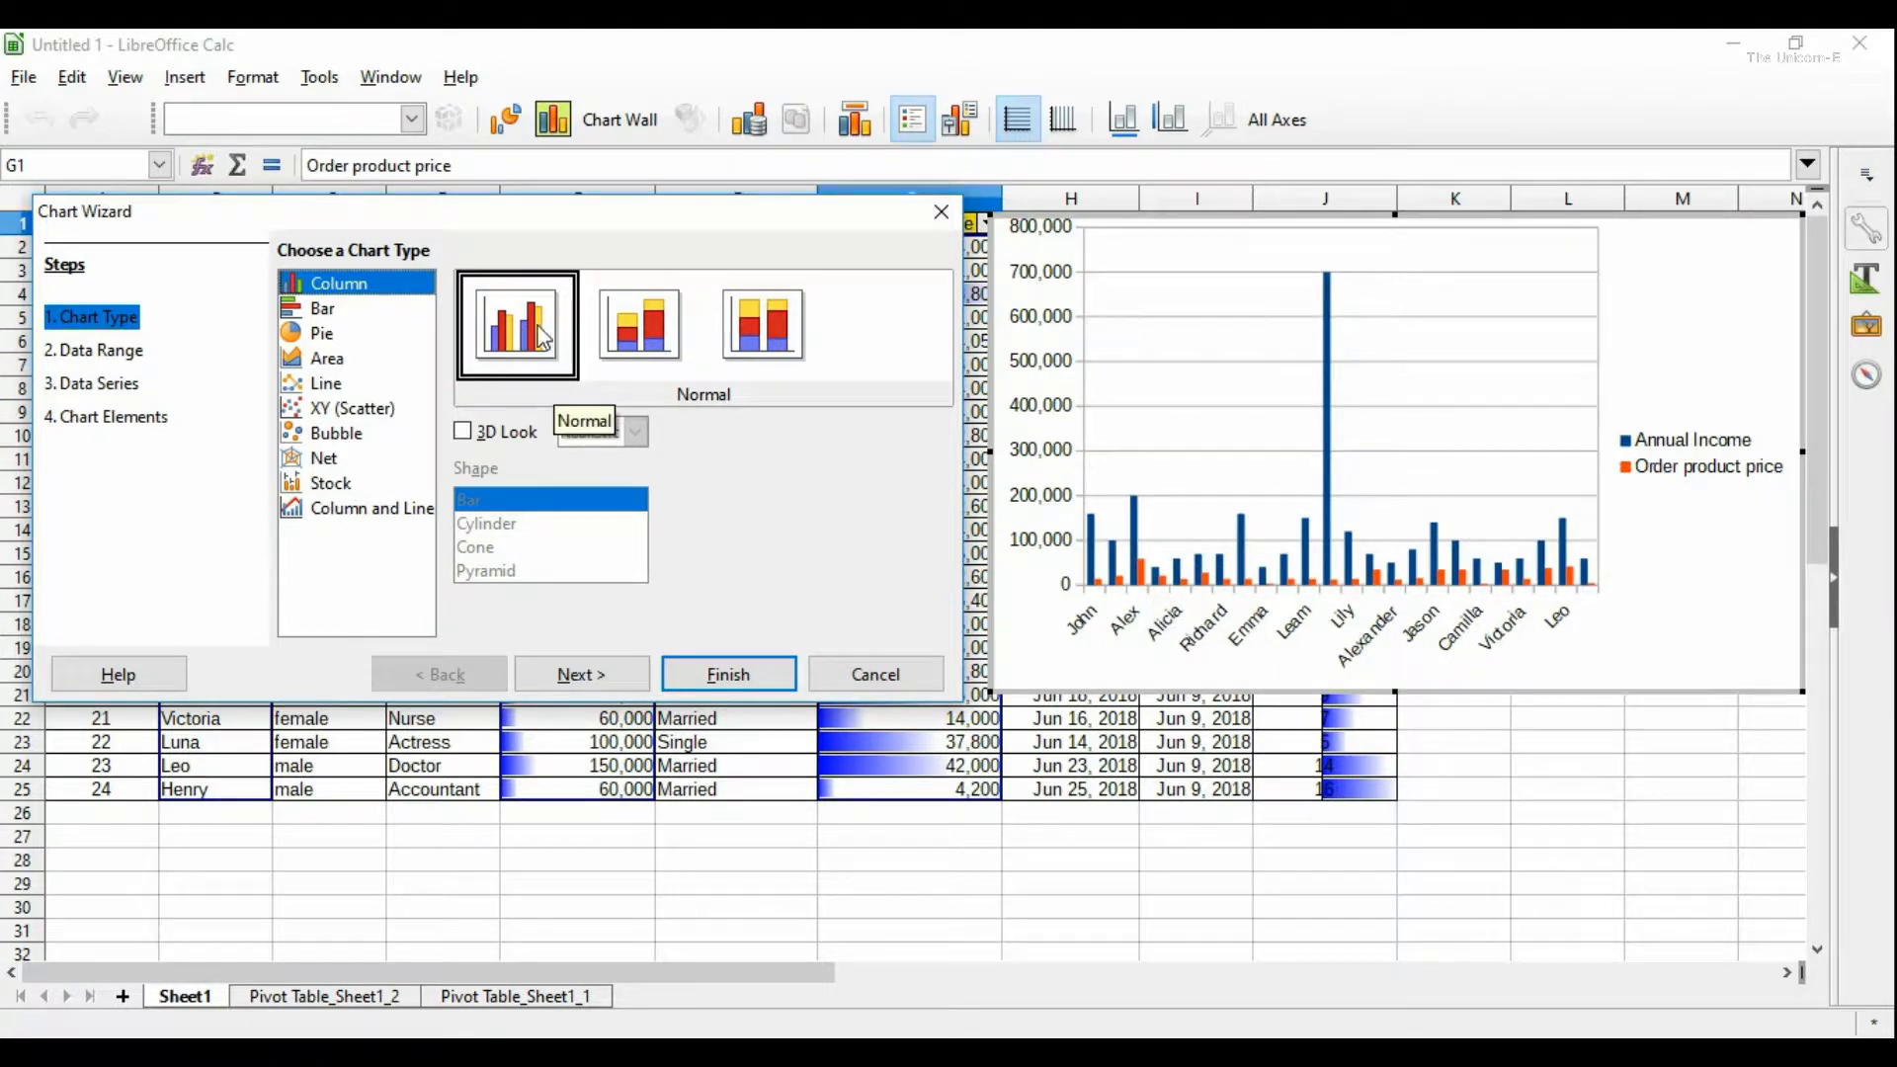
Step: Title the chart Customer Data, label the X axis Name and the Y axis USD, and finish creating it
left_click(111, 351)
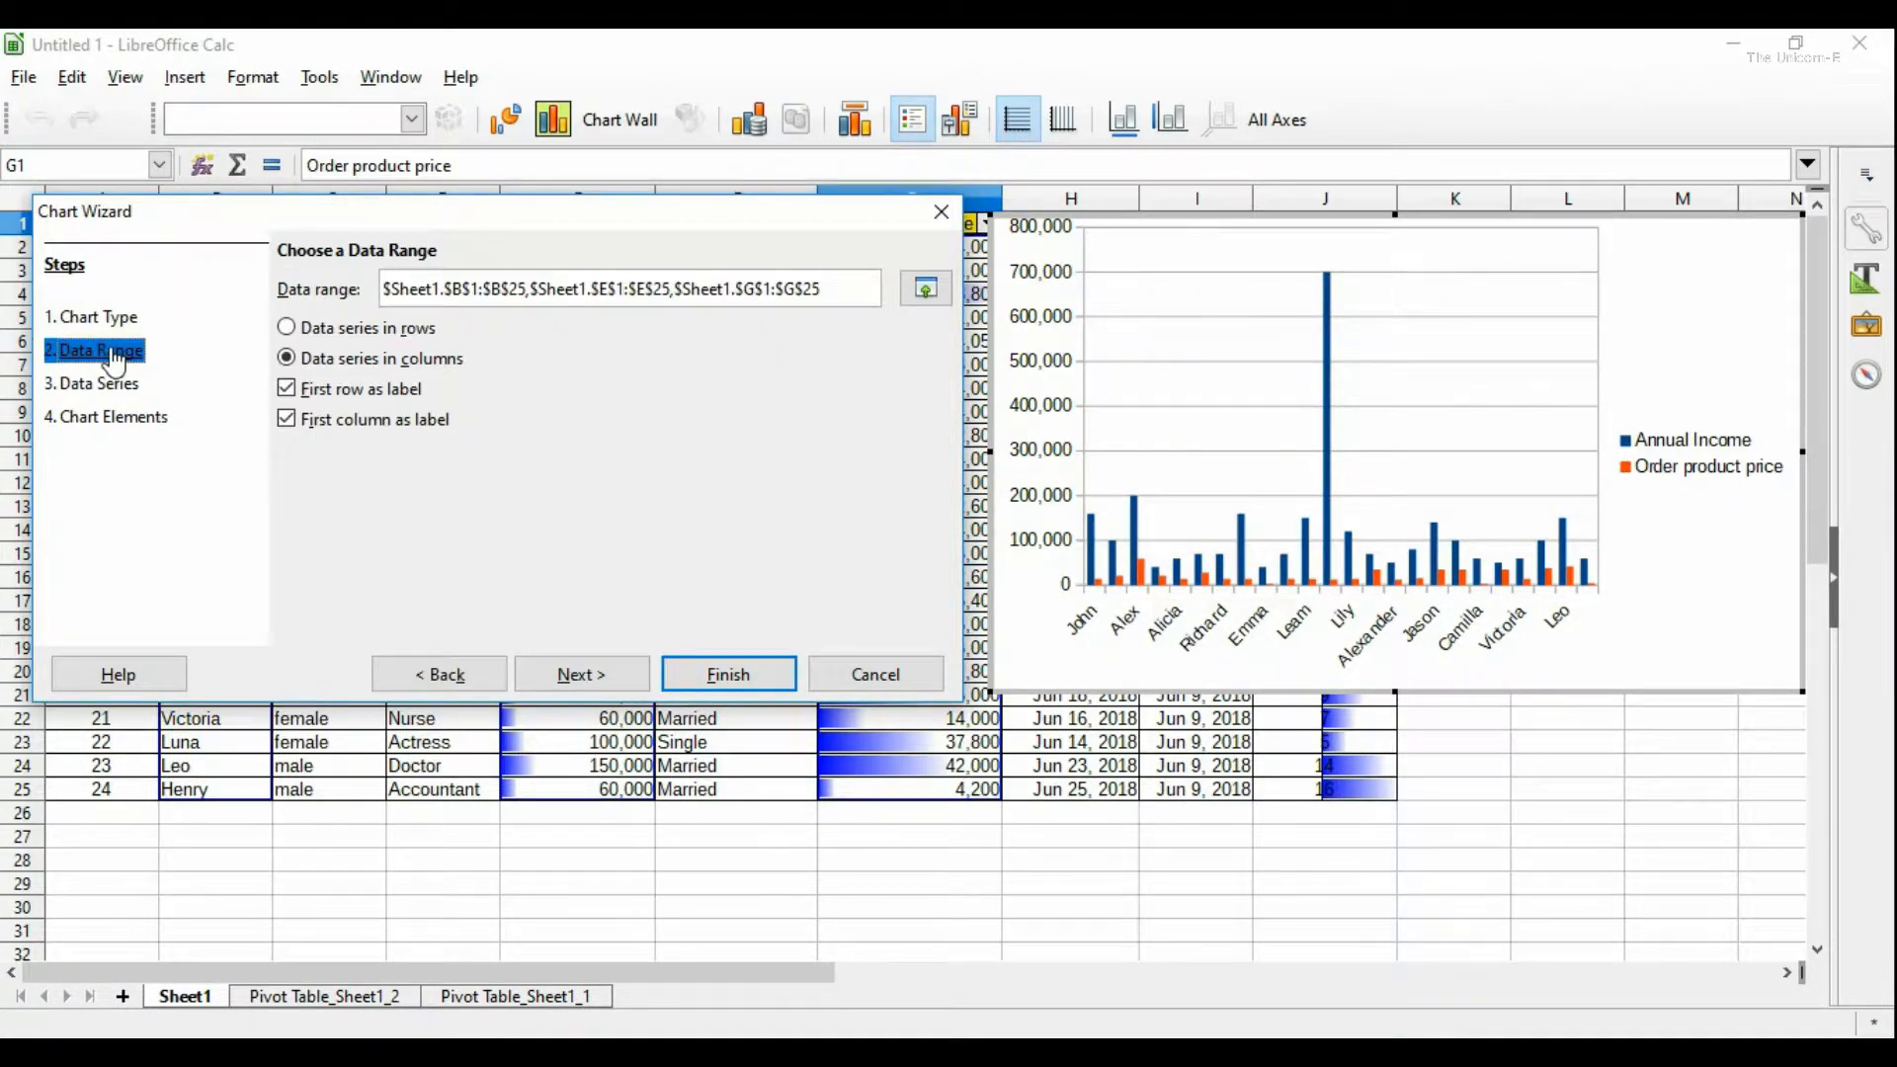
left_click(116, 391)
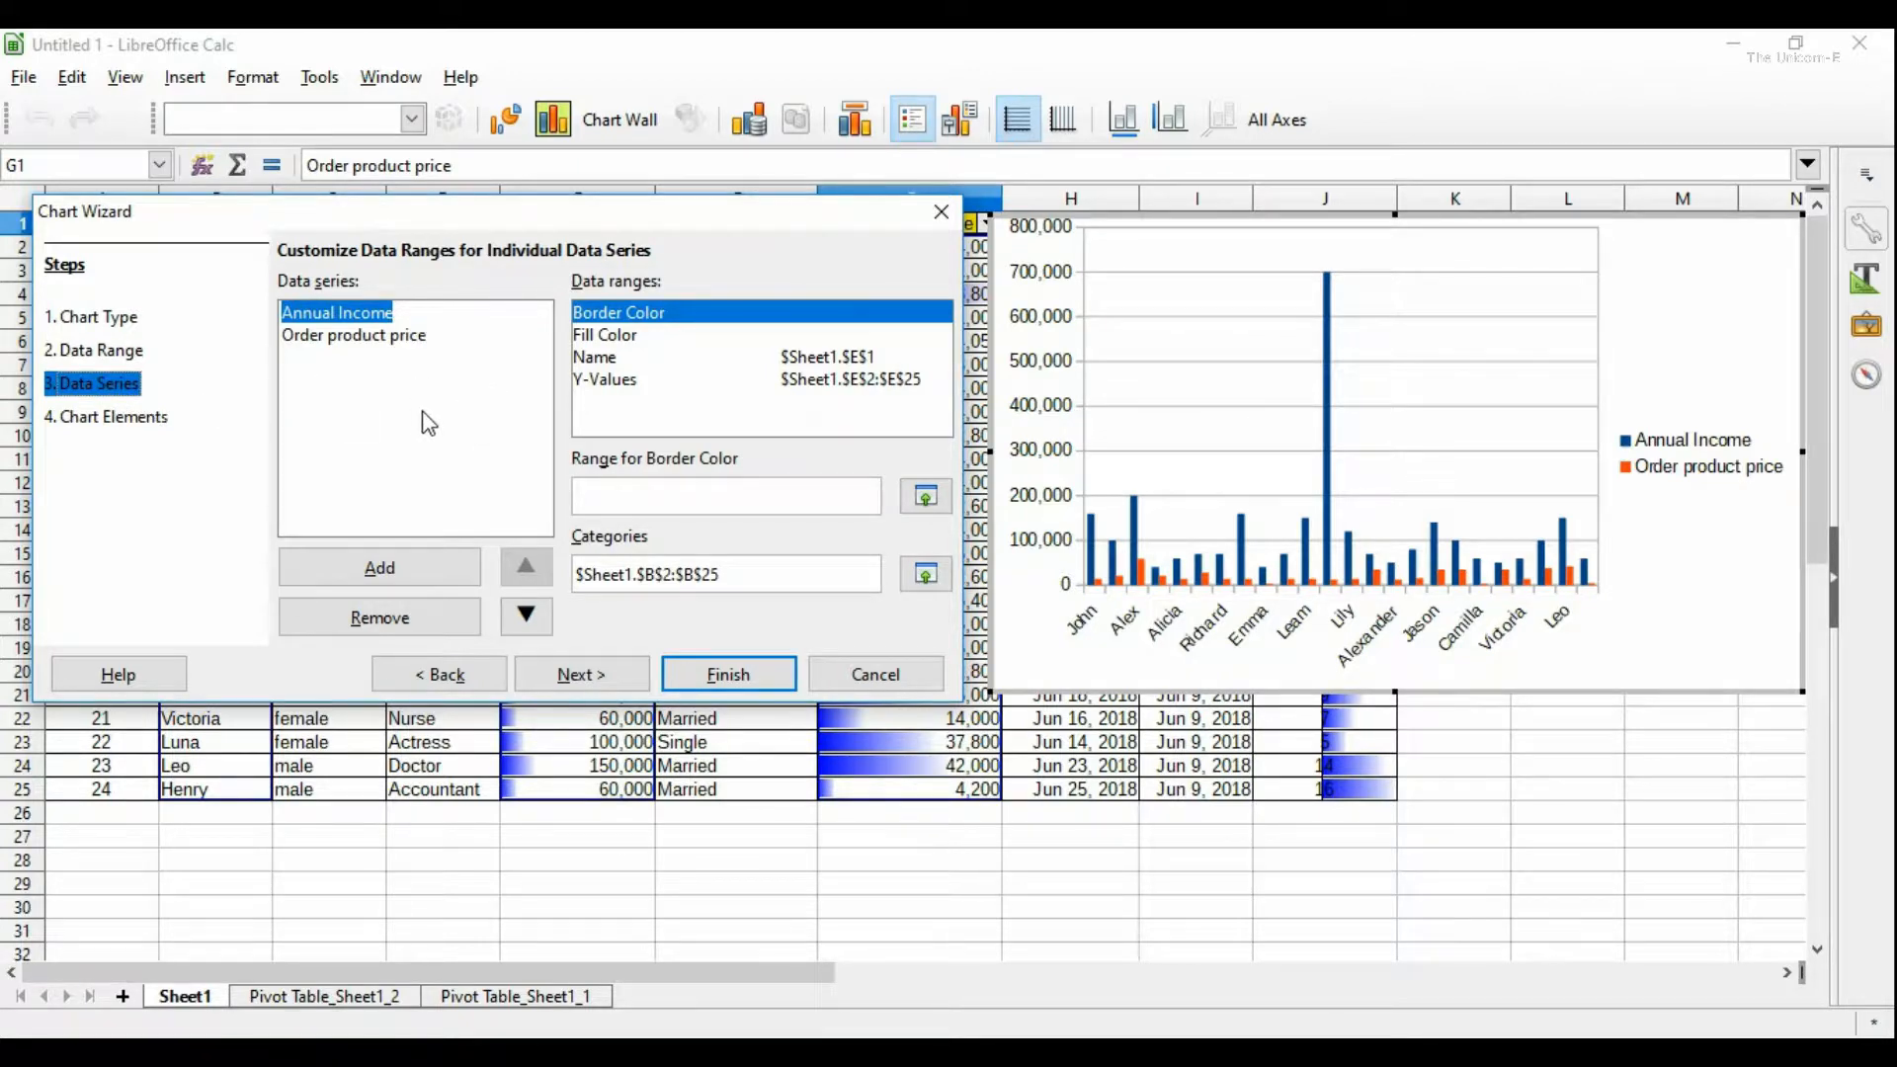
left_click(142, 419)
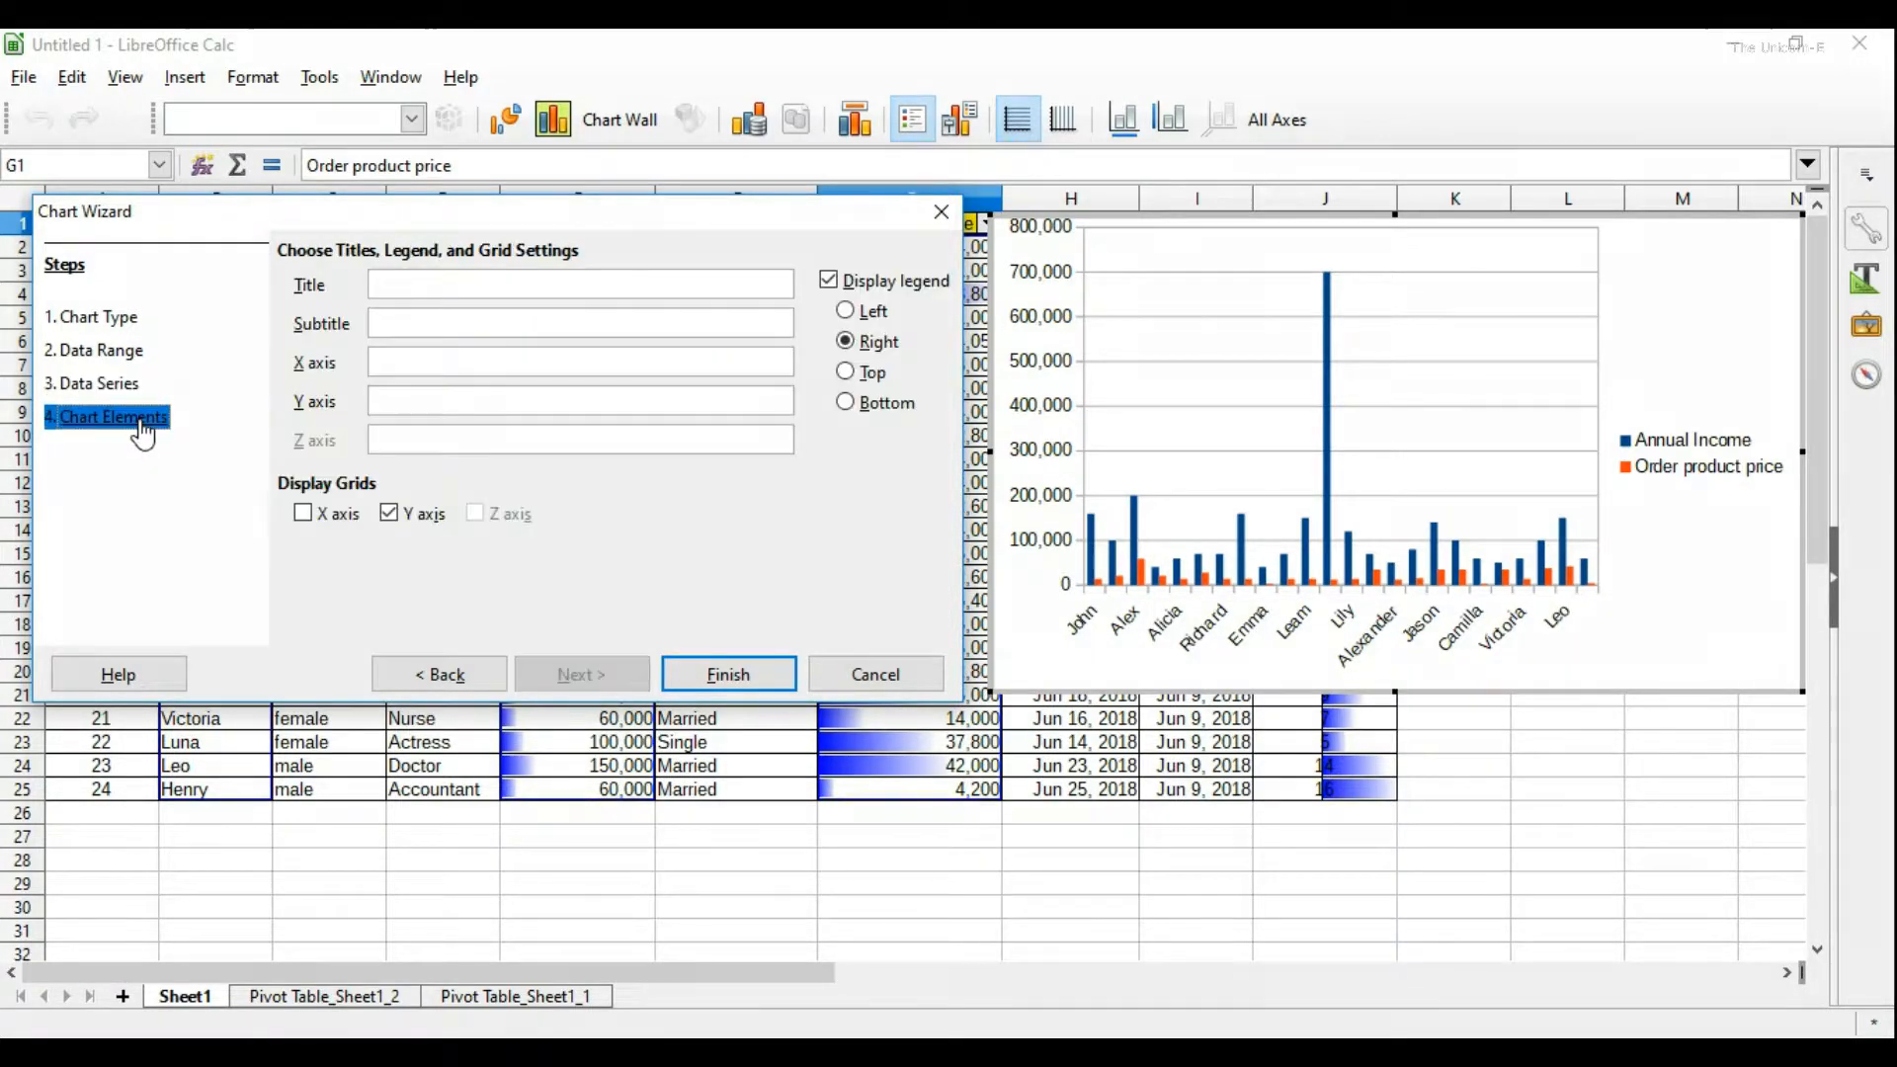
left_click(543, 280)
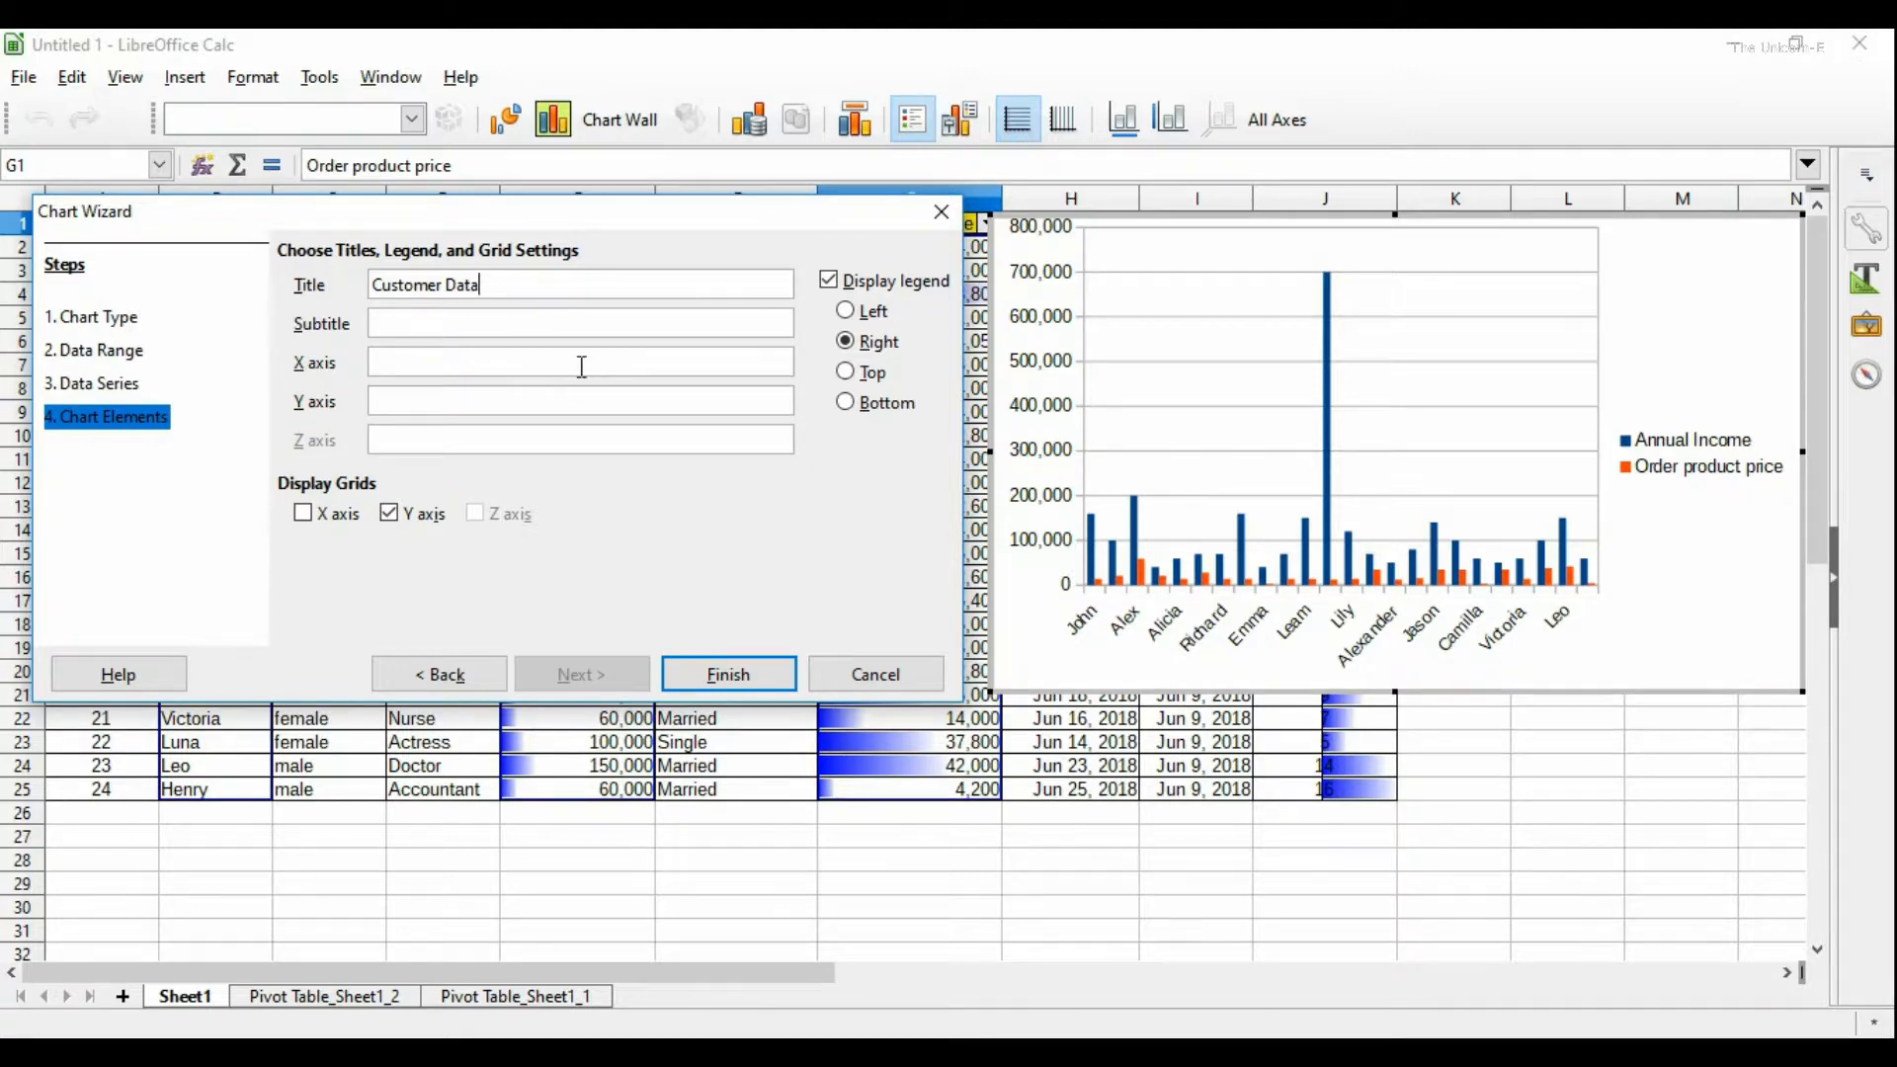
left_click(500, 368)
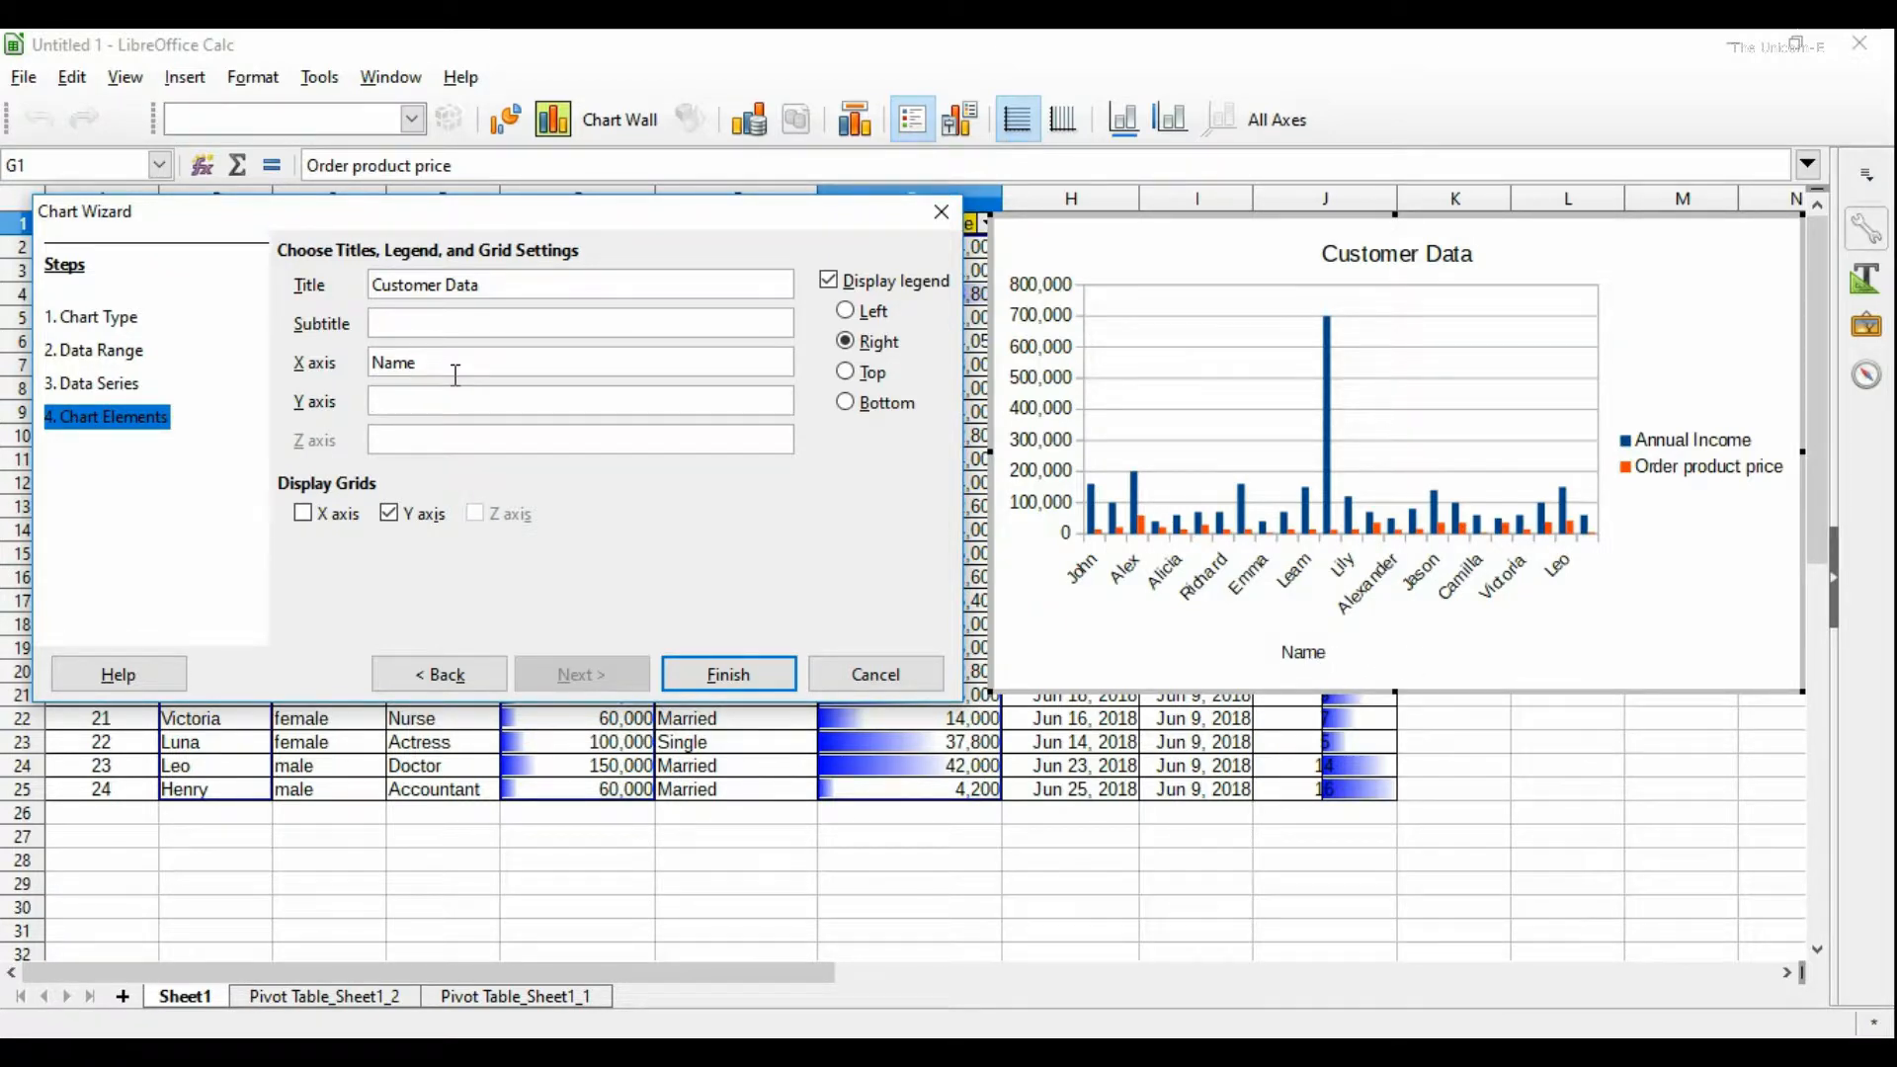
type("USD")
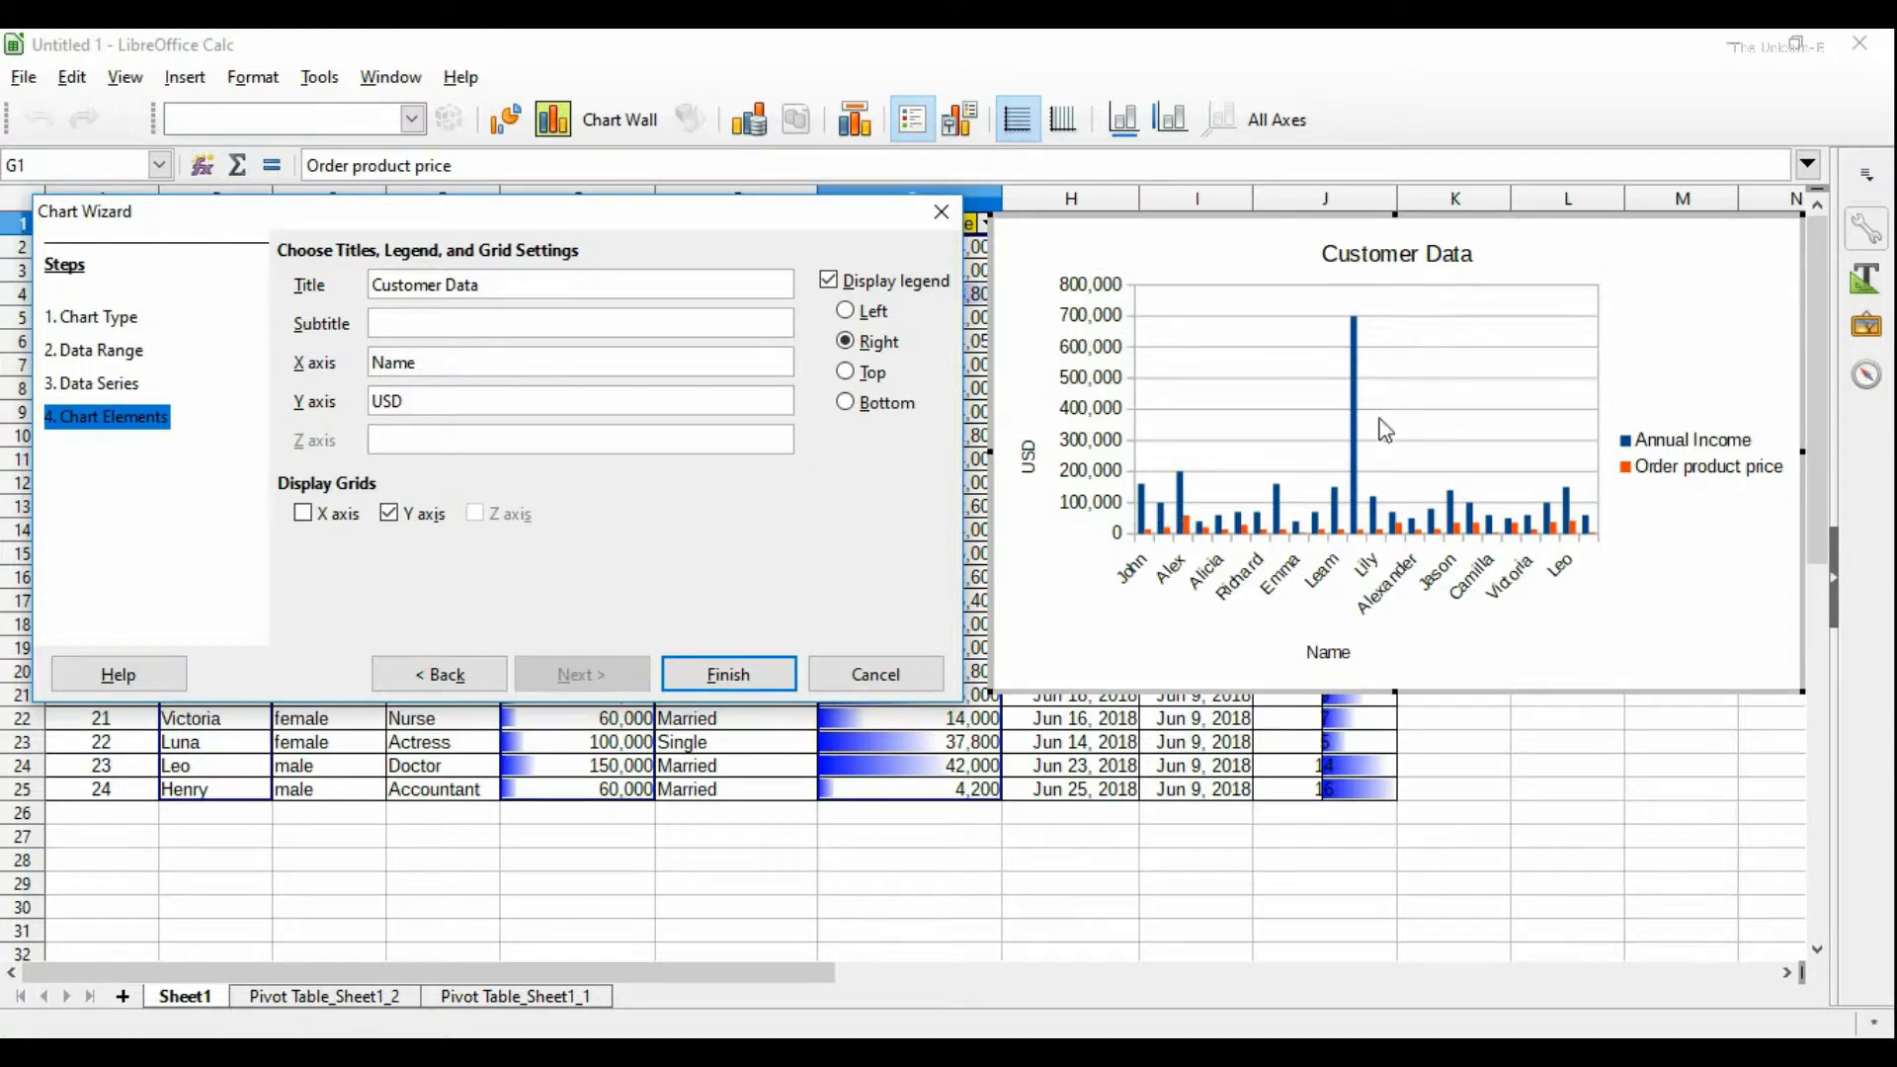
left_click(749, 679)
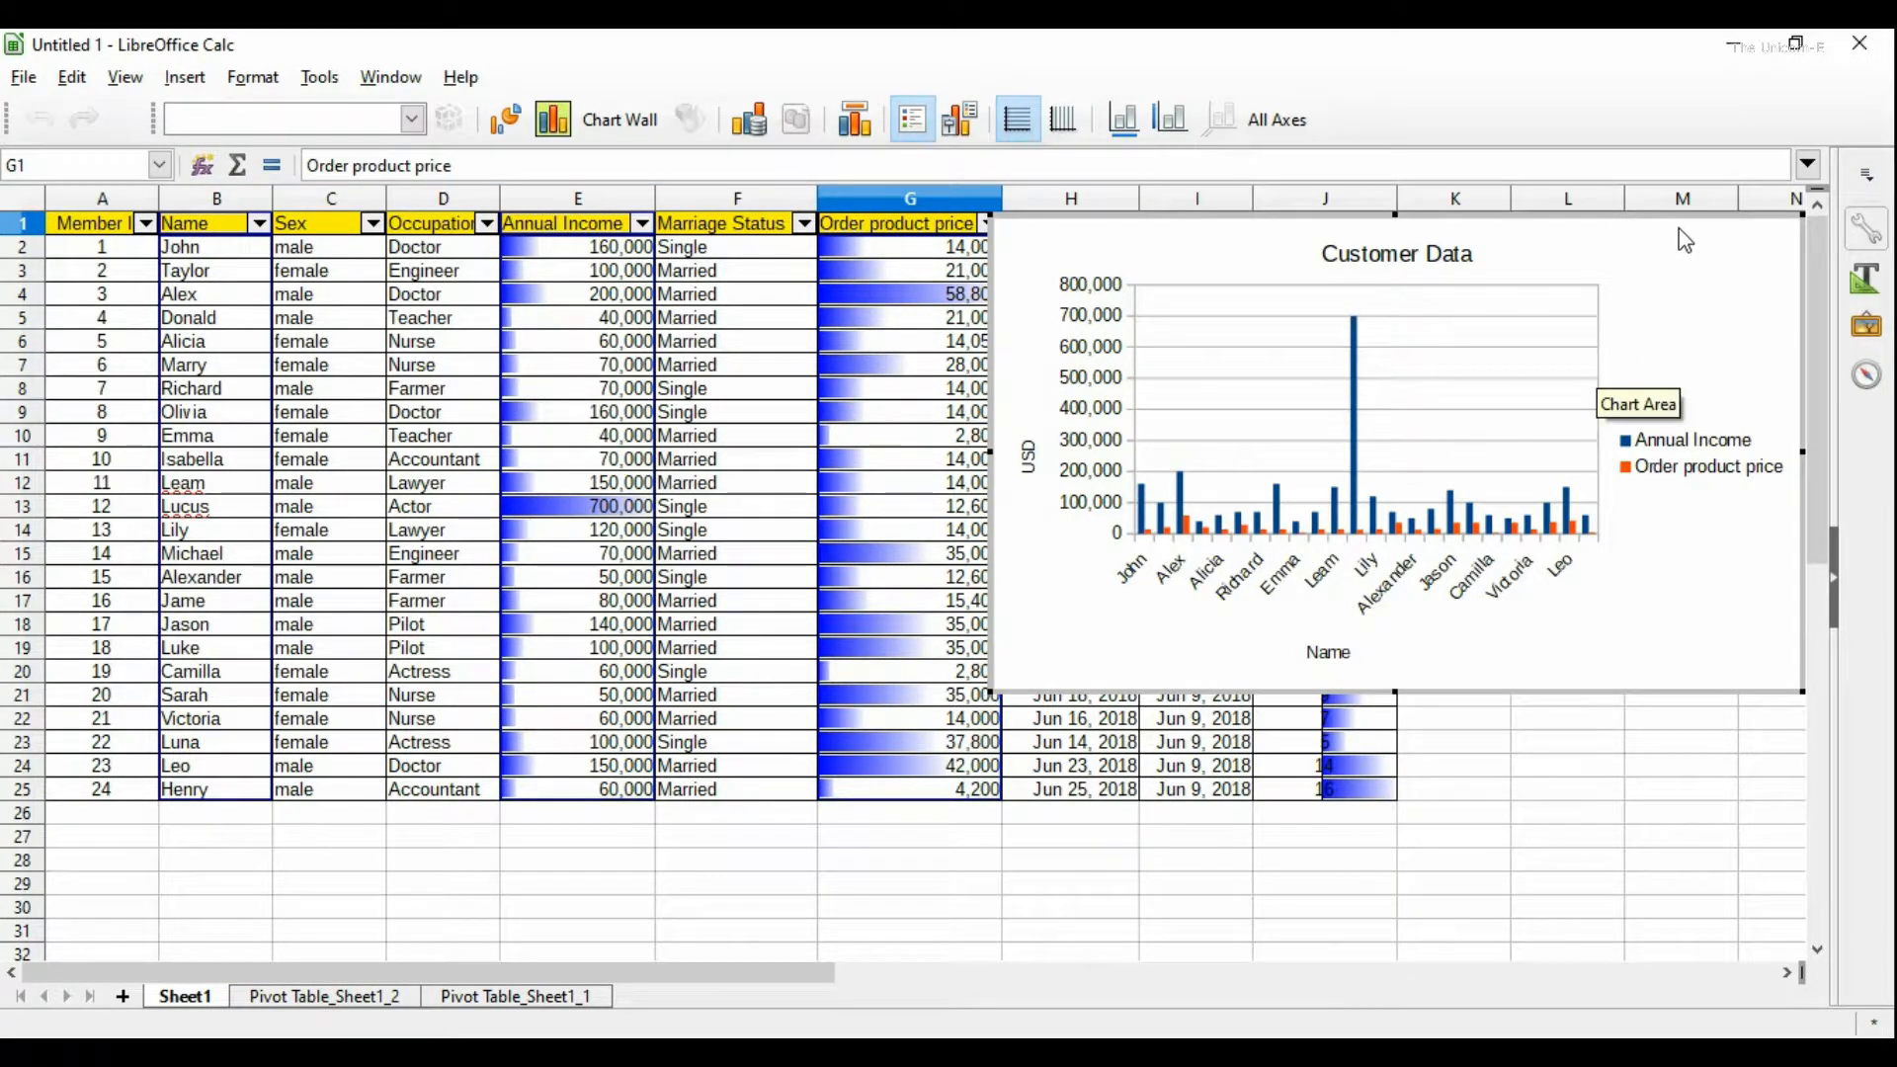
Step: On Pivot Table_Sheet1_2, copy the pivot table range A1:C4 and paste it at F2
left_click(1666, 269)
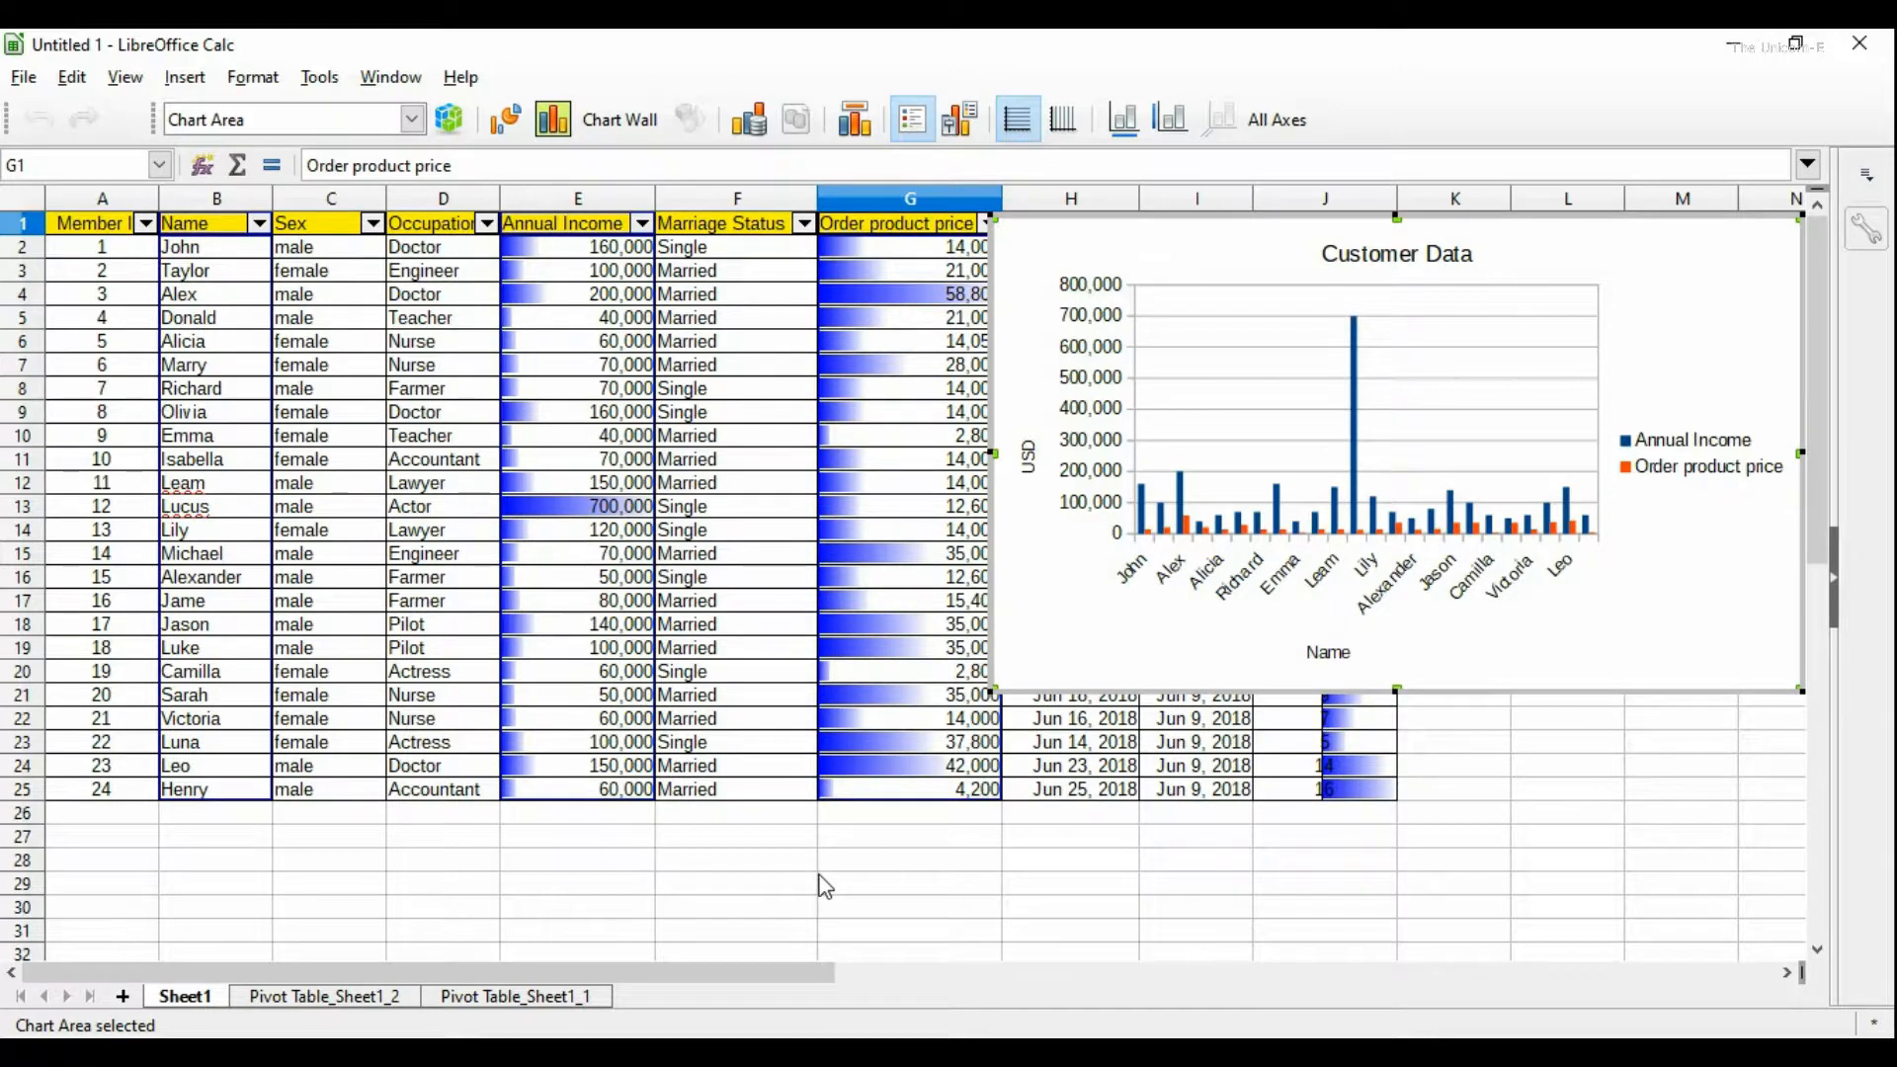
left_click(385, 1003)
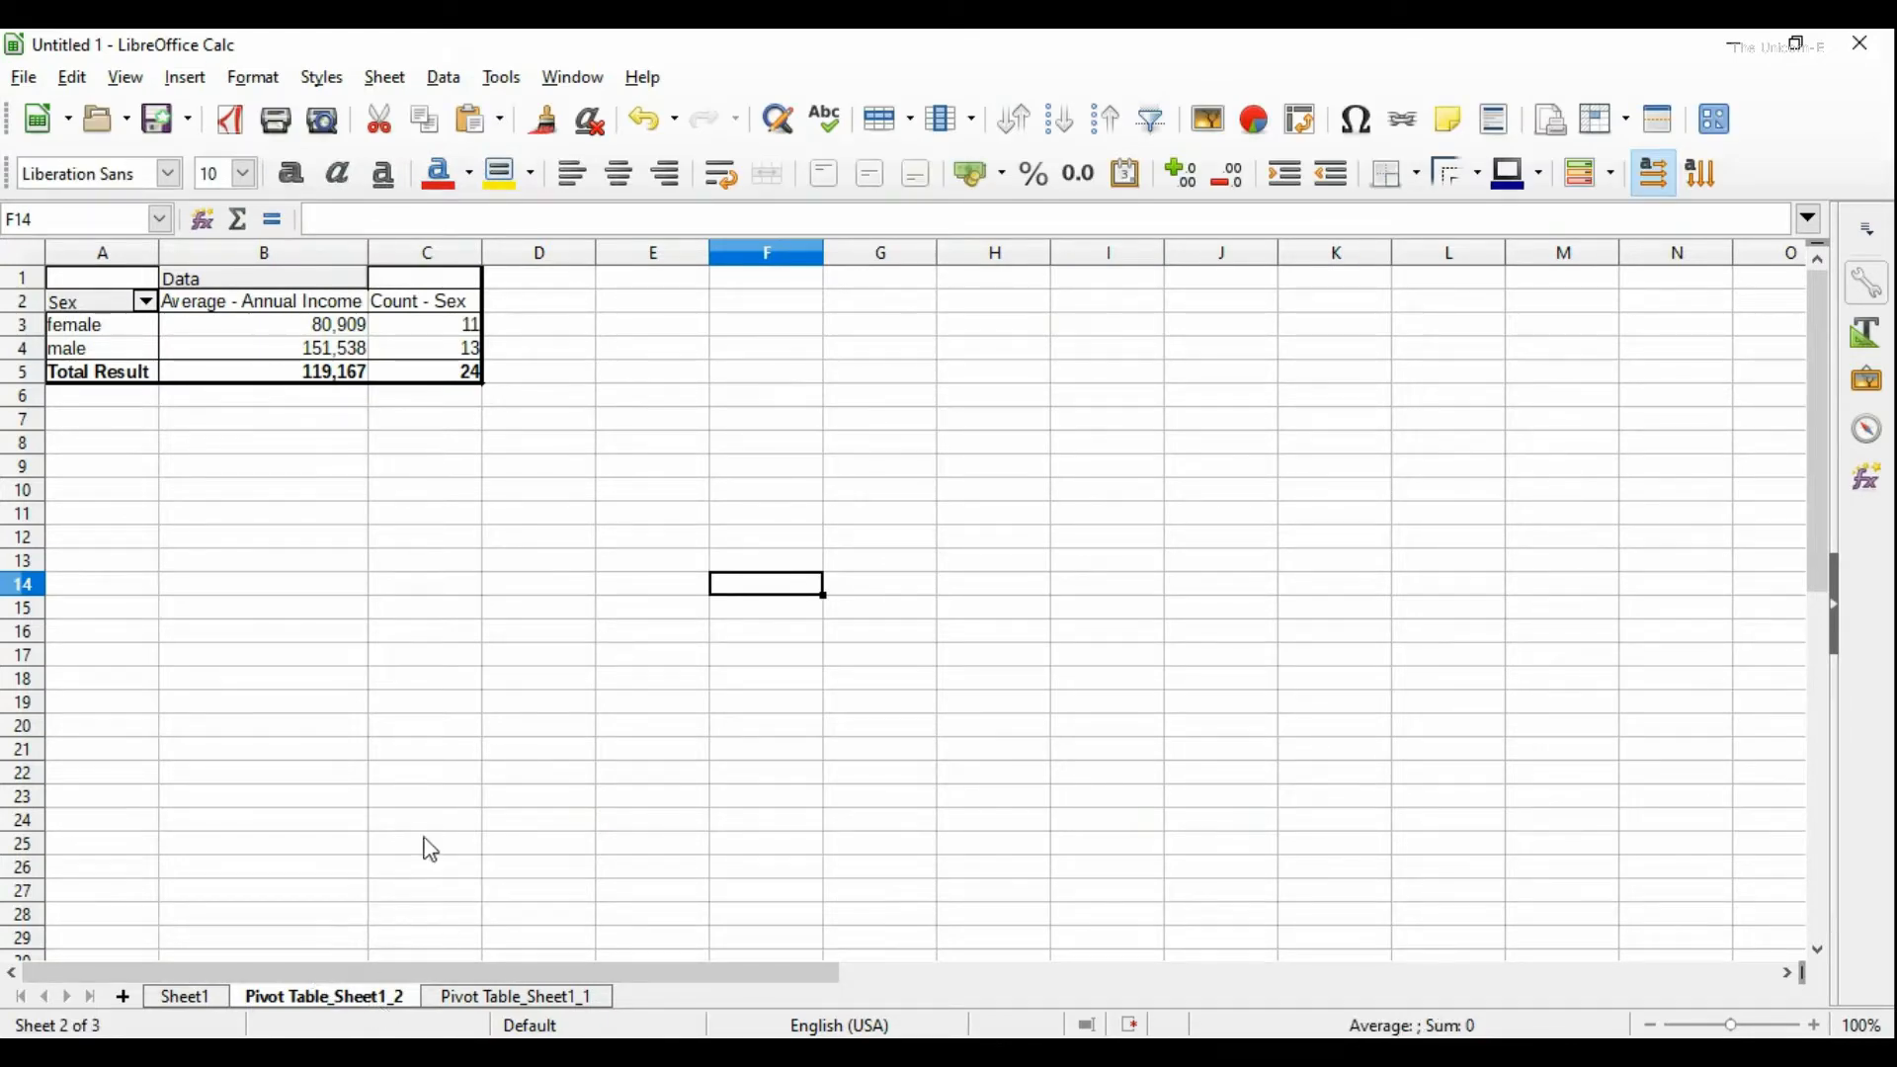
left_click(455, 746)
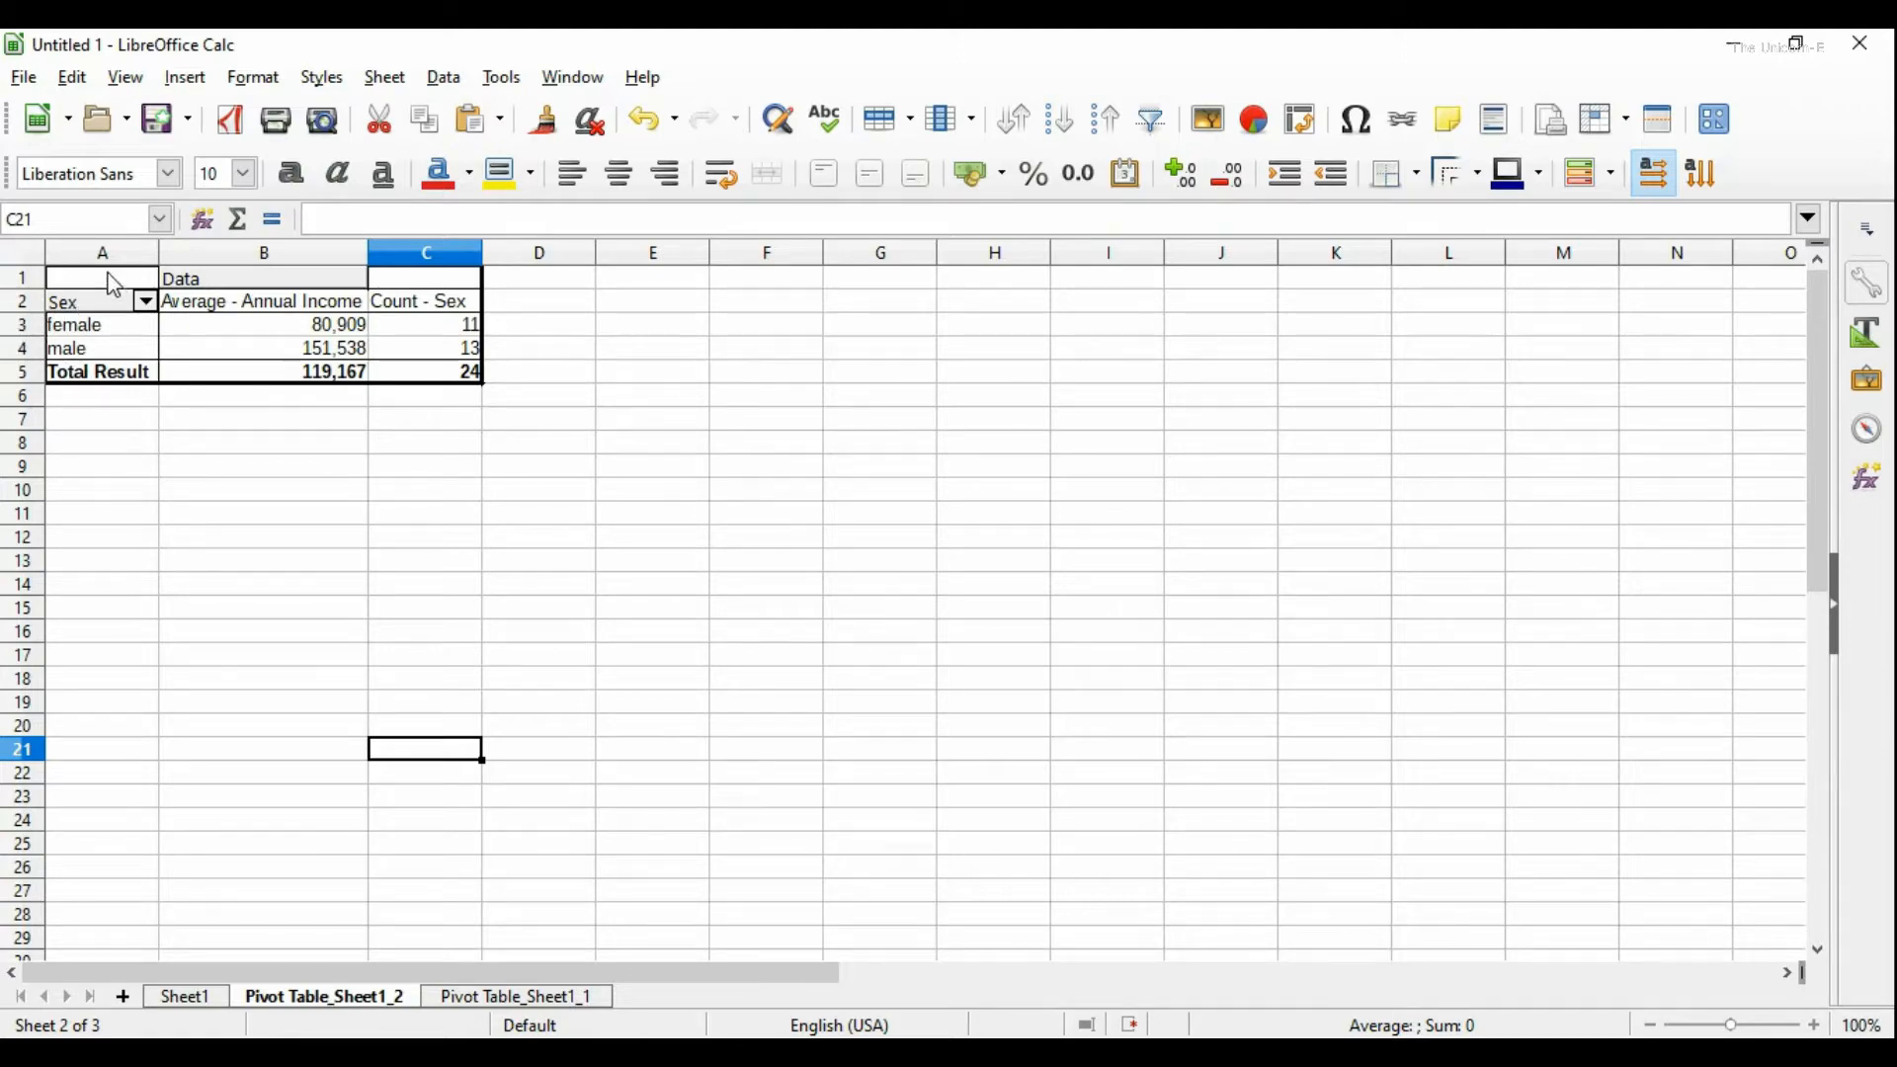
left_click_drag(113, 284, 470, 363)
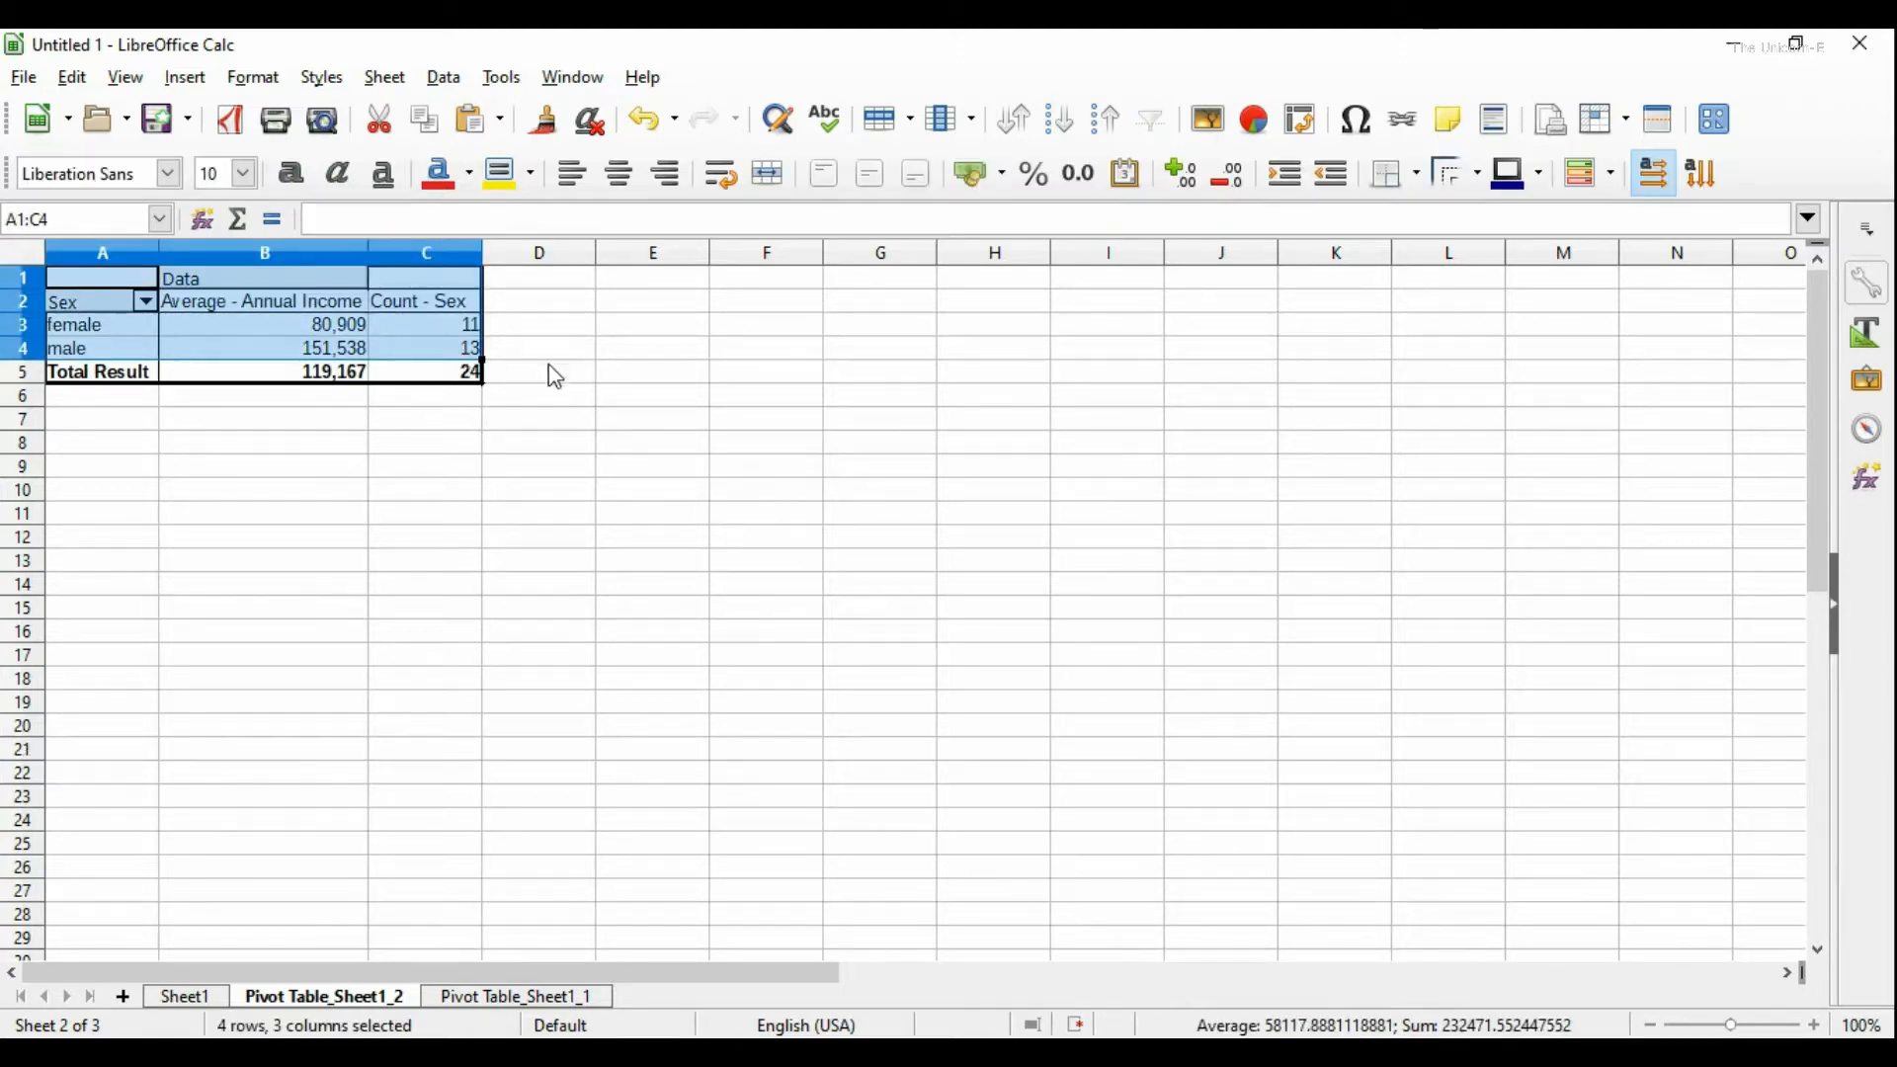
key("ctrl+c")
left_click(767, 306)
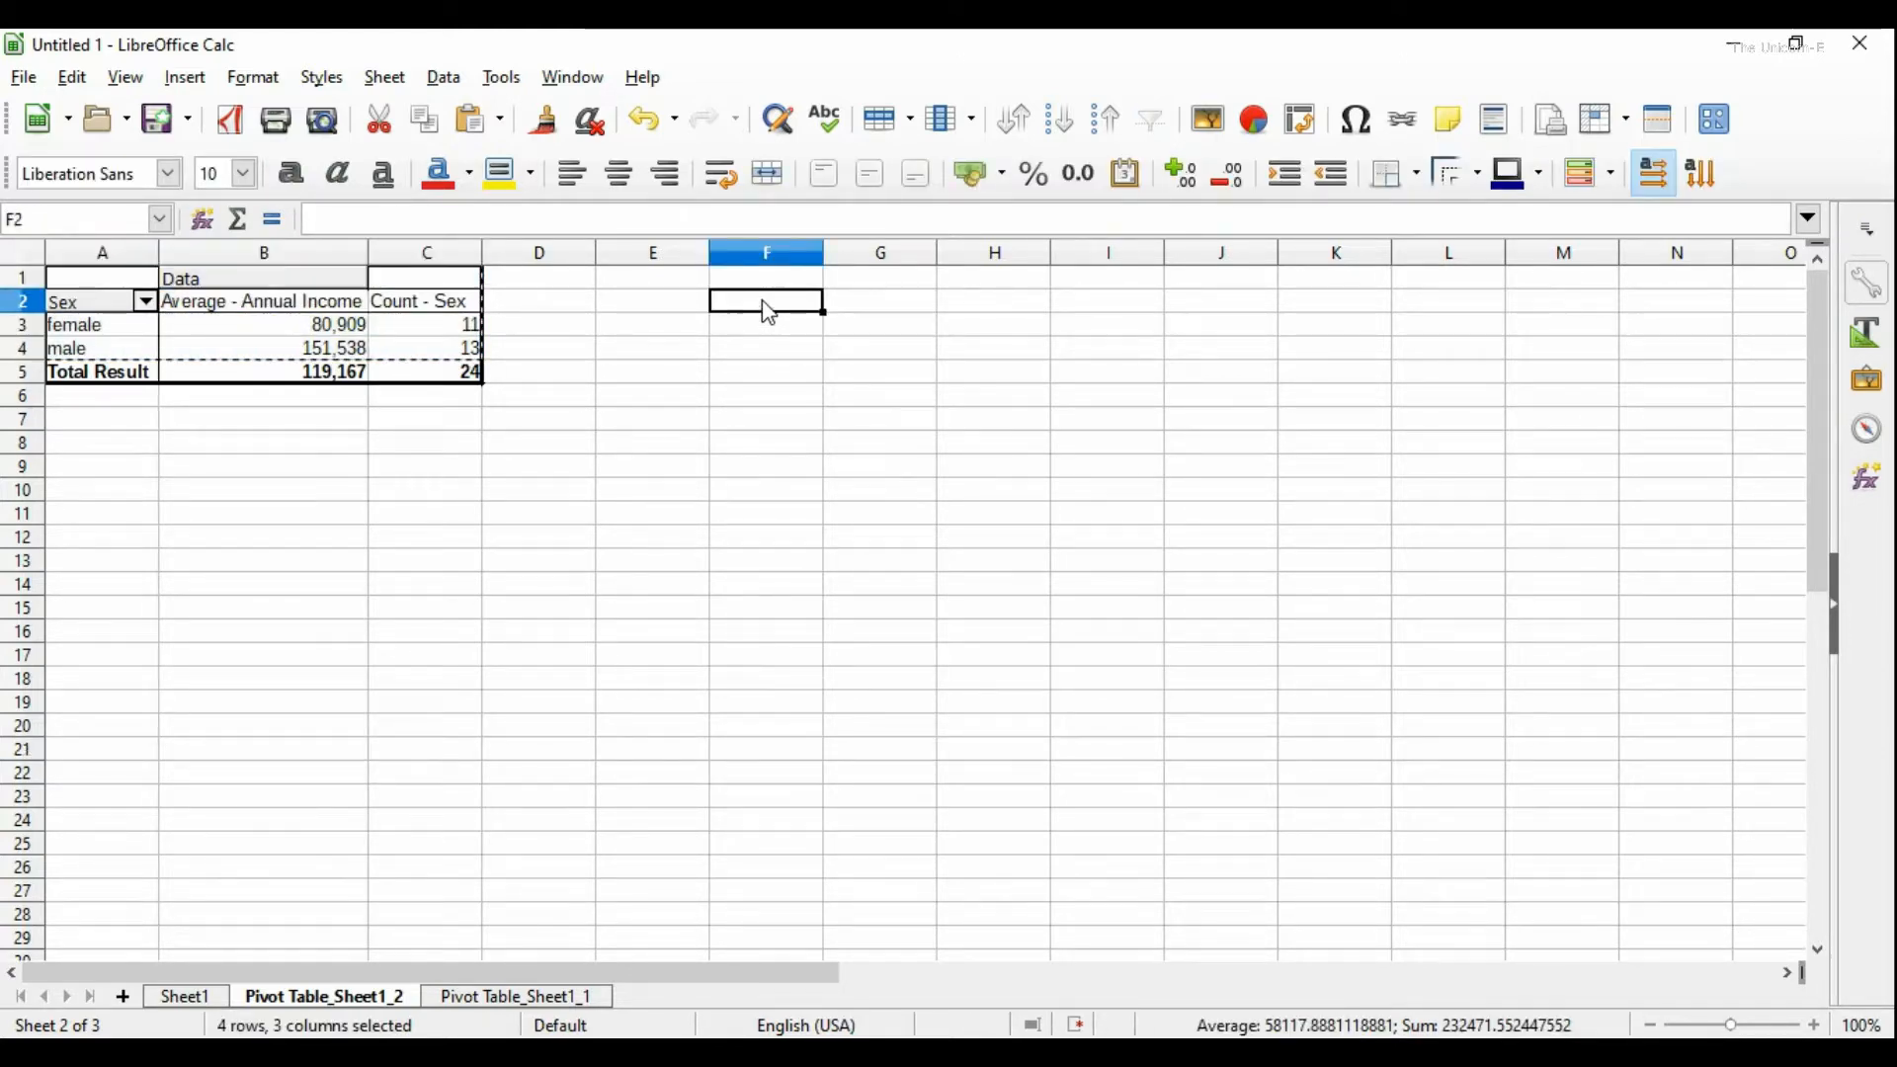
key("ctrl+v")
left_click(842, 492)
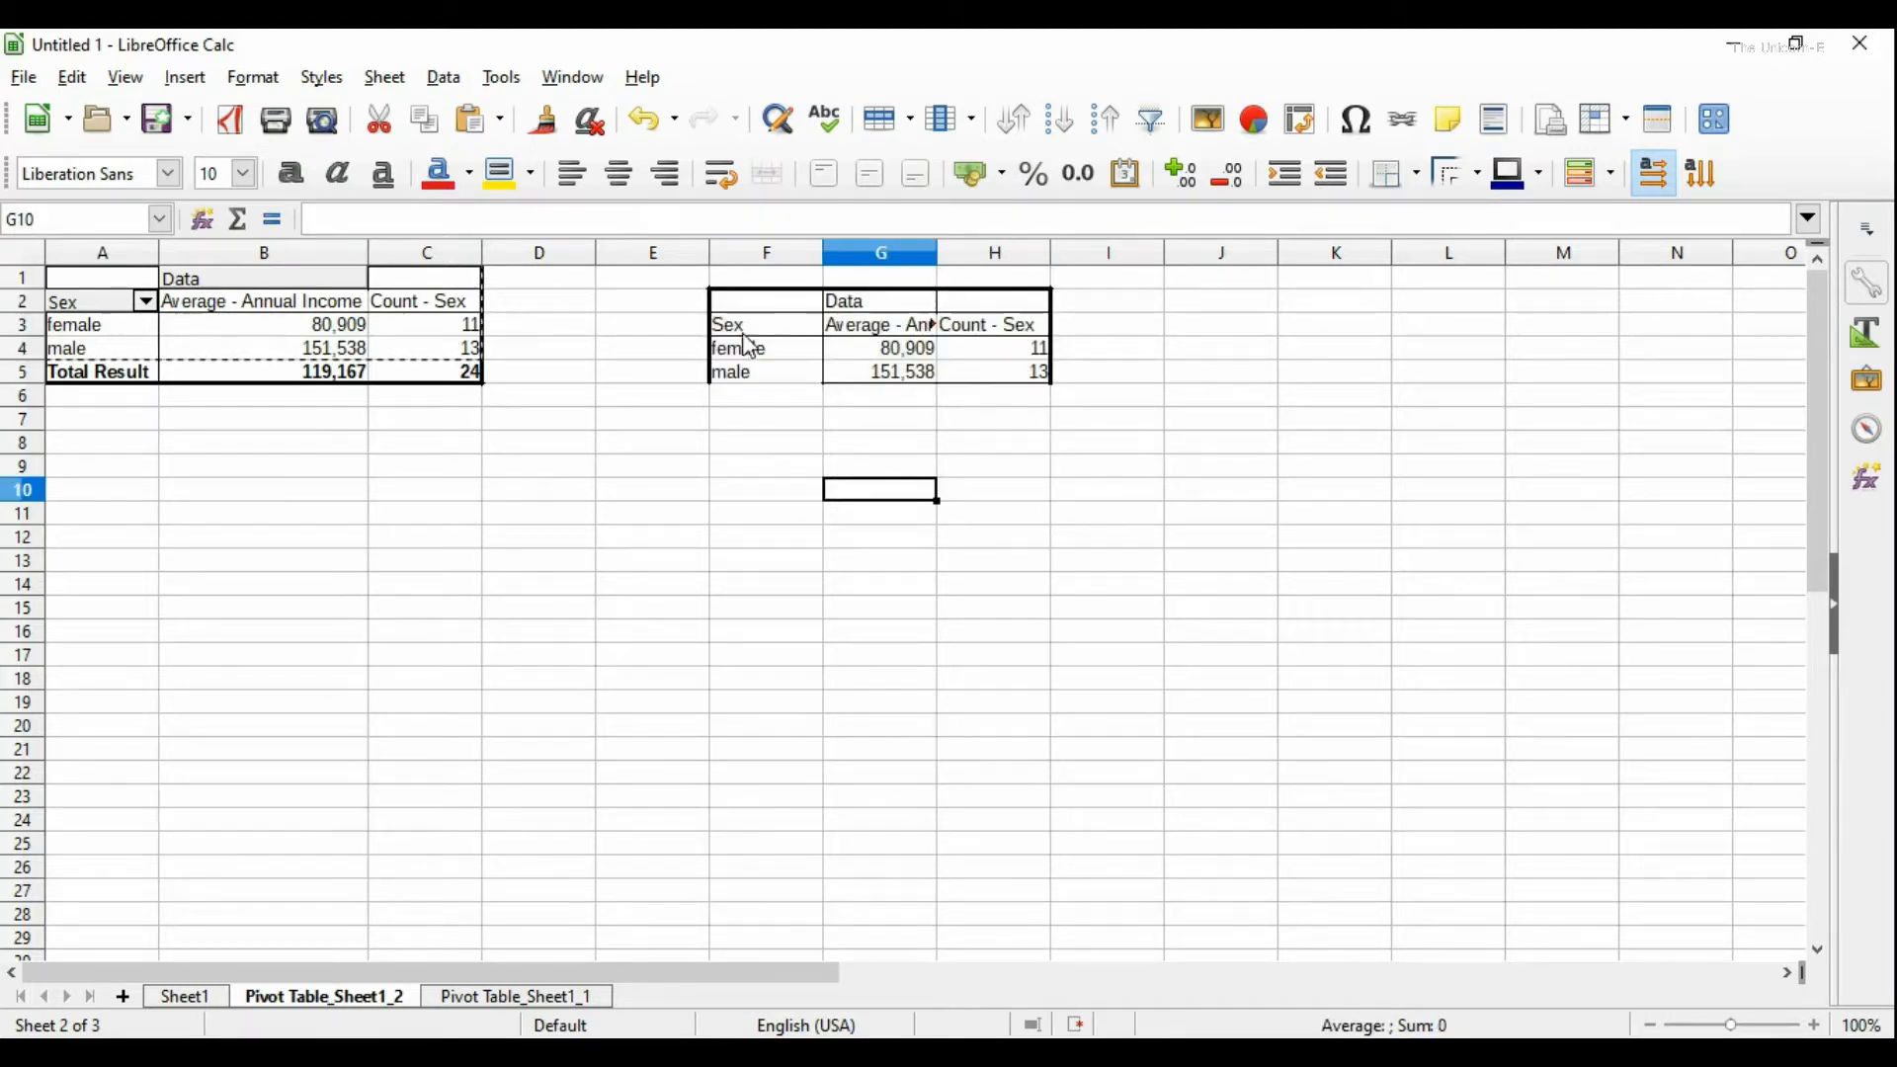
Step: Insert a chart from the Sex and Count - Sex columns of the pasted table (F3:F5 and H3:H5)
left_click_drag(751, 326, 751, 377)
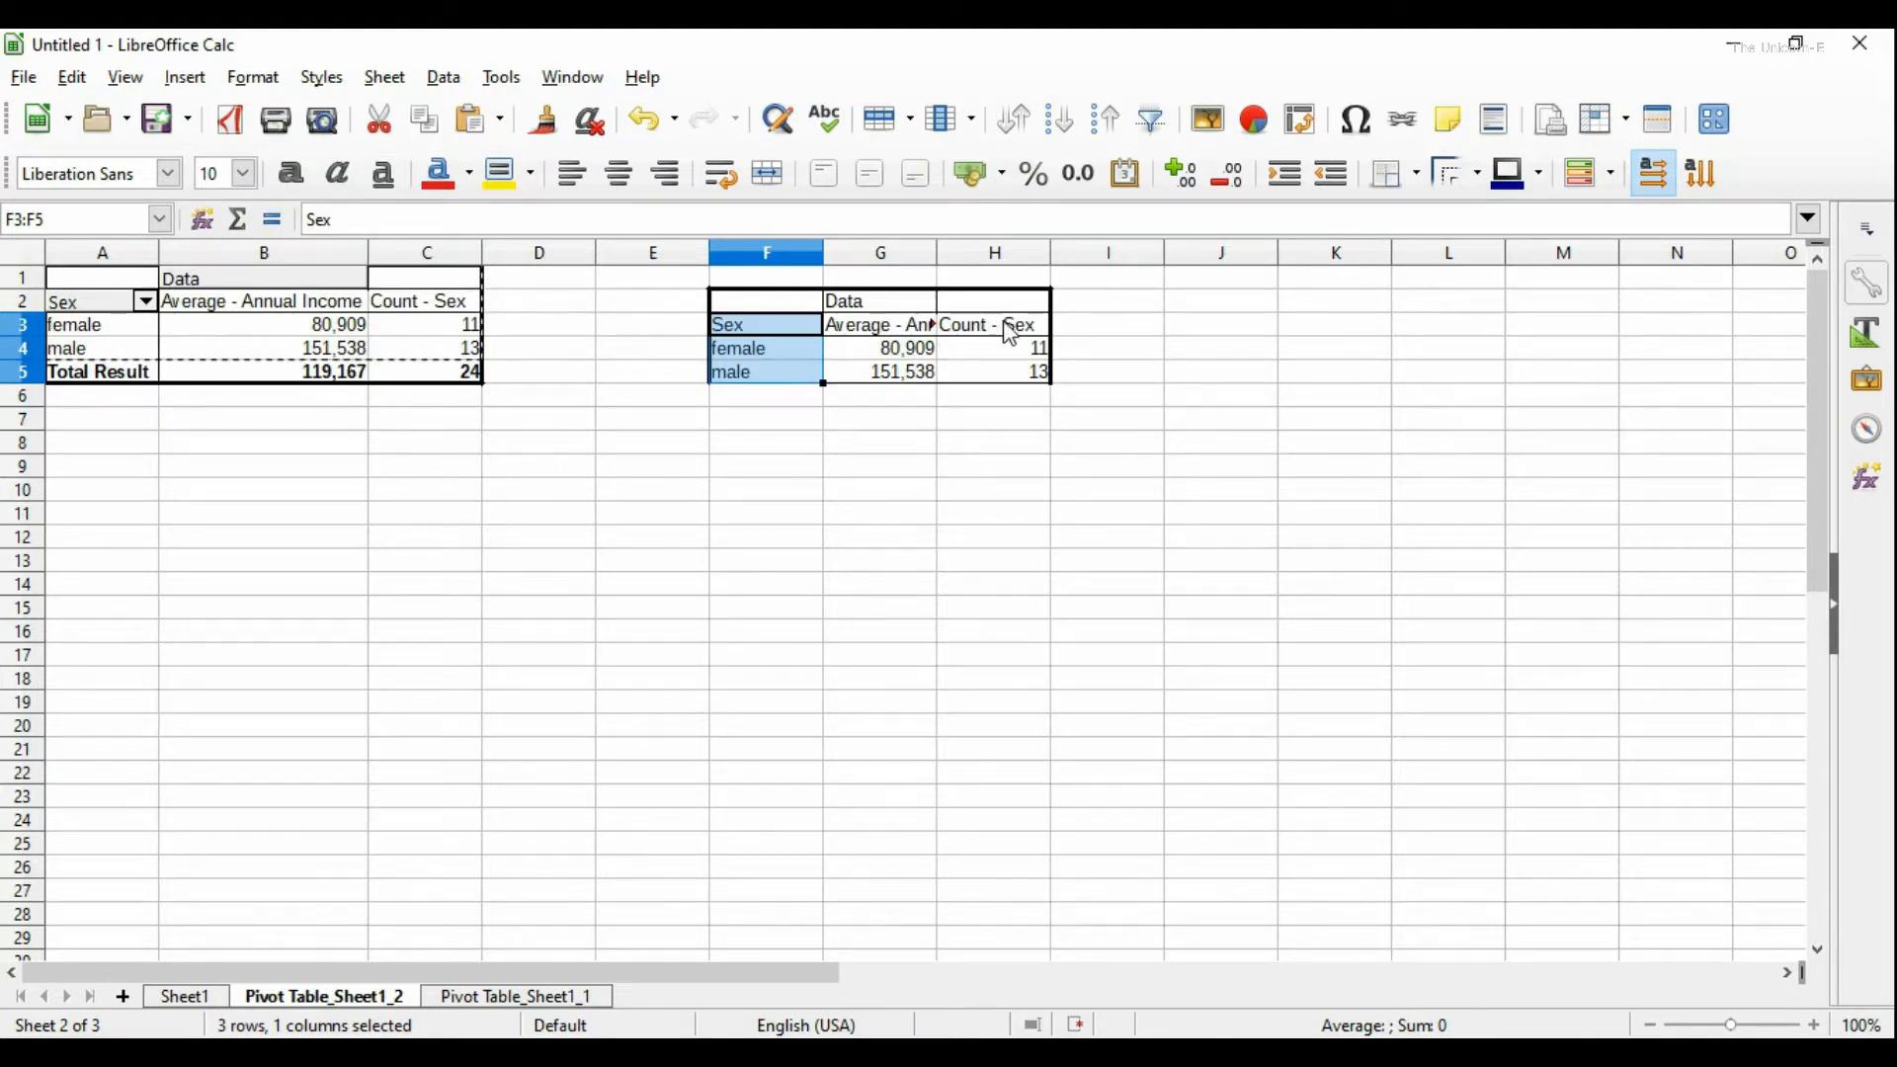
left_click_drag(1010, 333, 1029, 373, "ctrl")
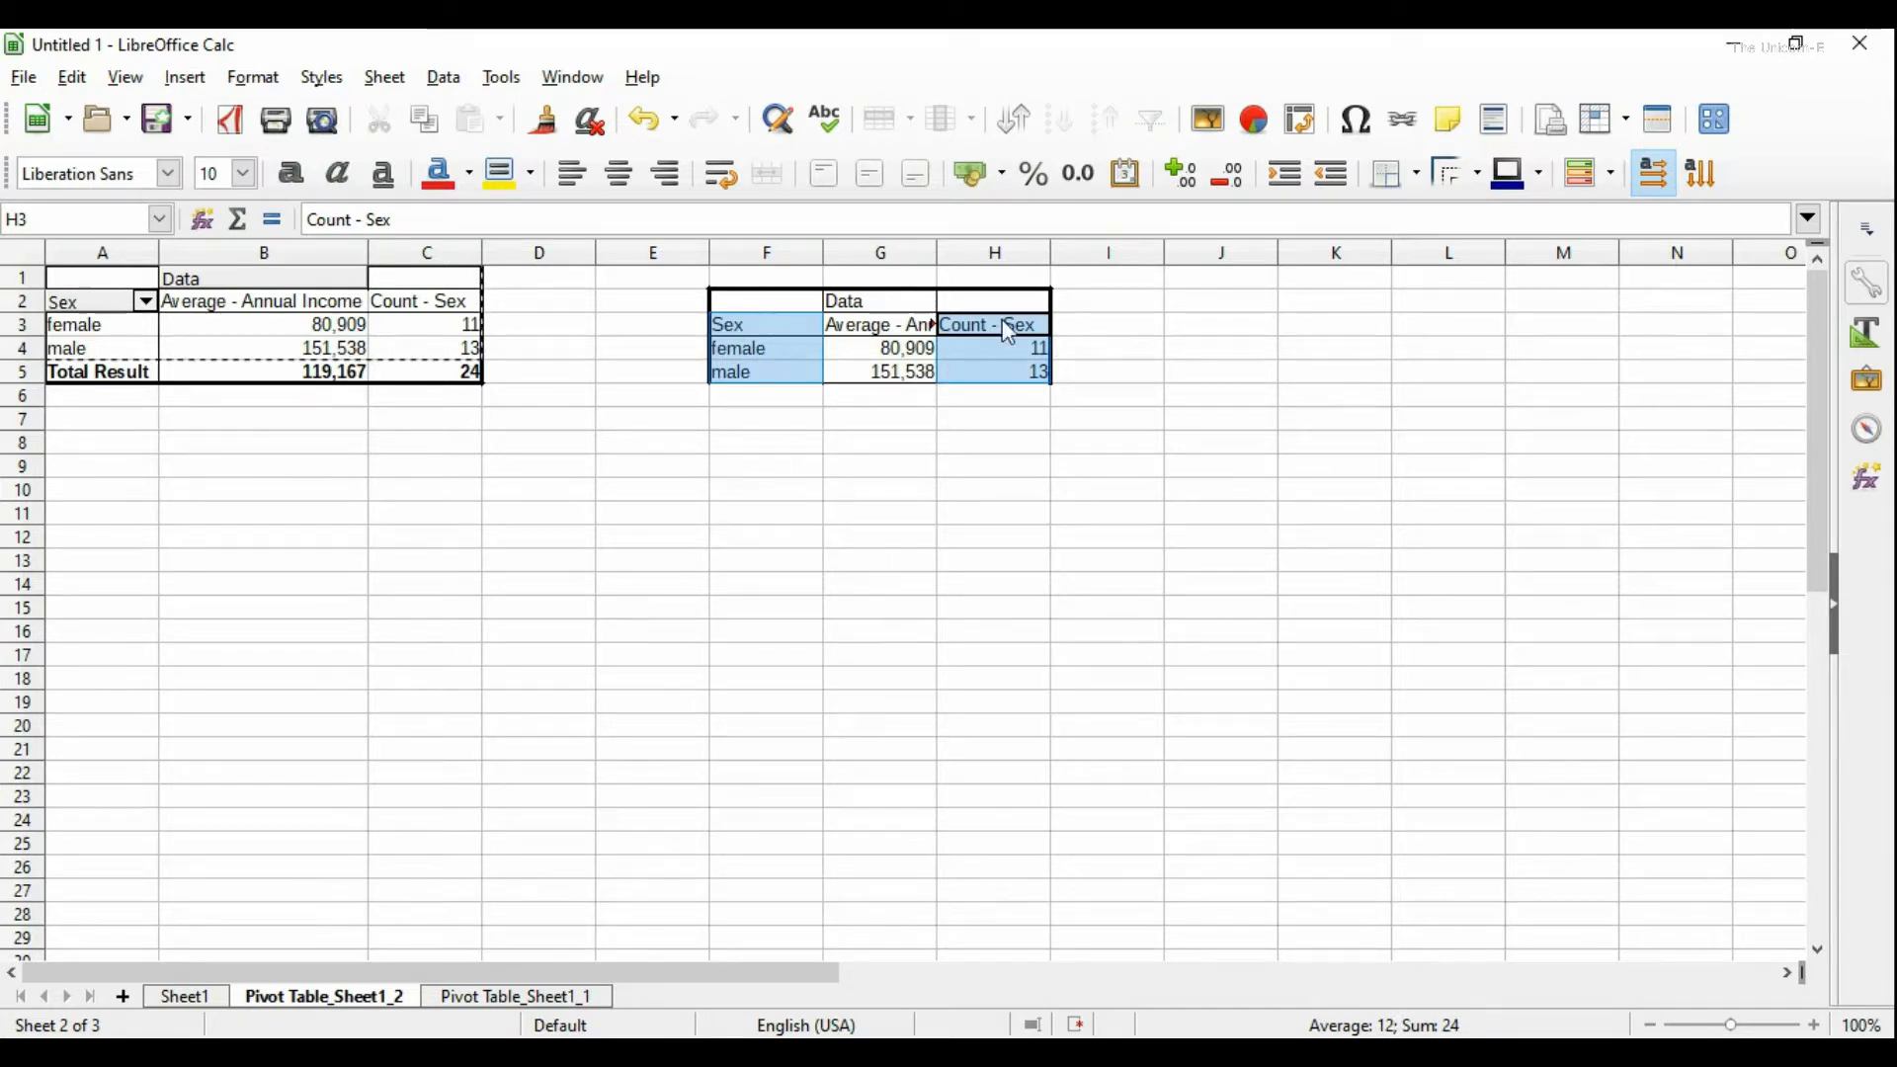
left_click(1253, 120)
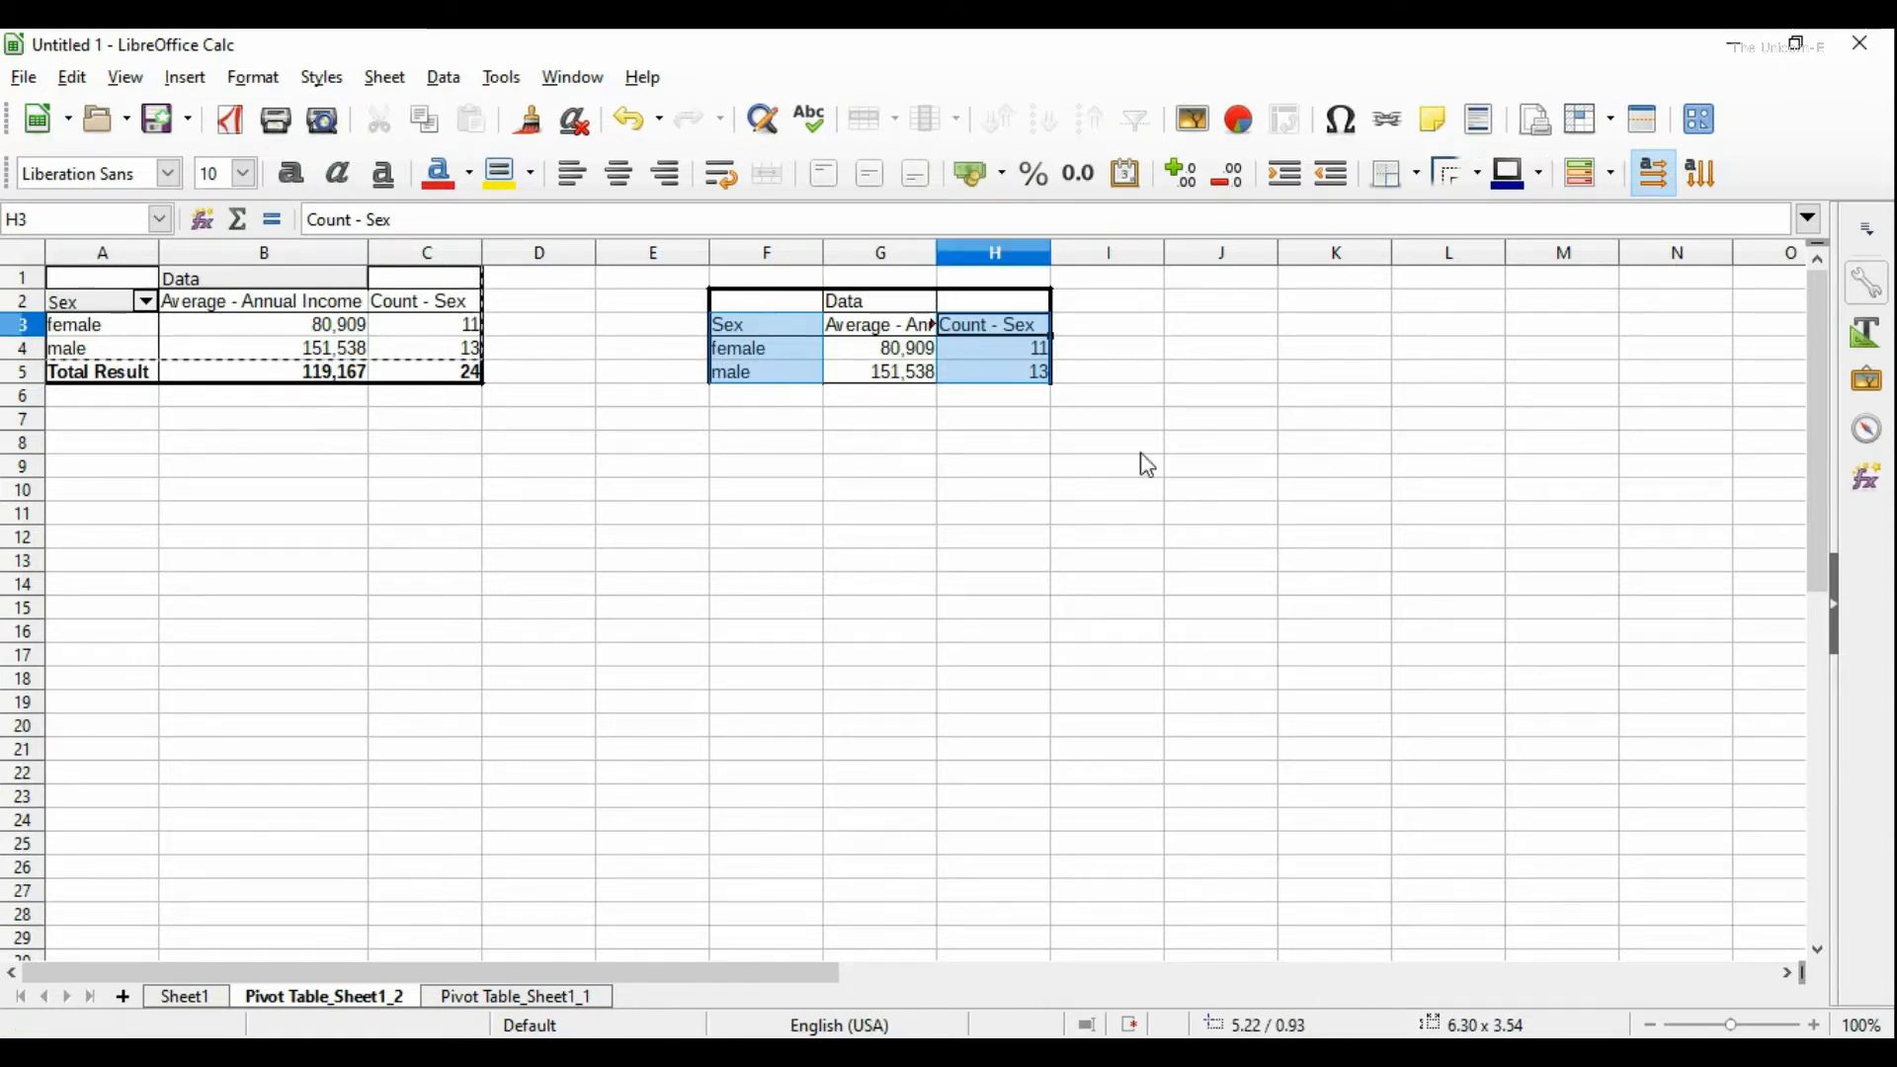
left_click(1237, 120)
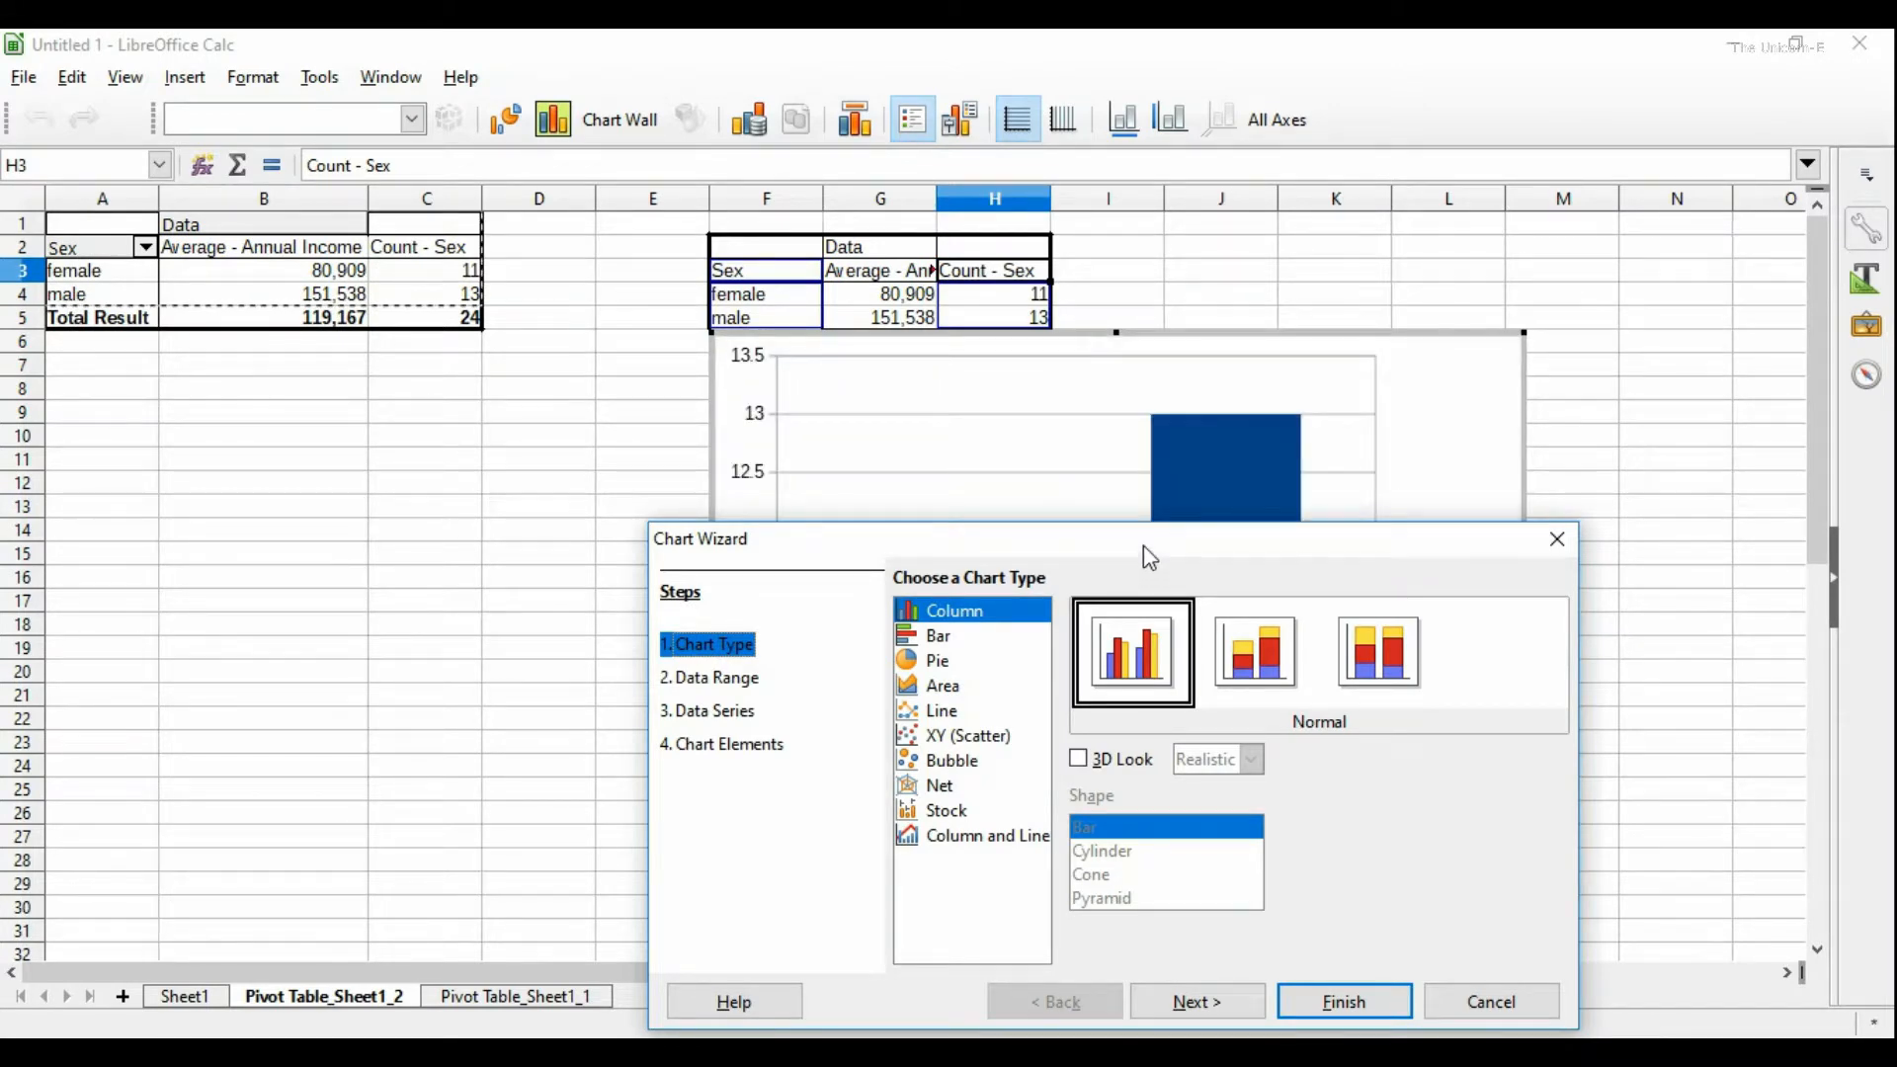
Step: Set the chart type to Exploded Pie Chart, title it Sex and finish creating it
left_click_drag(1142, 545, 530, 351)
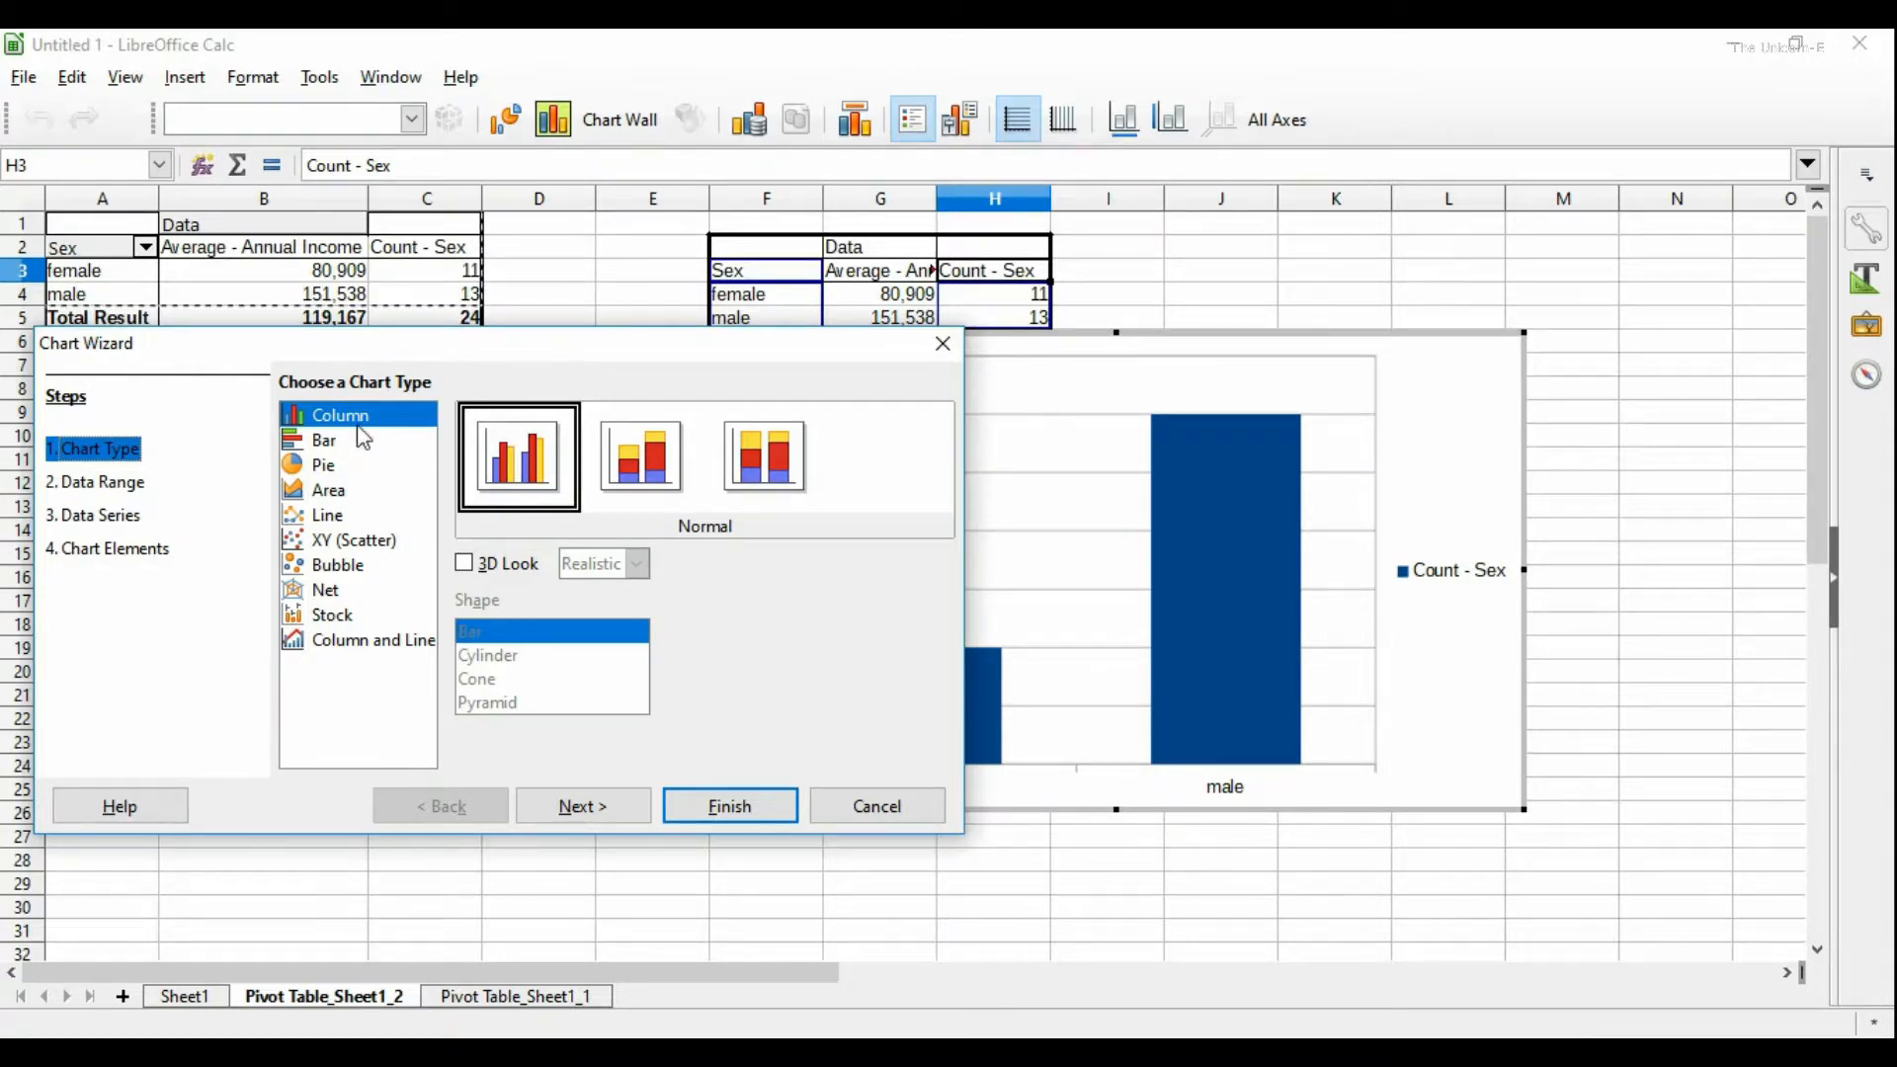
left_click(326, 465)
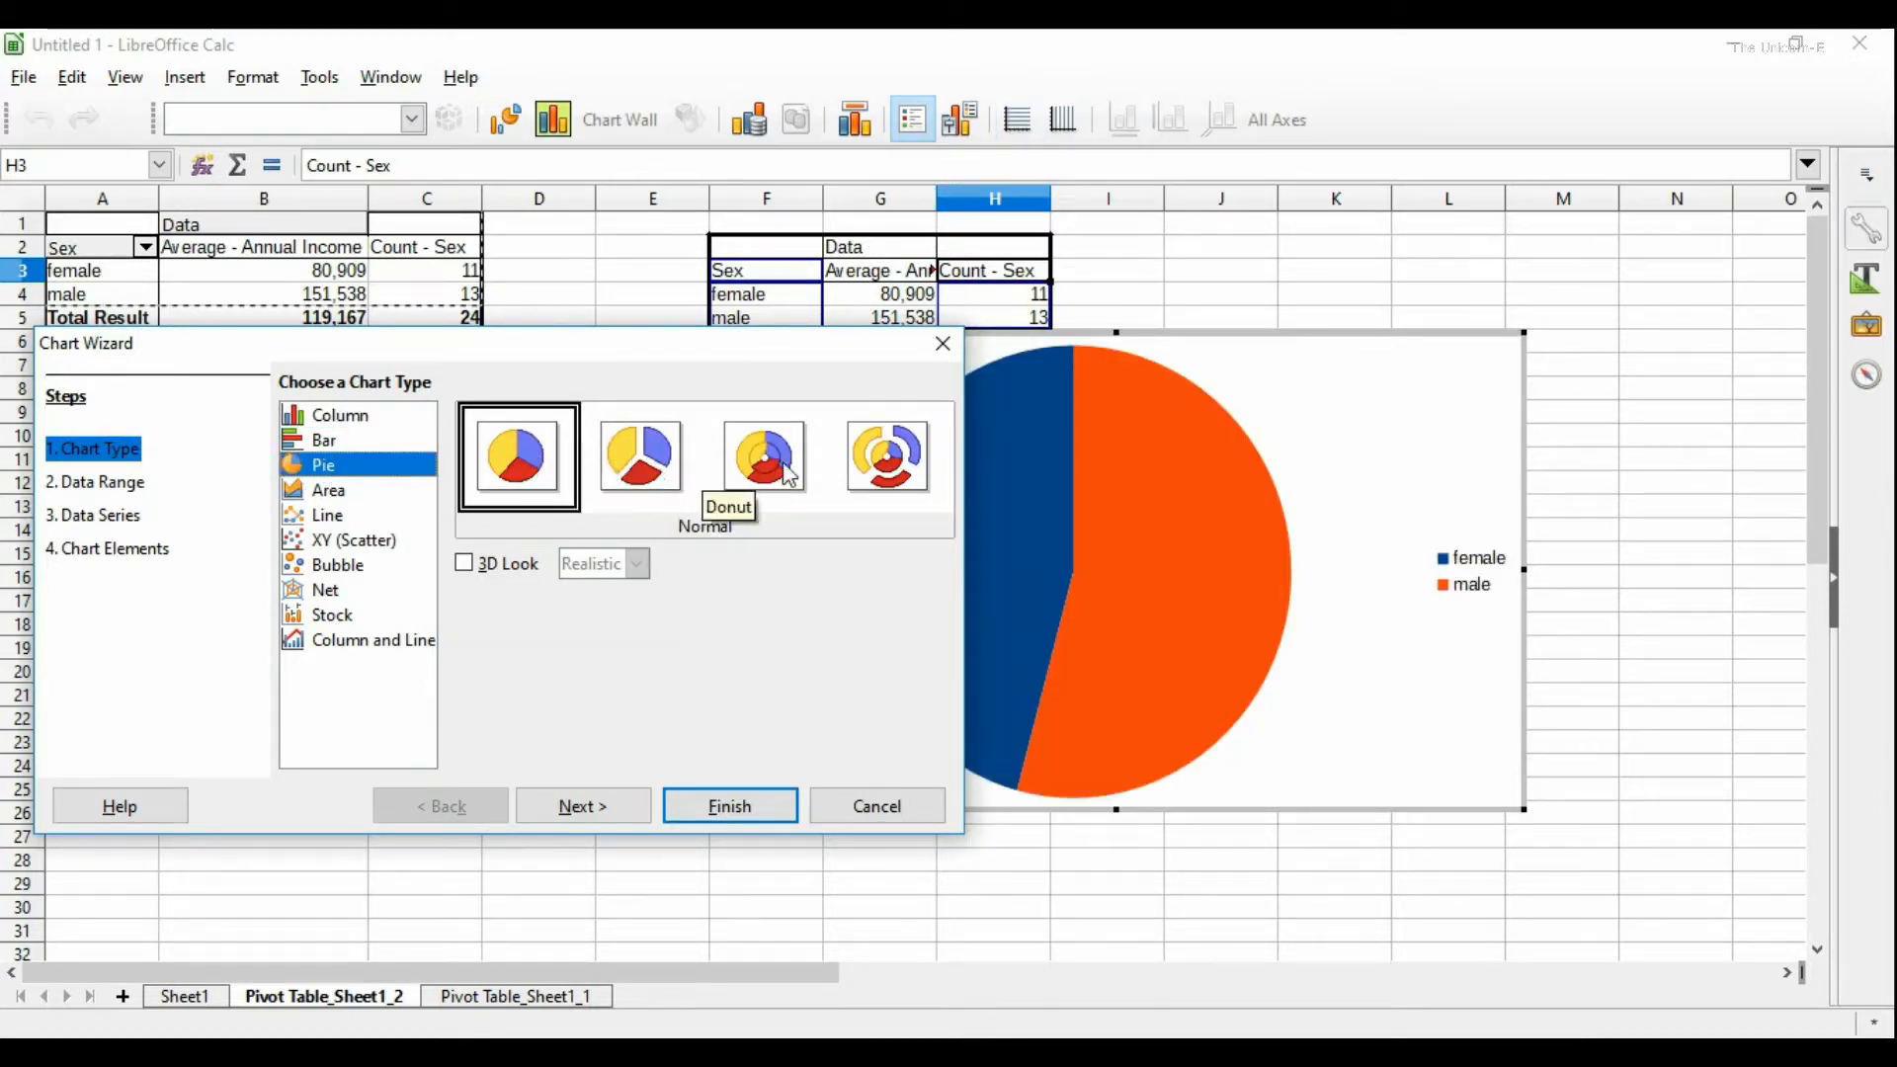
left_click(645, 470)
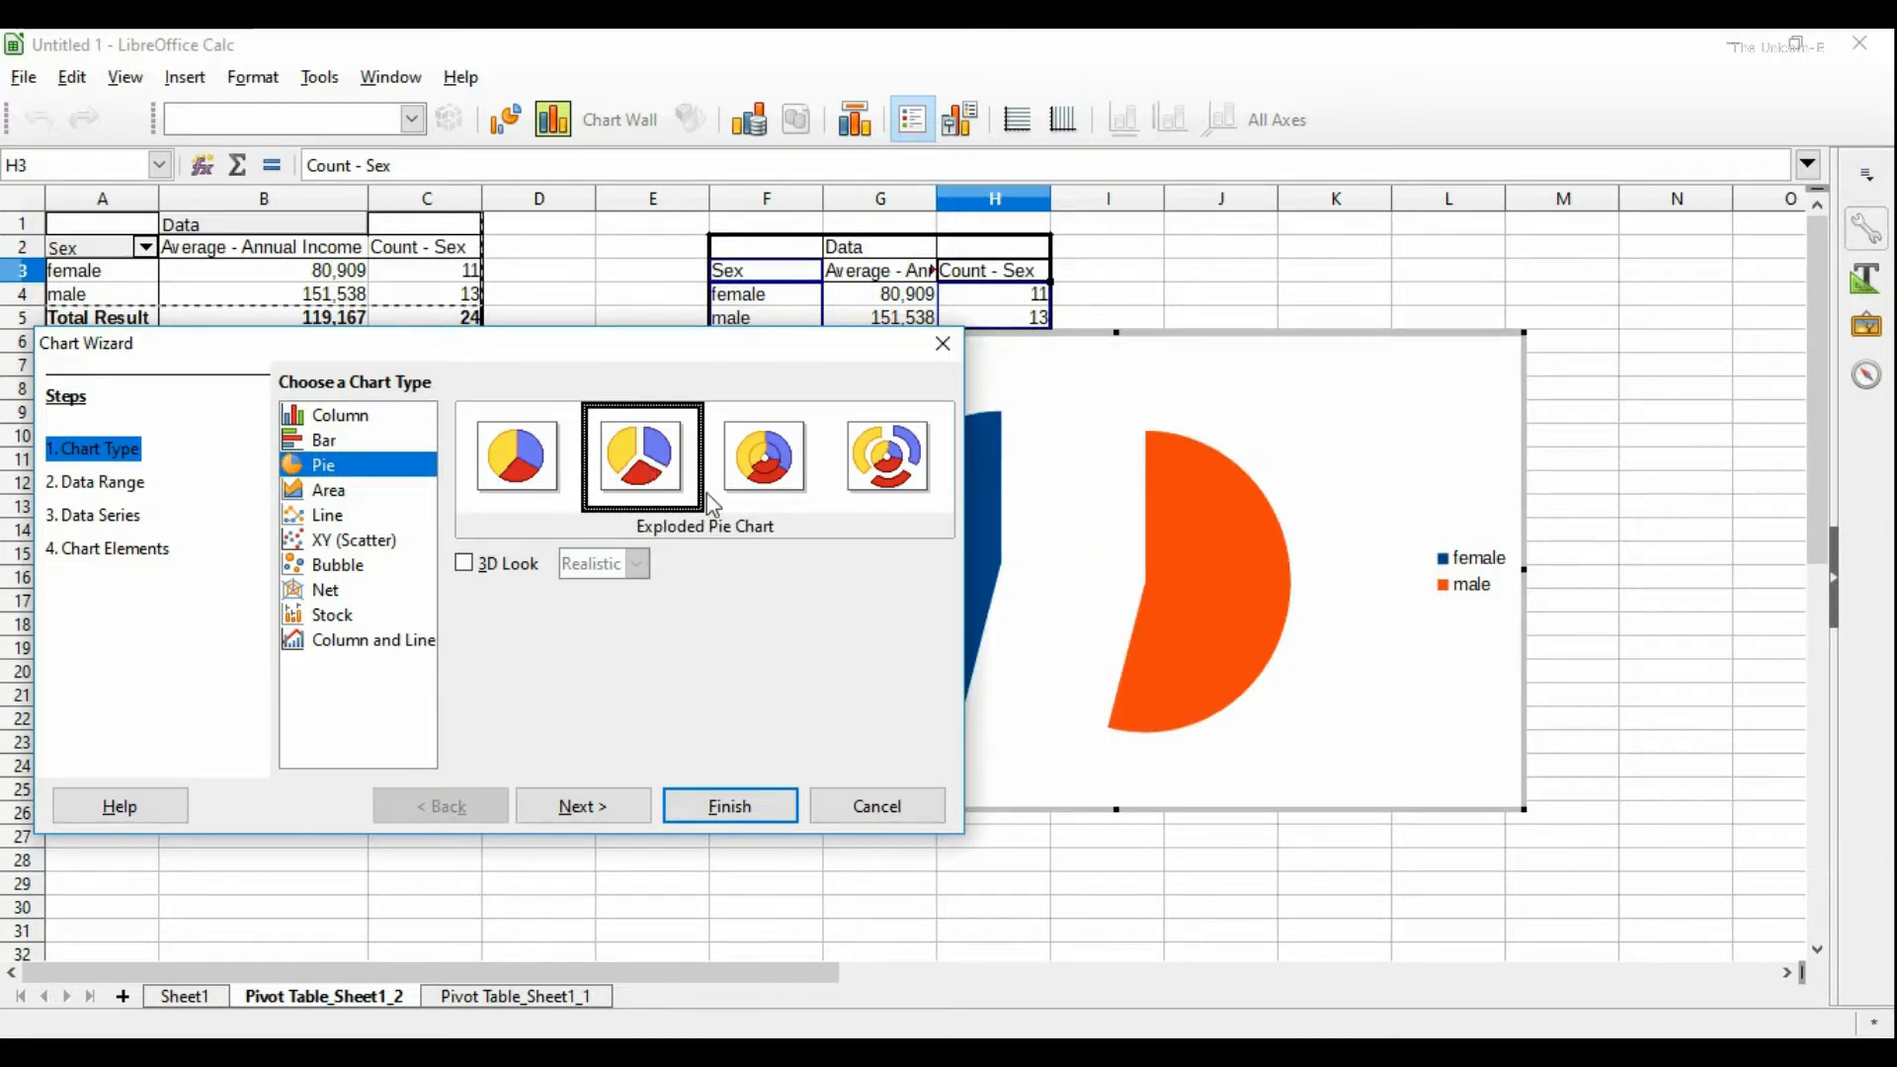
left_click(151, 555)
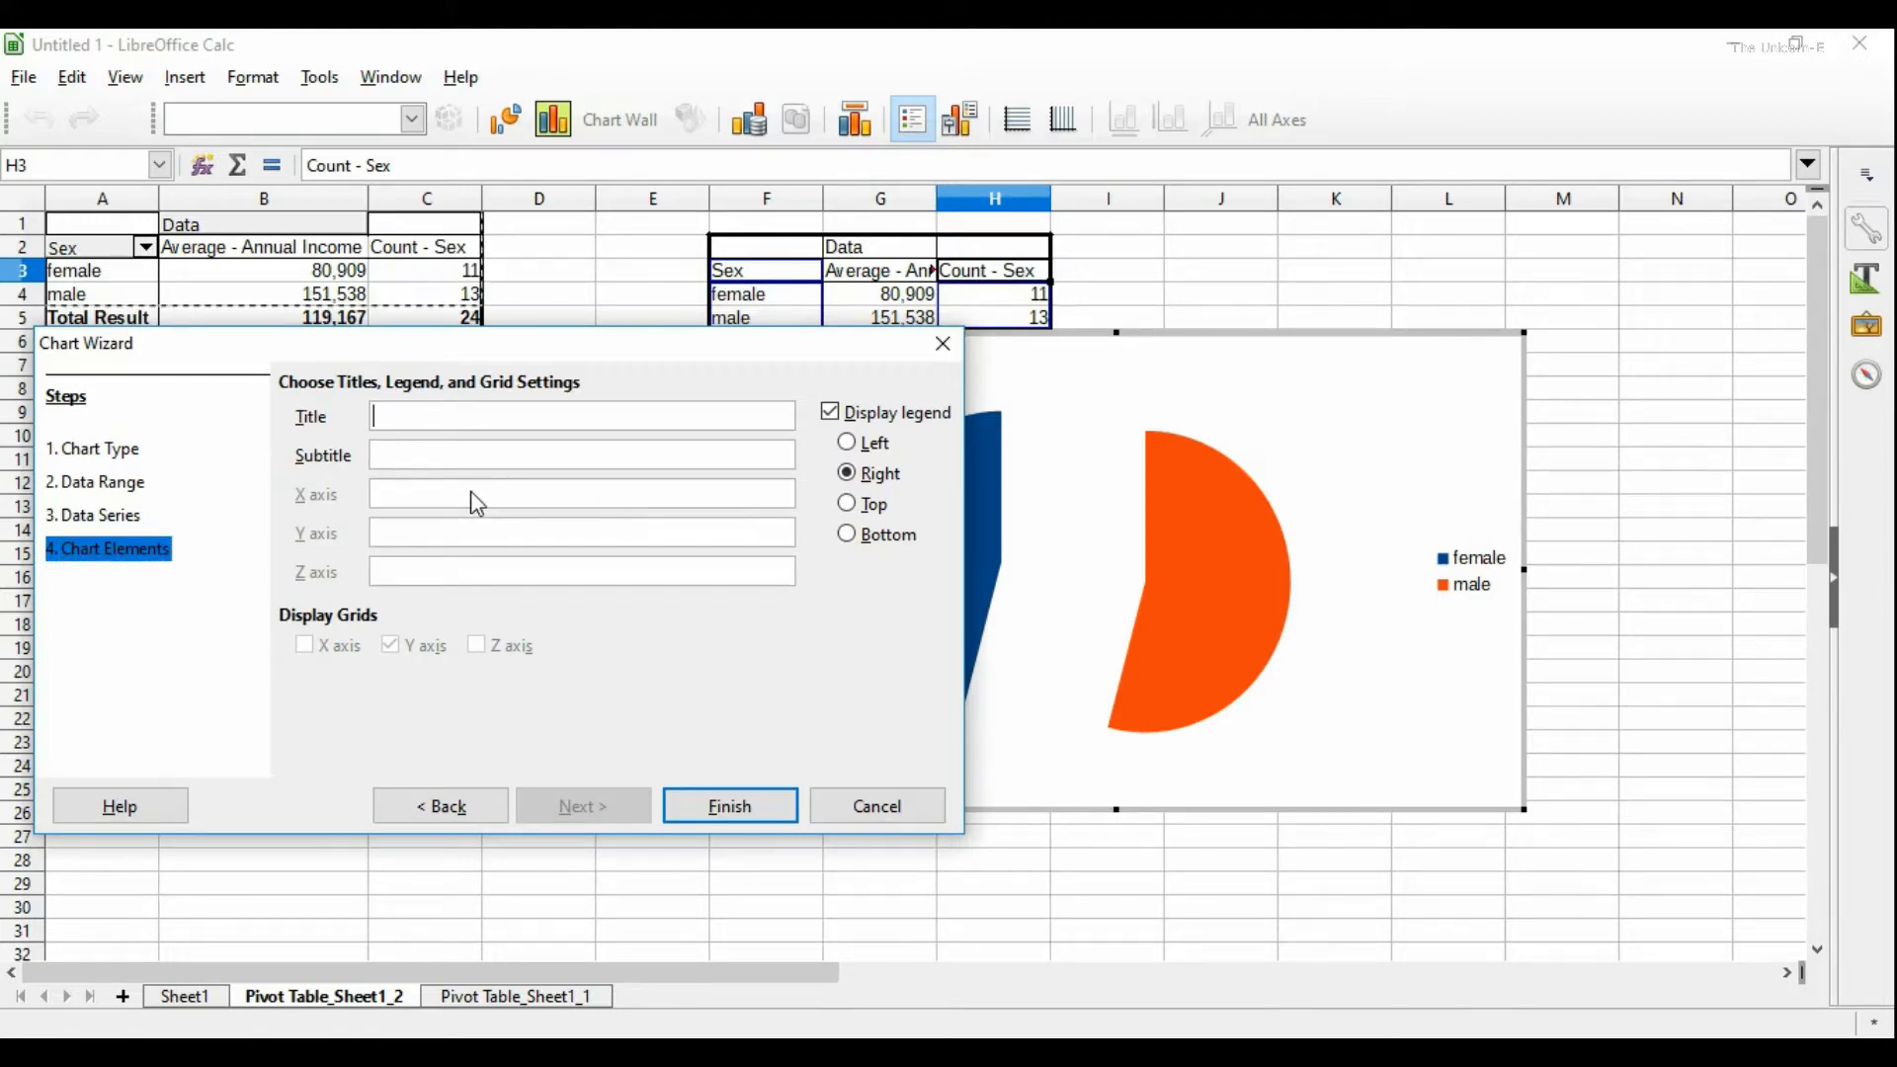
type("Sex")
left_click(762, 810)
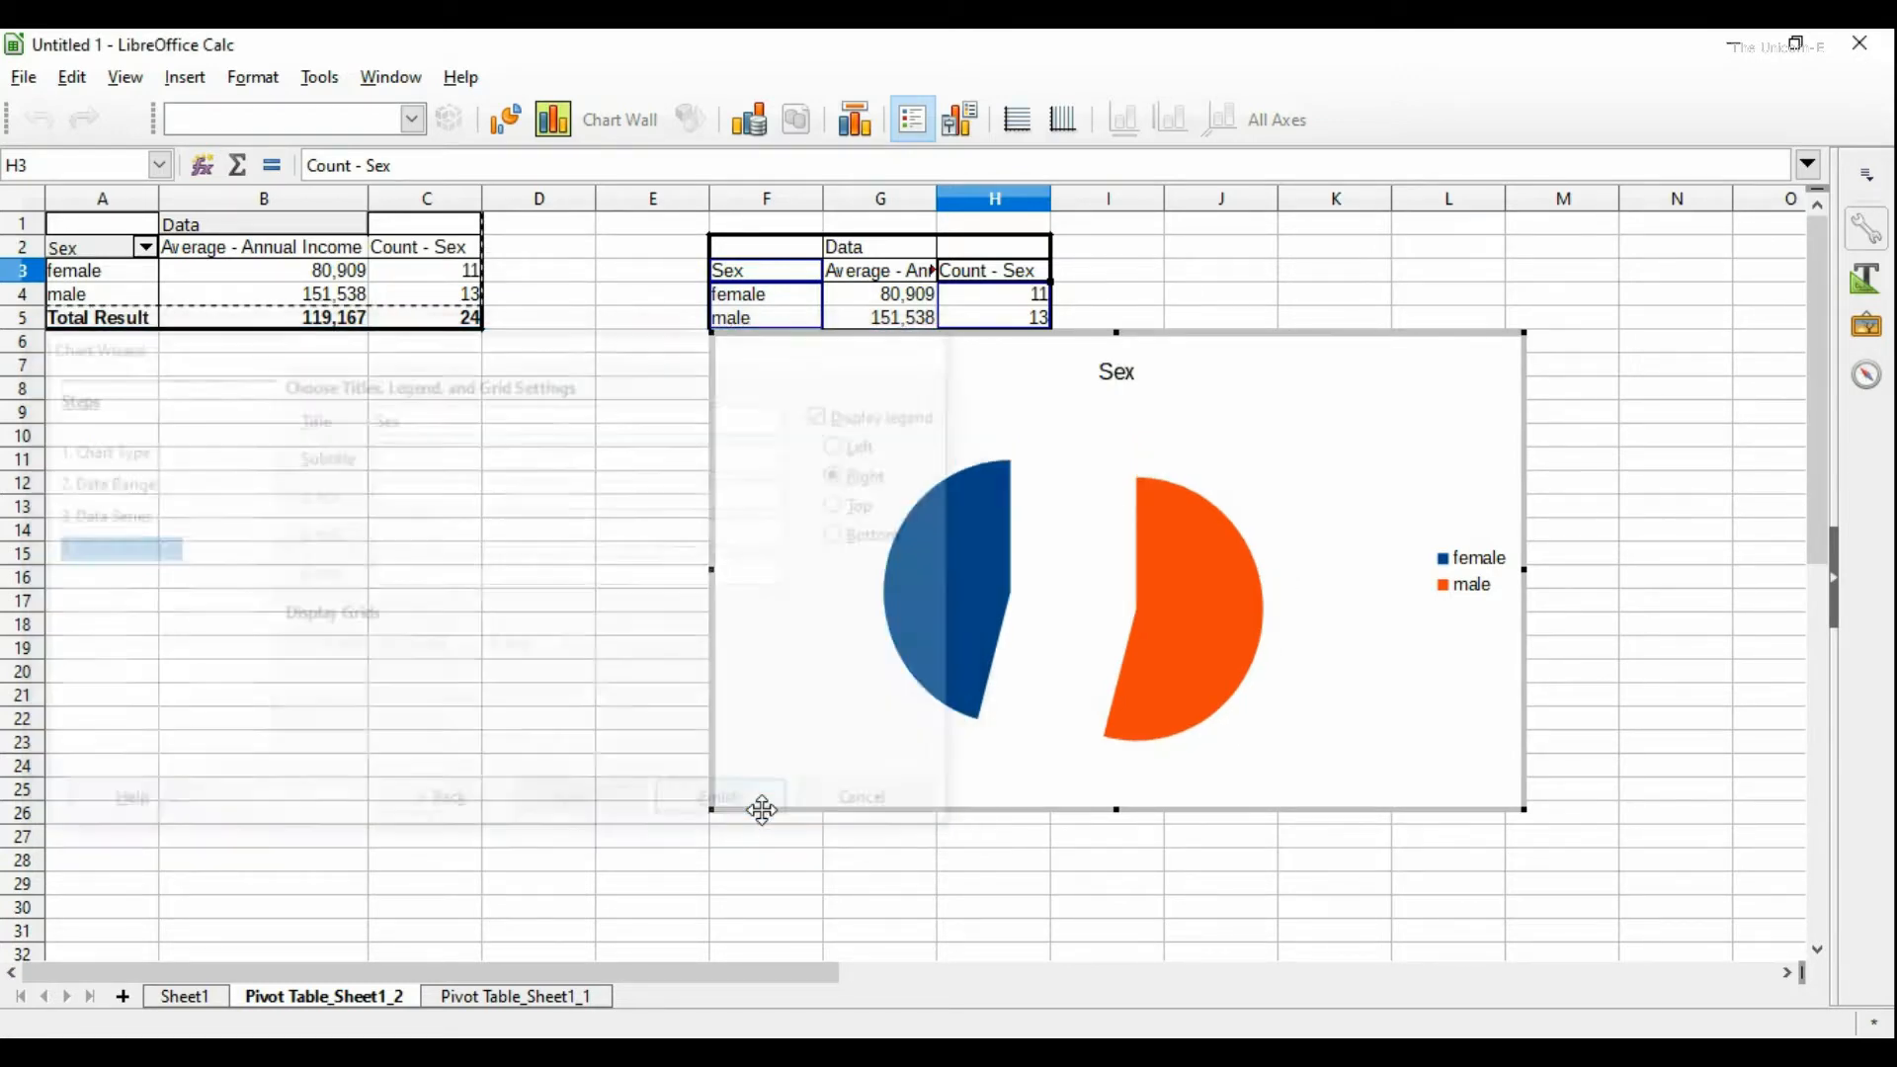
Step: Insert data labels on the pie chart's Count - Sex data series
left_click(976, 569)
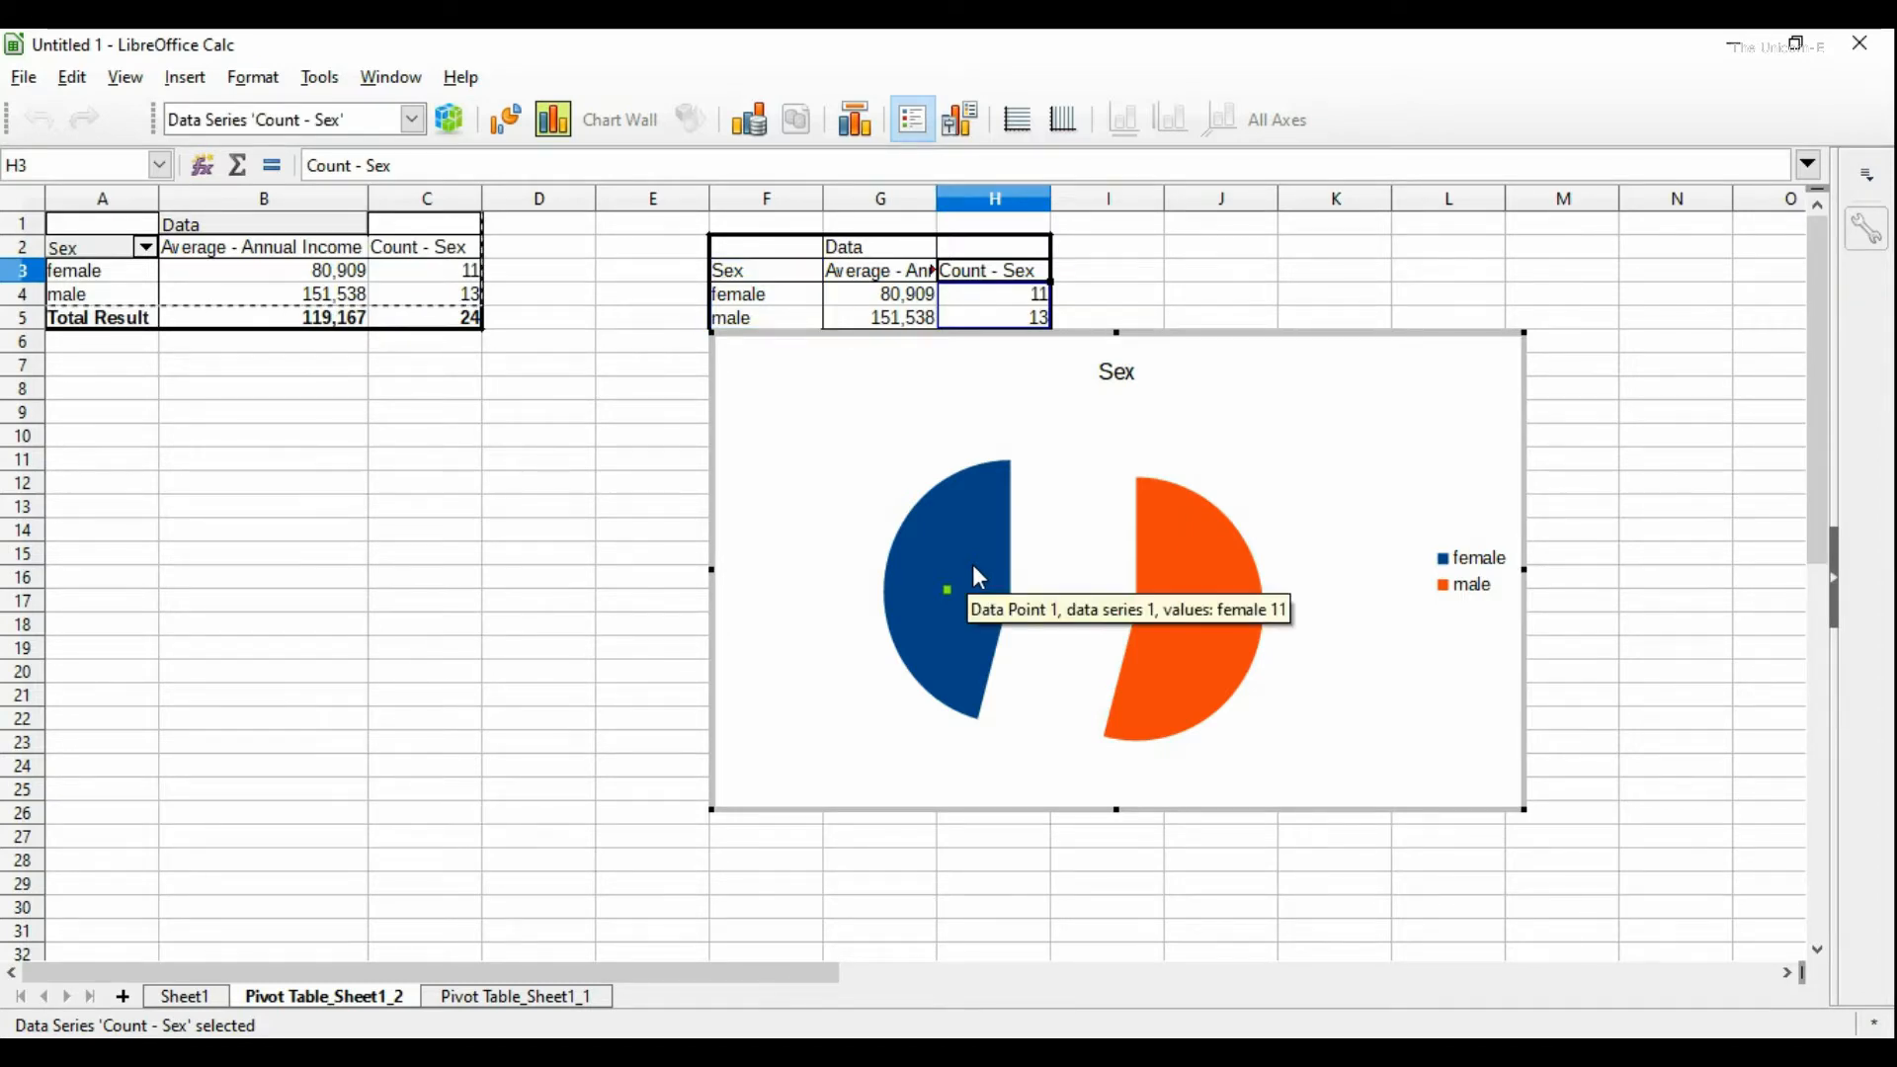
right_click(973, 566)
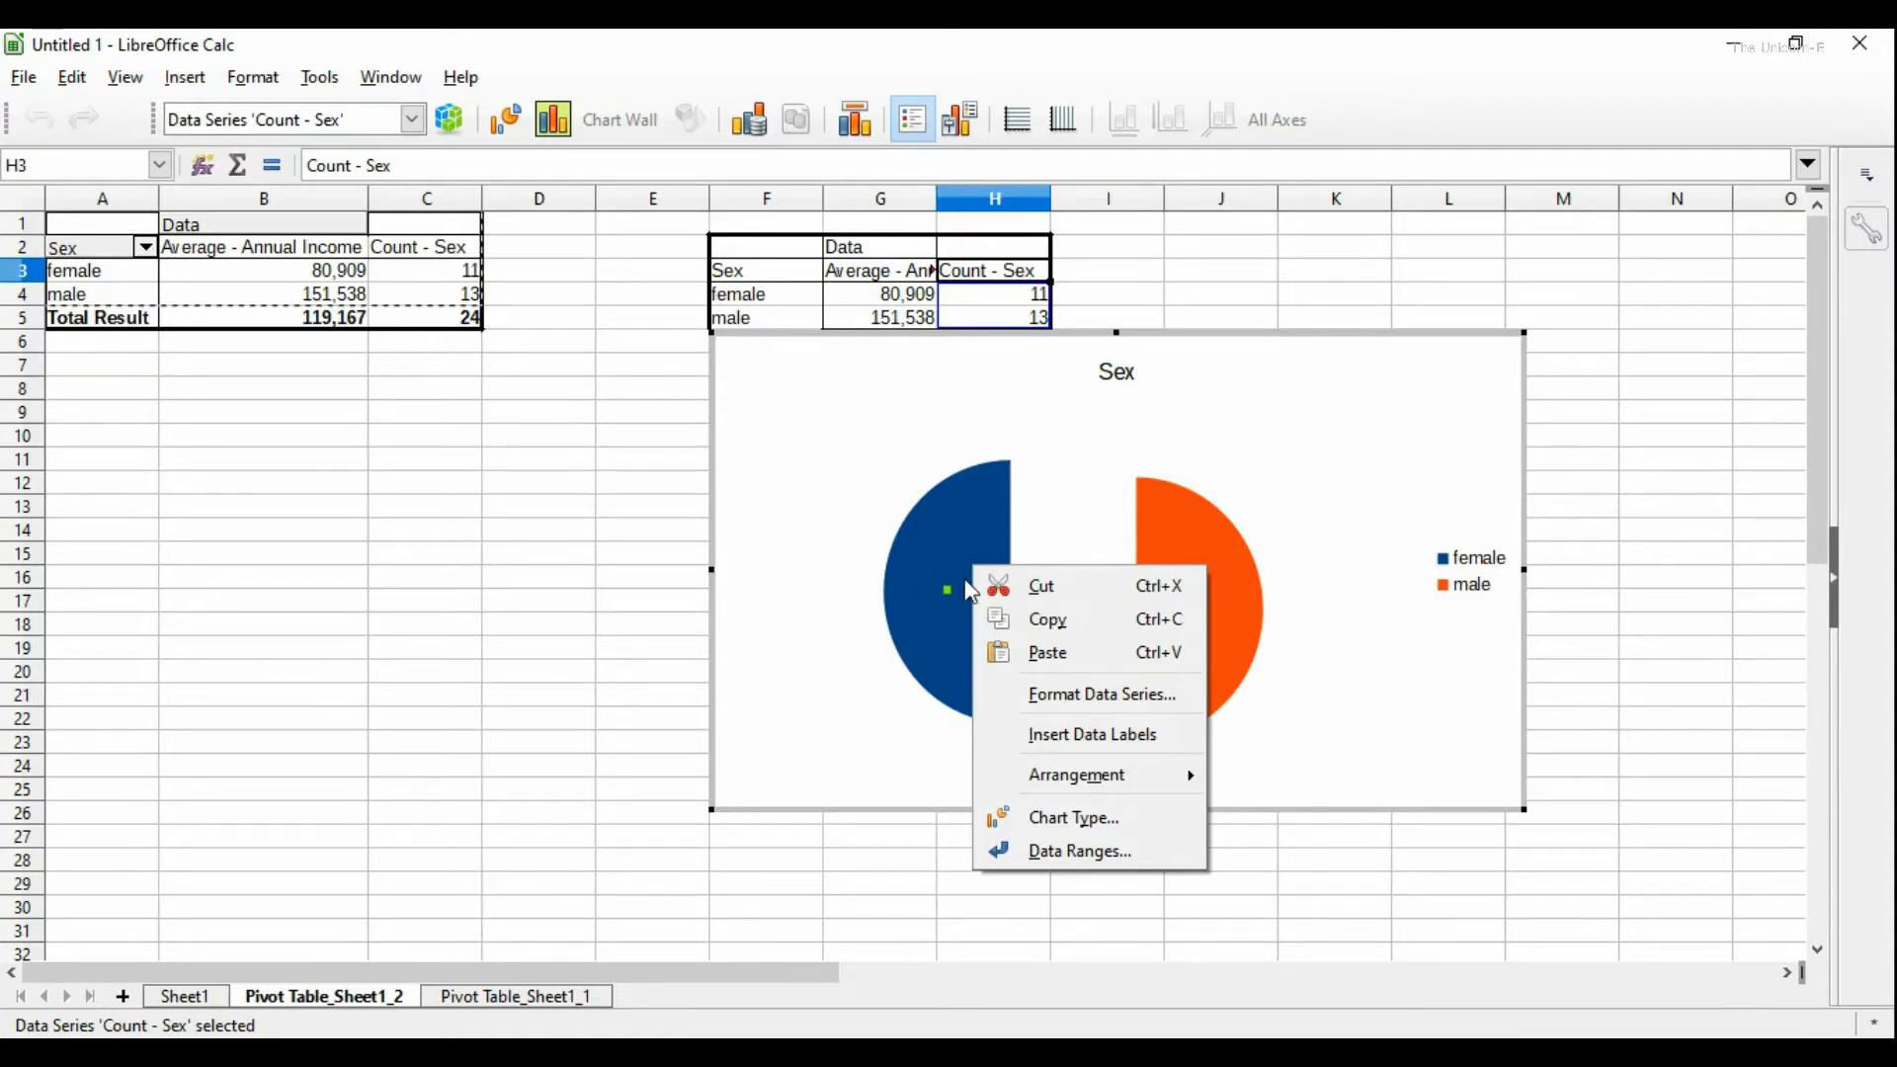
left_click(1084, 741)
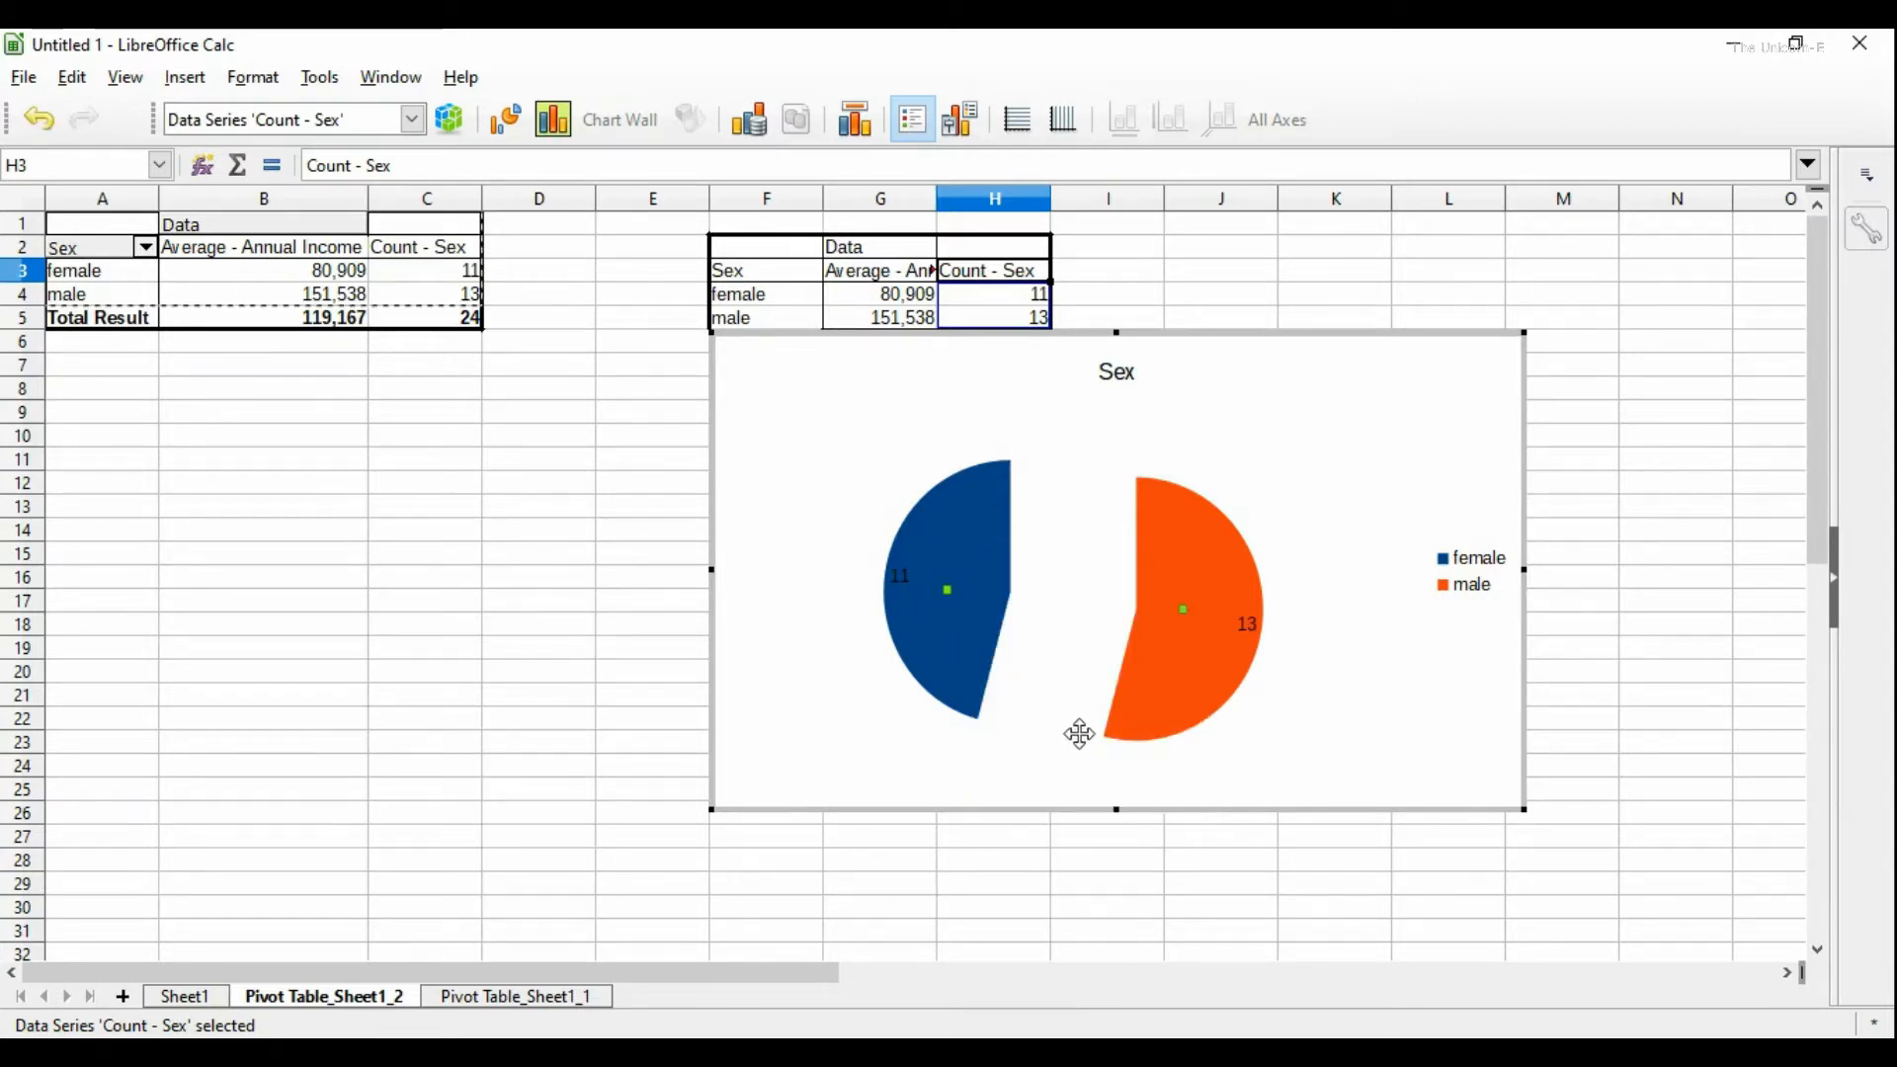
mouse_move(948, 618)
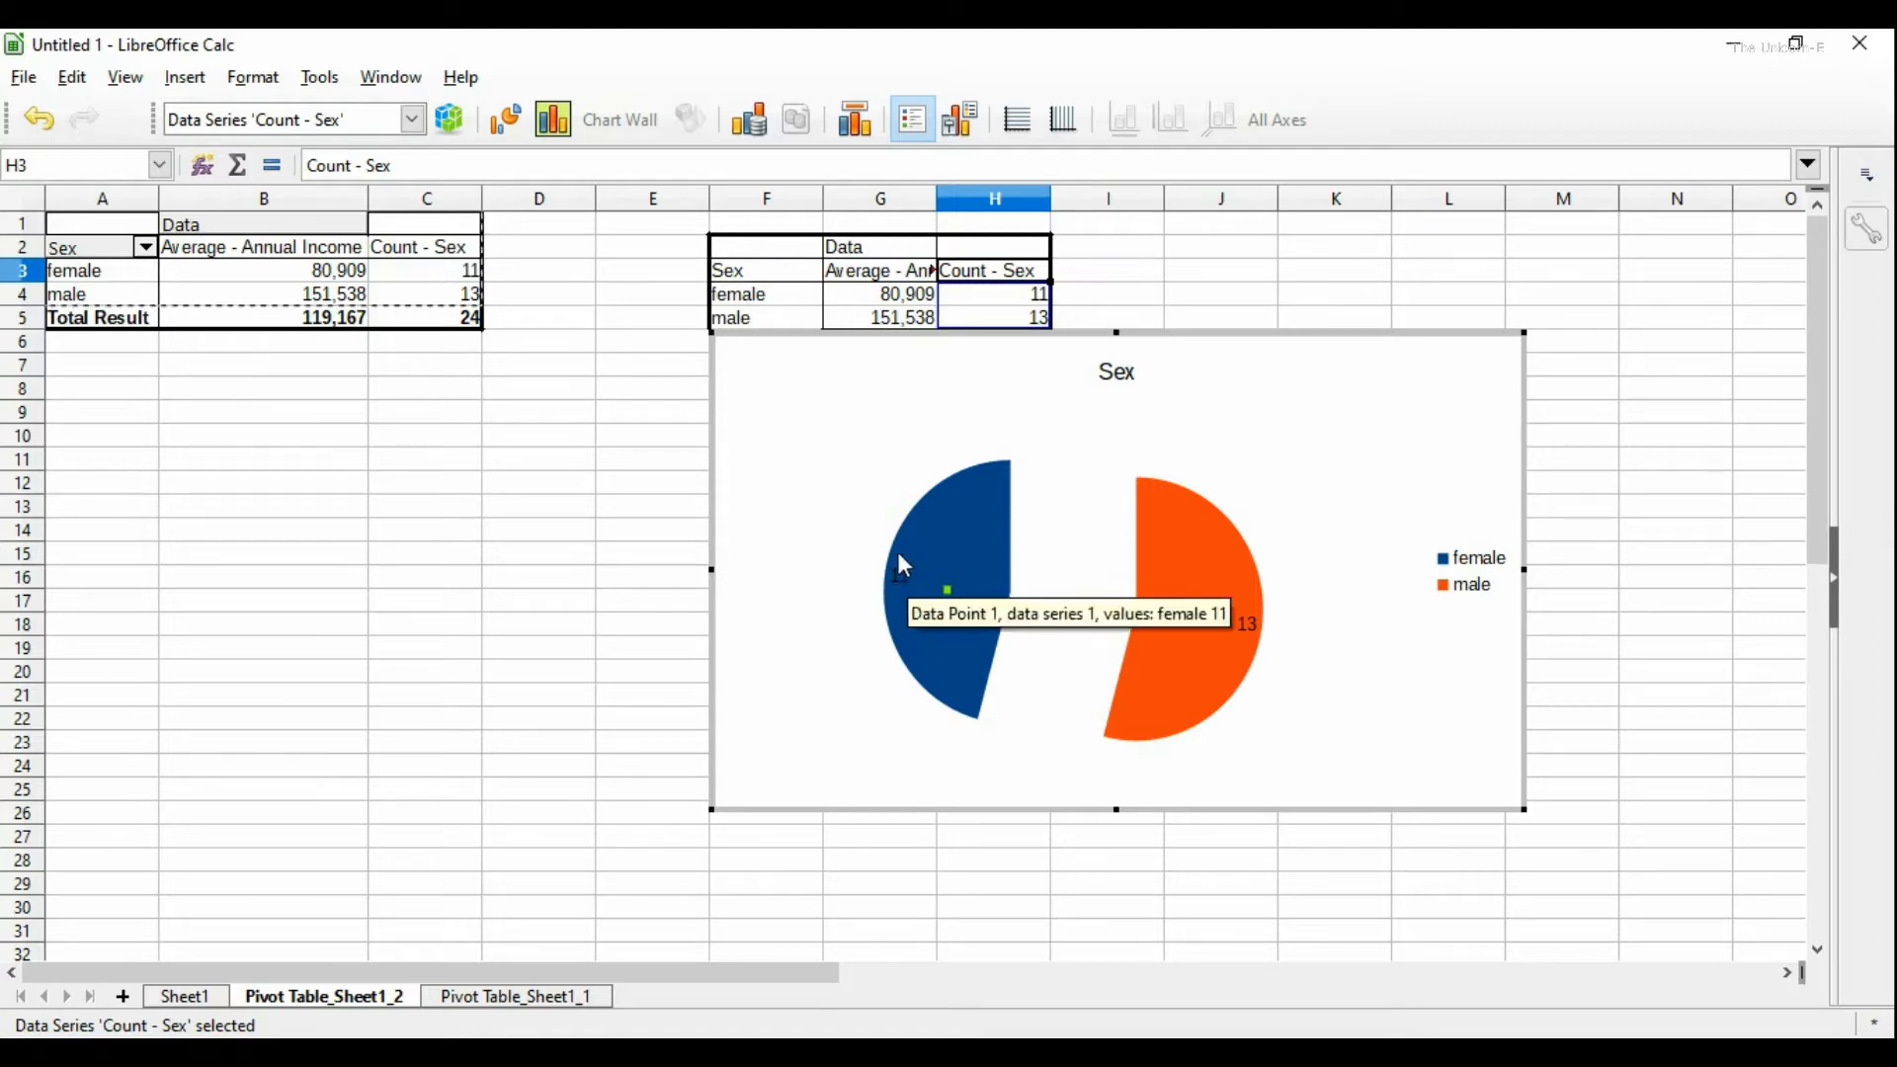
Step: Format the pie chart's data labels to show the value as percentage instead of as number
right_click(949, 569)
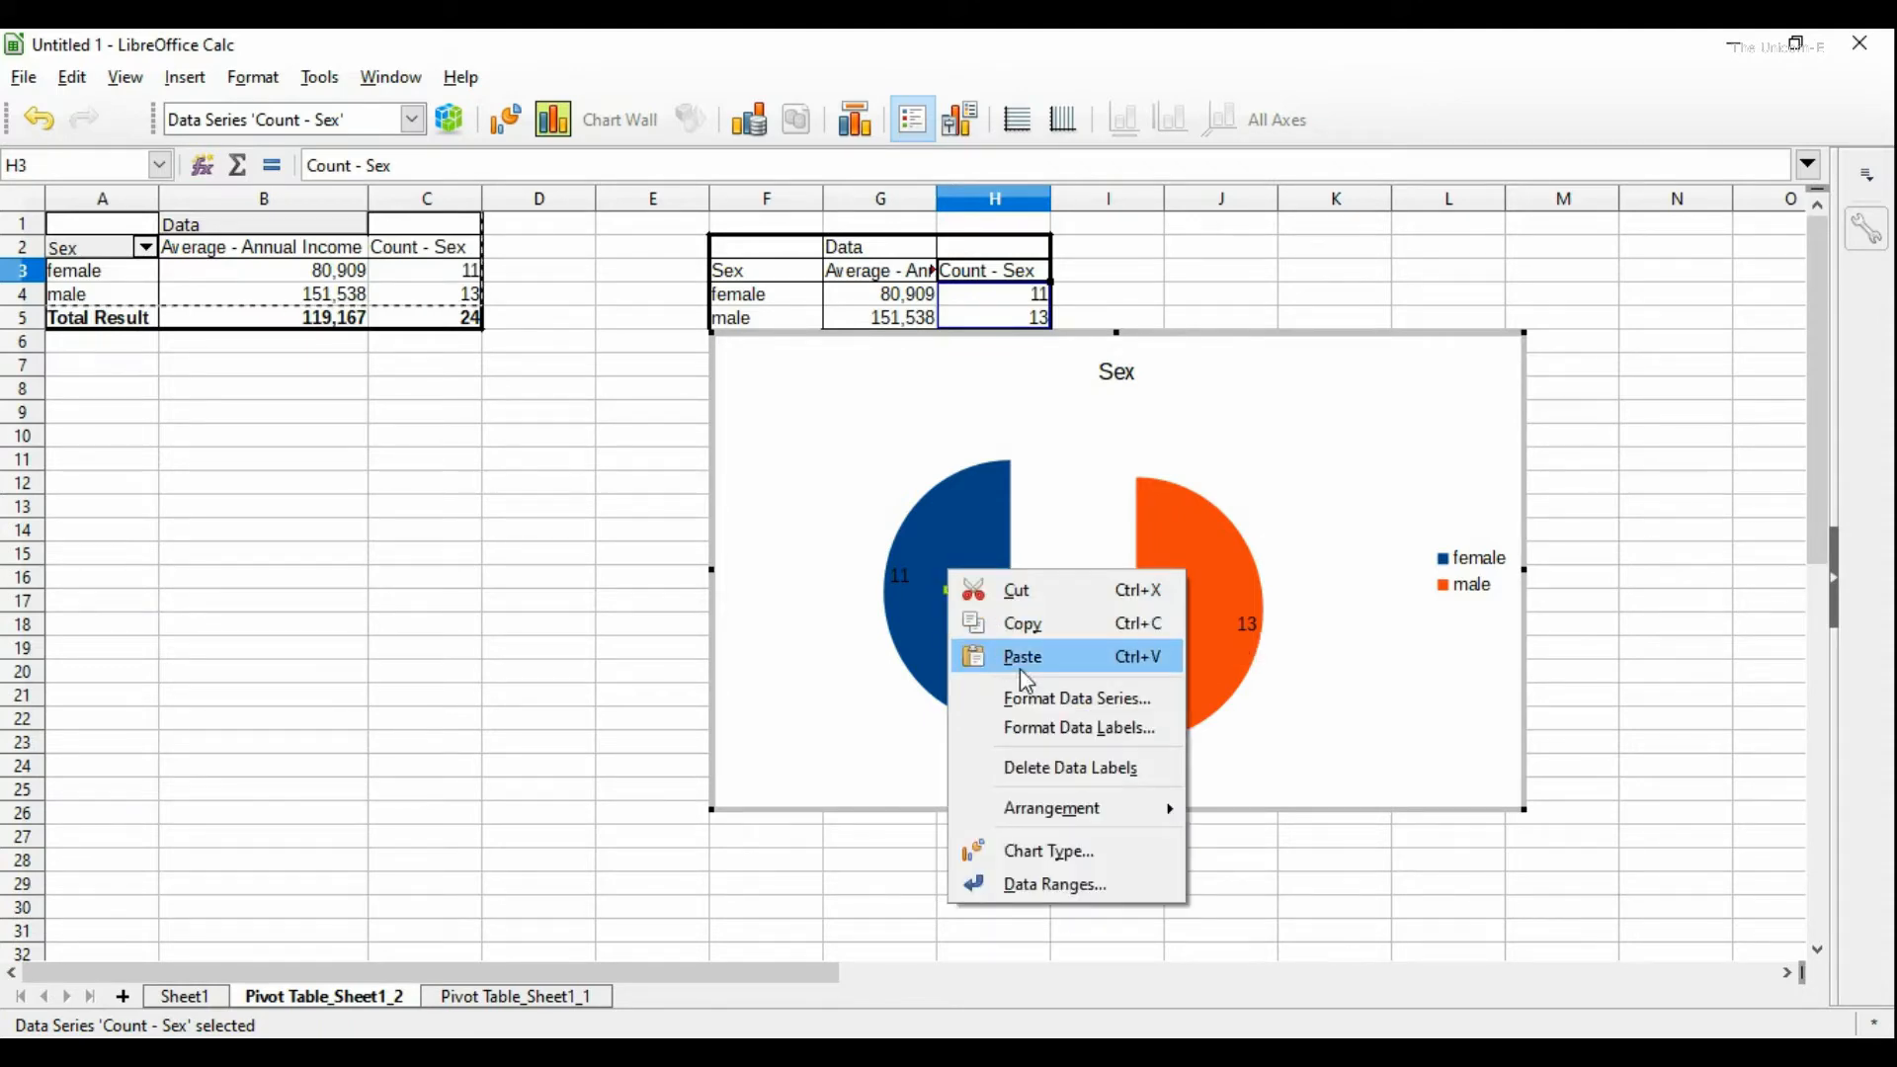
left_click(1069, 739)
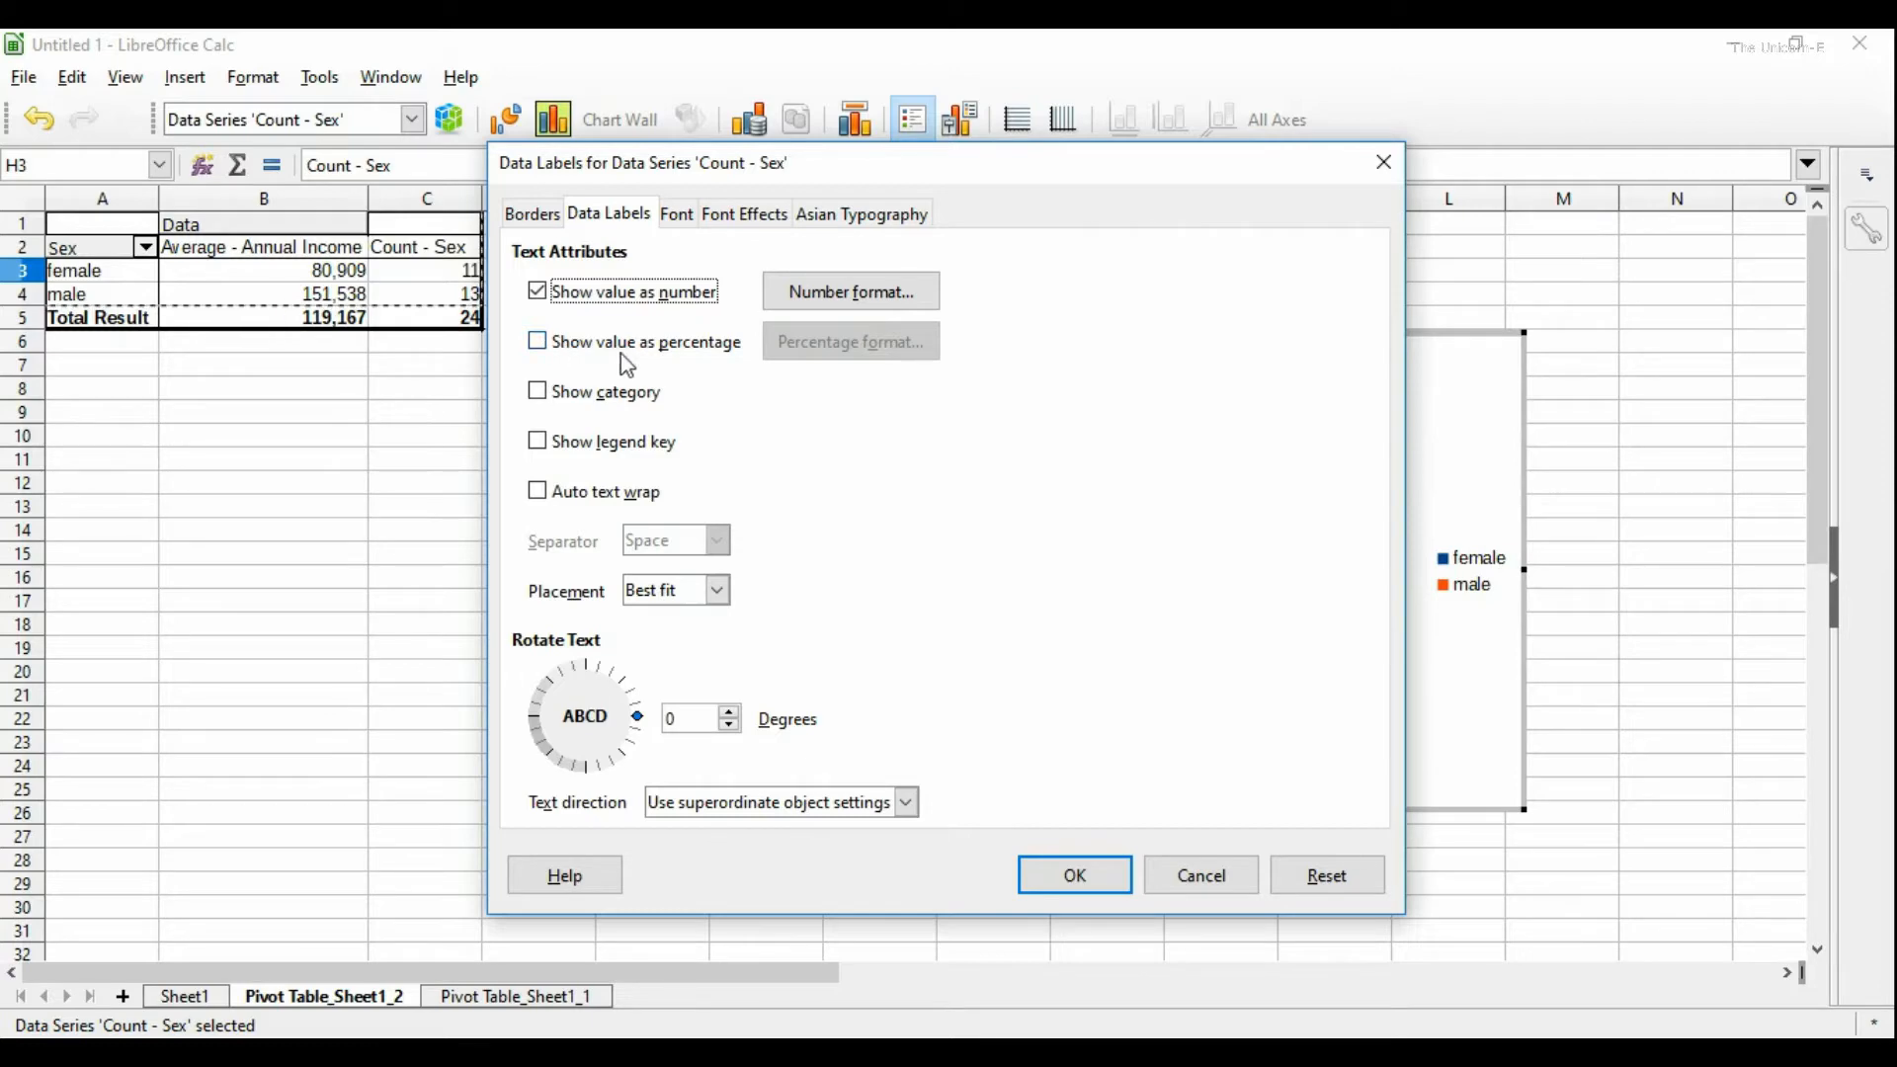
left_click(540, 346)
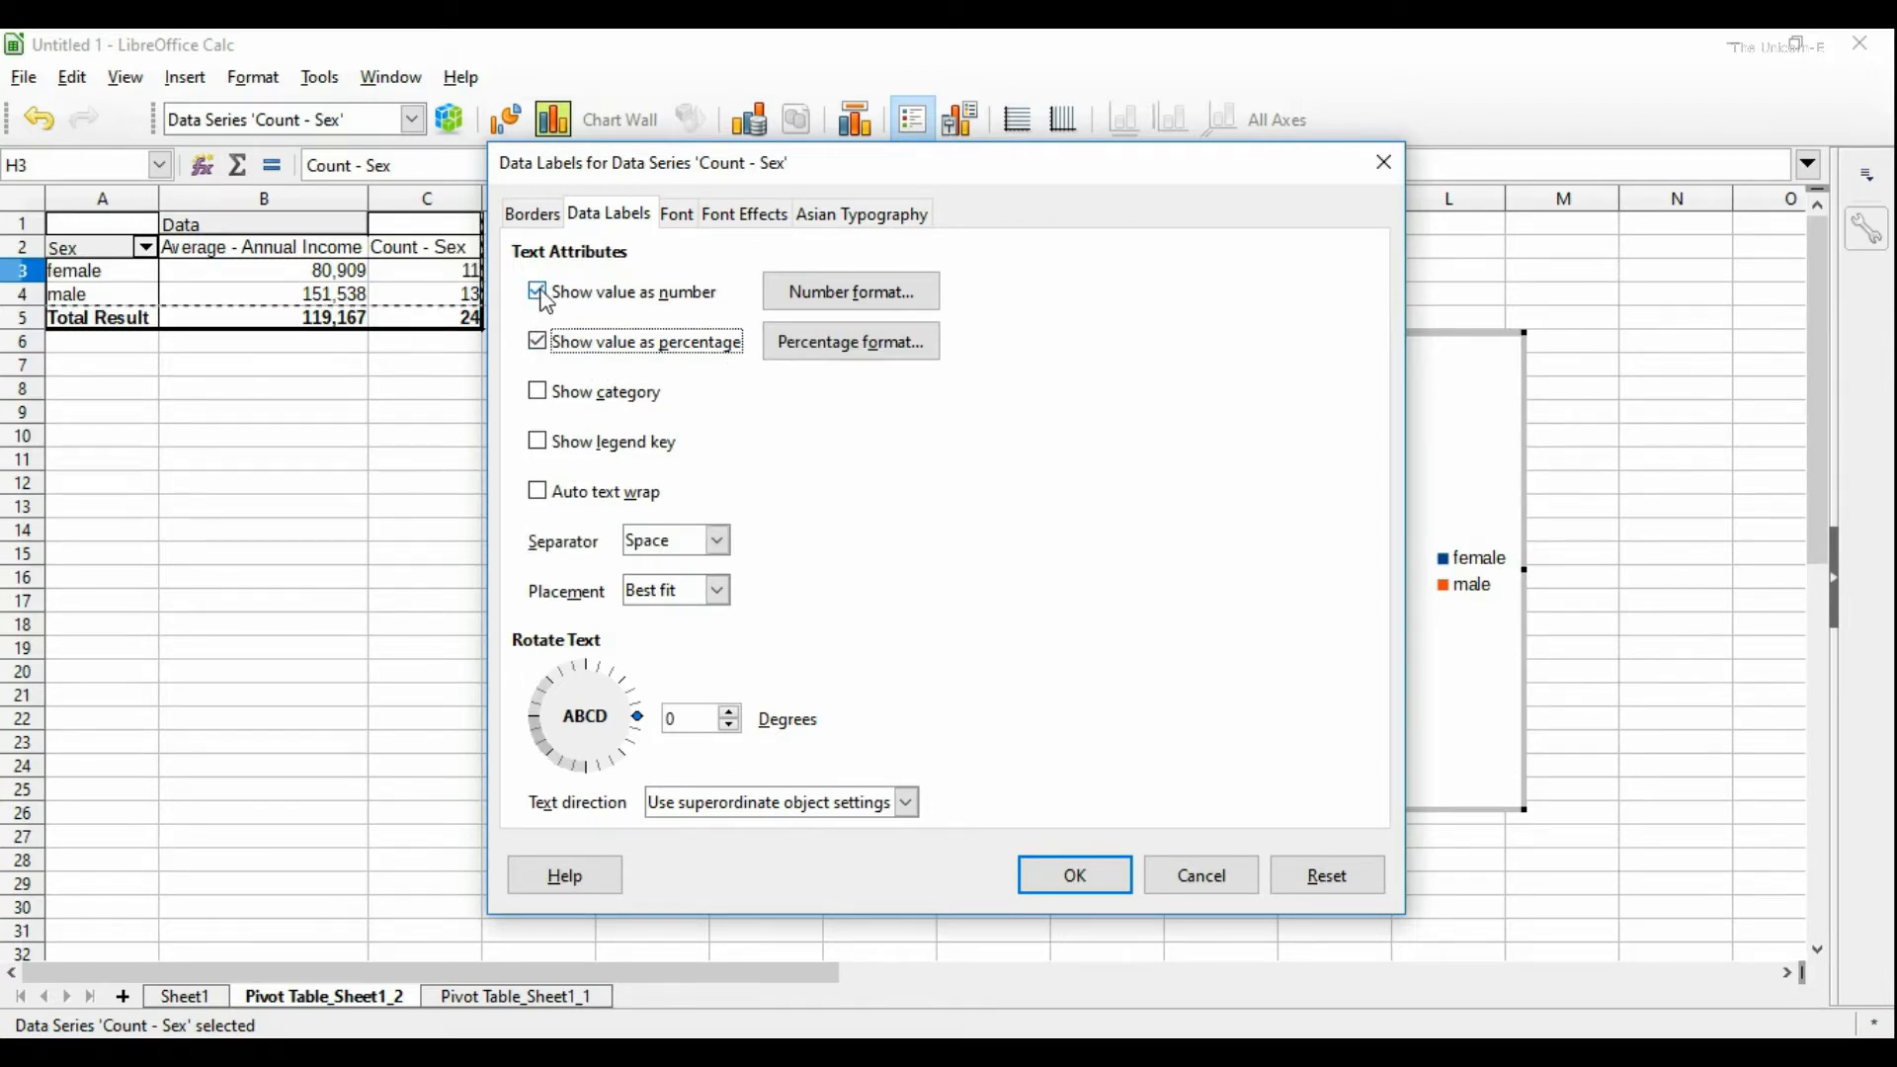
left_click(540, 293)
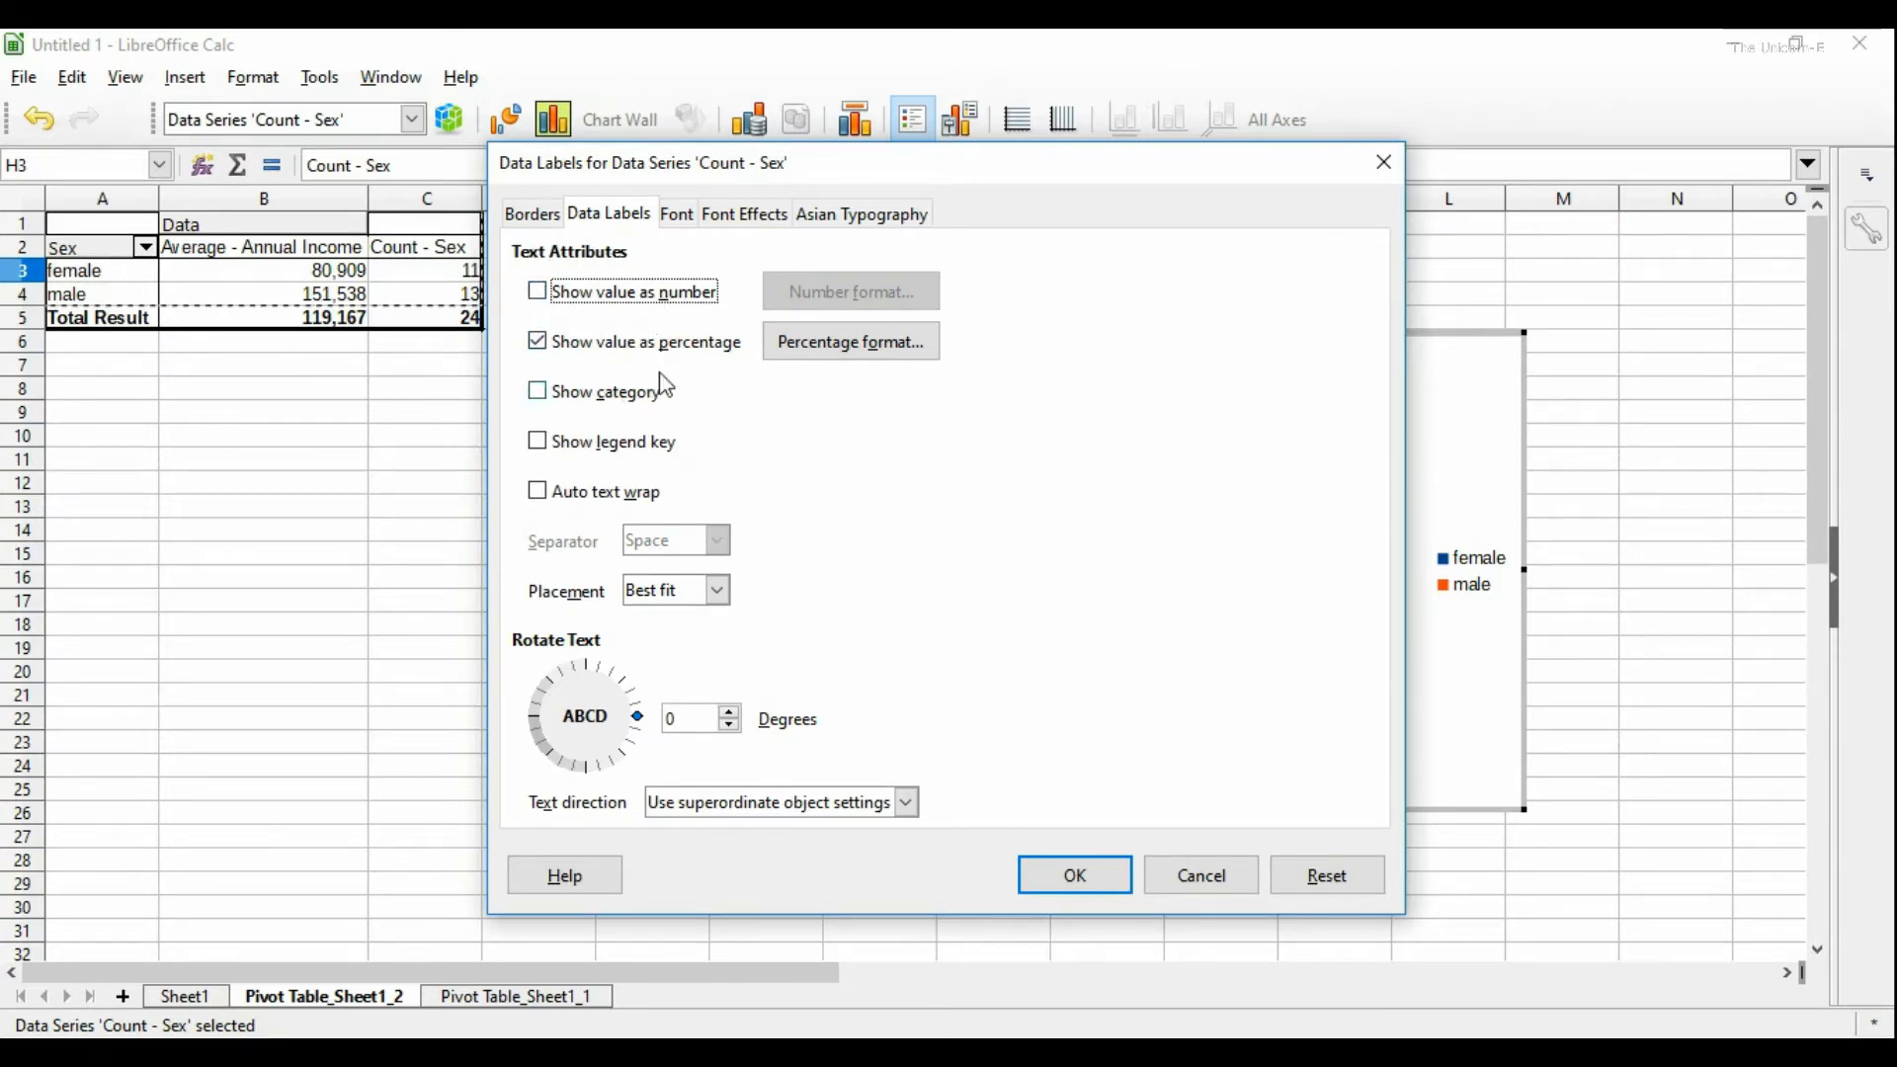
left_click(1084, 880)
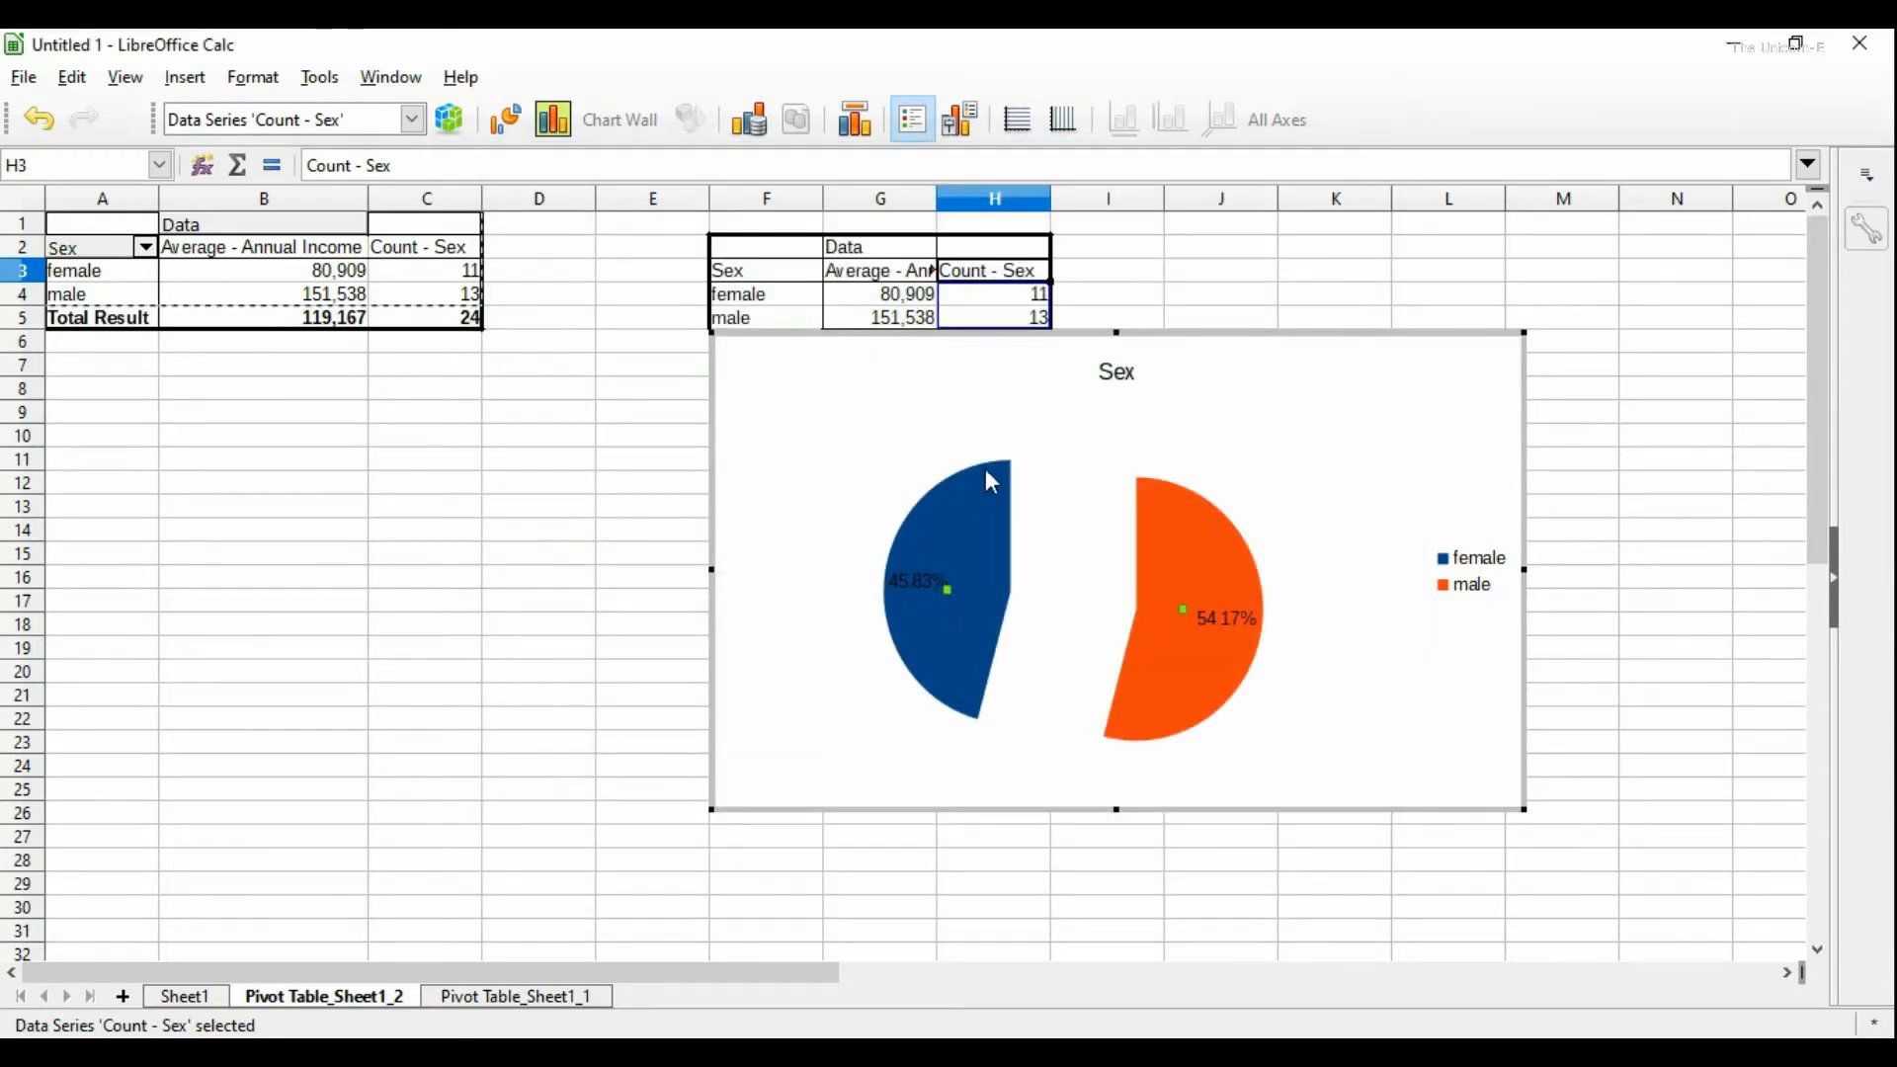
mouse_move(1162, 521)
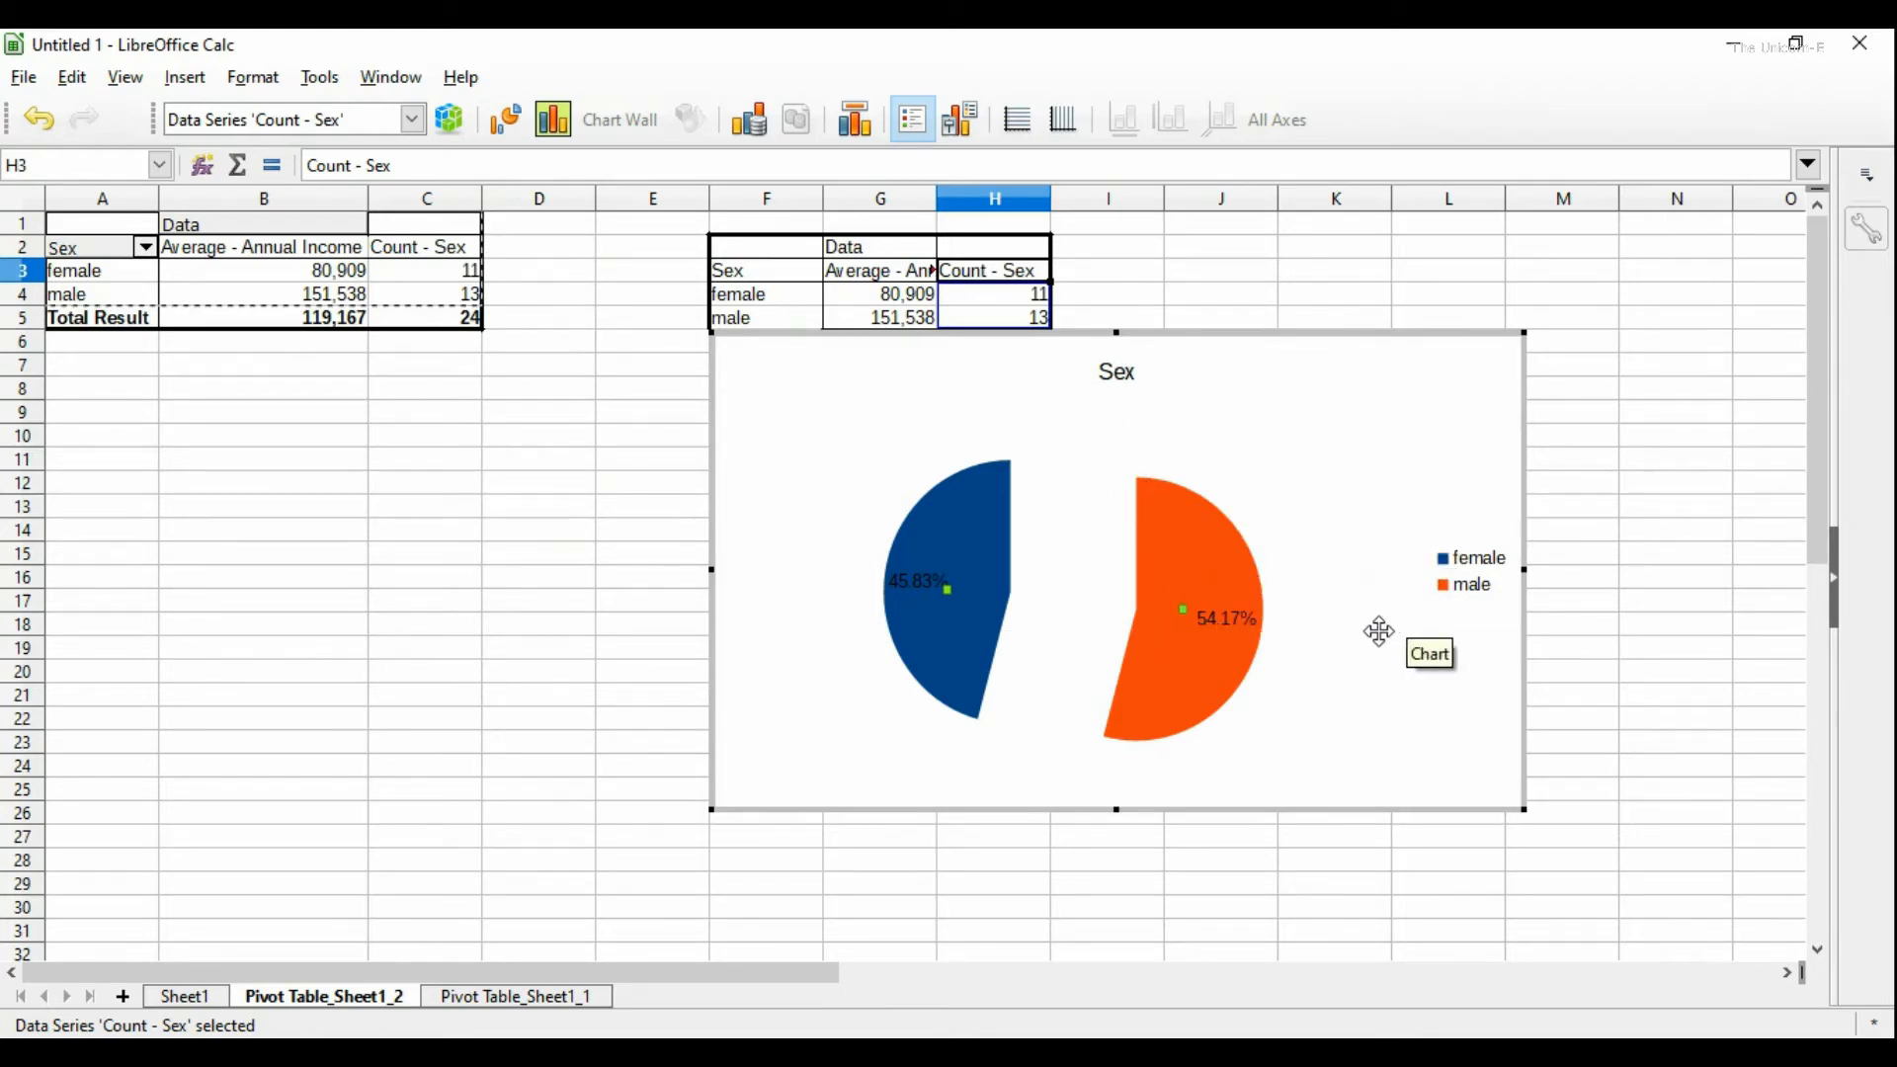
mouse_move(931, 649)
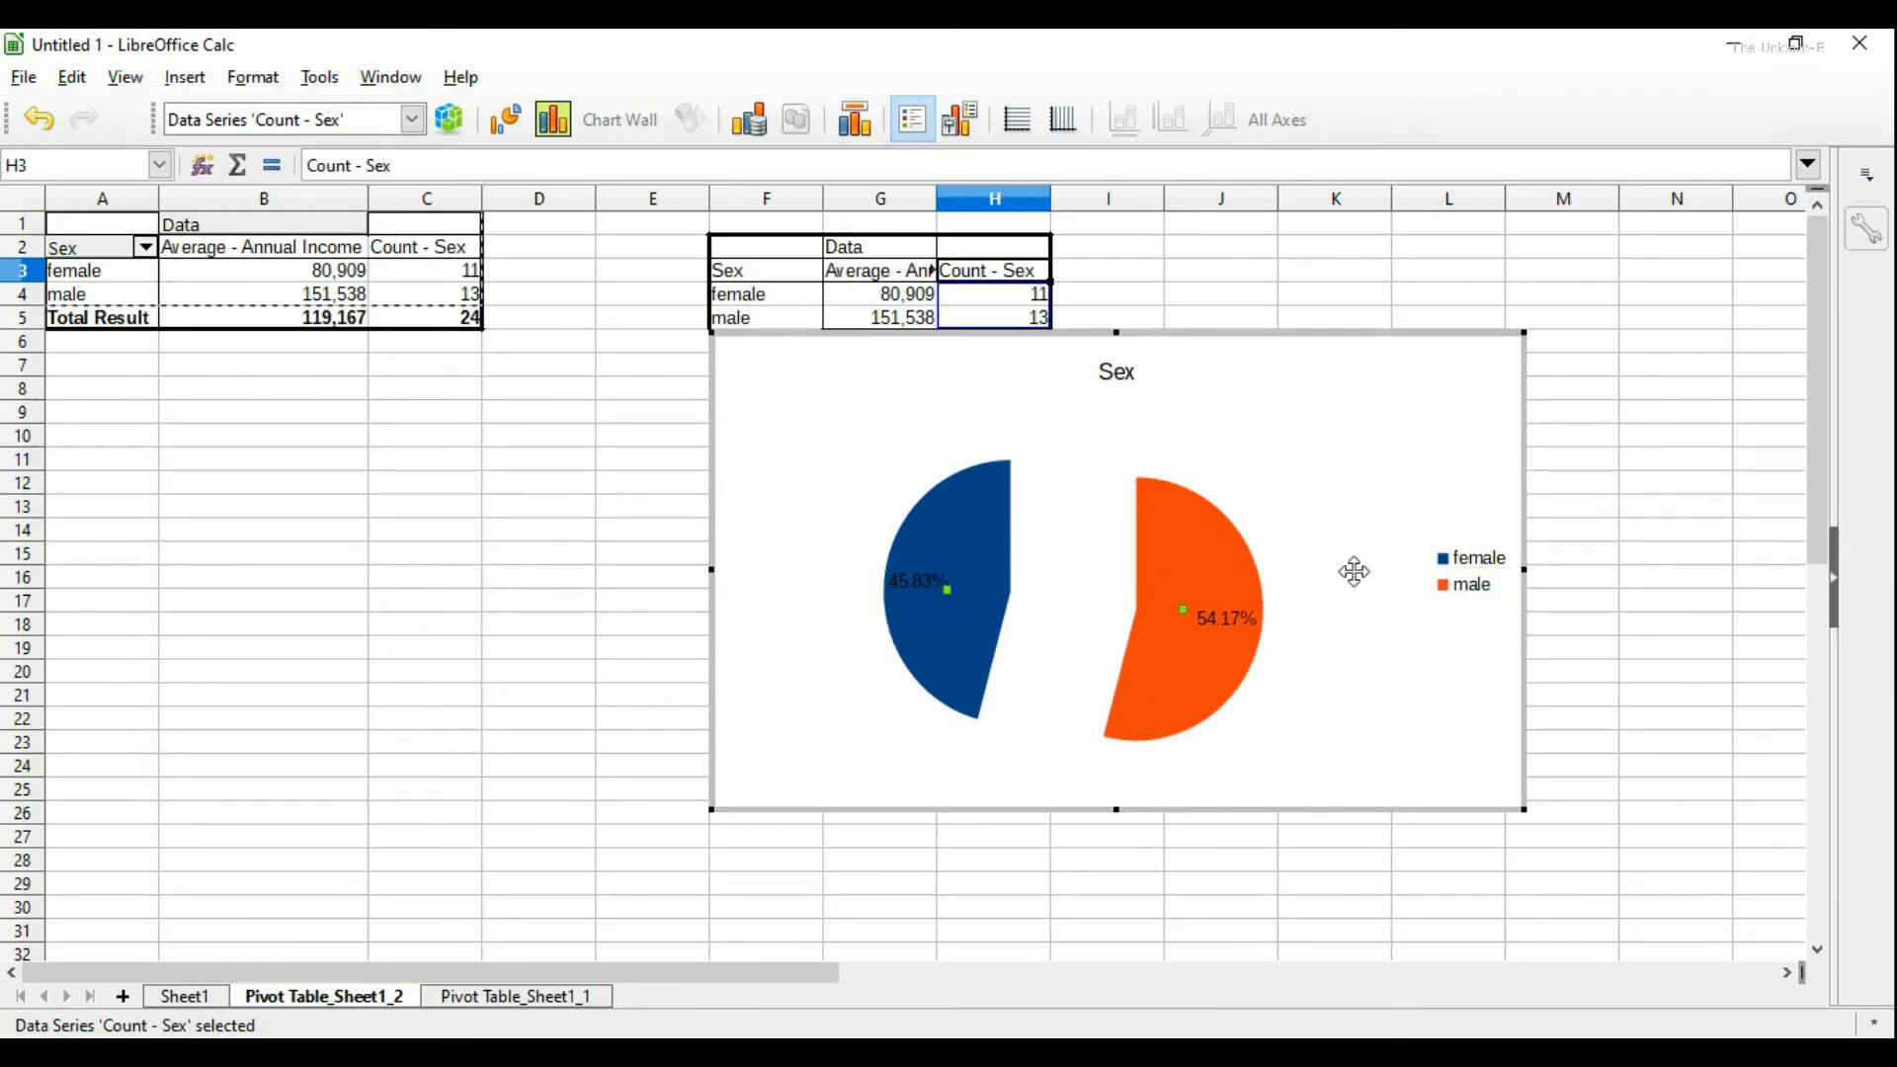
Step: Leave chart editing and return to Sheet1
left_click(1164, 894)
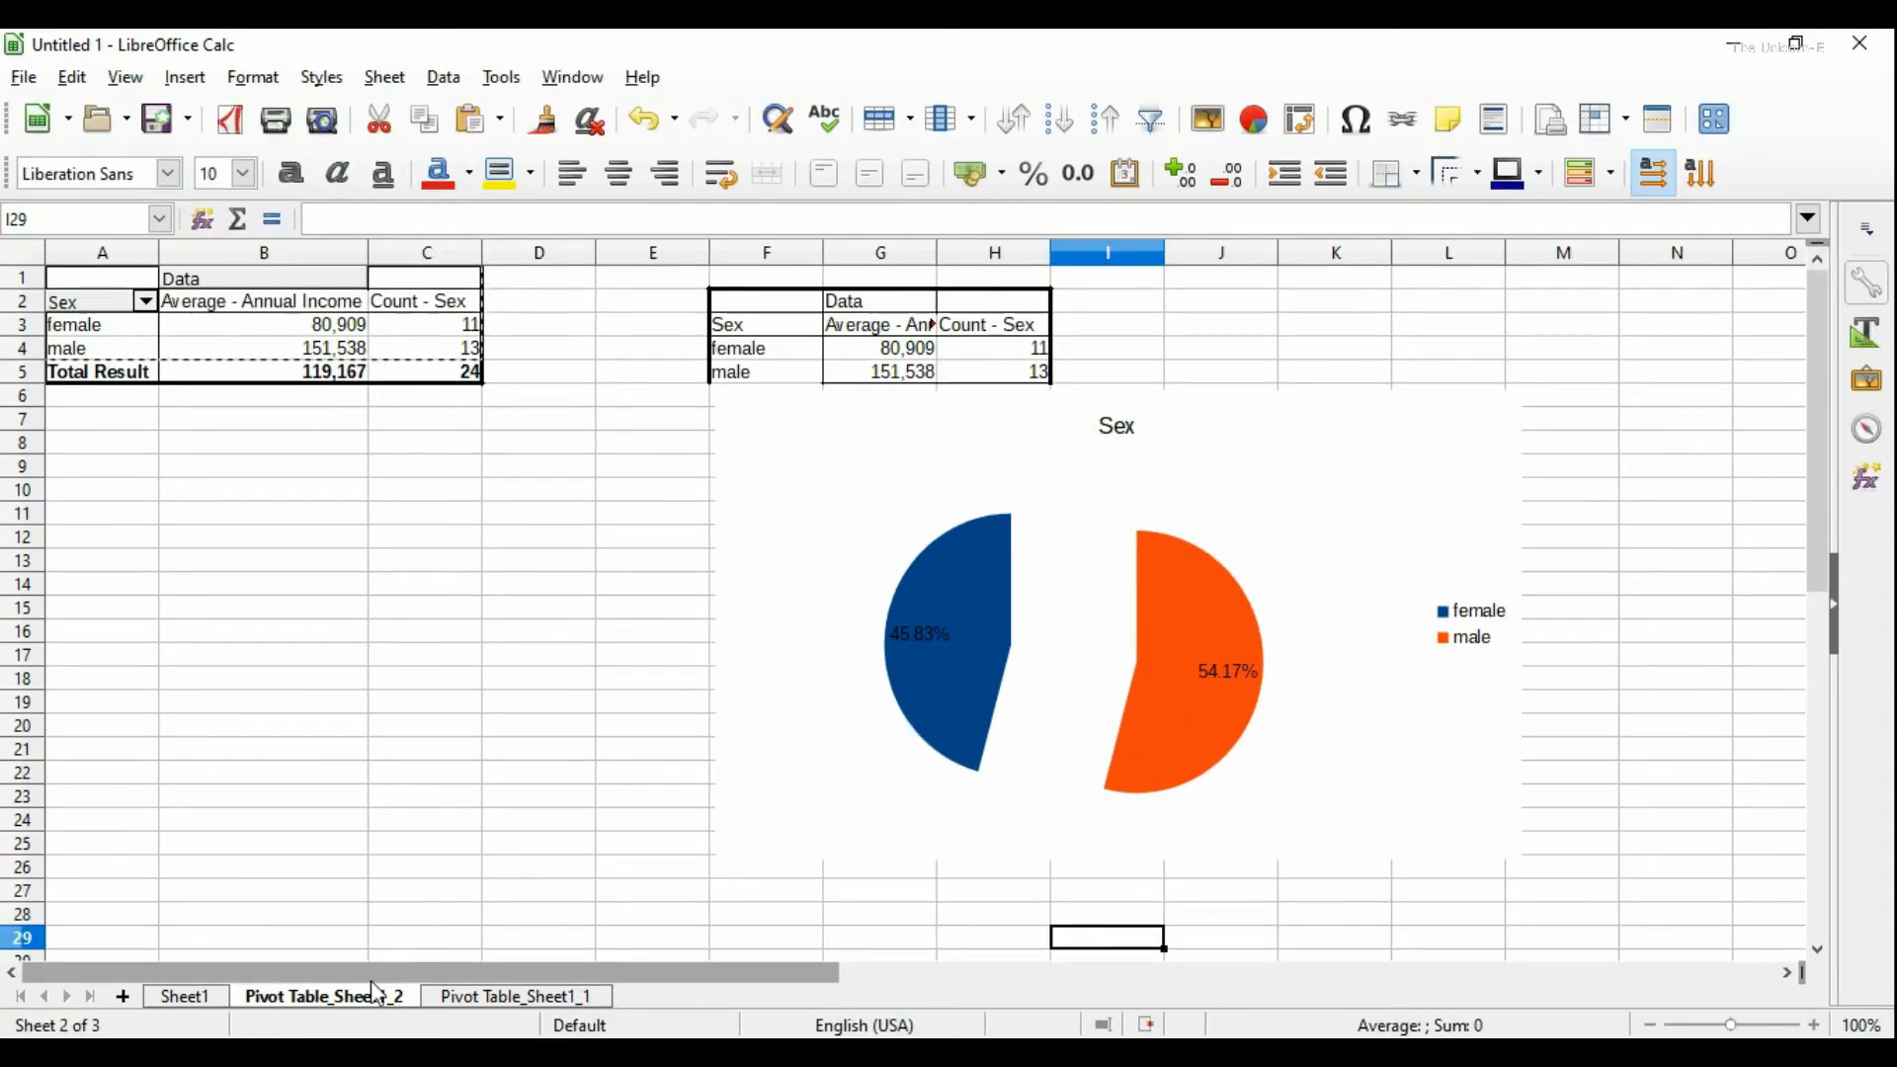
left_click(186, 997)
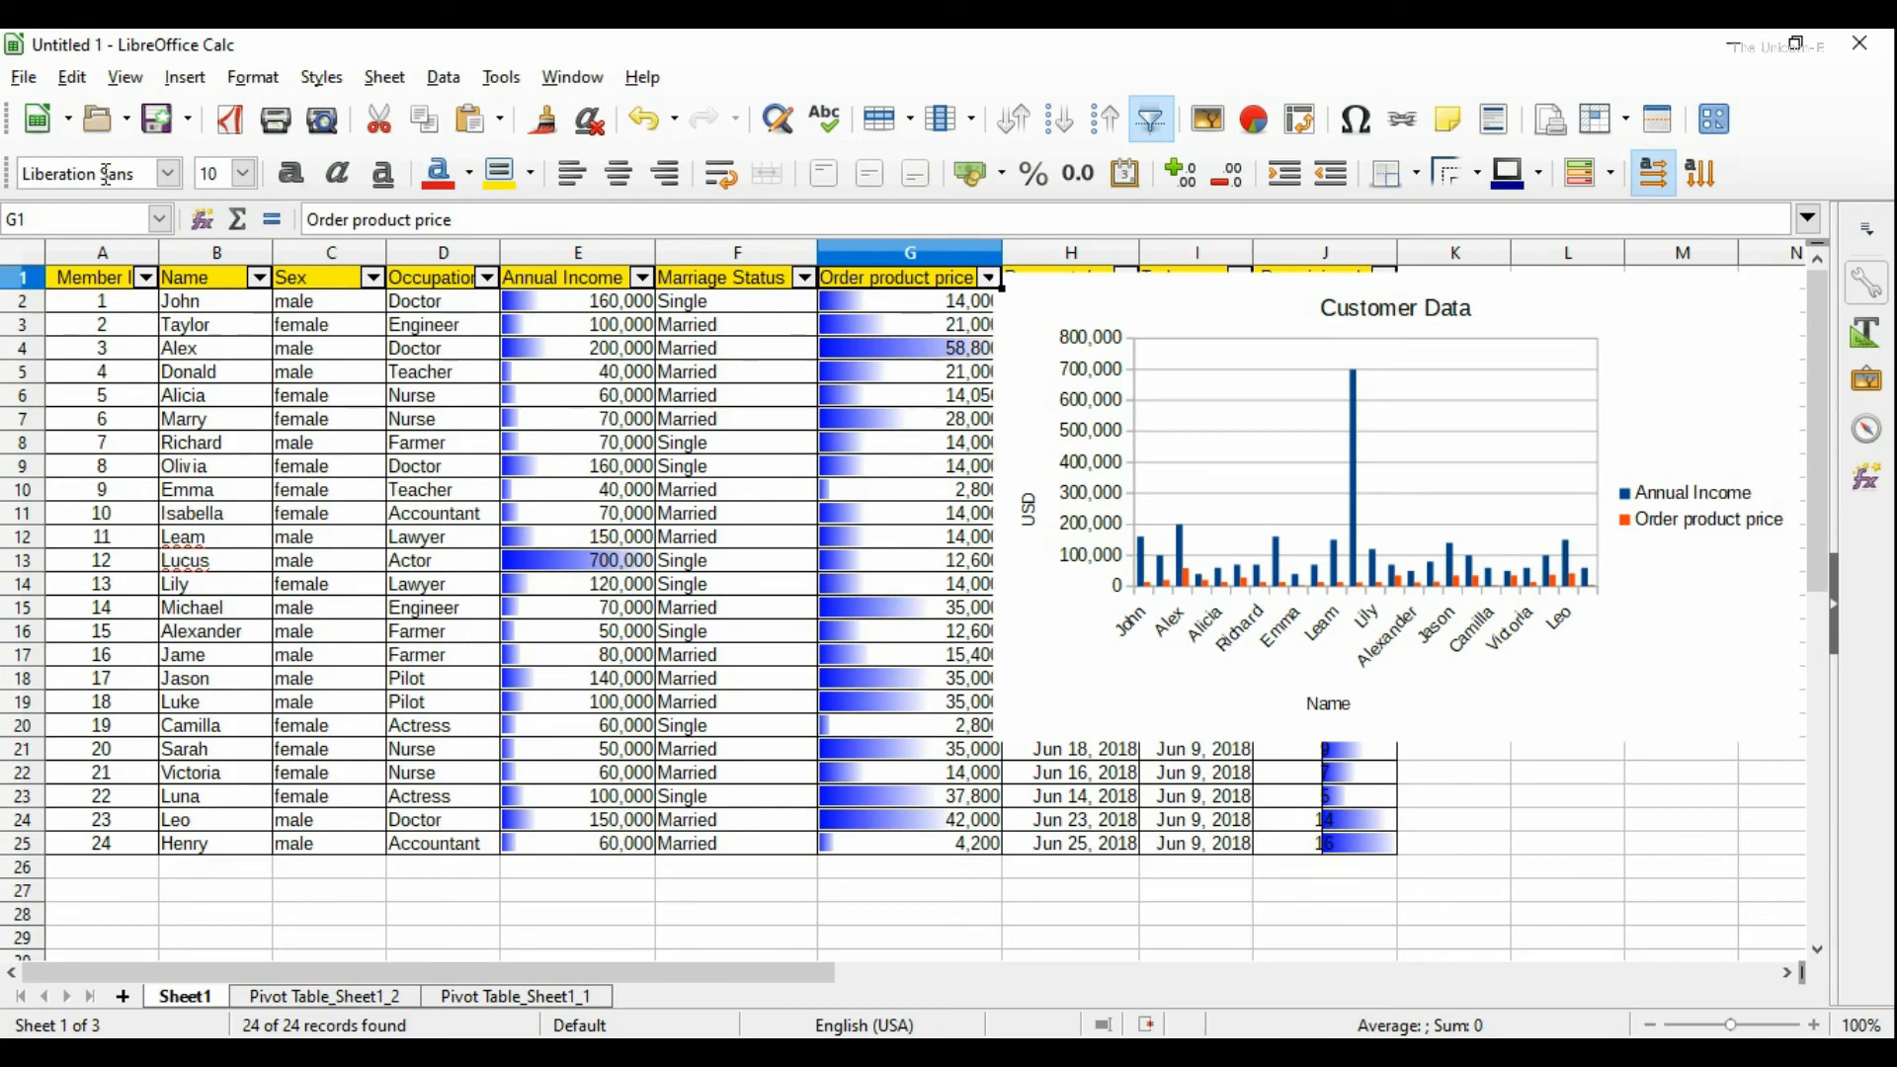
left_click(30, 78)
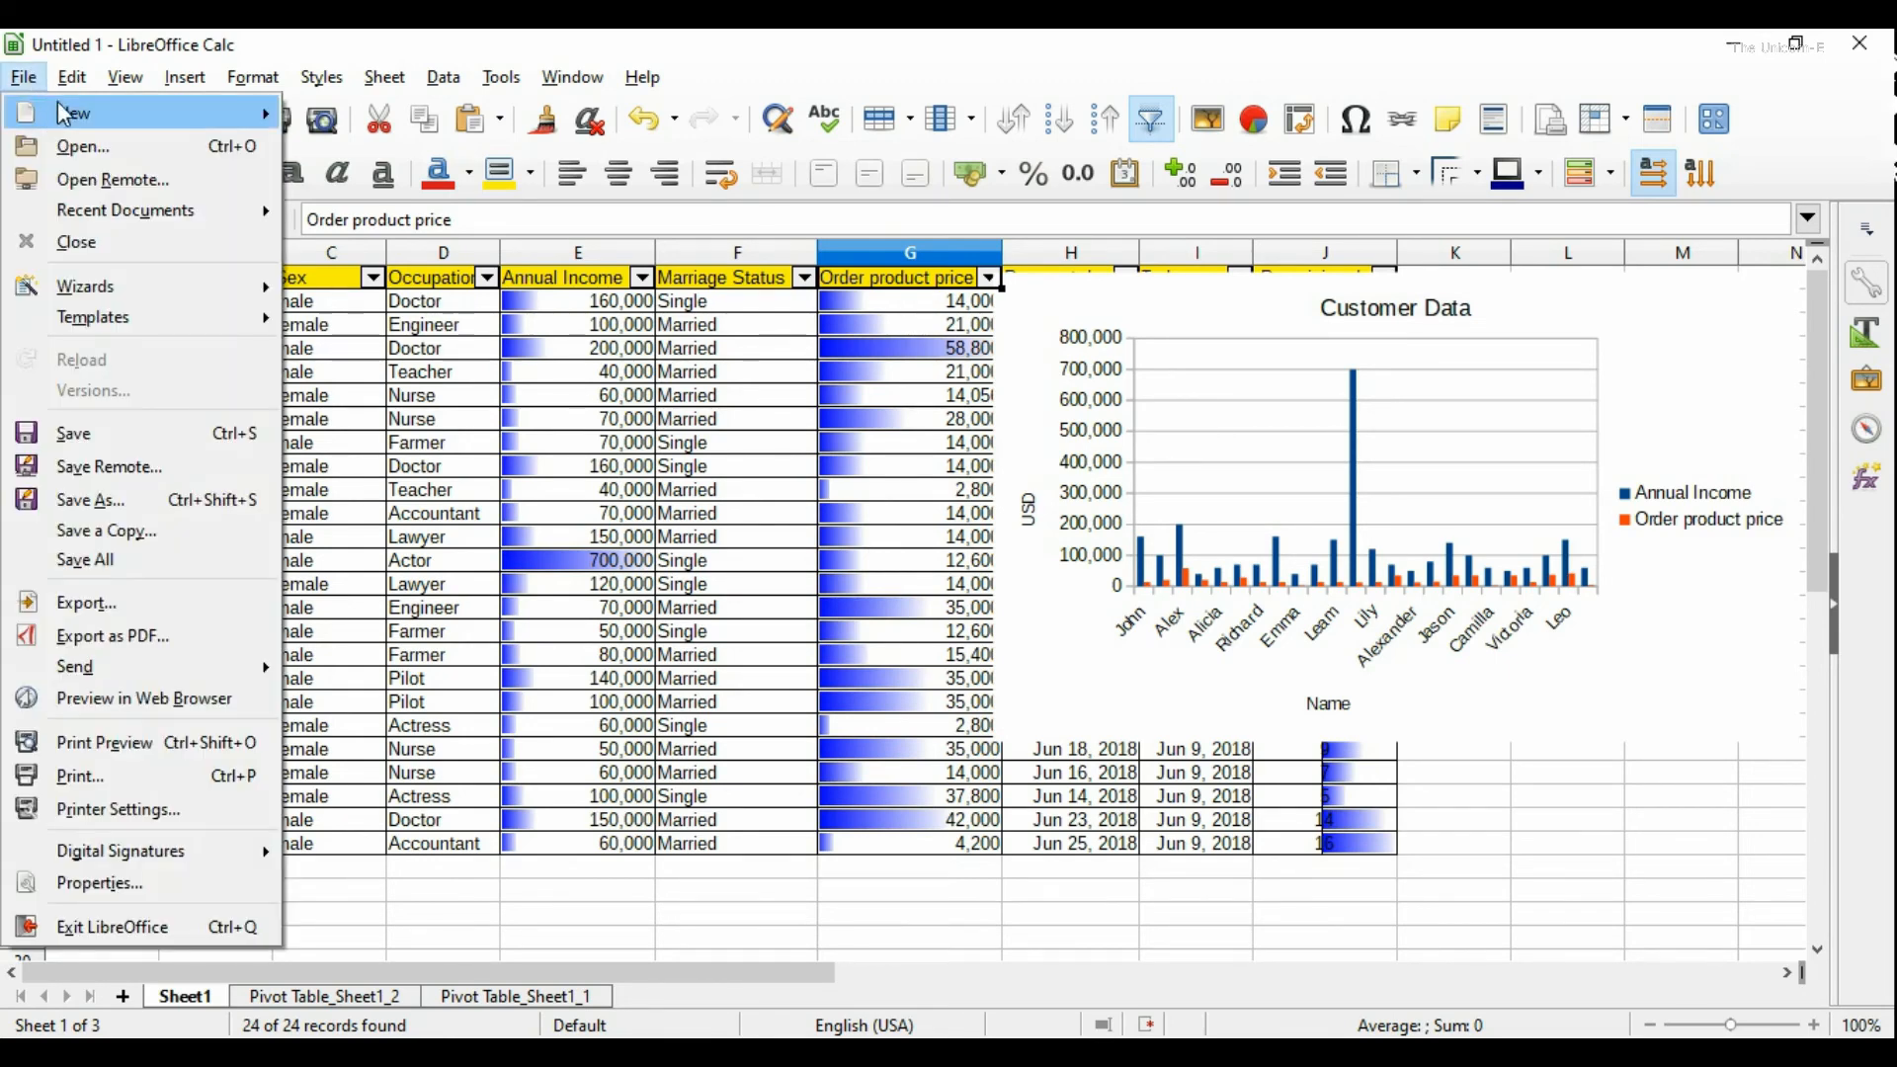
mouse_move(61, 114)
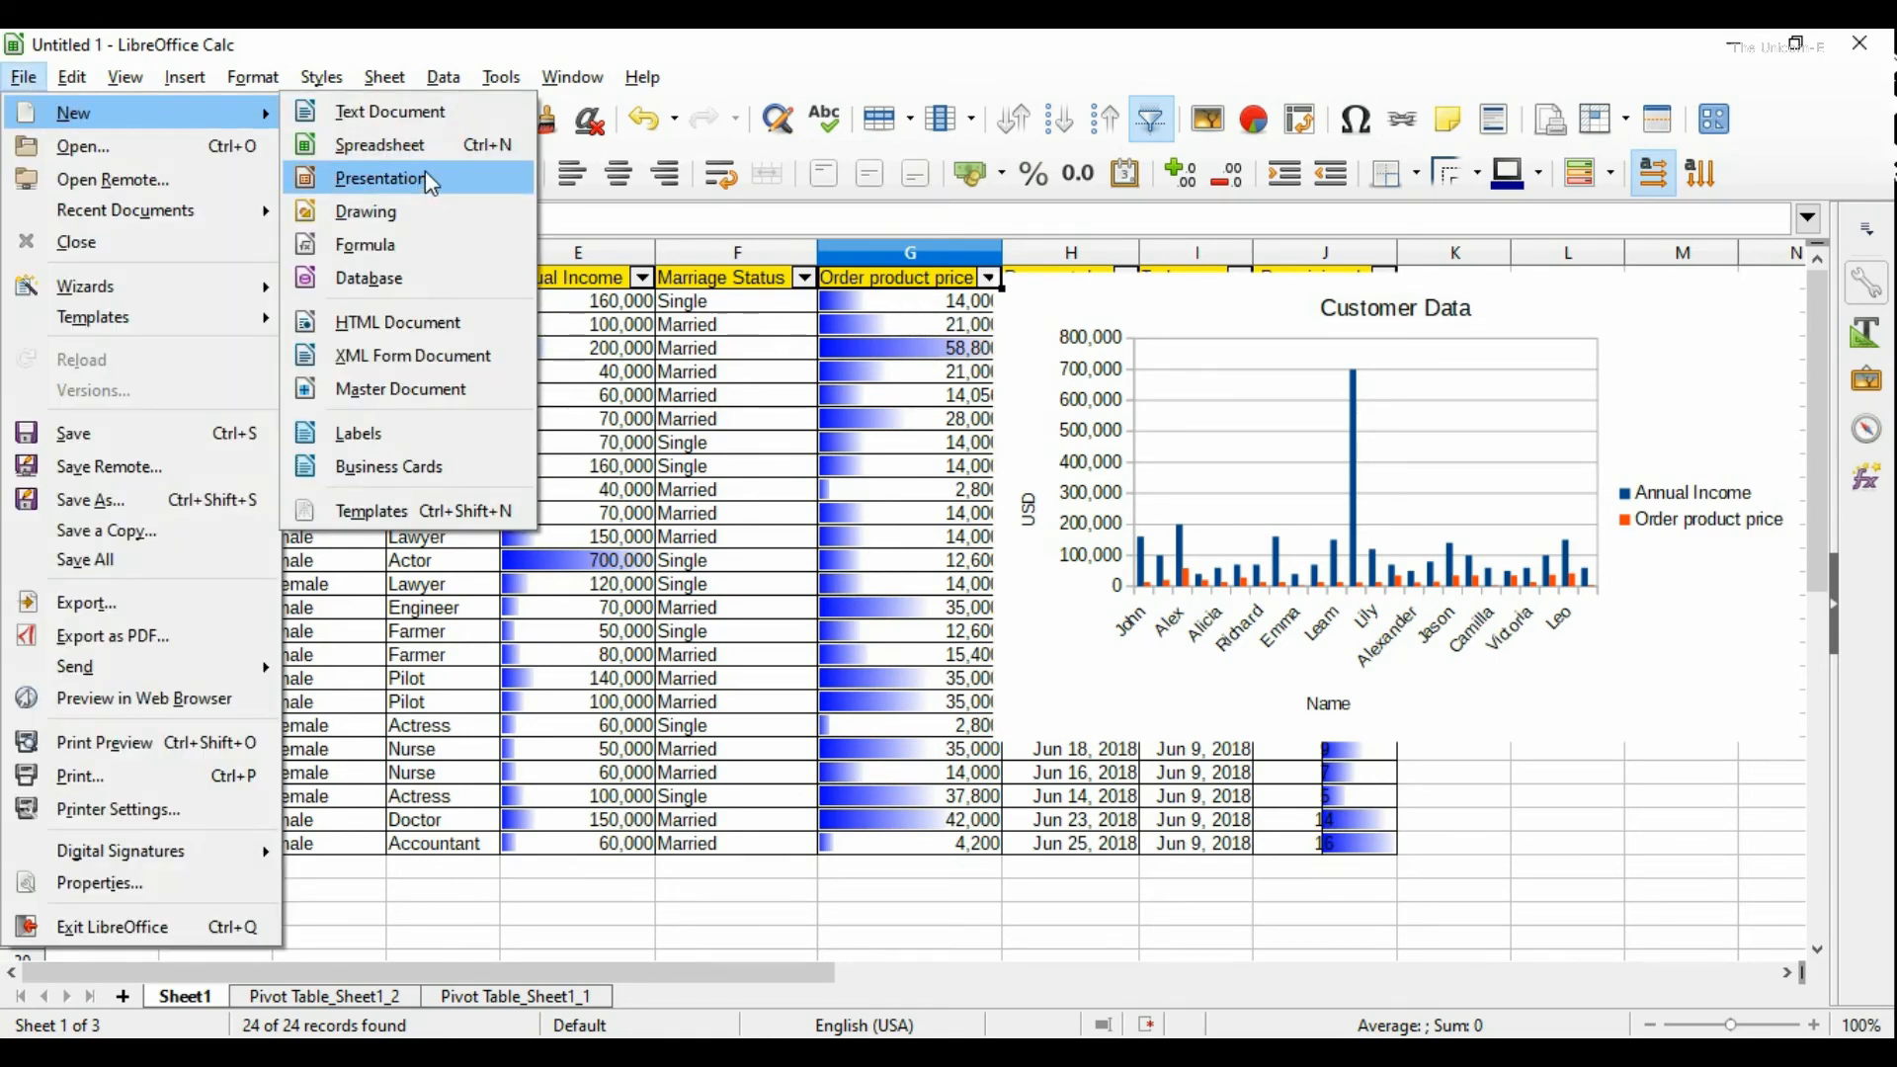
left_click(901, 496)
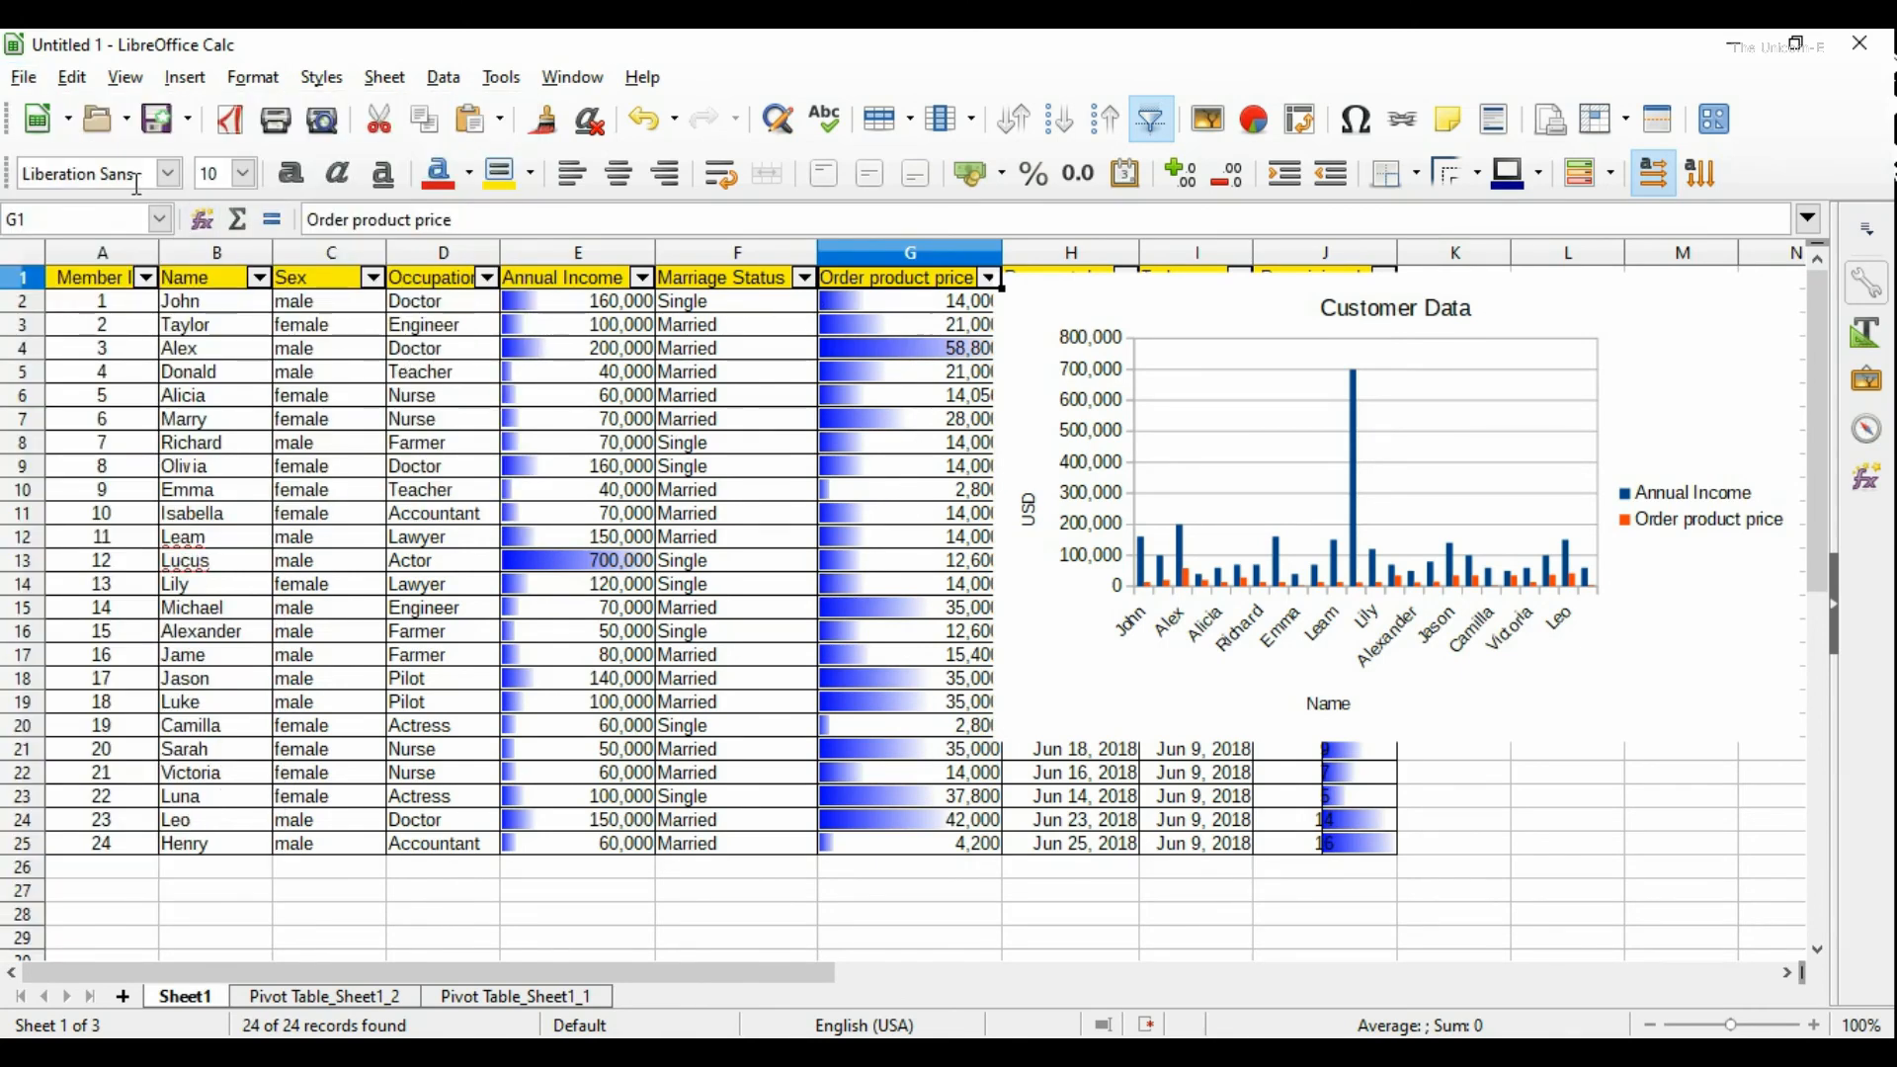
Step: Save the workbook as Spreadsheet2.ods and close it
left_click(156, 119)
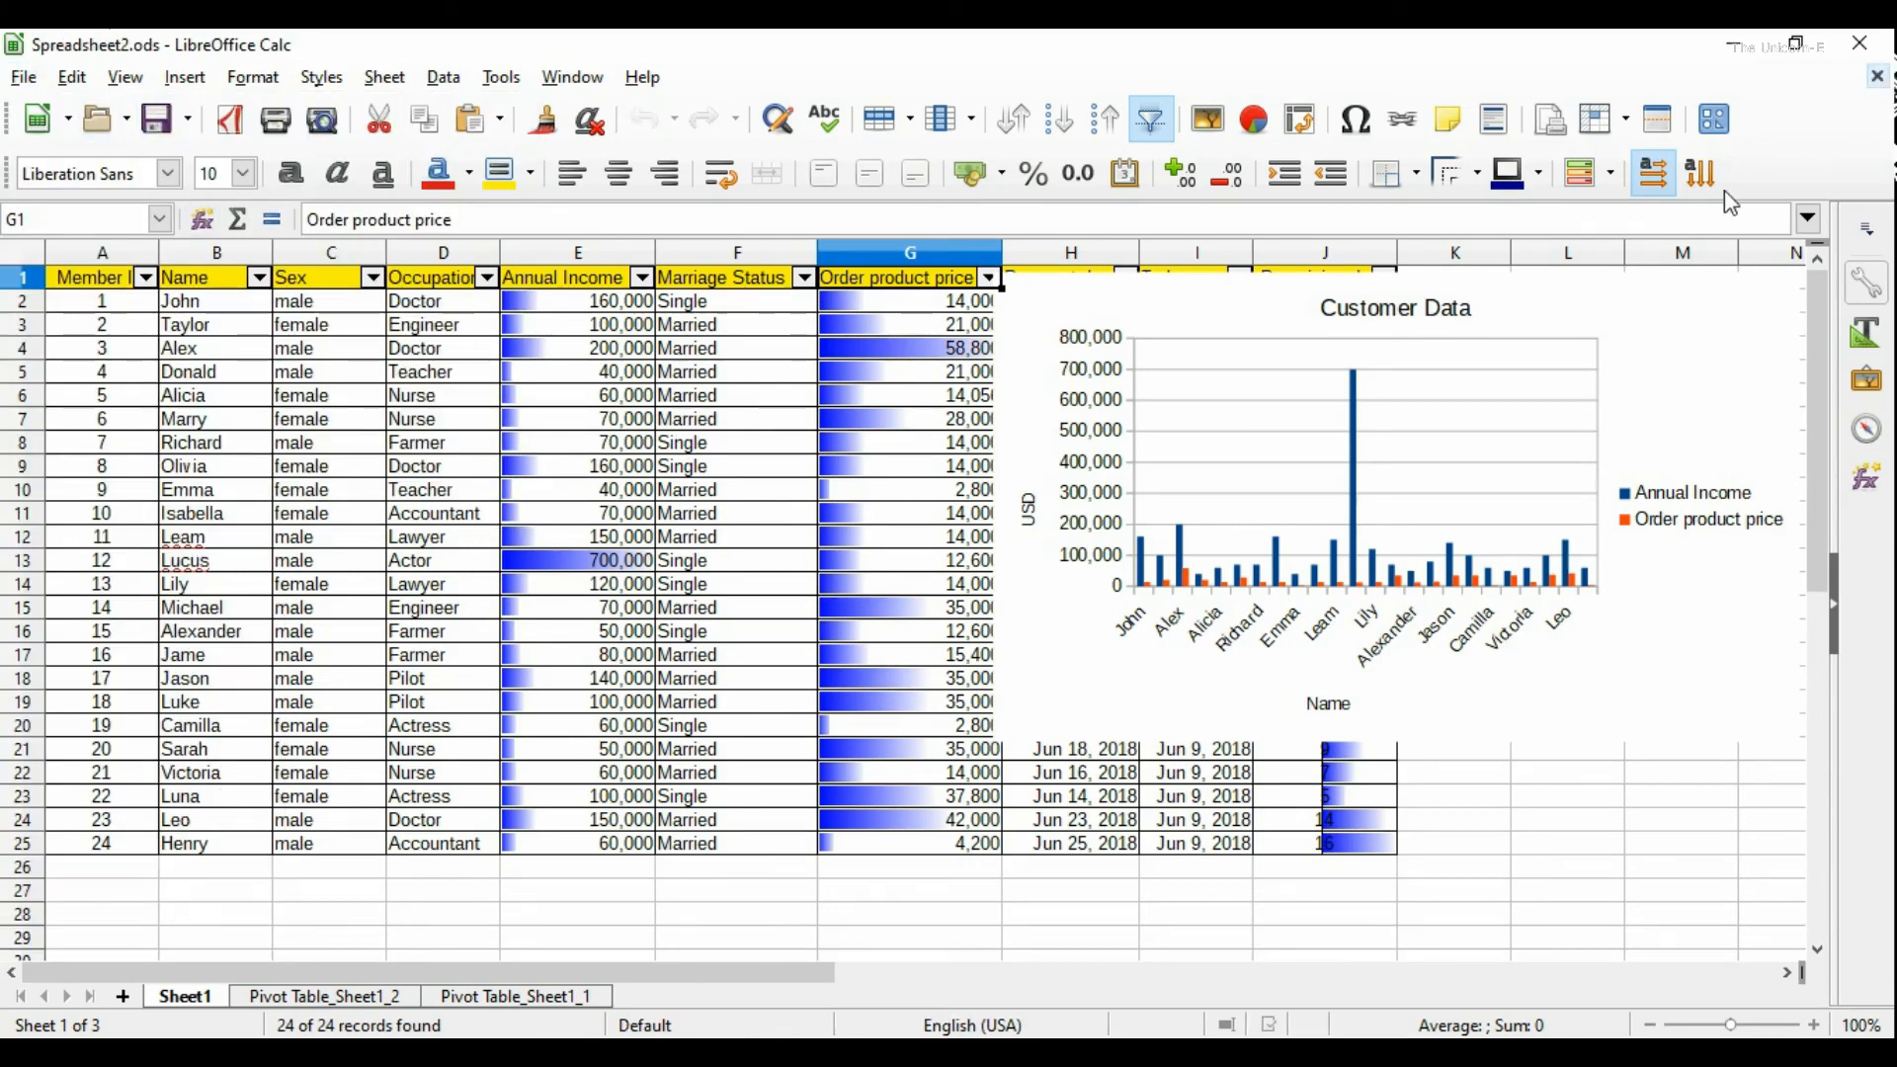
key("ctrl+w")
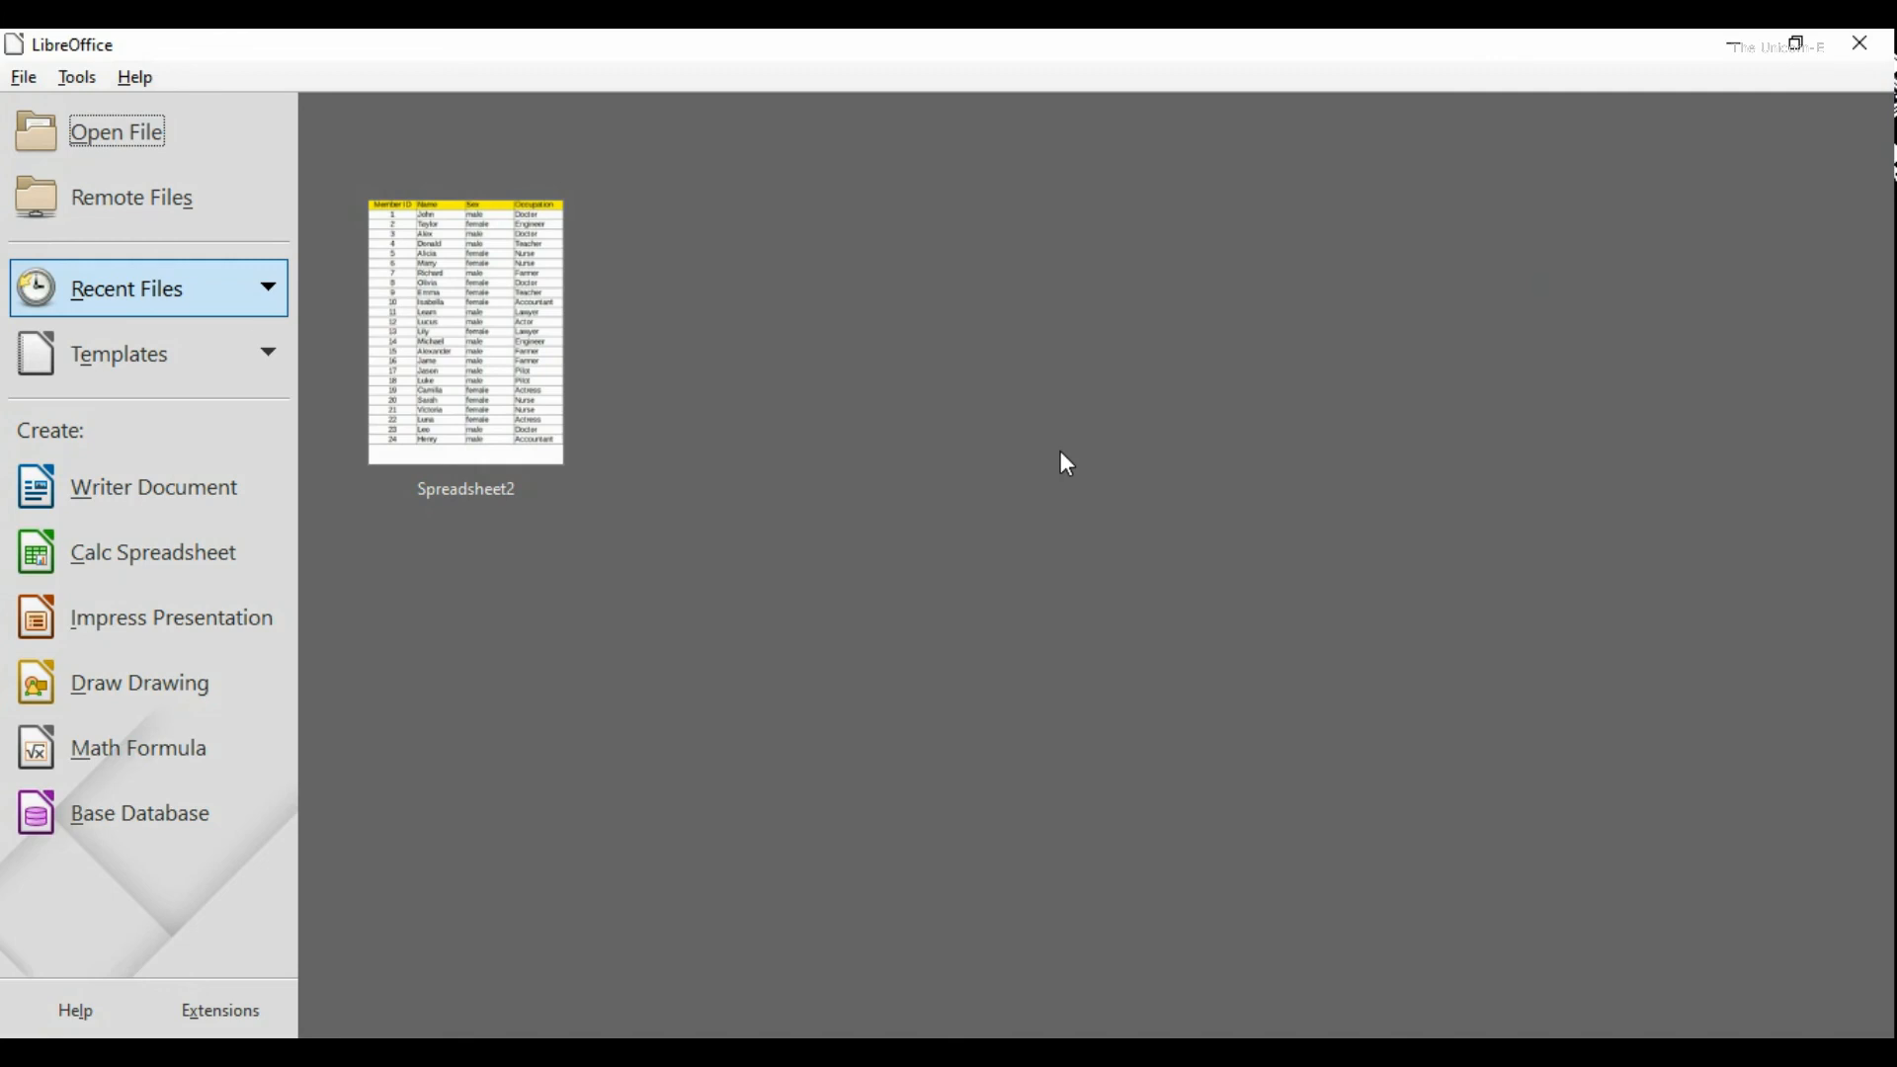